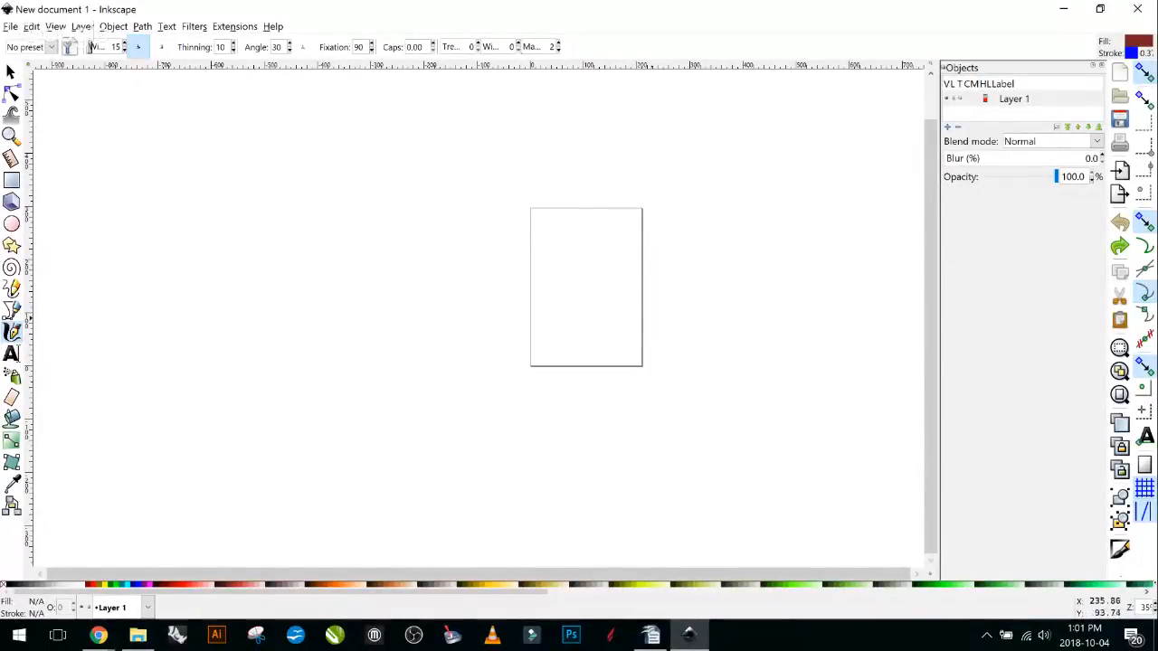
Zoom the blank canvas to about 70% and show the command bar's hidden overflow commands.
scroll(715, 344, "up", 1)
scroll(715, 341, "up", 3)
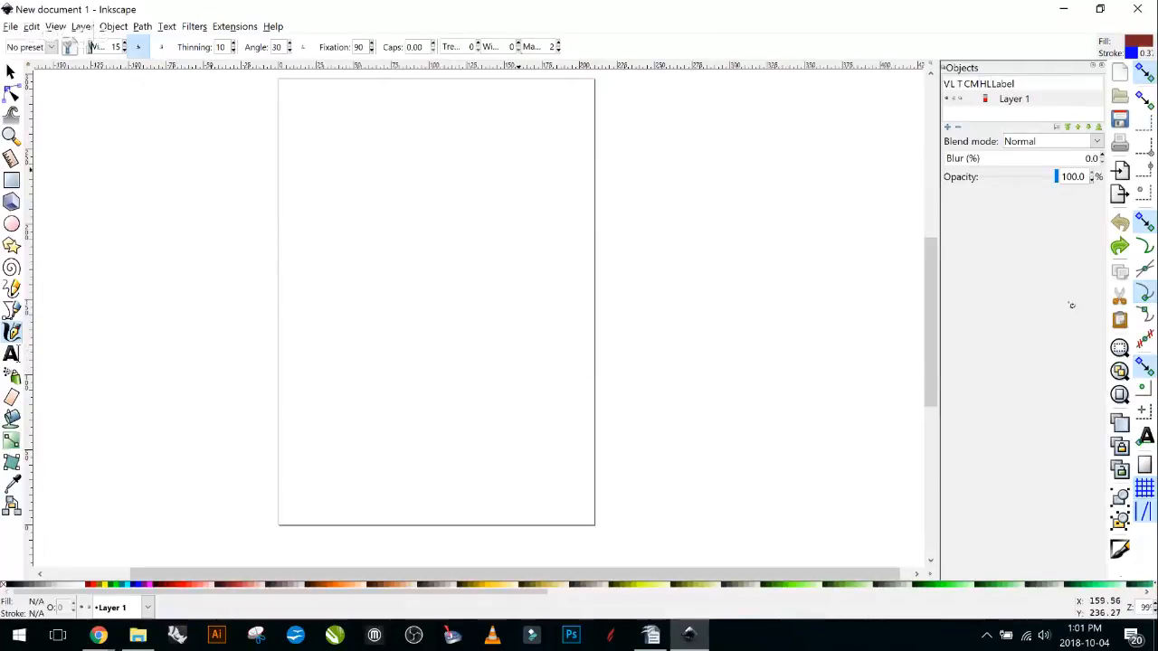
scroll(684, 187, "down", 1)
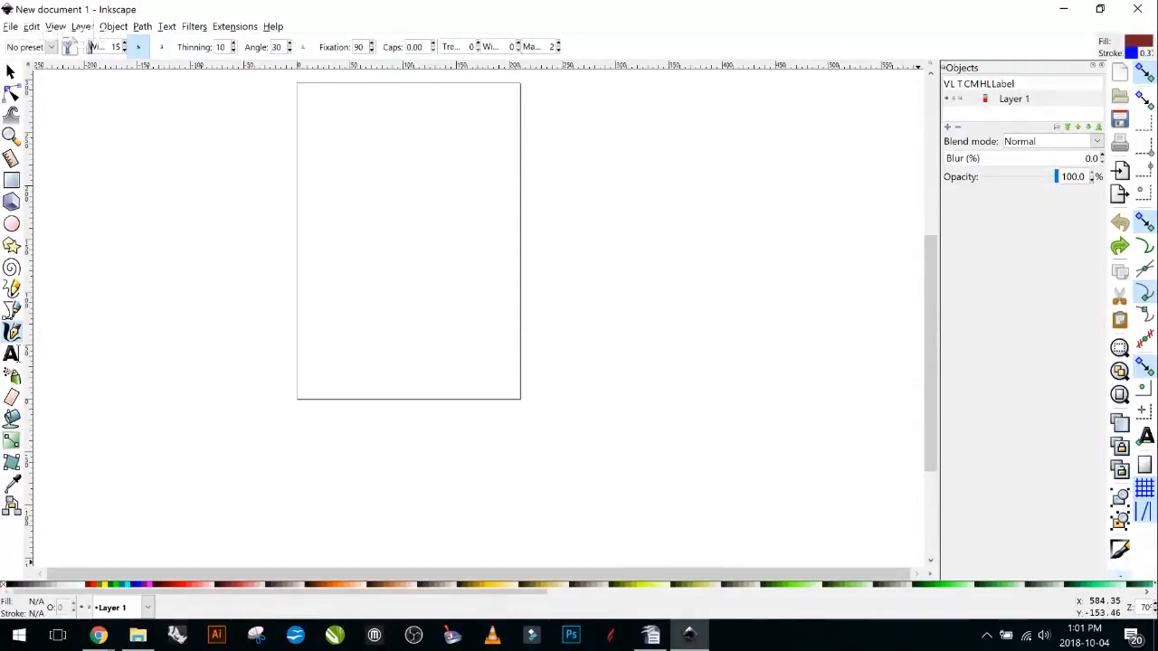
left_click(1120, 576)
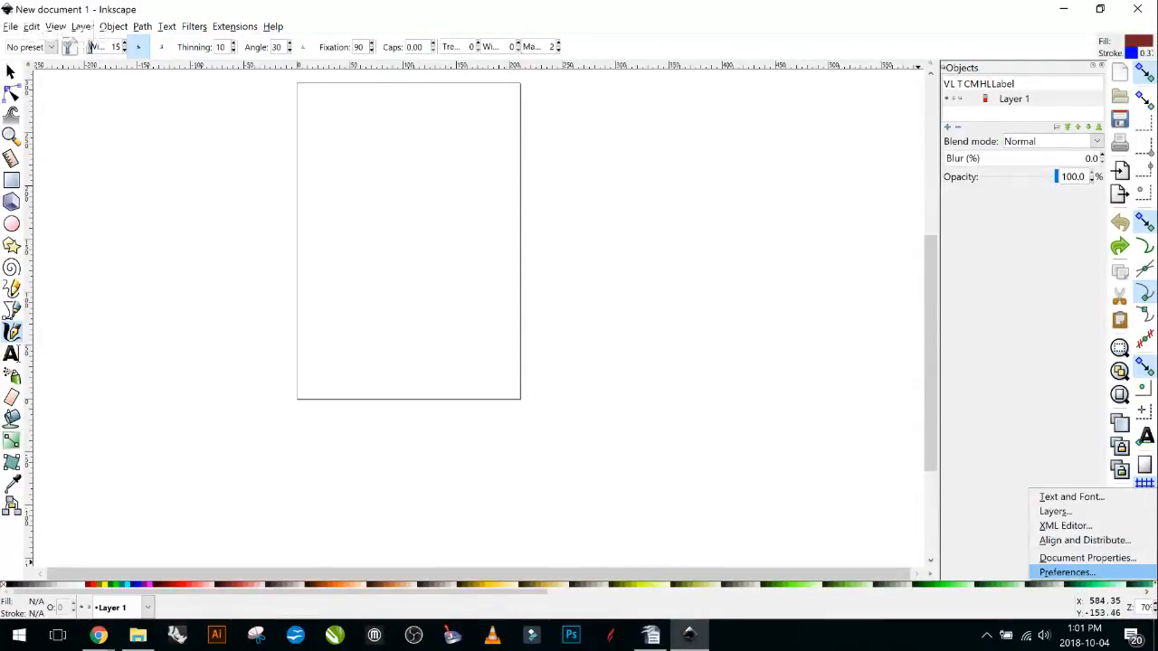
Review Document Properties to confirm an A4 portrait 210 × 297 mm page, then close it.
left_click(1085, 557)
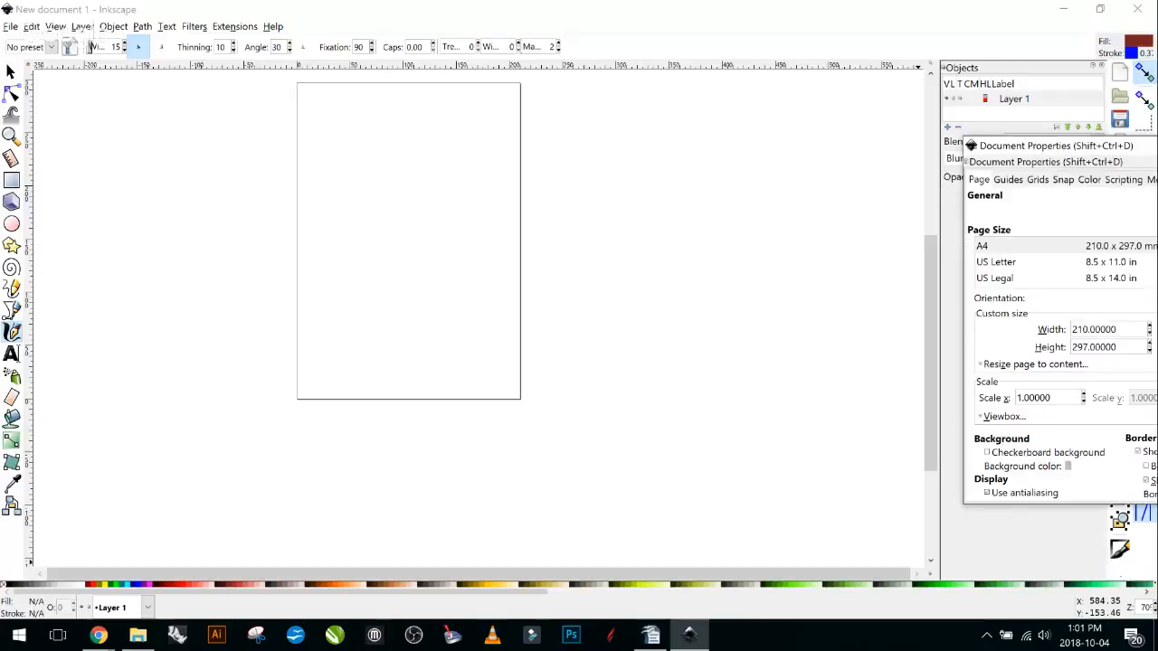
left_click_drag(1043, 151, 803, 93)
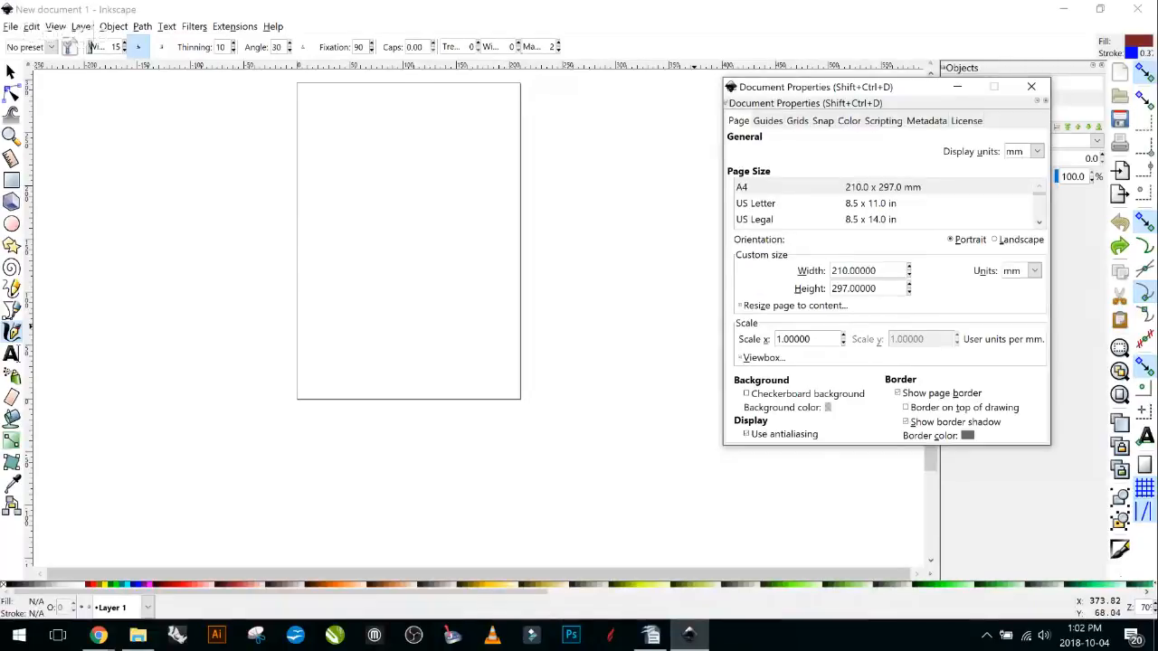
left_click(958, 86)
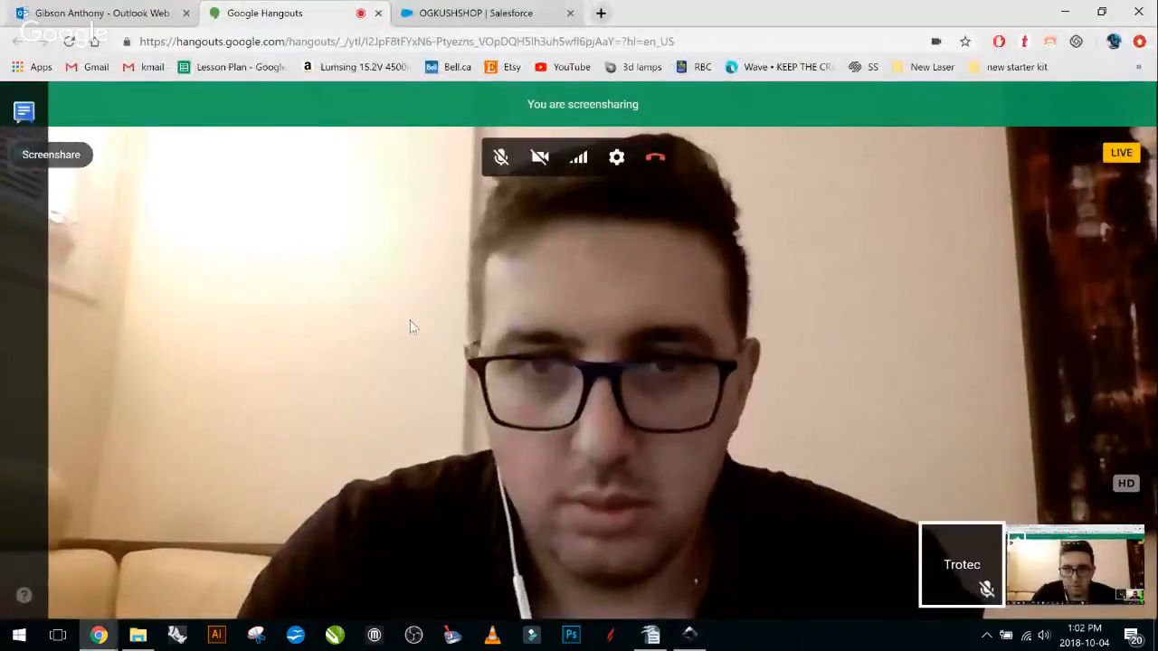
key("alt+Tab")
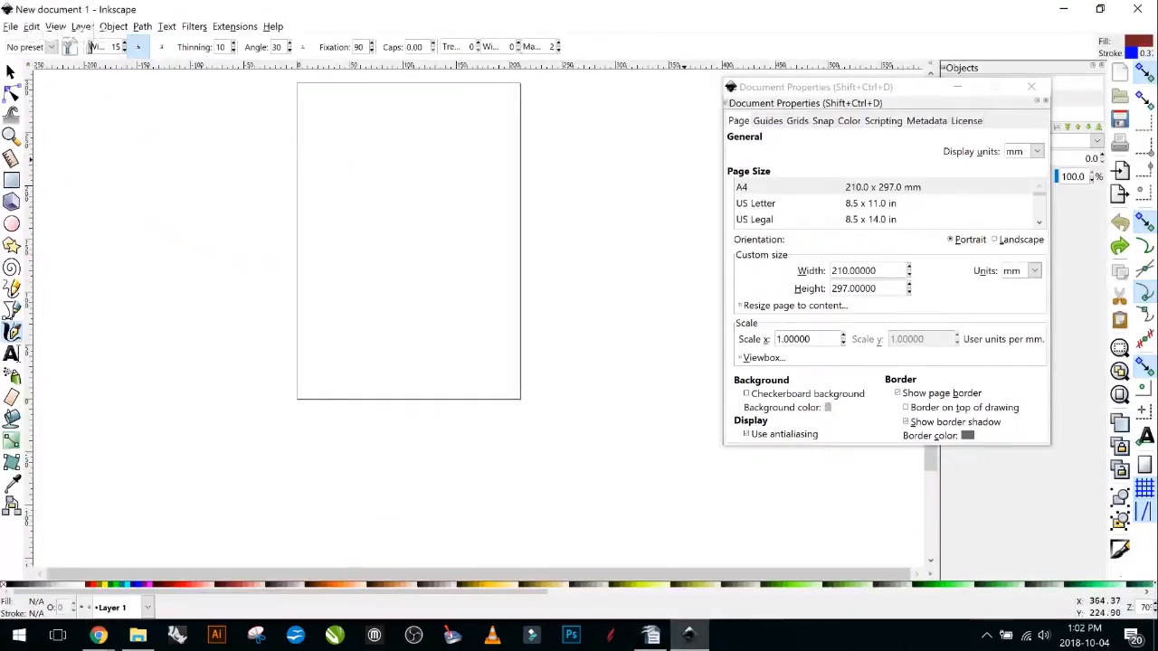
left_click(957, 87)
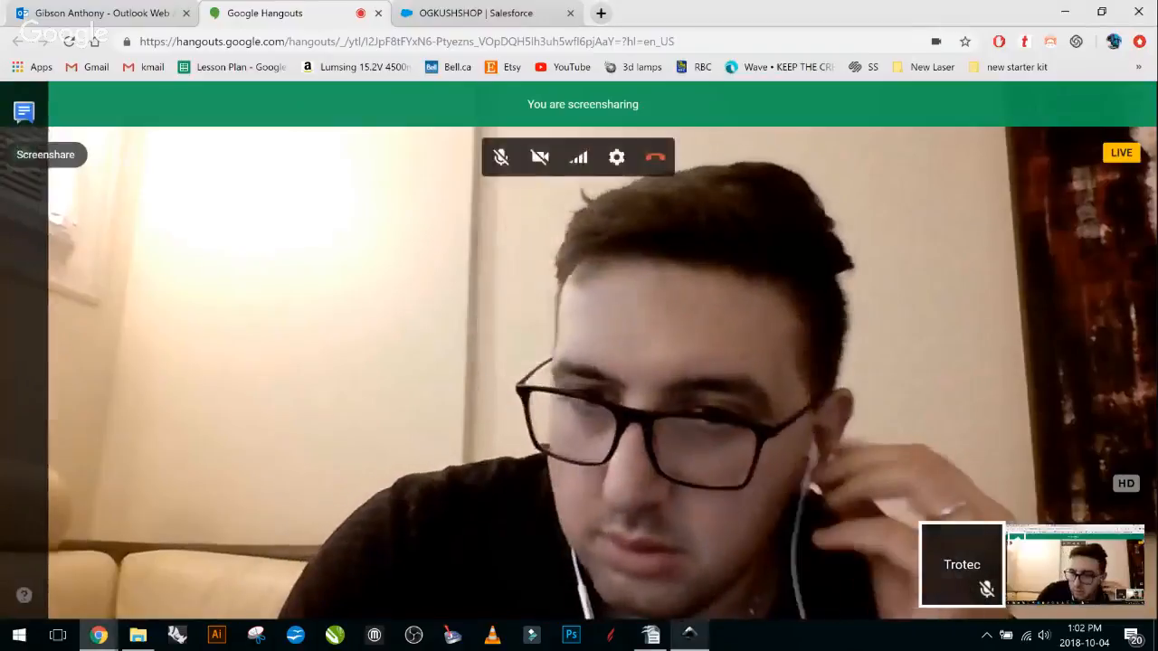
key("alt+Tab")
left_click(1031, 86)
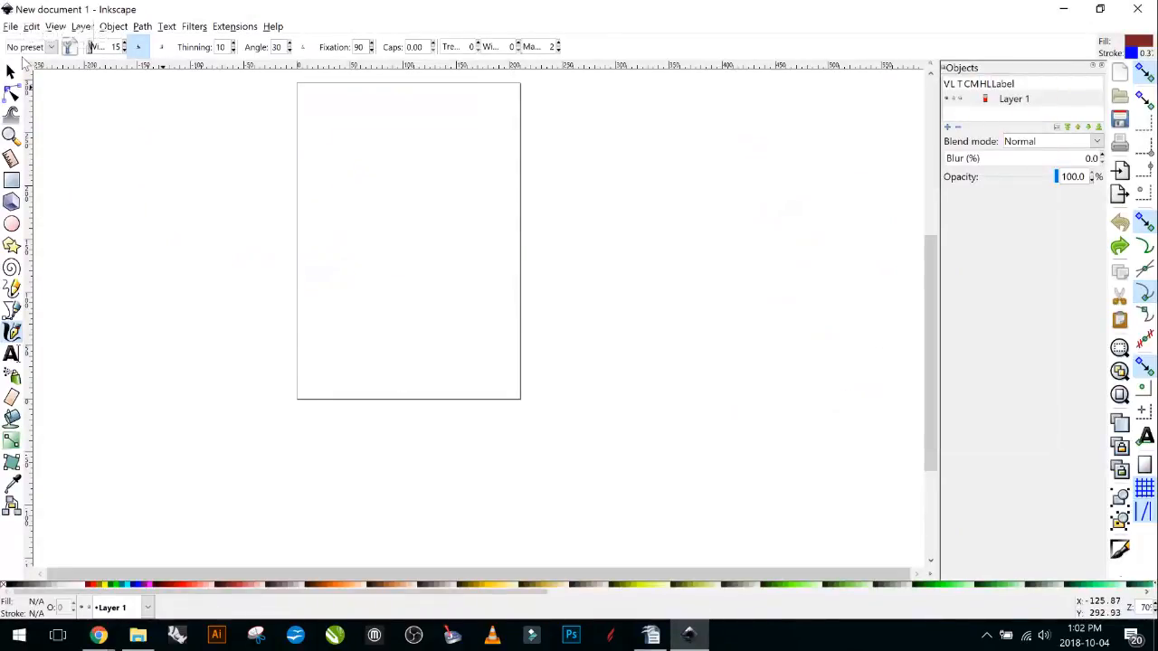
left_click(11, 26)
Start New from Template and scroll the list down to Page, Seamless Pattern and Video.
mouse_move(31, 26)
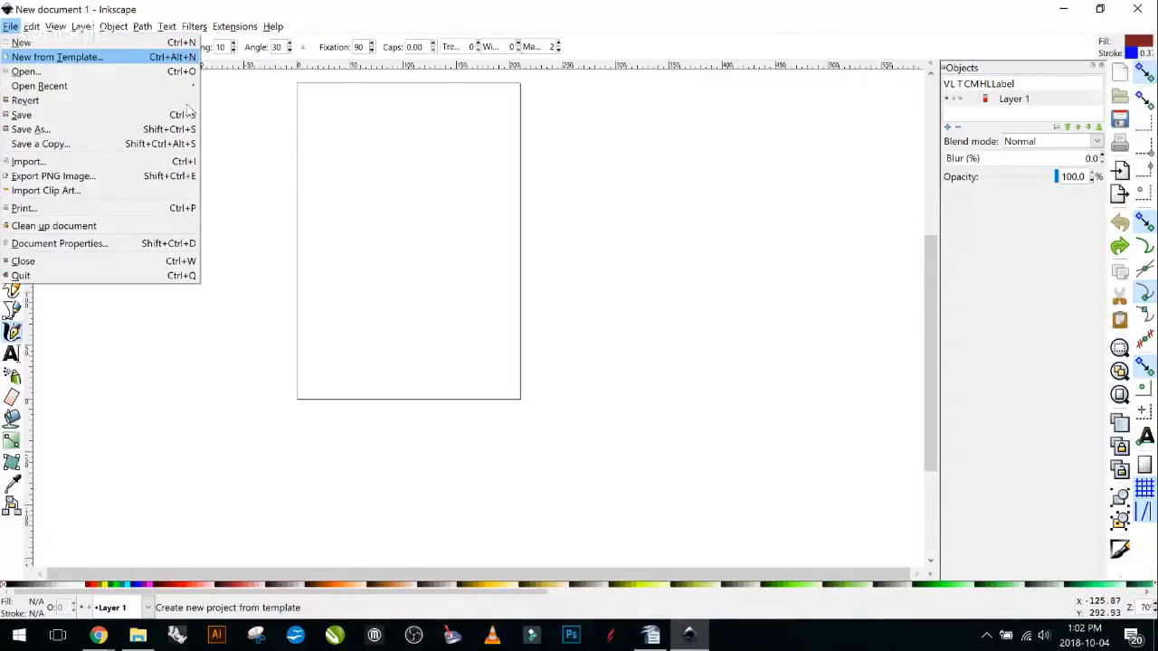
key("Return")
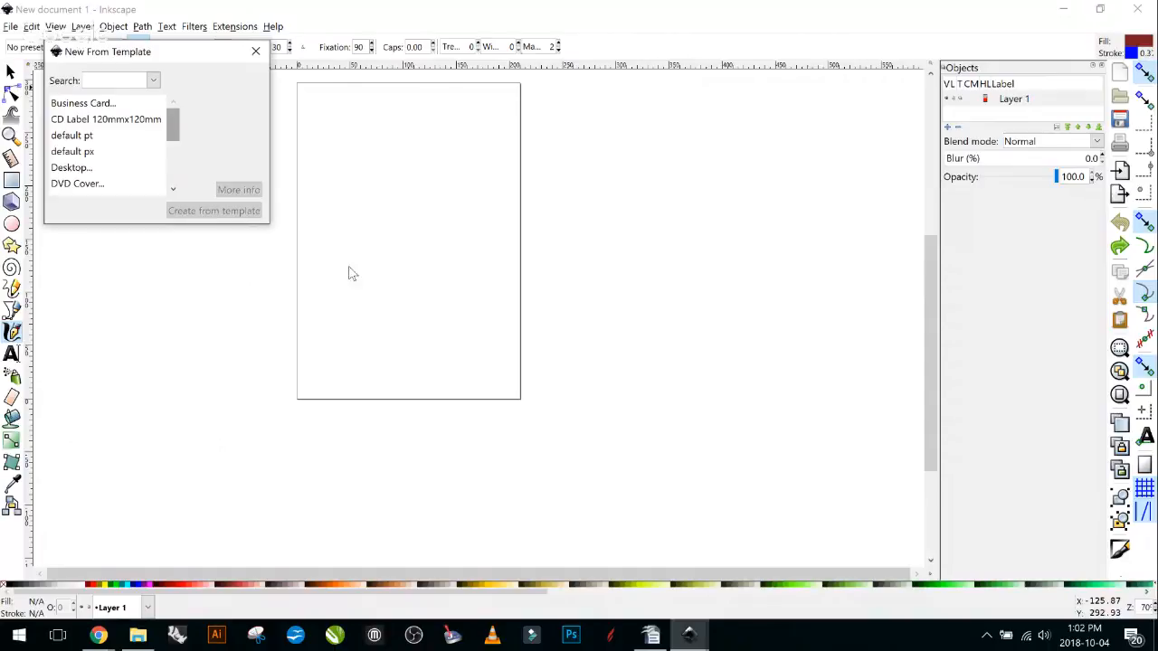
left_click_drag(346, 262, 360, 350)
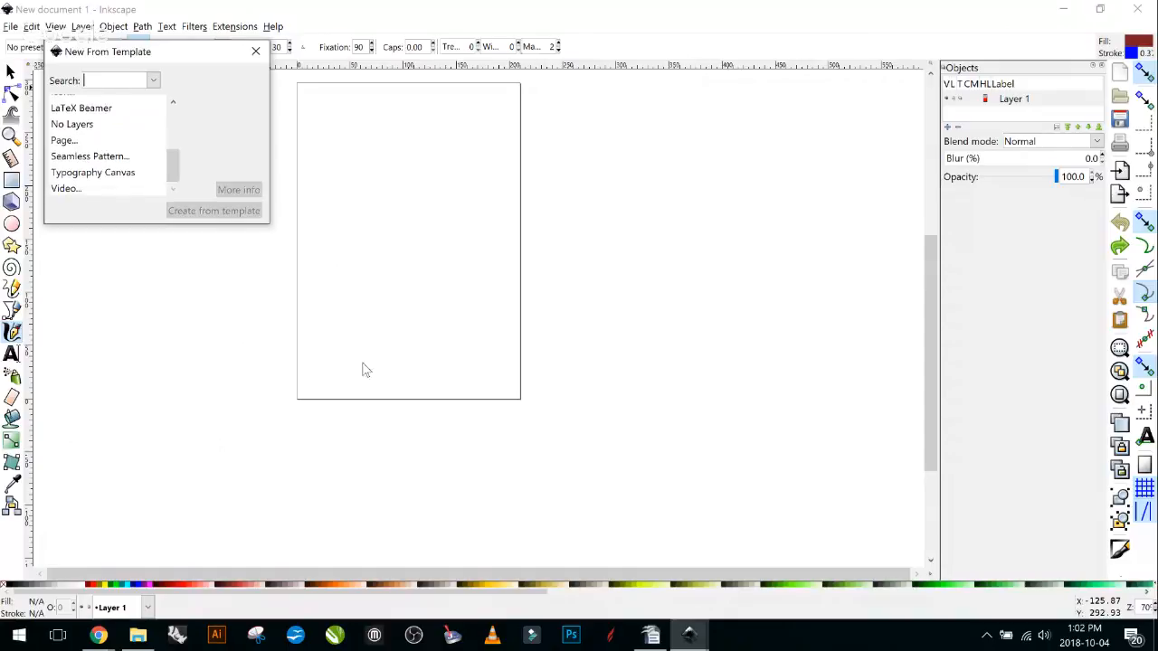
Select the Page template, keep letter as the page size, then dismiss the chooser.
left_click(145, 284)
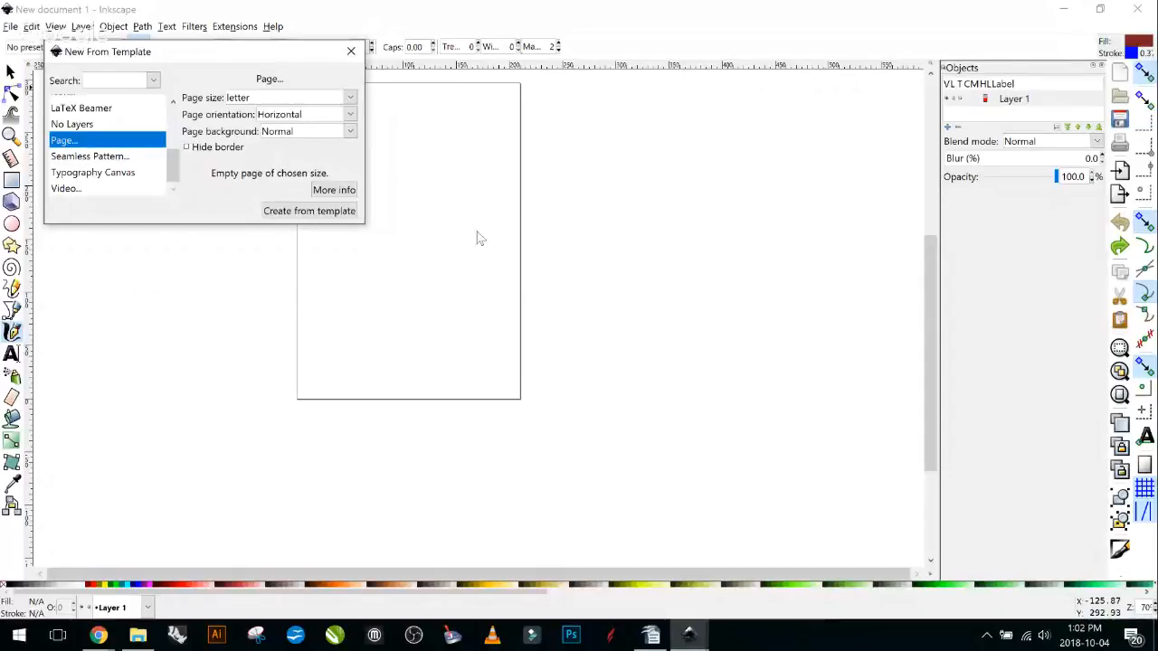
left_click(350, 97)
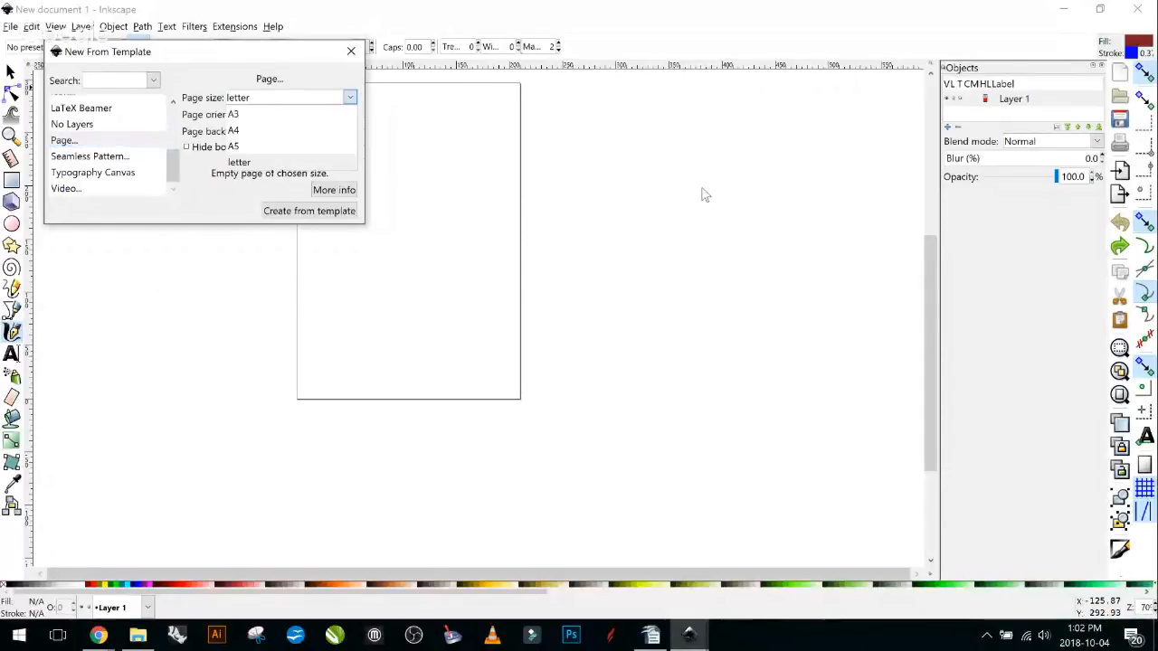
left_click(605, 149)
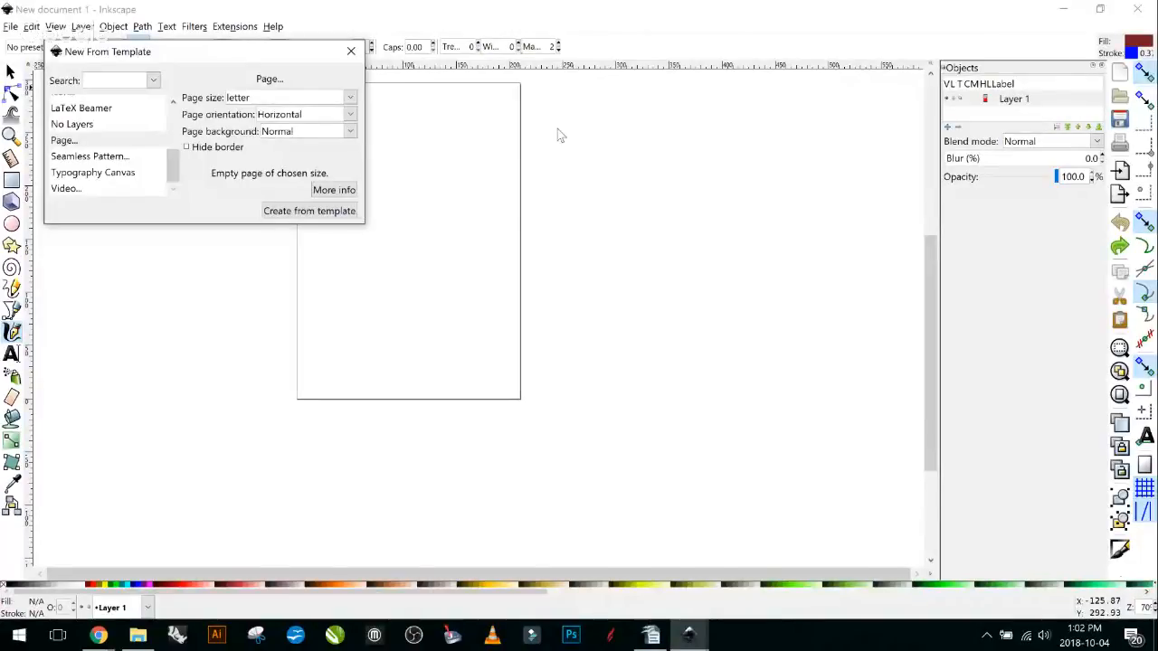
key("Escape")
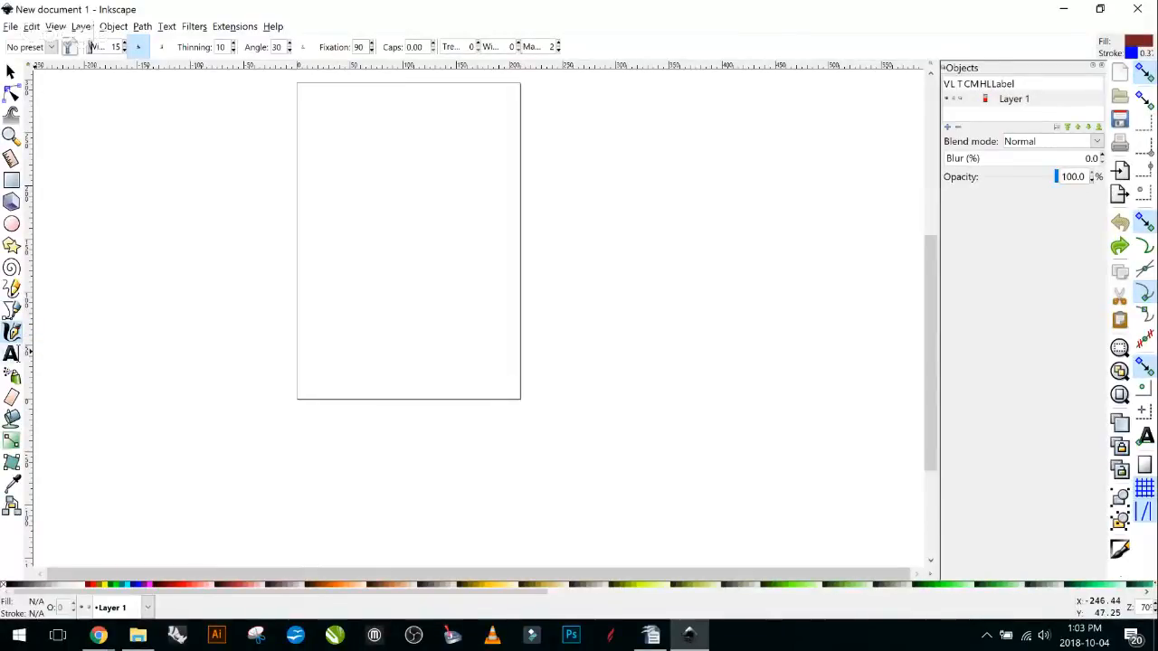
Use the Text tool to write 'Trotec' near the top of the page.
left_click(21, 353)
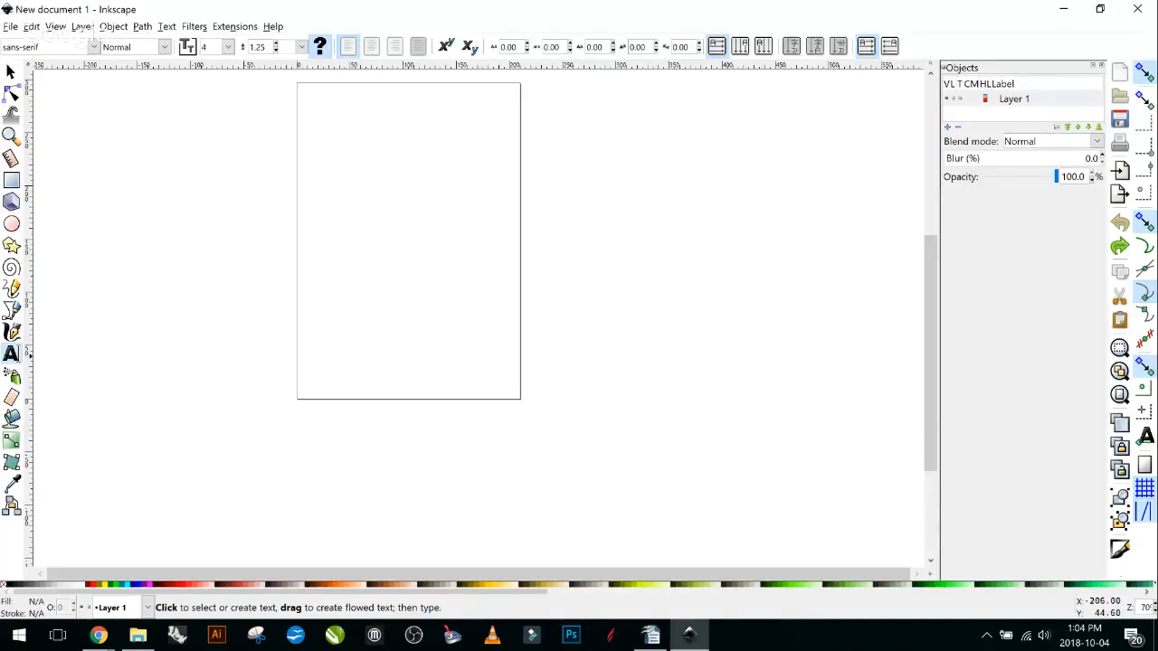
left_click(333, 119)
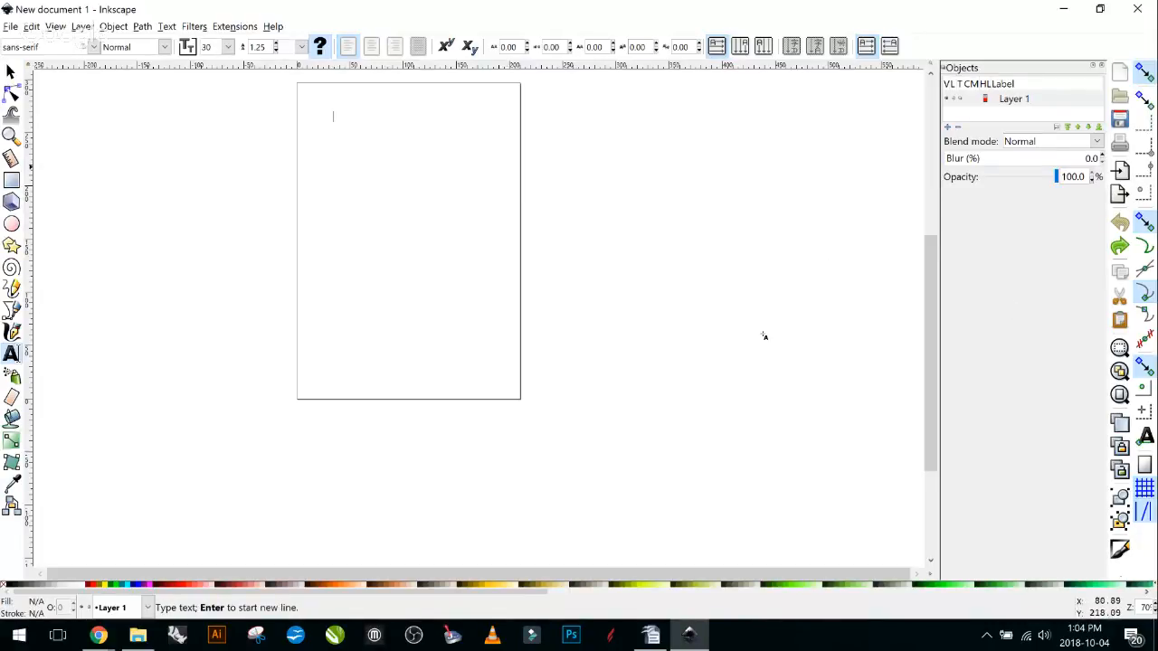
mouse_move(374, 160)
left_mouse_down()
mouse_move(431, 202)
mouse_move(455, 204)
left_mouse_up()
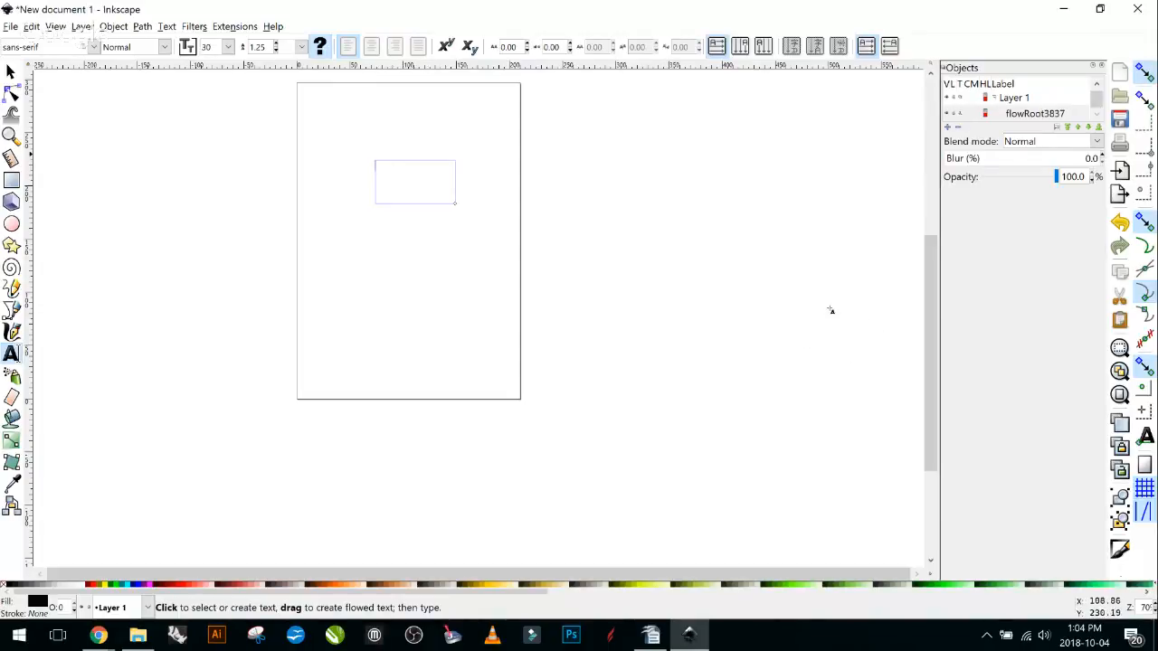
key("Escape")
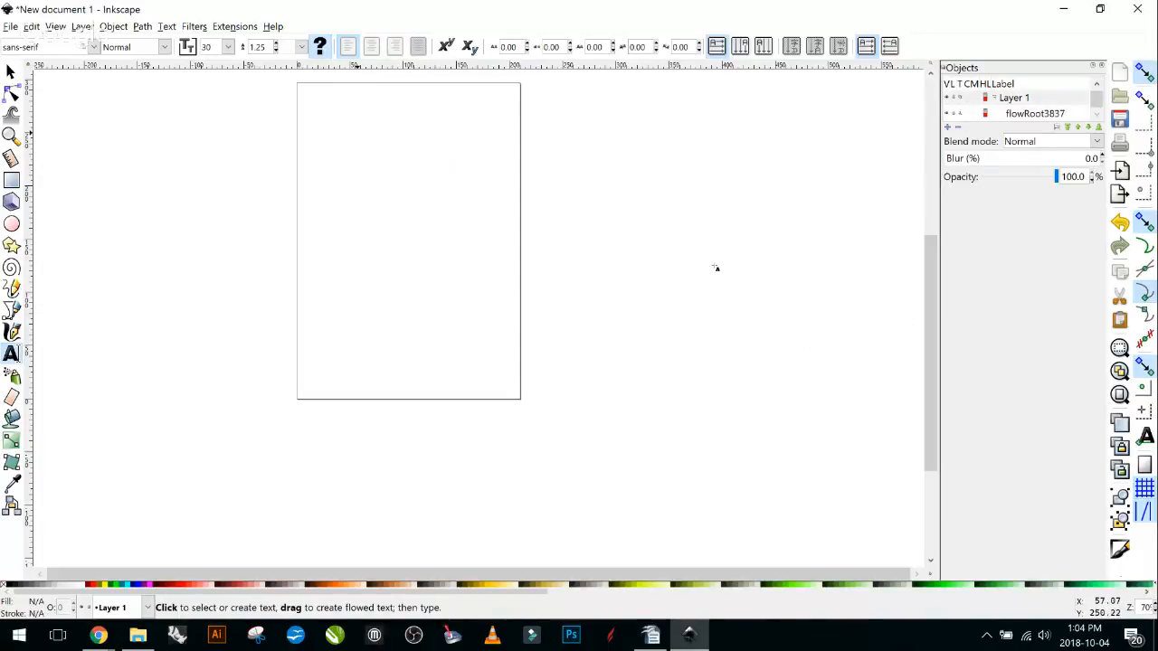
left_click(714, 268)
type("Trotec")
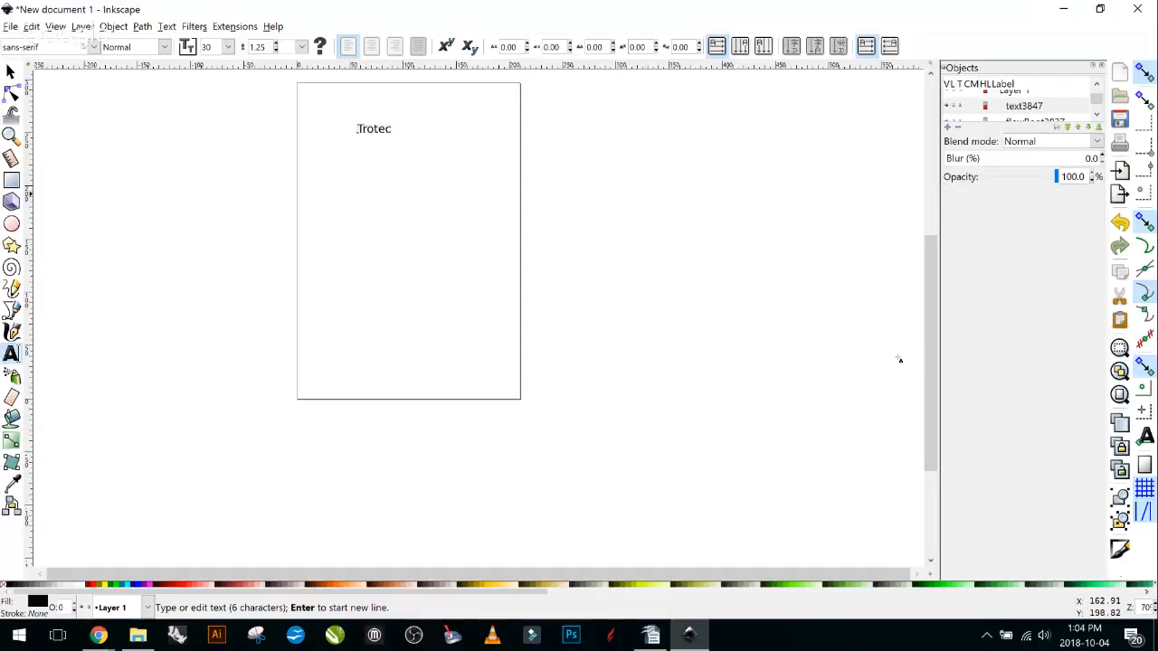
key("Escape")
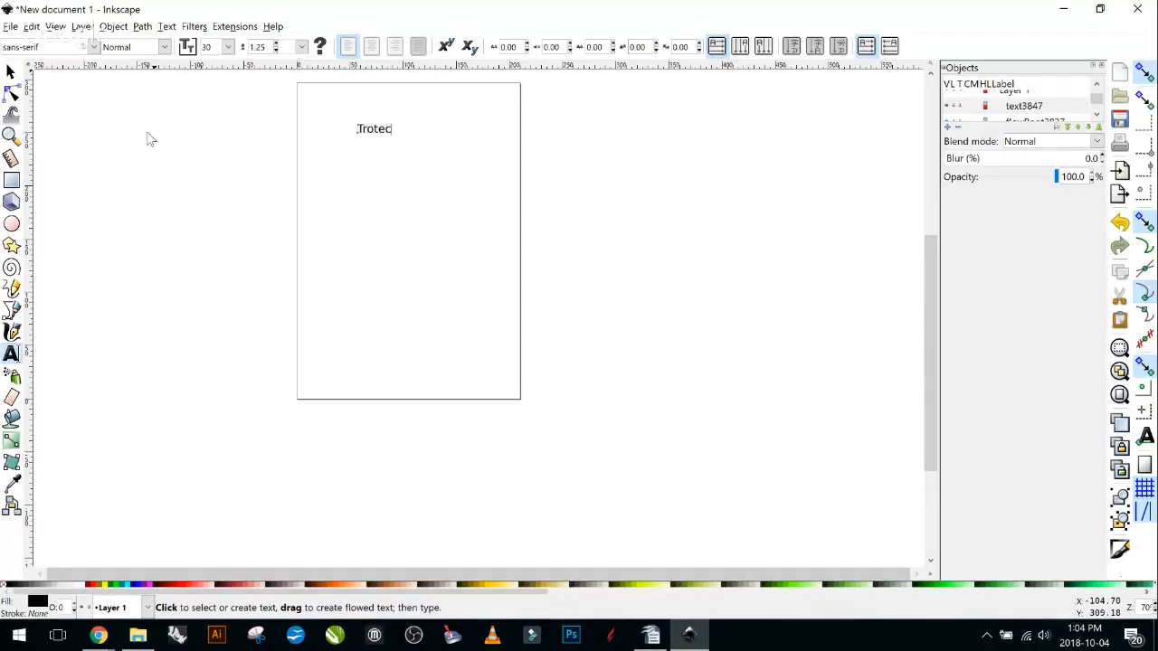
Keep the Normal 30 pt sans-serif style and select the Trotec text object.
left_click(164, 46)
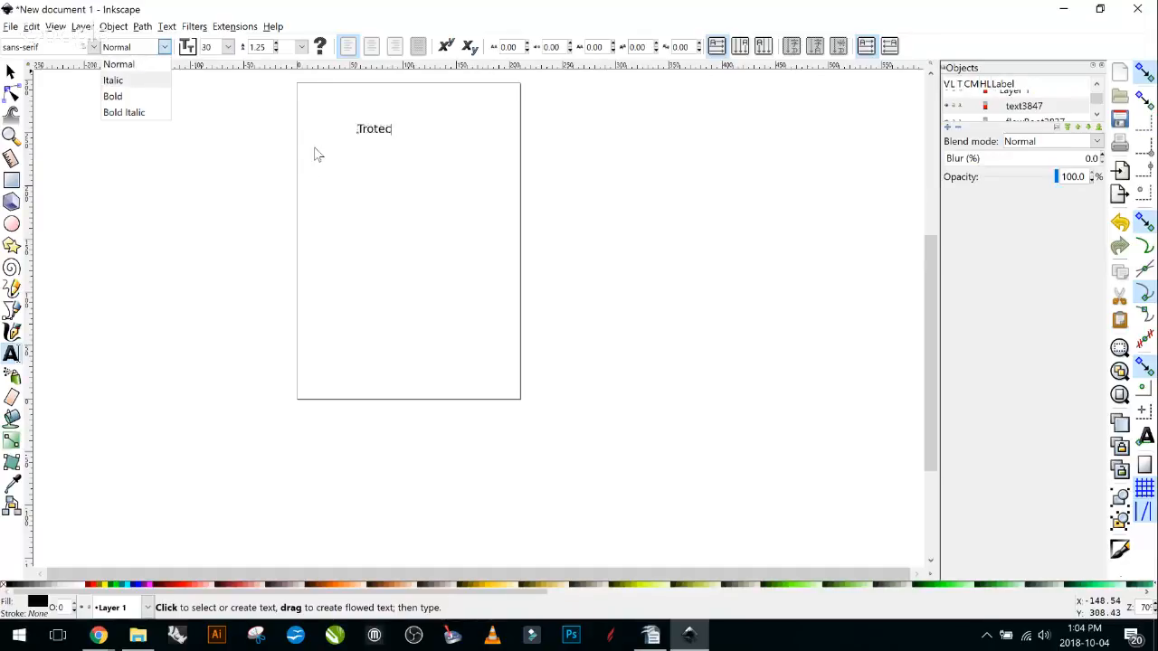
left_click(119, 64)
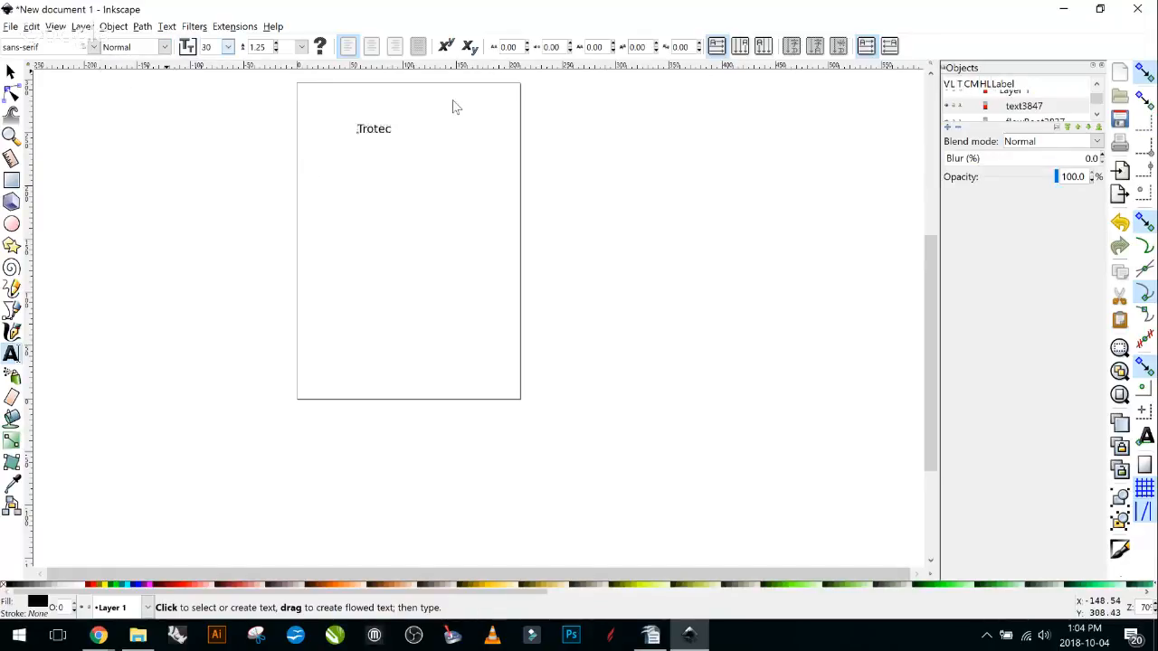
left_click(301, 46)
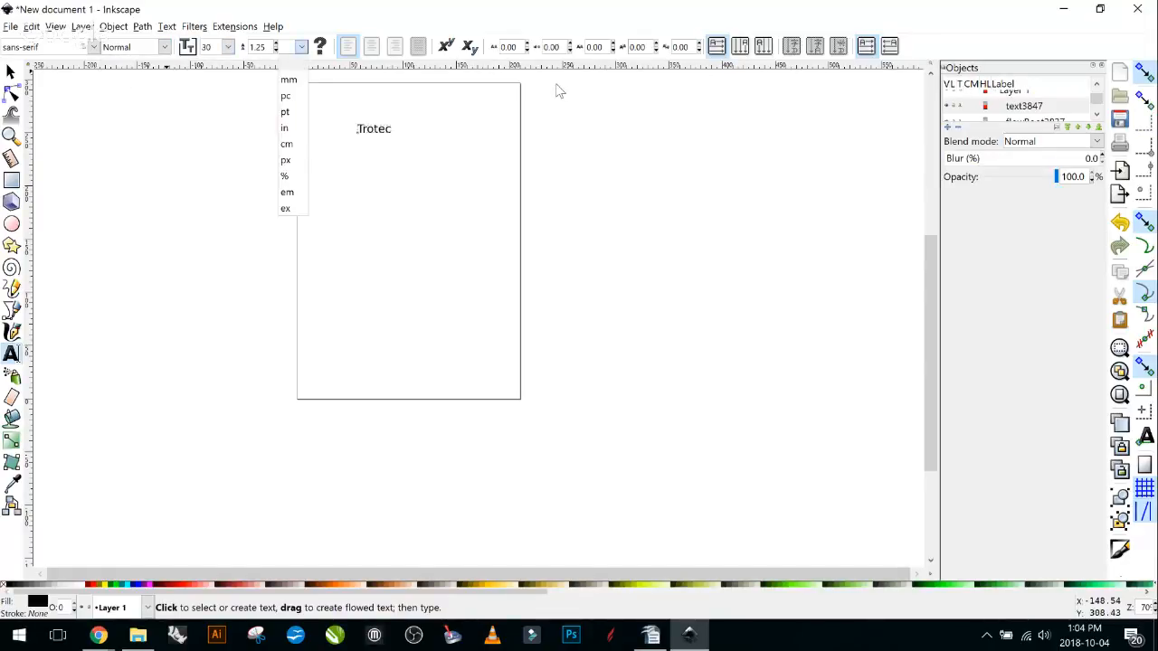
left_click(738, 110)
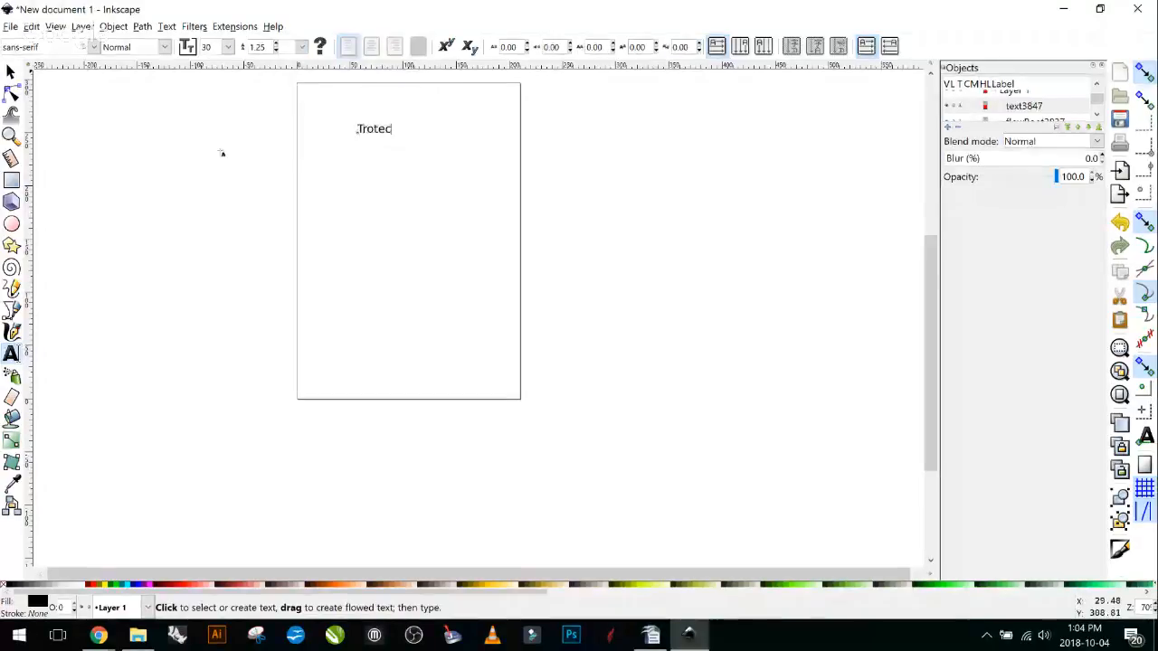
left_click(11, 72)
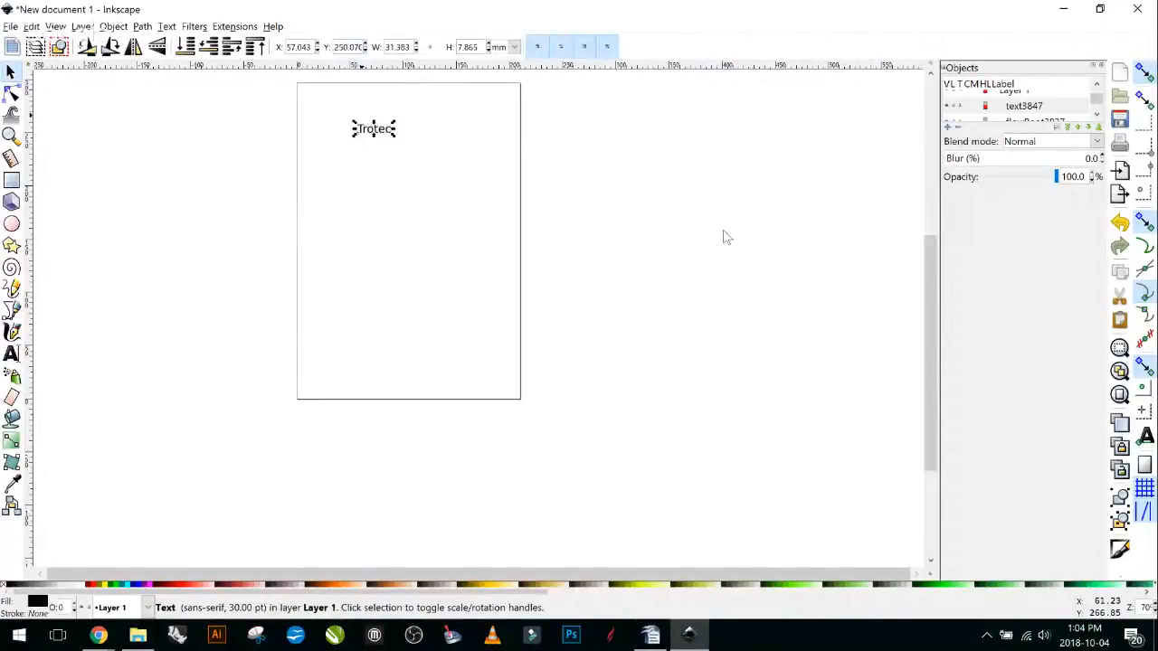
Fit the whole page in view and pan the canvas toward the Trotec text.
key("plus")
key("plus")
key("plus")
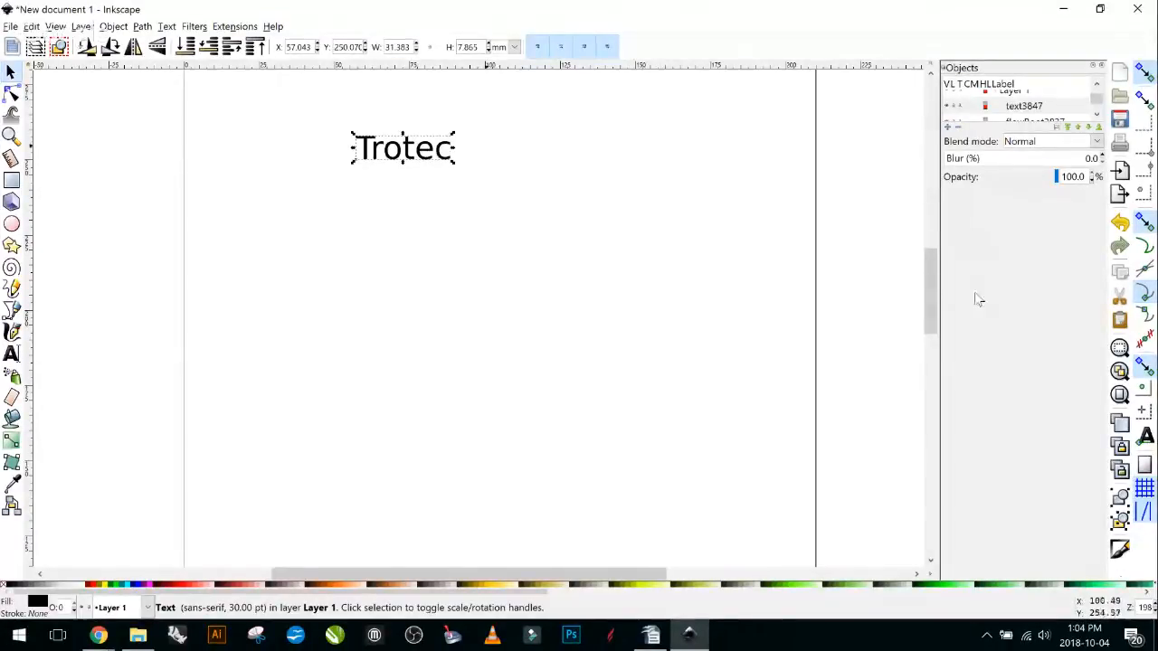
key("5")
key("plus")
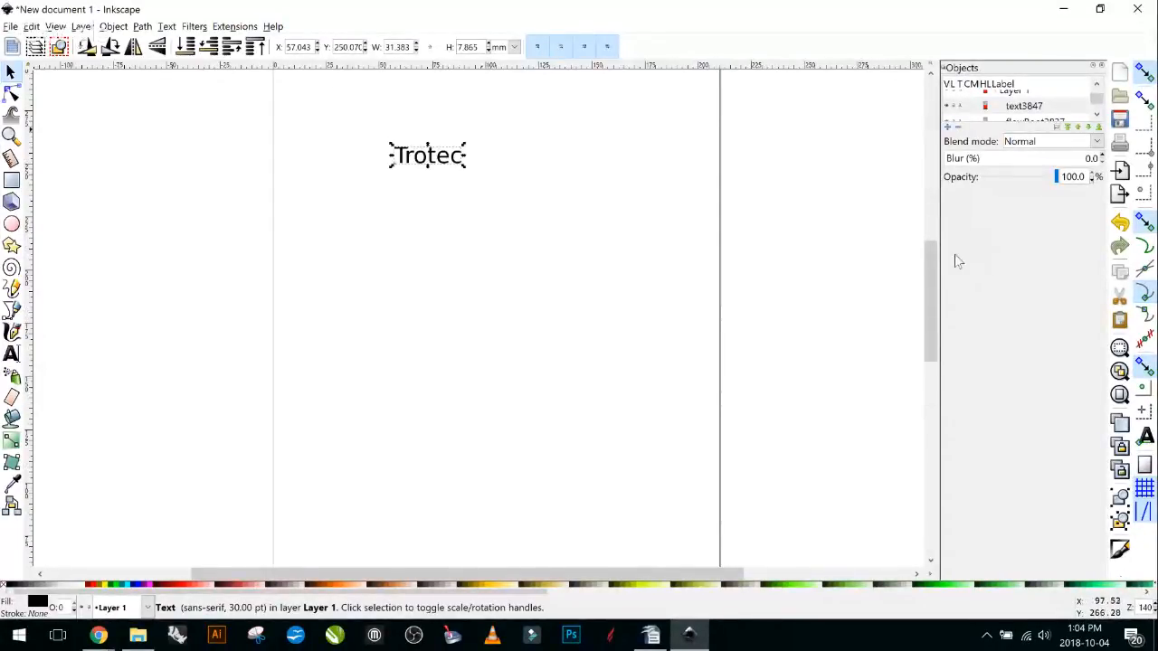
scroll(478, 129, "up", 4)
scroll(475, 146, "down", 6)
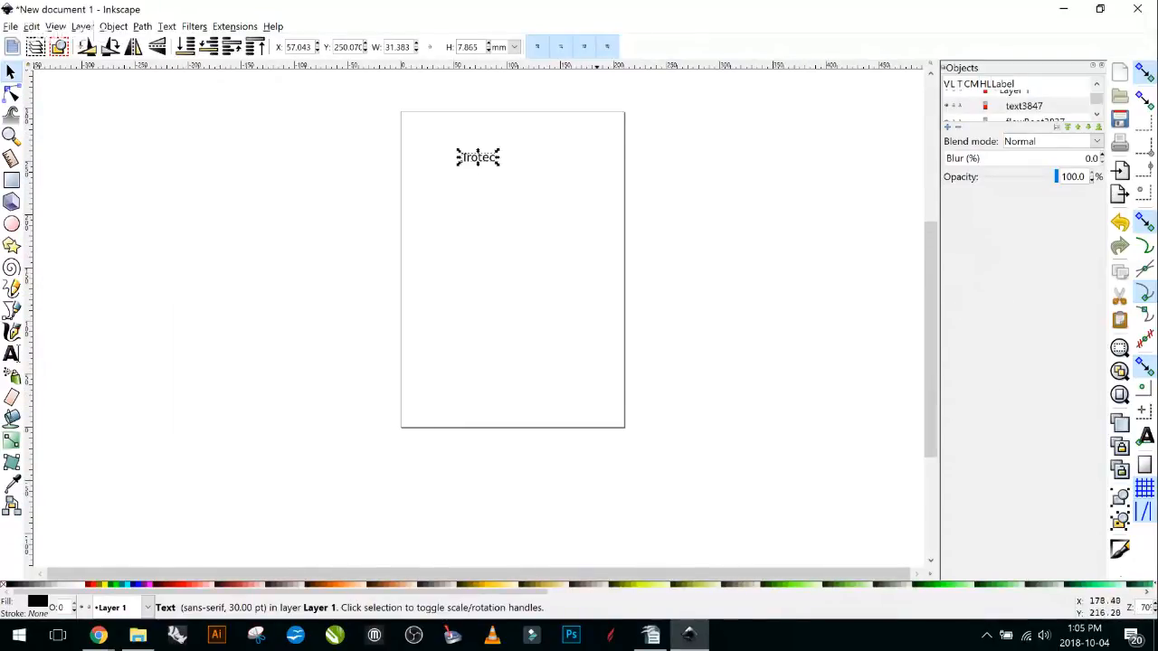
left_click(587, 212)
key("space")
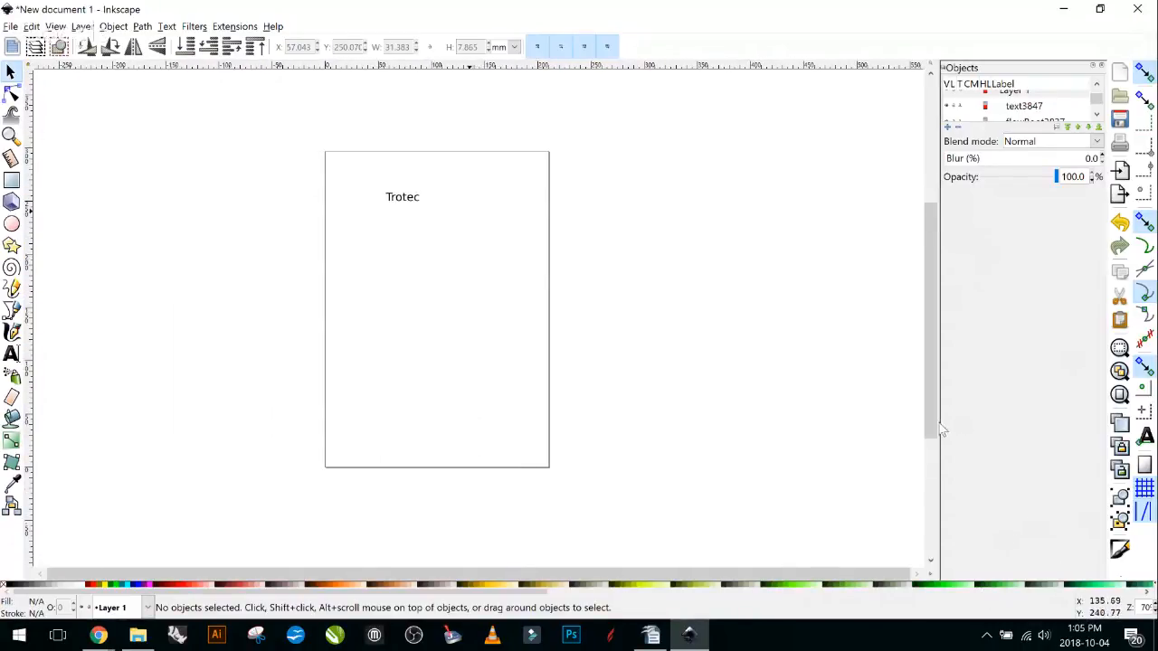
left_click_drag(966, 445, 988, 393)
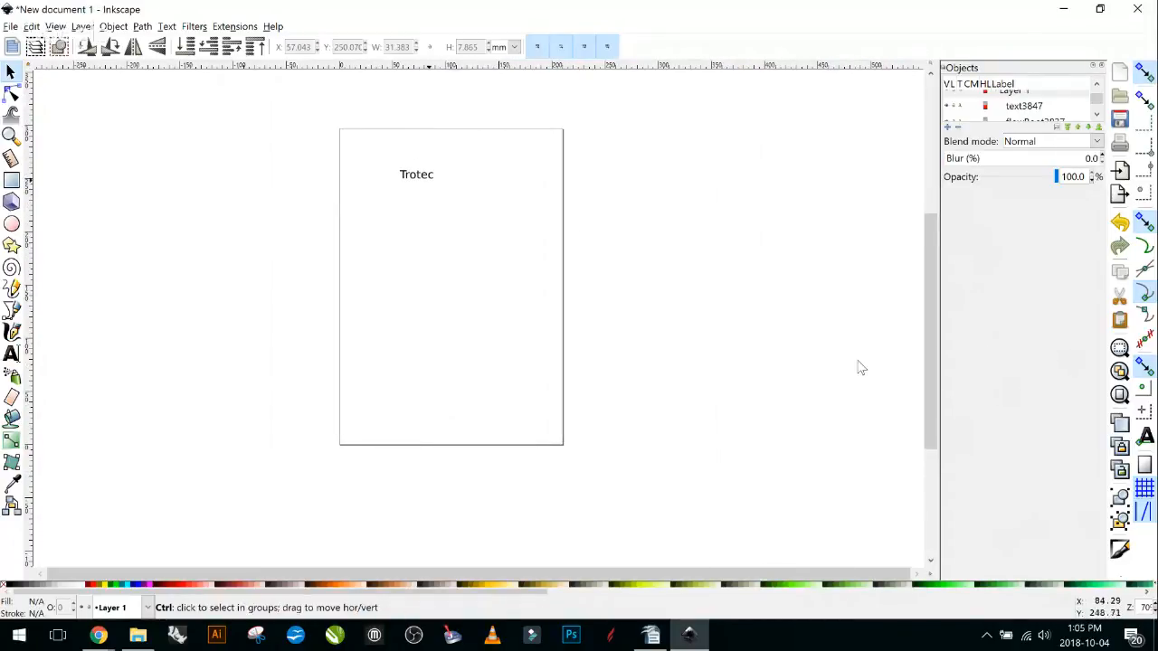
Select the Trotec text and zoom to about 560%, framing it in the view.
scroll(859, 364, "up", 4)
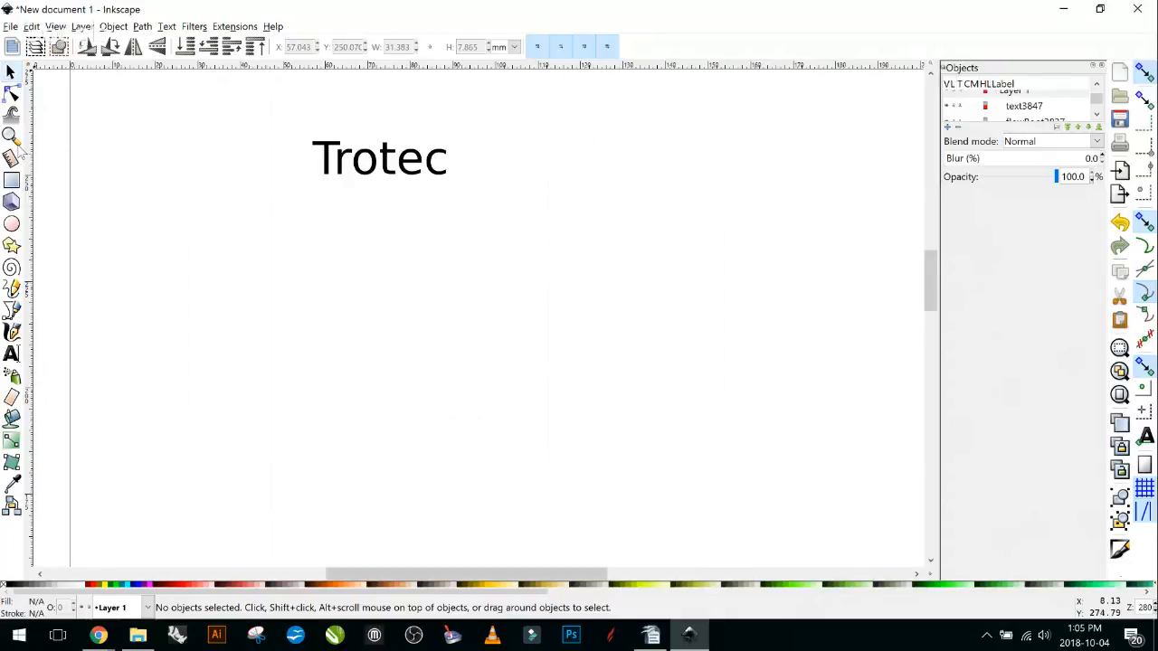
left_click(11, 80)
left_click(327, 161)
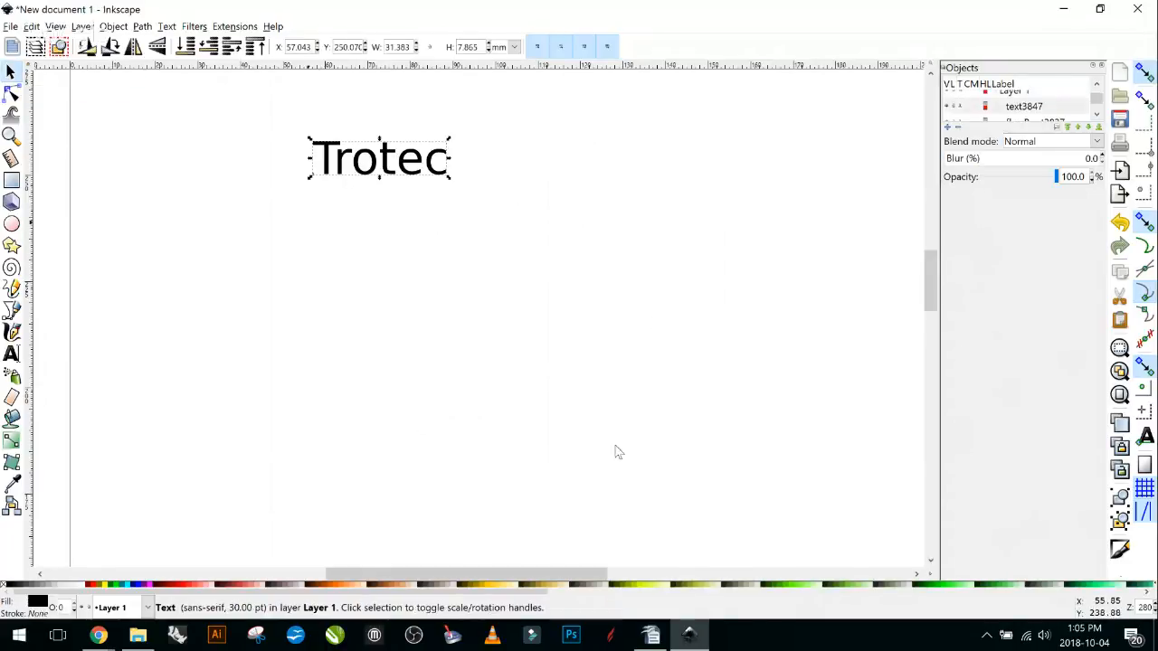
scroll(414, 226, "up", 1)
scroll(737, 309, "up", 1)
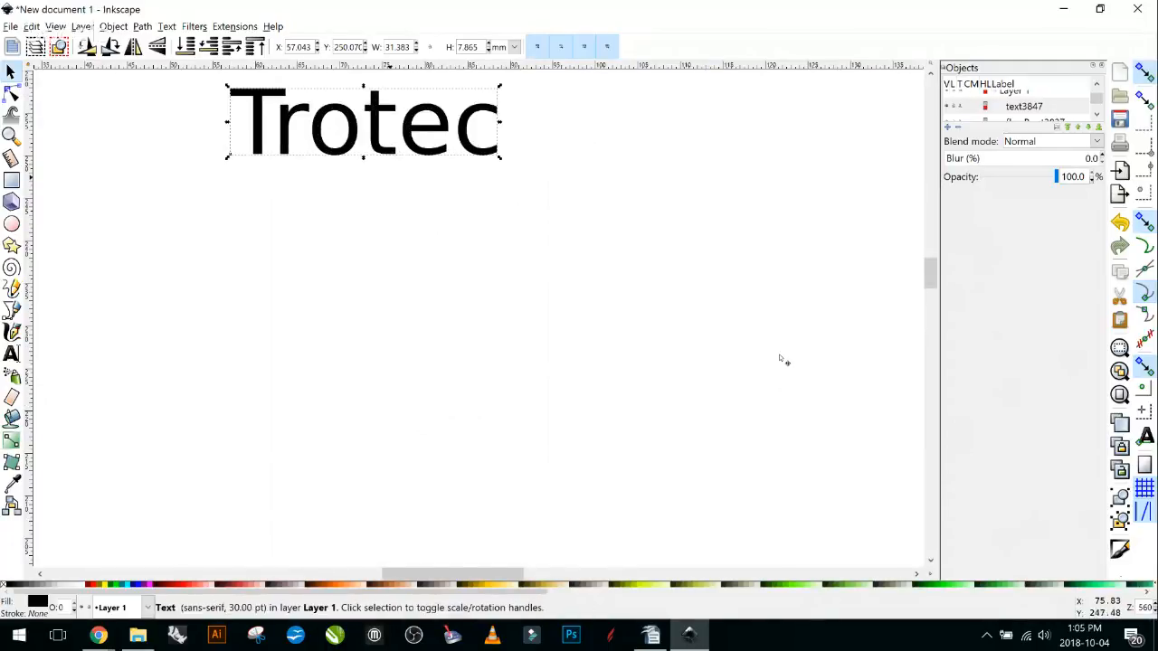
left_click_drag(784, 362, 892, 624)
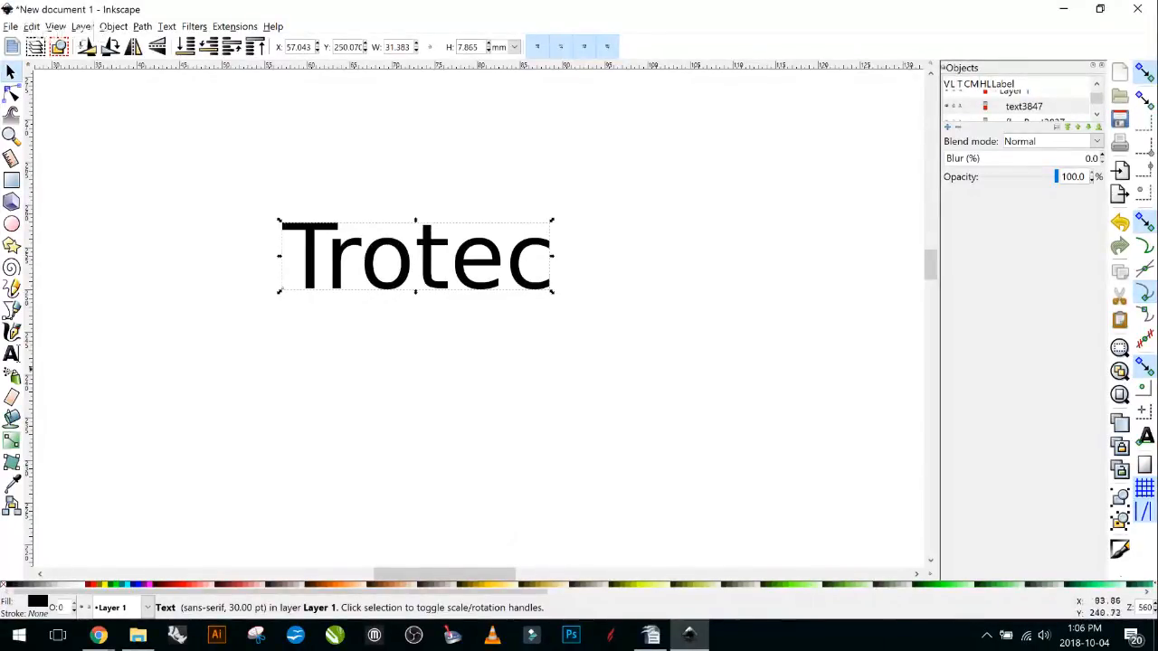
scroll(588, 276, "down", 1)
scroll(547, 274, "up", 2)
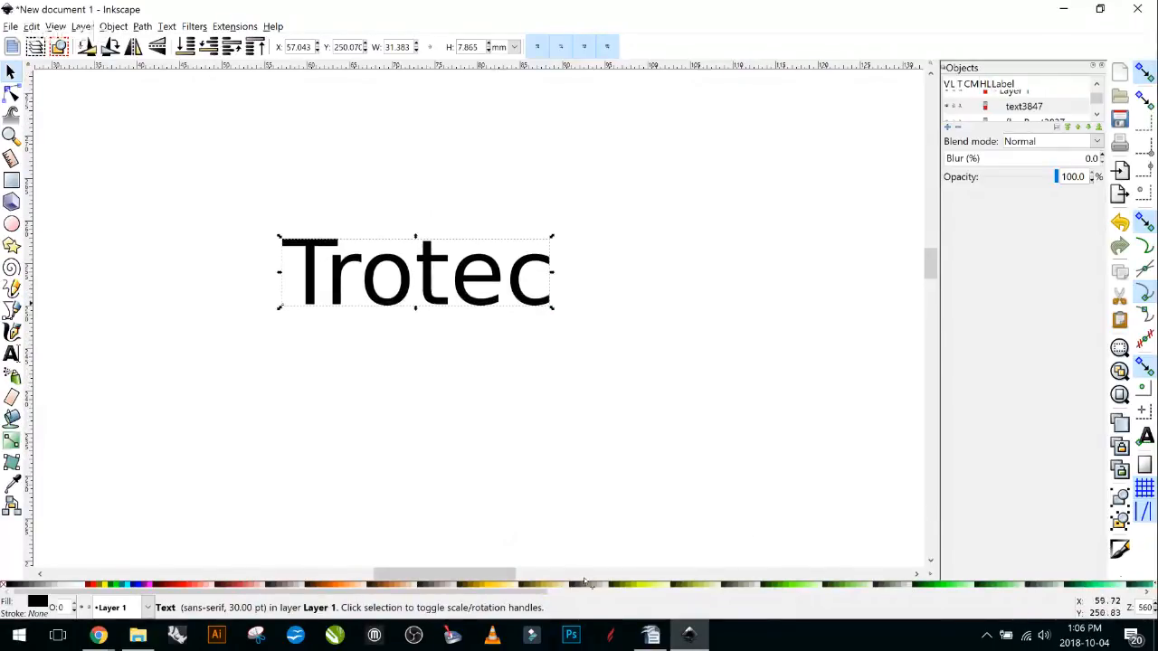
left_click(488, 455)
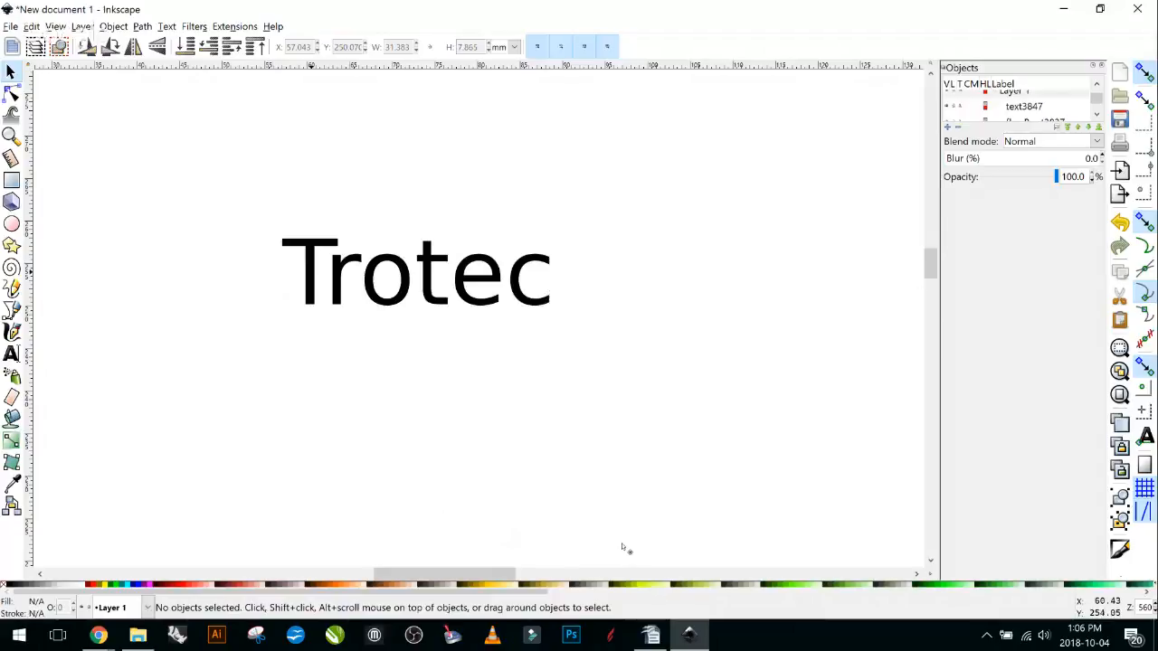
left_click(312, 273)
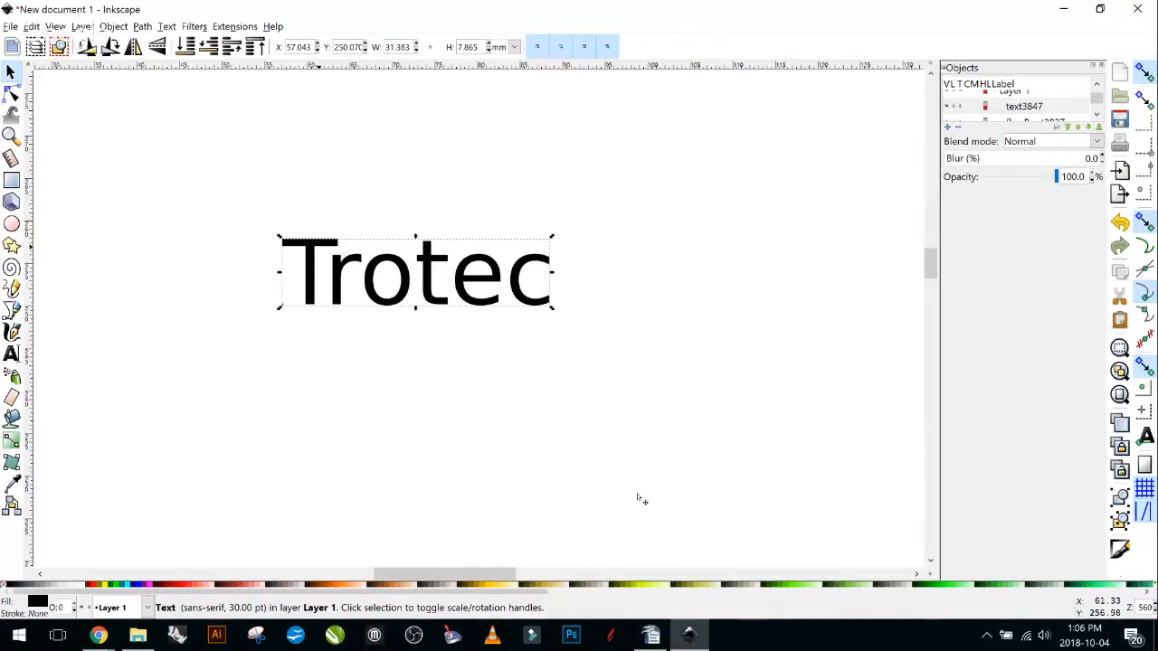
left_click(645, 387)
left_click(331, 243)
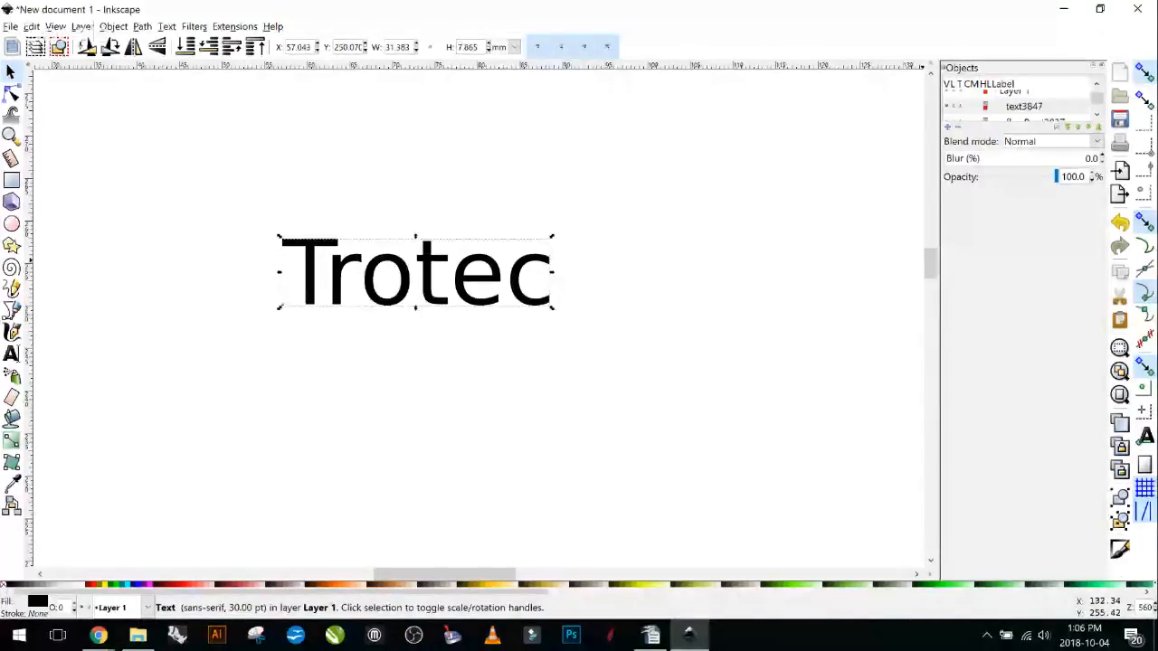
Float the Objects dialog into its own window and move it up and left.
left_click_drag(995, 67, 1006, 224)
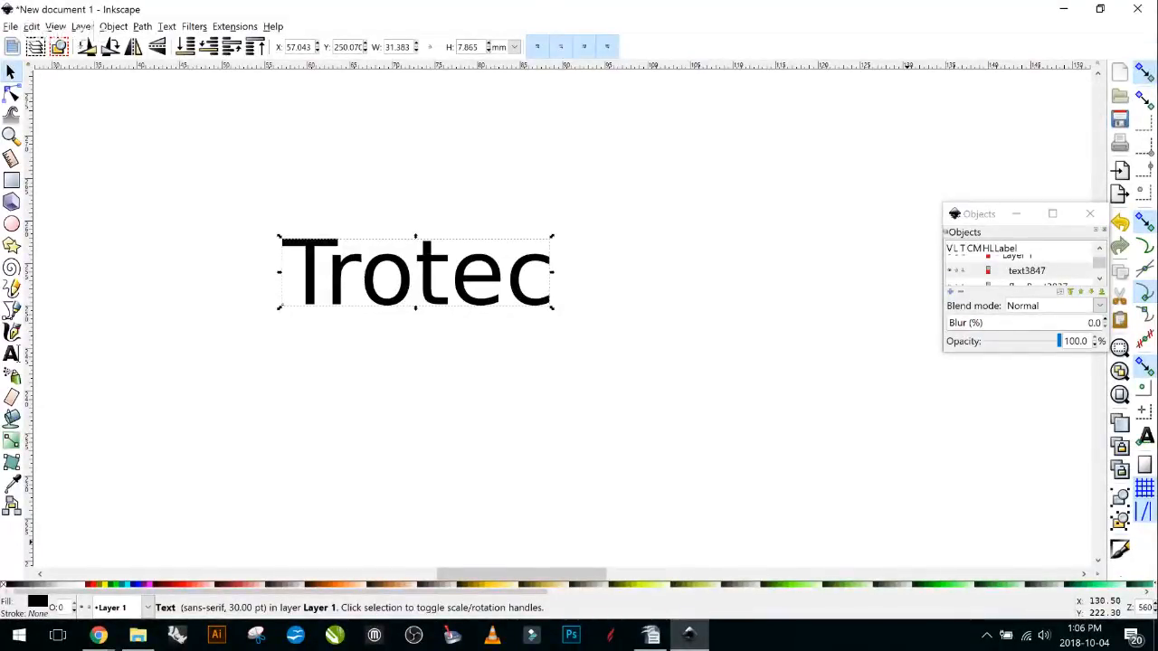
left_click(1107, 351)
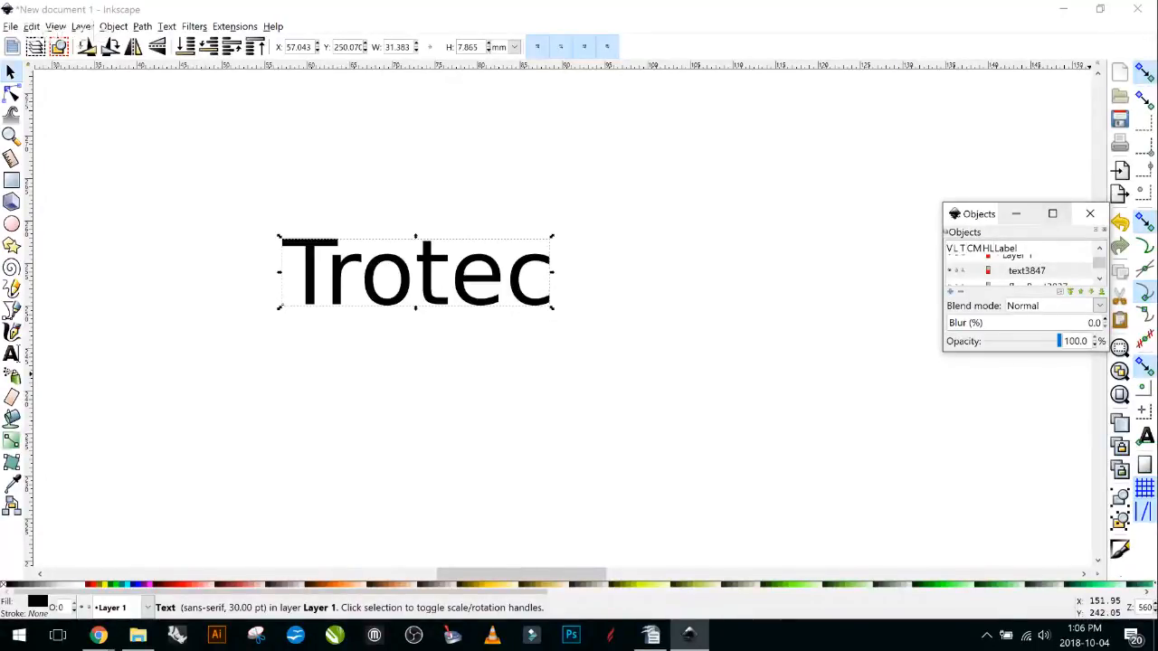
left_click_drag(978, 217, 795, 126)
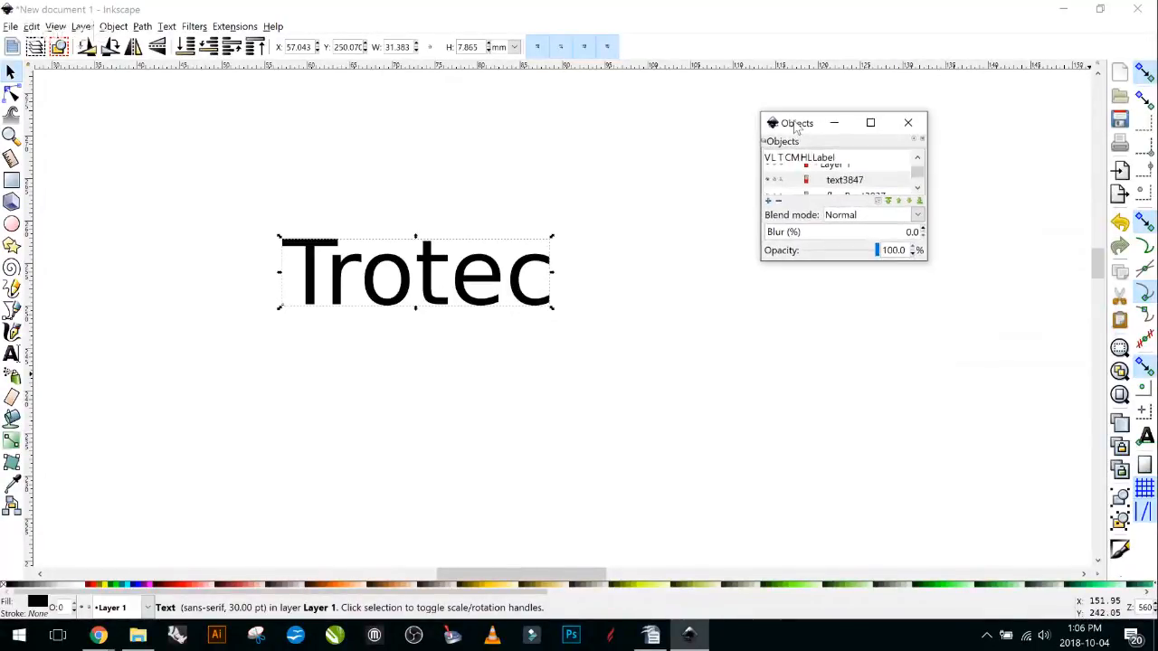
left_click(834, 123)
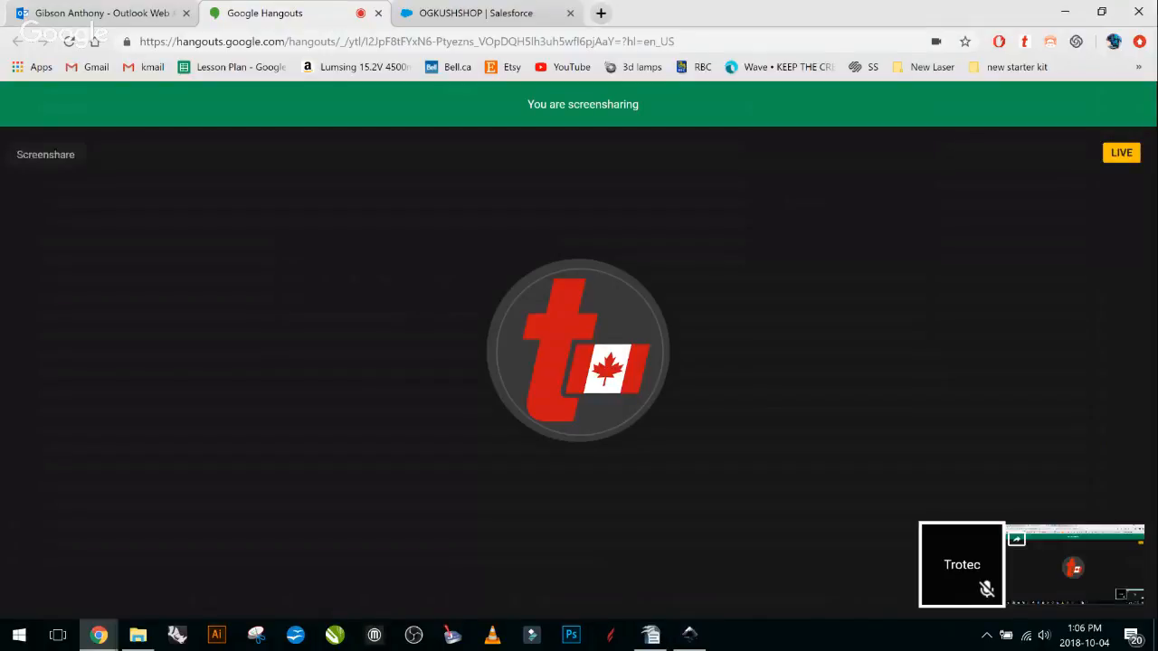
left_click(689, 635)
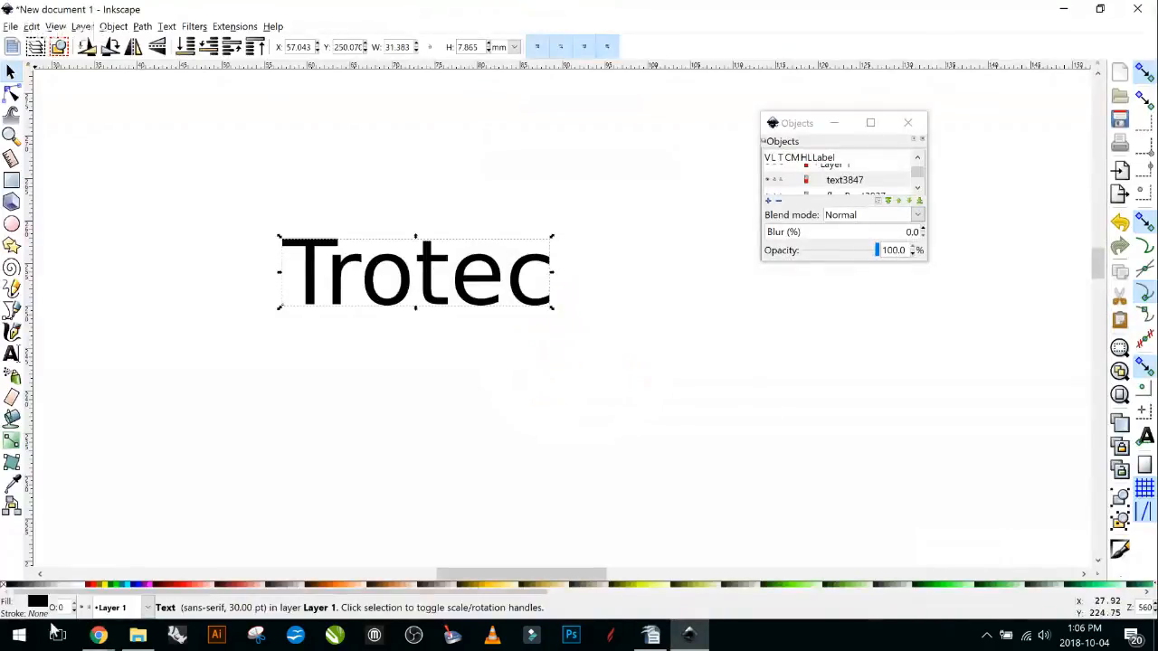
Close the floating Objects window, select the Trotec text and open Fill and Stroke.
left_click(11, 71)
left_click(443, 430)
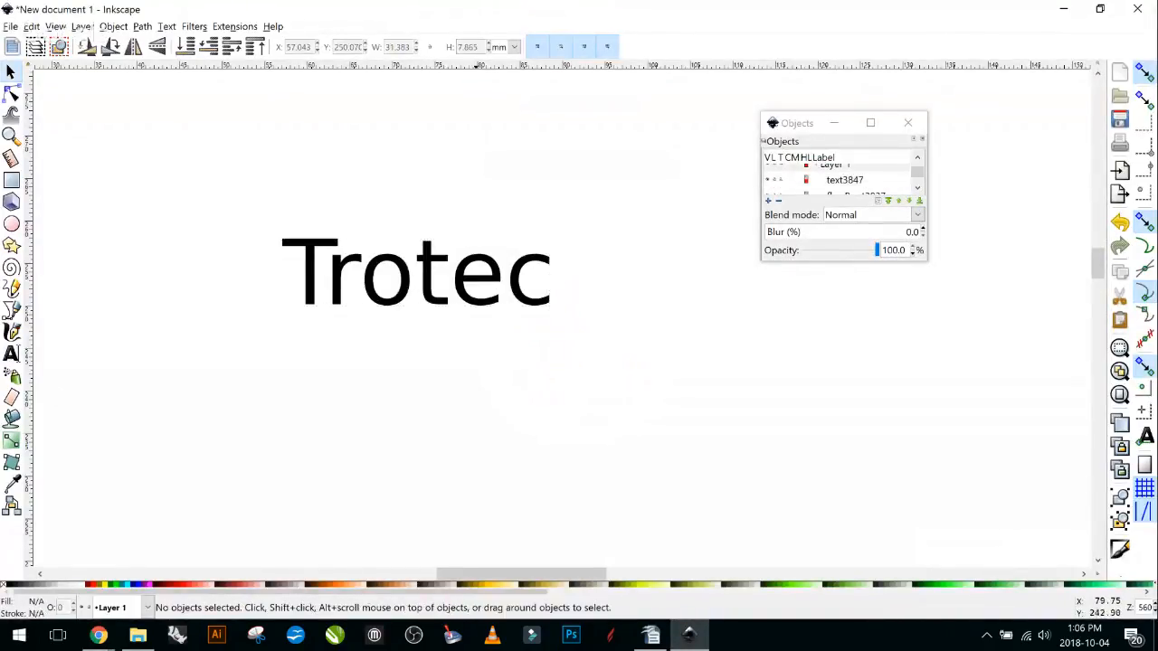
left_click(907, 123)
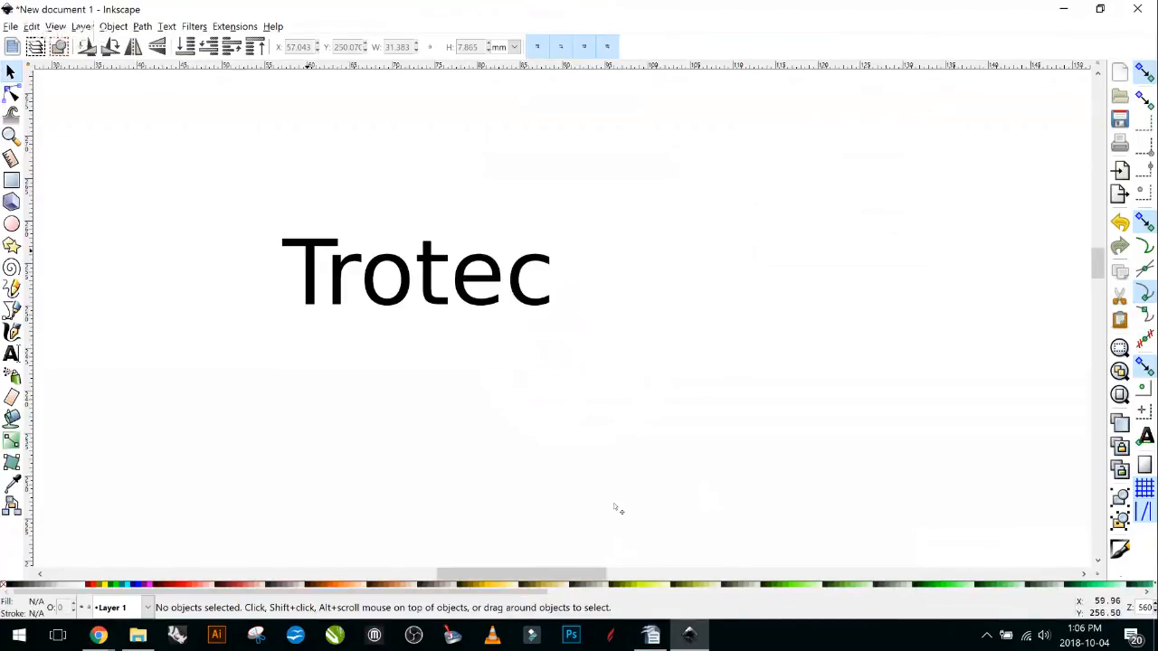
key("ctrl+a")
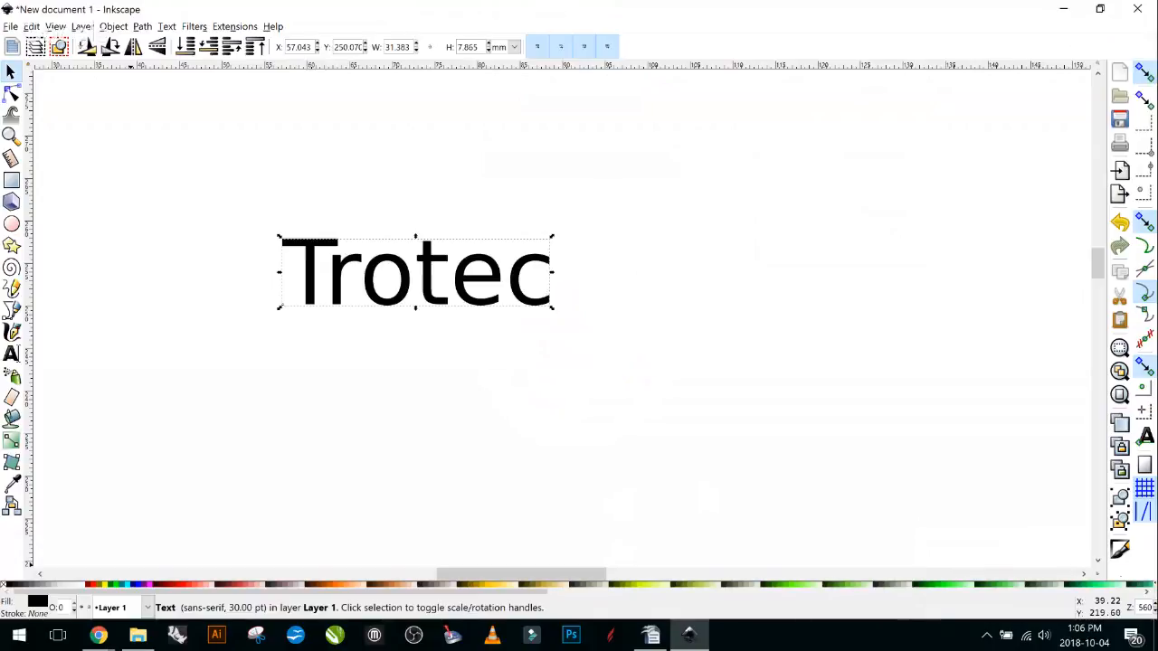
key("ctrl+shift+f")
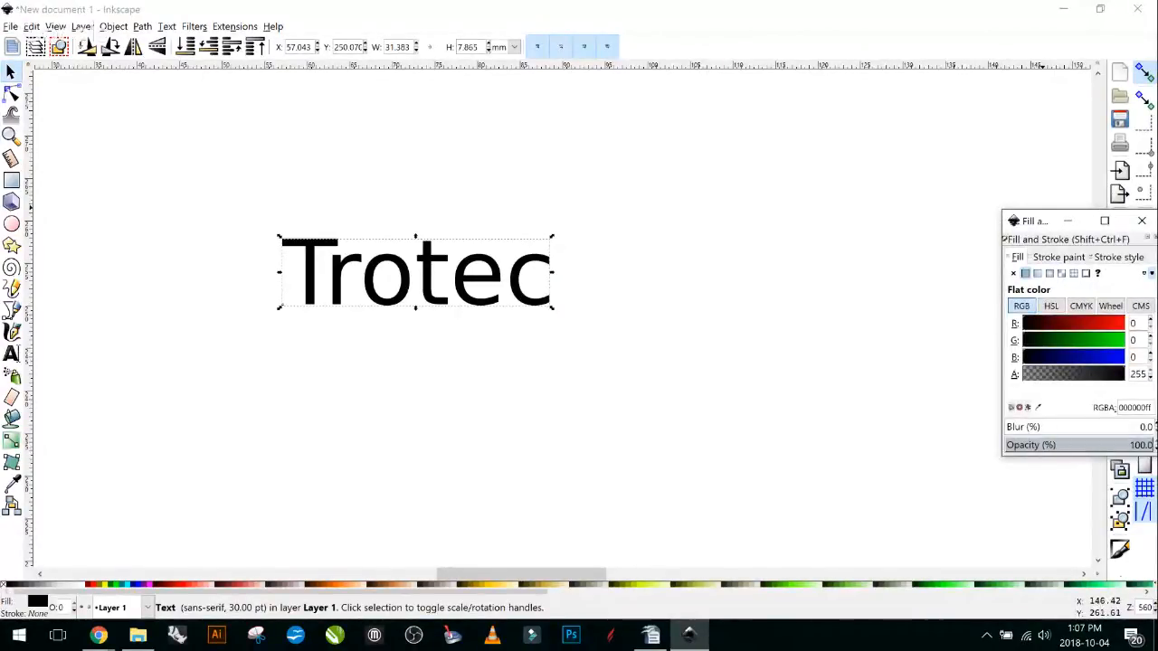
mouse_move(1045, 221)
left_mouse_down()
mouse_move(999, 158)
mouse_move(948, 128)
mouse_move(964, 124)
left_mouse_up()
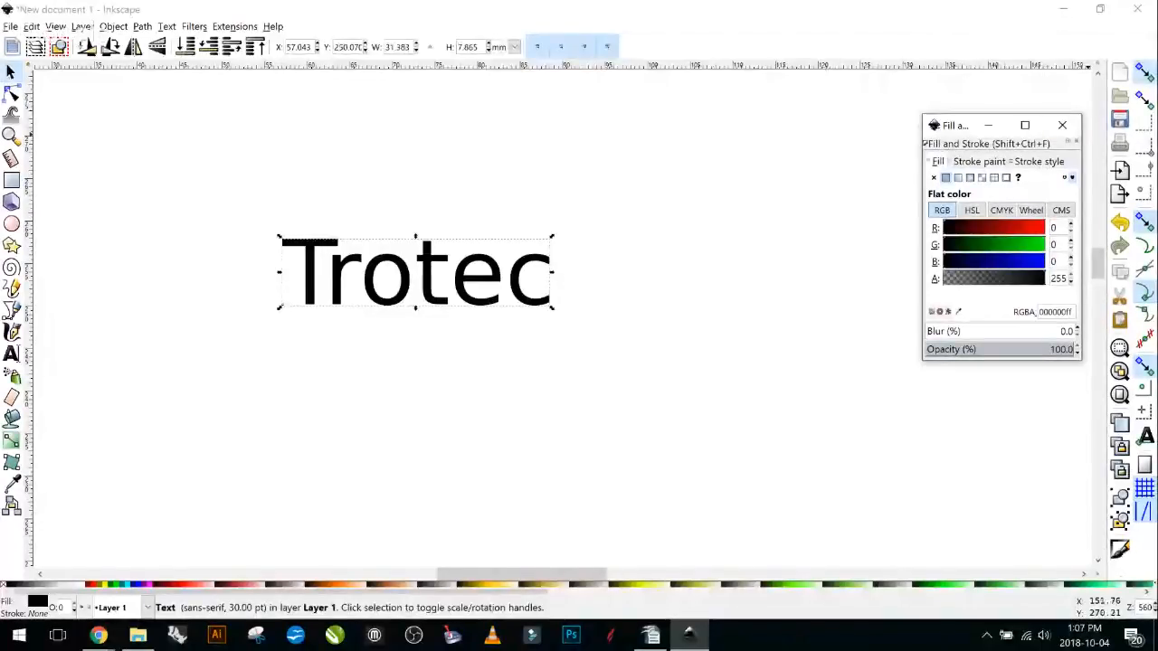
left_click(1068, 141)
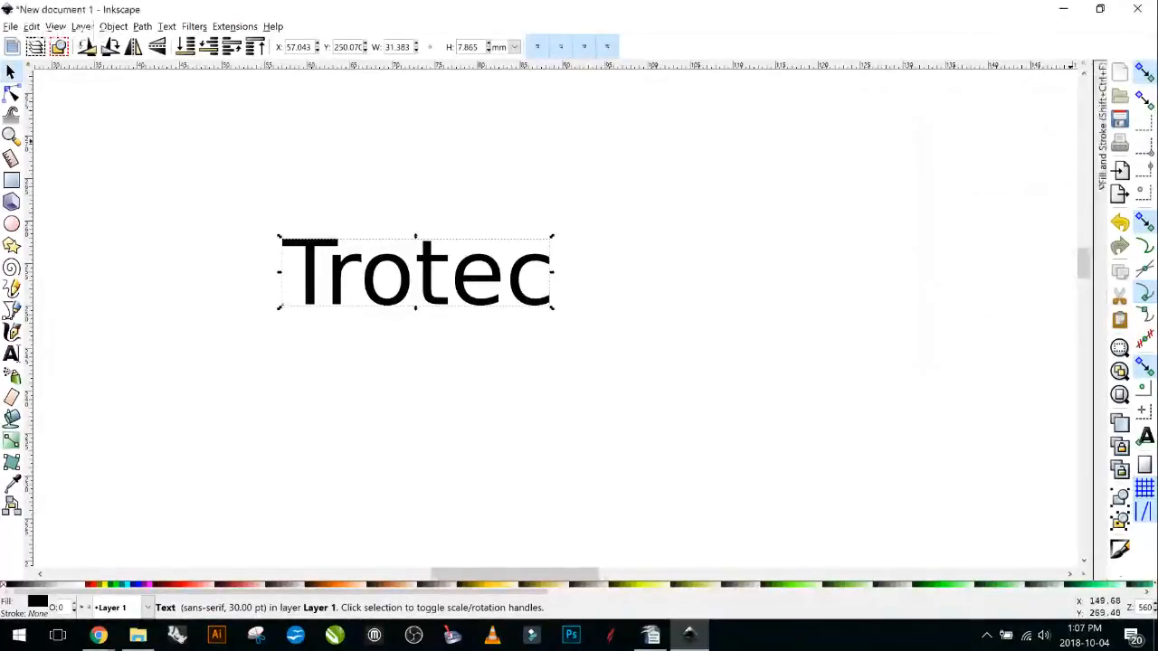
left_click(1101, 126)
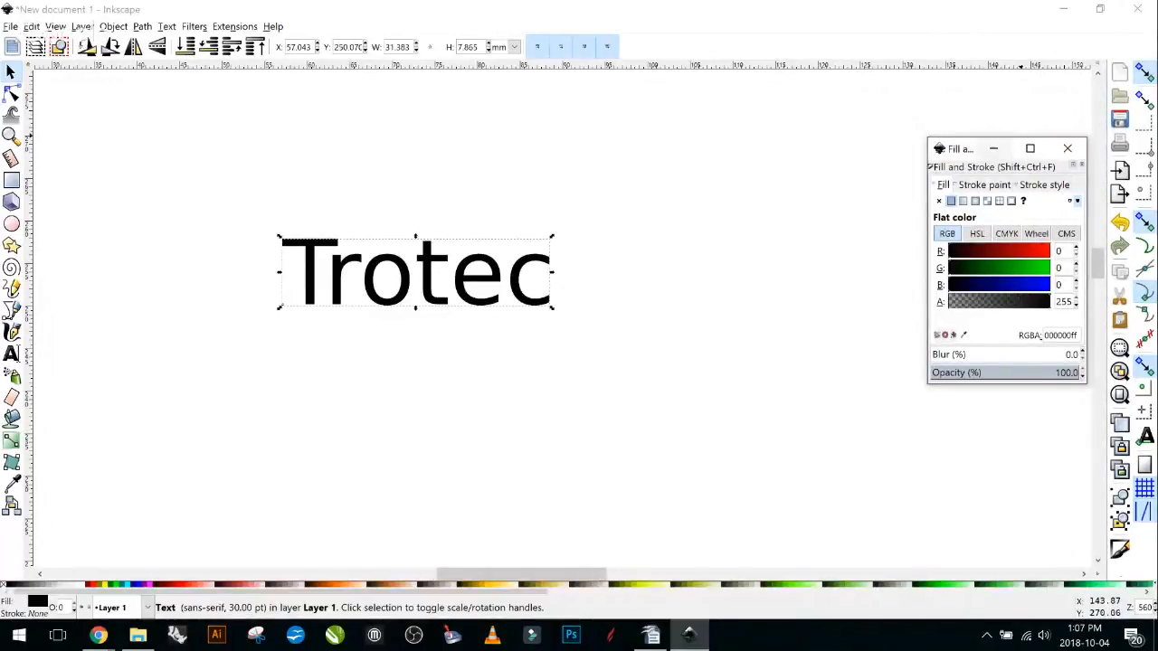
mouse_move(968, 148)
left_mouse_down()
mouse_move(988, 124)
mouse_move(985, 106)
left_mouse_up()
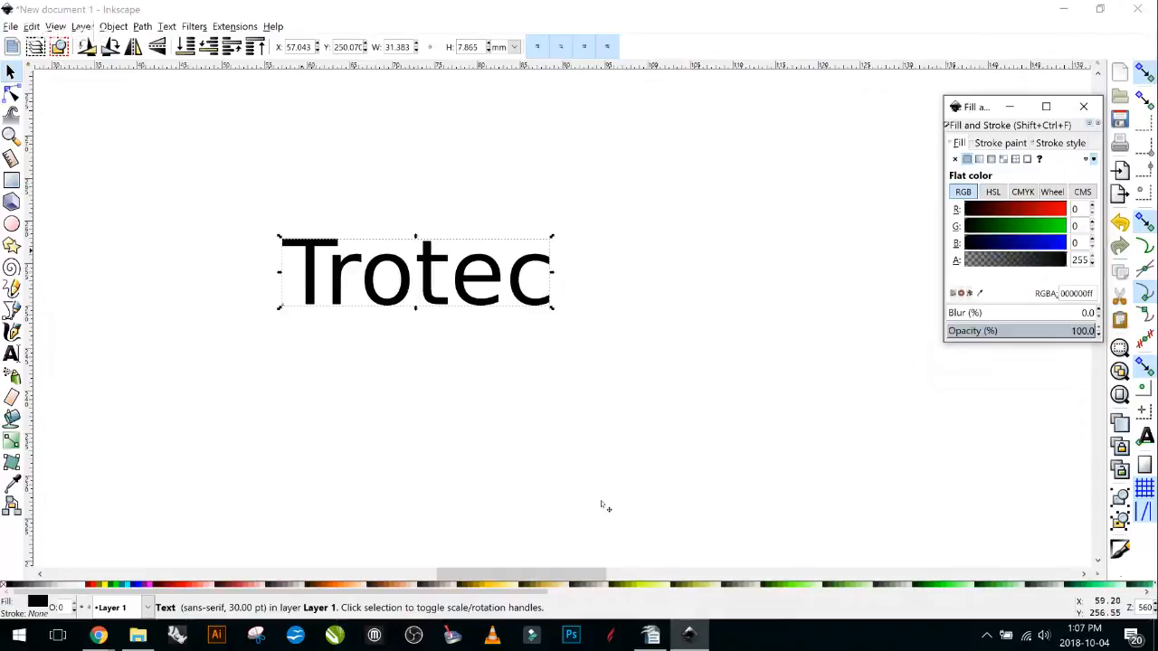
left_click_drag(967, 210, 1068, 210)
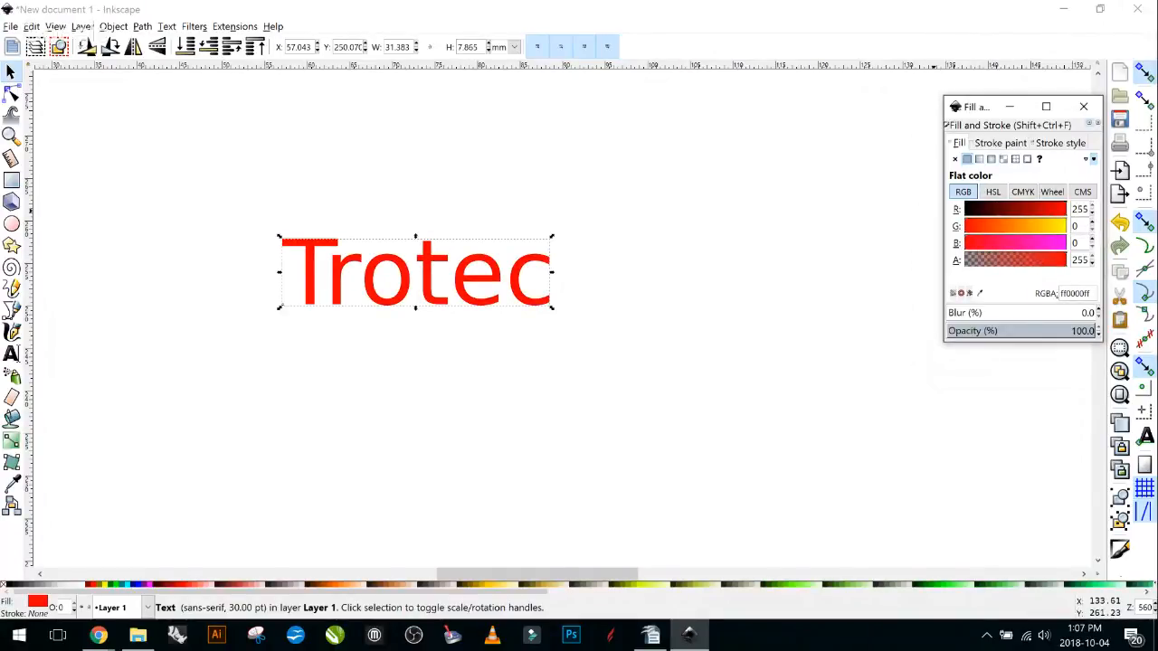
left_click_drag(1066, 210, 965, 210)
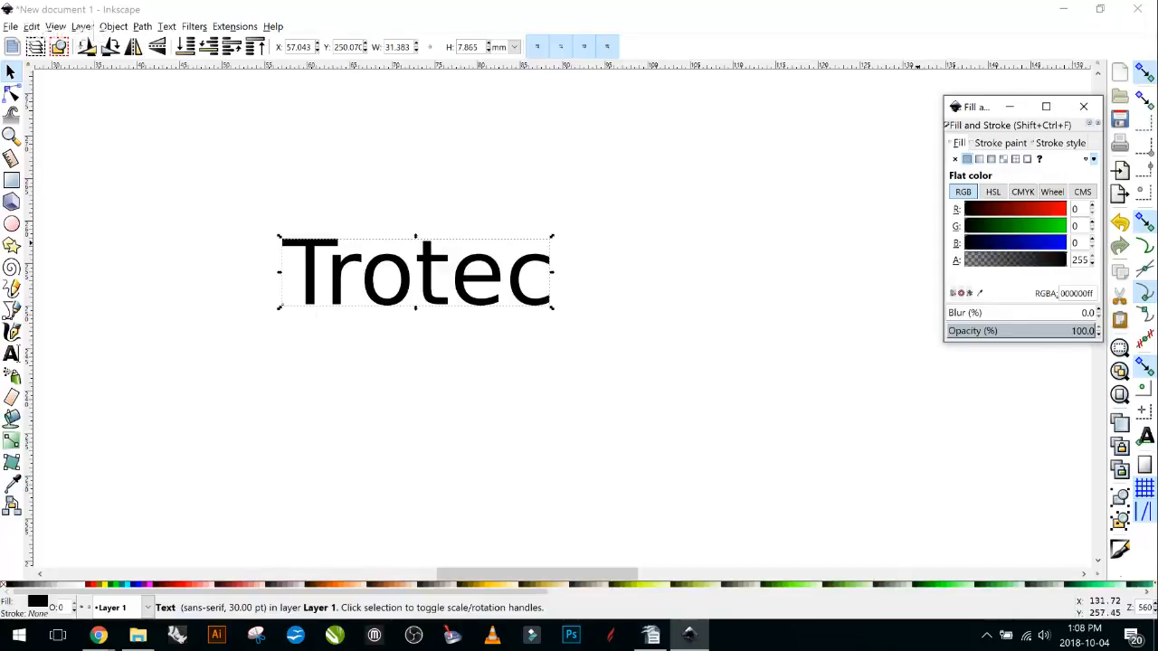
Give the Trotec text a flat red stroke of RGBA ff0000ff.
left_click(1001, 143)
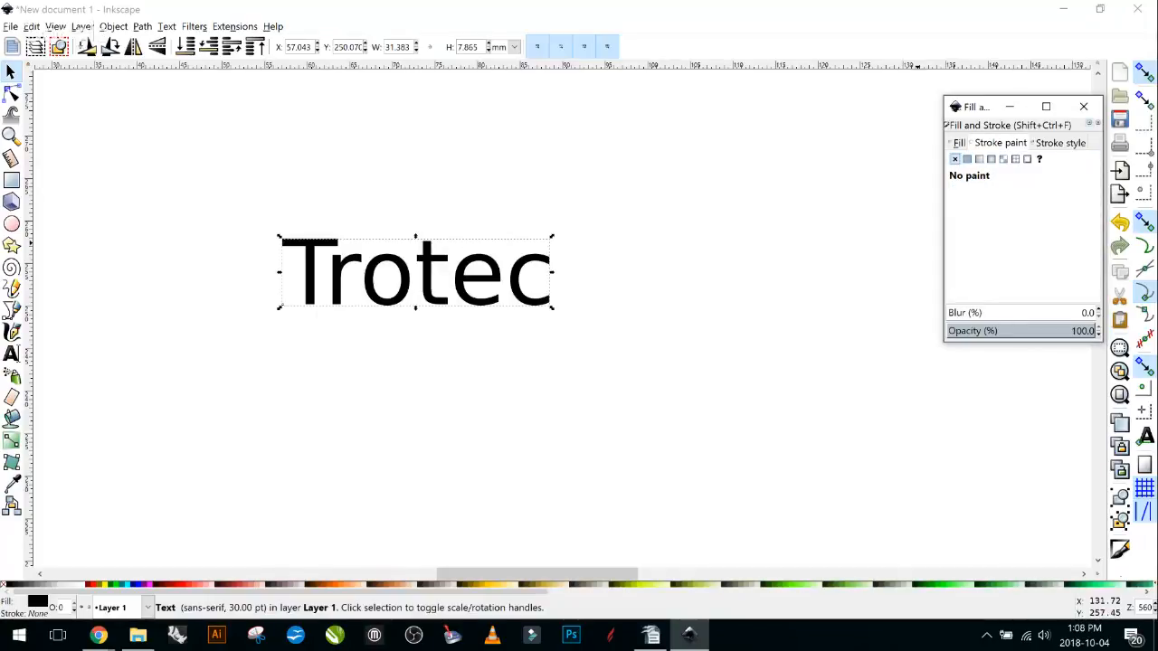
left_click(967, 158)
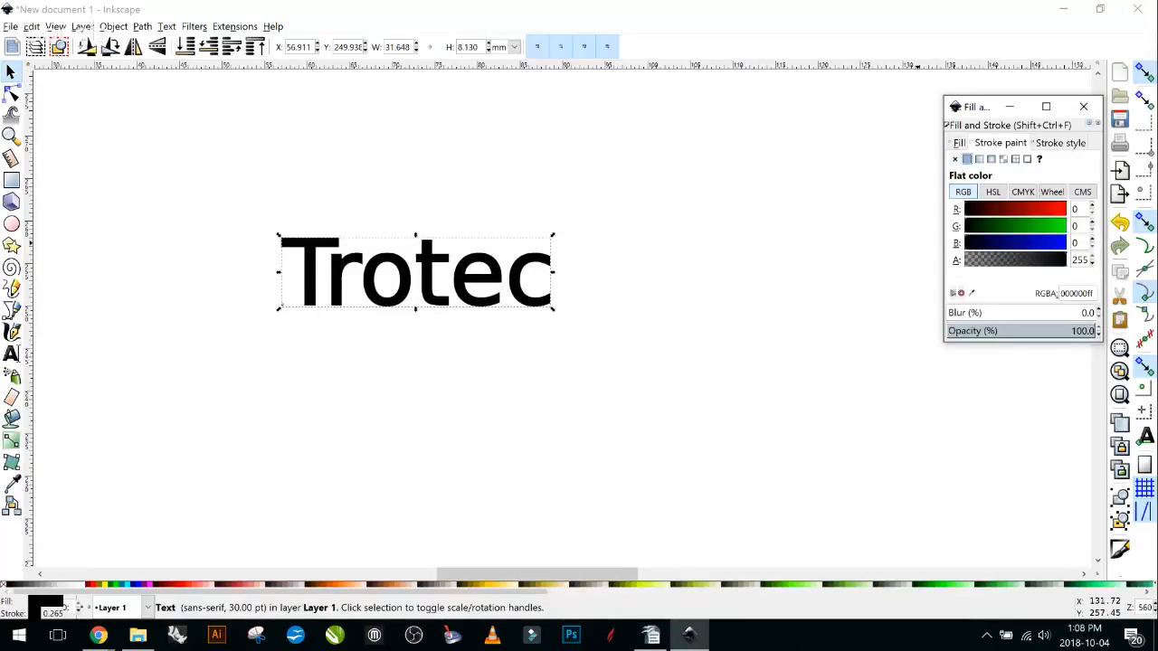
left_click_drag(1065, 261, 964, 260)
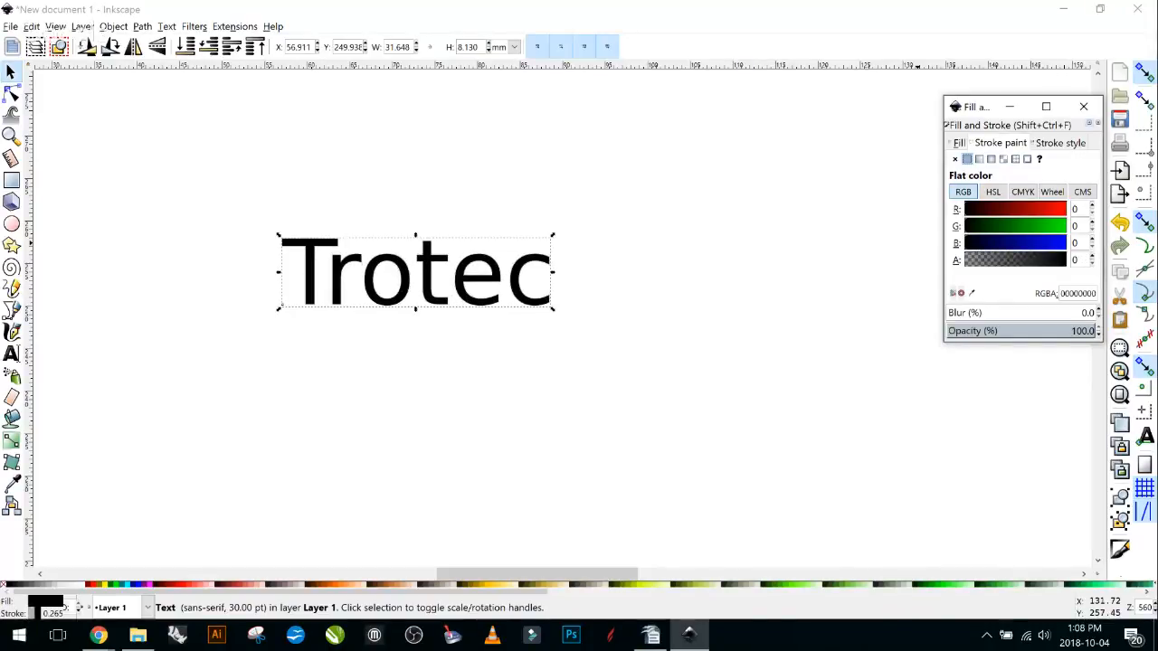
left_click(1065, 209)
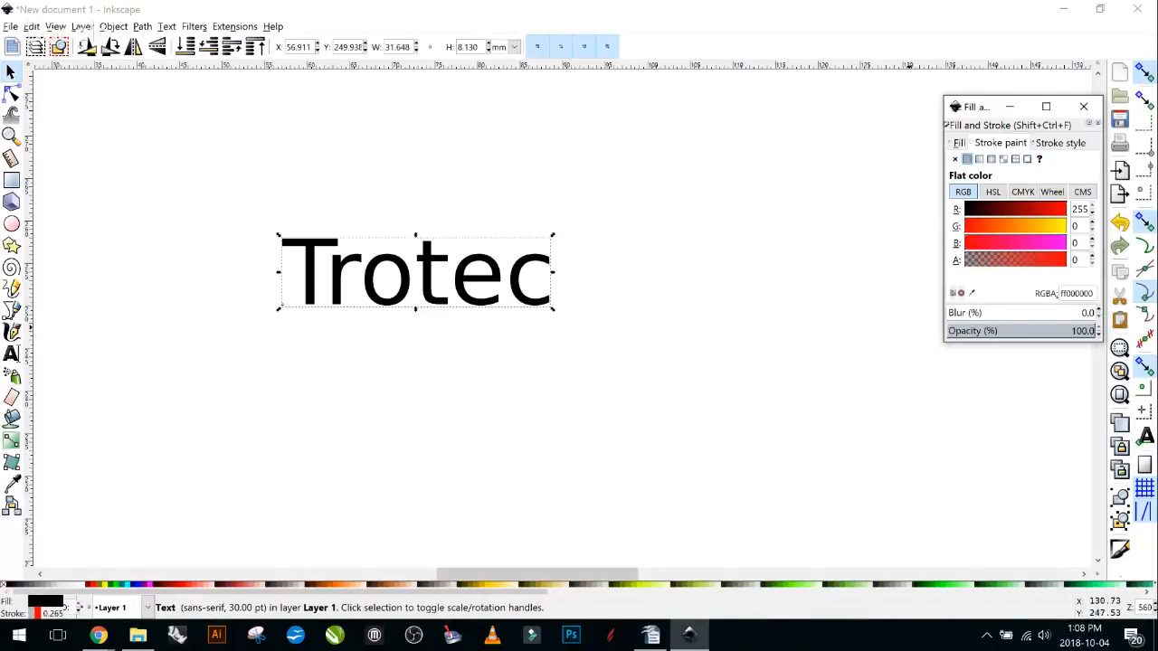
Check the Trotec stroke width of 0.265 mm, keeping millimetres as the unit.
left_click(1060, 143)
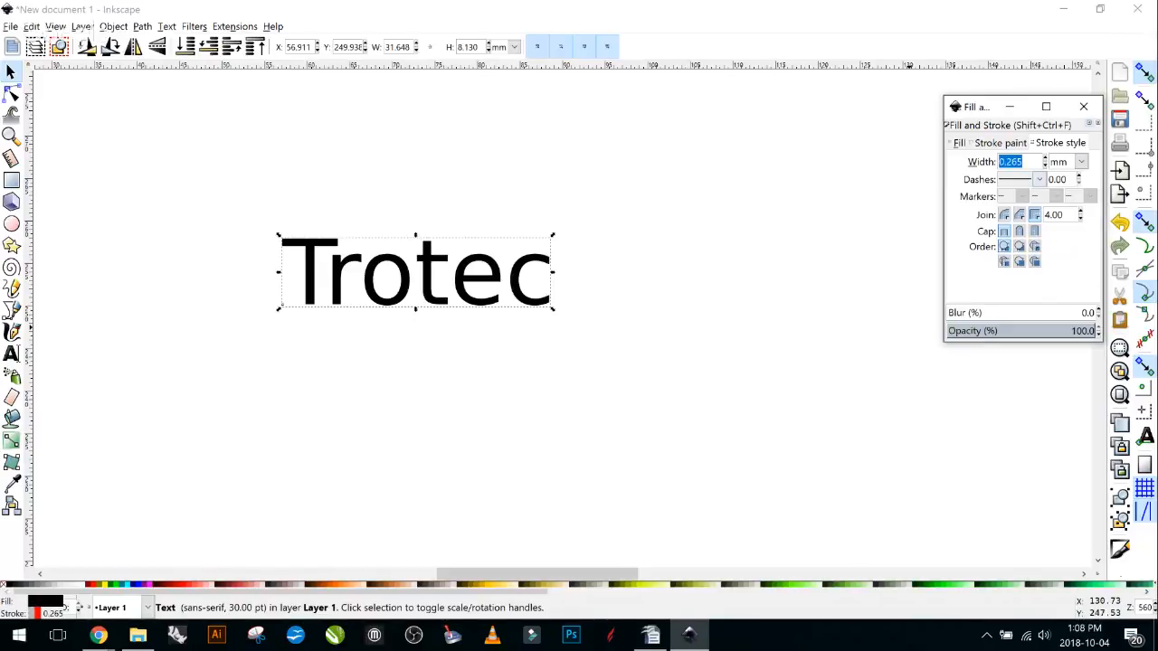
left_click(1081, 161)
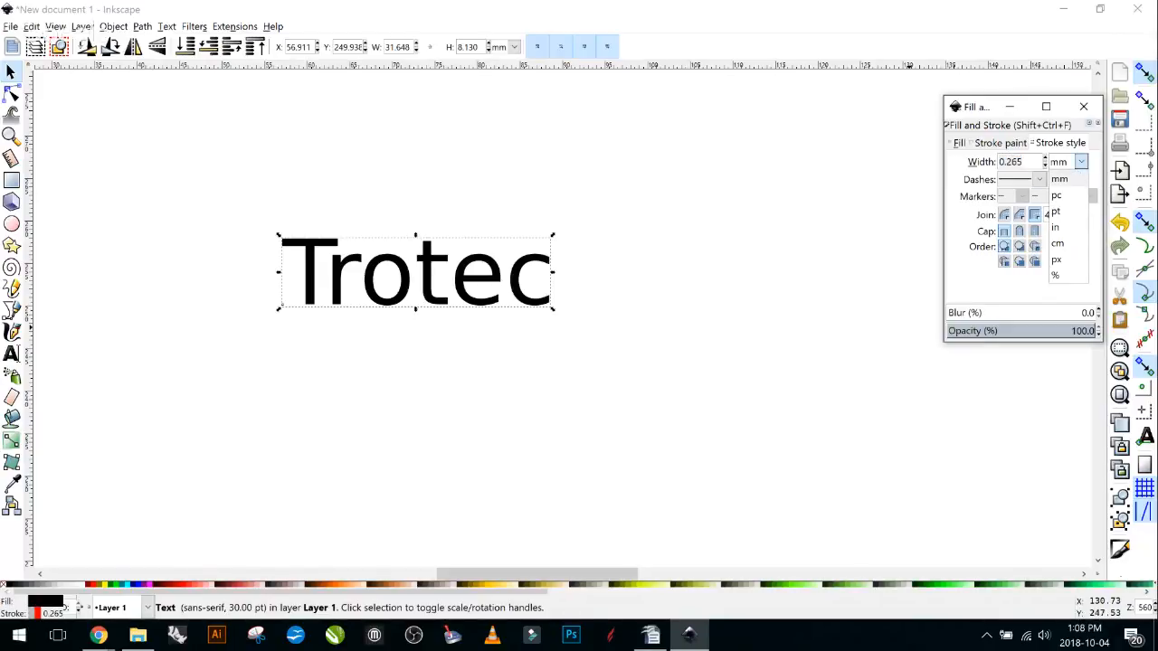
left_click(1082, 162)
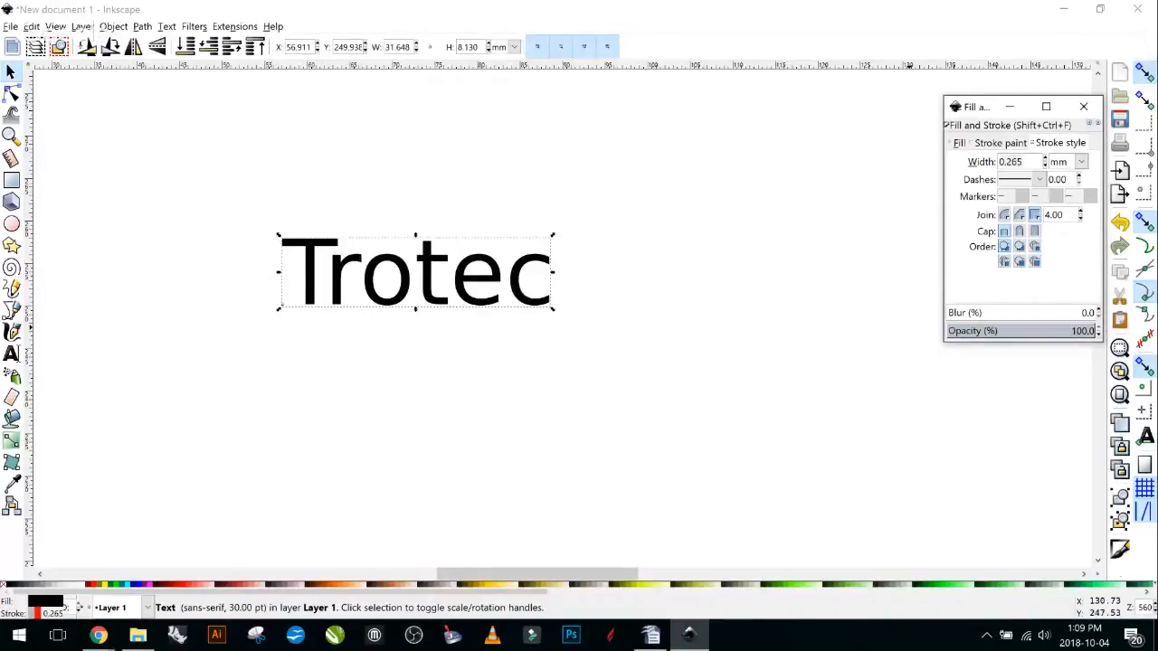
left_click(1001, 143)
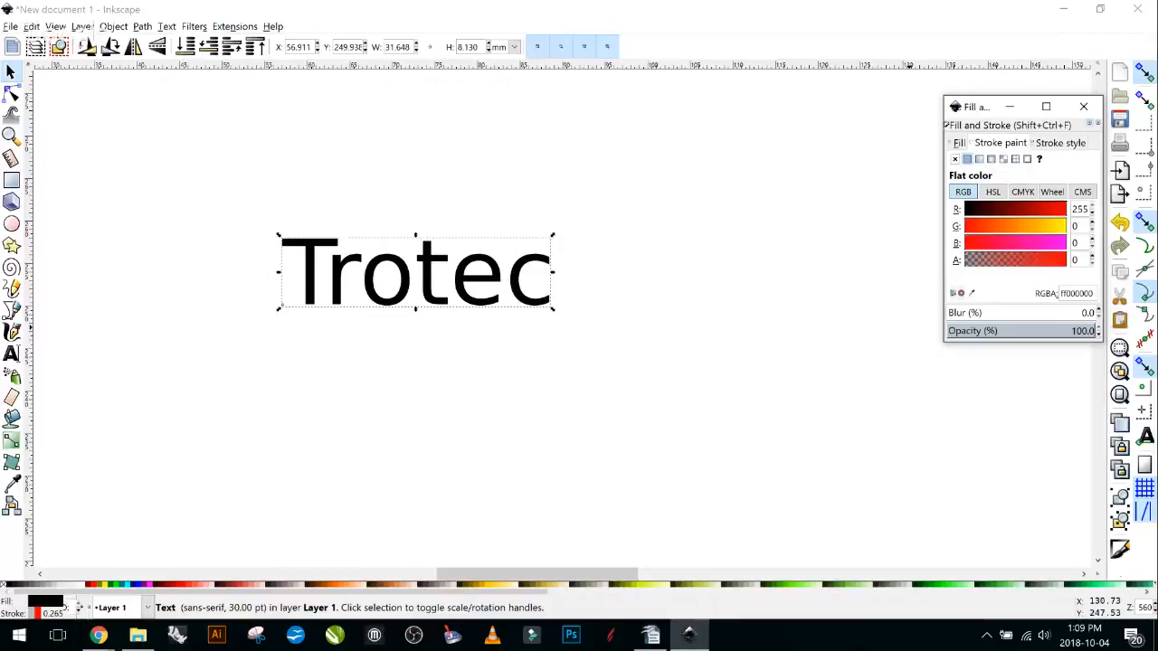
left_click(1060, 143)
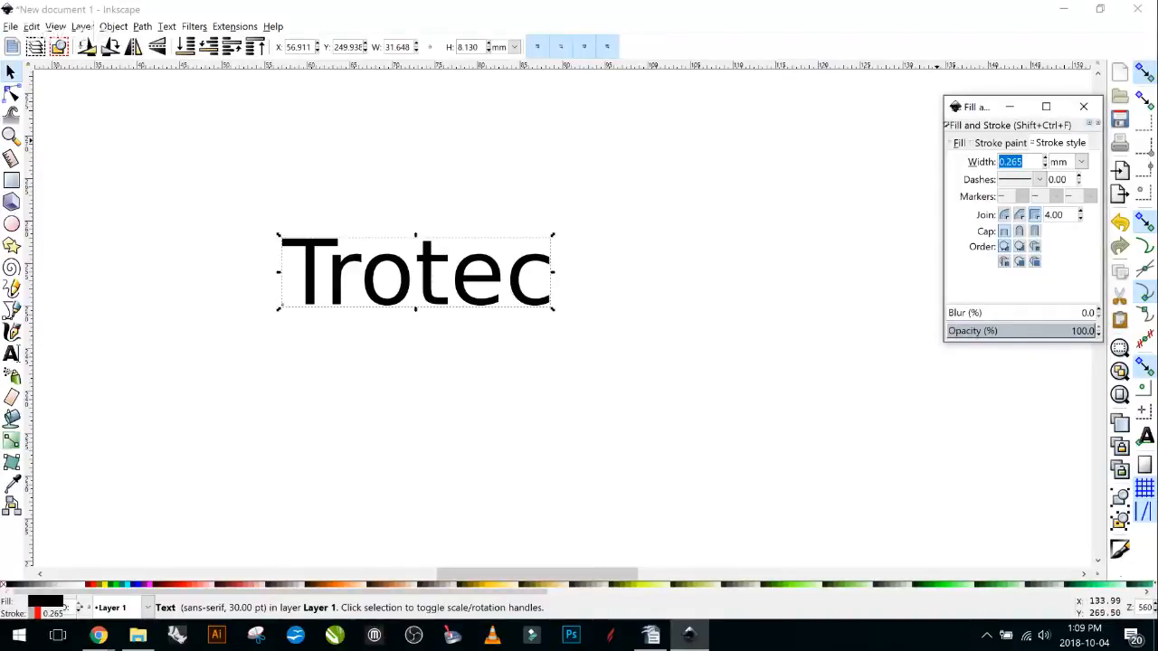
Set the Trotec stroke width to 0.665 mm and spin it up further.
type("0.665")
key("Return")
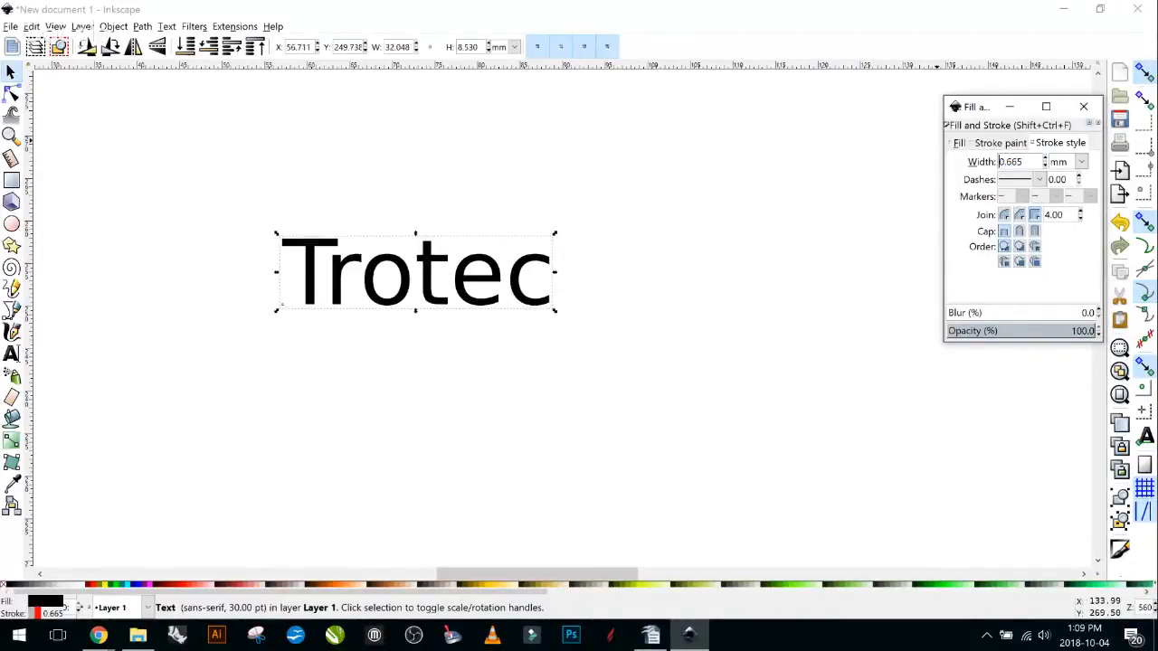
scroll(1023, 162, "up", 18)
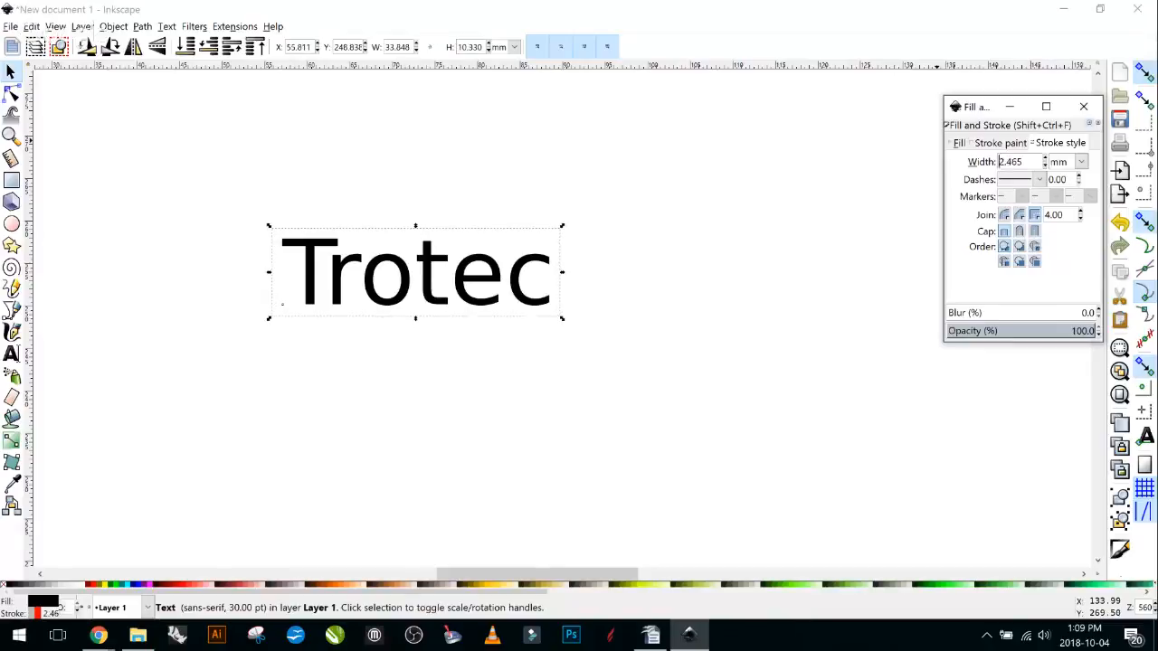
left_click(1000, 143)
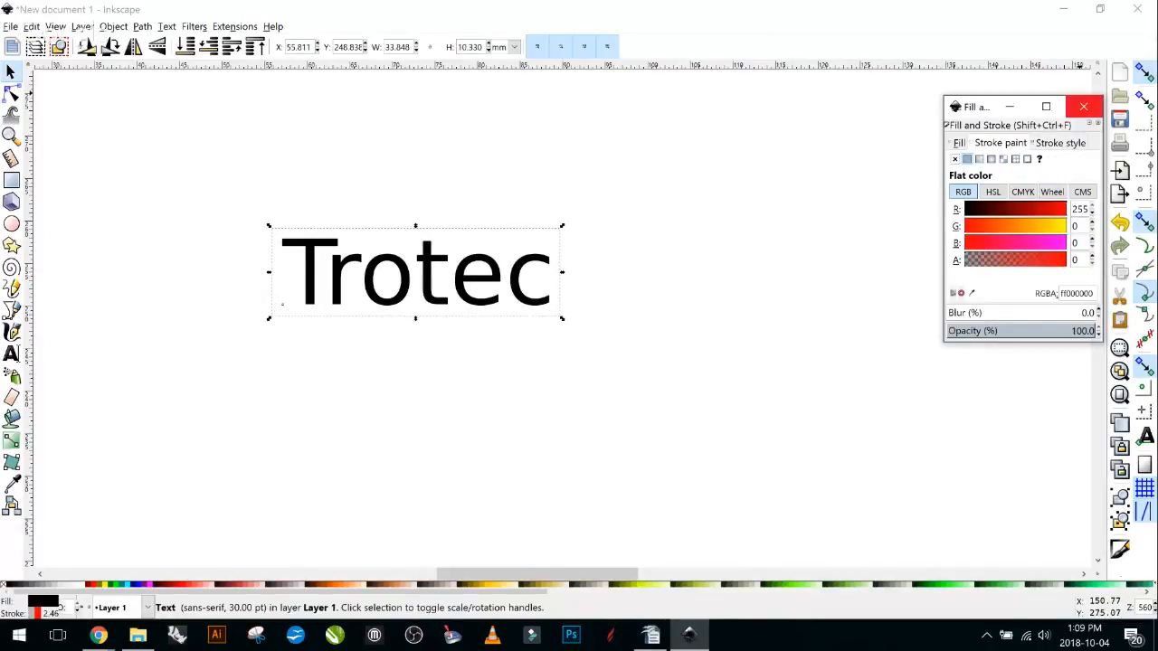
left_click(1010, 106)
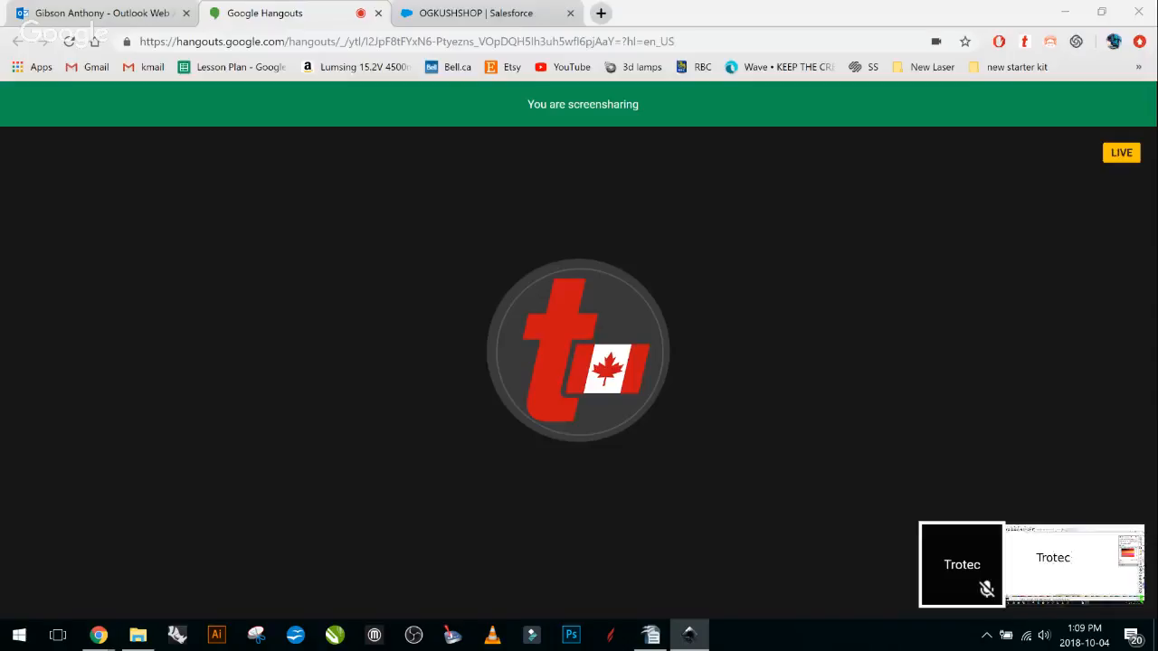
key("alt+Tab")
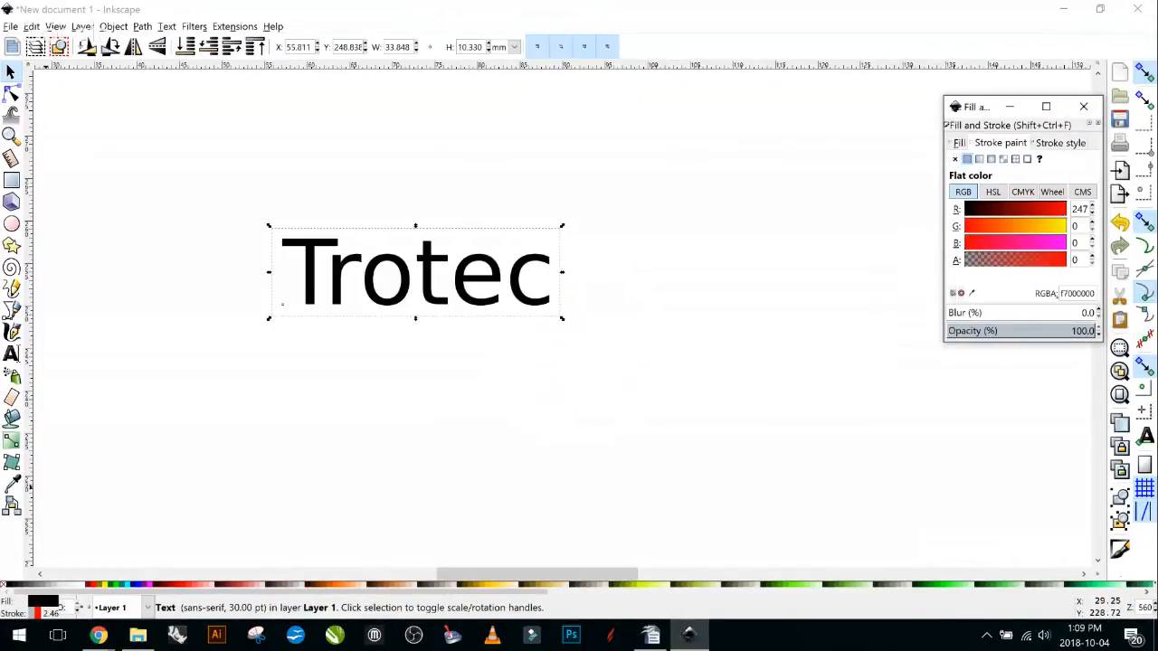
scroll(588, 558, "down", 1)
scroll(354, 271, "up", 3)
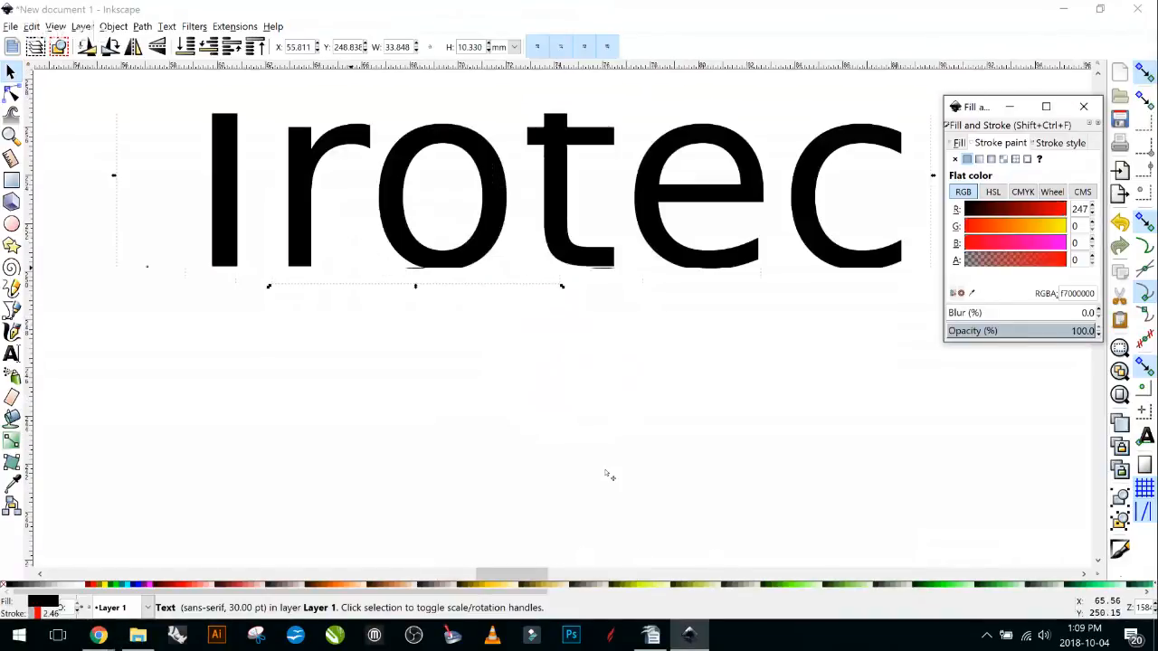
scroll(479, 492, "up", 3)
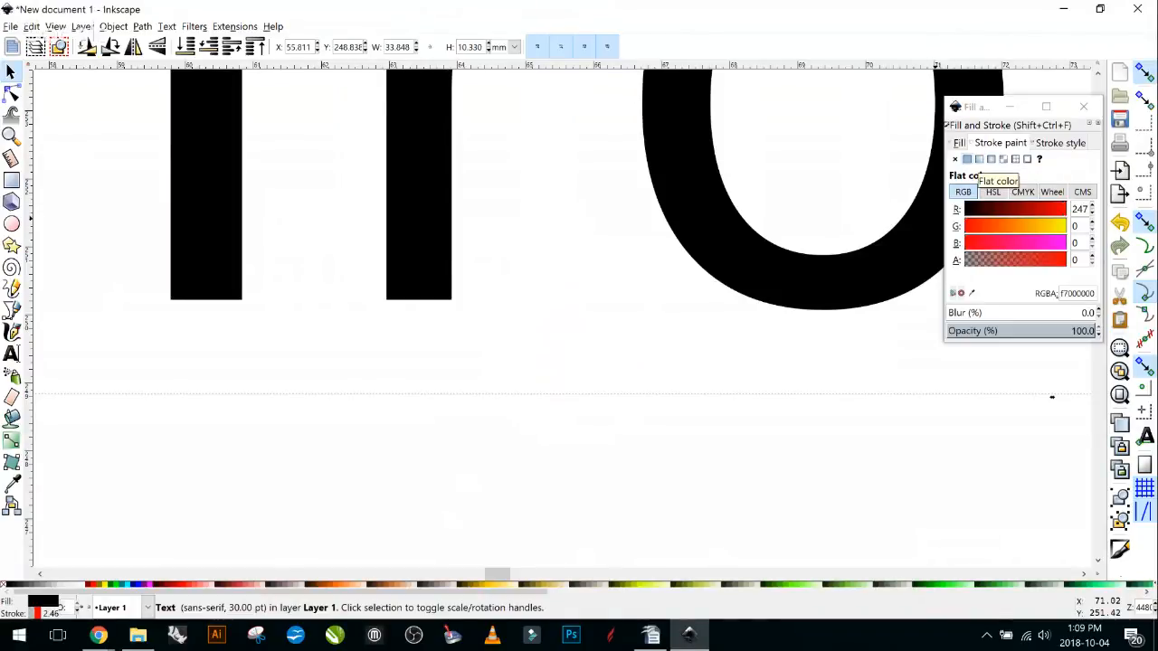
Restore the stroke's red value to 255 and nudge the stroke width slightly thinner.
left_click(1064, 209)
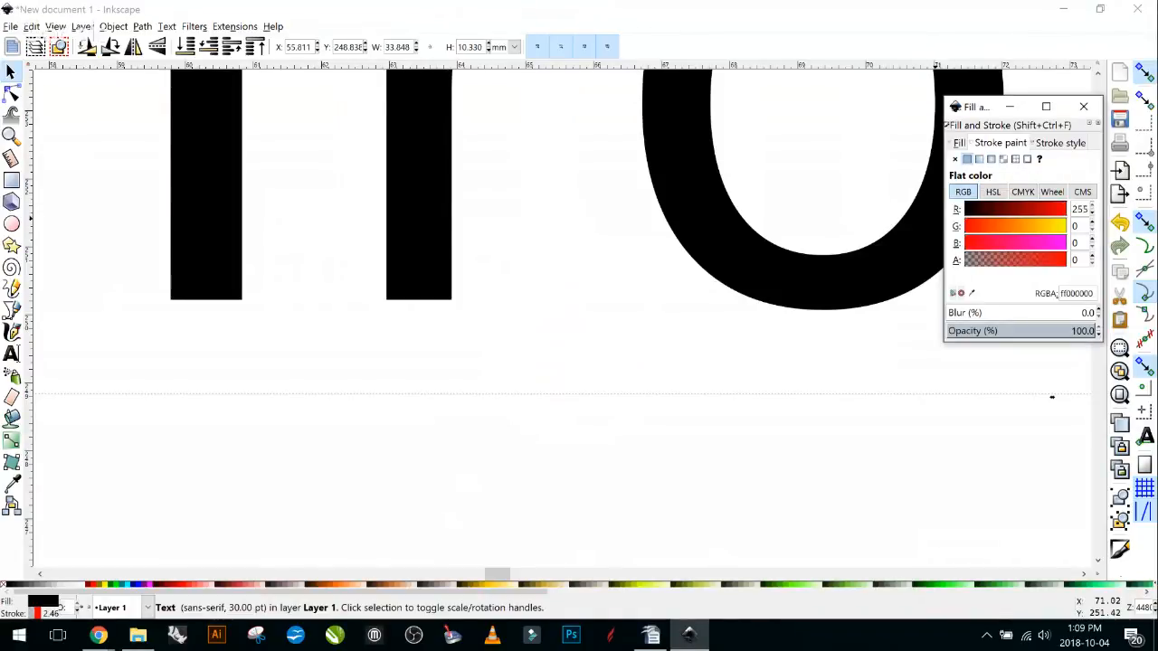
left_click(959, 143)
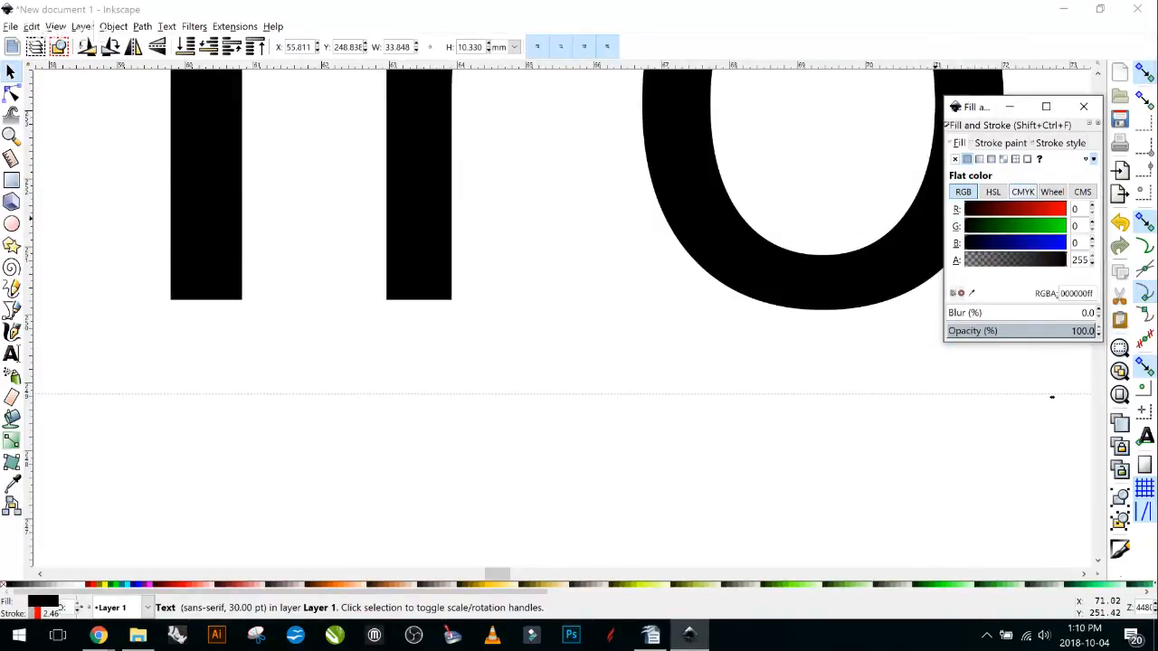
left_click(1001, 143)
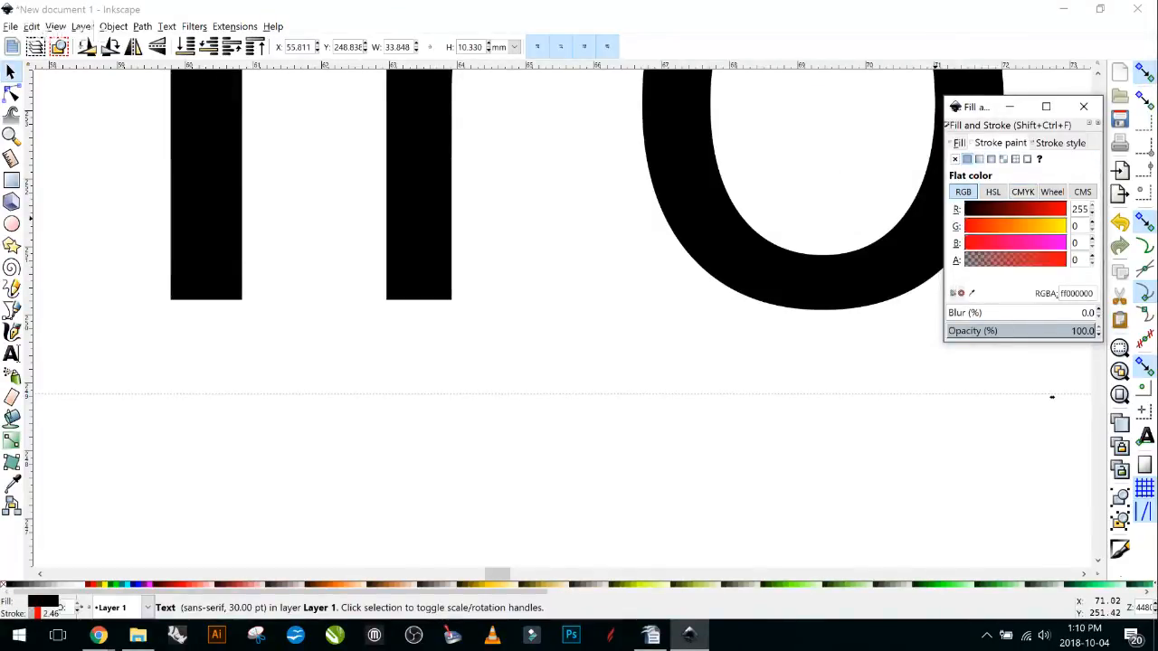
left_click(1060, 143)
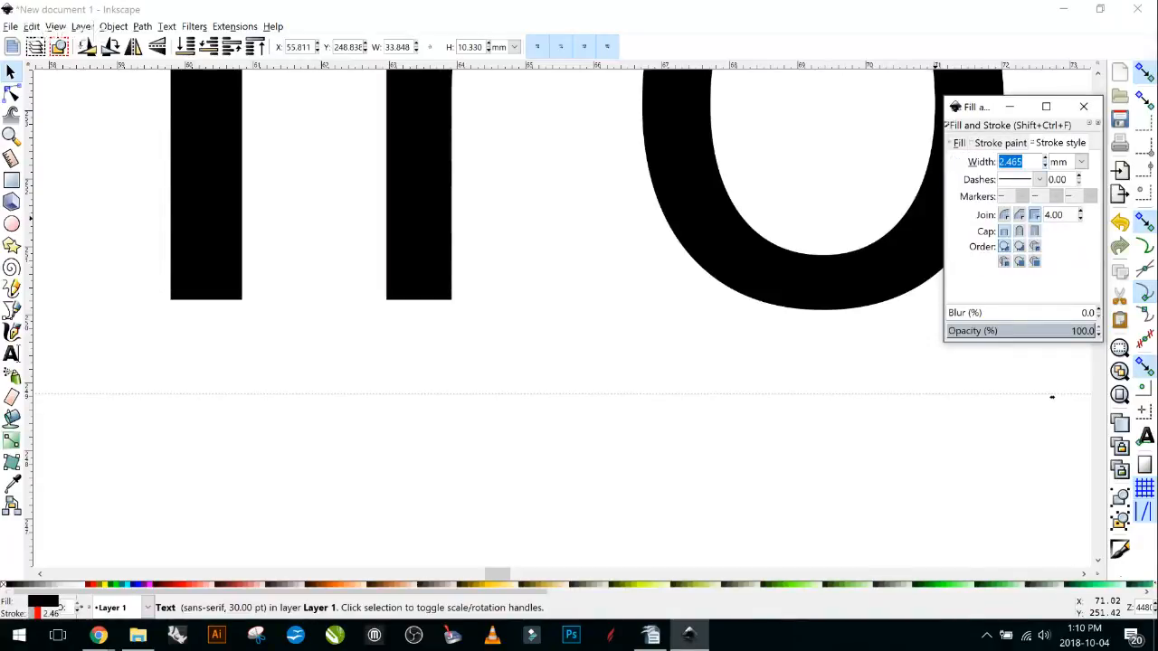
key("Down")
key("Down")
key("Down")
key("Down")
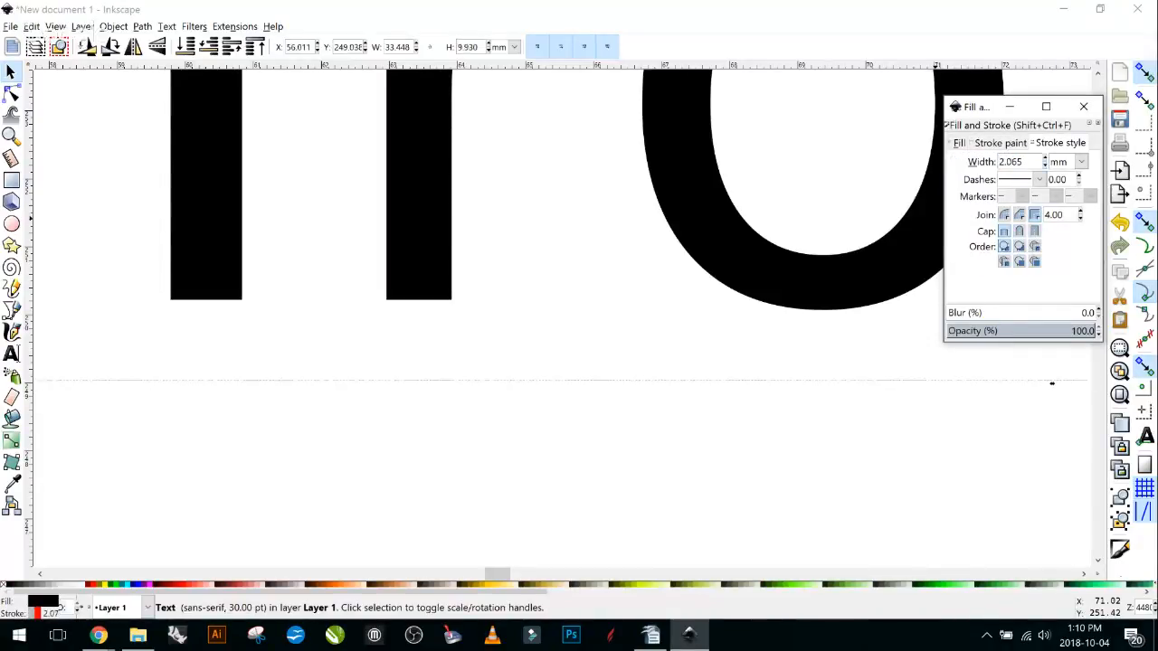
Deselect the Trotec text and close the Fill and Stroke settings.
scroll(678, 346, "down", 1)
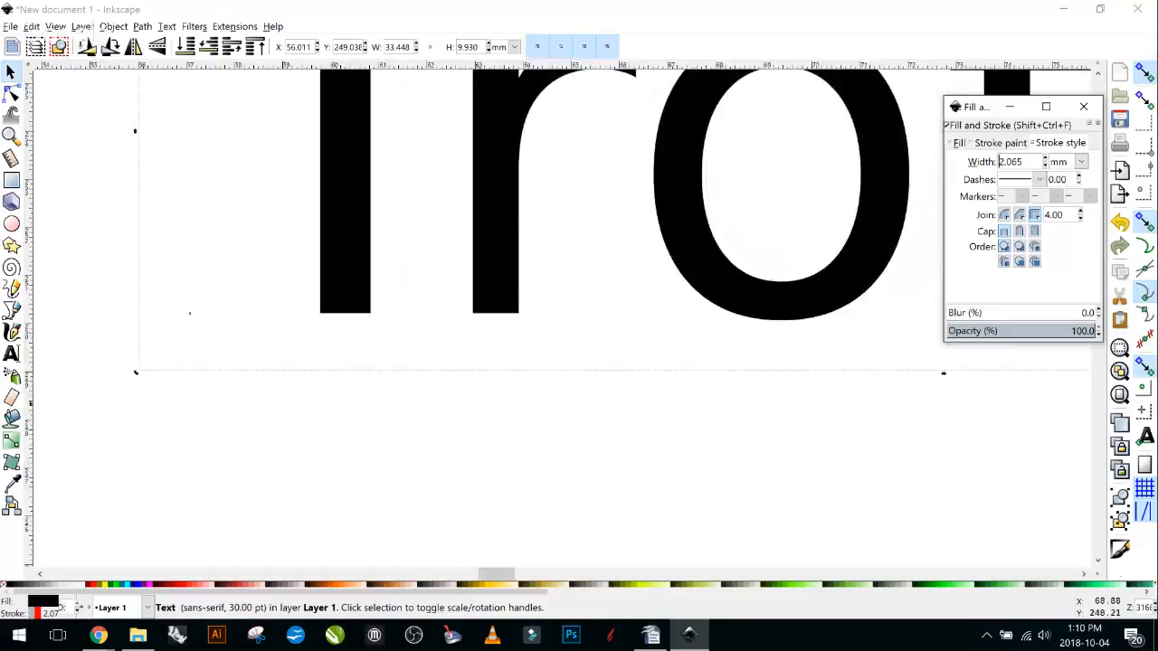
scroll(615, 362, "down", 2)
scroll(646, 368, "up", 3)
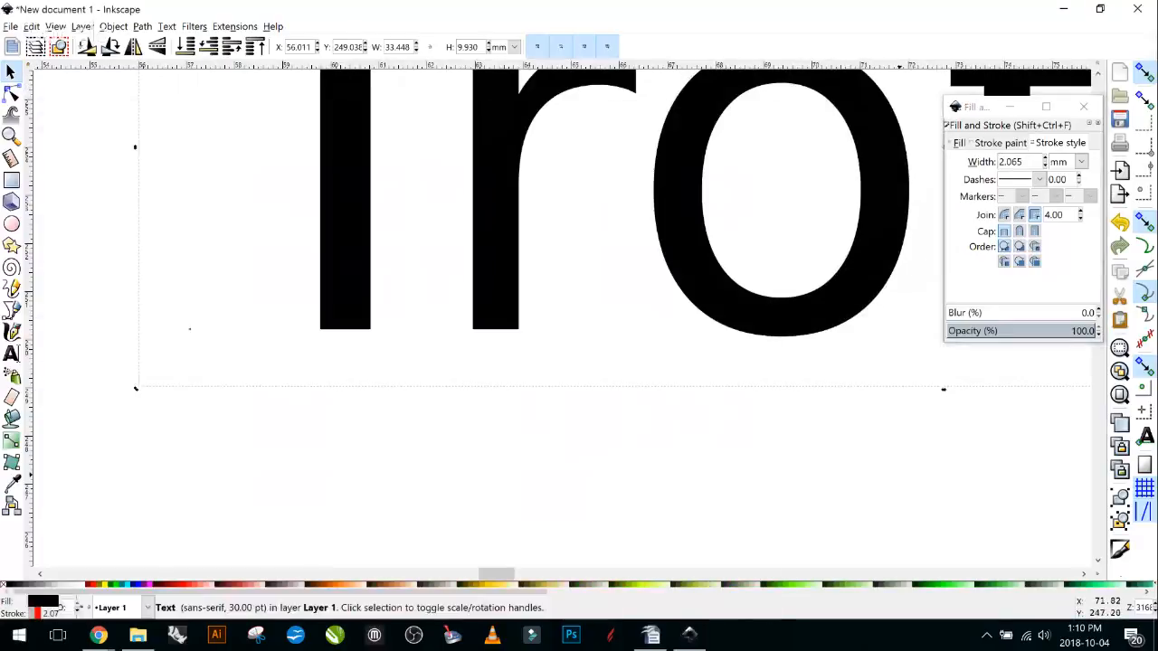
key("Escape")
left_click(1064, 9)
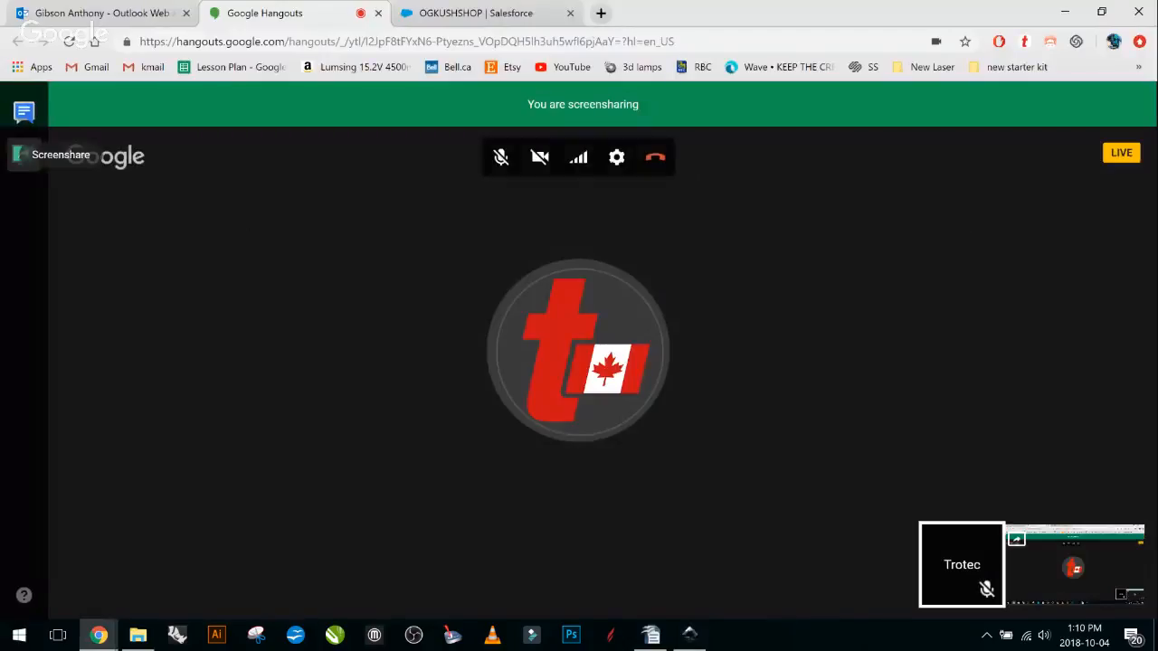
left_click(689, 635)
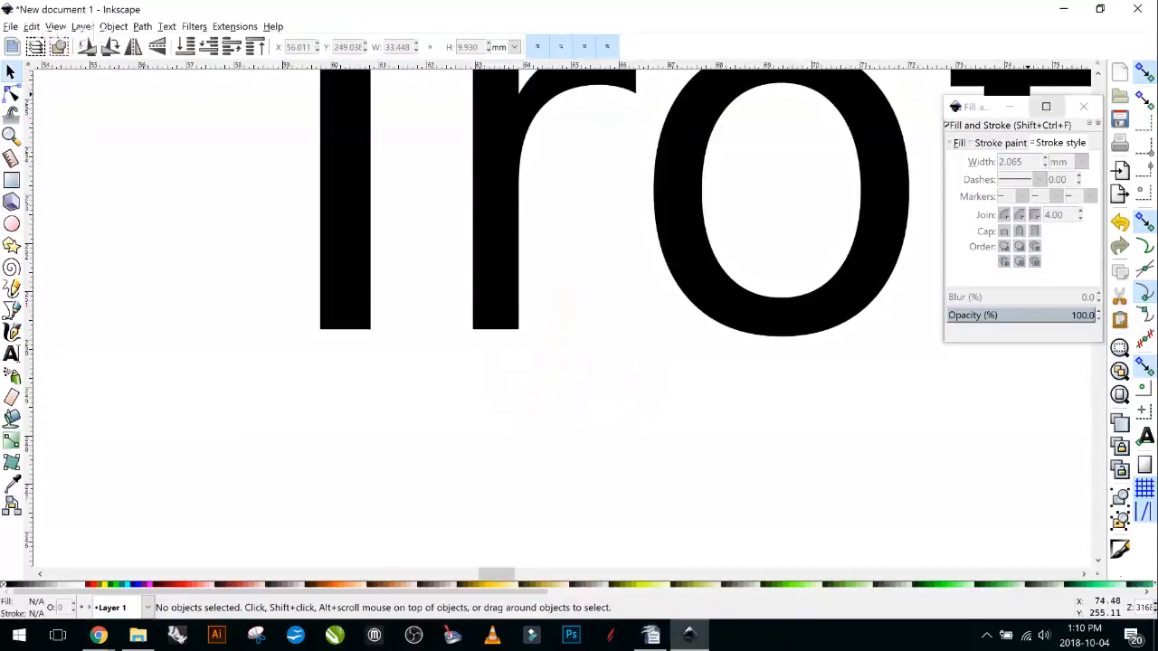
left_click(1010, 107)
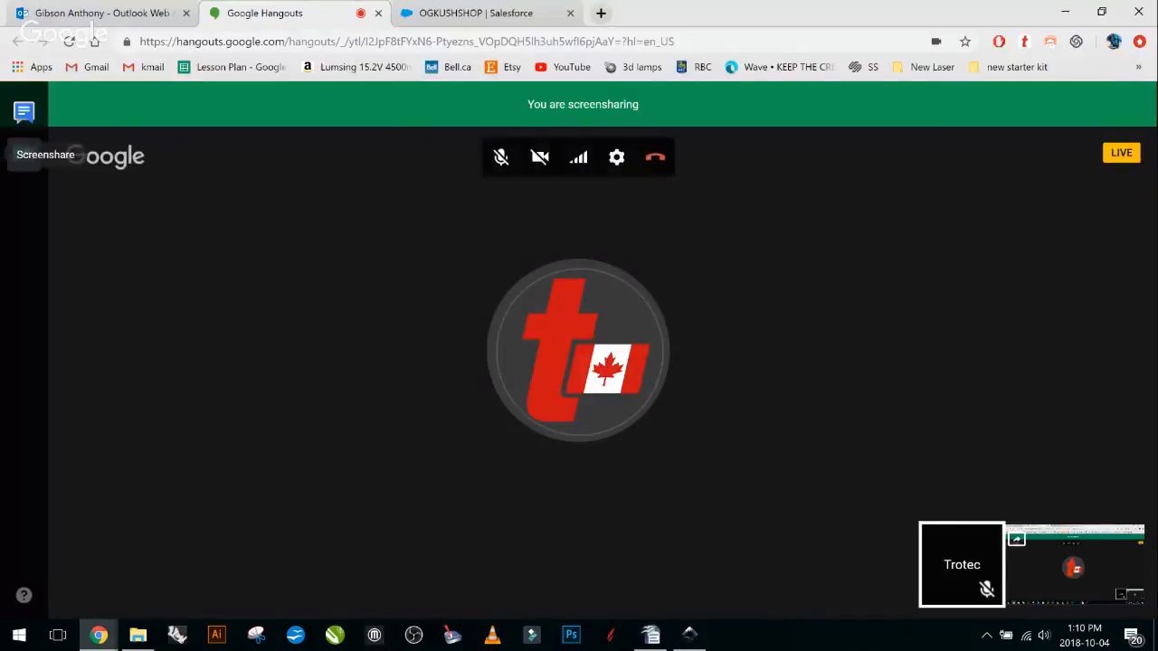
left_click(689, 635)
left_click(1083, 107)
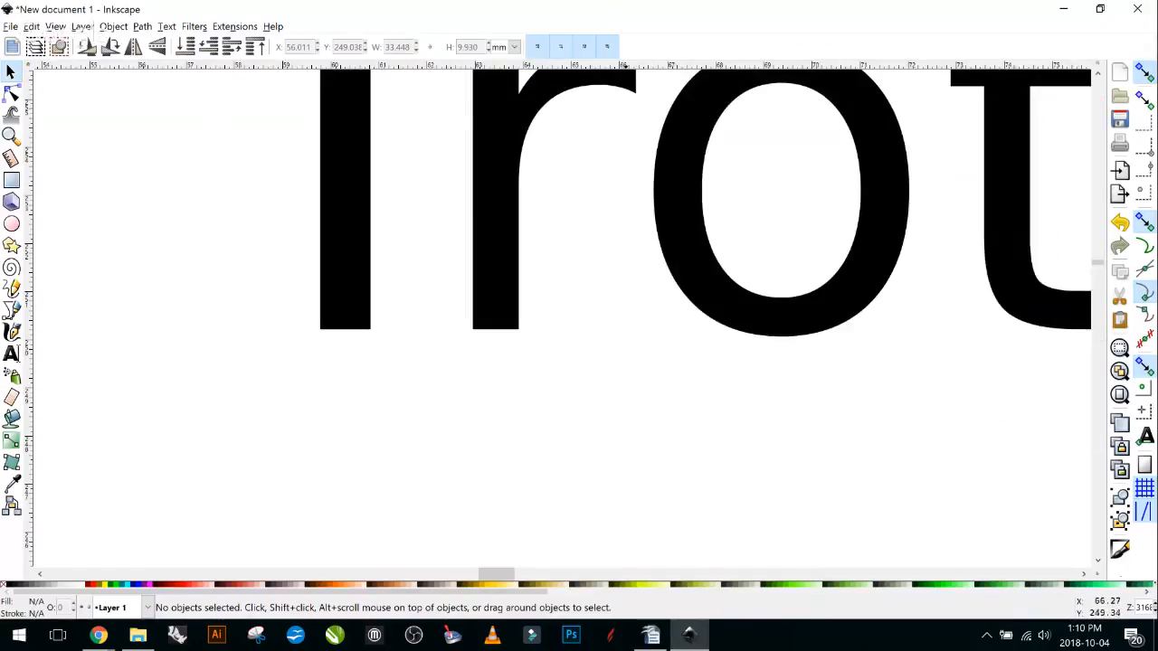
Bring the whole Trotec word into view and select it as an object.
scroll(630, 355, "down", 2, "ctrl")
scroll(631, 353, "down", 2, "ctrl")
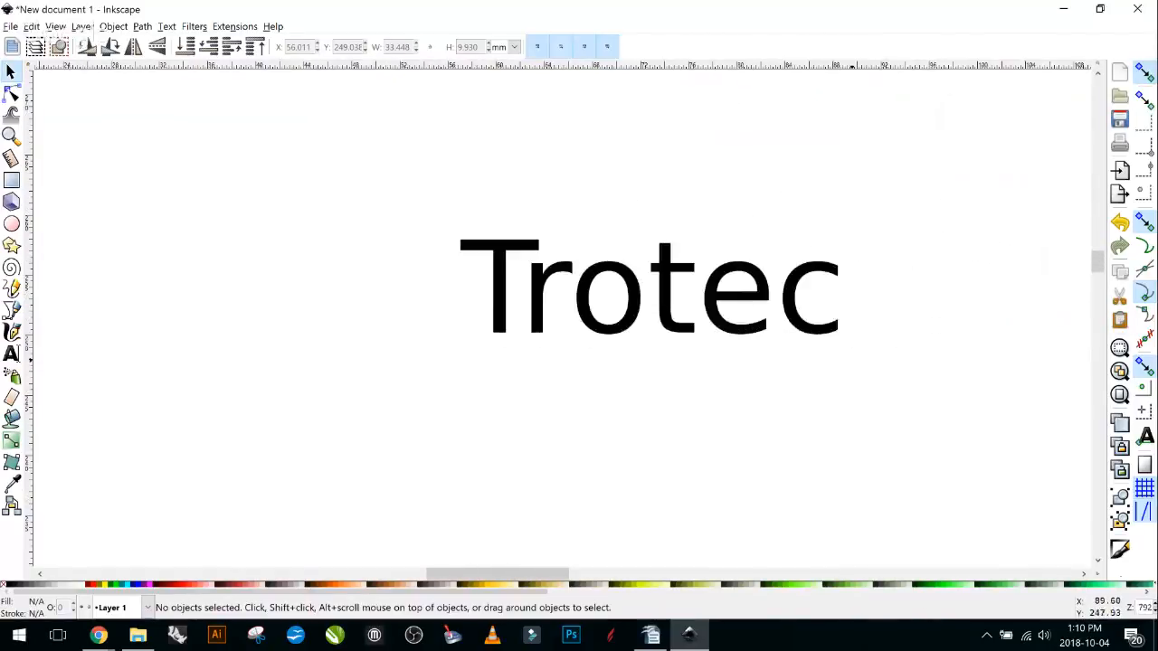
left_click_drag(565, 276, 433, 290)
key("ctrl+a")
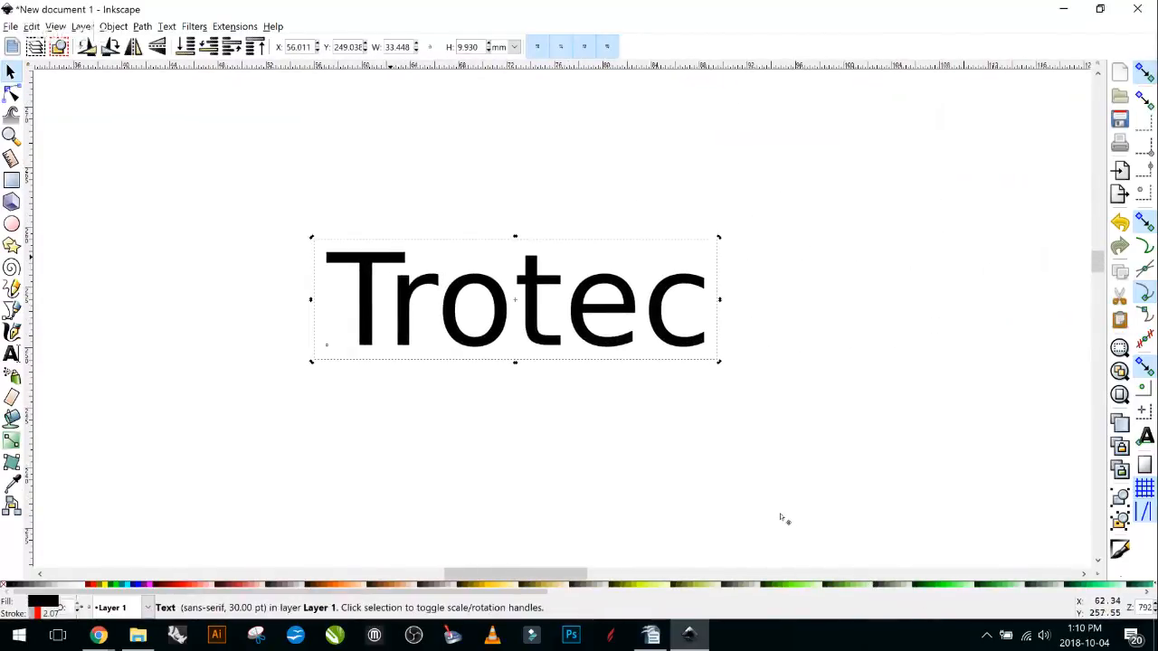
left_click(418, 372)
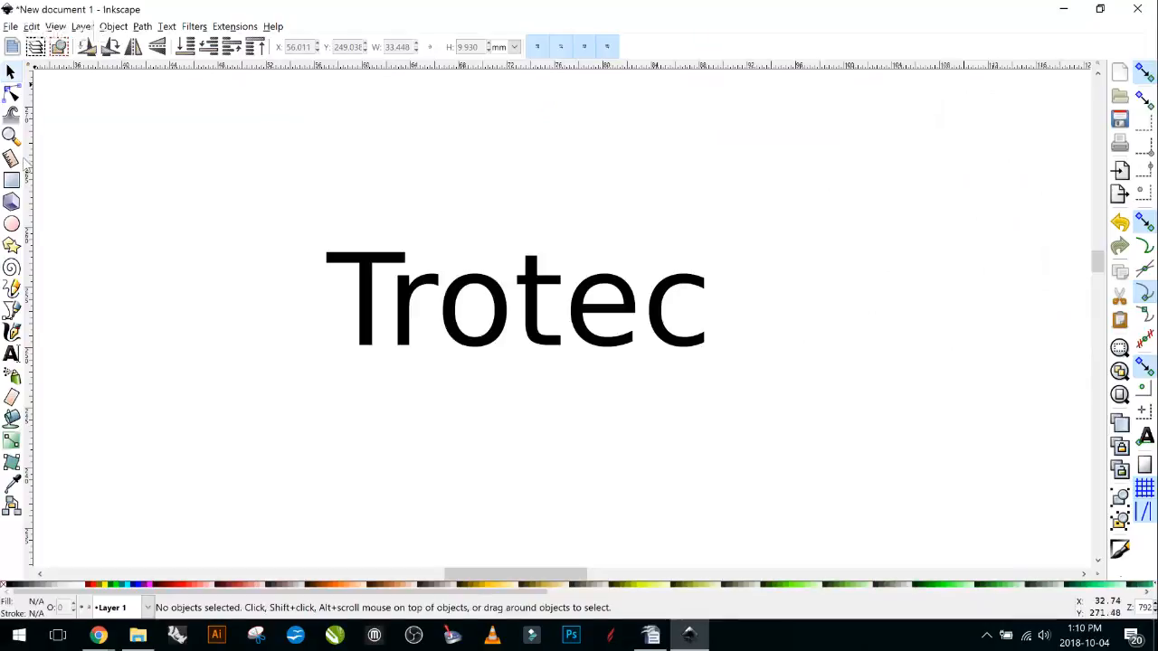
key("n")
key("ctrl+a")
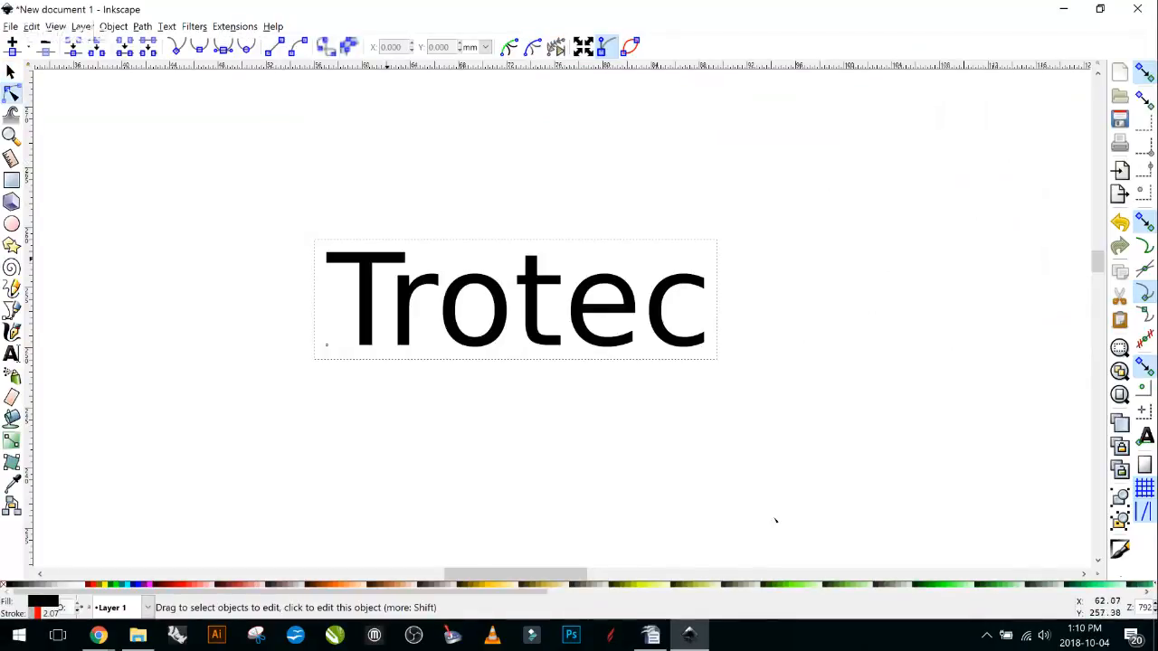
key("s")
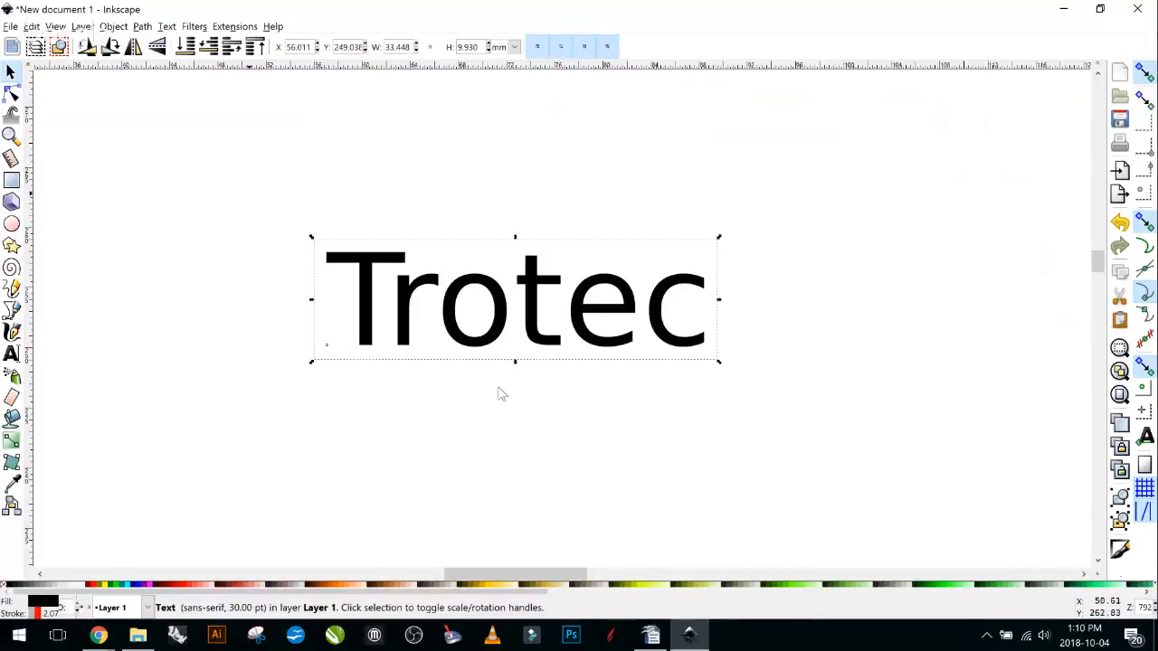
left_click(750, 515)
key("ctrl+a")
Open Fill and Stroke (Shift+Ctrl+F) and show the Trotec text's stroke paint colour.
key("ctrl+shift+f")
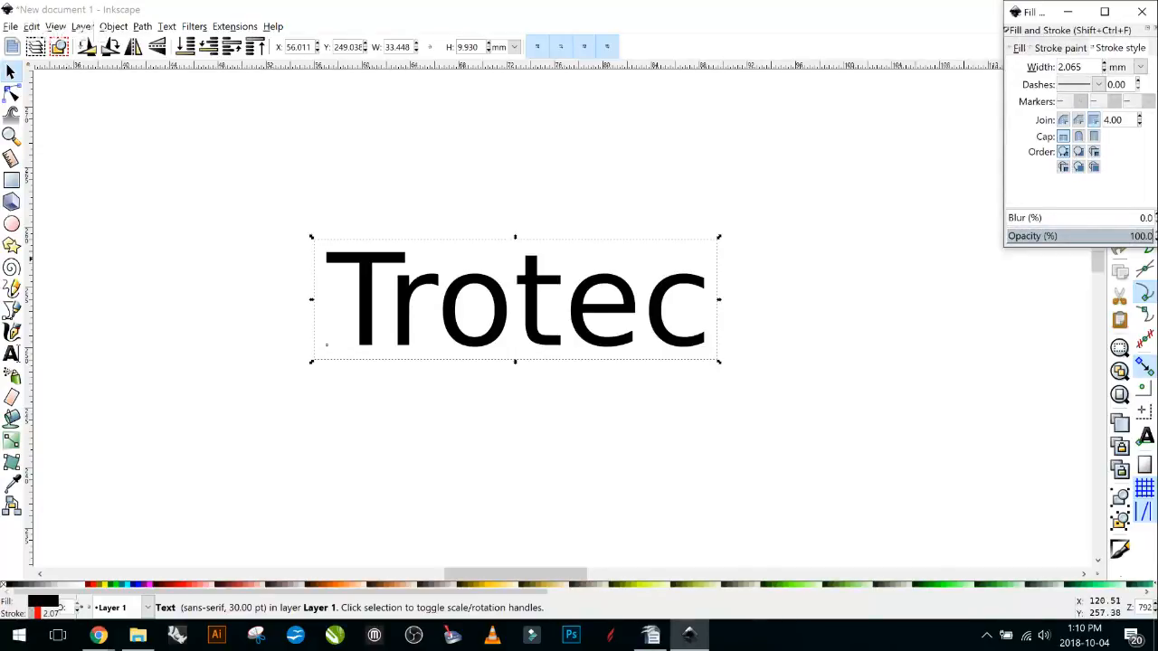
left_click(1120, 48)
left_click(1060, 48)
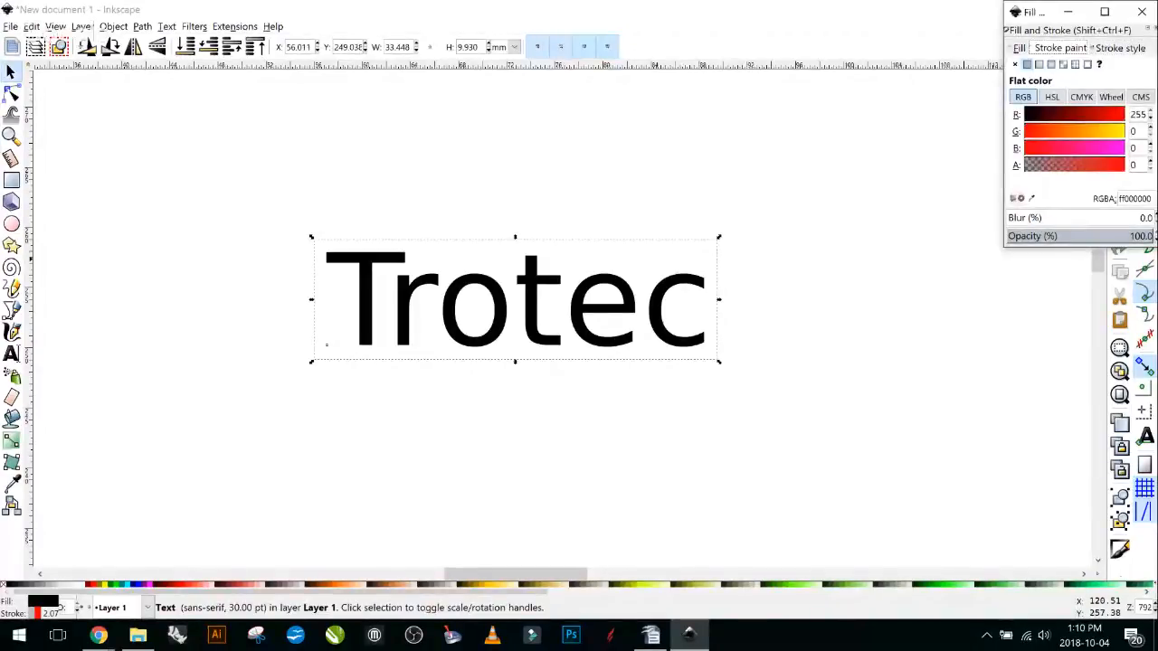
left_click(99, 635)
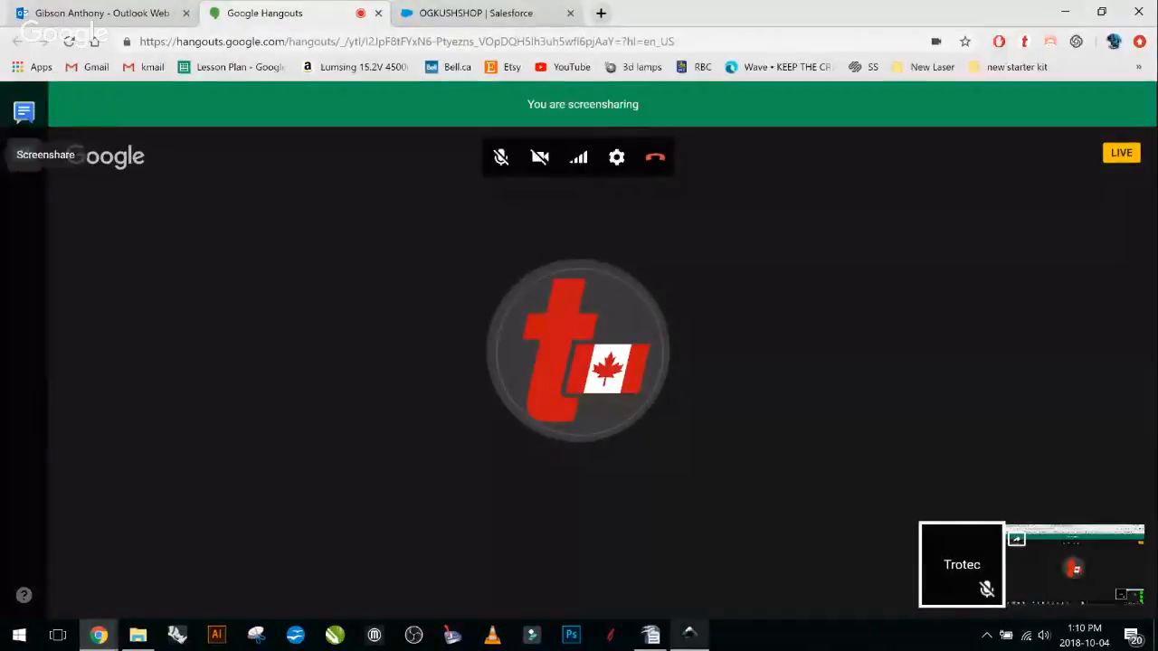
left_click(689, 635)
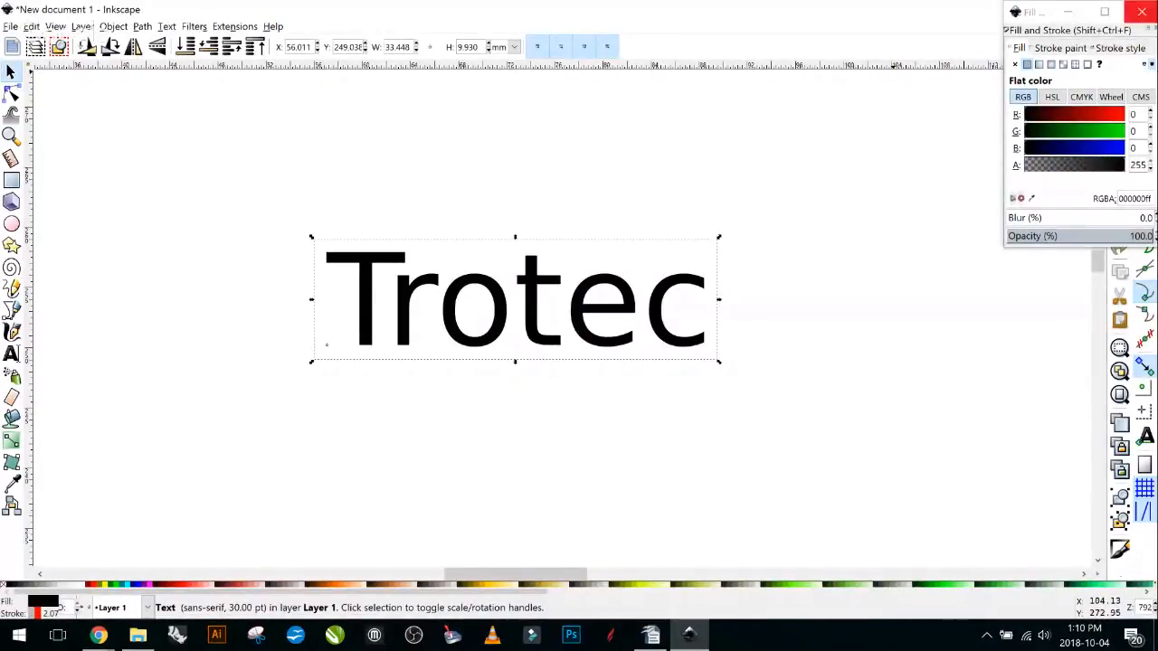
left_click(1068, 12)
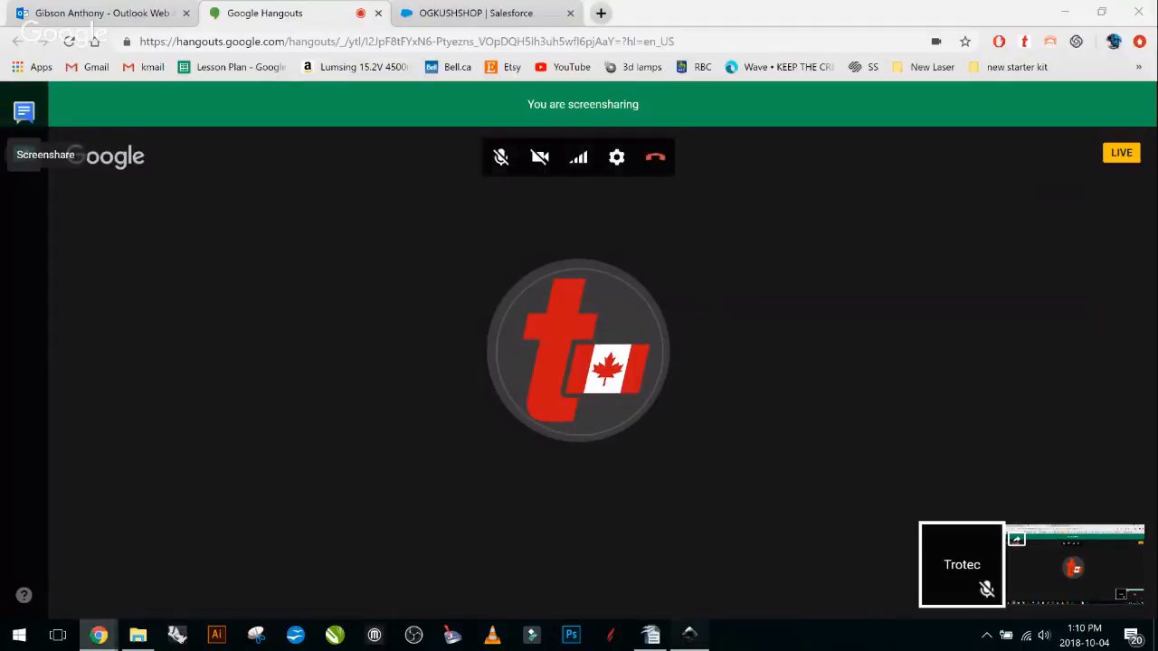
Restore the Inkscape window and close the Fill and Stroke settings.
left_click(689, 635)
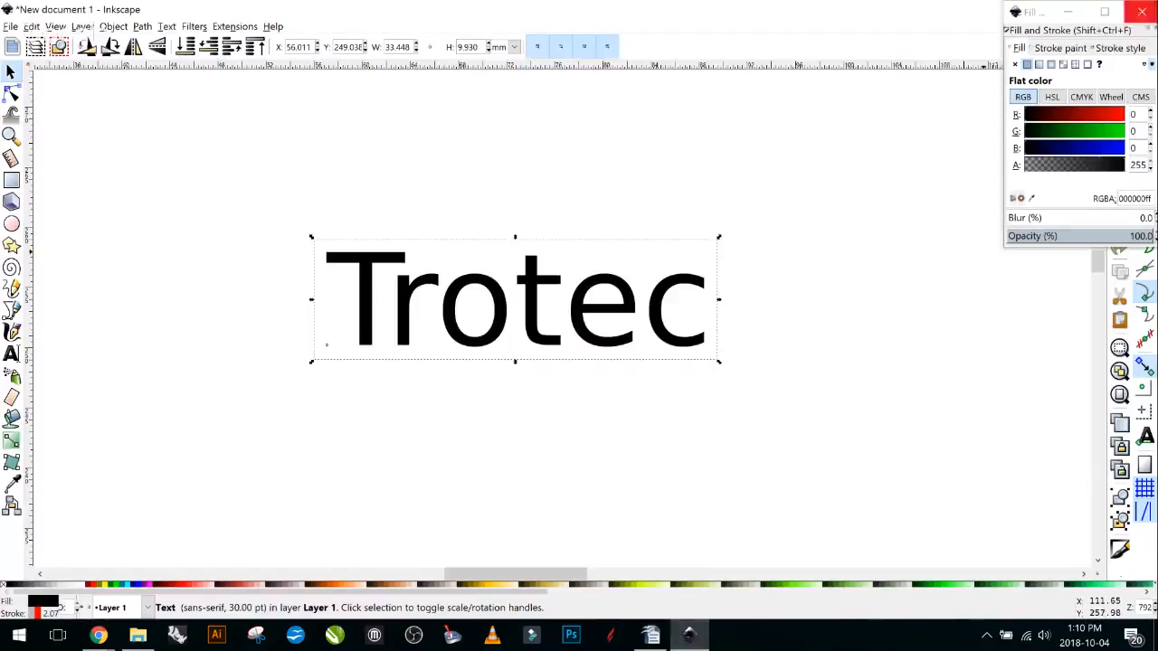
left_click(1141, 12)
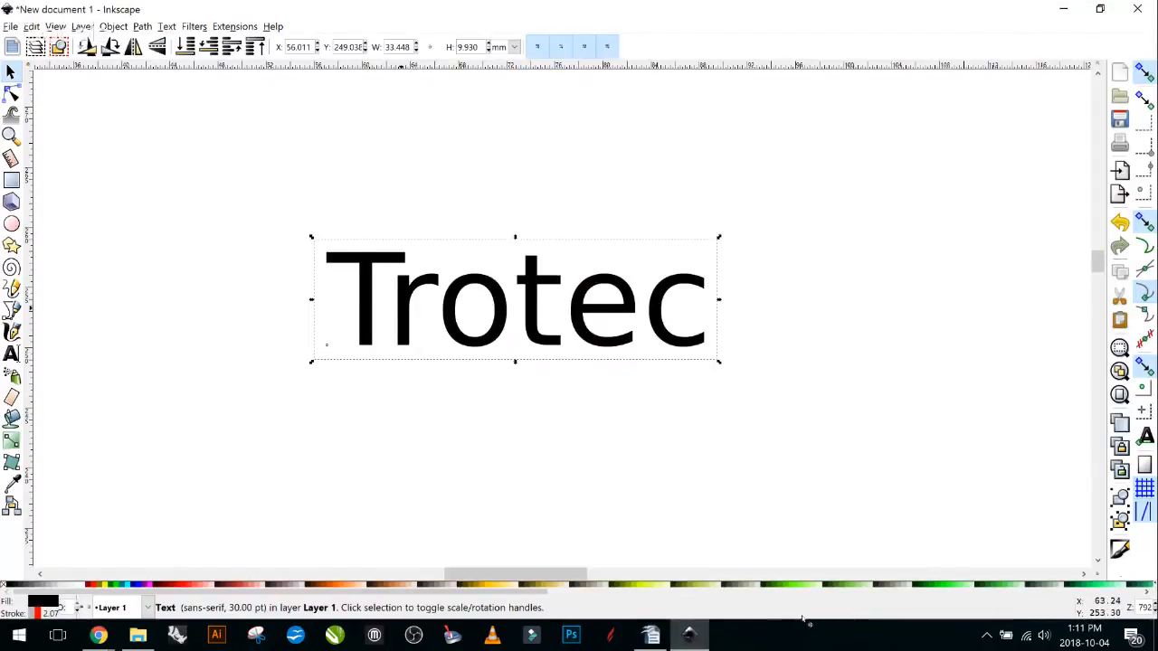
scroll(383, 291, "down", 1)
scroll(384, 290, "up", 1)
Reselect the Trotec text and delete it from the canvas.
right_click(407, 288)
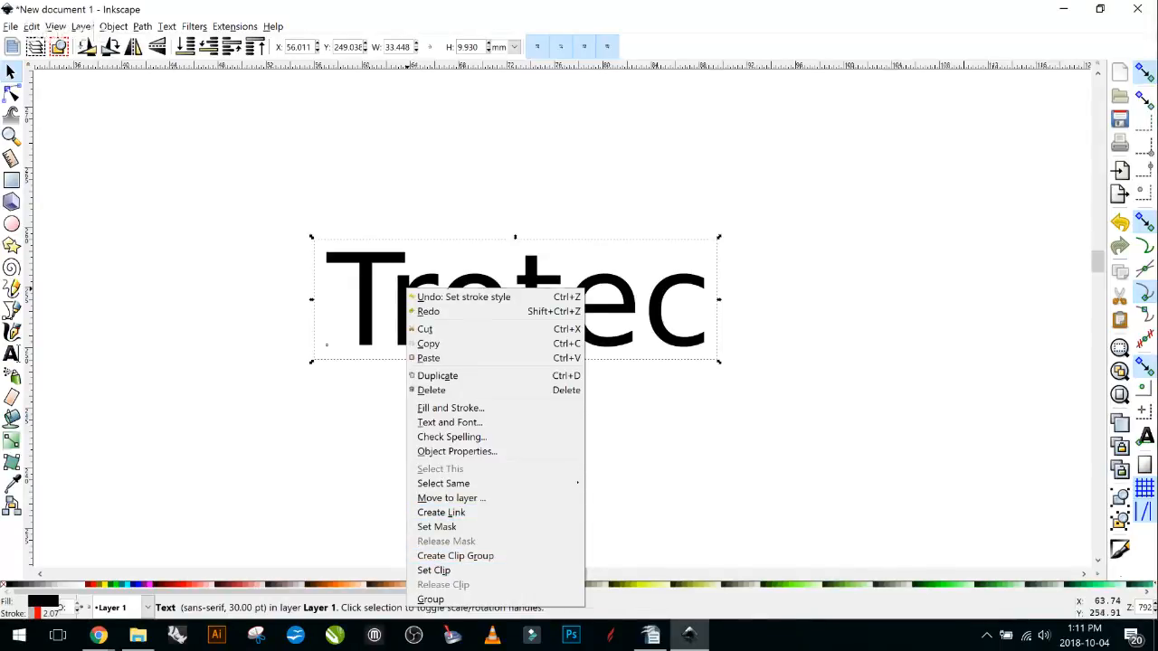
left_click(625, 443)
left_click(473, 260)
left_click(480, 303)
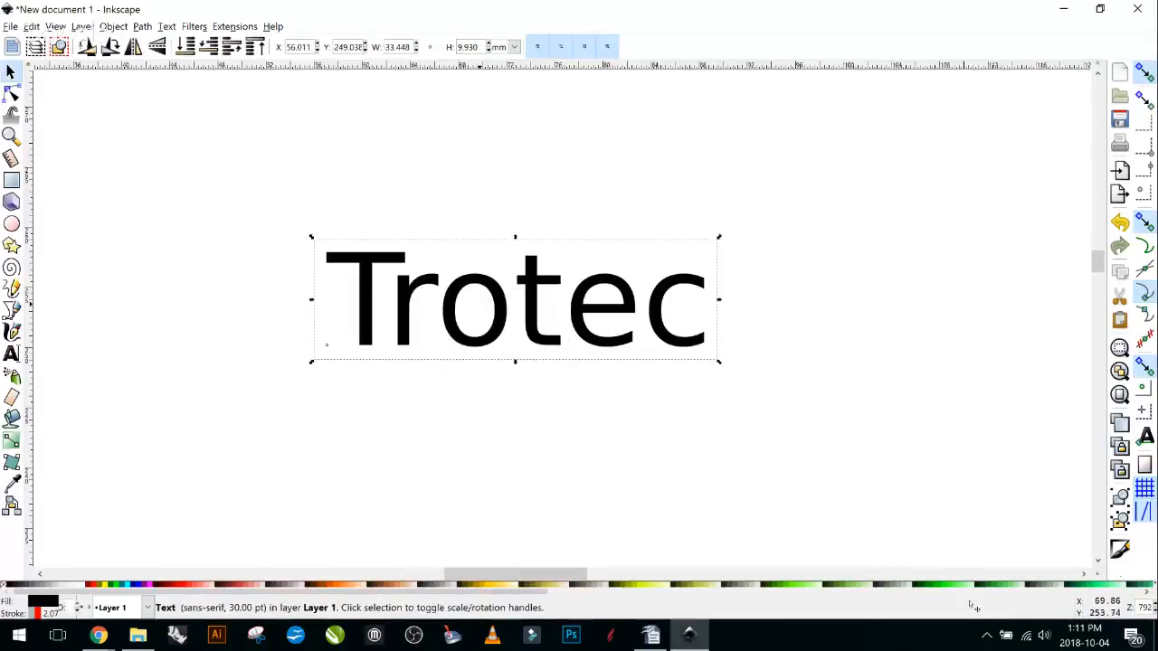
key("Delete")
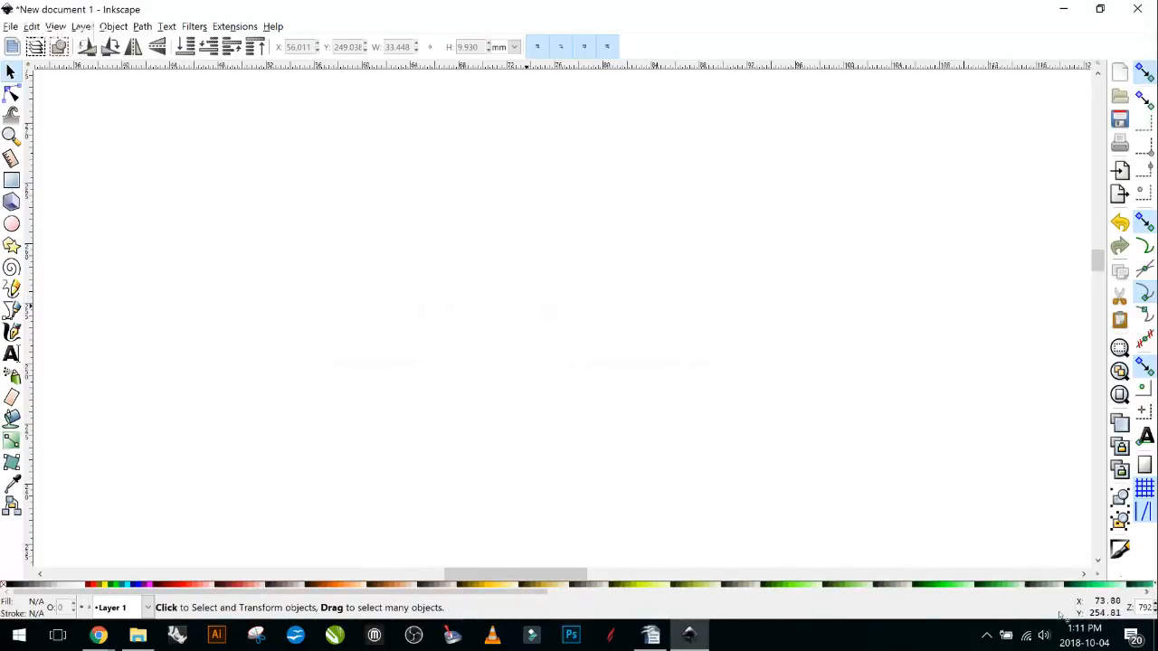
Draw a wide rectangle bar near the page top and a smaller 109.424 × 38.554 mm rectangle below it.
scroll(539, 305, "down", 2)
scroll(543, 307, "down", 3)
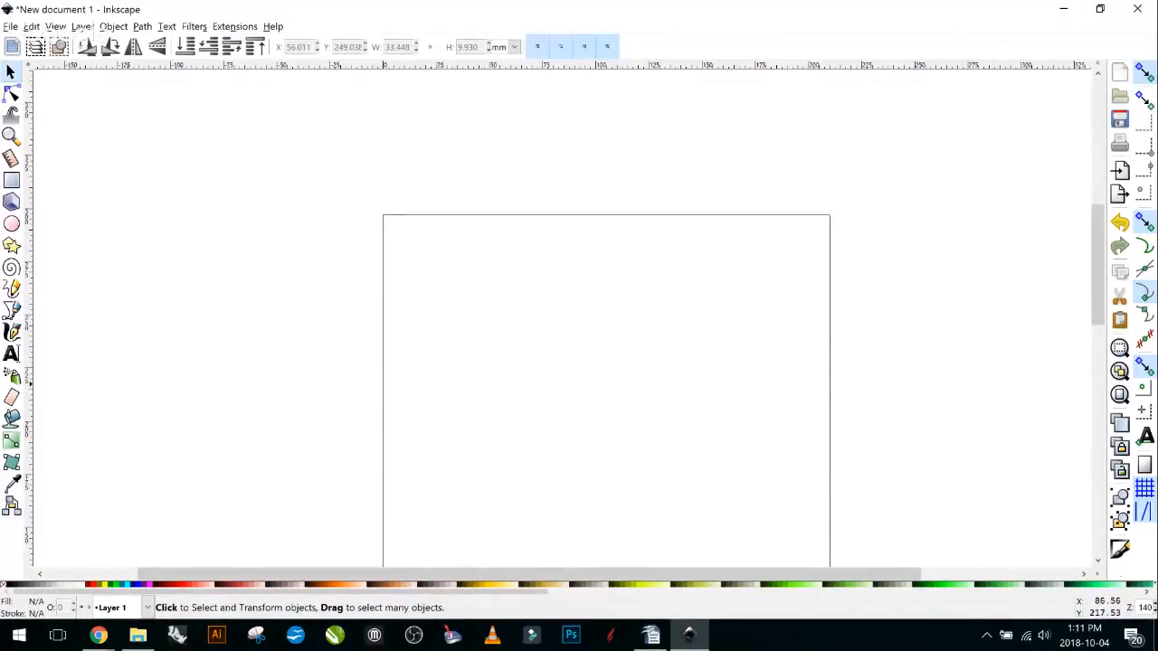
left_click_drag(598, 368, 464, 231)
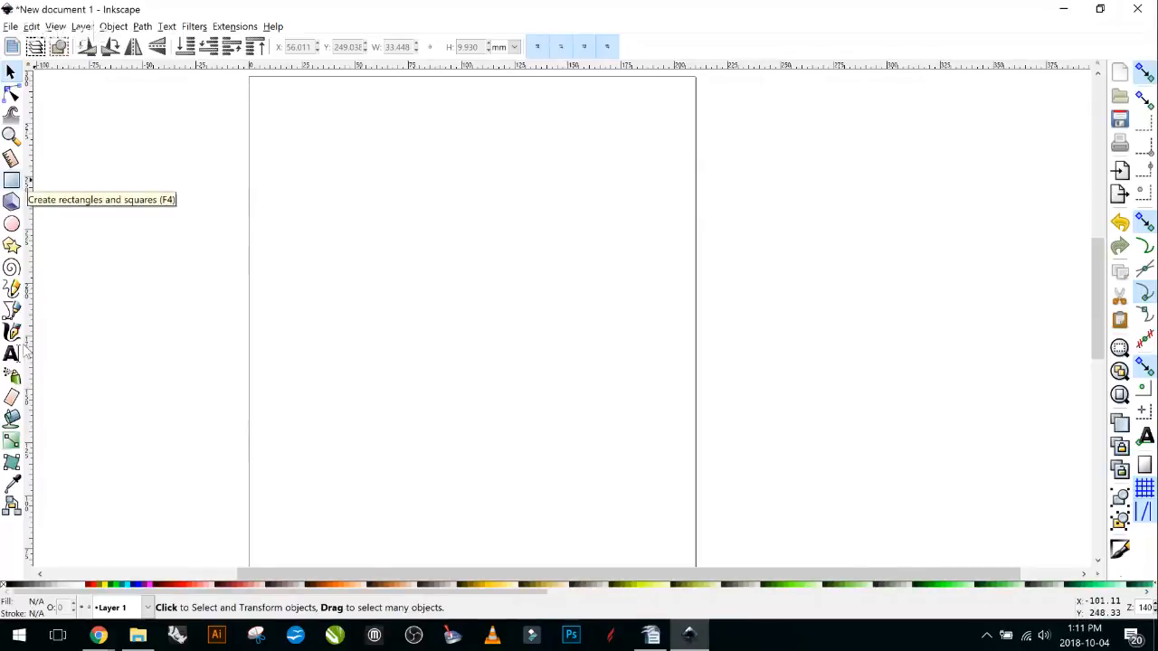
key("F4")
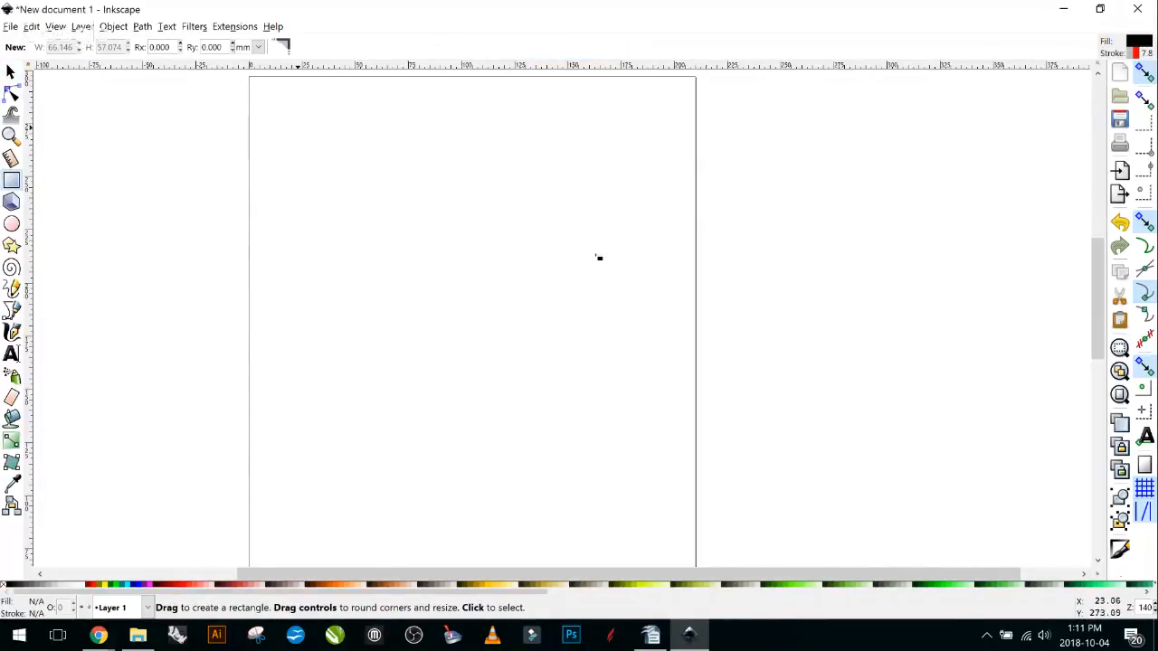
left_click_drag(569, 223, 684, 308)
left_click_drag(315, 148, 637, 205)
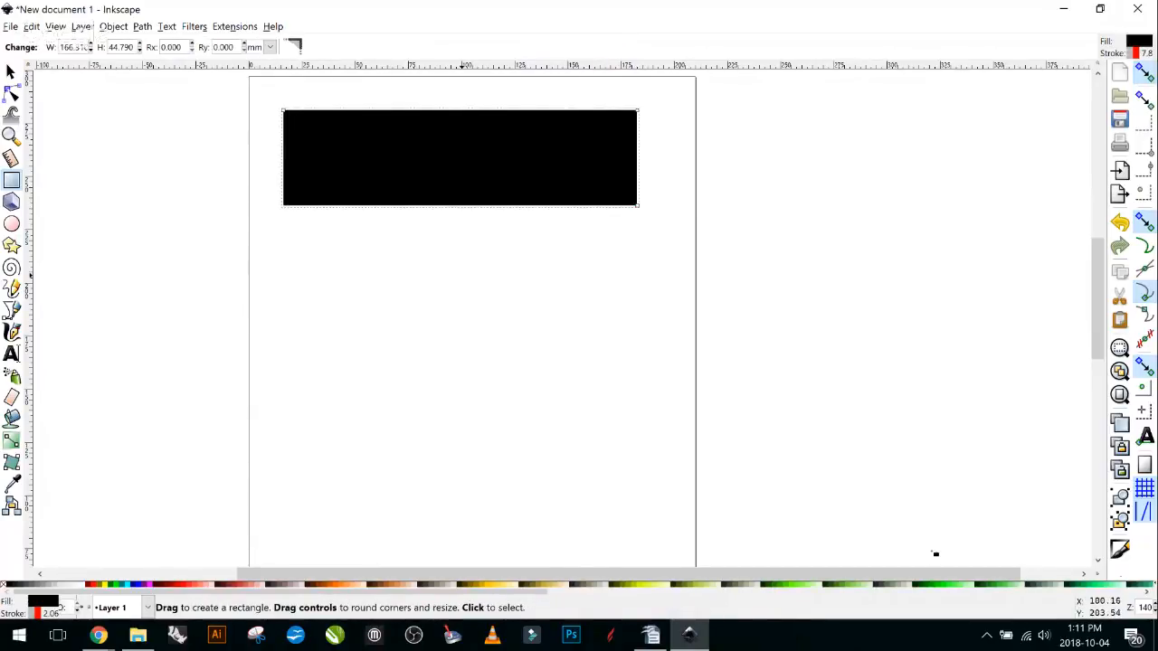
mouse_move(291, 236)
left_mouse_down()
mouse_move(339, 284)
mouse_move(525, 318)
left_mouse_up()
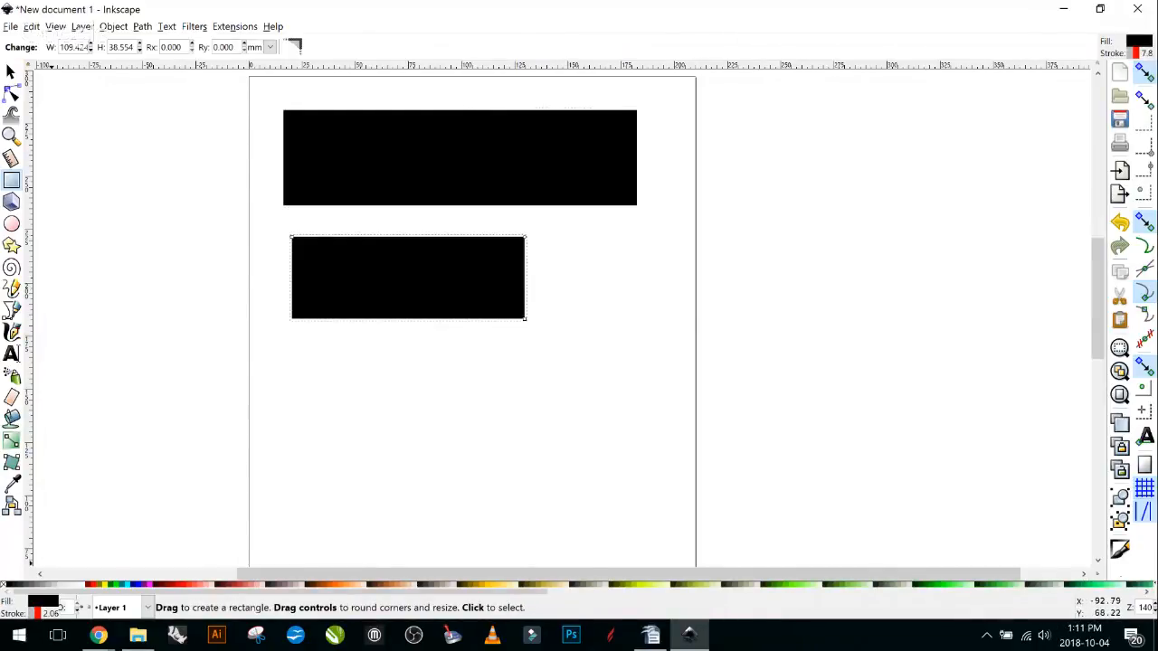
left_click(60, 611)
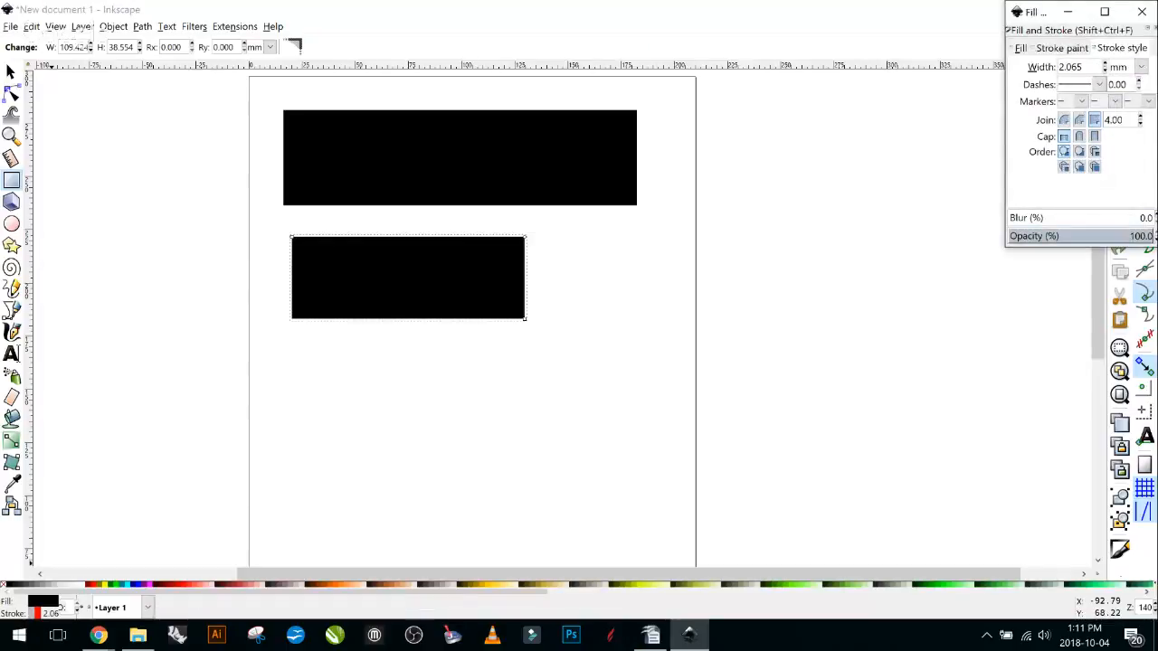
Try red palette fills (ending on #D40000) and set a red stroke paint on the lower rectangle.
left_click(172, 584)
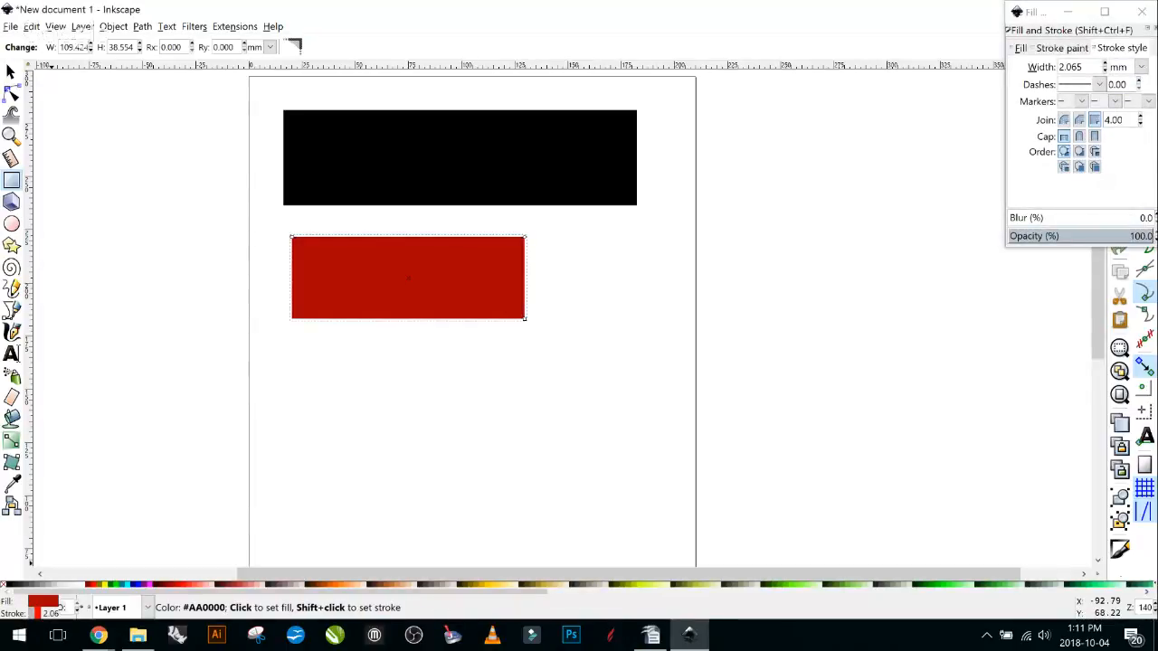
left_click(194, 584)
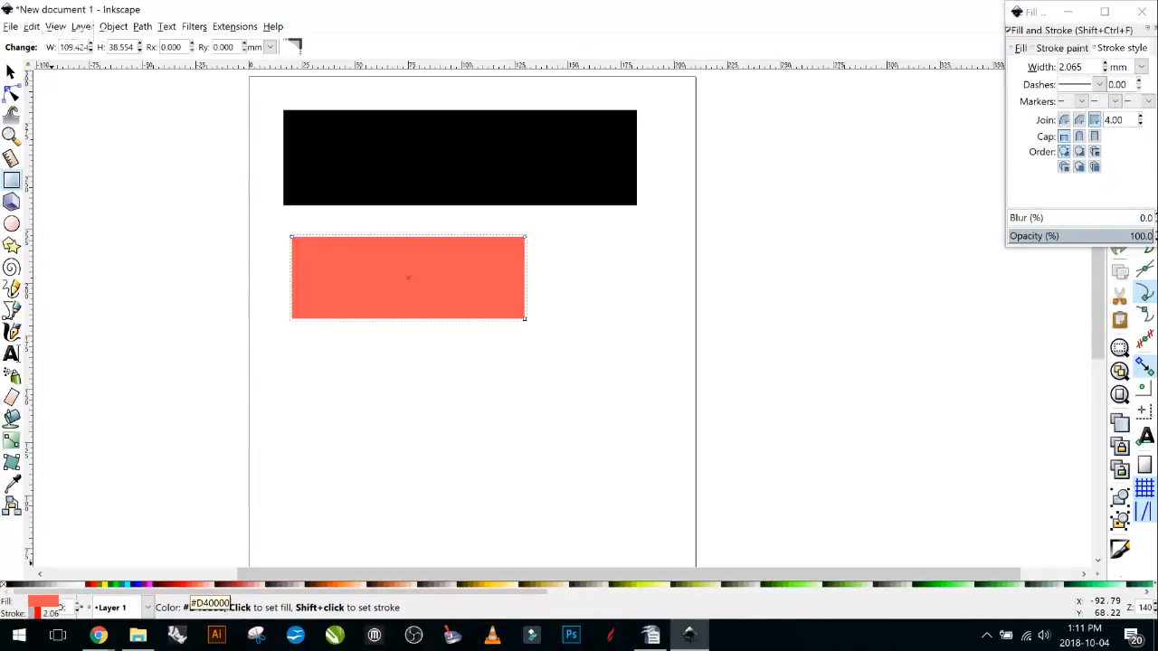
left_click(206, 585)
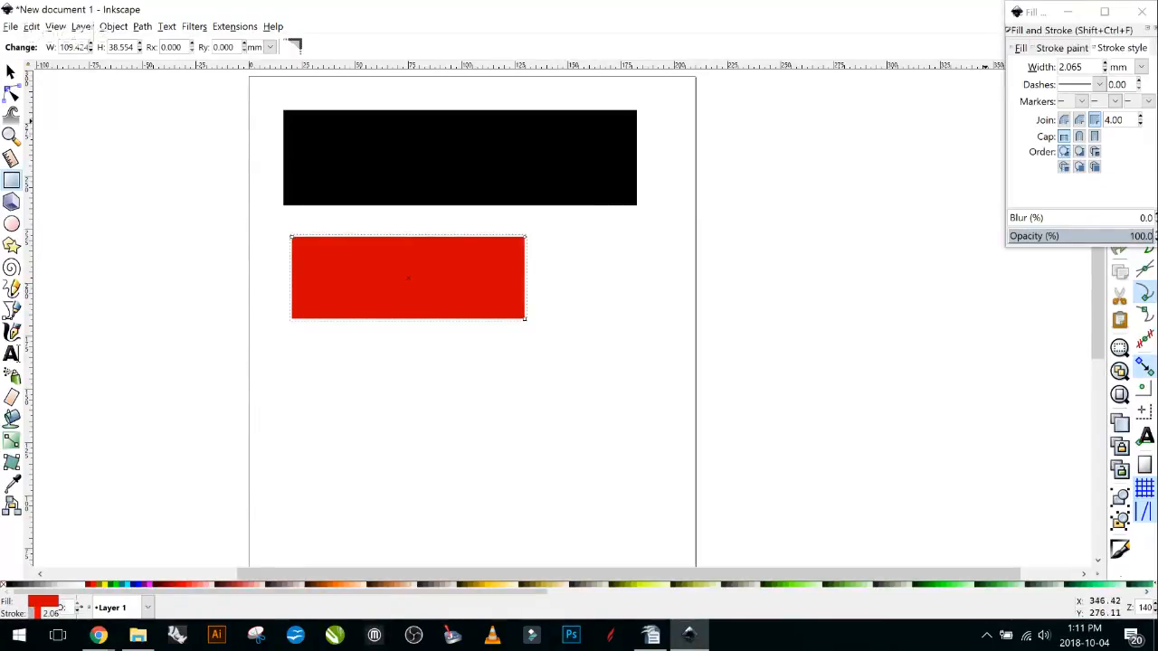
left_click(54, 603)
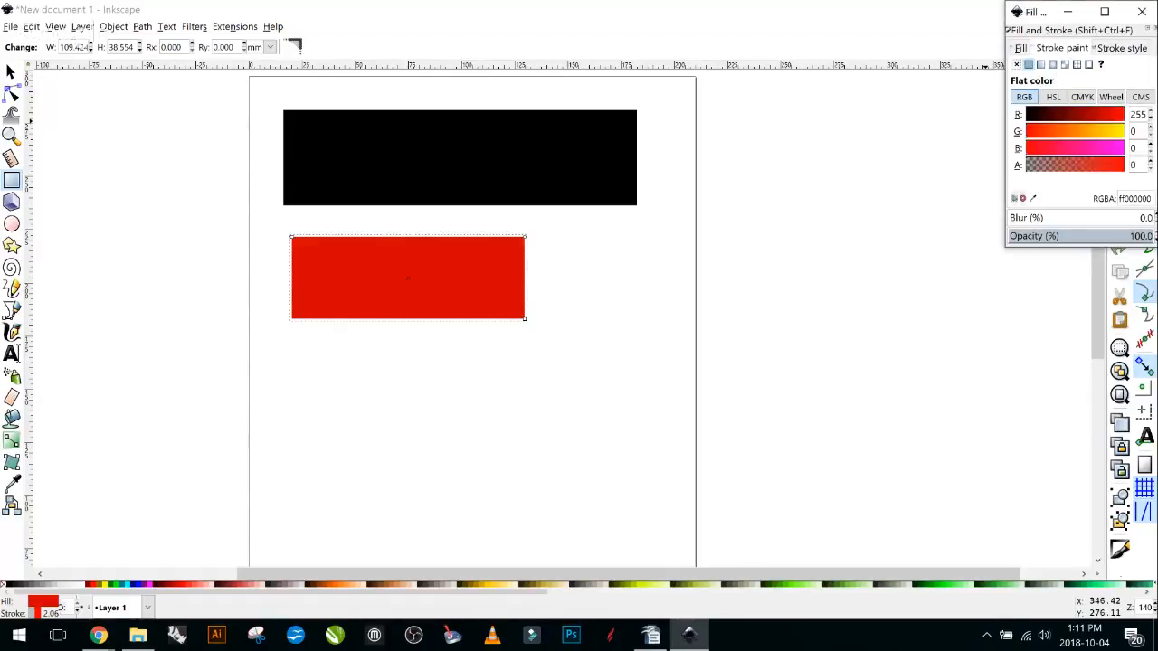
mouse_move(1124, 115)
left_mouse_down()
mouse_move(1089, 115)
mouse_move(1124, 115)
left_mouse_up()
left_click(1041, 65)
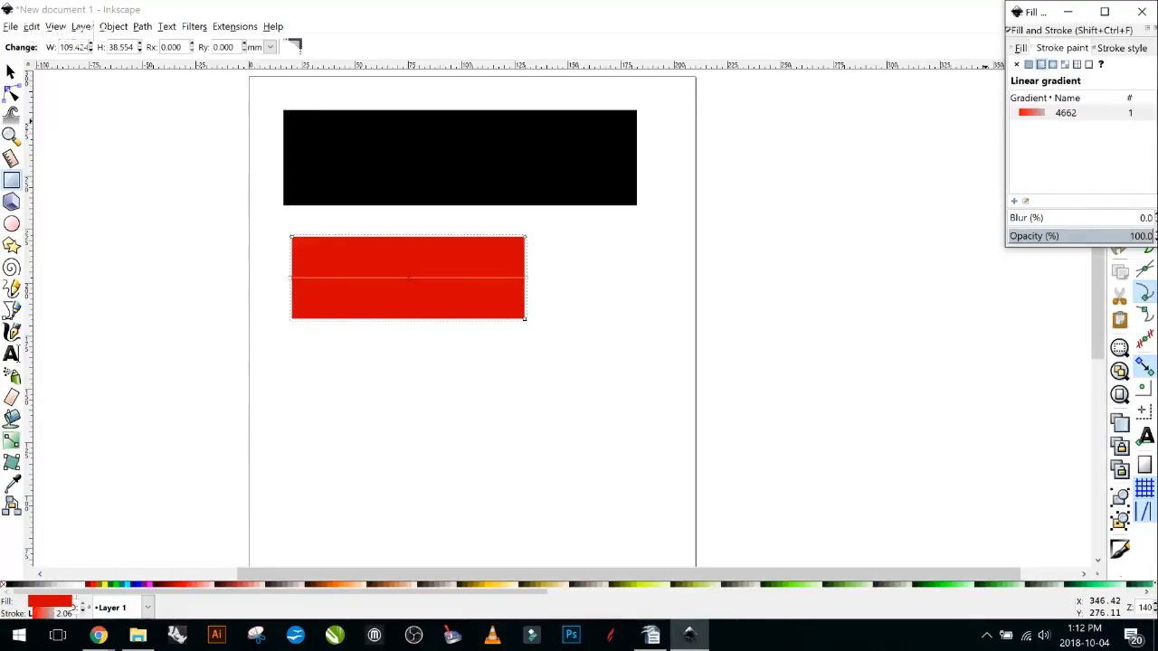
Thin the rectangle's outline to 0.665 mm and set its fill back to black.
left_click(63, 612)
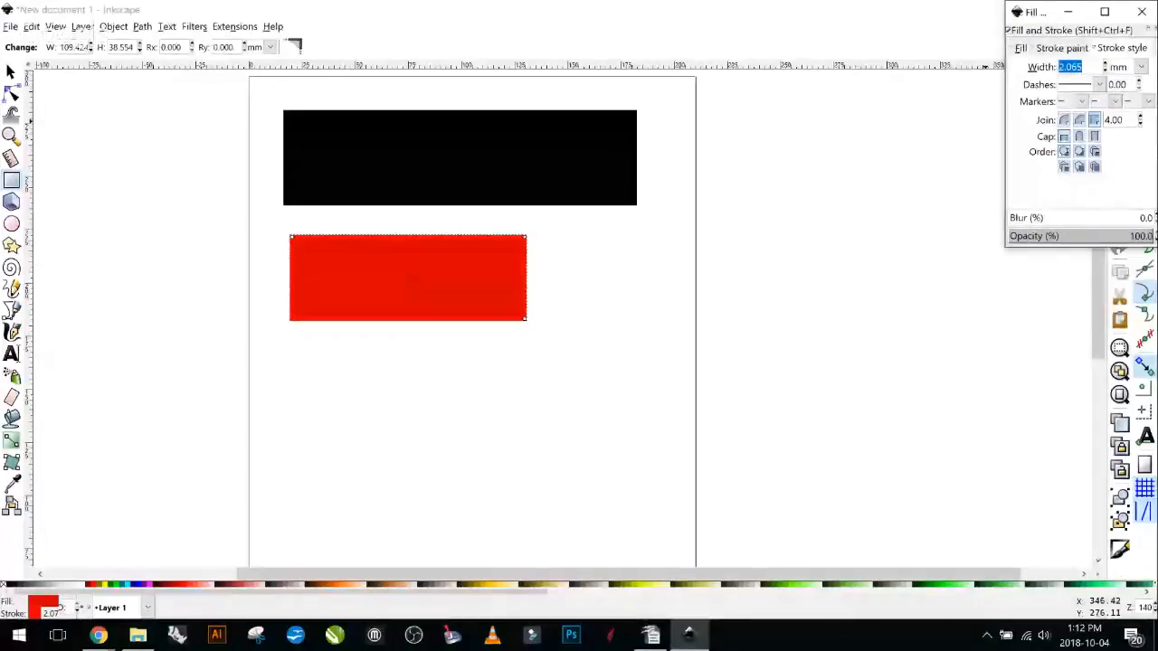
left_click(1104, 71)
left_click(1105, 71)
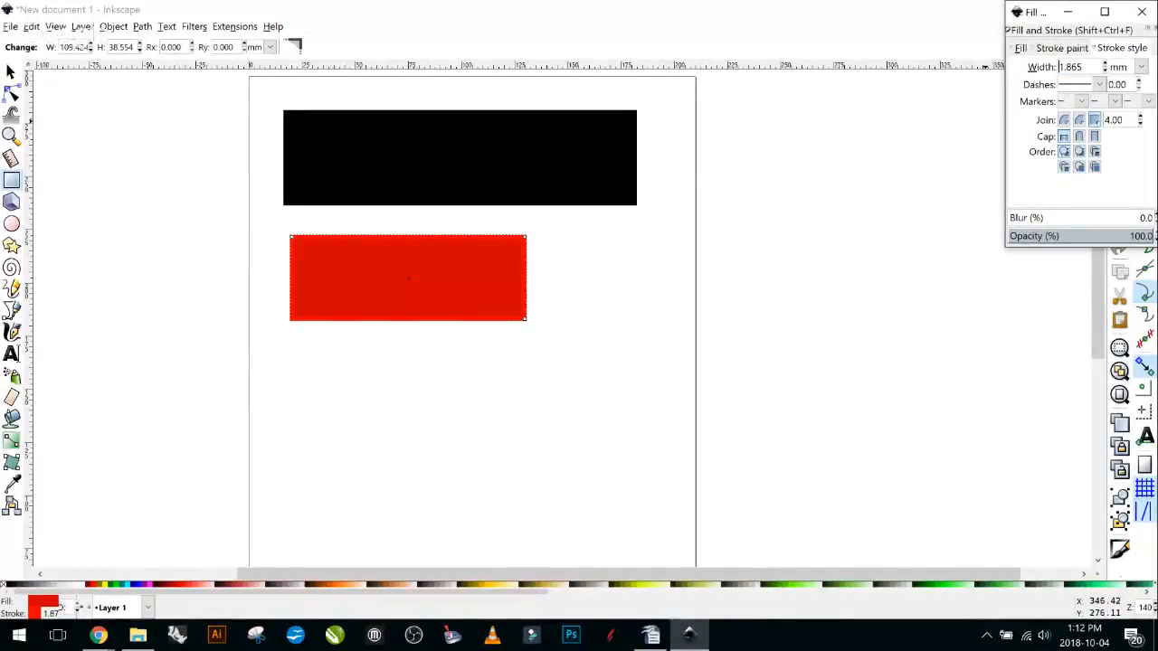
left_click(1105, 70)
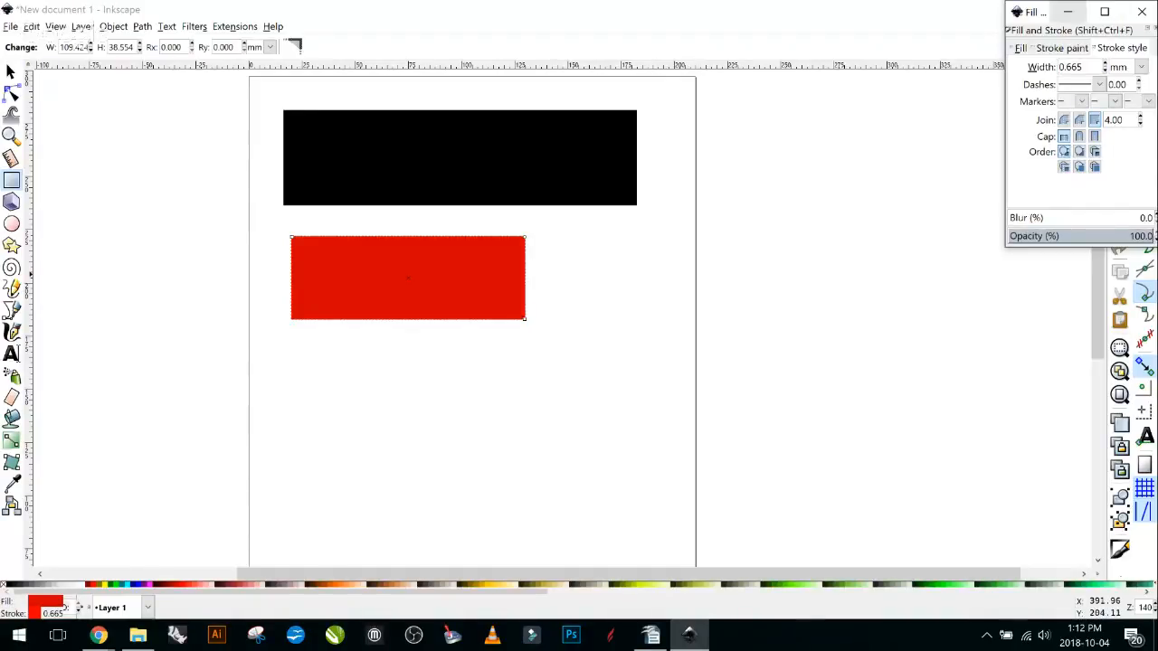
left_click(1067, 12)
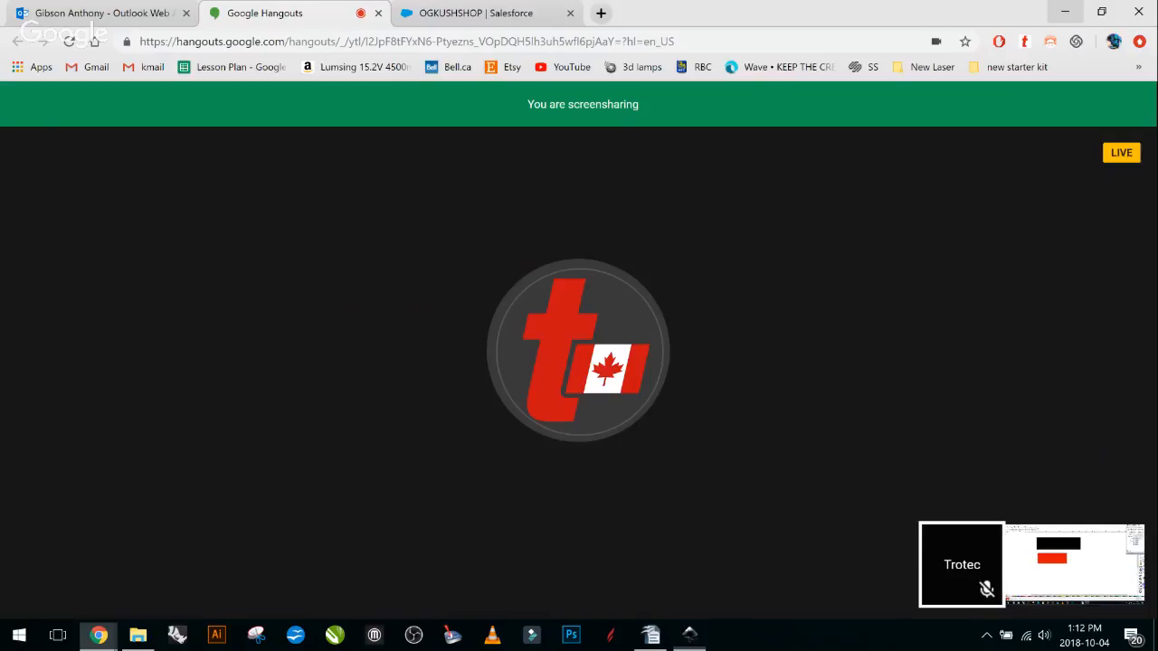
left_click(1066, 11)
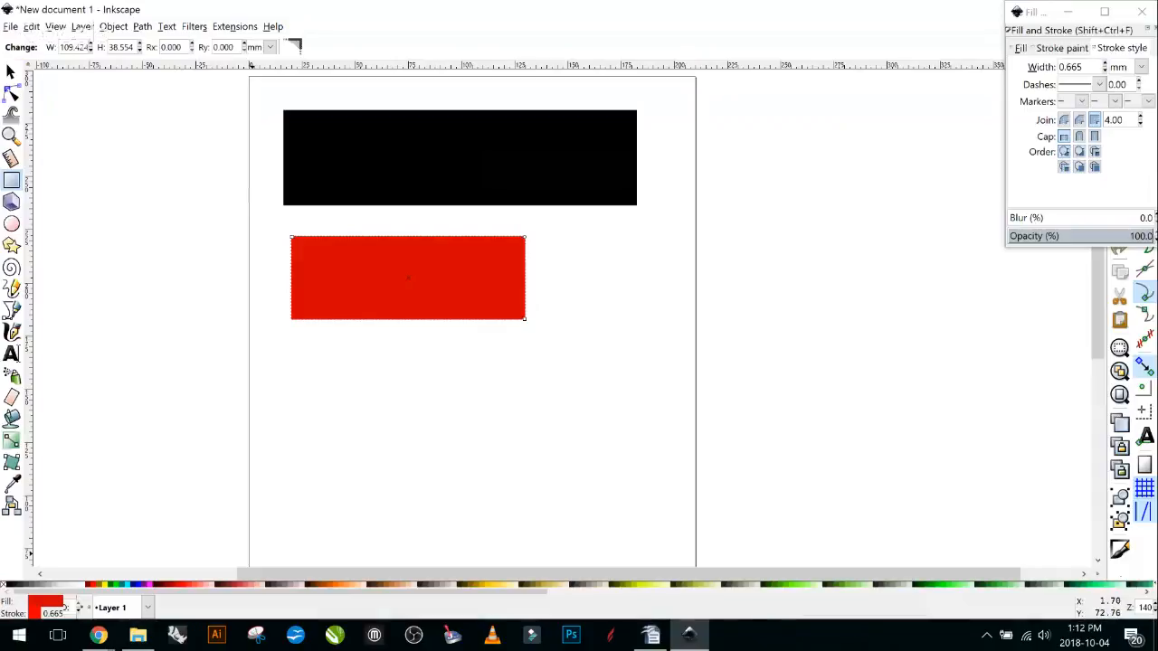
left_click(155, 584)
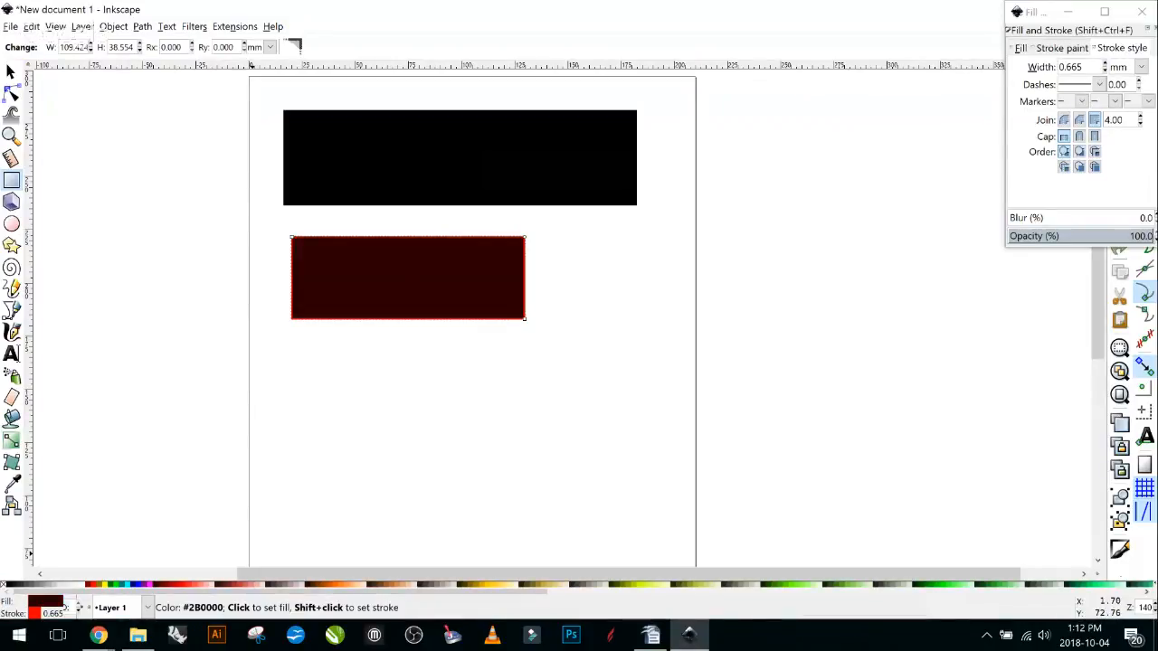
left_click(9, 584)
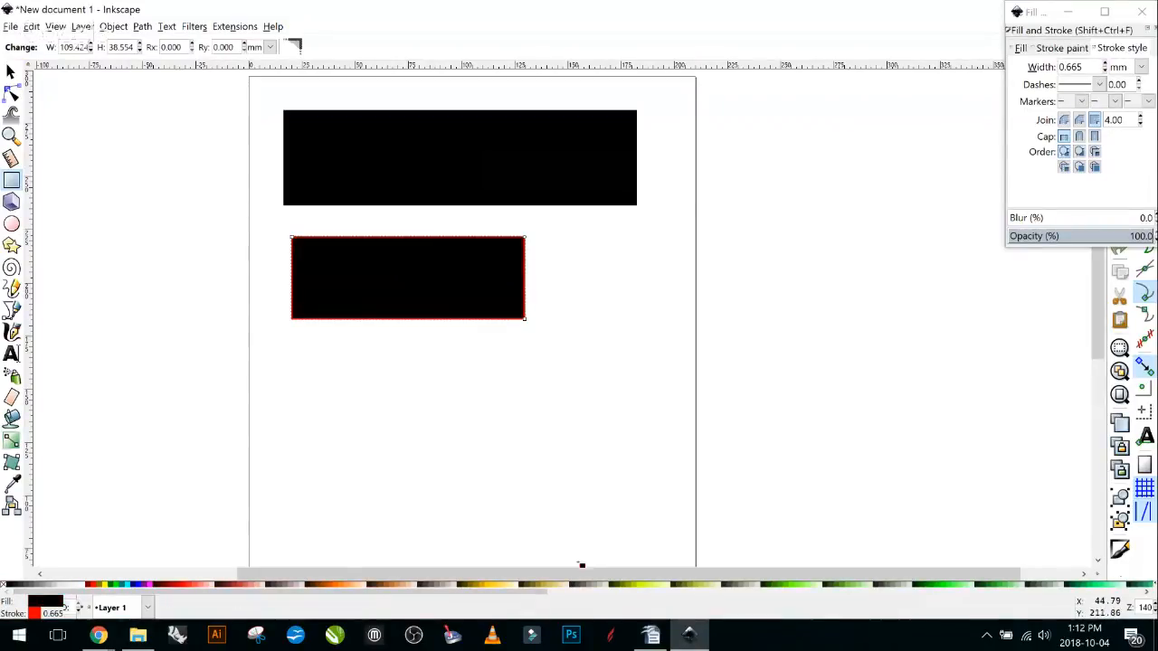
Delete the plain black upper rectangle.
scroll(415, 257, "up", 2)
scroll(212, 232, "up", 2)
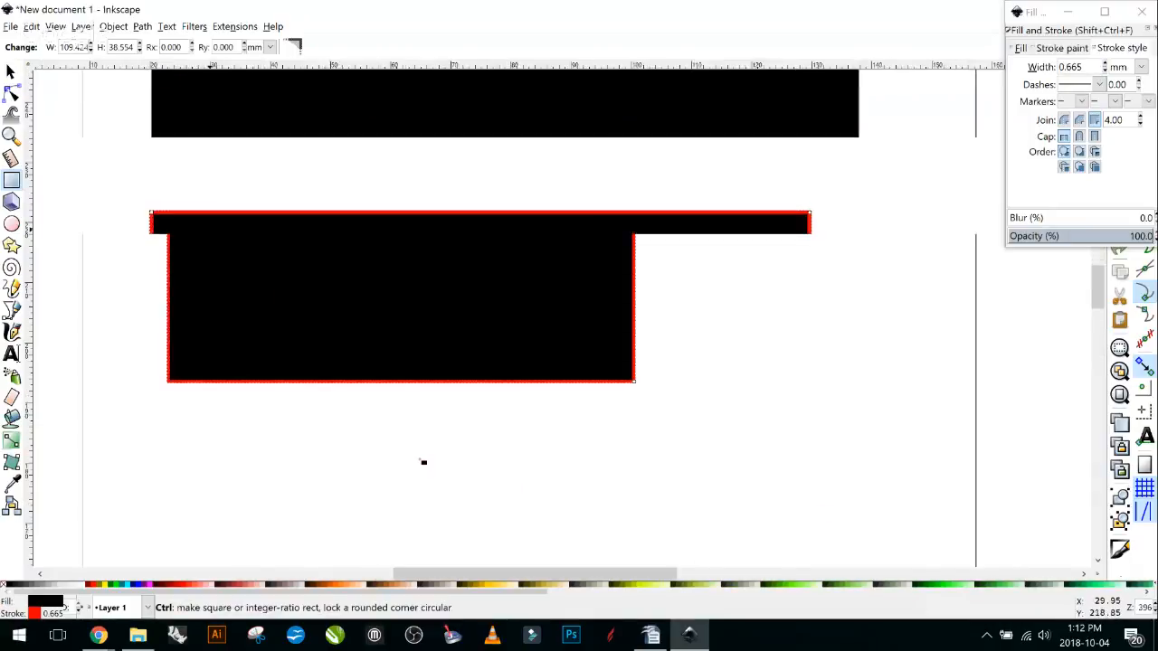
scroll(1046, 327, "down", 1)
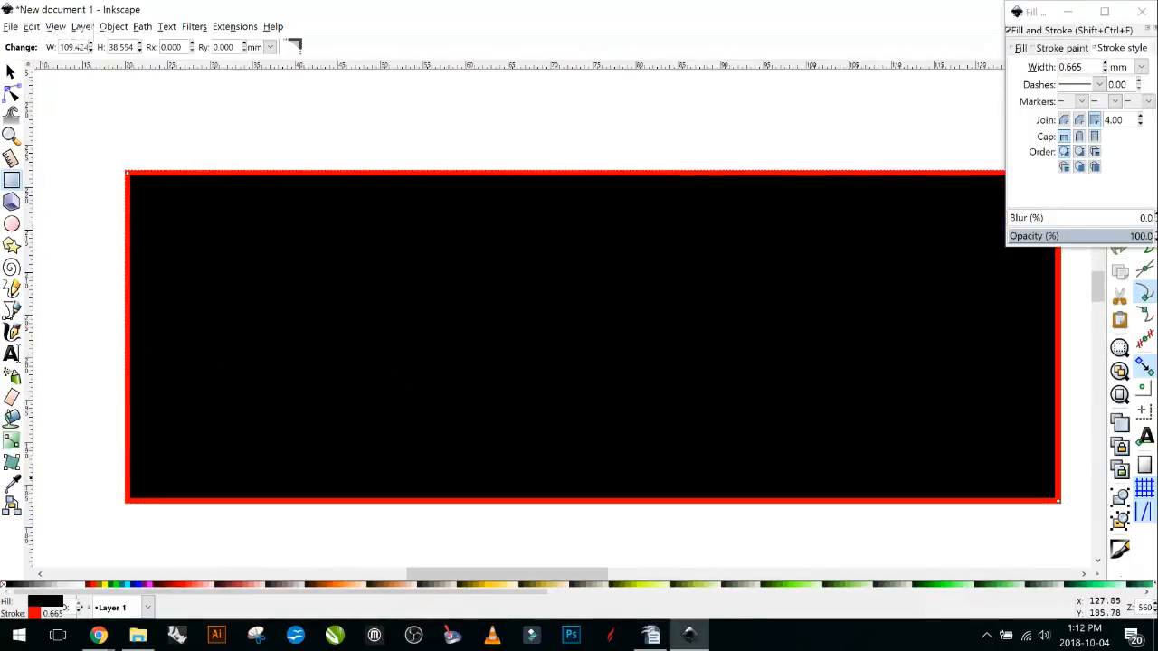
scroll(562, 298, "down", 1)
scroll(844, 298, "down", 1)
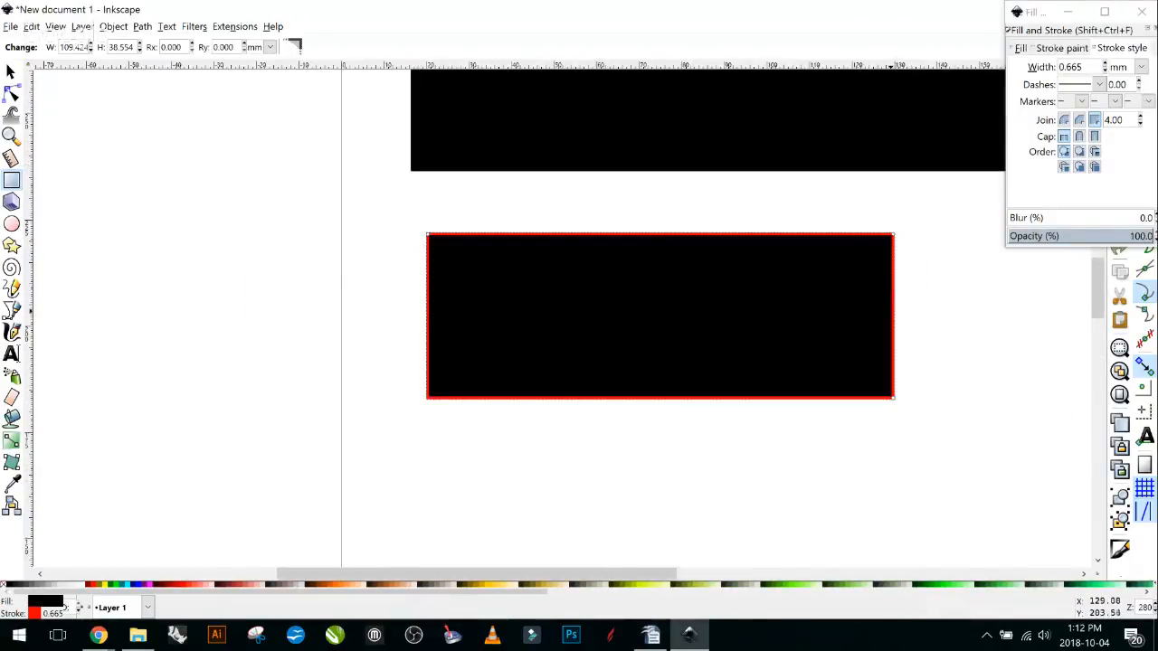
scroll(873, 302, "down", 2)
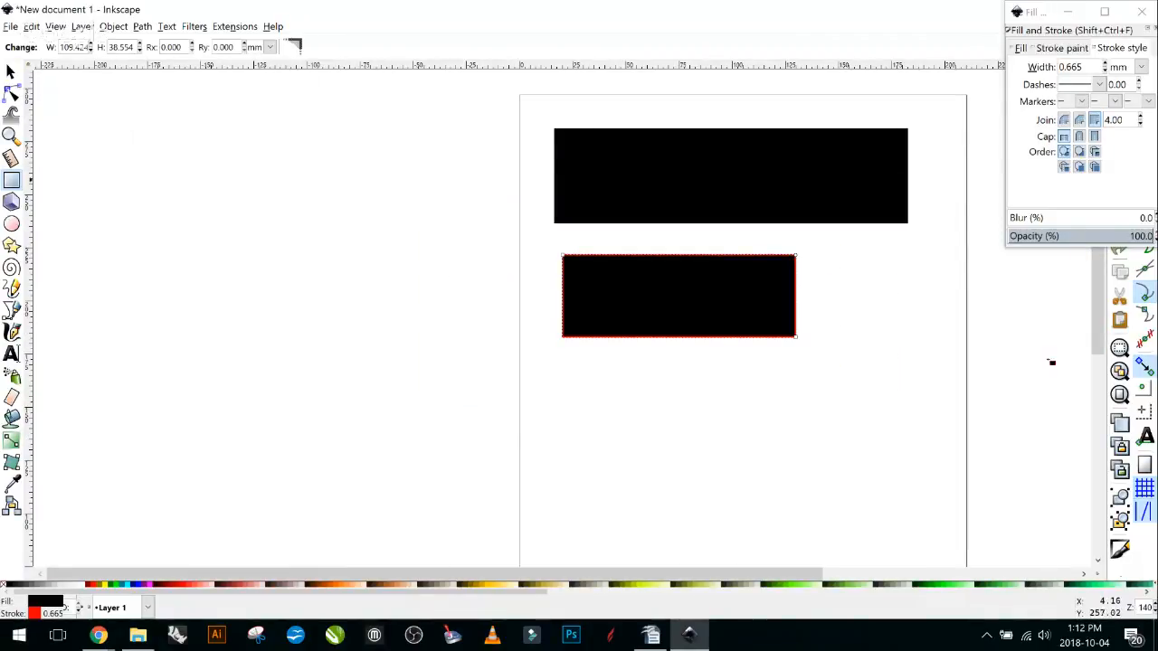
left_click(11, 72)
left_click(762, 194)
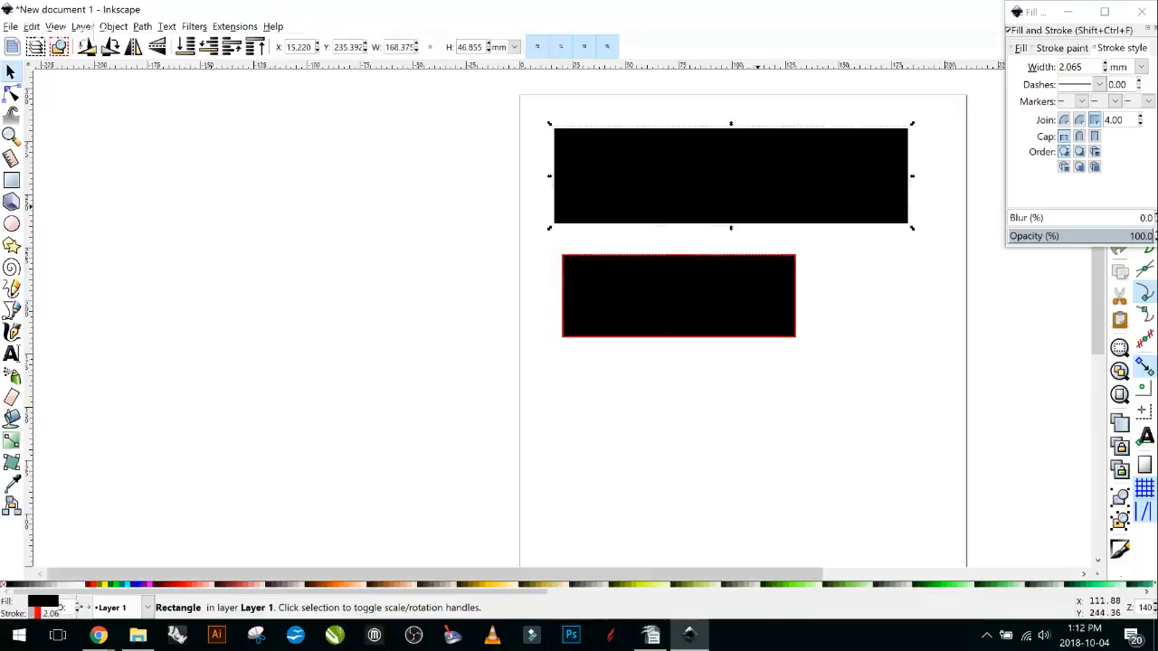
key("Delete")
Remove the remaining rectangle's fill, nudge it toward the page top, and enlarge it to 177.180 × 75.126 mm.
left_click_drag(698, 325, 464, 312)
left_click(418, 296)
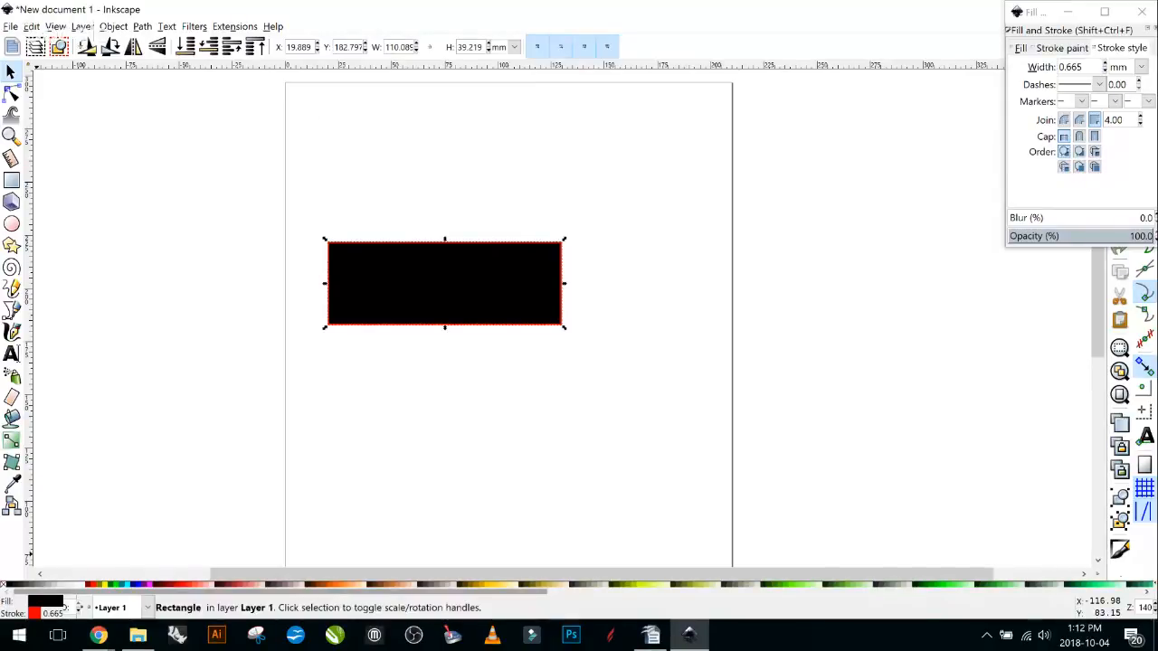
left_click(1020, 48)
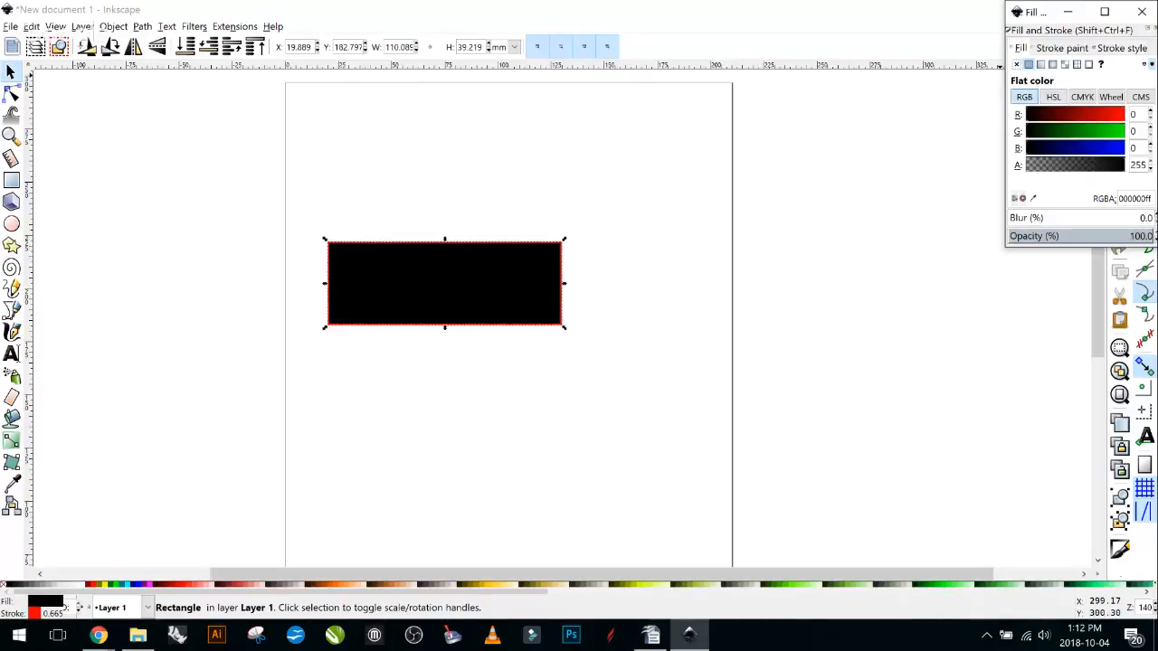
left_click(1016, 64)
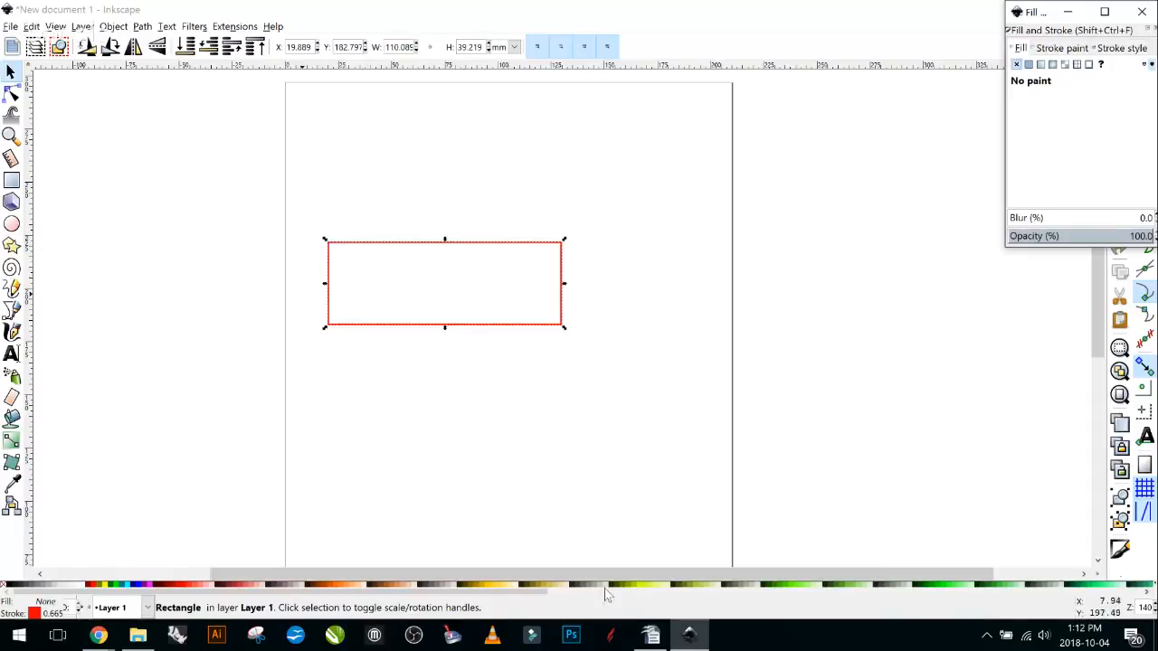
key("shift+Up")
key("shift+Up")
key("shift+Up")
key("shift+Up")
key("shift+Up")
key("shift+Up")
key("shift+Up")
key("shift+Up")
key("shift+Up")
key("shift+Up")
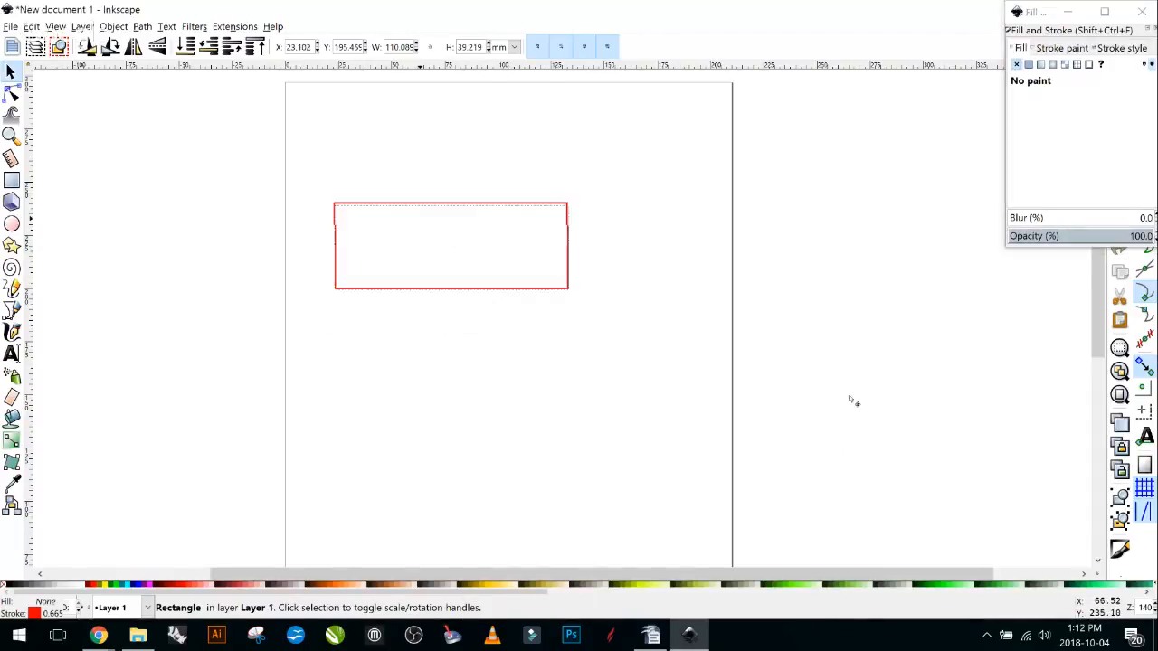
key("shift+Left")
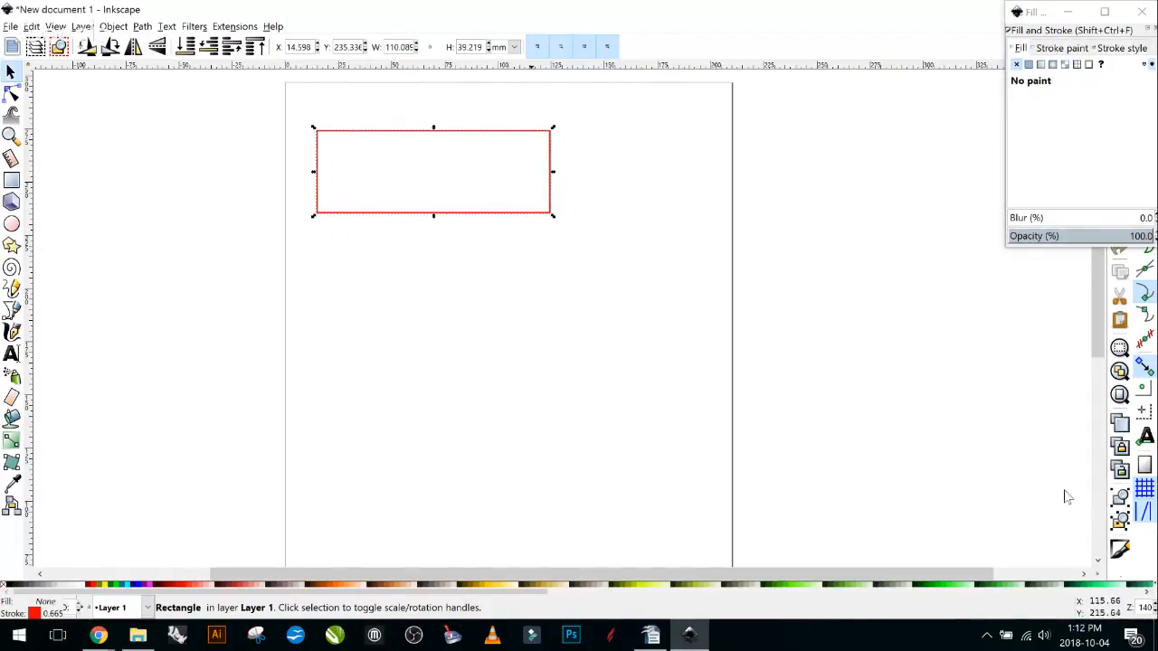
left_click_drag(552, 215, 692, 288)
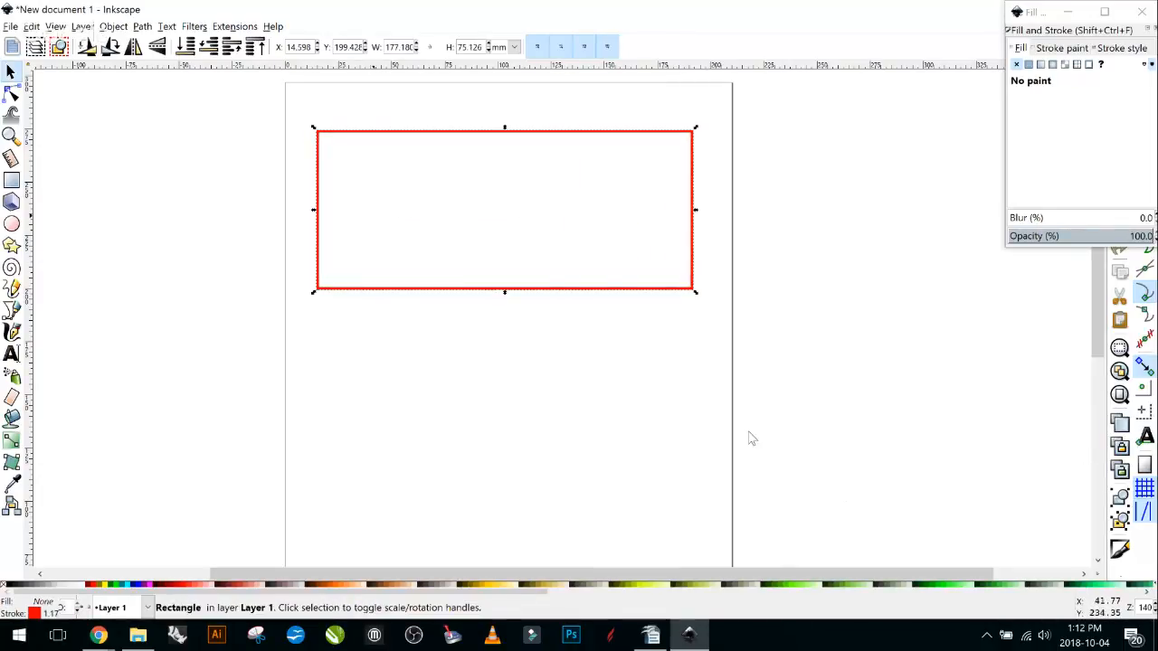
left_click(383, 382)
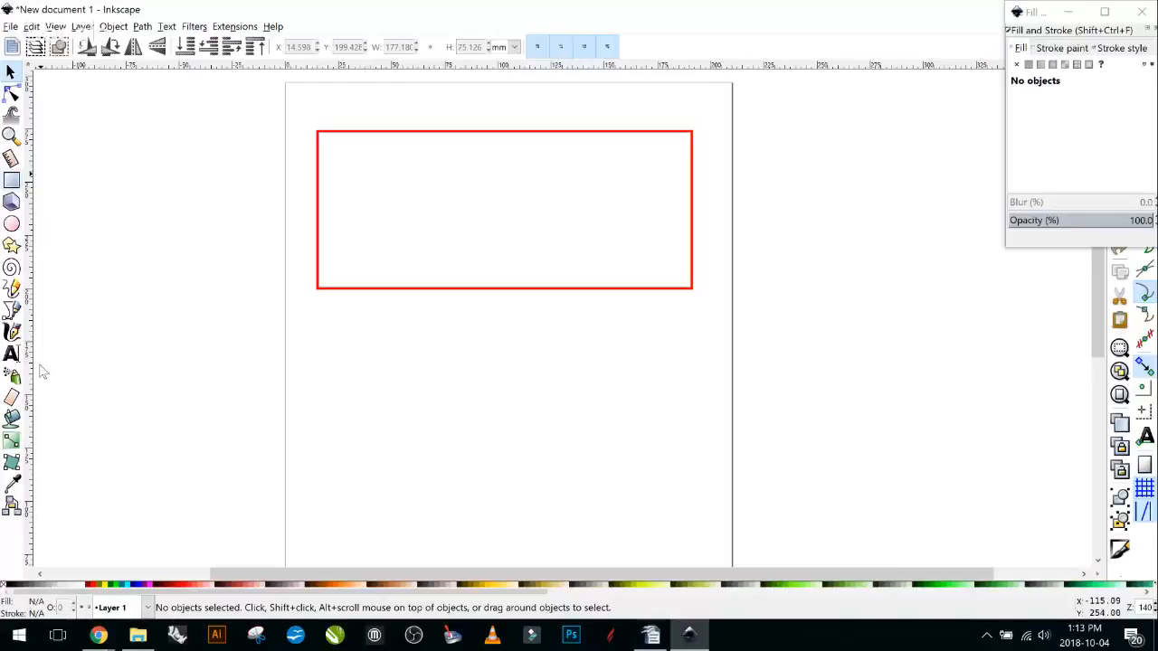
Draw two six-pointed stars inside the red frame and fill the smaller one black.
key("F9")
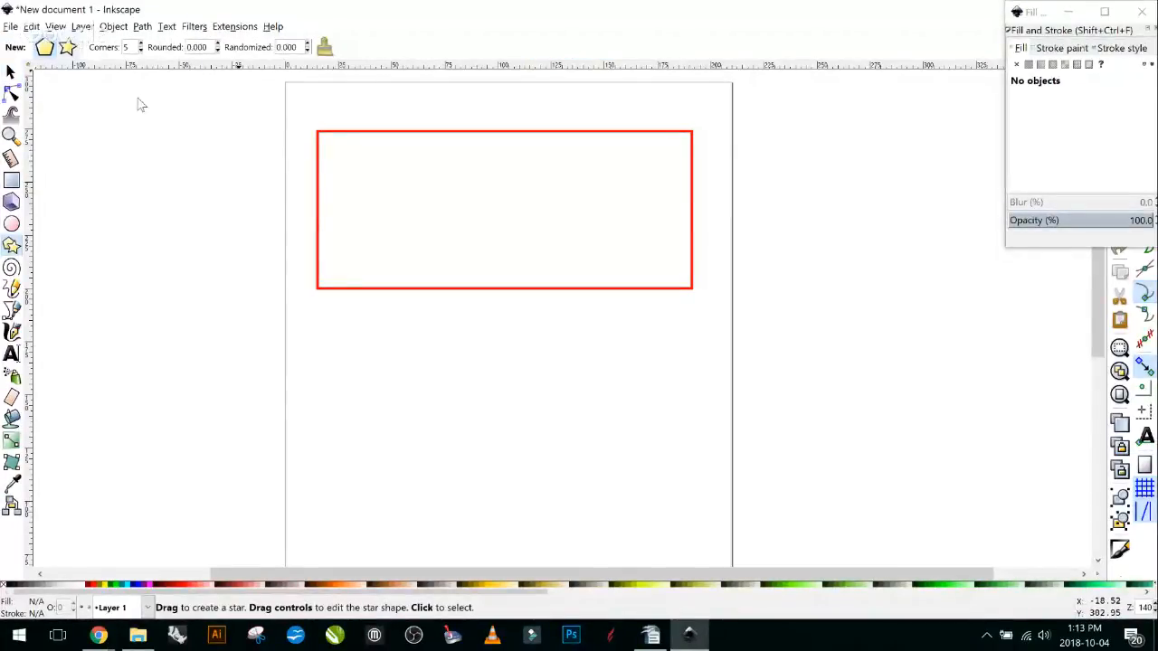
left_click(68, 47)
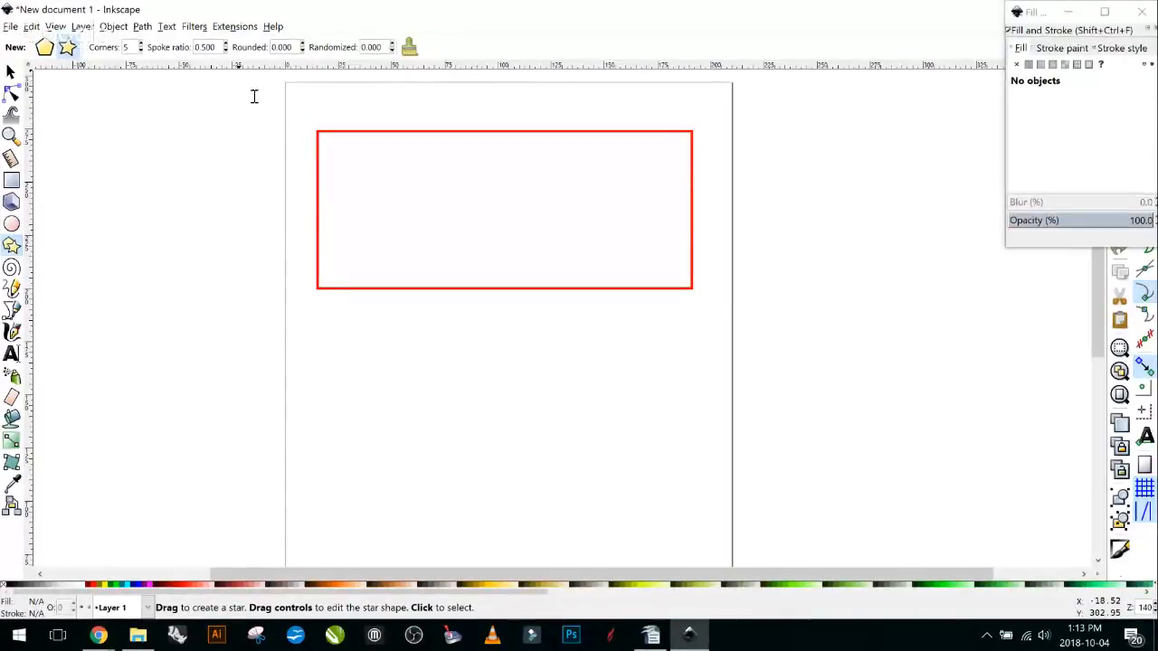
mouse_move(848, 404)
left_mouse_down()
mouse_move(851, 432)
mouse_move(879, 444)
mouse_move(925, 401)
left_mouse_up()
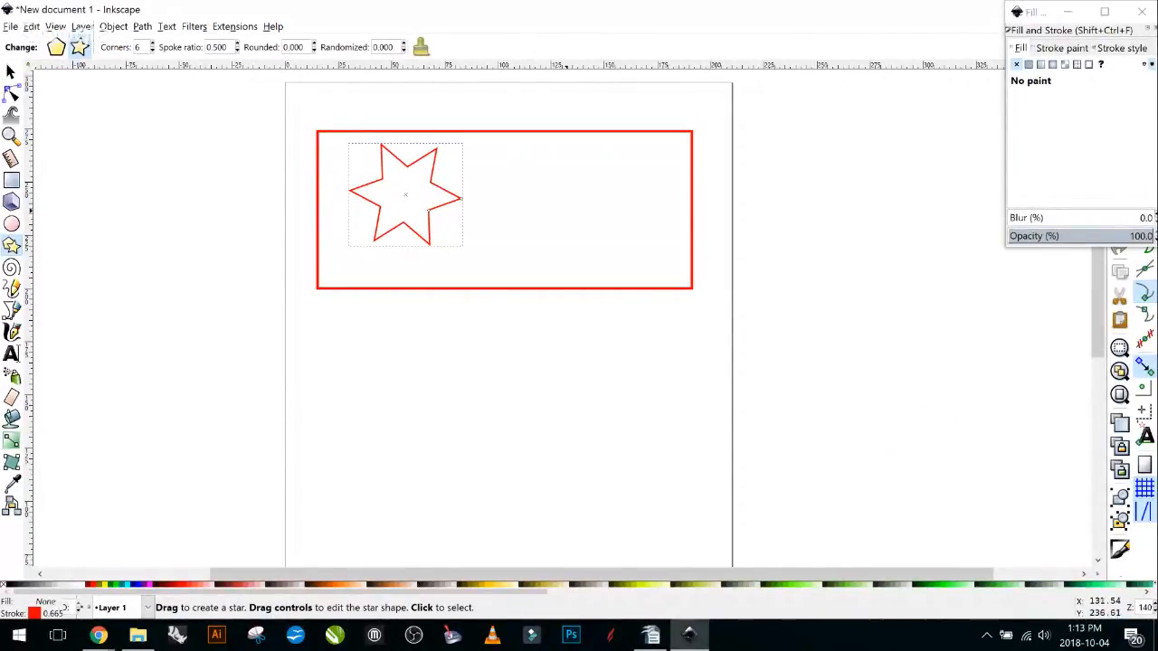
left_click_drag(566, 211, 608, 214)
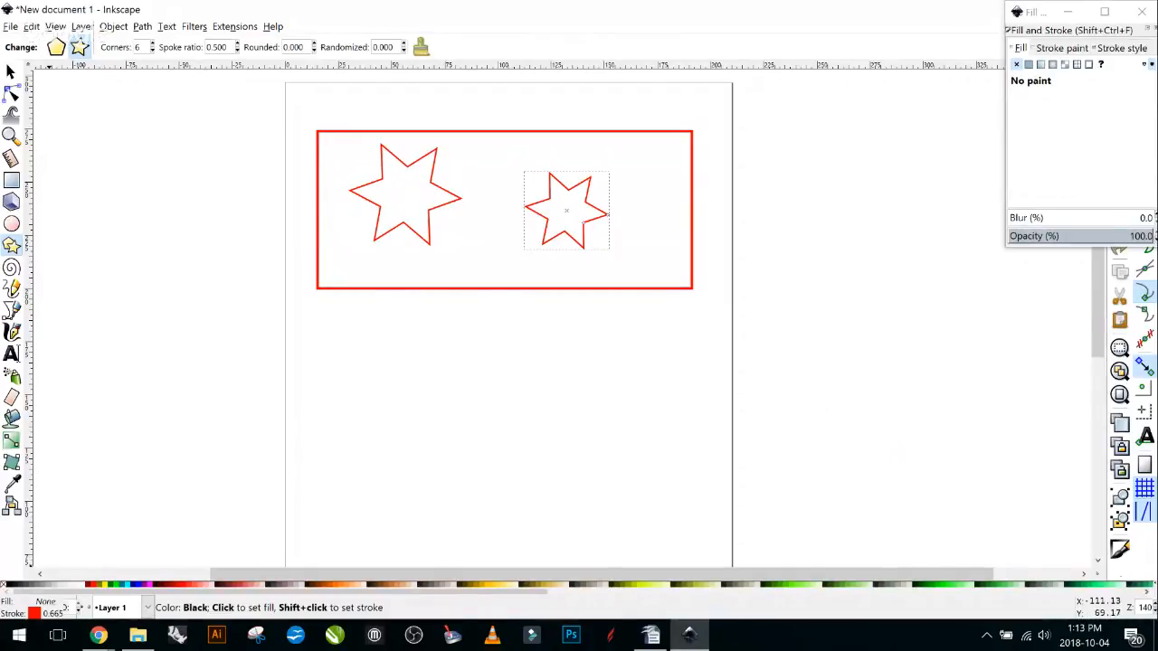
left_click(9, 585)
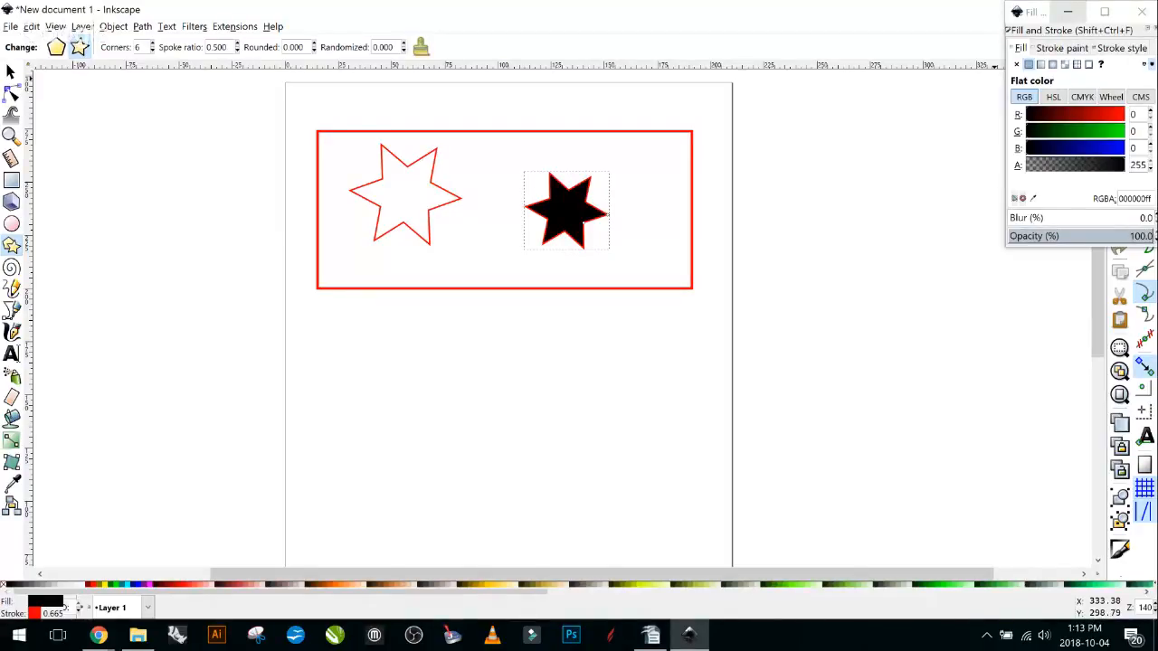
Close Fill and Stroke and reposition the stars so the outlined star meets the black star.
left_click(1068, 11)
left_click(1065, 11)
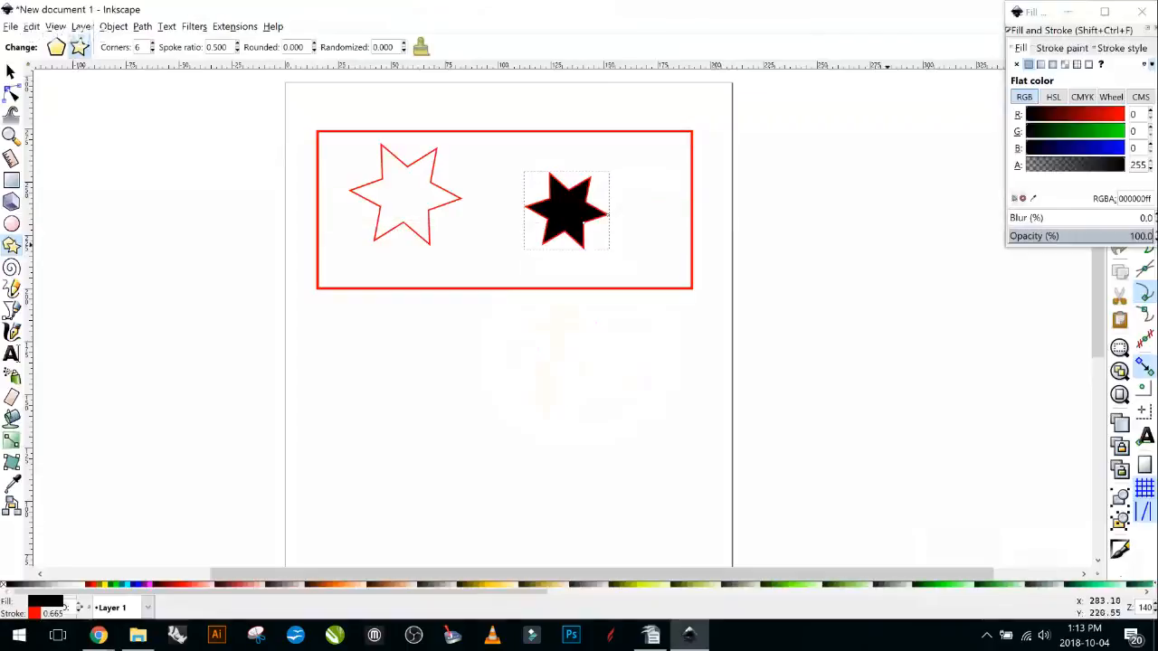
left_click(1141, 12)
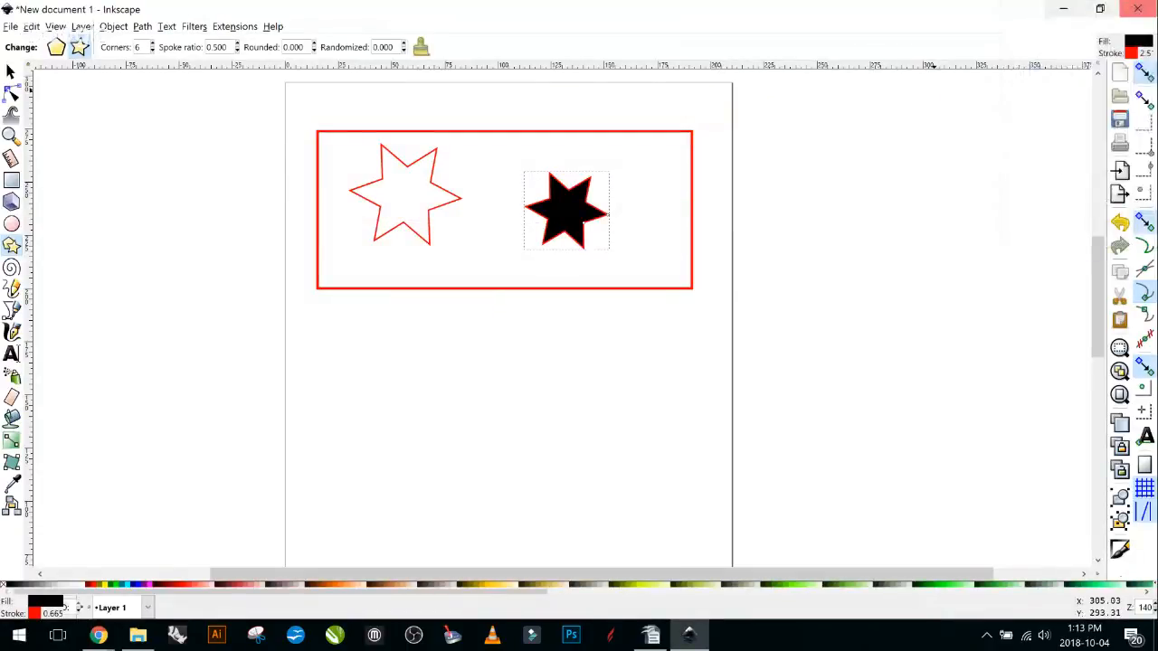
key("s")
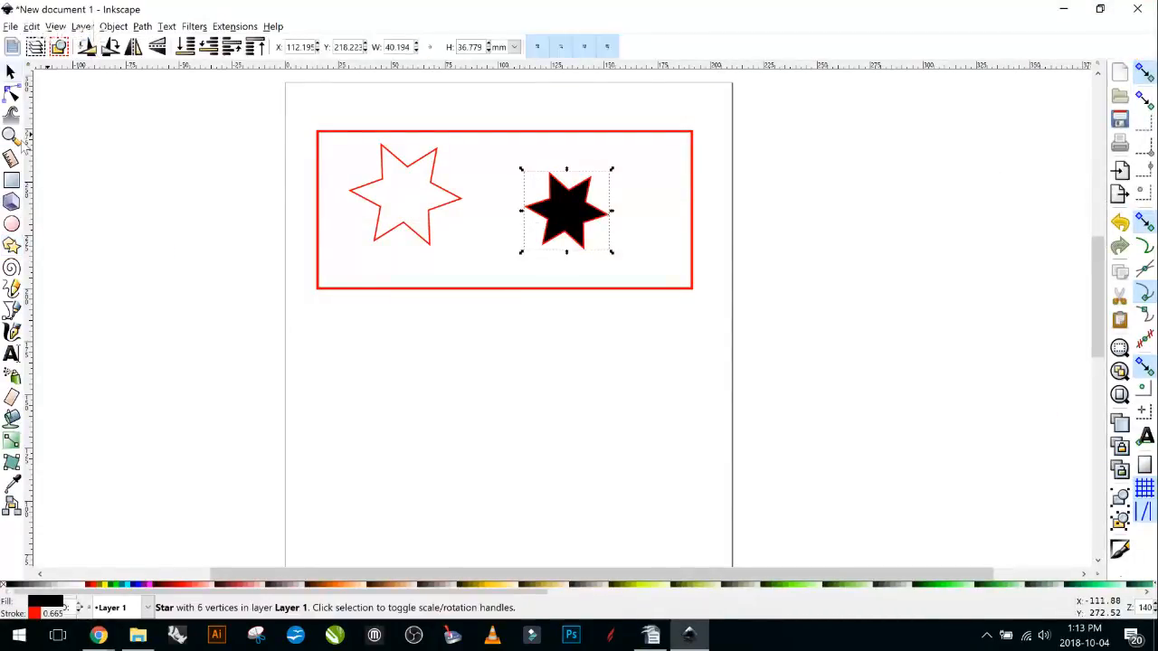
left_click_drag(568, 216, 594, 228)
left_click(436, 209)
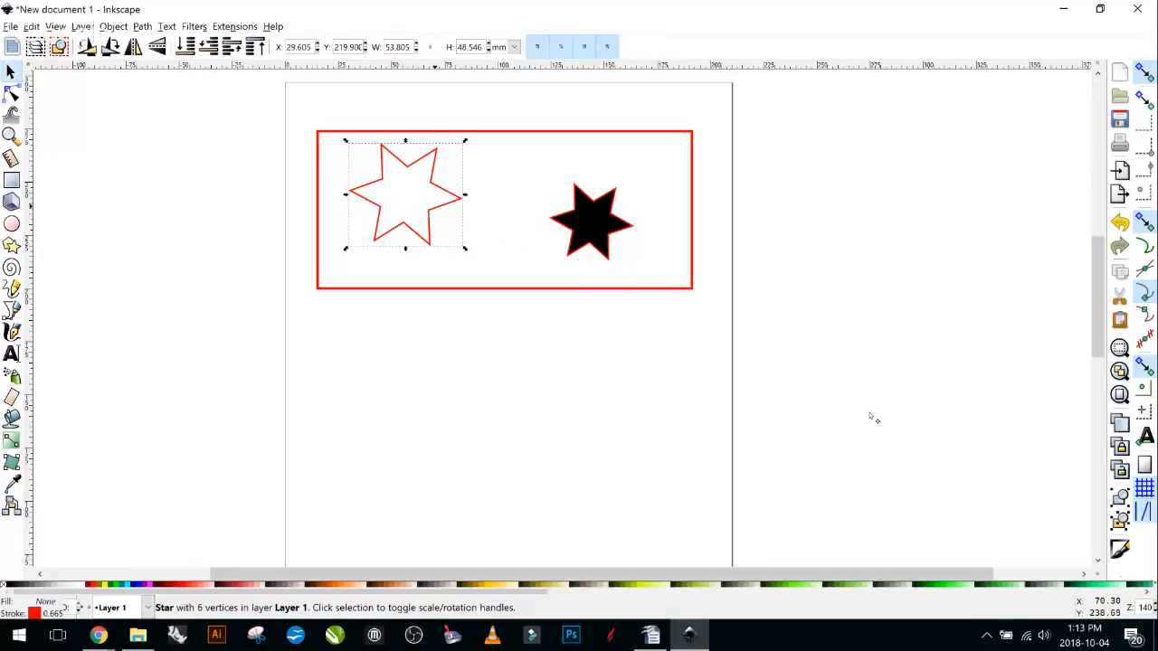
mouse_move(436, 208)
left_mouse_down()
mouse_move(556, 243)
mouse_move(475, 244)
left_mouse_up()
left_click(711, 258)
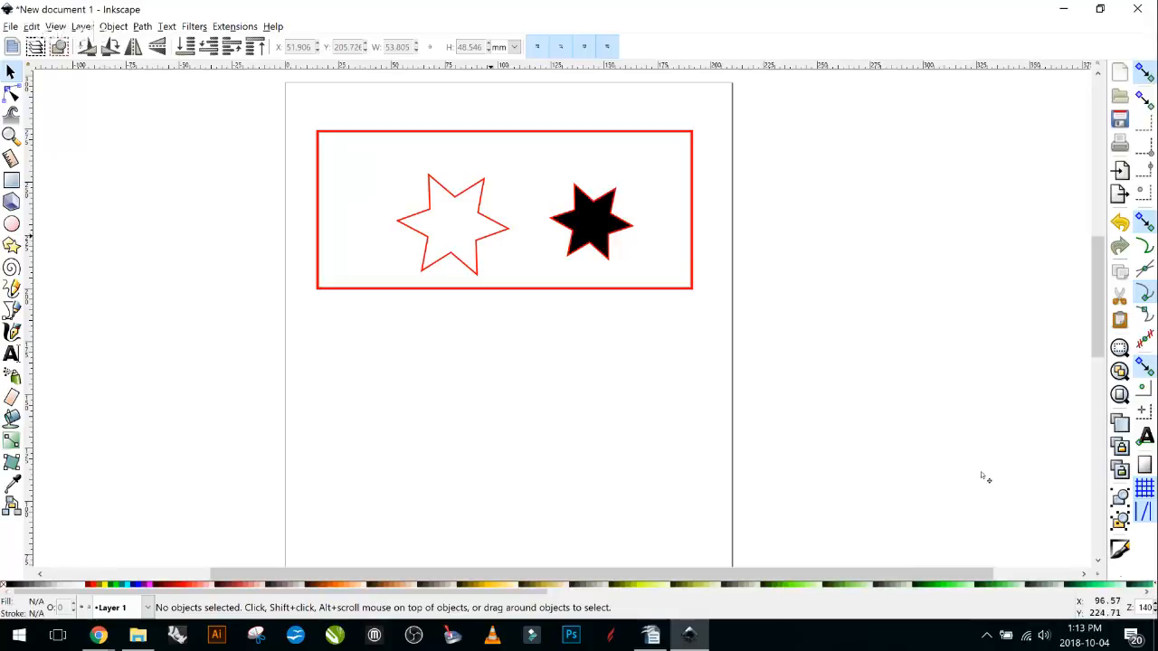
left_click(500, 241)
mouse_move(500, 242)
left_mouse_down()
mouse_move(591, 243)
mouse_move(509, 239)
left_mouse_up()
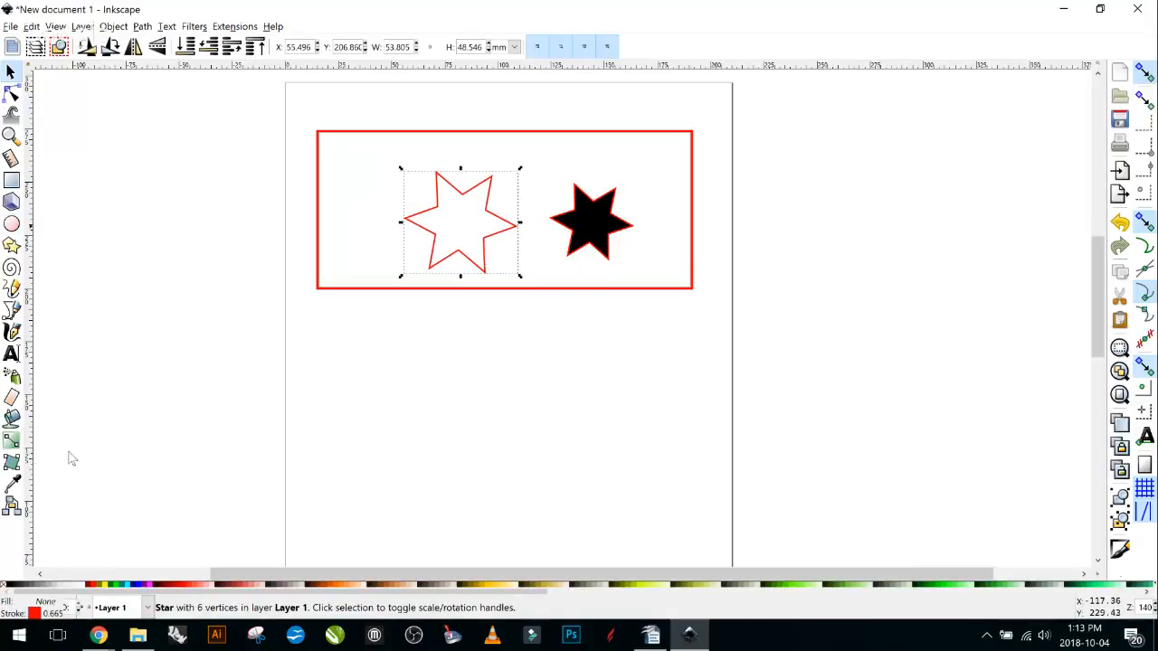
Draw an ellipse between the stars with no fill and a red outline.
left_click(12, 223)
mouse_move(523, 181)
left_mouse_down()
mouse_move(602, 271)
mouse_move(537, 251)
mouse_move(473, 270)
left_mouse_up()
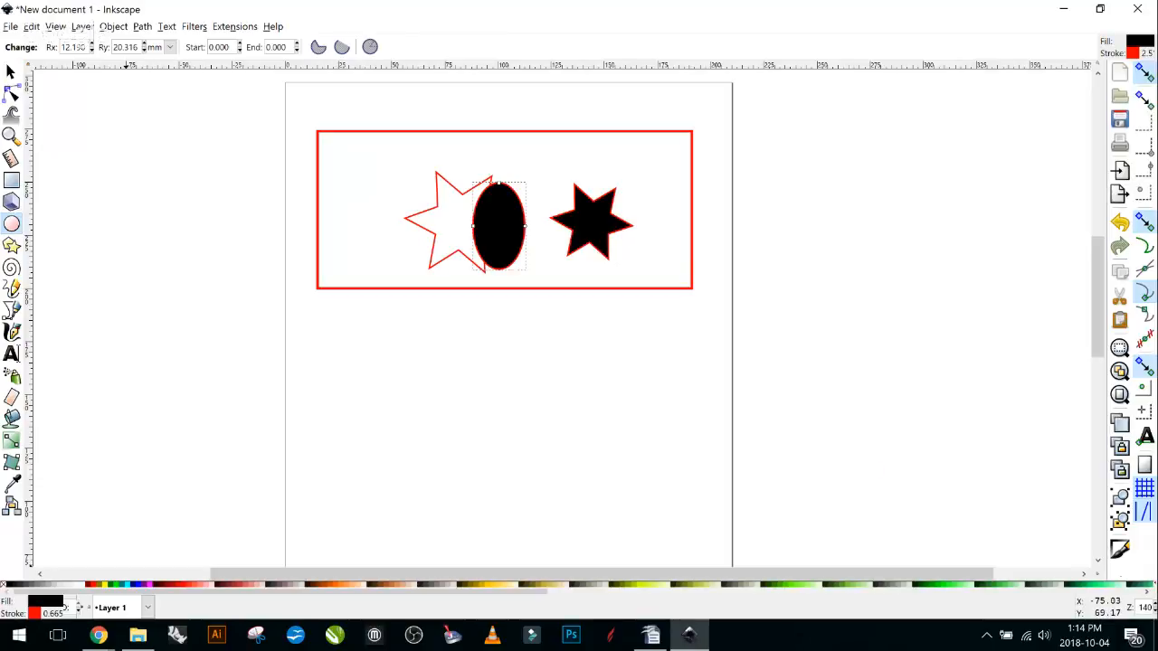
left_click(36, 613)
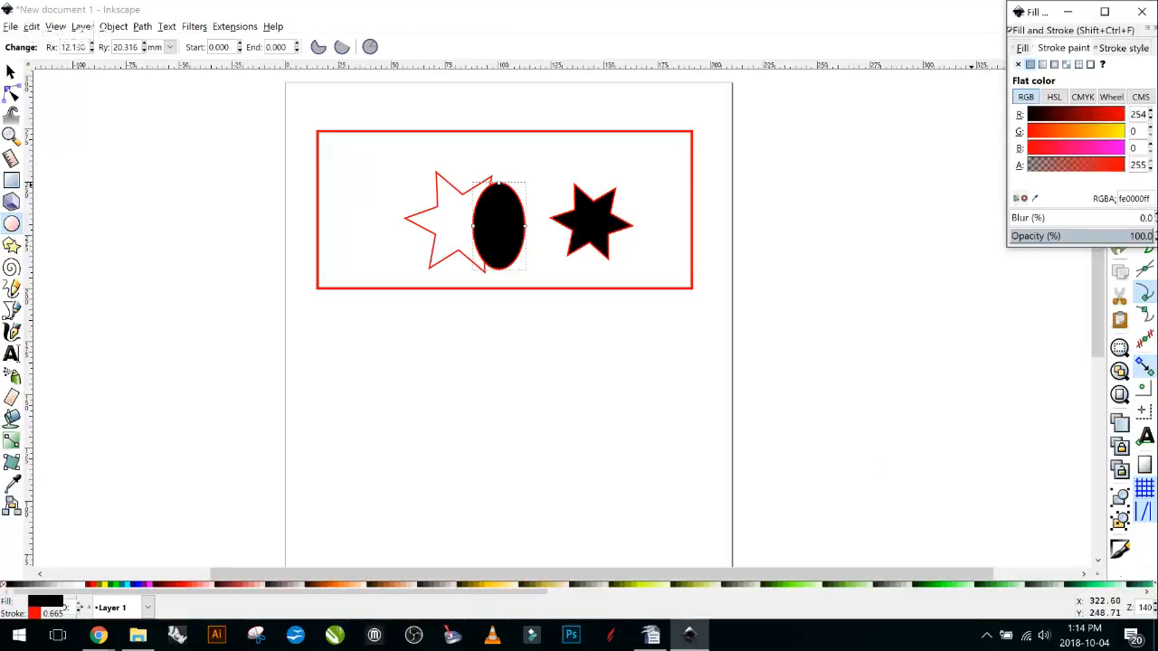
left_click(1017, 64)
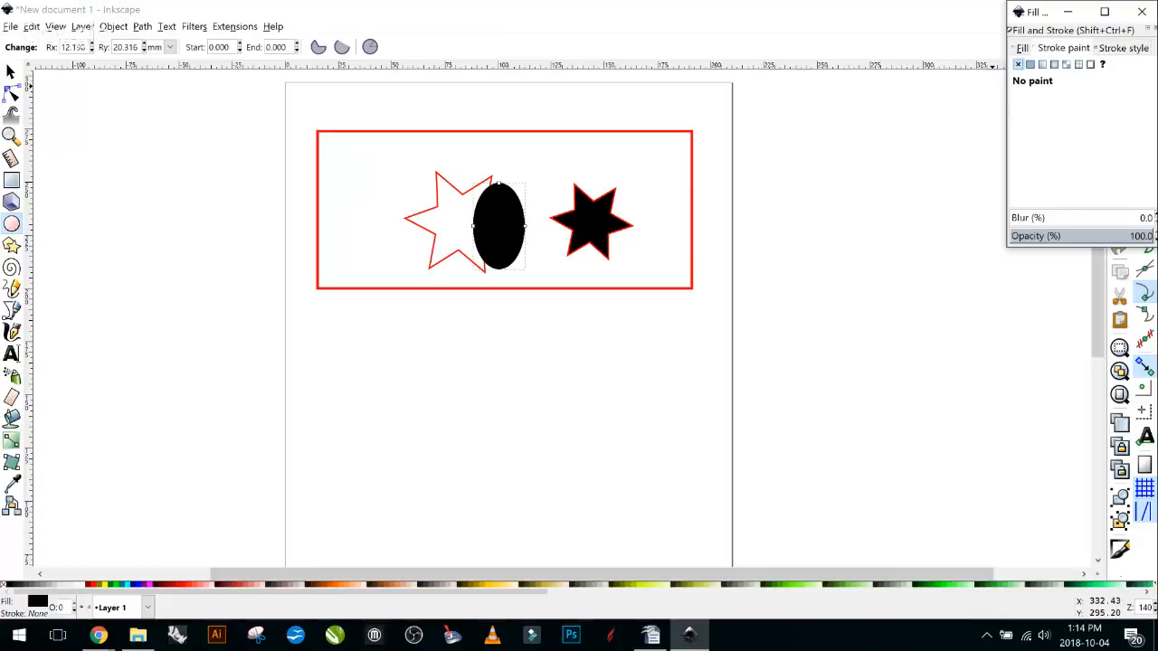
left_click(1029, 64)
left_click(1017, 64)
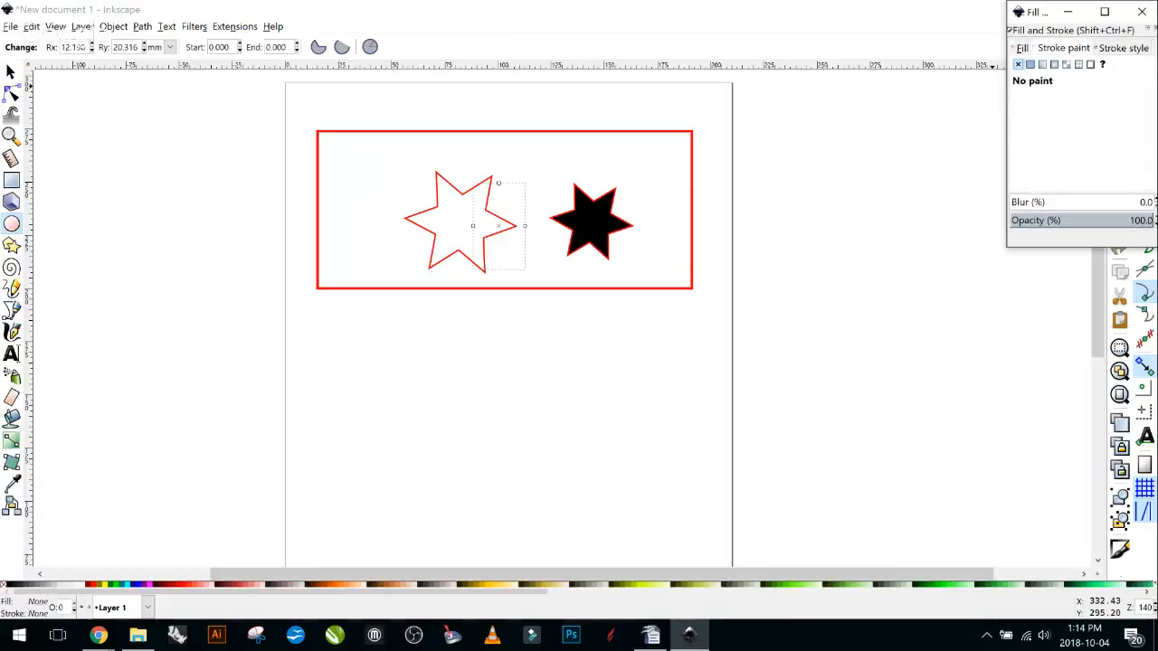
left_click(1029, 64)
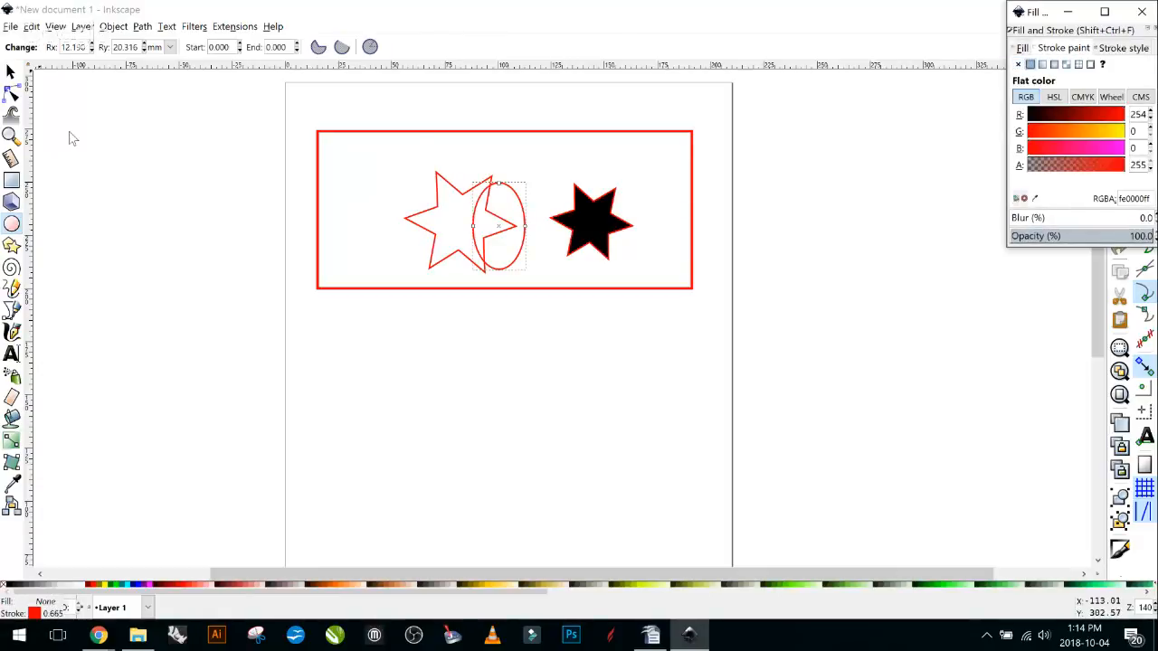
Move the ellipse up-right between the stars and select it together with the outlined star.
left_click(11, 71)
left_click(543, 198)
mouse_move(525, 208)
left_mouse_down()
mouse_move(566, 168)
mouse_move(554, 206)
mouse_move(552, 195)
left_mouse_up()
left_click(468, 193, "shift")
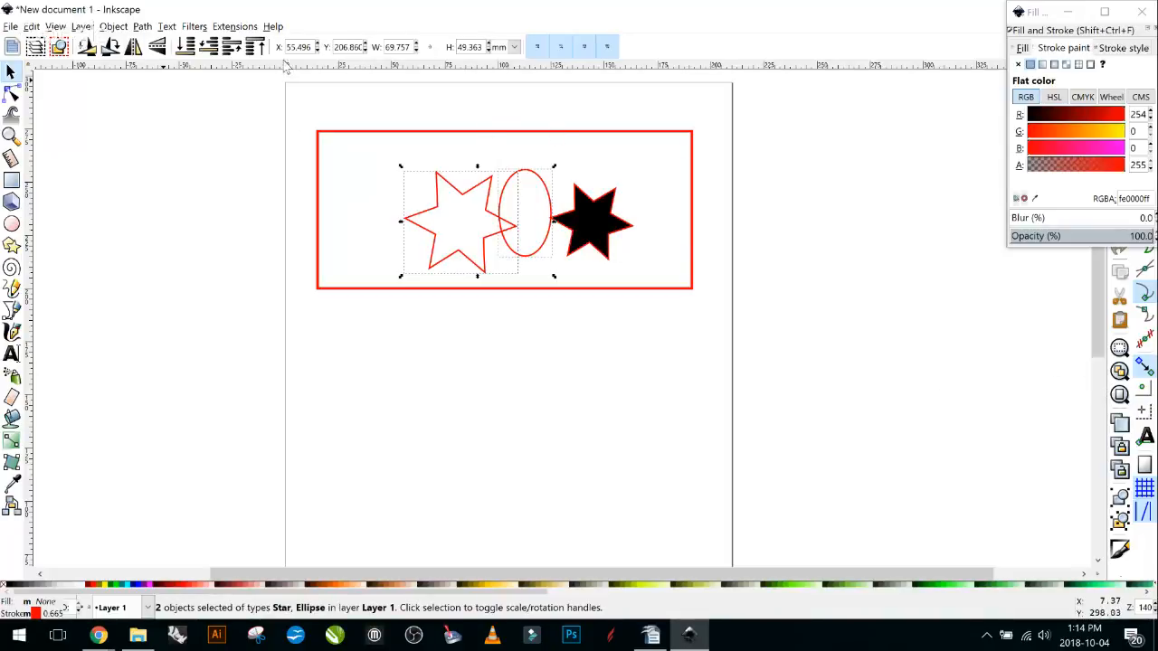
key("alt+p")
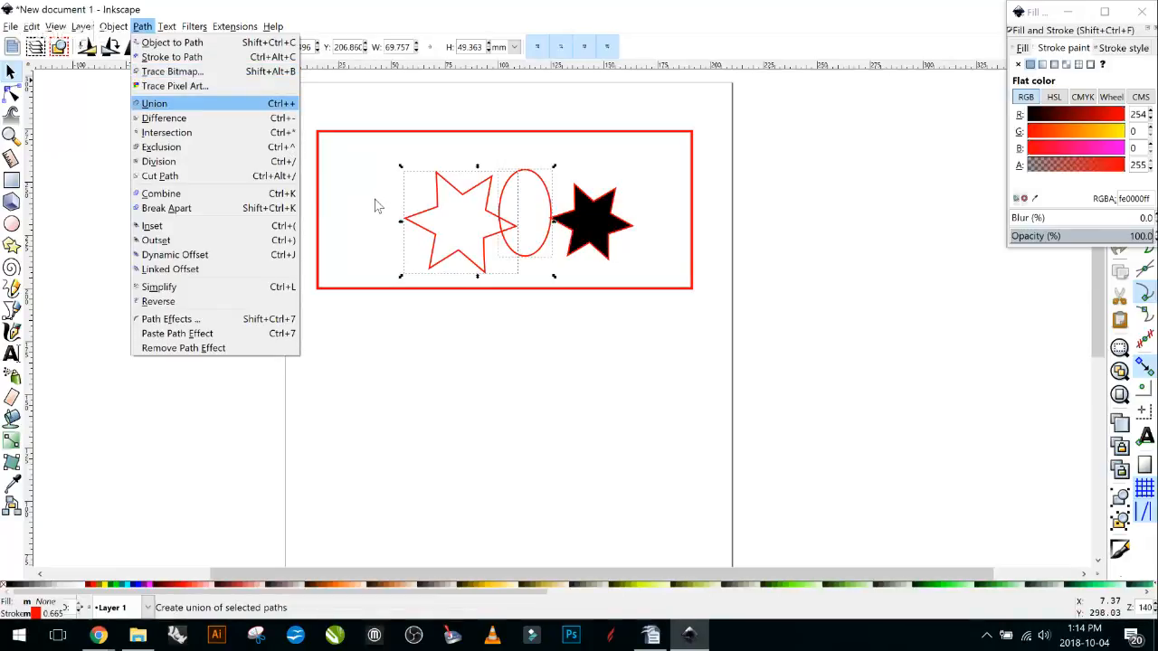
key("Down")
key("Down")
key("Down")
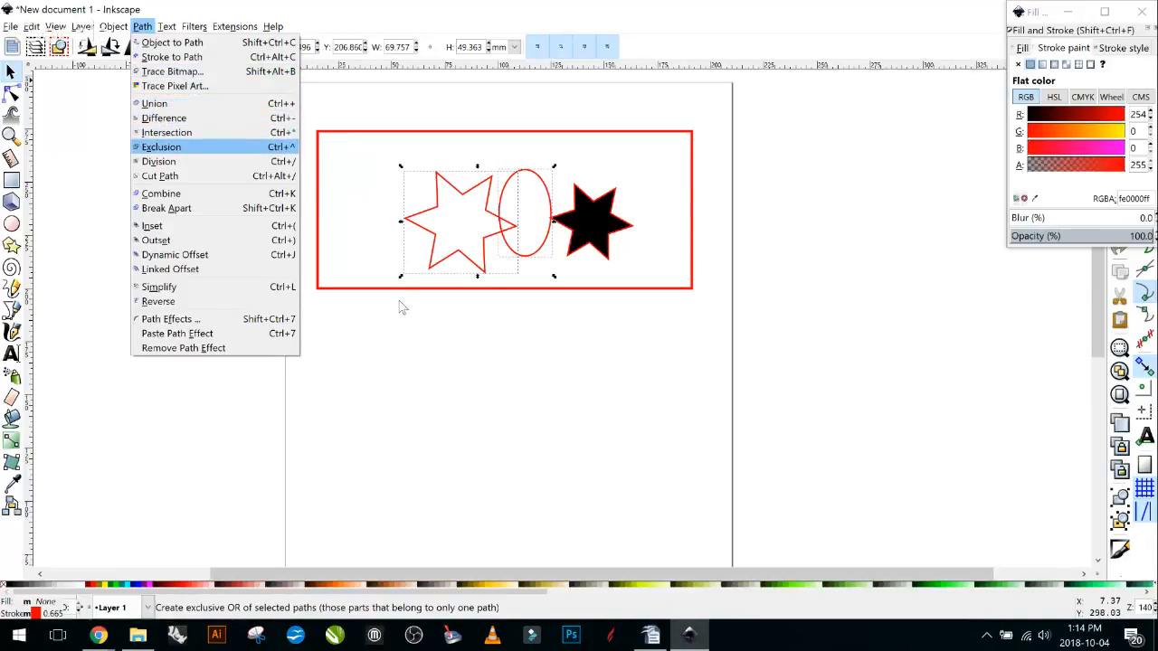
key("Down")
key("Down")
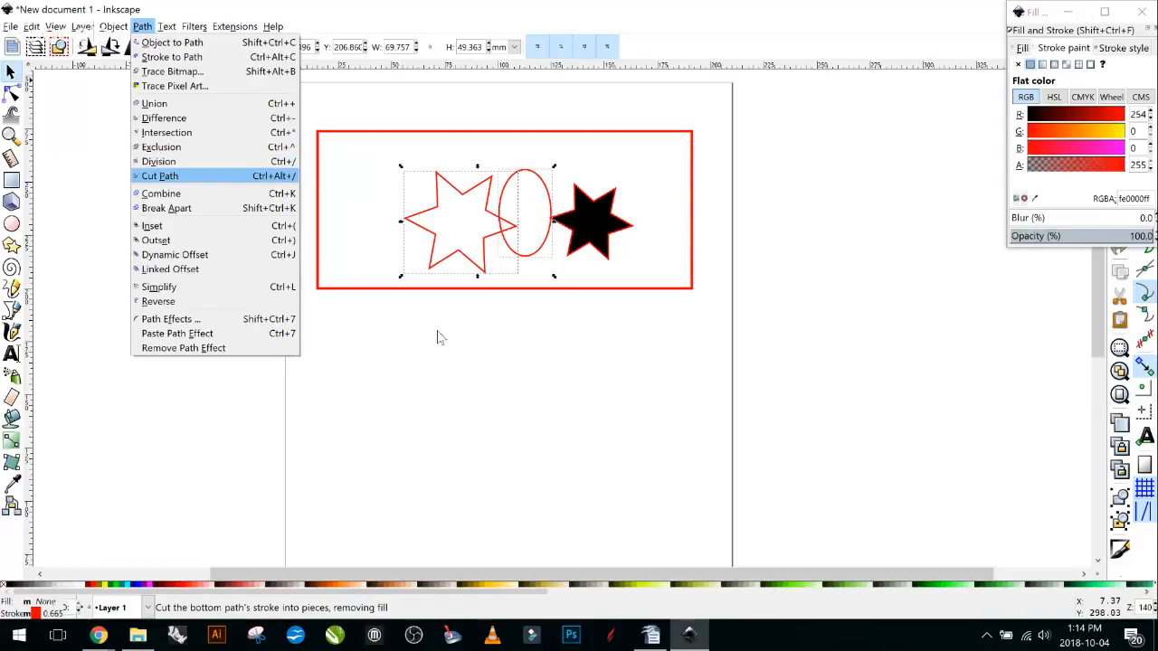
key("Up")
key("Up")
key("Up")
key("Up")
key("Up")
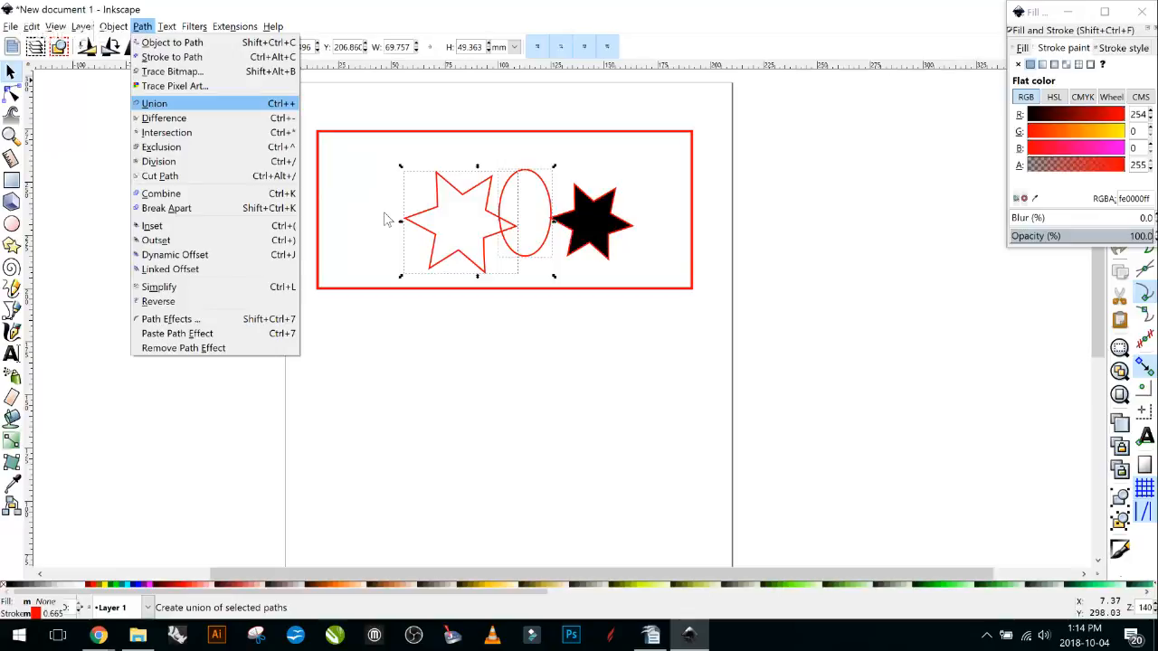
key("Return")
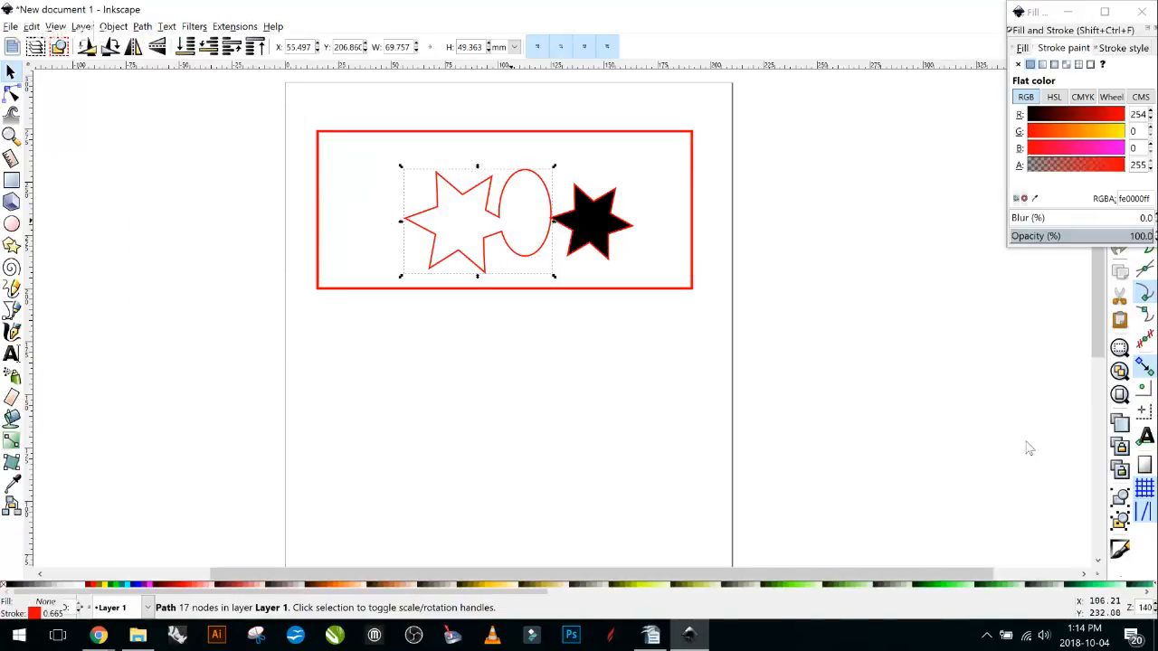
left_click(1002, 497)
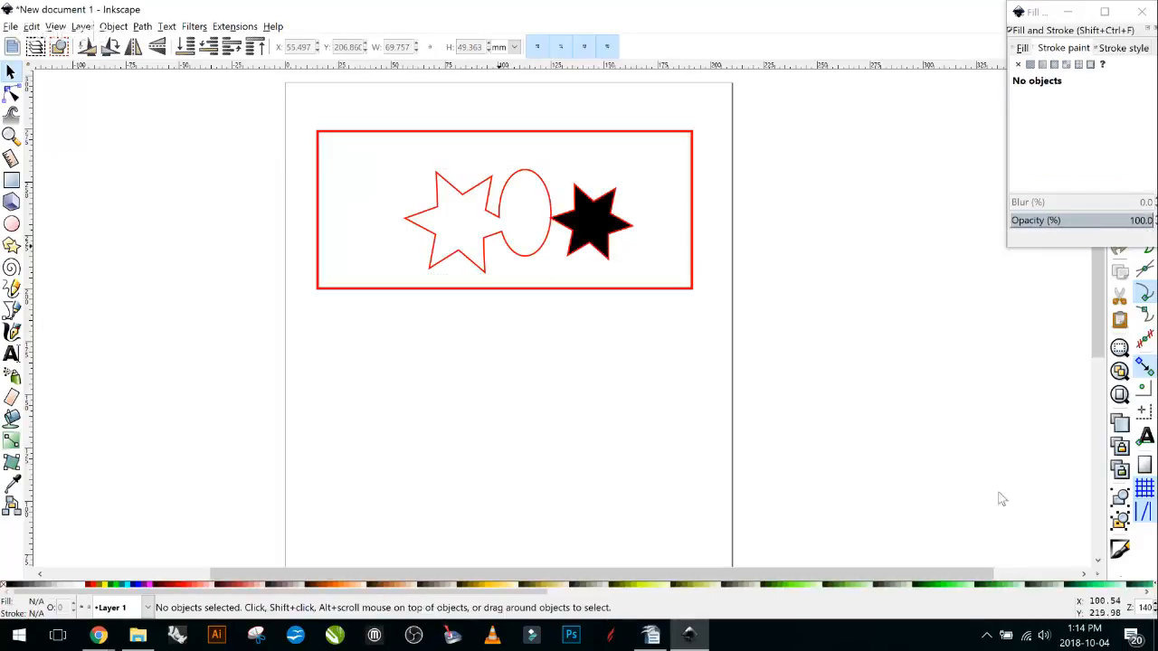
left_click(987, 475)
left_click_drag(987, 475, 877, 435)
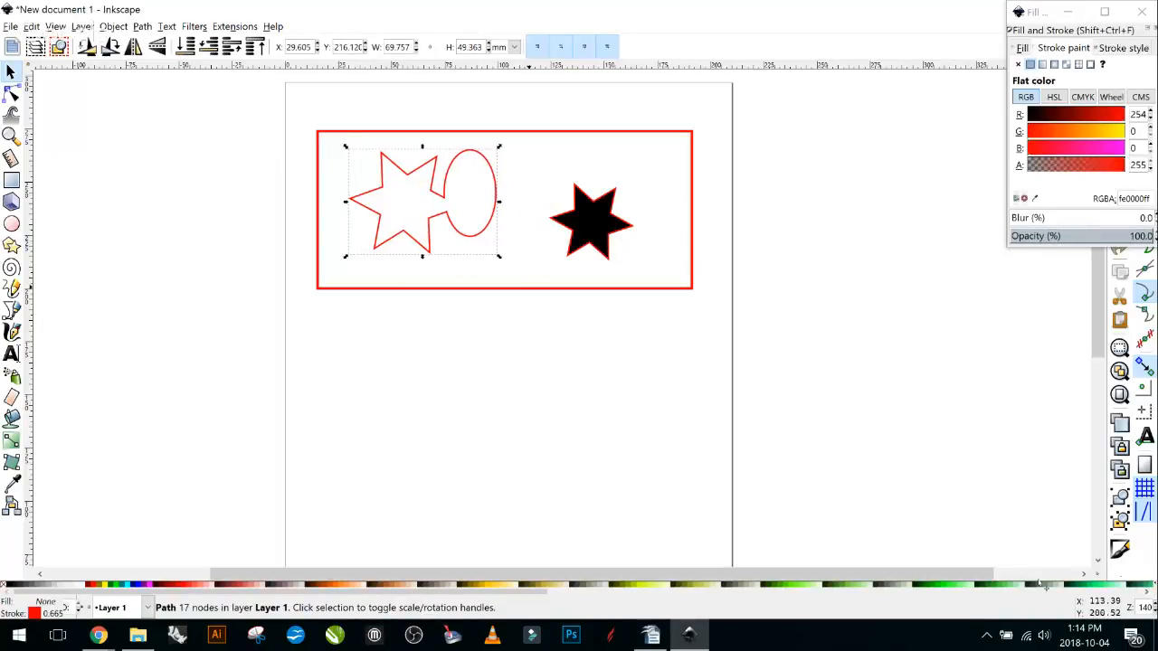
key("ctrl")
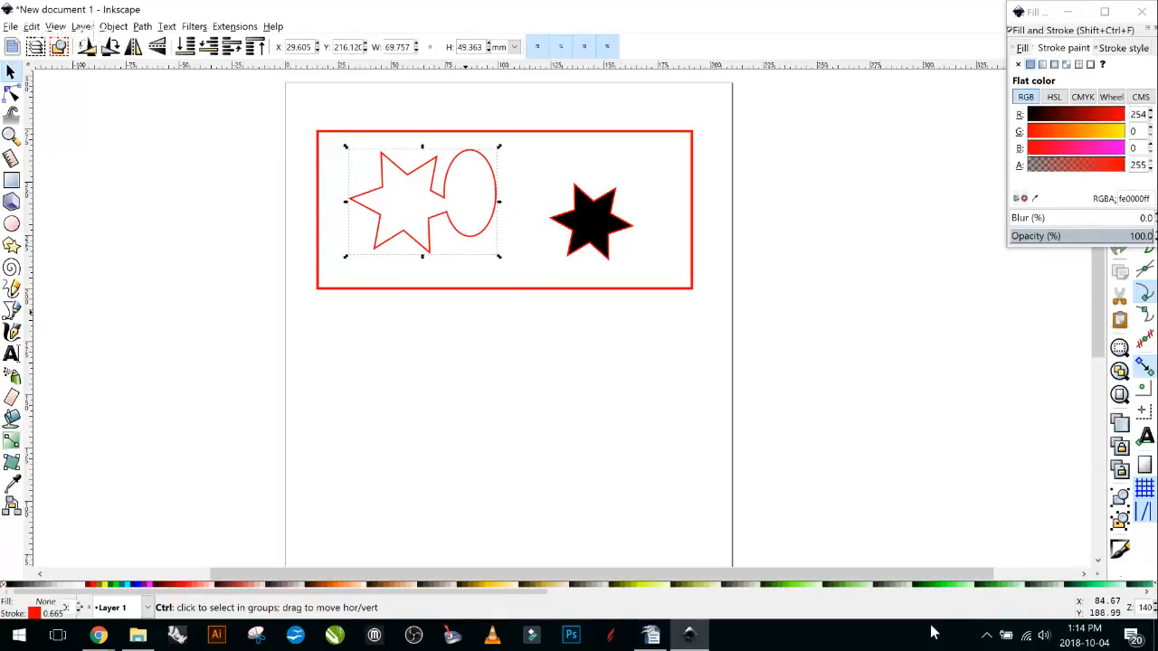
key("ctrl+z")
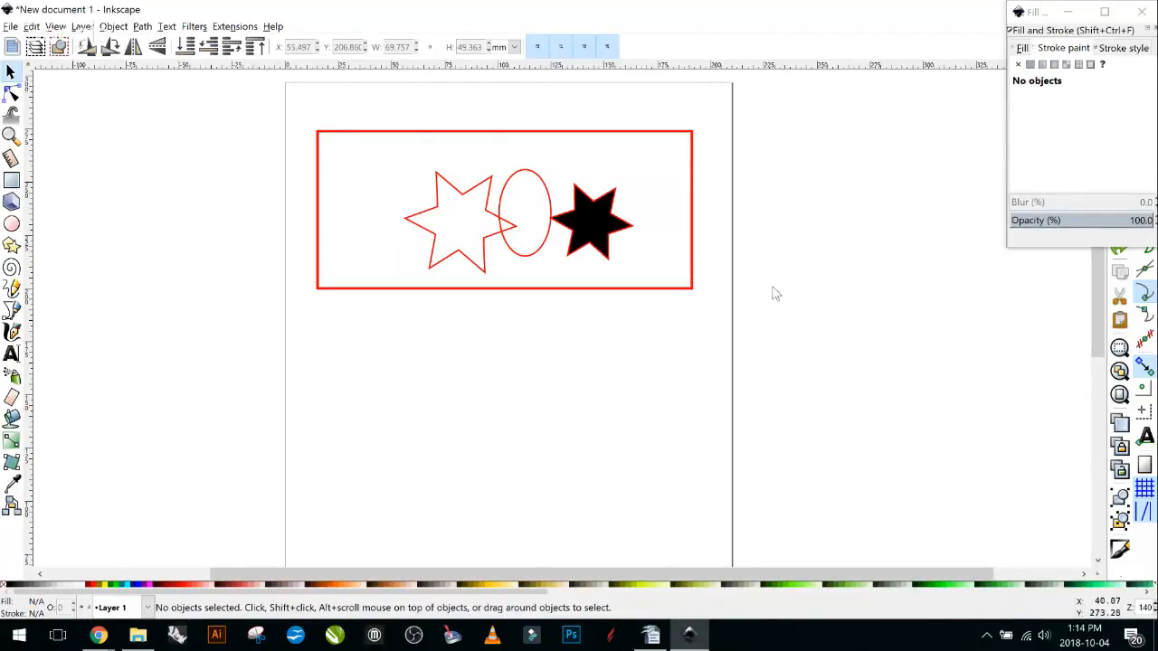
Apply Path > Difference to the star and ellipse, then shift the star toward the rectangle's left side.
left_click(489, 190)
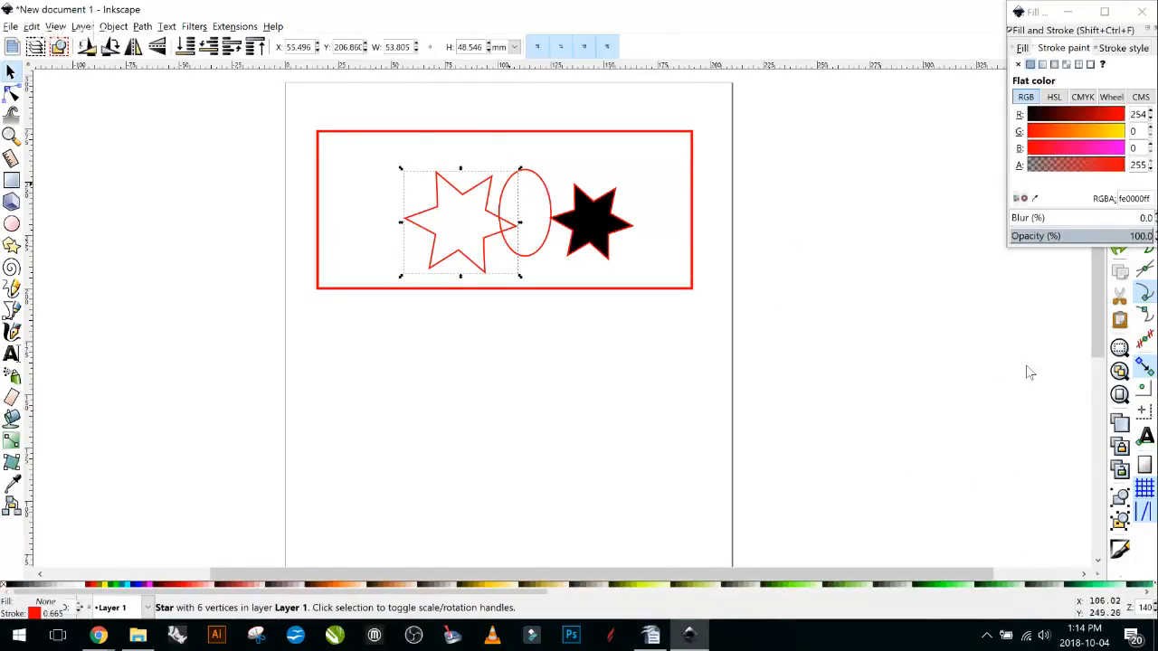
left_click(529, 172, "shift")
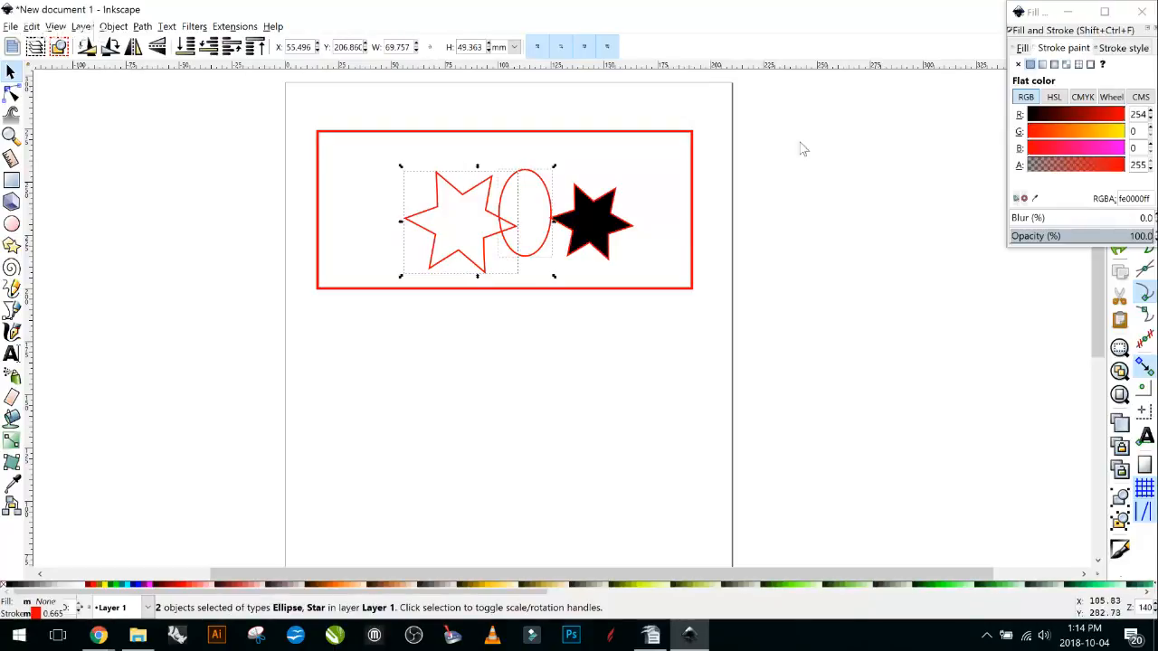
left_click(143, 26)
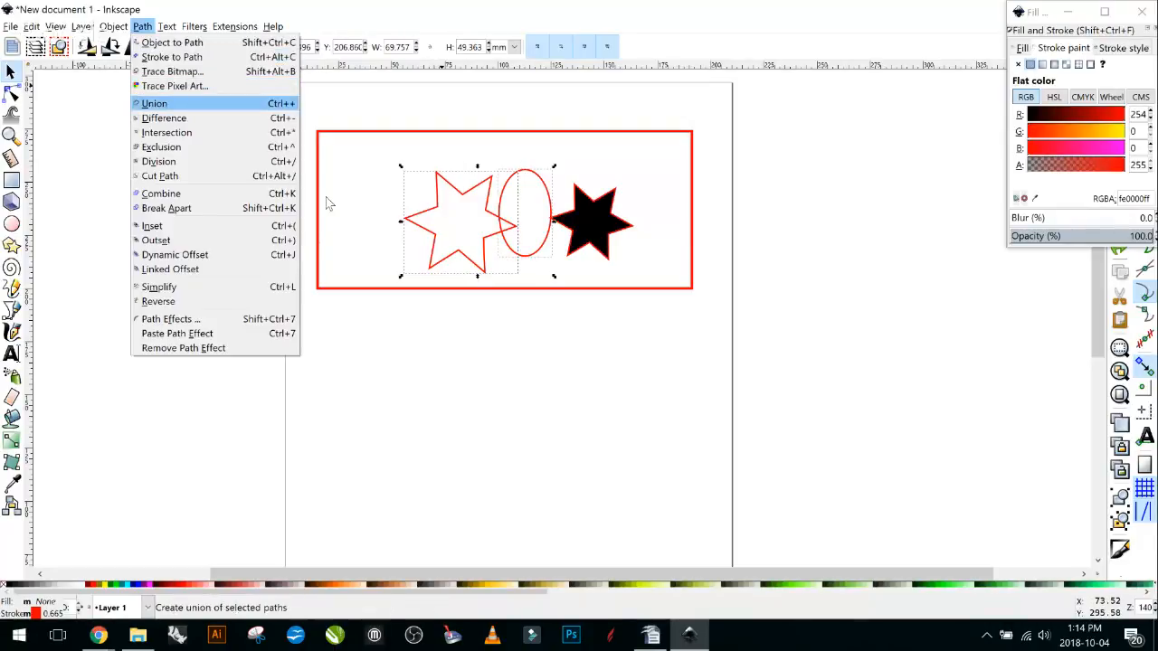
key("Return")
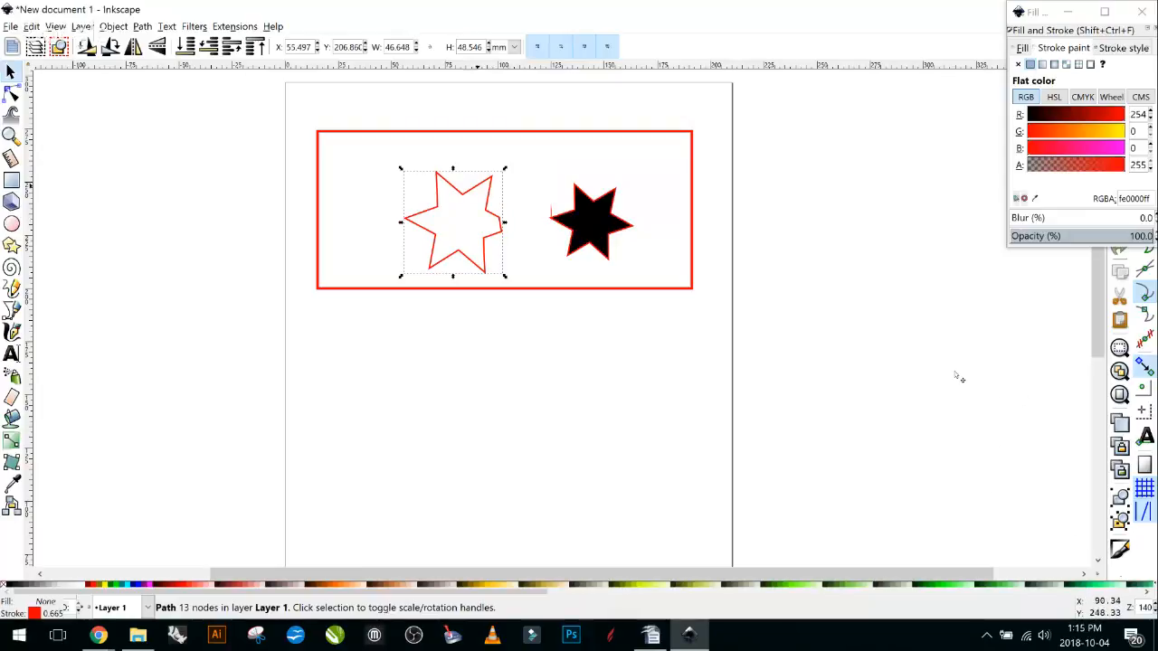
left_click_drag(477, 190, 424, 180)
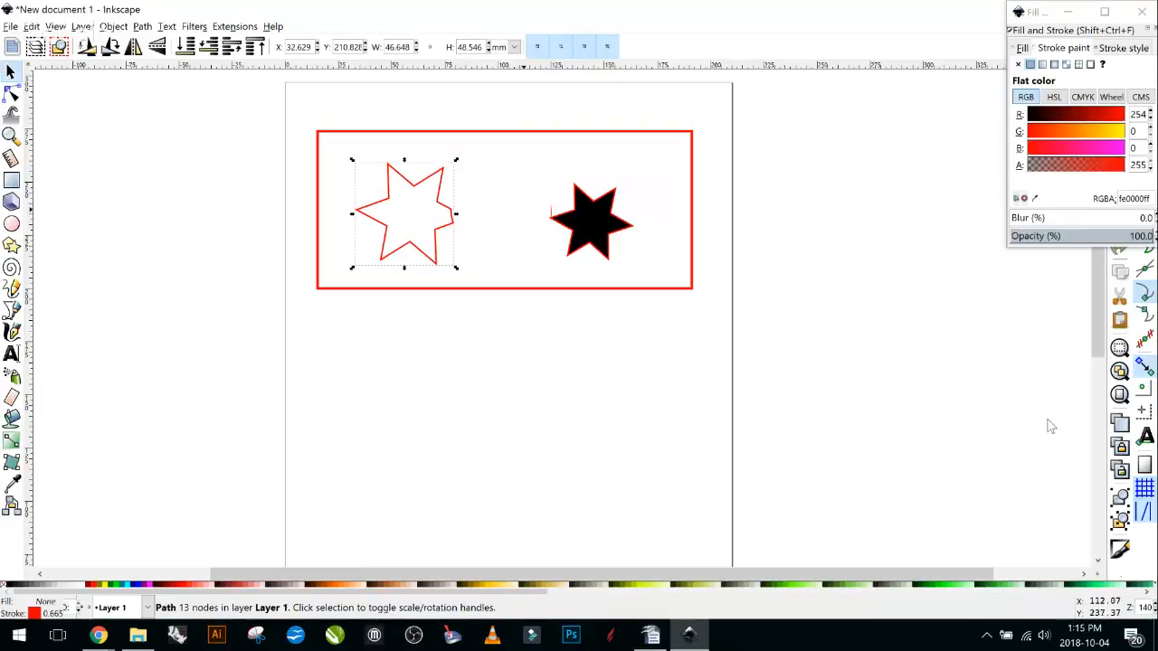
key("ctrl+z")
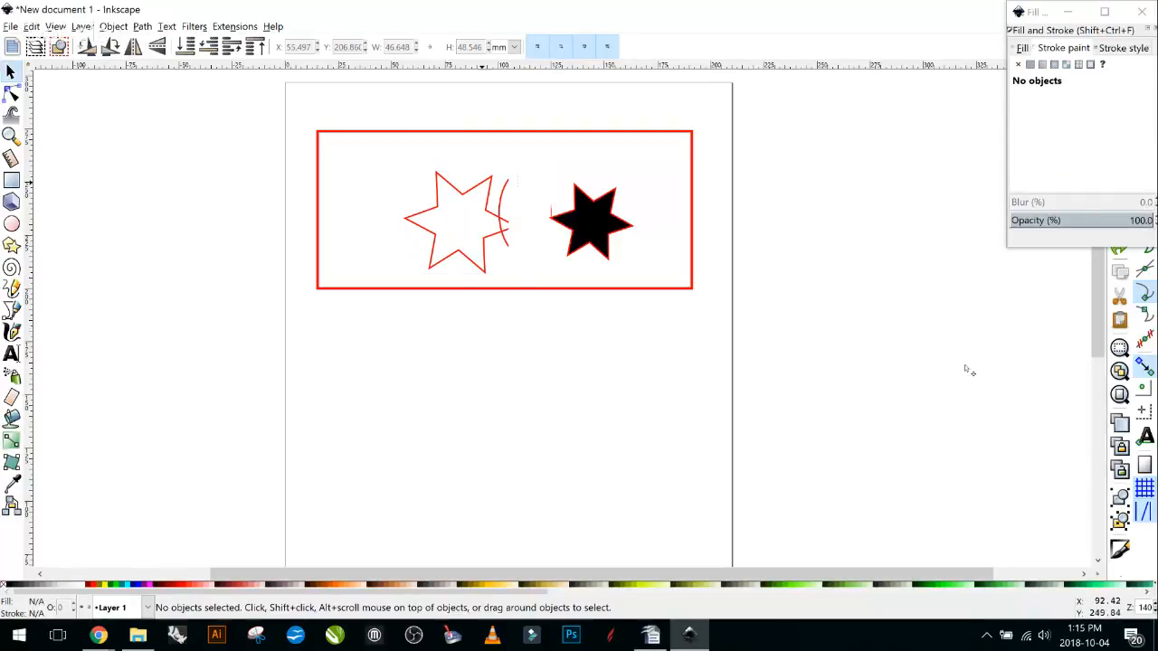
key("ctrl+shift+z")
Move the ellipse left so it overlaps the outlined star's right point.
key("Tab")
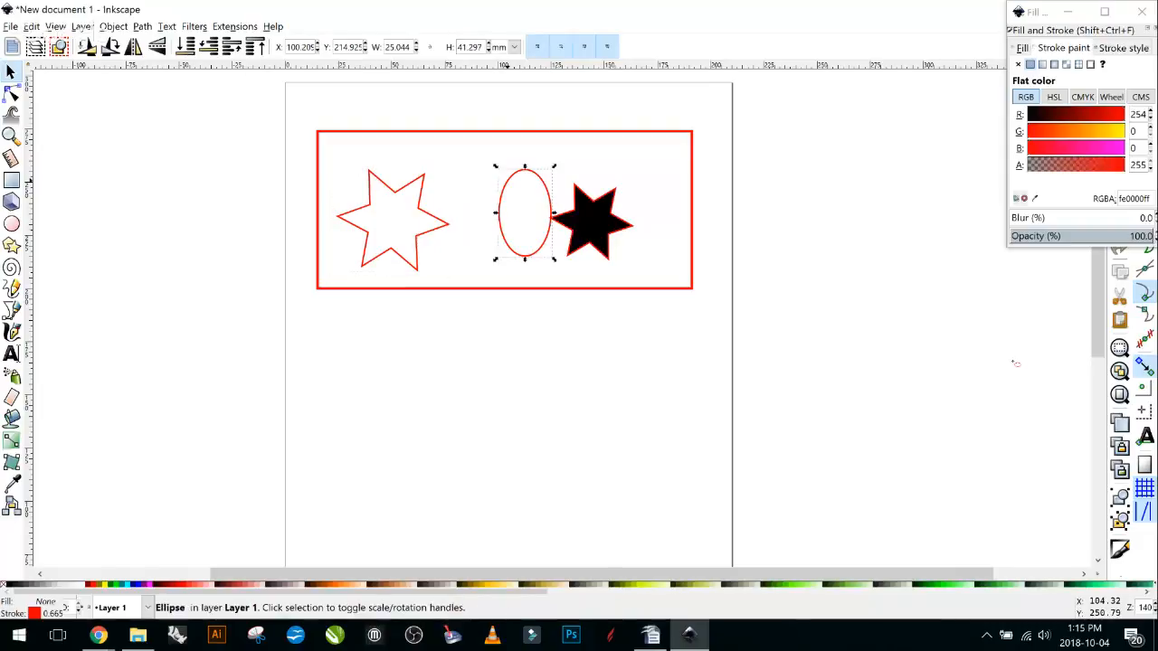
key("e")
left_click_drag(508, 184, 499, 182)
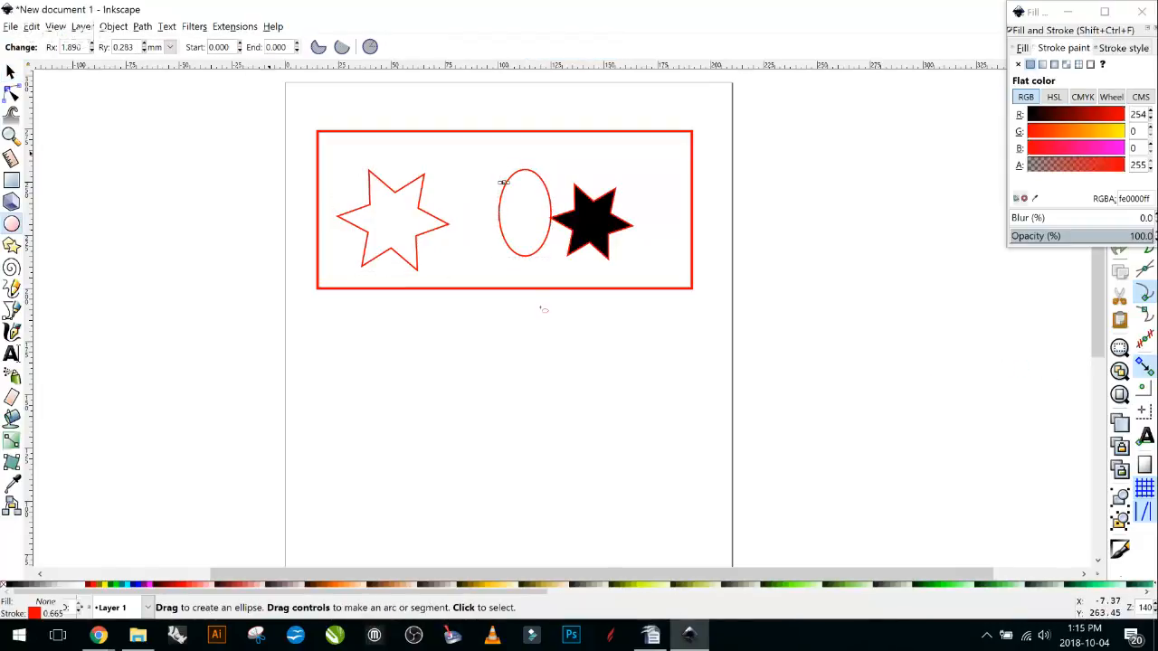
key("ctrl+z")
key("s")
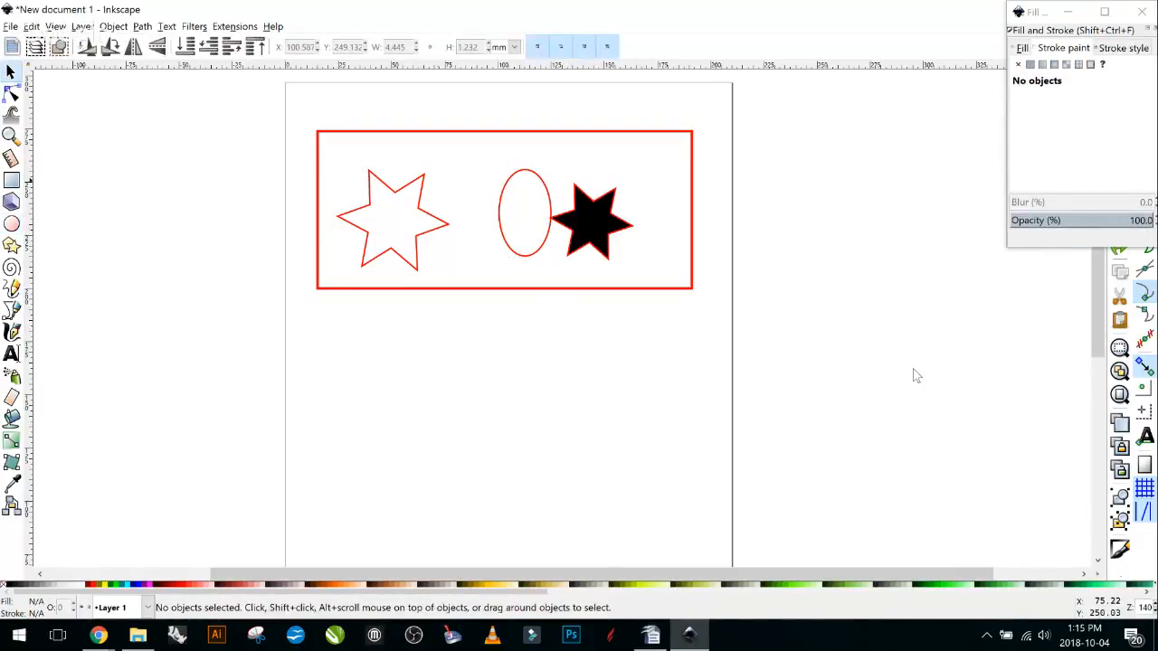
left_click_drag(505, 185, 443, 197)
left_click(490, 198)
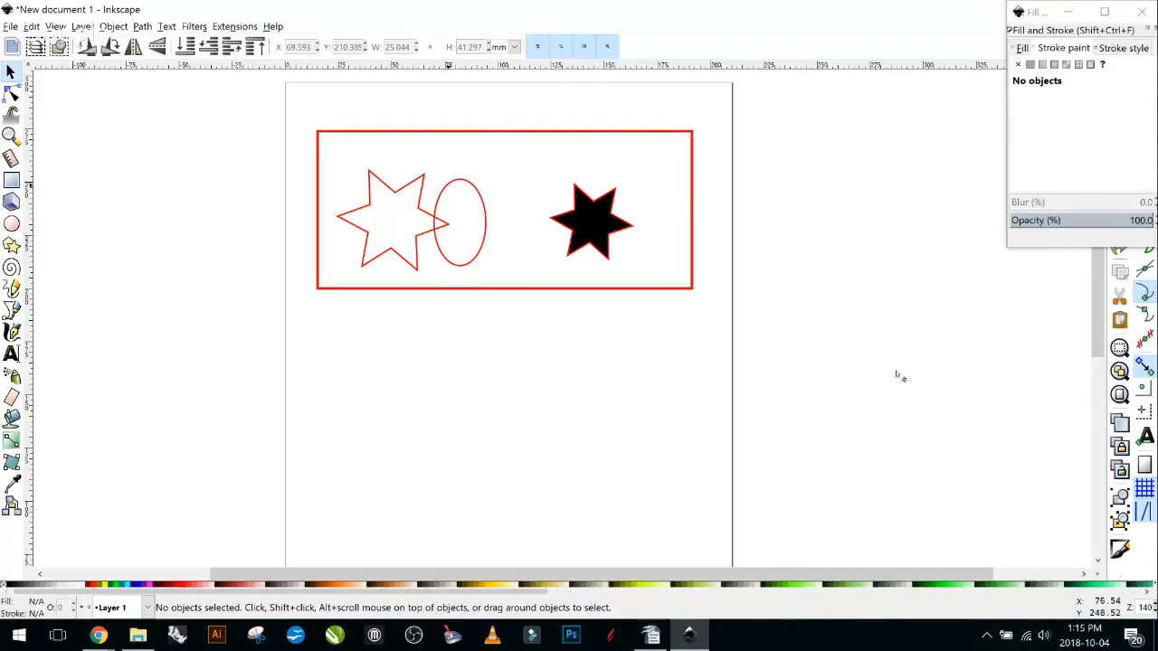
left_click(448, 185)
left_click(413, 184)
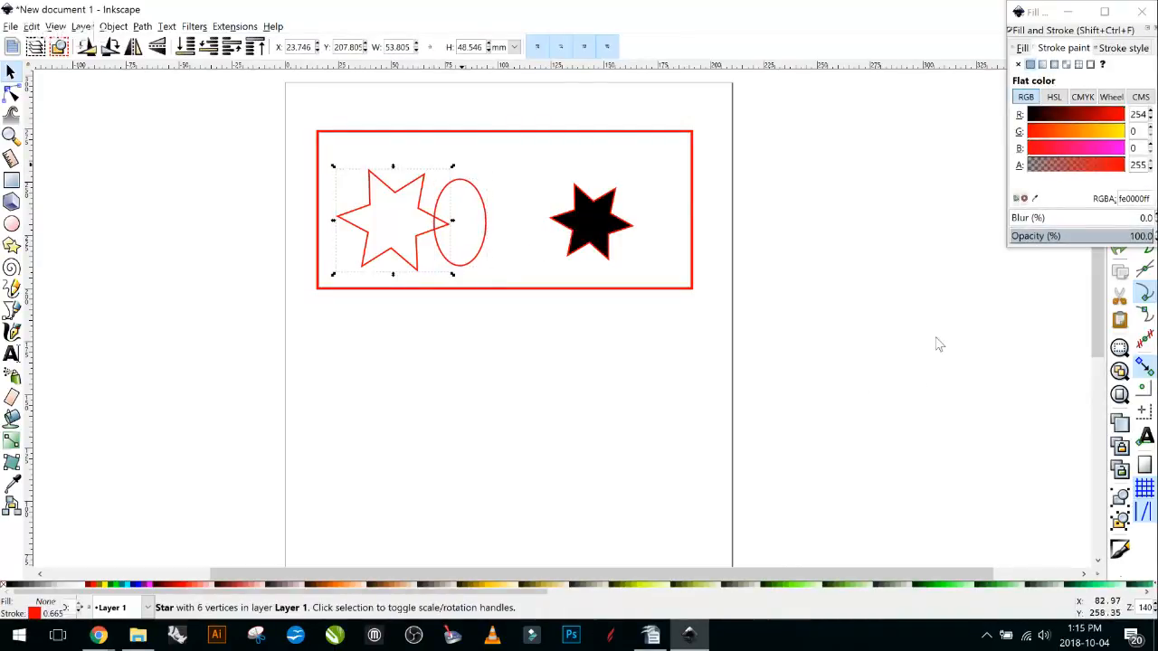
left_click(477, 188, "shift")
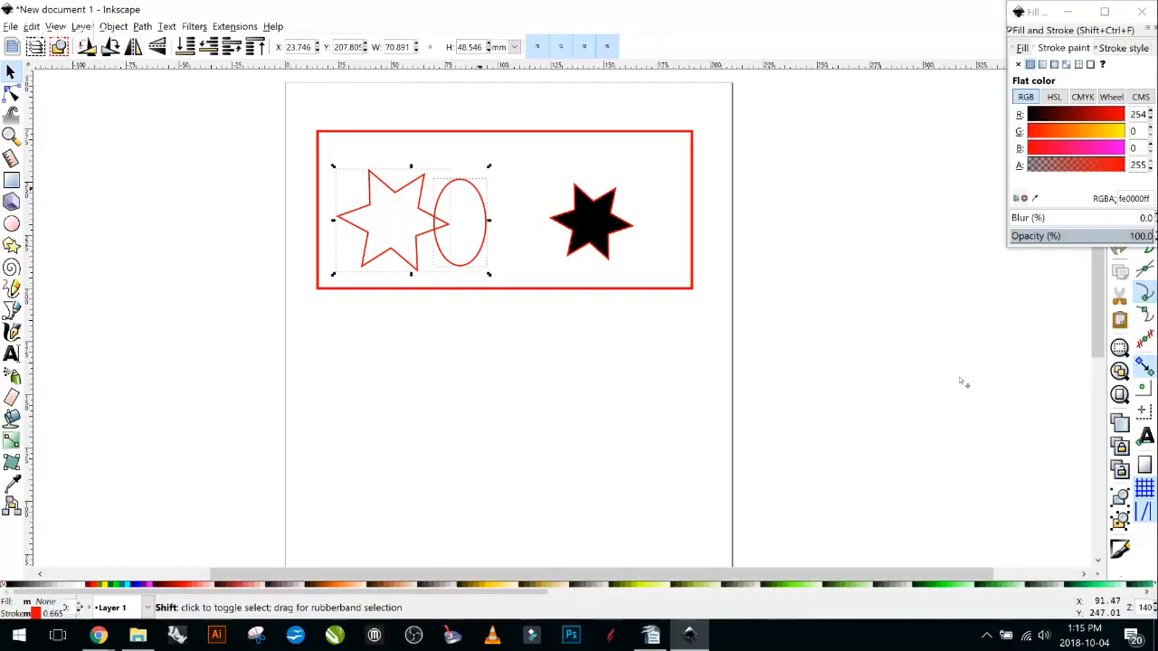
left_click(113, 27)
mouse_move(142, 26)
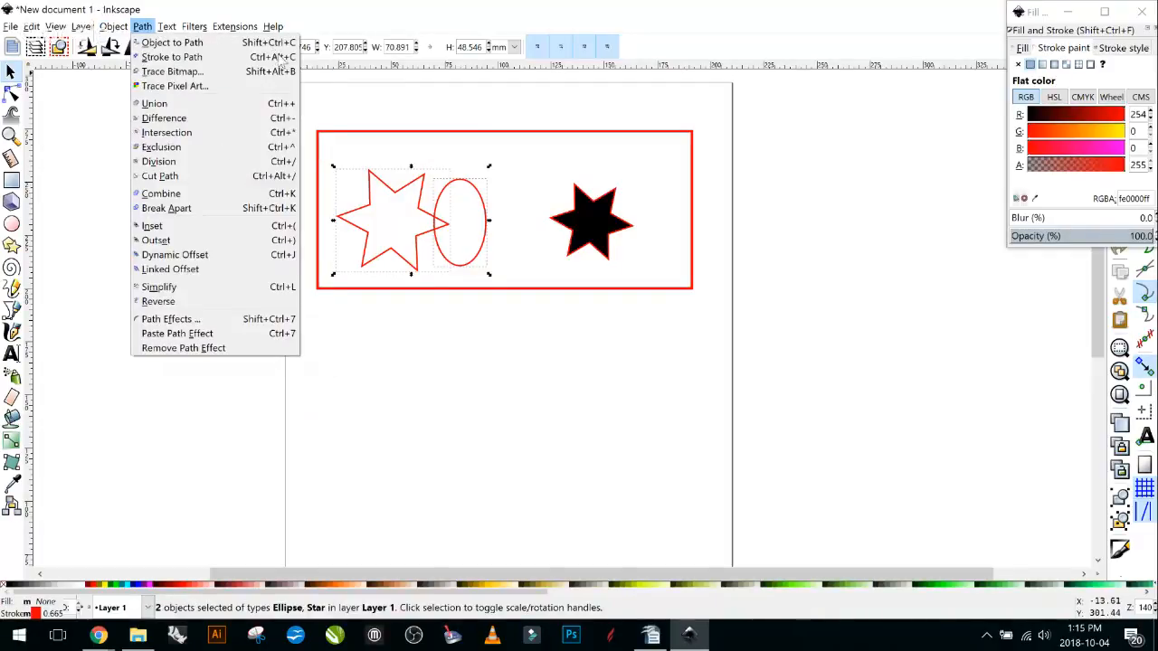
key("Up")
key("Up")
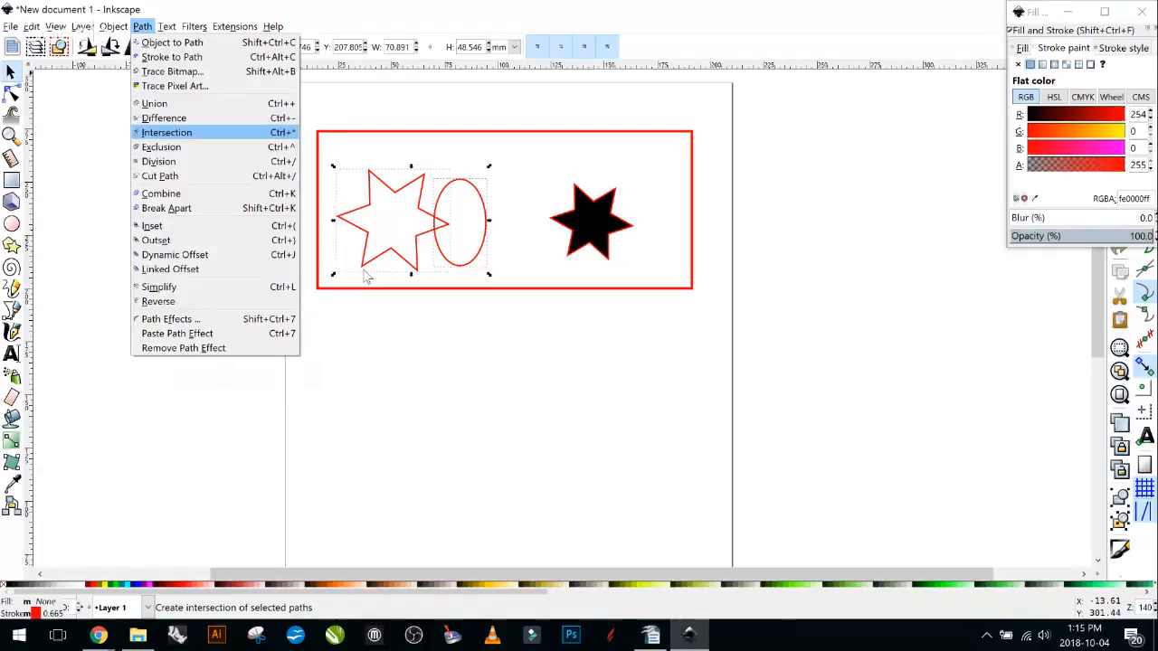
key("Return")
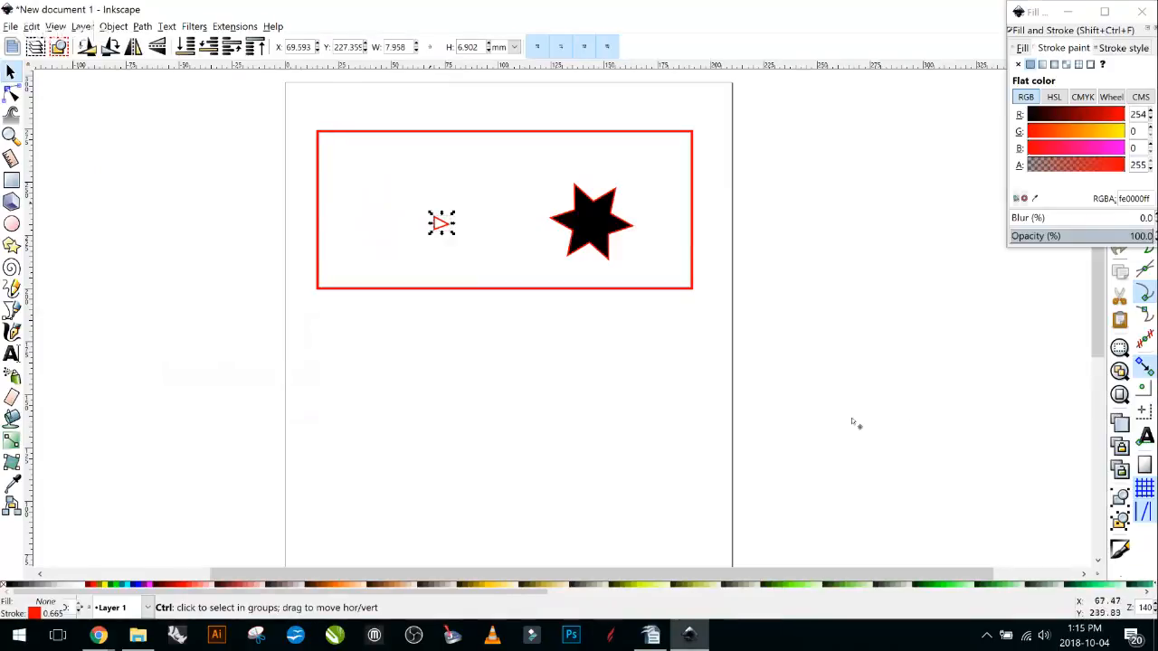
key("ctrl+z")
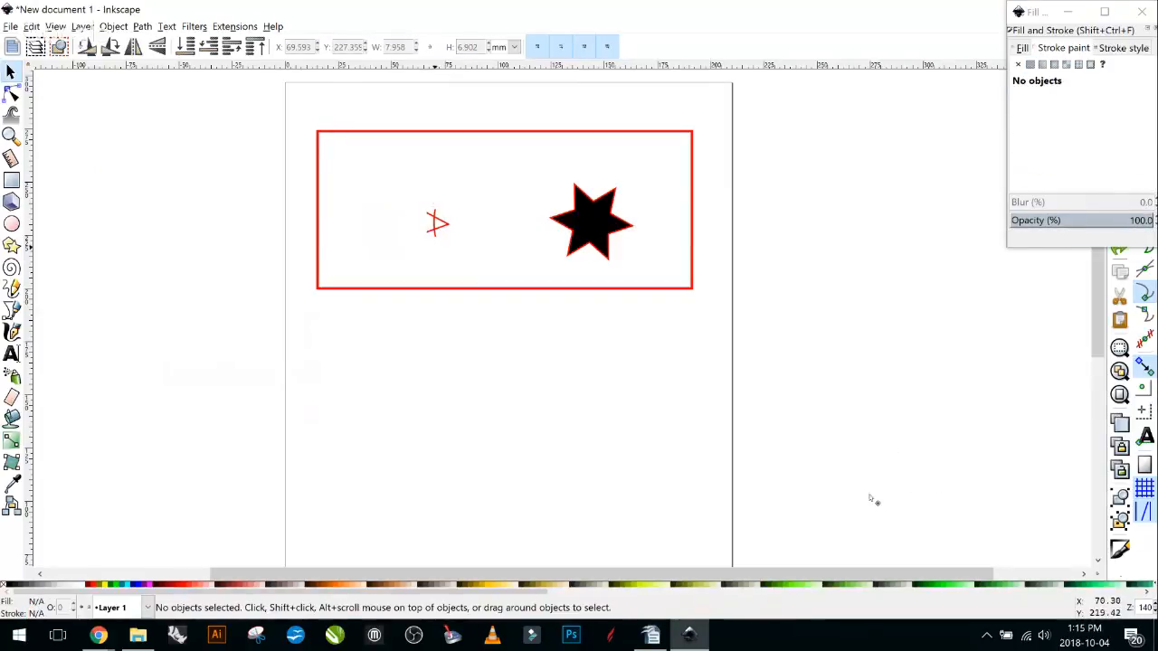
left_click(870, 469)
key("ctrl+z")
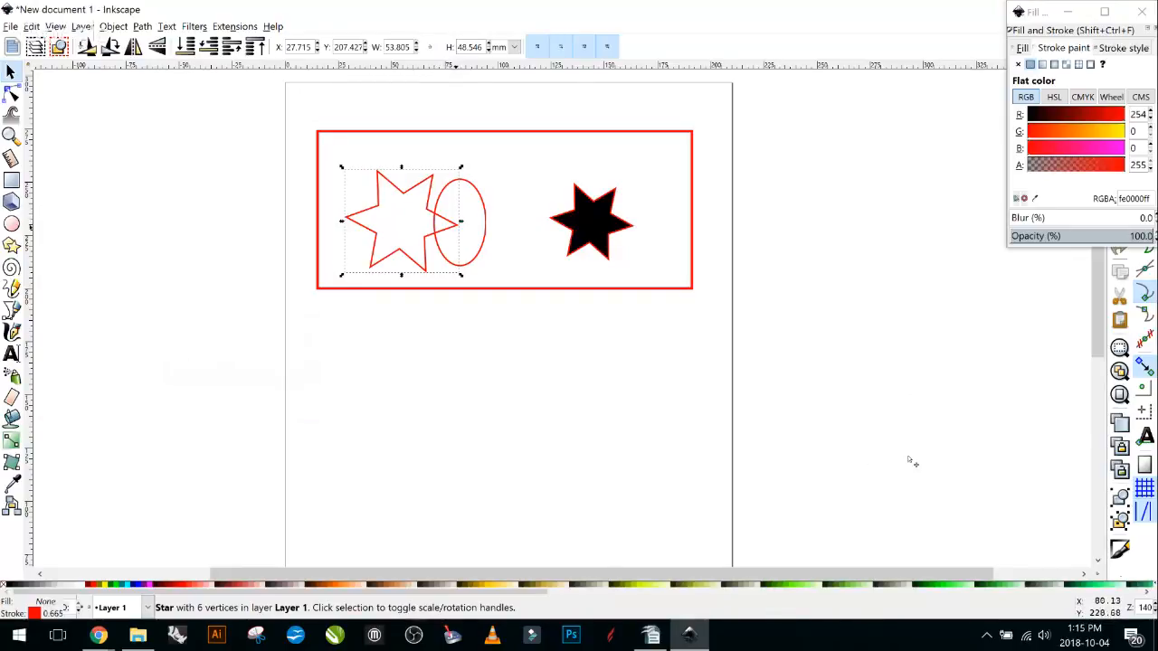
Box-select the star and ellipse and combine them with Path > Exclusion.
left_click(1022, 416)
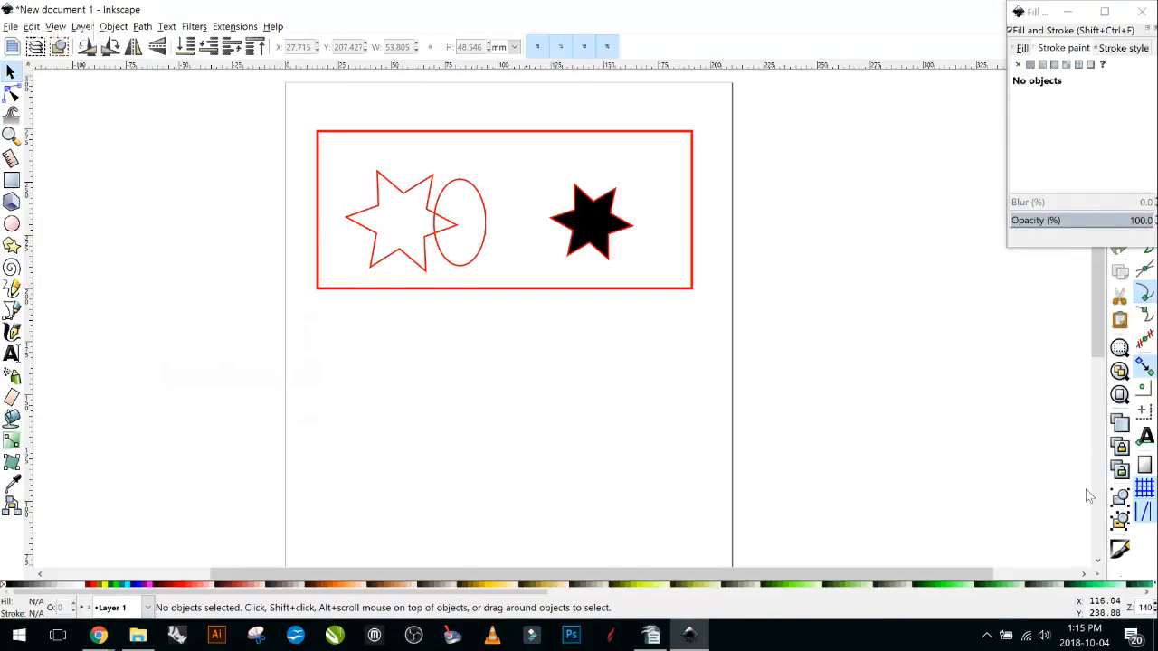
left_click_drag(517, 366, 331, 158)
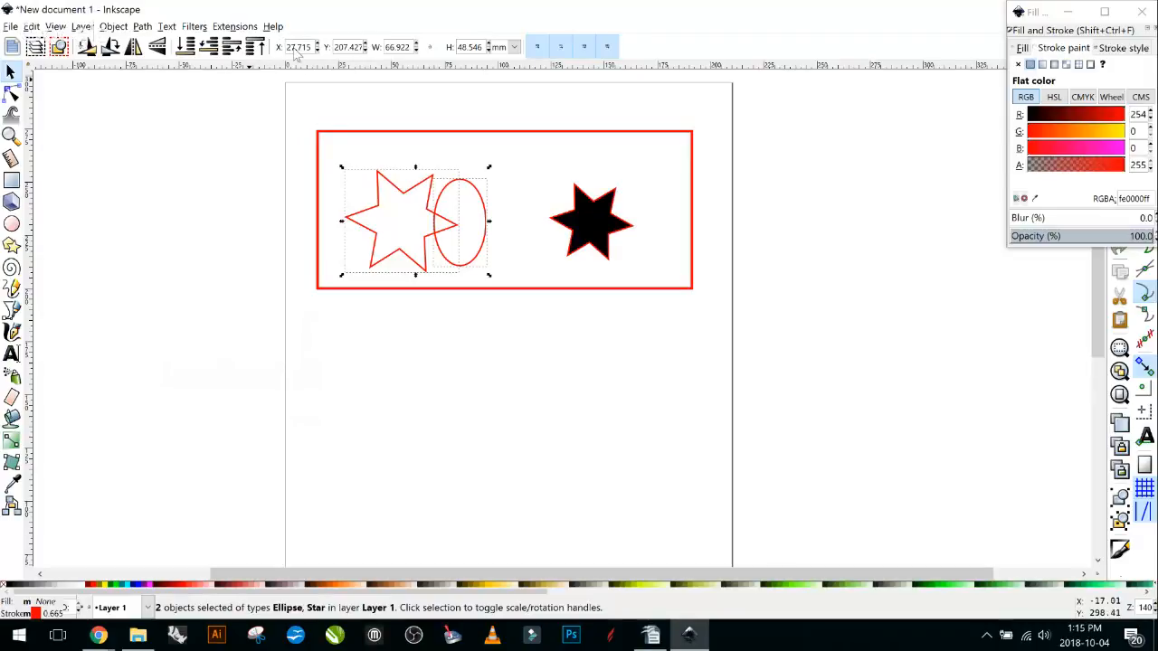
key("alt+p")
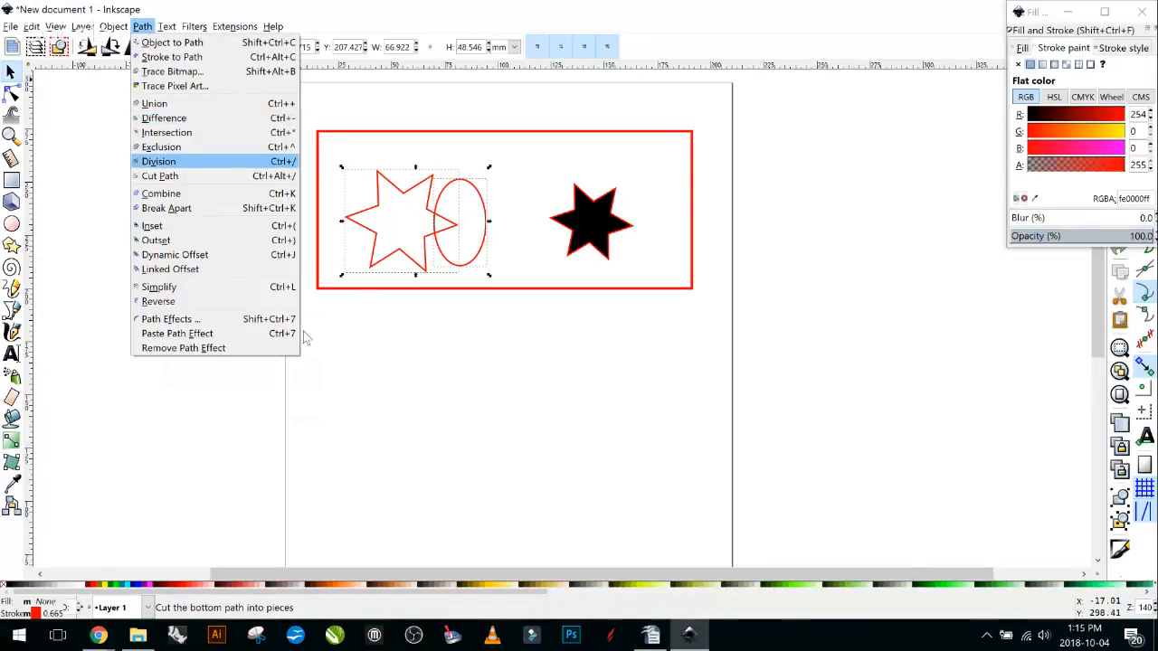
key("Up")
key("Return")
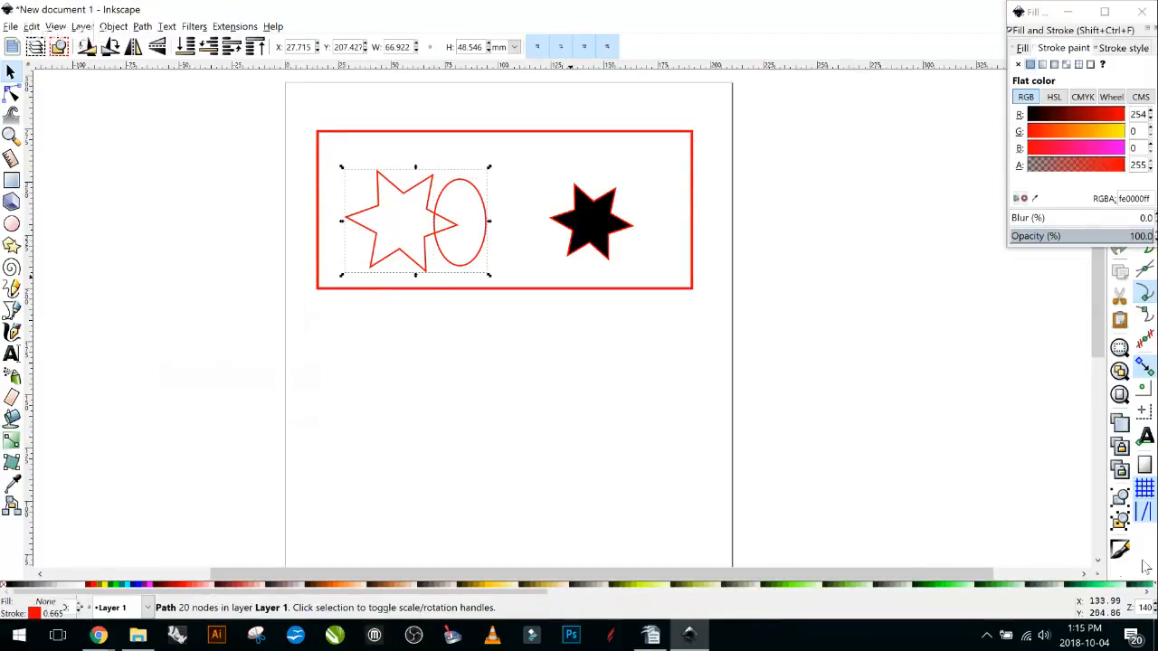
Drag the merged path right, then return it to its original overlapping spot.
left_click(474, 240)
left_click(478, 191)
mouse_move(478, 191)
left_mouse_down()
mouse_move(511, 190)
mouse_move(496, 175)
left_mouse_up()
left_click(503, 265)
left_click(495, 196)
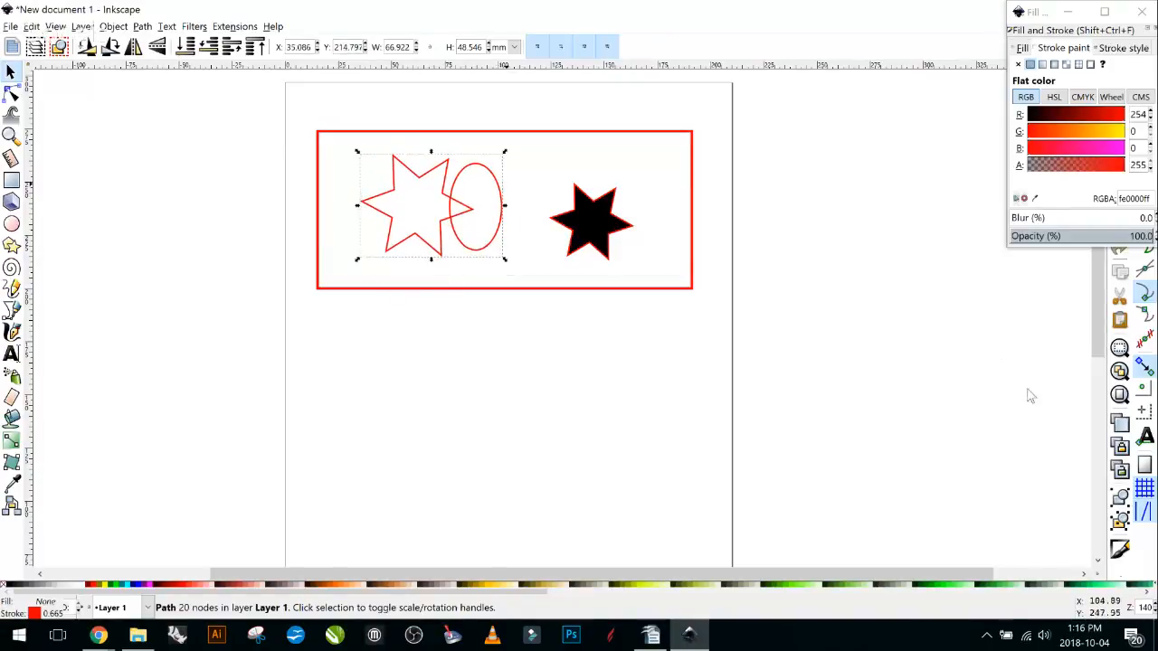
left_click(512, 194)
left_click(455, 206)
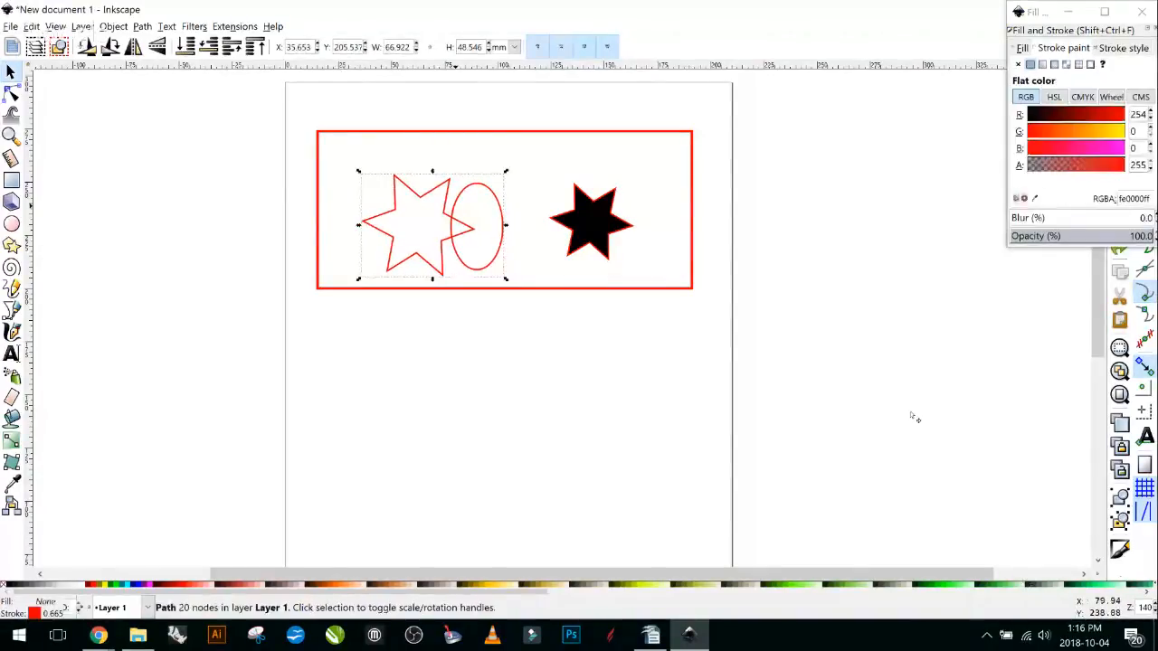
left_click_drag(469, 248, 454, 264)
left_click(456, 306)
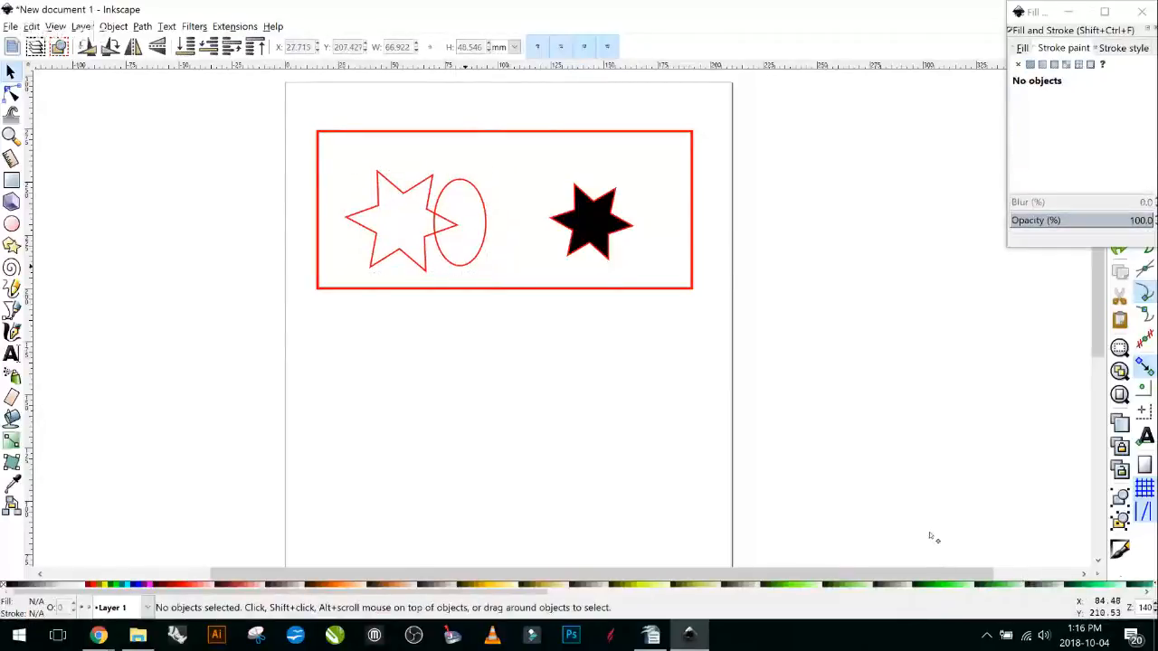
Select the ellipse and outlined star and apply Path > Division.
left_click(466, 268)
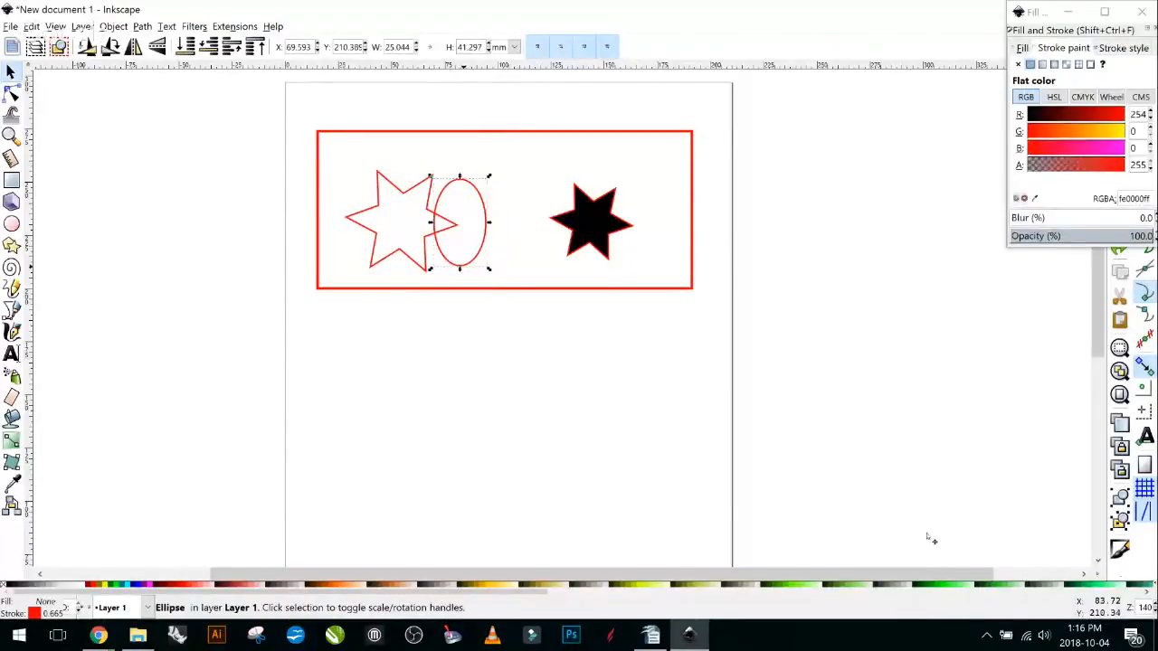
left_click(425, 242, "shift")
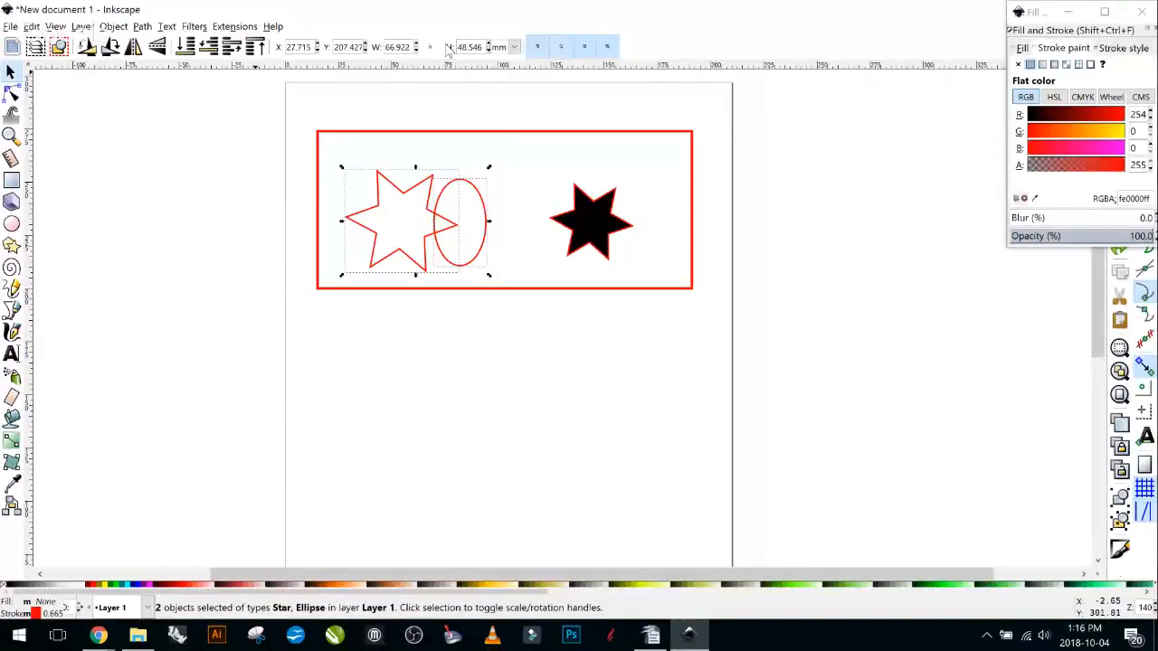
left_click(142, 27)
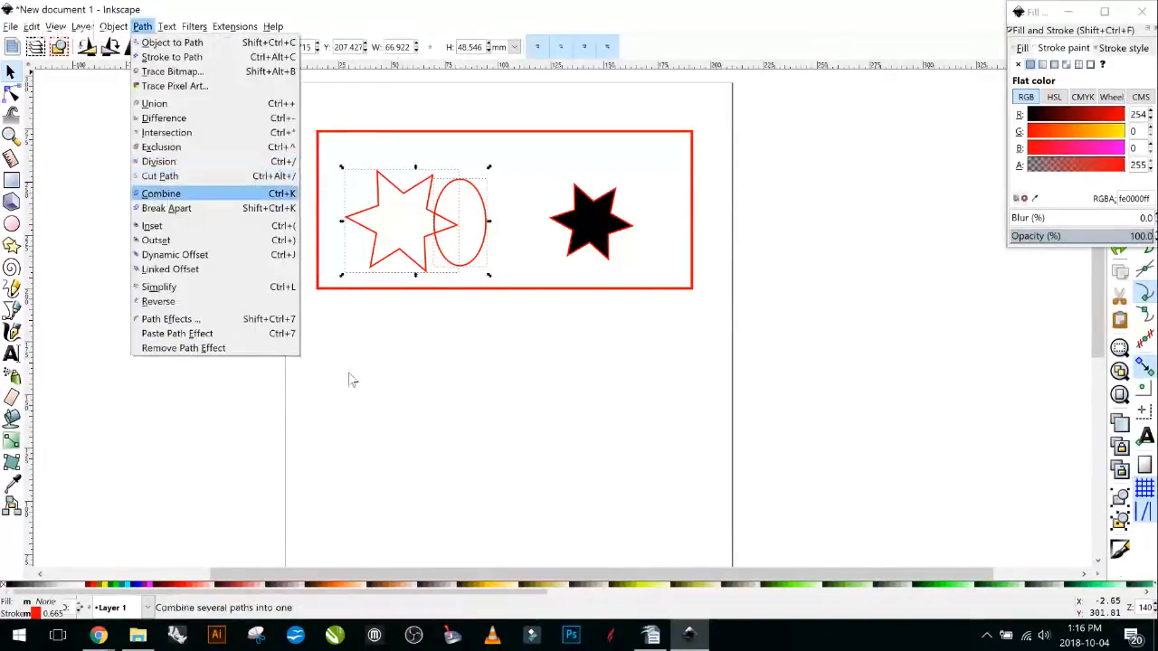
key("Up")
key("Up")
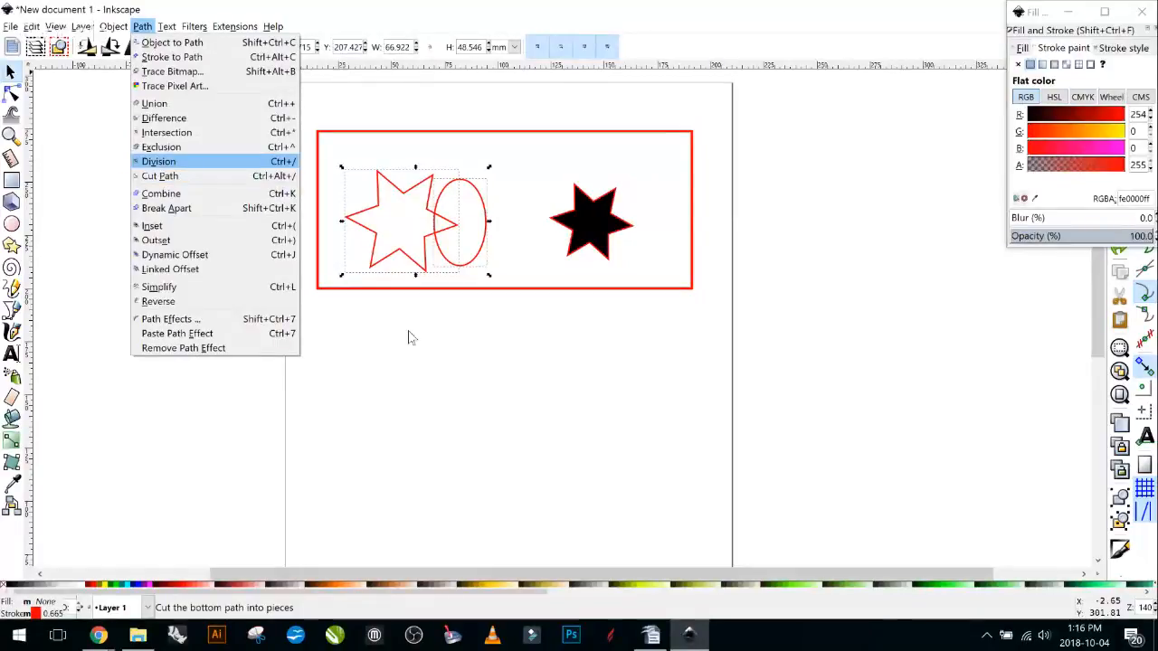
left_click(204, 163)
Pull the star's cut-off tip piece aside, then undo that move.
left_click(449, 226)
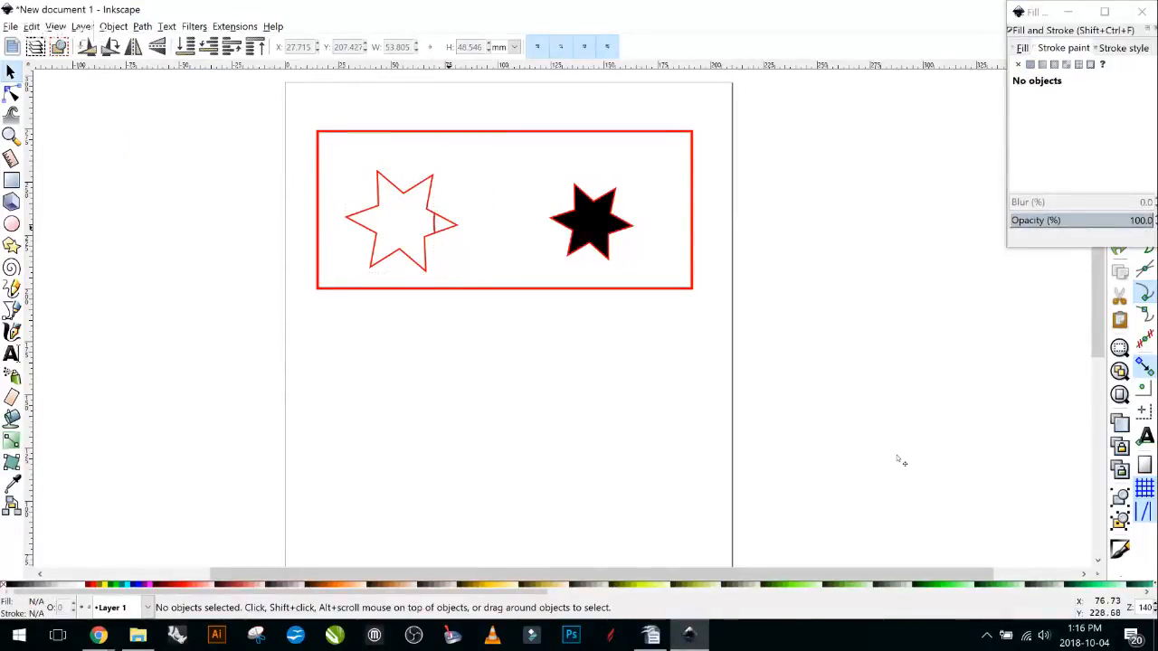
left_click(451, 230)
left_click_drag(451, 231, 473, 225)
key("ctrl")
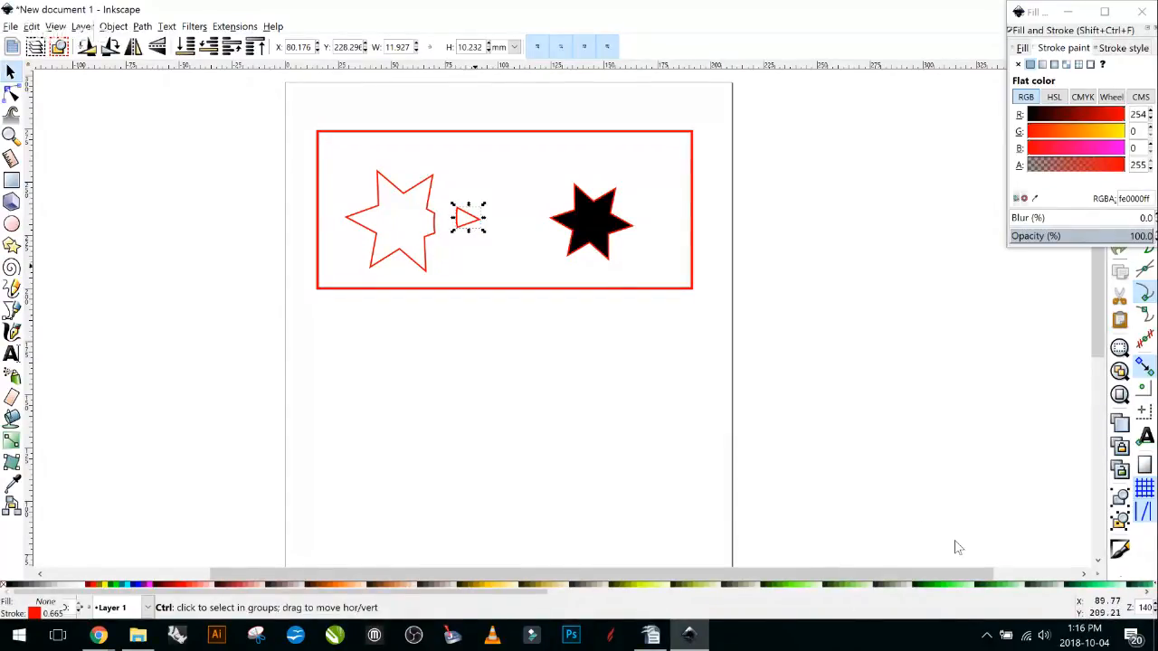
key("ctrl+z")
key("ctrl+z")
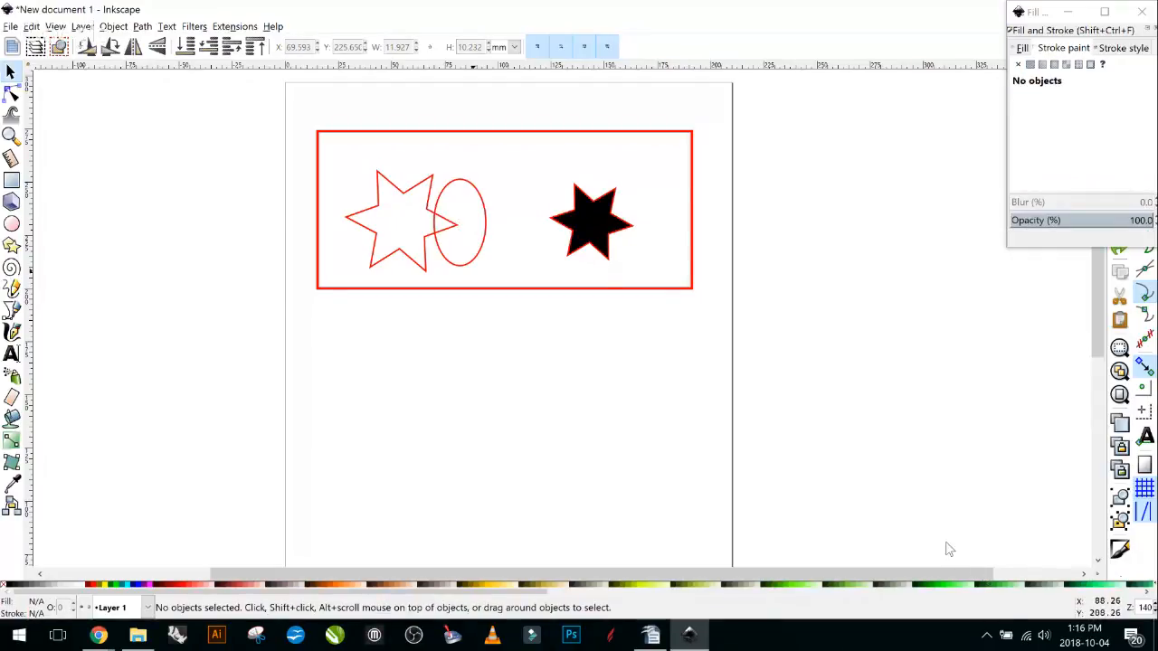
Select the ellipse and the outlined star and apply Path > Cut Path.
left_click(465, 266)
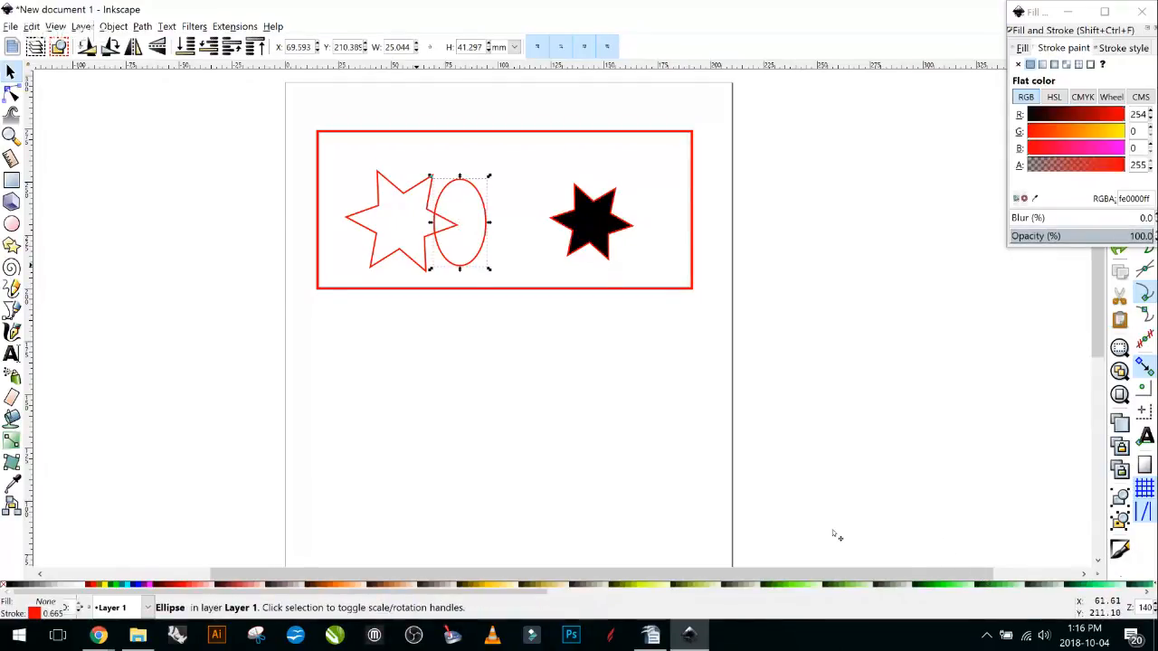
left_click(416, 264, "shift")
left_click(142, 26)
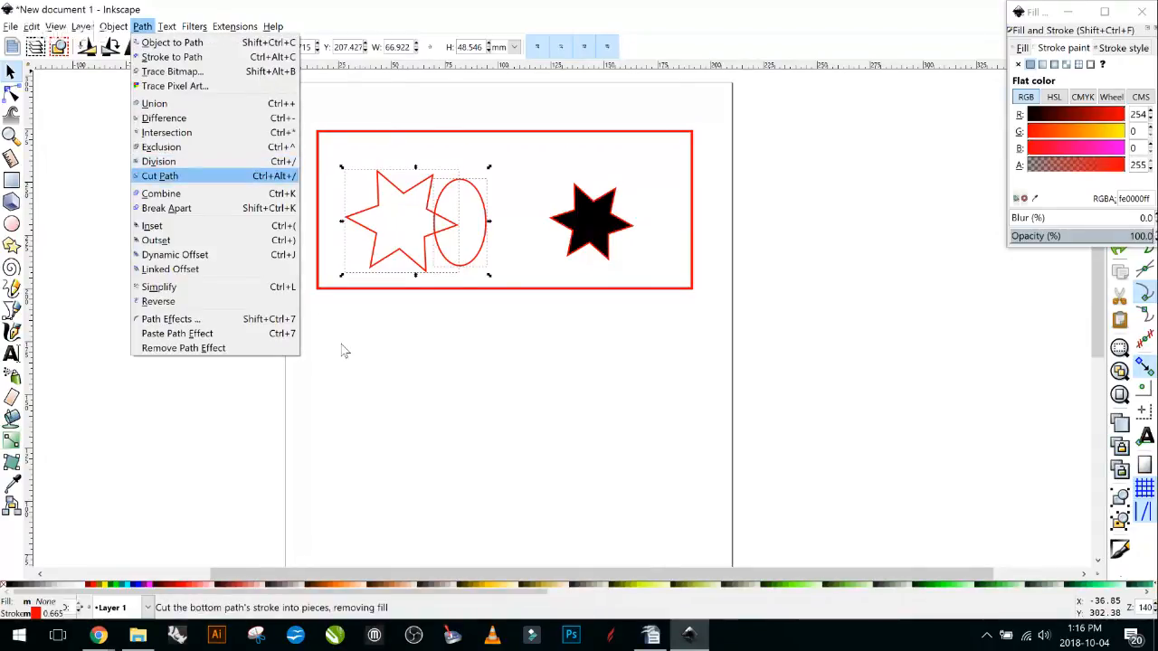
left_click(161, 175)
Drag the cut star tip to the right to check it is separate, then undo the move.
left_click(502, 400)
left_click(442, 230)
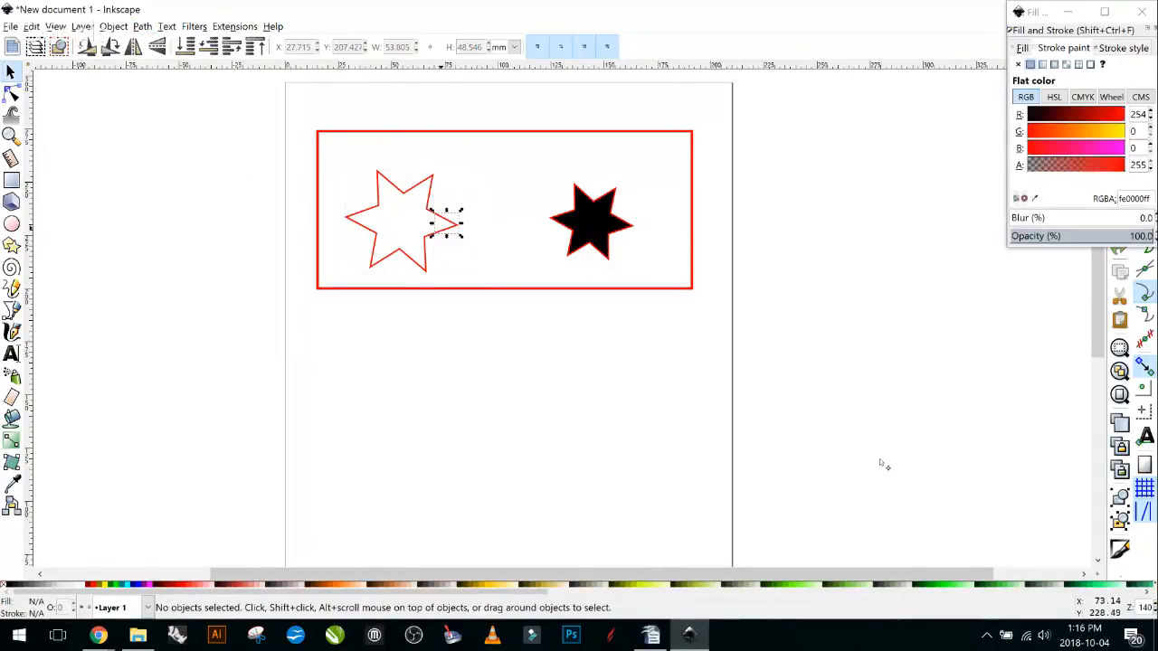
left_click_drag(443, 231, 461, 231)
left_click(881, 458)
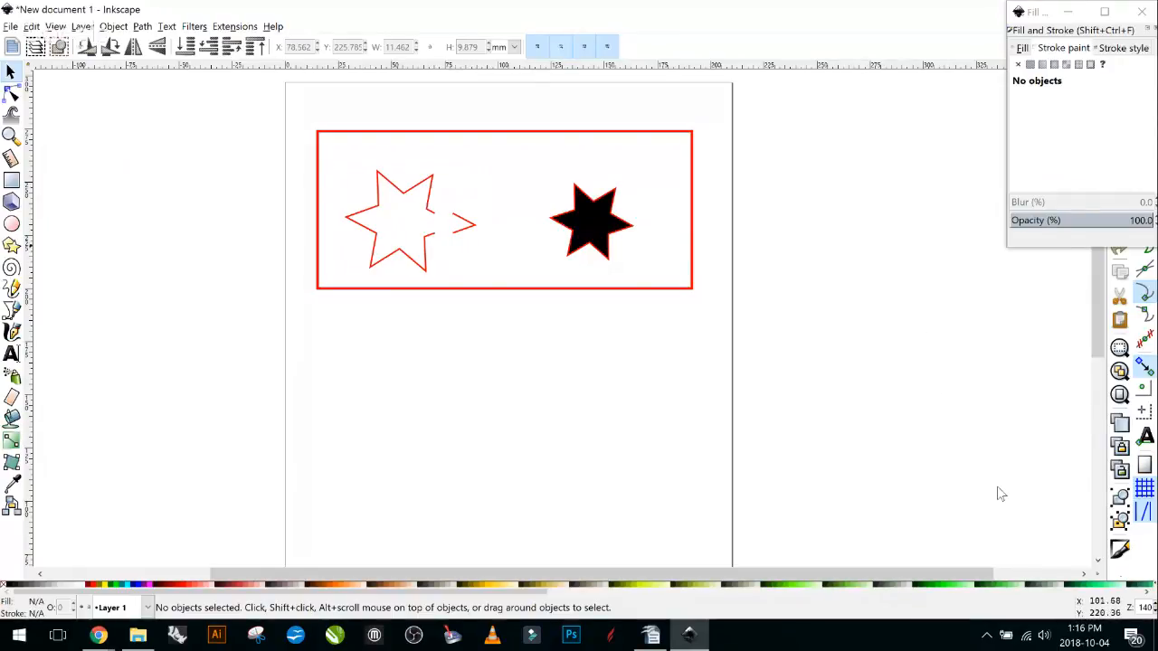
key("ctrl+z")
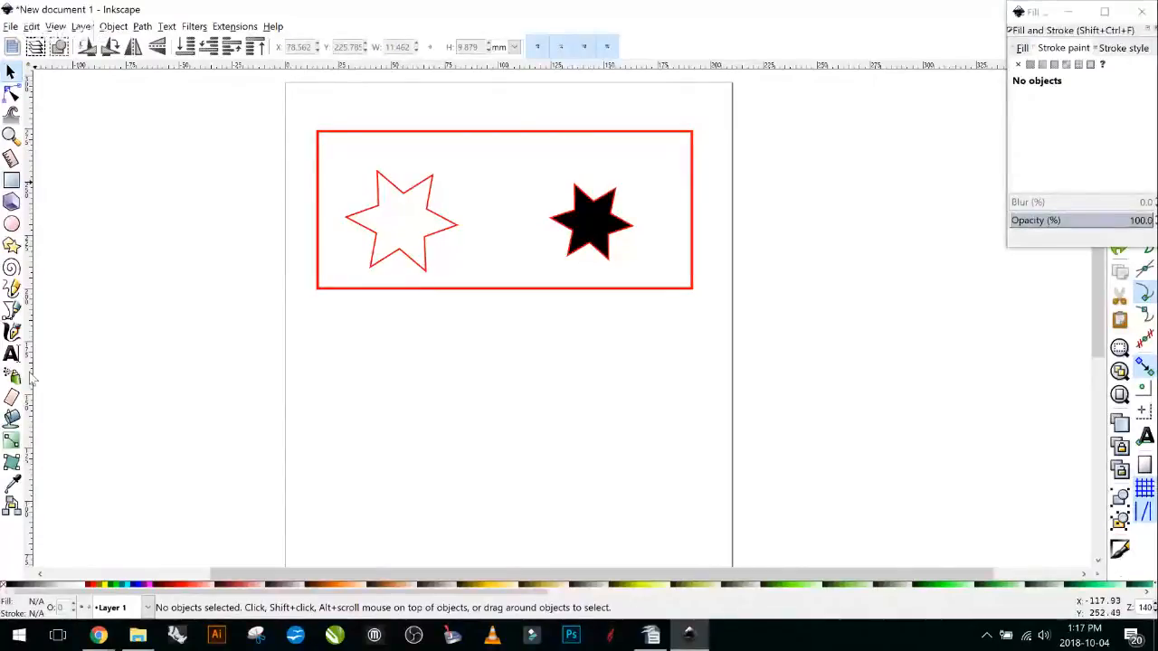
Draw a small rectangle across the red frame's top edge.
key("r")
mouse_move(439, 101)
left_mouse_down()
mouse_move(465, 151)
mouse_move(633, 150)
mouse_move(609, 155)
left_mouse_up()
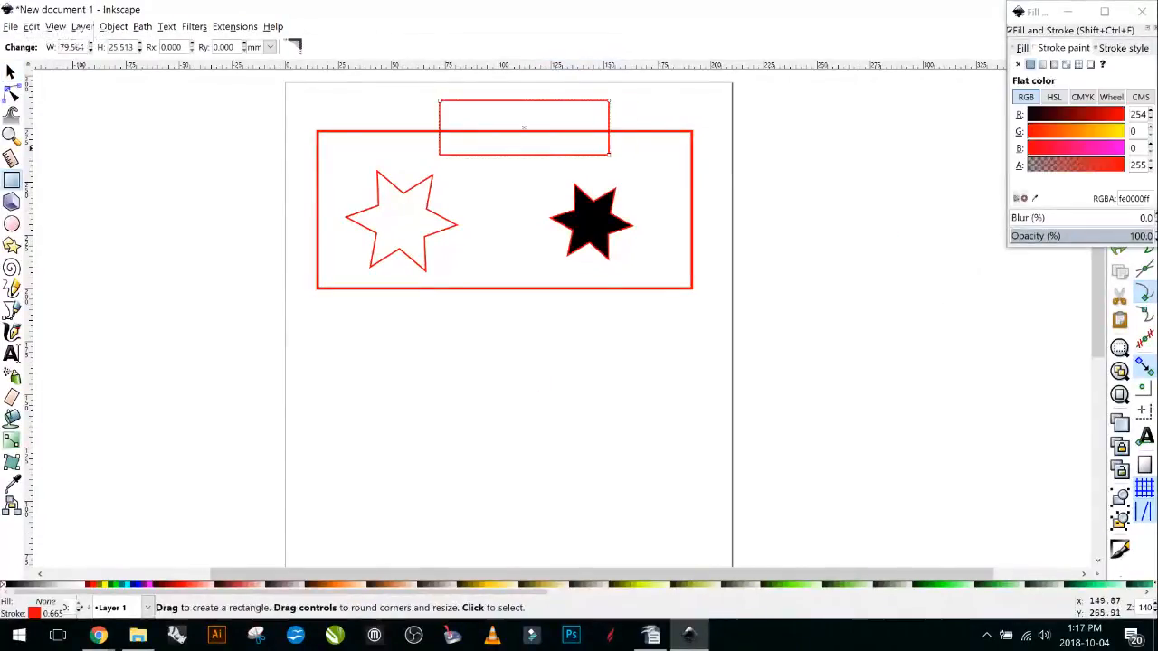
left_click(11, 71)
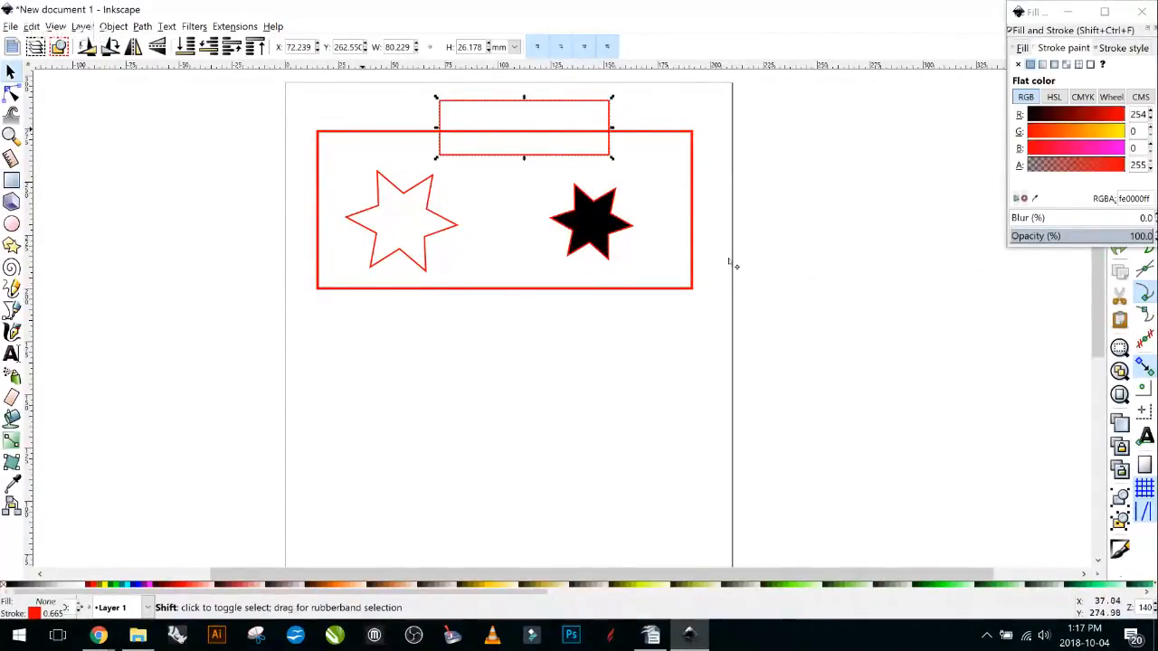
Cut the frame's outline with the small rectangle, then undo and deselect.
left_click(369, 131, "shift")
left_click(144, 27)
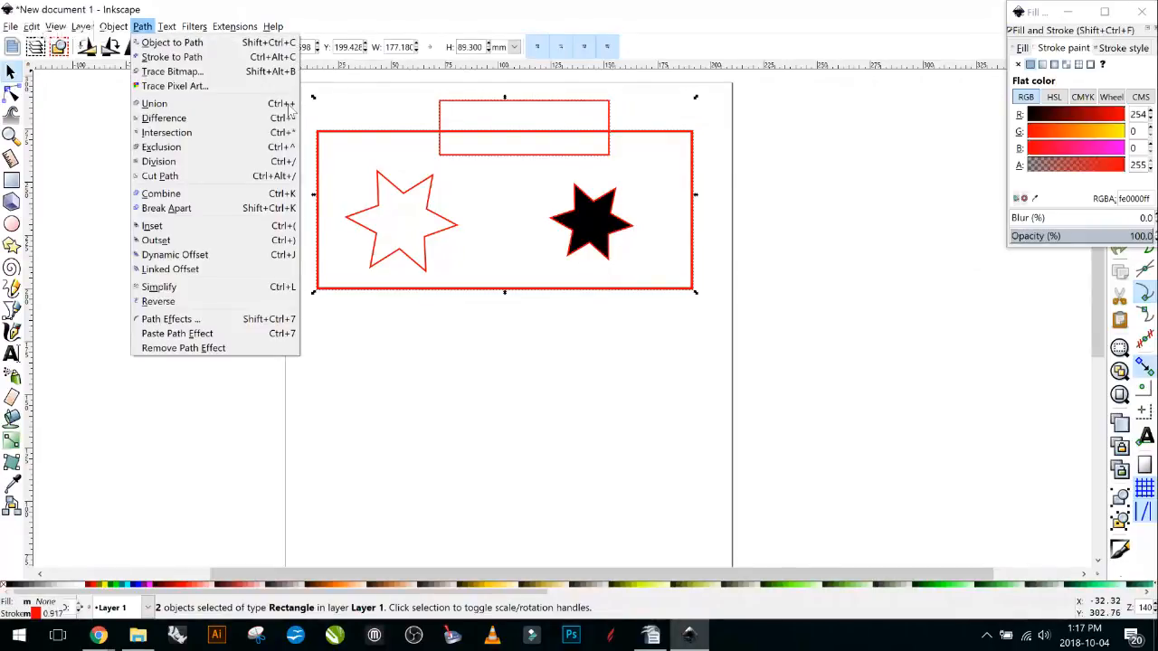
left_click(159, 176)
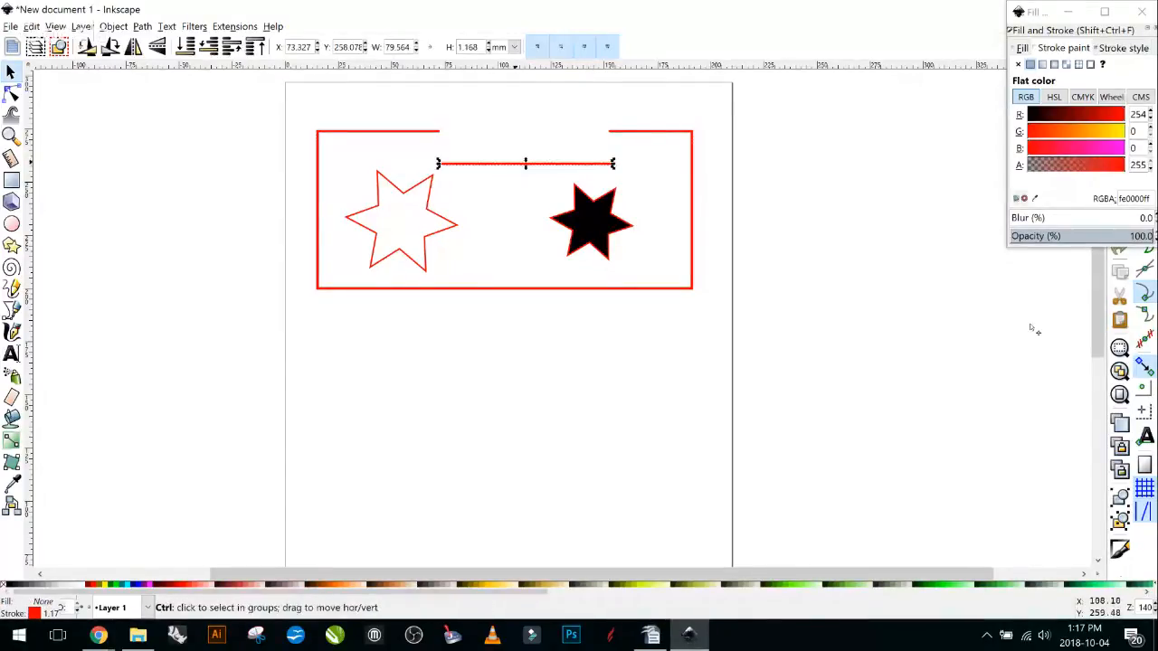
key("ctrl+z")
key("Escape")
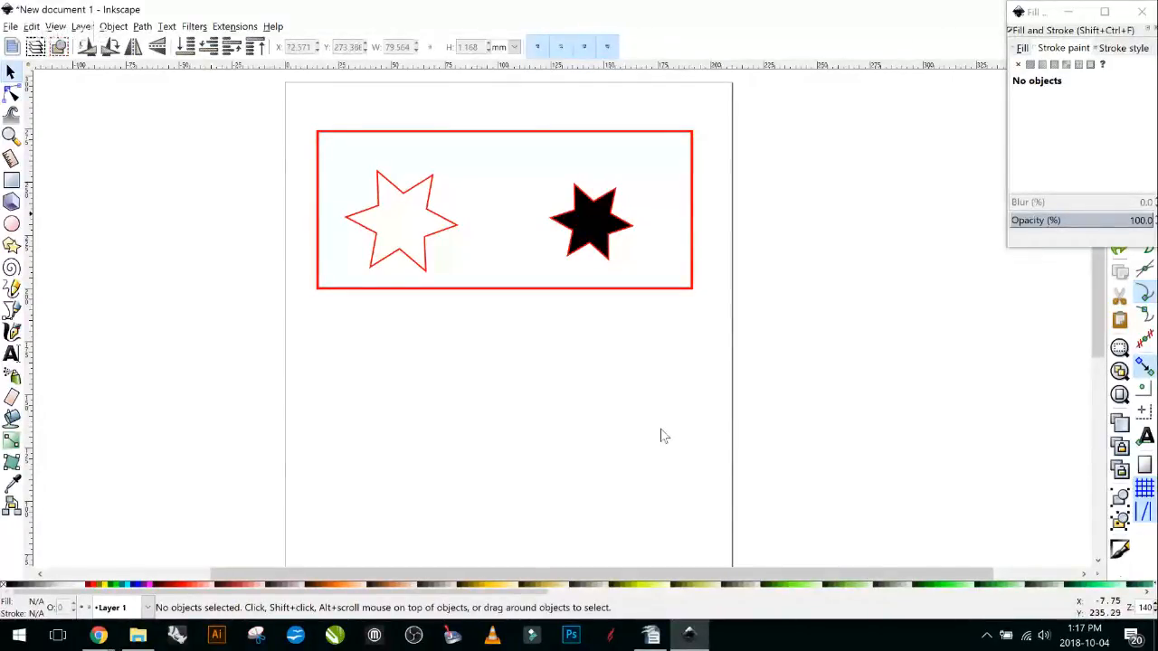
Undo twice to restore the red ellipse, move it over the black star's left point, and select both.
key("ctrl+z")
key("ctrl+z")
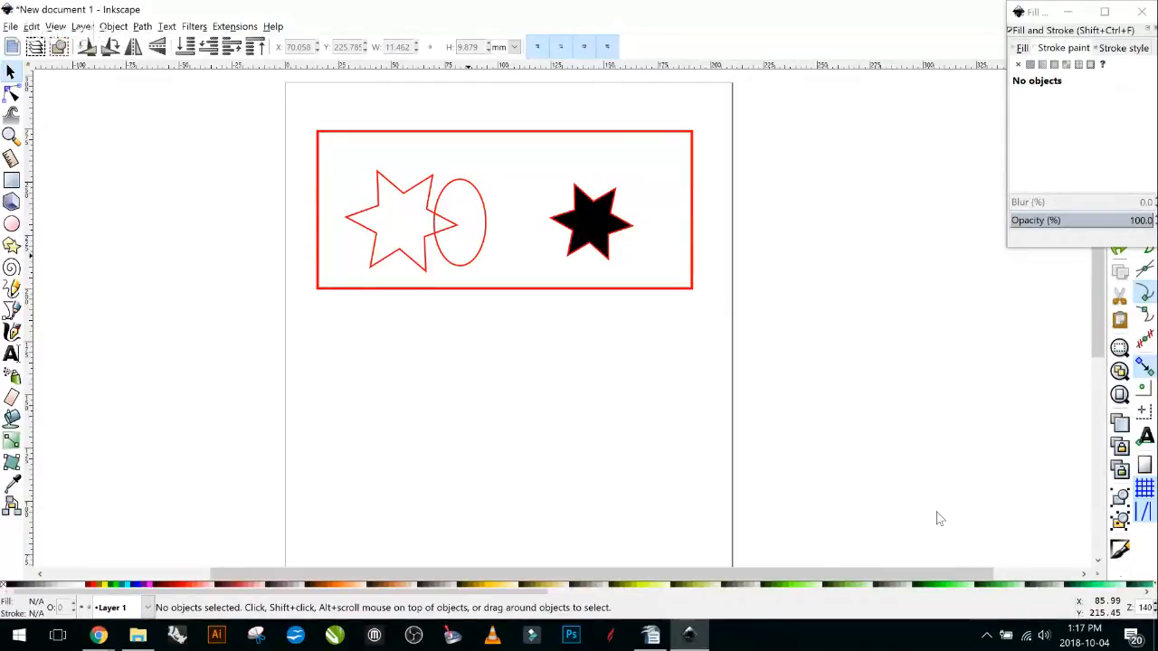
key("ctrl+z")
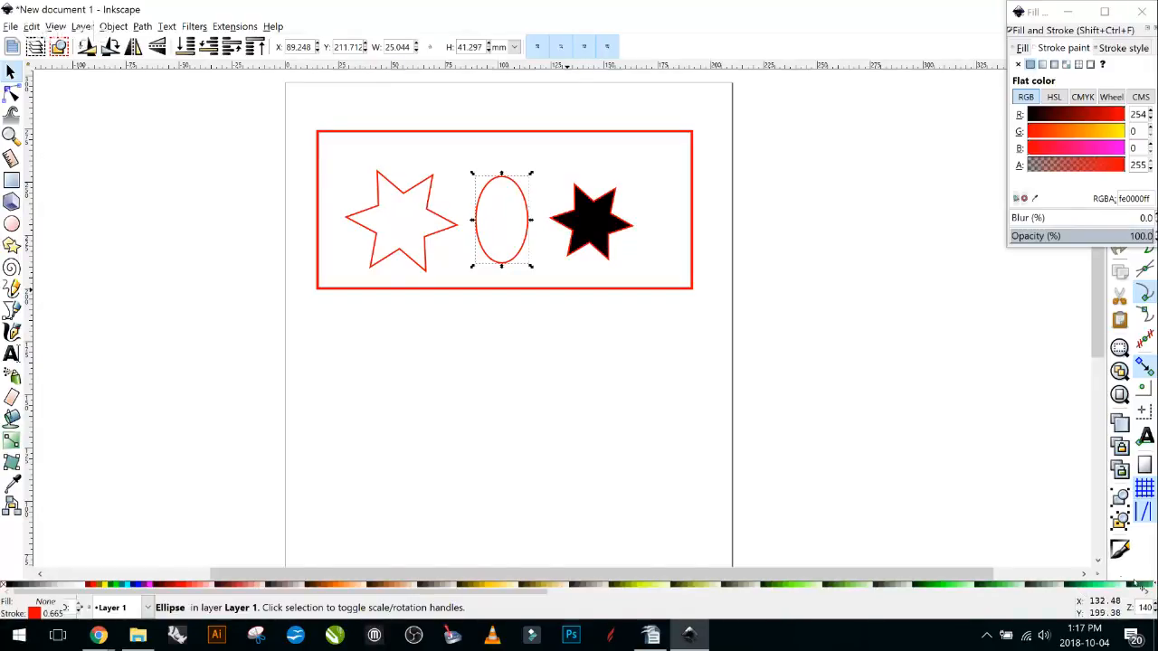
left_click(513, 241)
left_click(522, 247)
left_click_drag(522, 247, 566, 246)
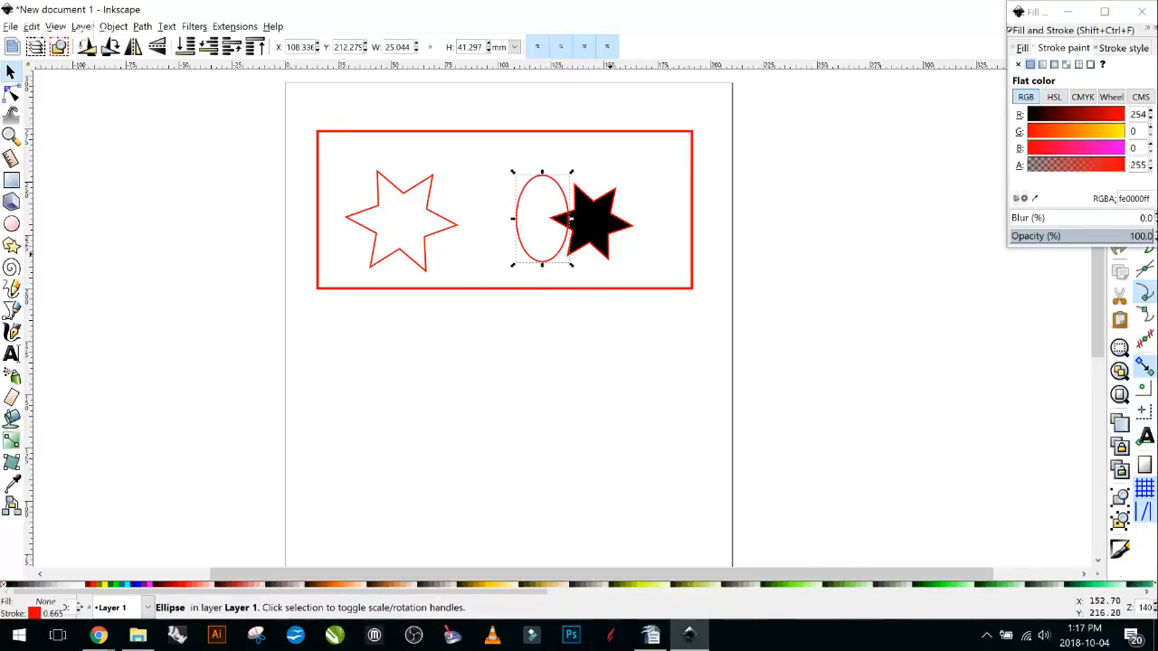
left_click(568, 219, "shift")
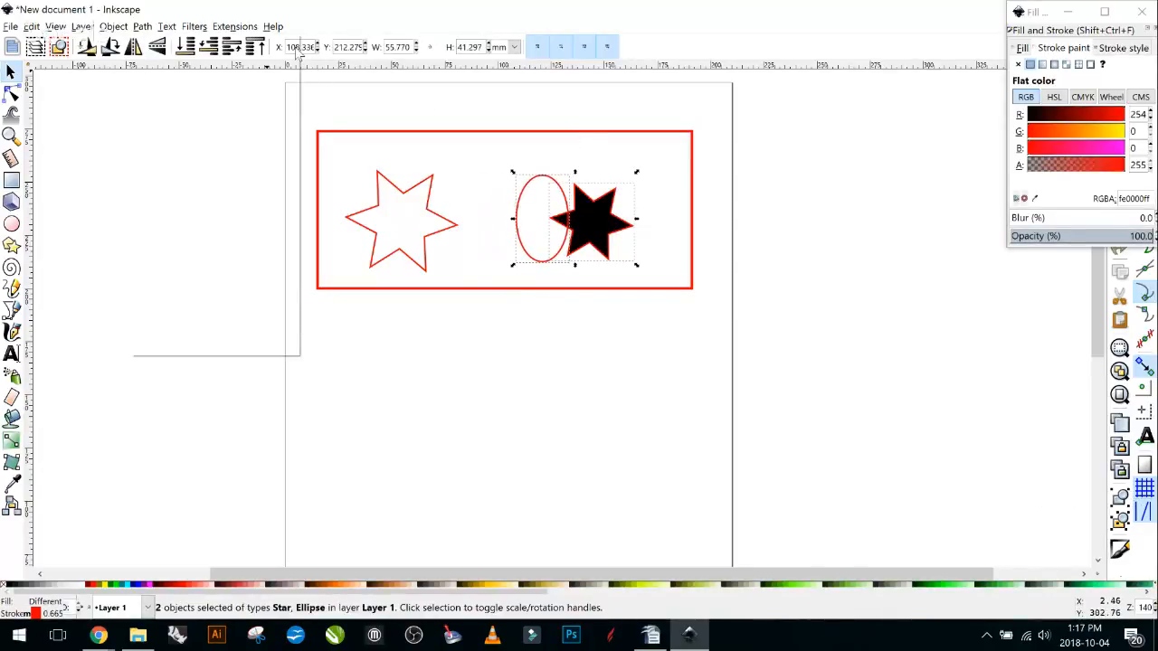
Unite the ellipse with the black star, then undo back to leave only the red cut arc.
key("alt+p")
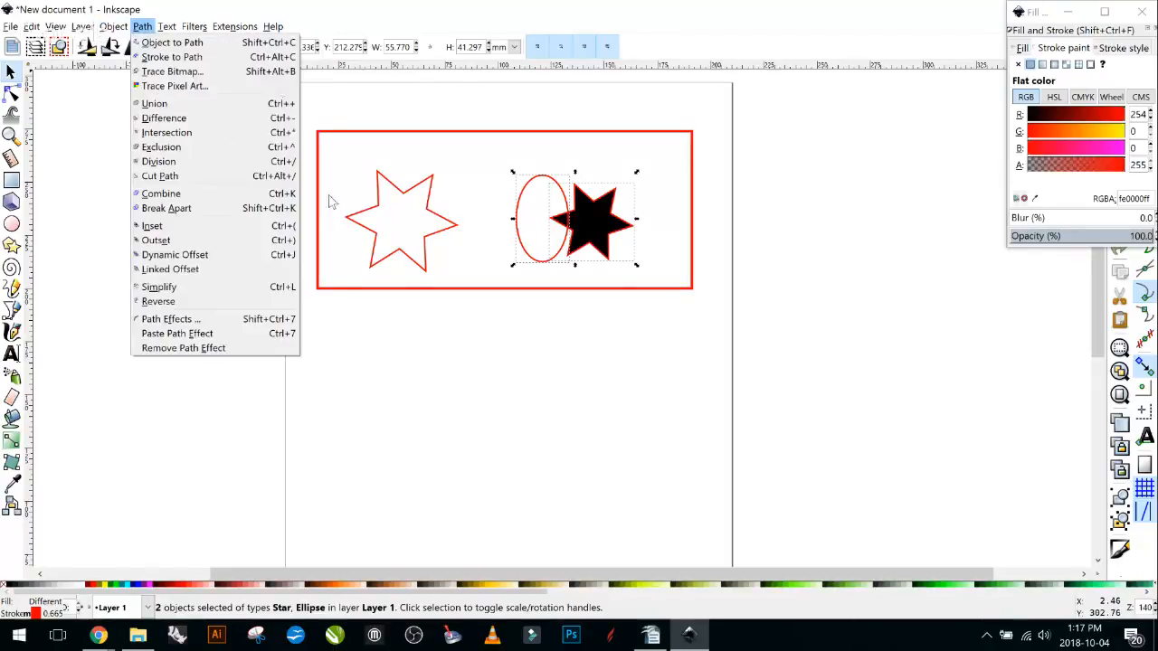
key("Return")
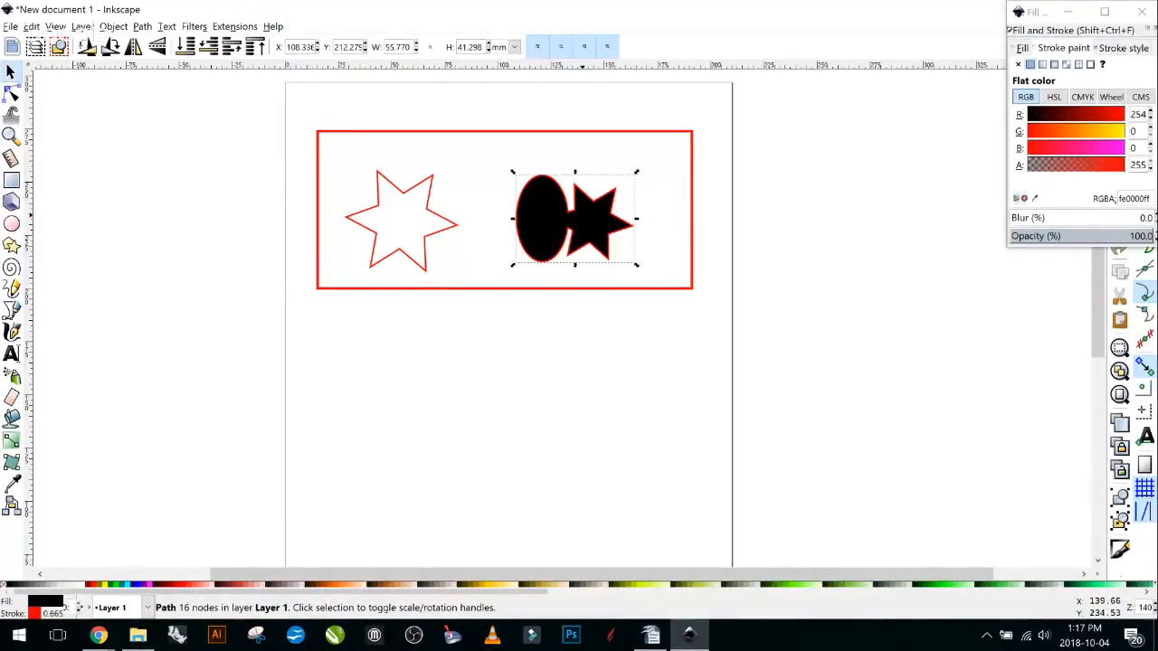
key("Escape")
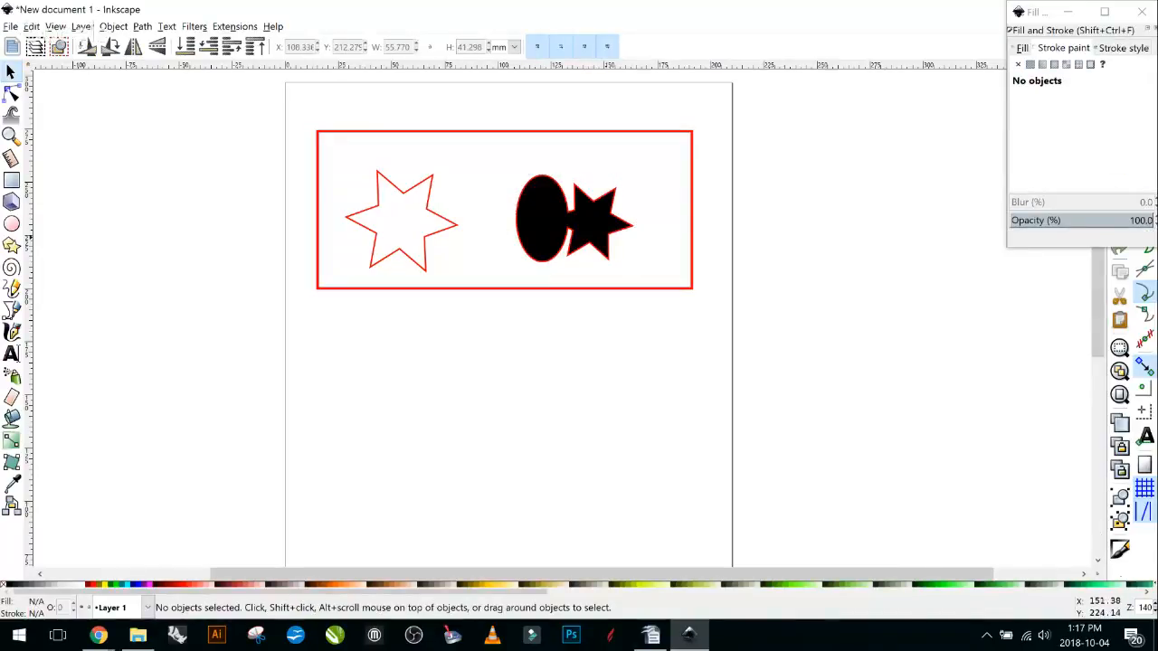
key("ctrl+z")
key("ctrl+z")
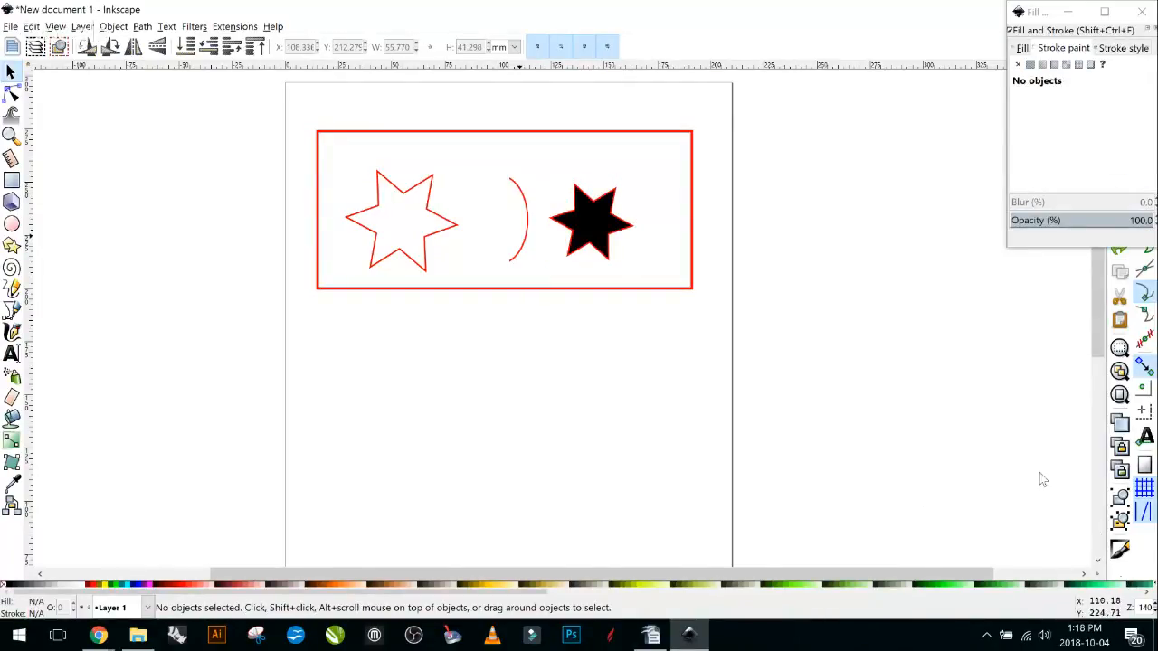
key("ctrl+z")
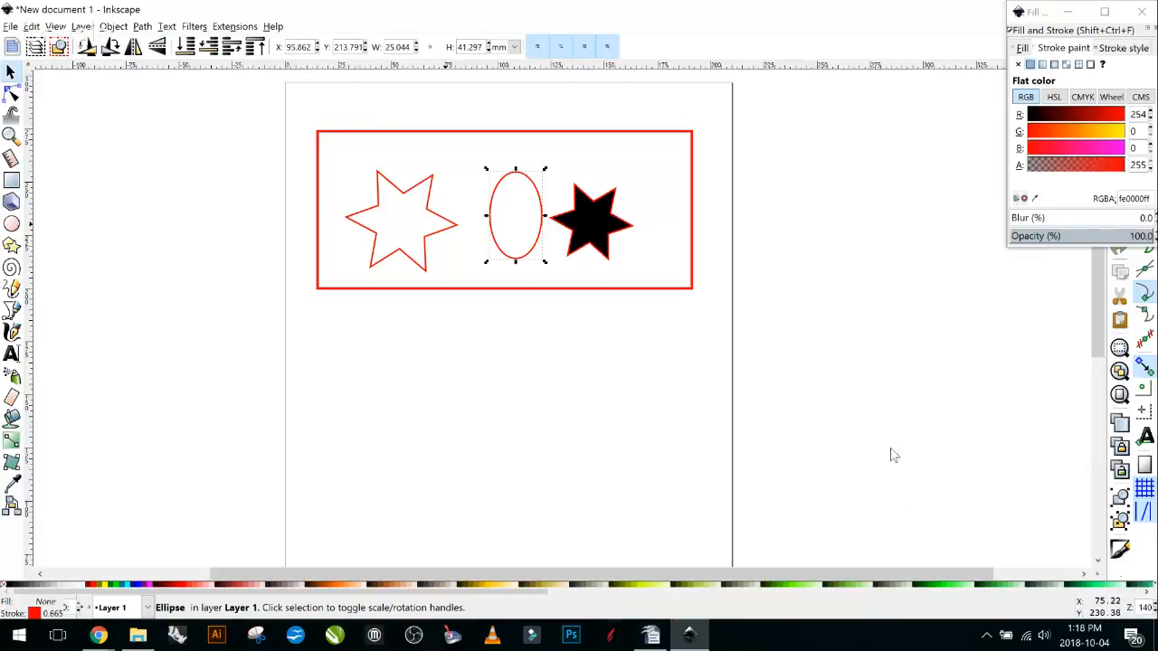
Close the Fill and Stroke dialog, zoom out to 99%, and deselect the ellipse.
left_click(1141, 12)
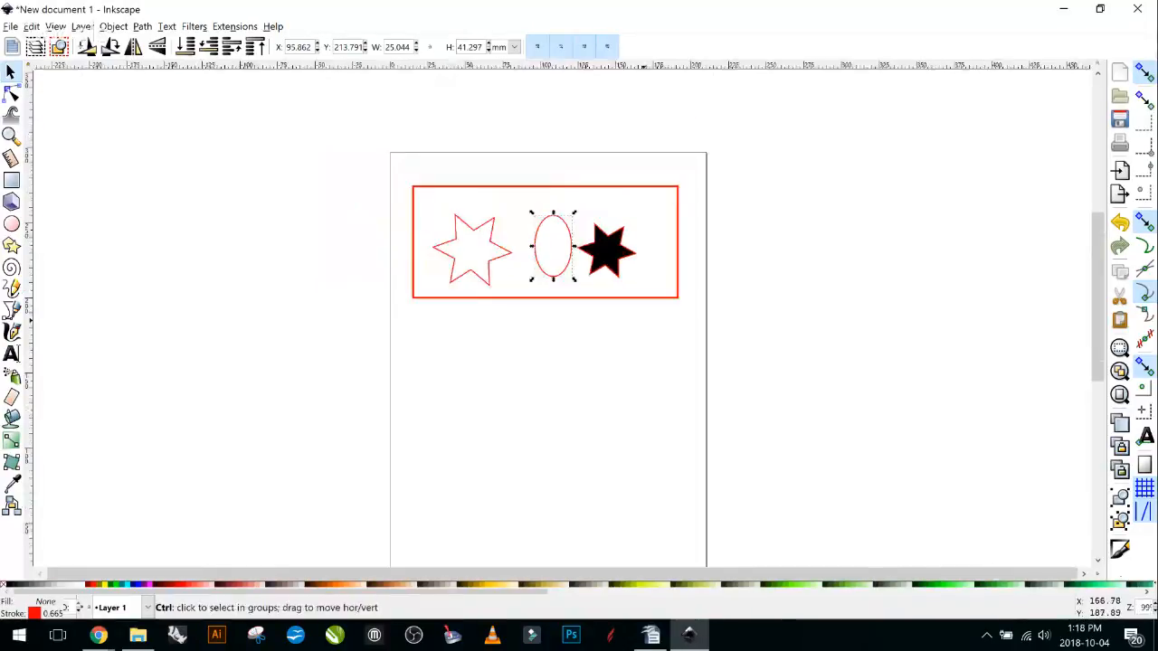
scroll(641, 491, "down", 1)
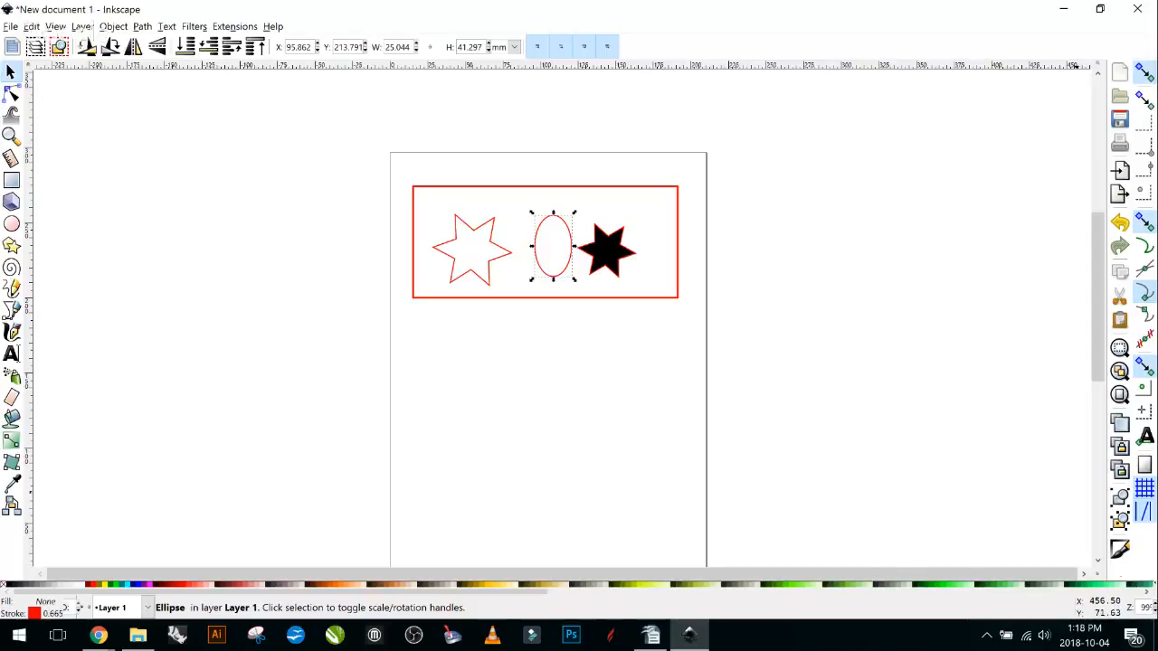
left_click(811, 262)
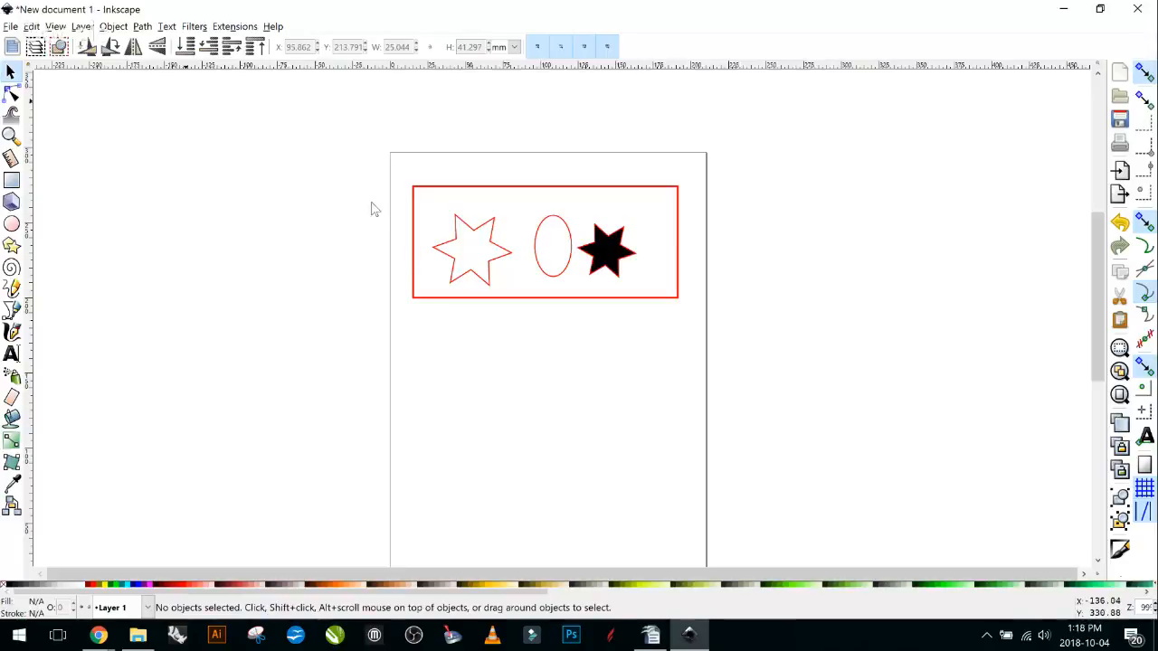
Open Object > Objects and move and enlarge the floating panel so every item shows.
key("alt+o")
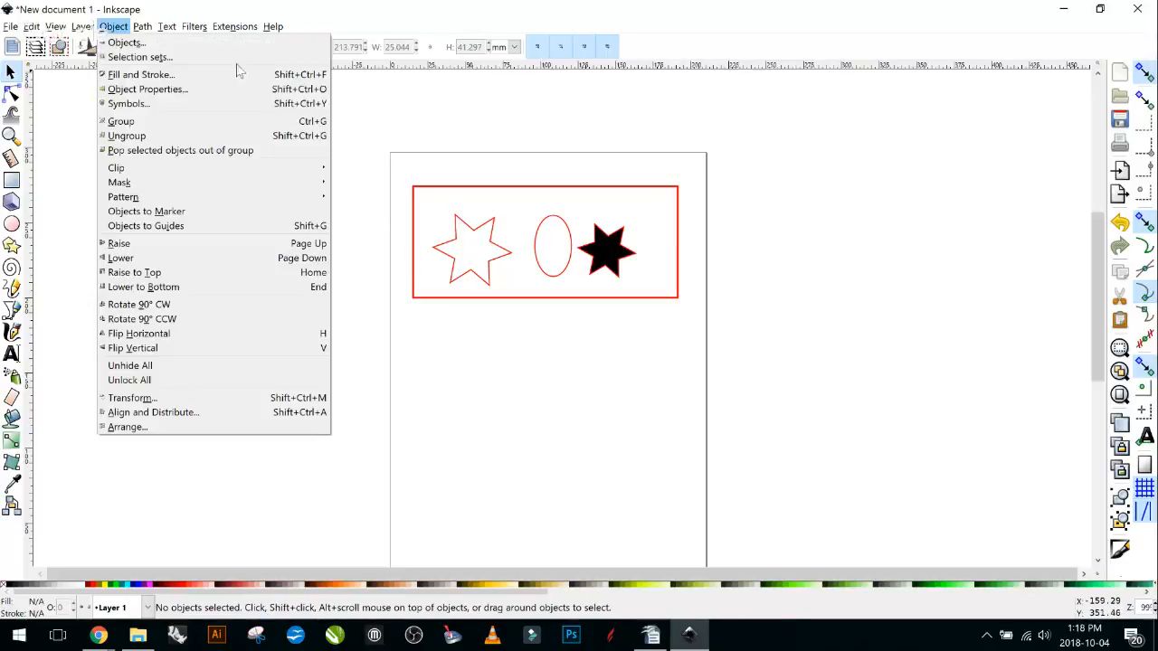
key("Down")
key("Return")
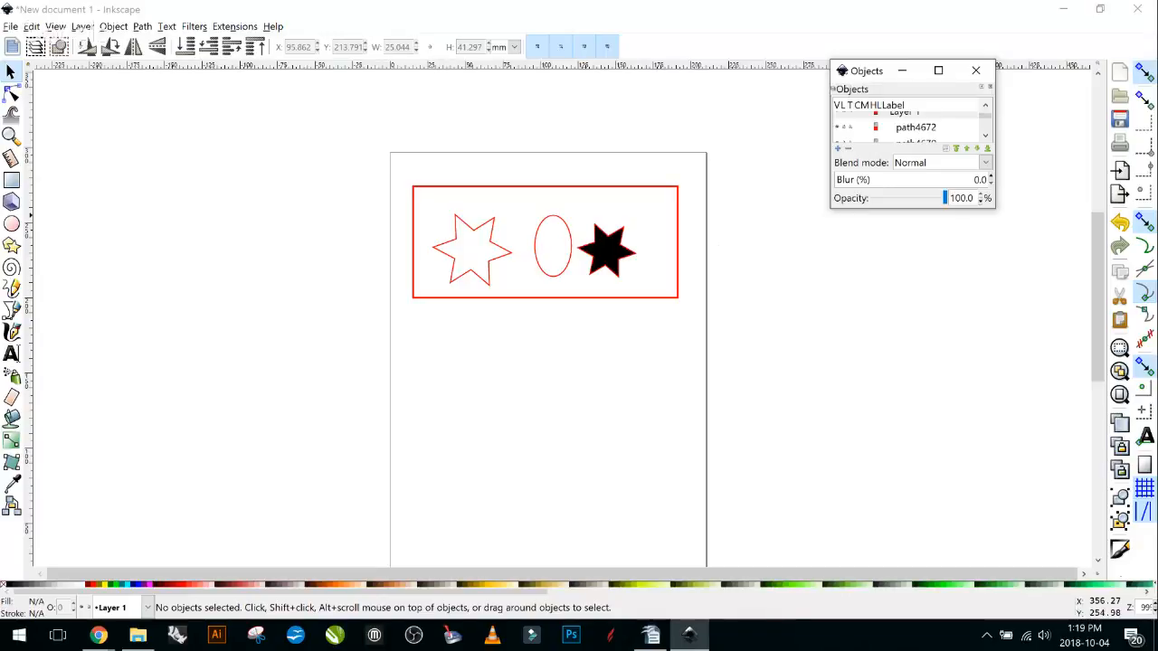
left_click_drag(867, 75, 926, 150)
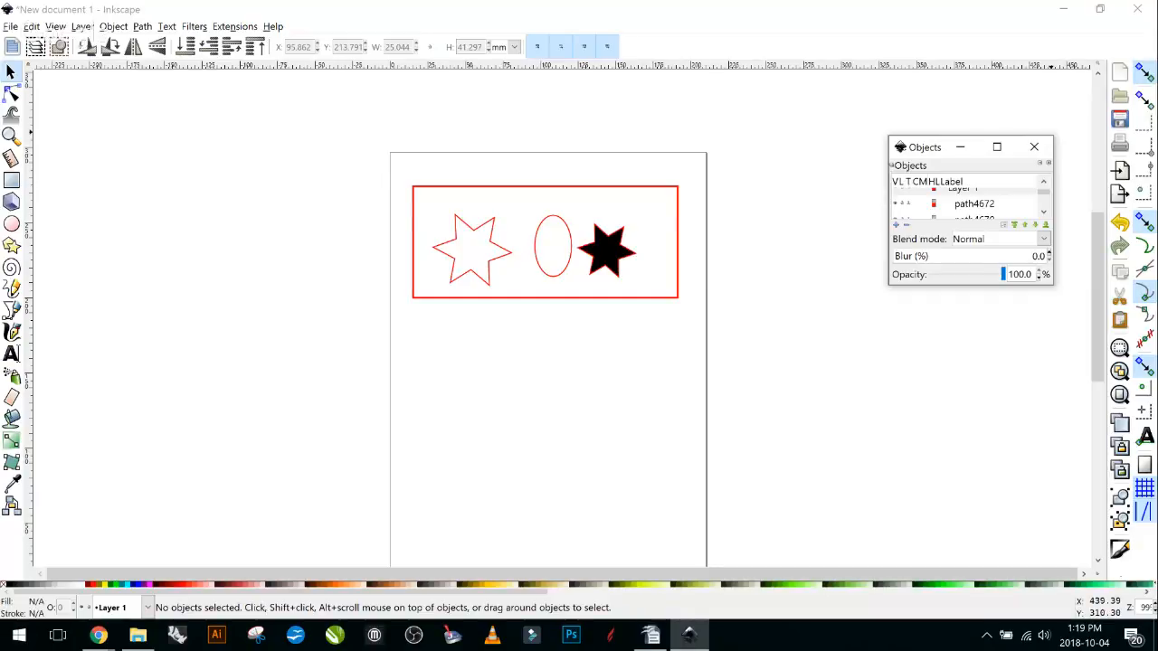
left_click_drag(941, 146, 915, 182)
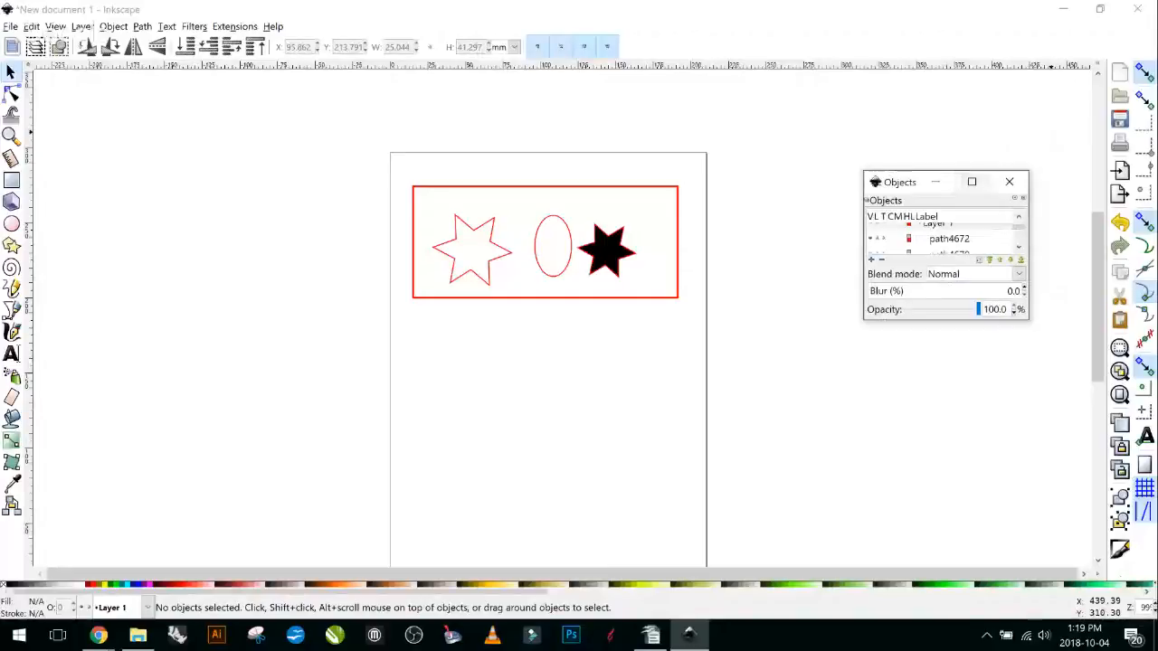
left_click_drag(1028, 319, 1074, 516)
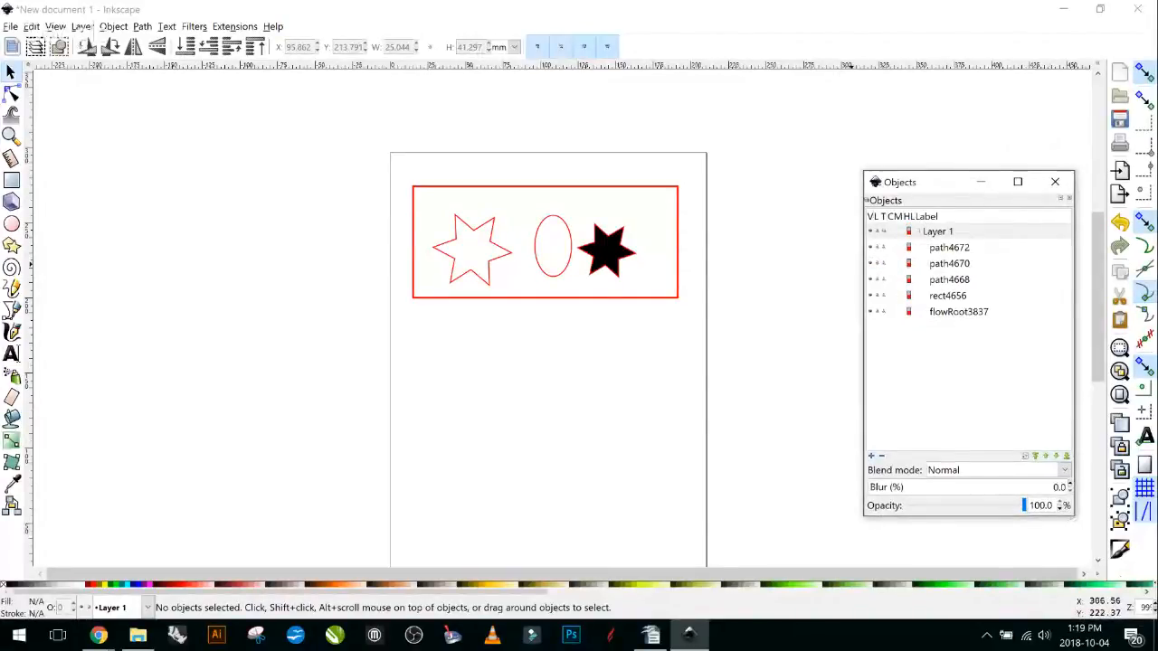
left_click_drag(919, 189, 927, 92)
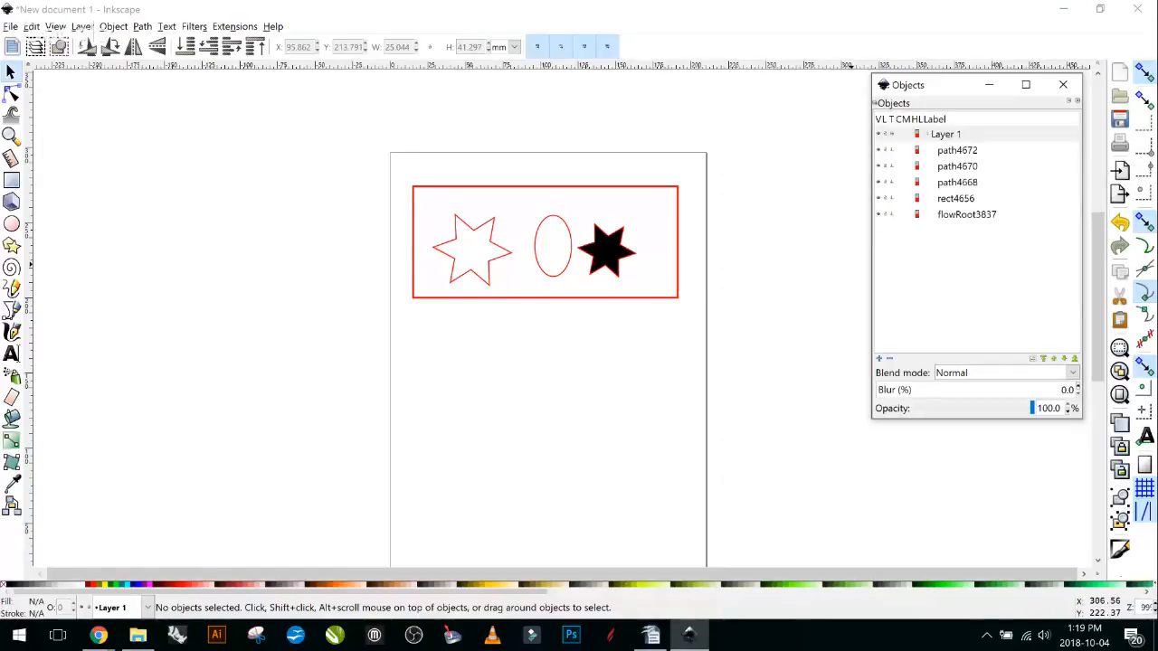
left_click_drag(959, 88, 974, 108)
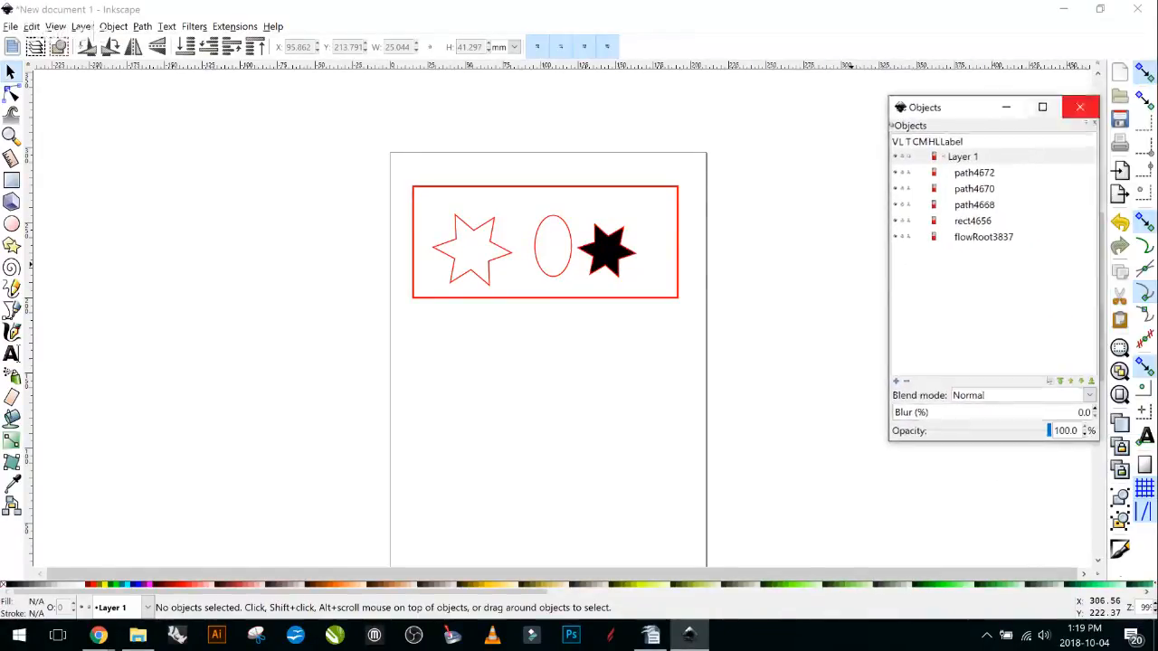
Close and reopen the Objects panel, then place it toward the top right.
left_click(1081, 105)
left_click(1102, 84)
left_click(1012, 130)
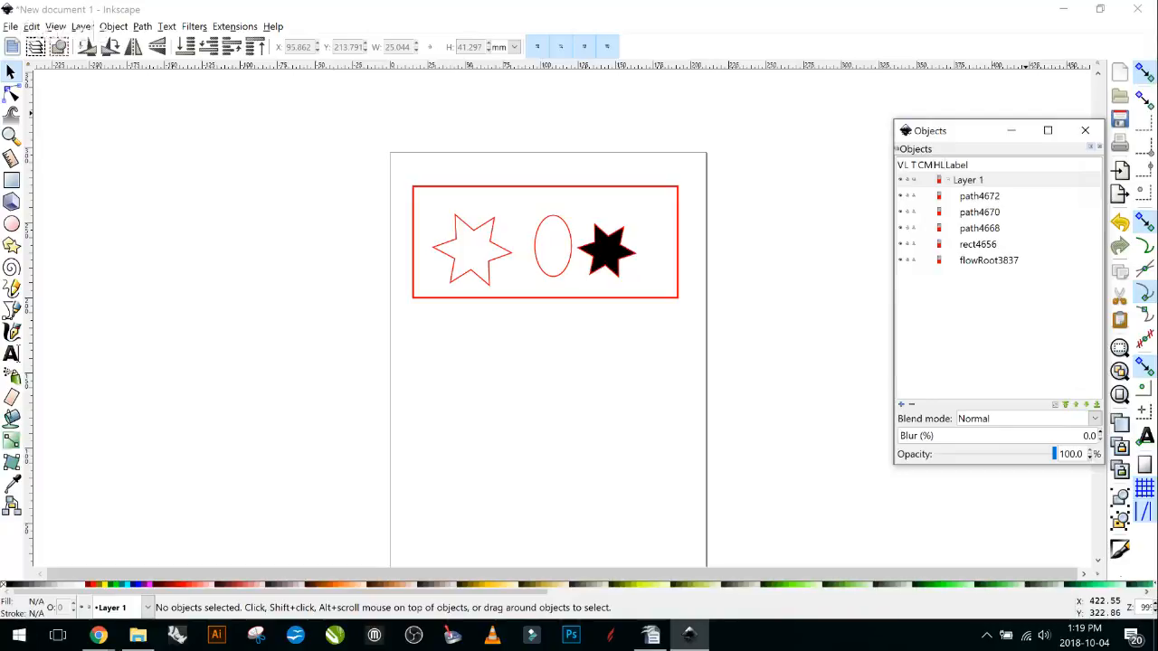
left_click_drag(919, 136, 904, 109)
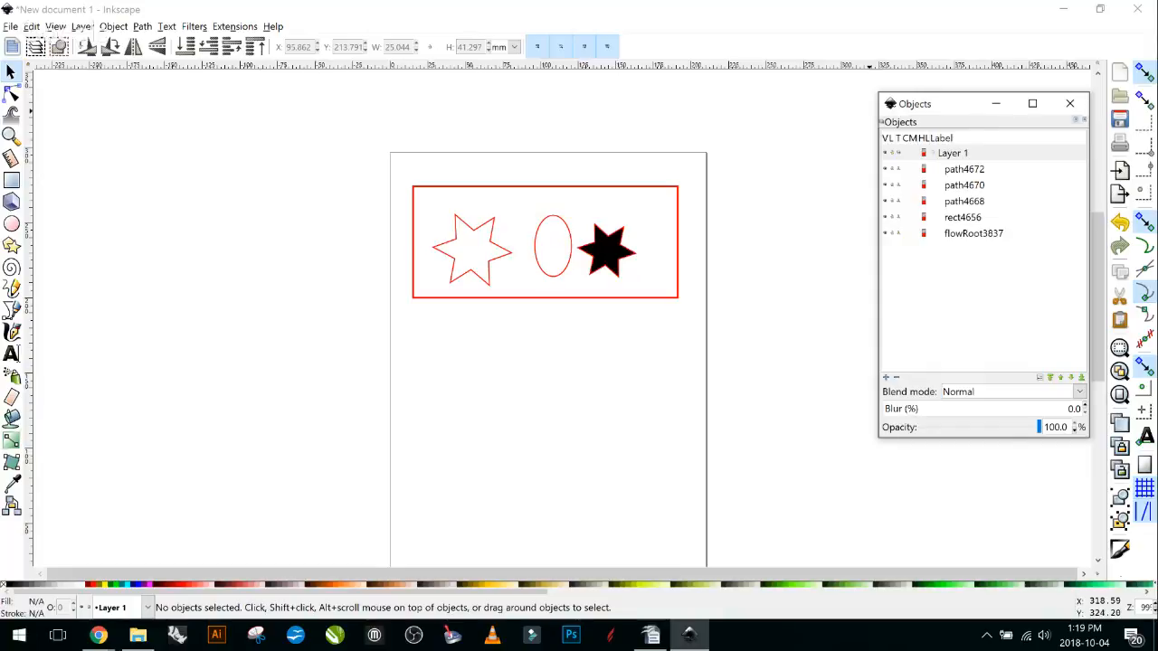
left_click(965, 201)
left_click(973, 234)
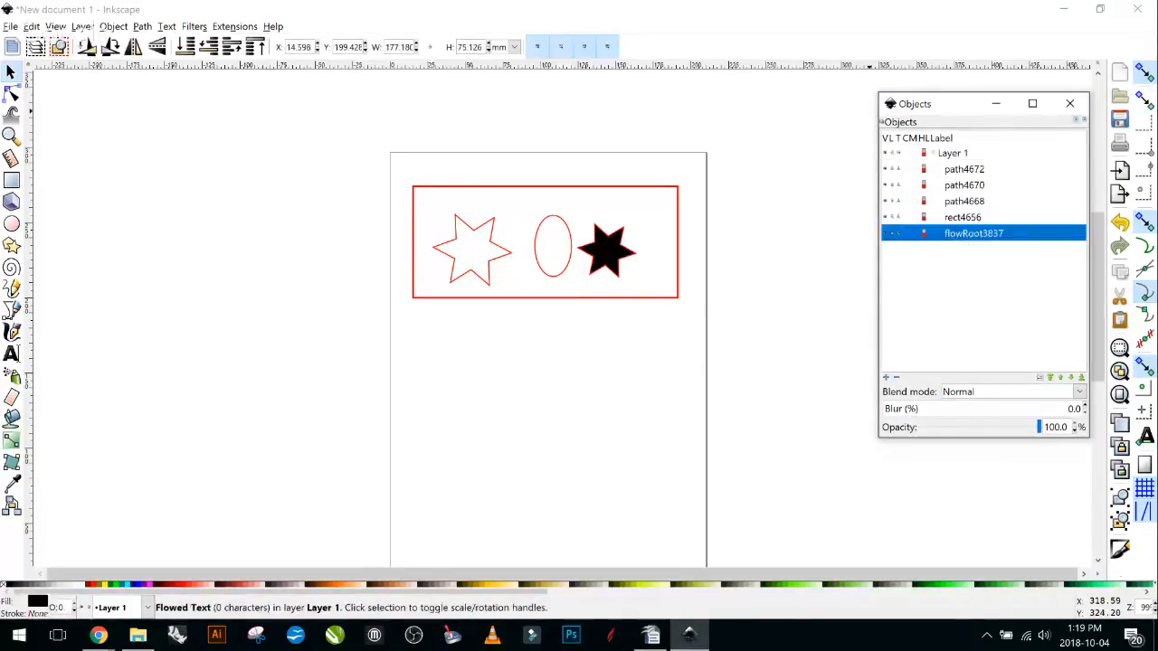
left_click(962, 217)
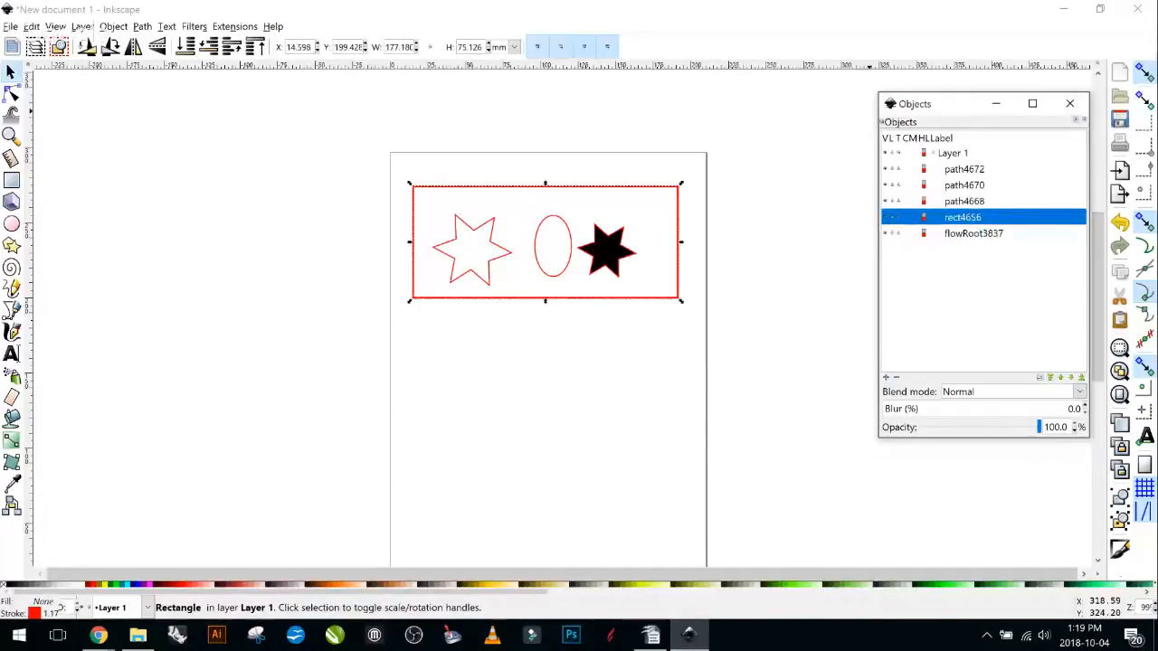
left_click(965, 201)
left_click(965, 185)
left_click(964, 169)
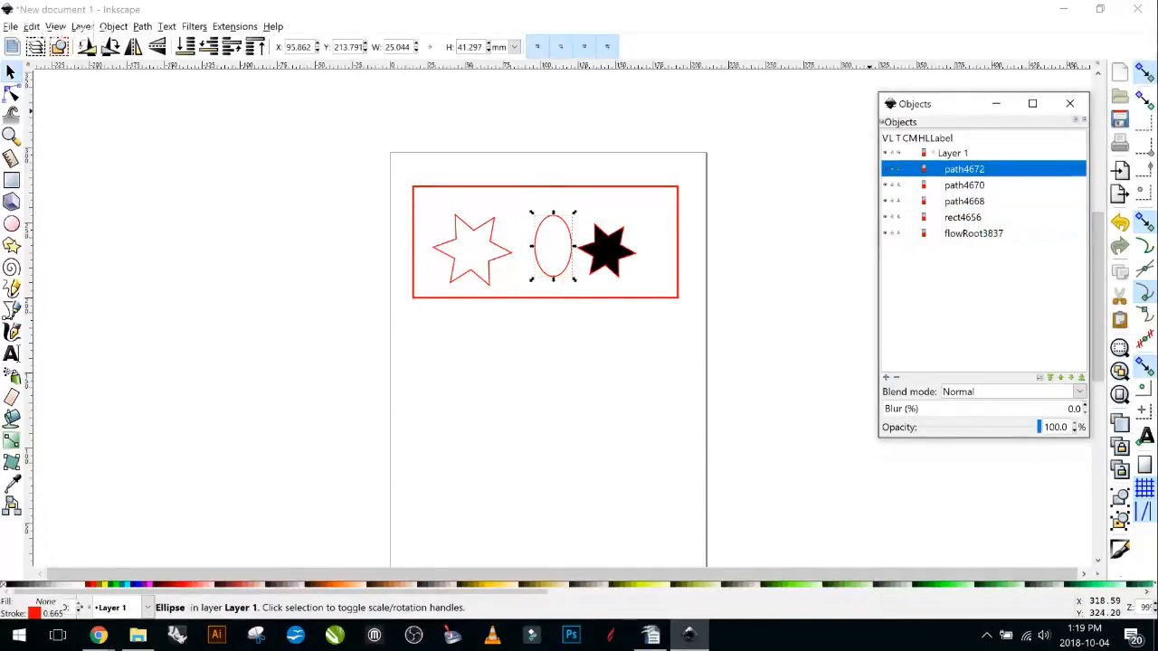
left_click(953, 153)
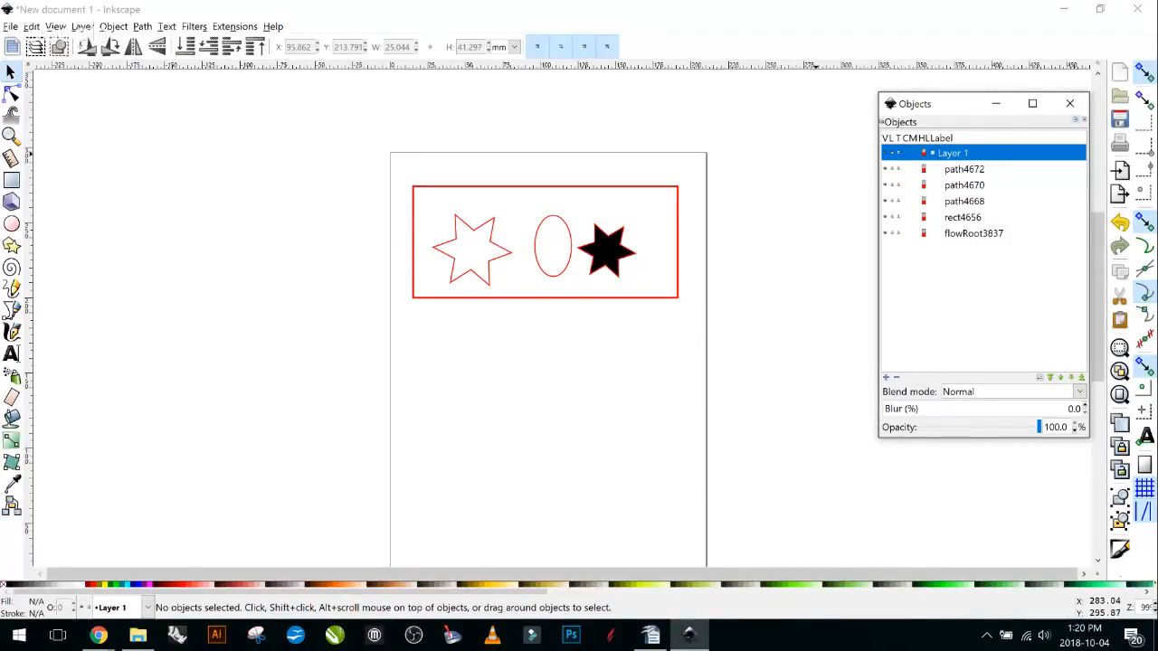
left_click(965, 169)
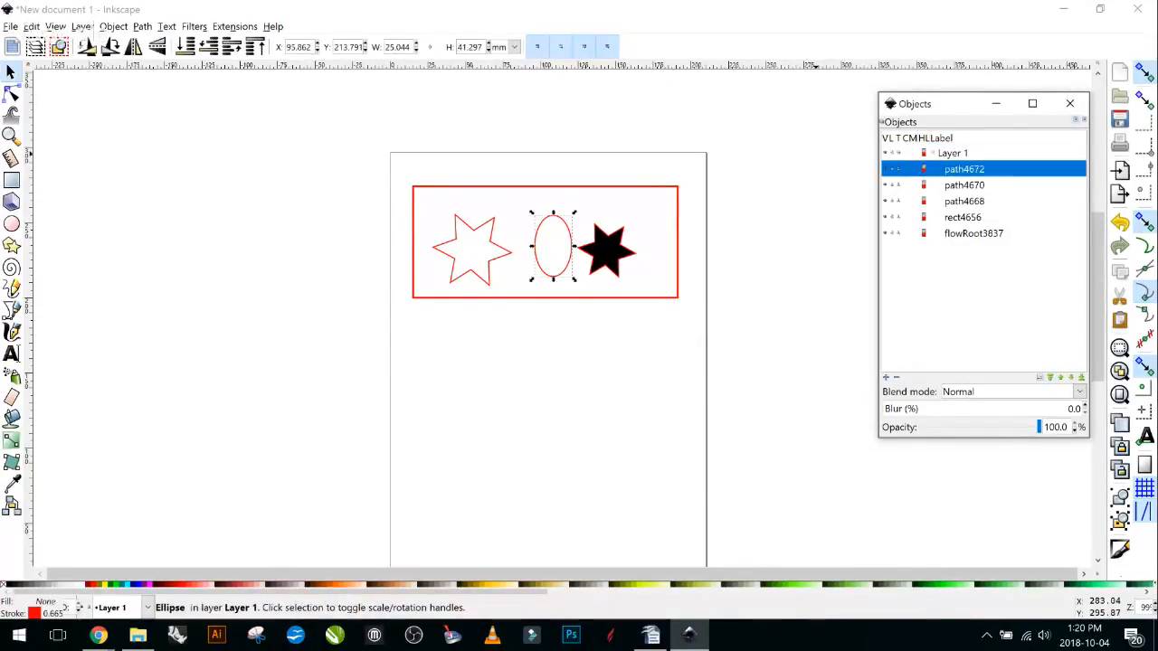
left_click(954, 153)
left_click(965, 169)
left_click(965, 185)
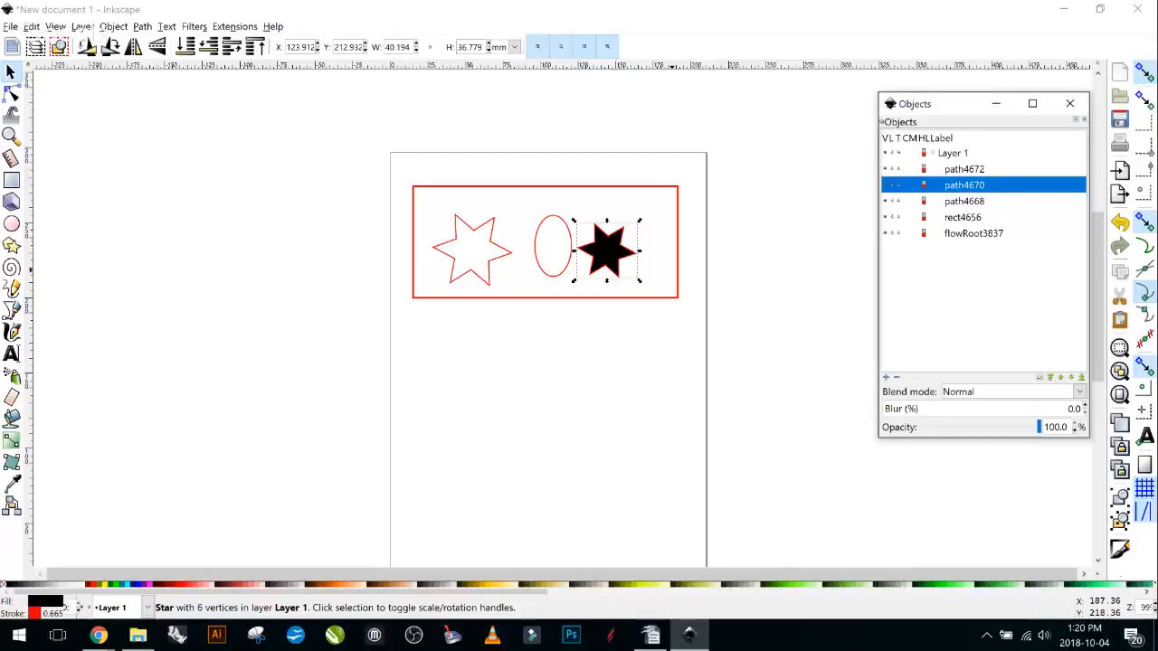
left_click(964, 201)
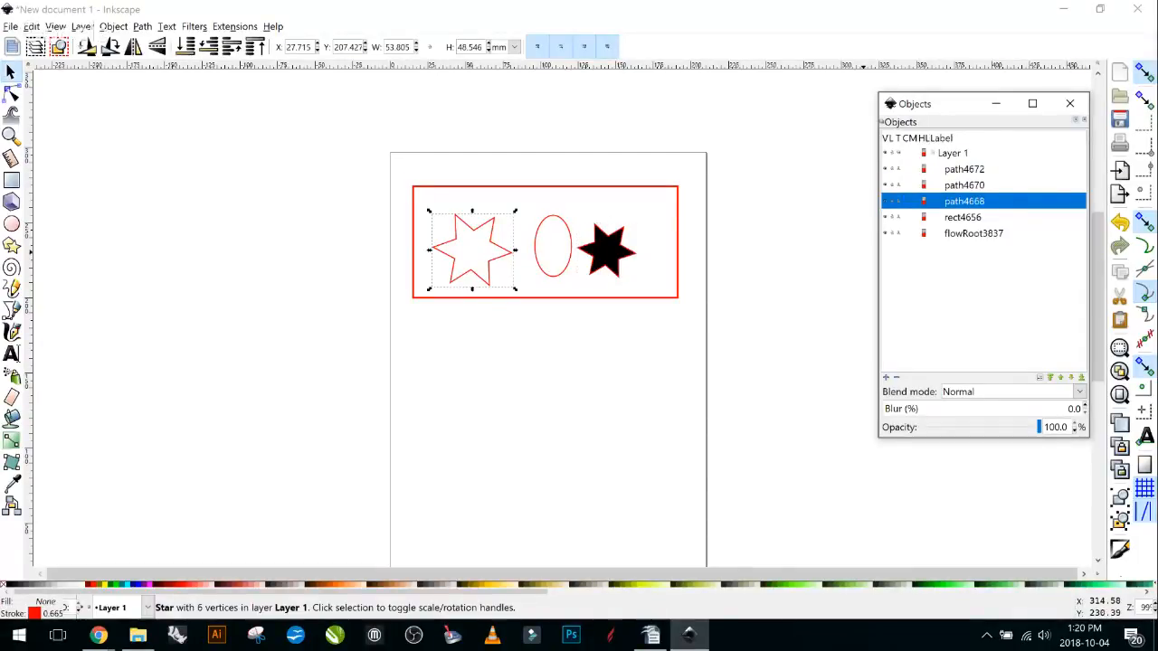
left_click(963, 217)
key("Tab")
key("Tab")
key("Tab")
key("Tab")
key("Tab")
key("Tab")
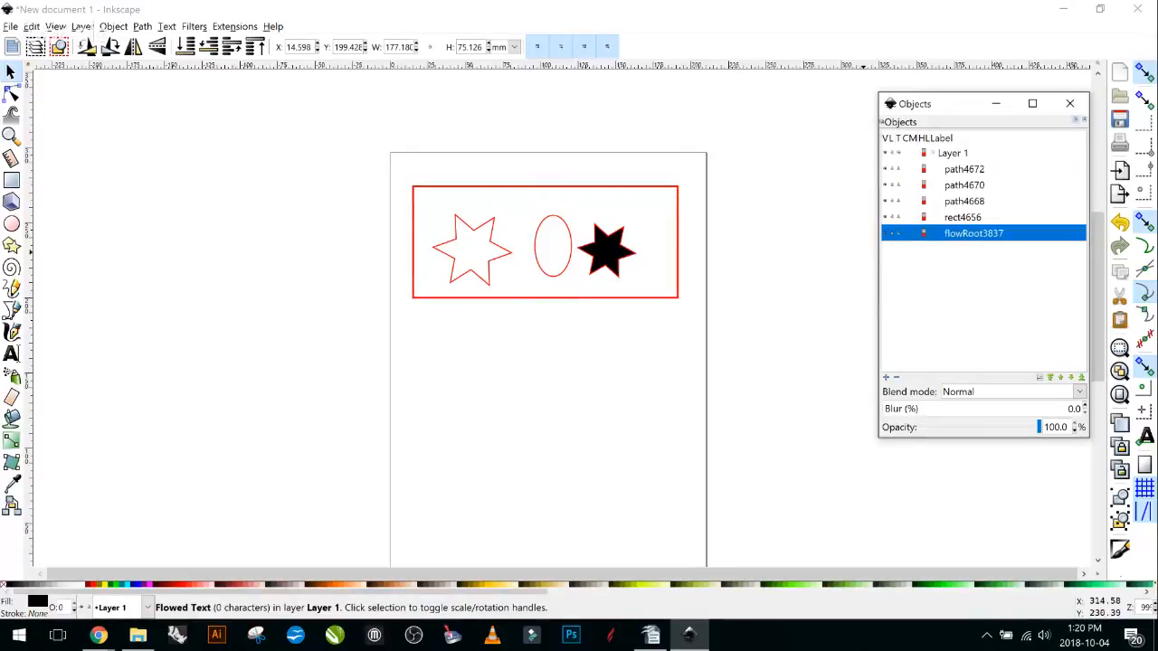
key("Tab")
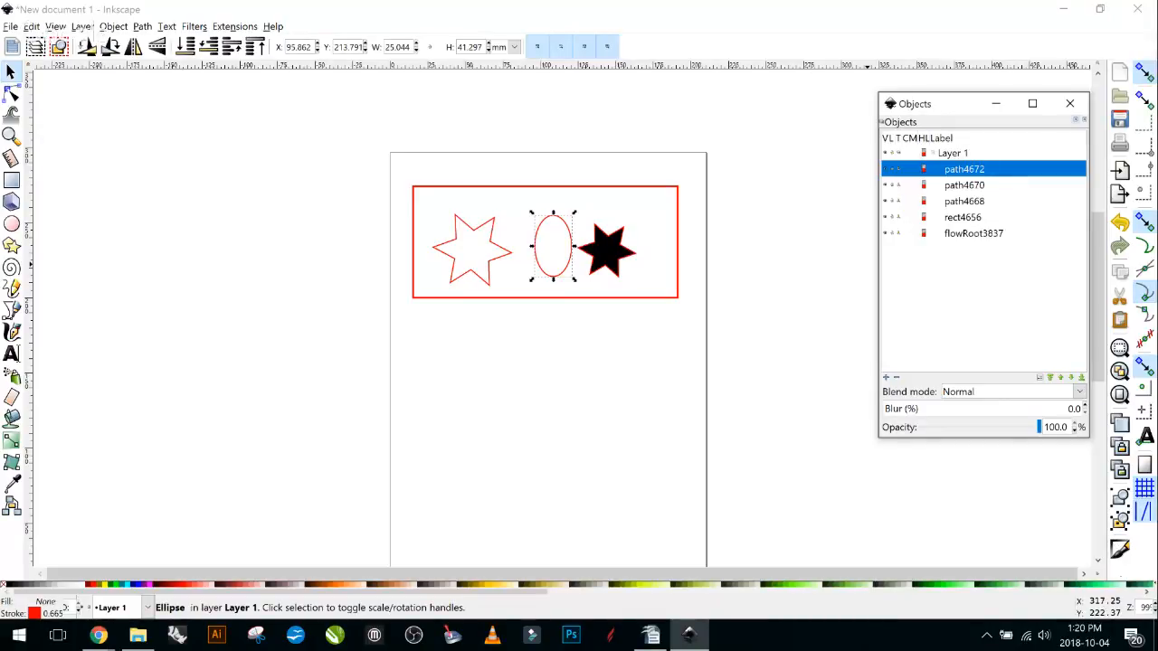
left_click(965, 185)
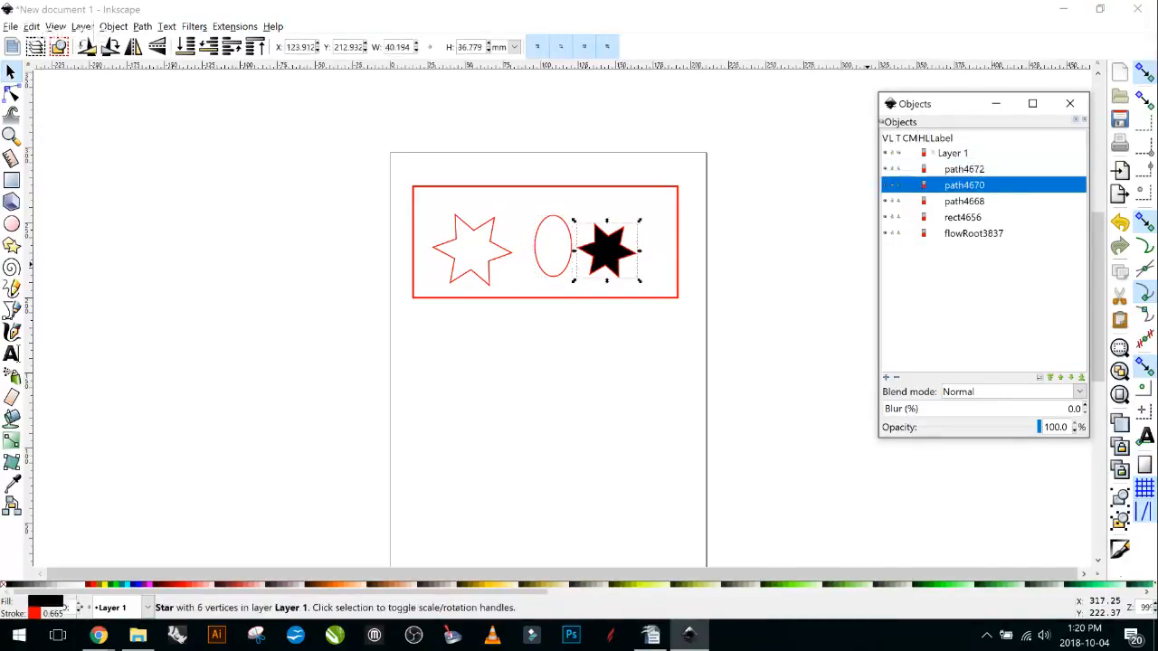
left_click(965, 169)
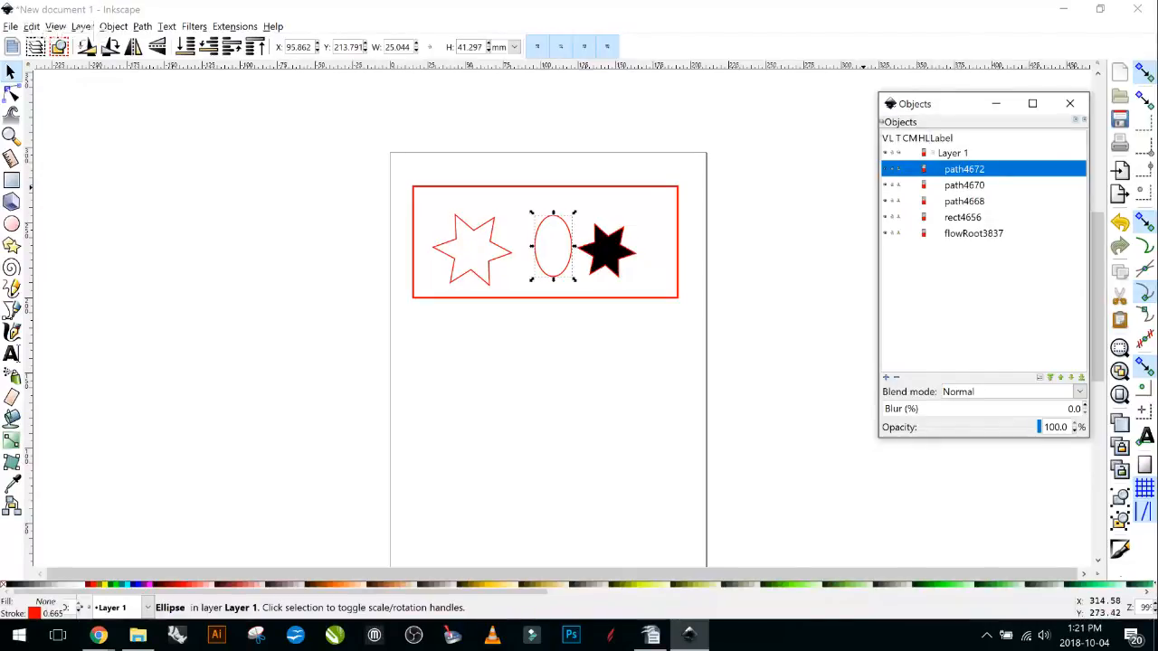
Step through the Objects list, selecting the black star, text frame, red rectangle and ellipse in turn.
left_click(964, 185)
left_click(964, 201)
left_click(963, 217)
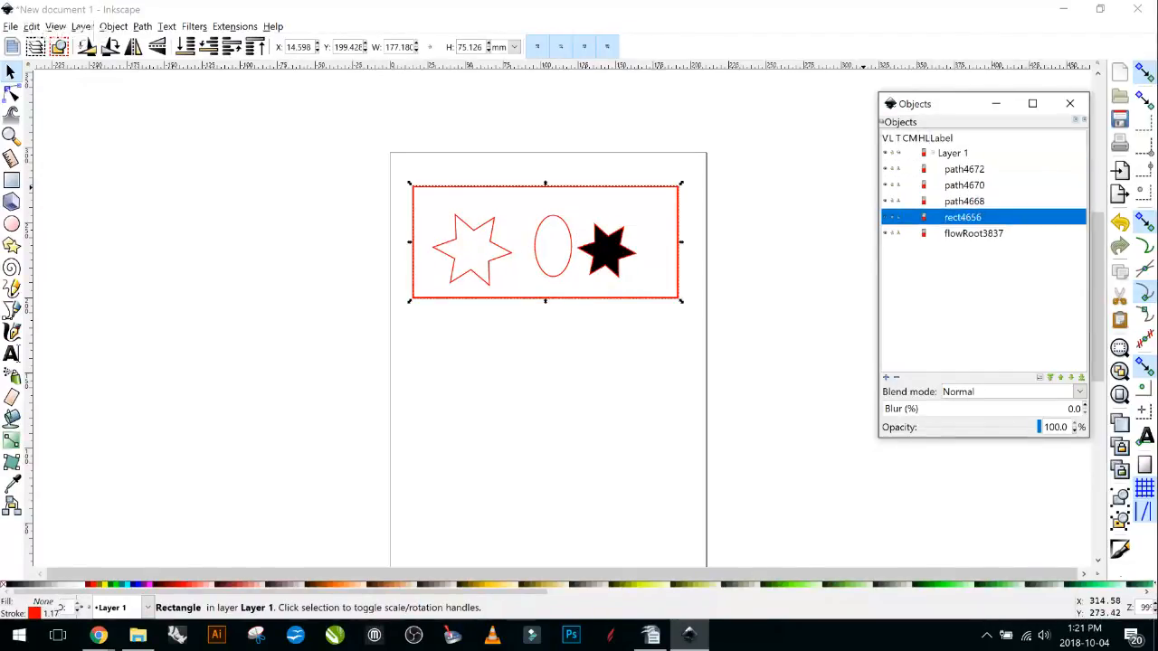
left_click(962, 233)
left_click(963, 217)
left_click(964, 201)
left_click(964, 185)
left_click(965, 170)
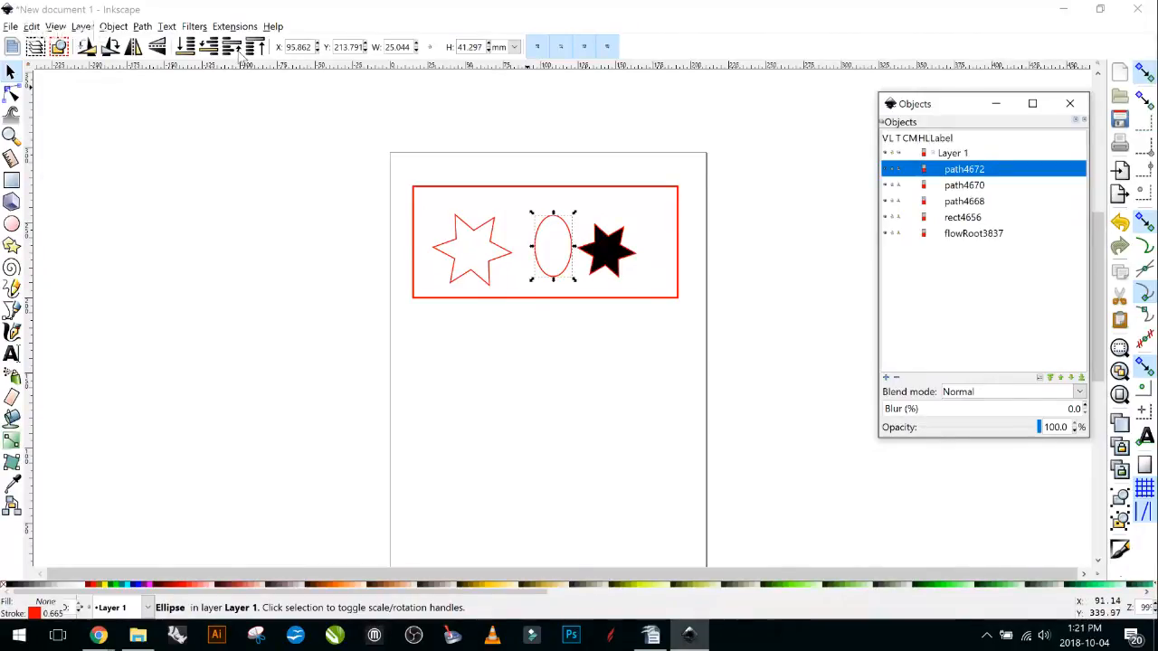
Browse the Object menu without choosing a command, then close the Objects dialog.
key("alt+o")
key("Down")
key("Down")
key("Down")
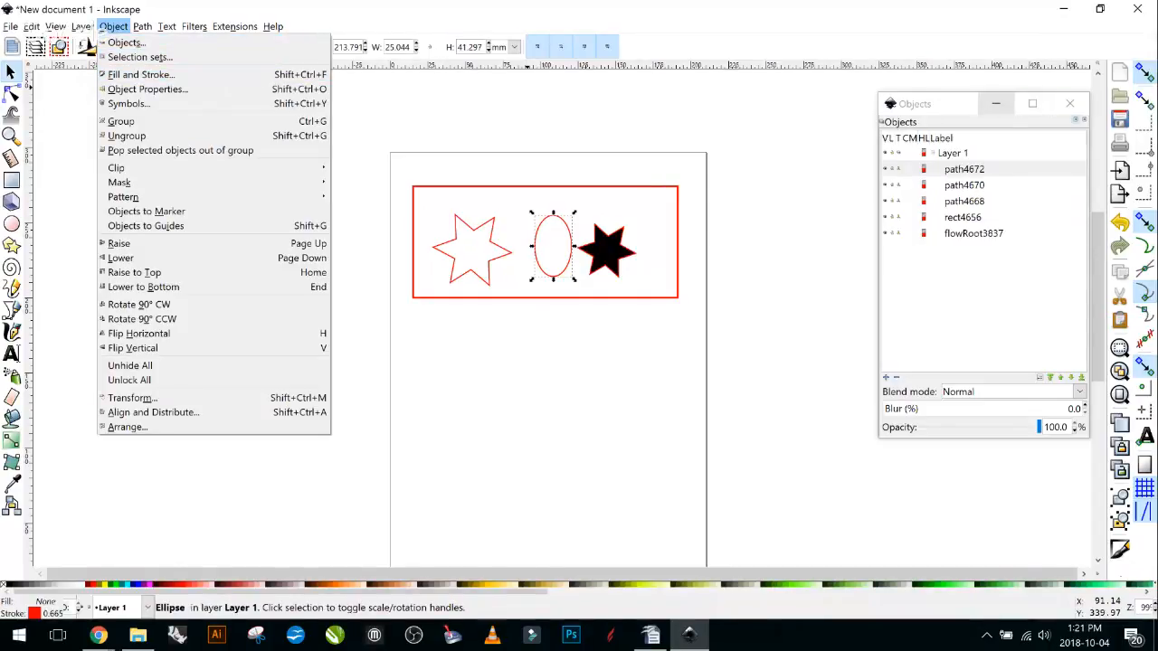
key("Escape")
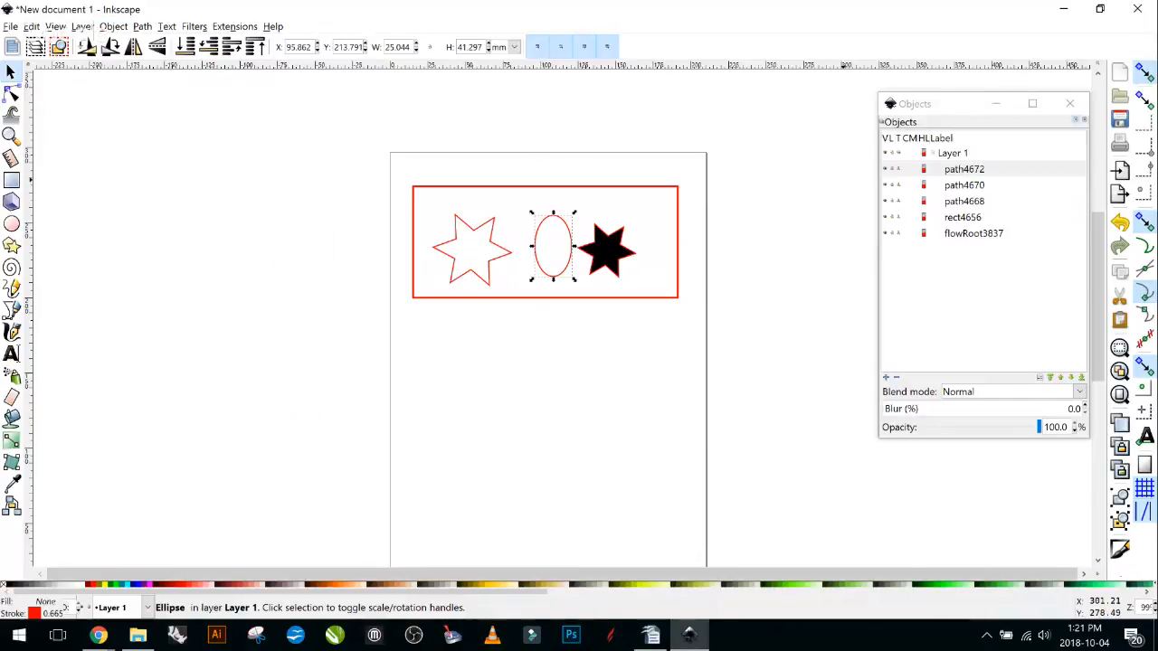
left_click(1069, 104)
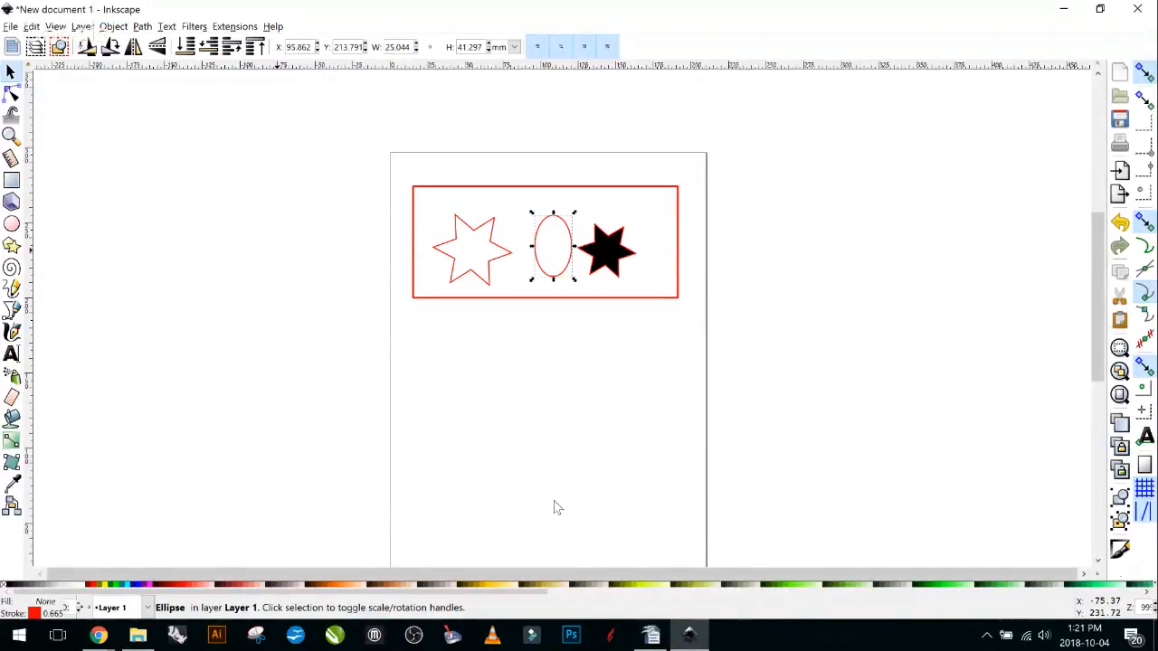
Deselect the ellipse and draw a straight Pencil line below the red frame.
scroll(469, 369, "down", 3)
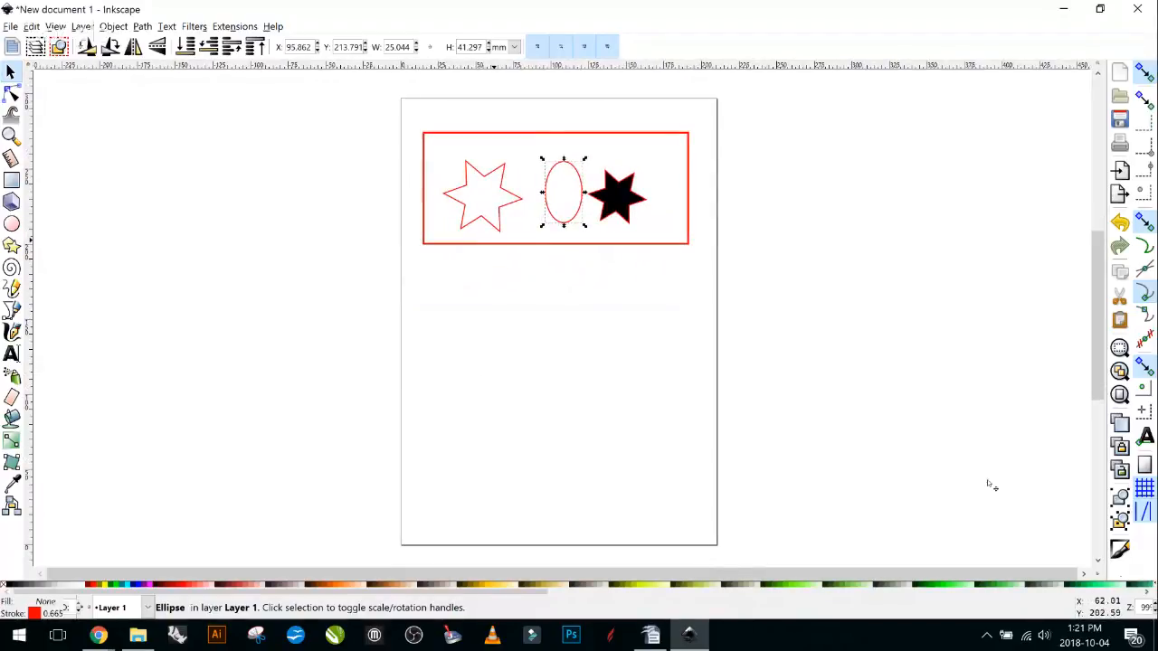
key("Escape")
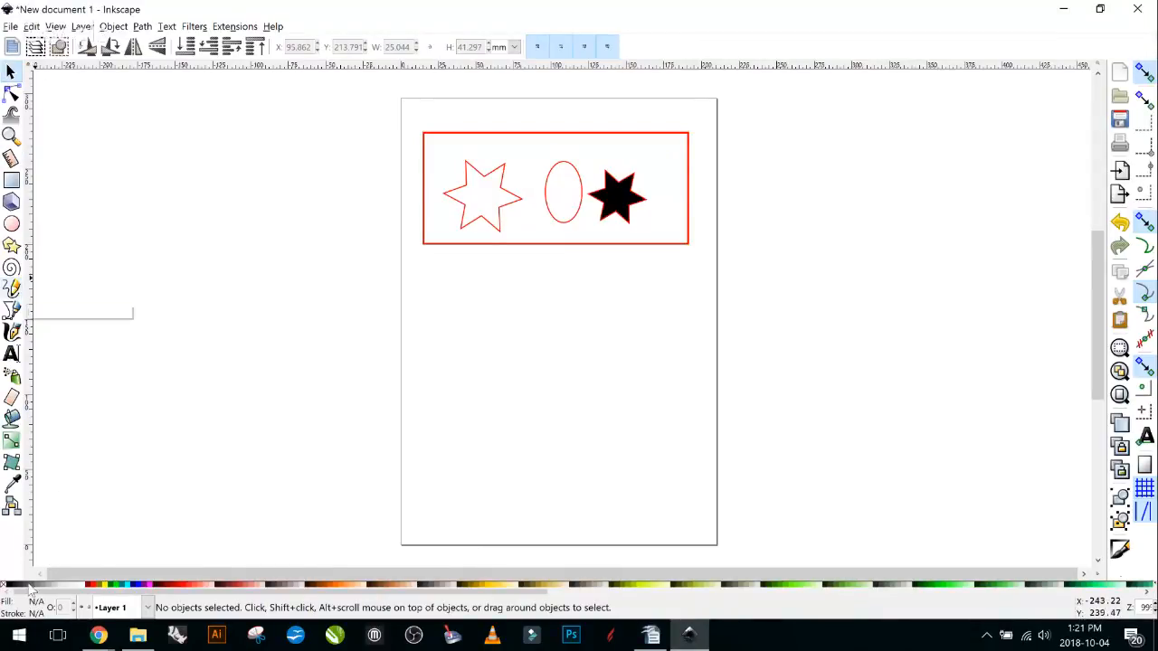
left_click(13, 289)
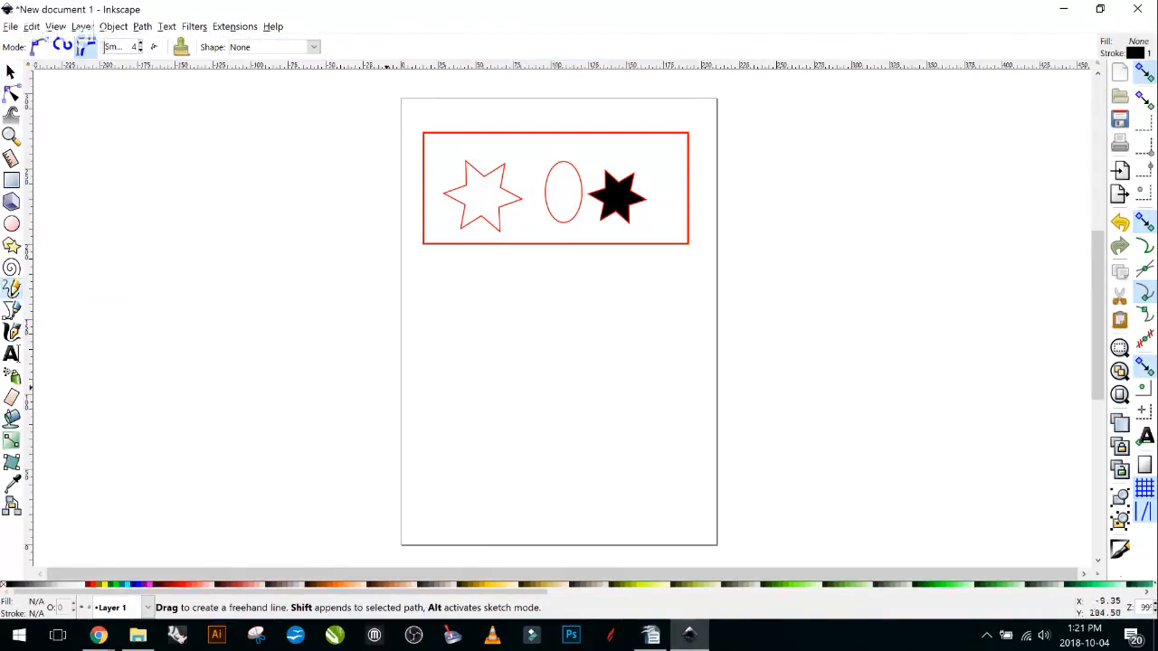
left_click(494, 426)
left_click(670, 371)
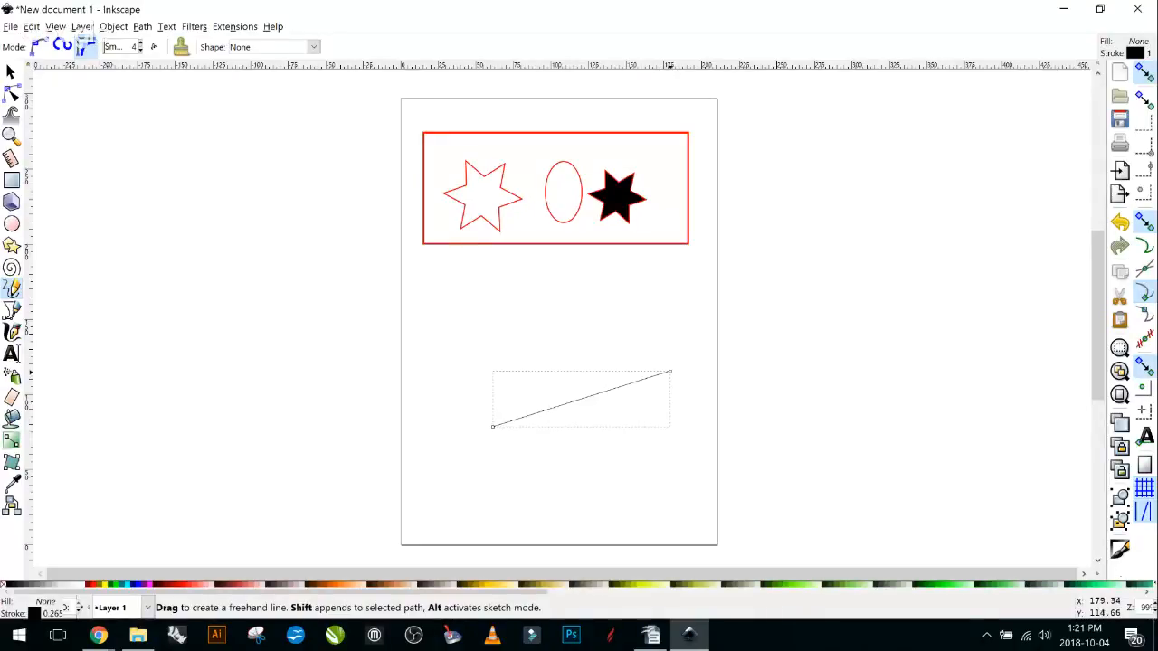
Extend the path up to a top corner and down to the left, undoing a mis-closed segment.
left_click(670, 371)
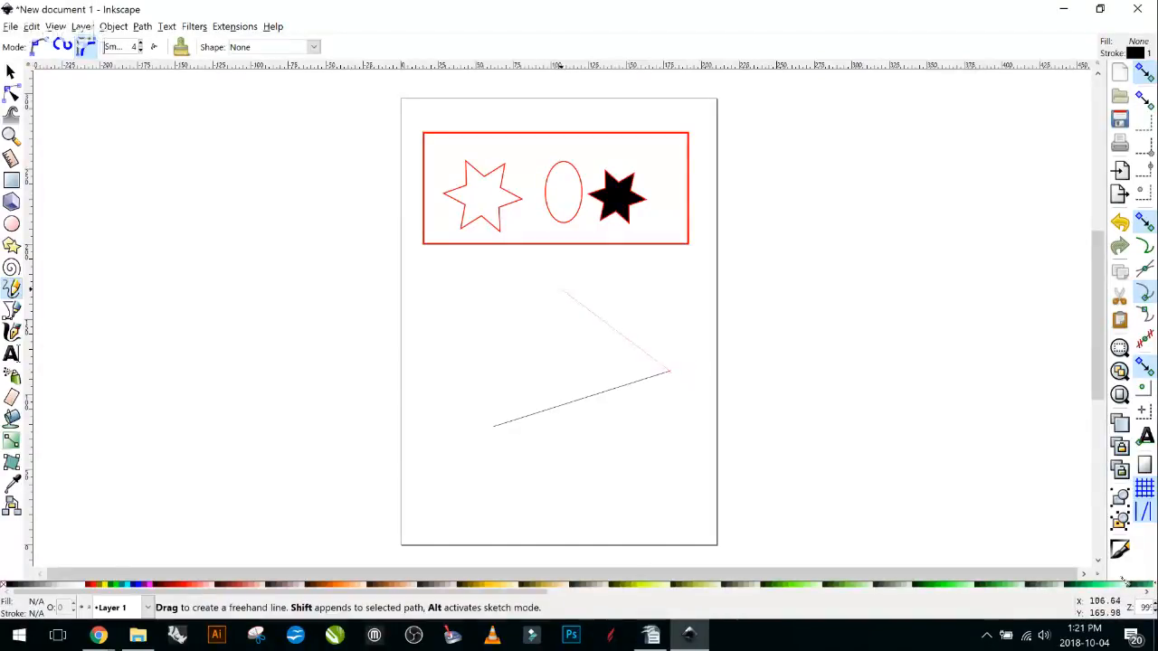
left_click(561, 290)
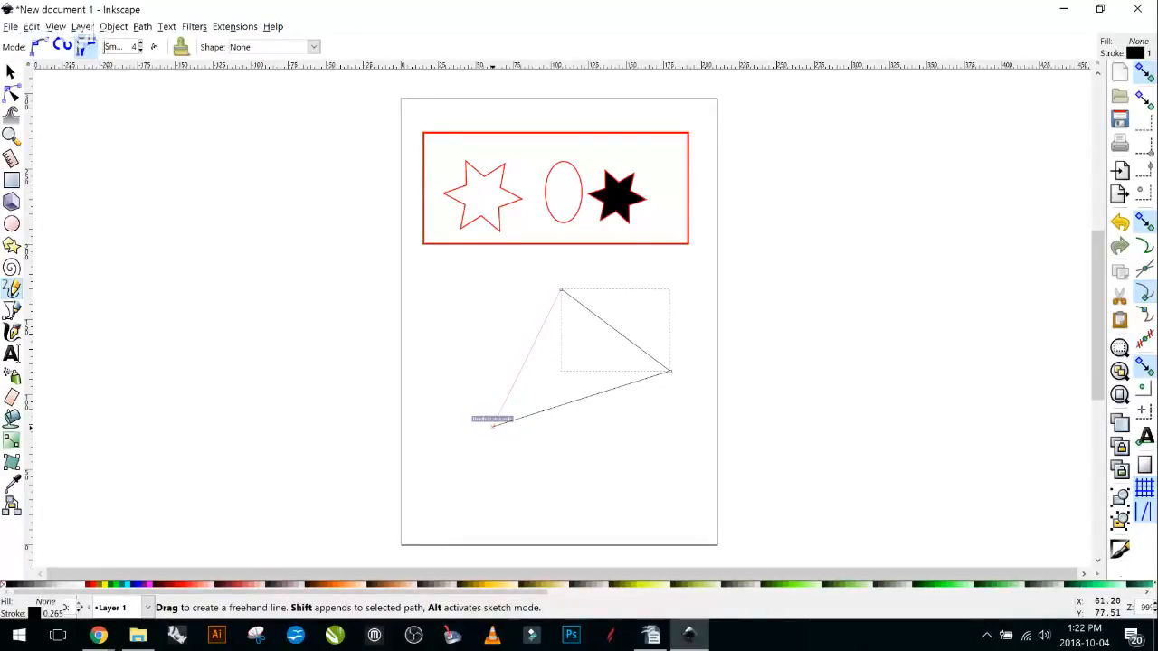
left_click(493, 425)
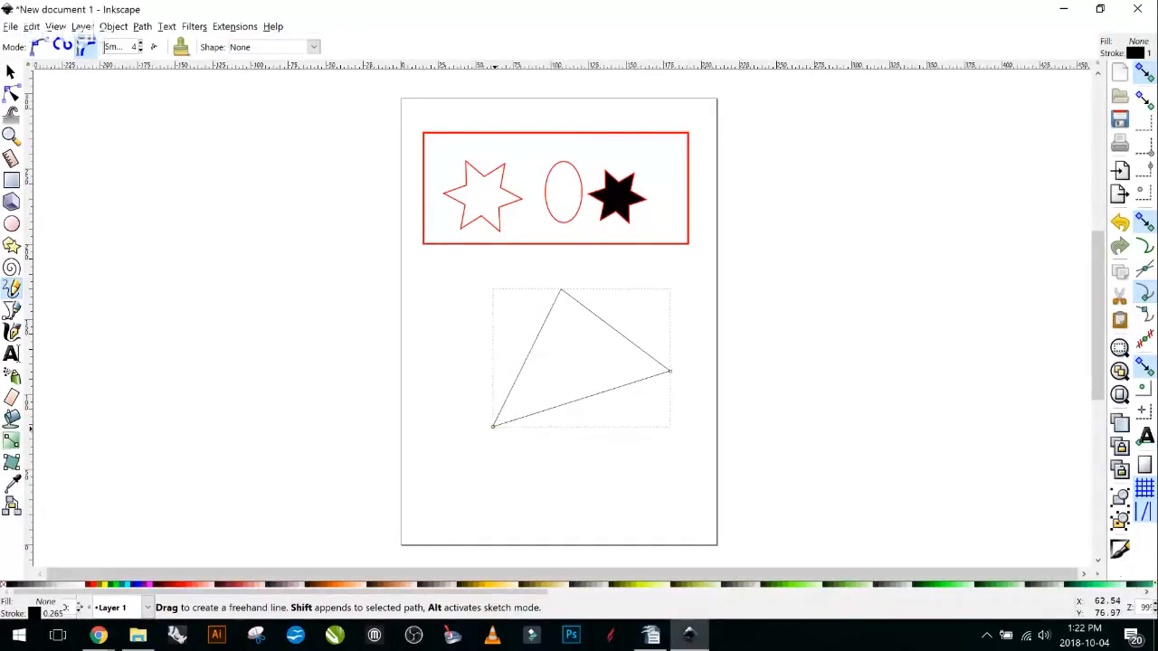
key("ctrl+z")
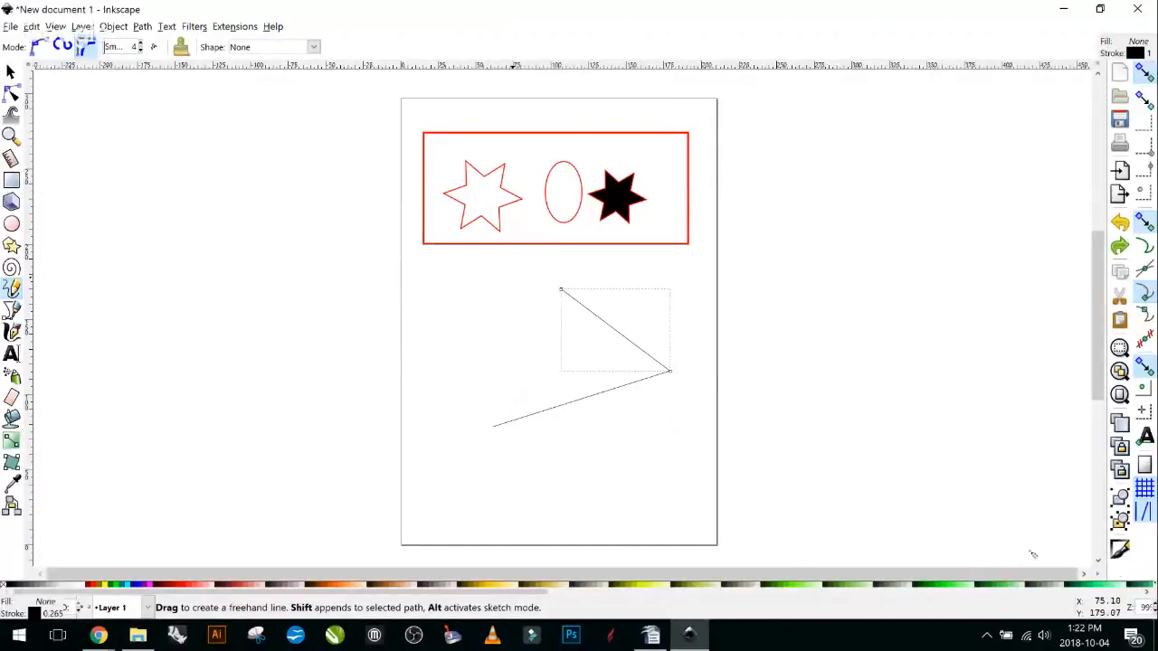
left_click(561, 289)
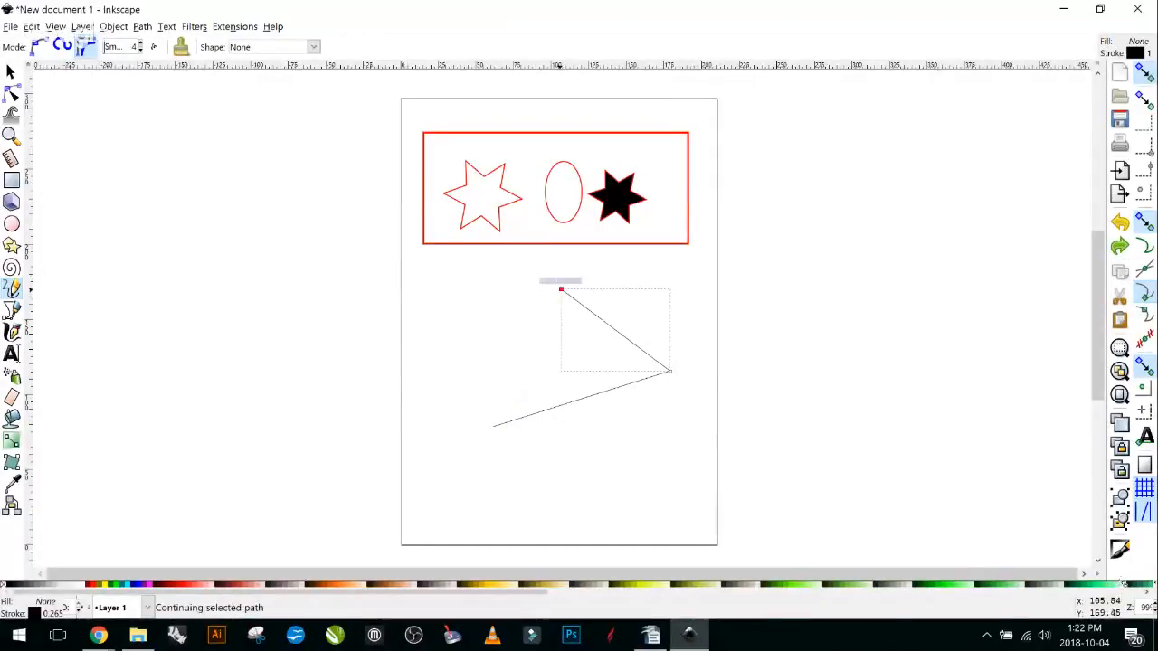
left_click(486, 399)
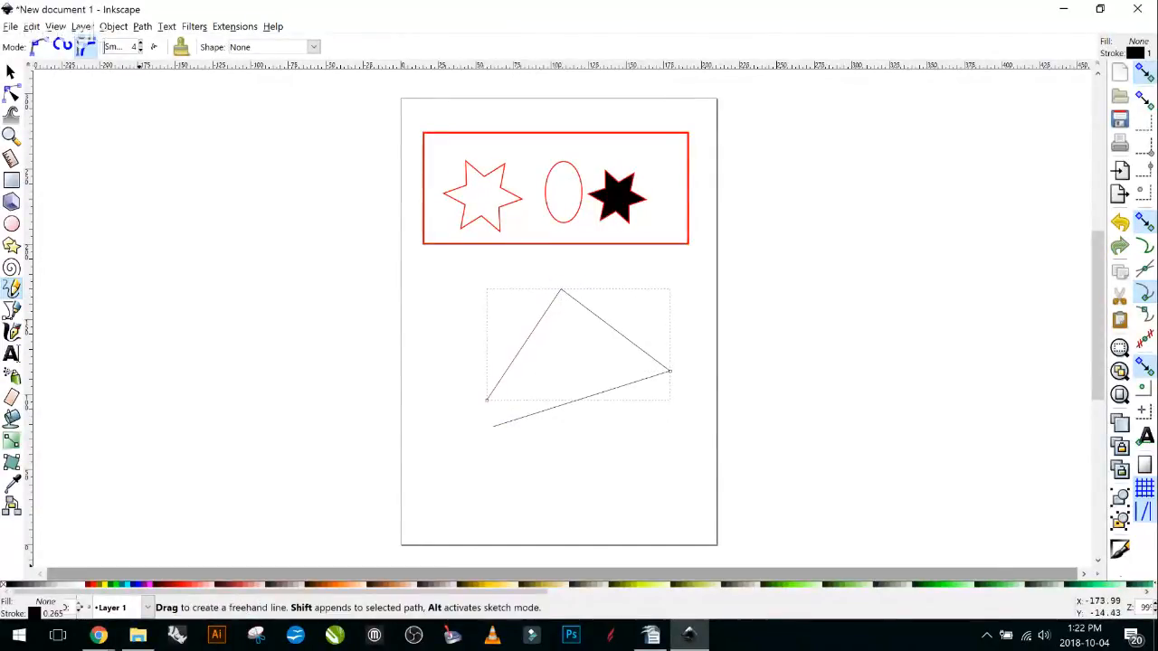
Try an aqua fill on the triangle, undo it, redraw the closing side and fill it green.
left_click(128, 585)
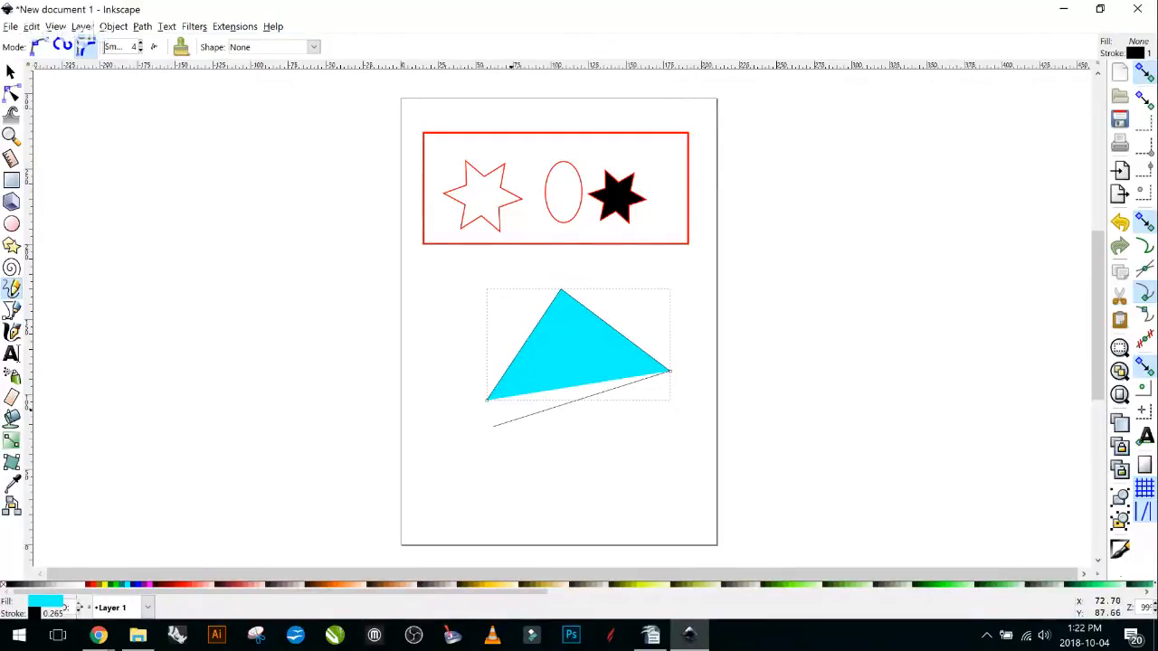
key("ctrl+z")
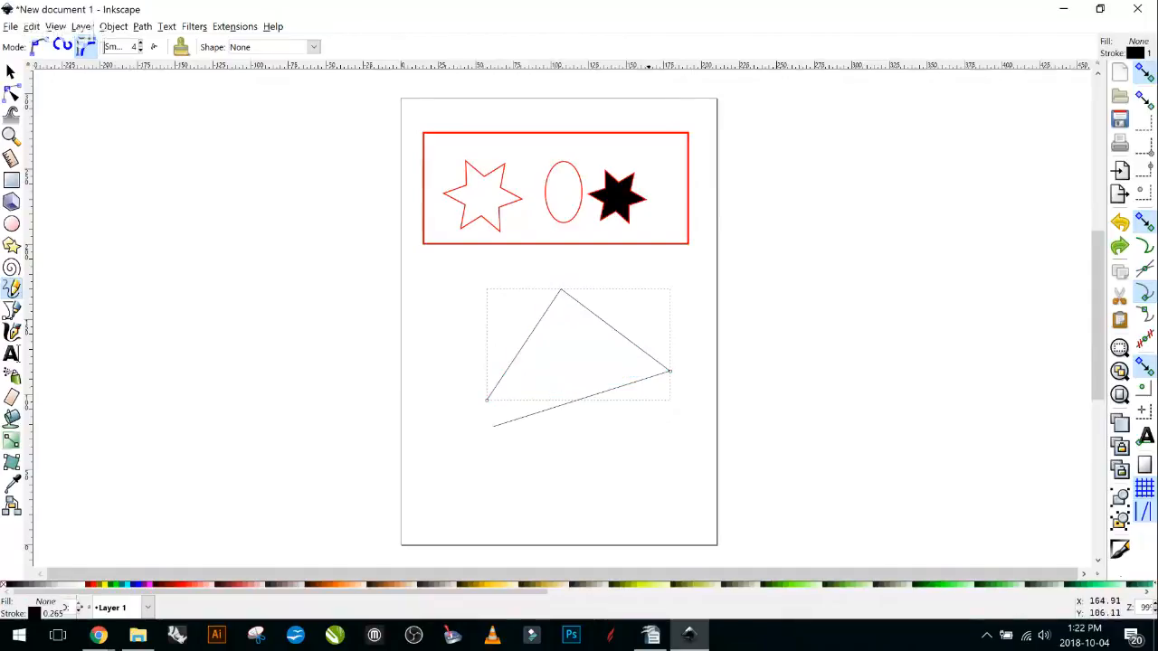
key("ctrl+z")
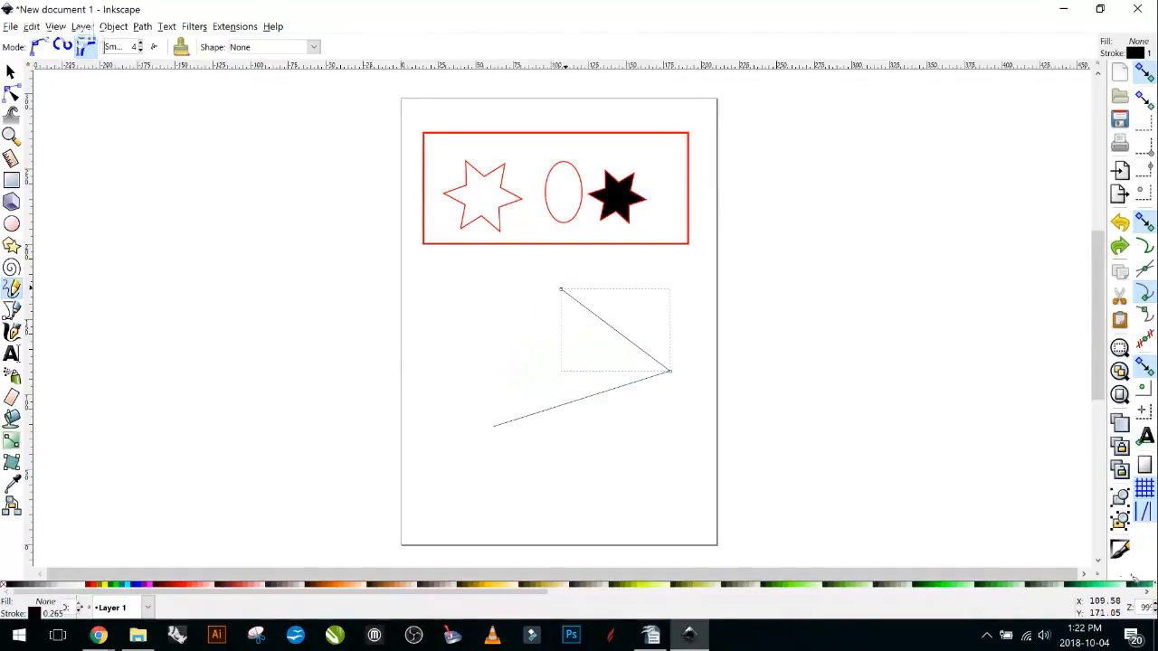
left_click(563, 289)
left_click(495, 427)
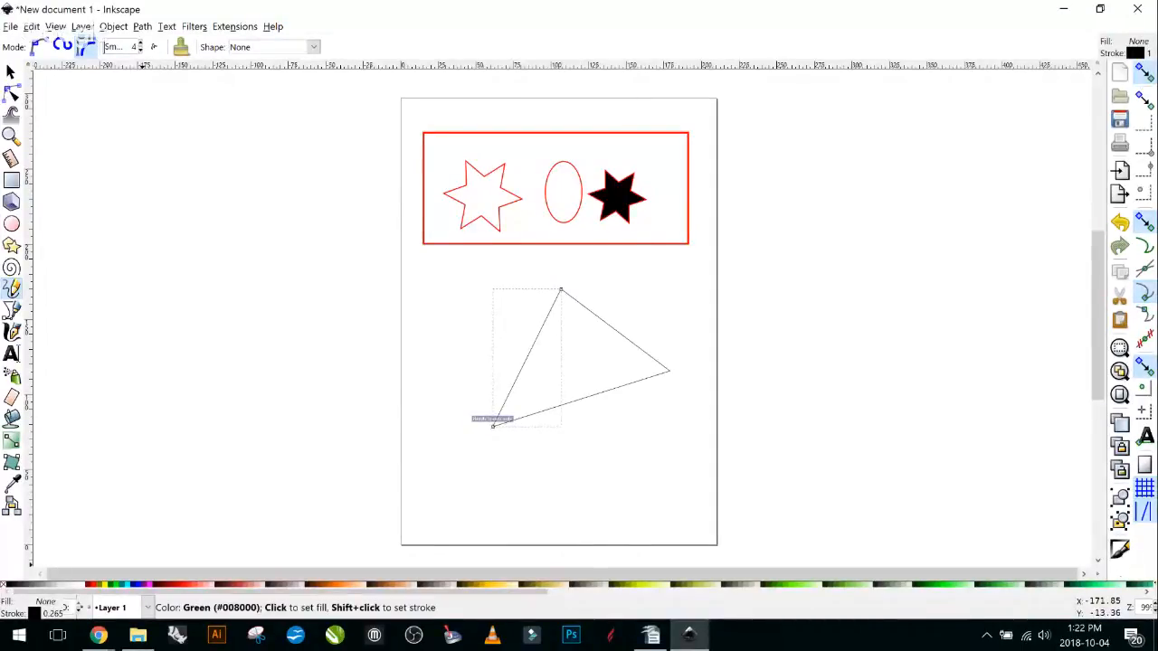
left_click(105, 584)
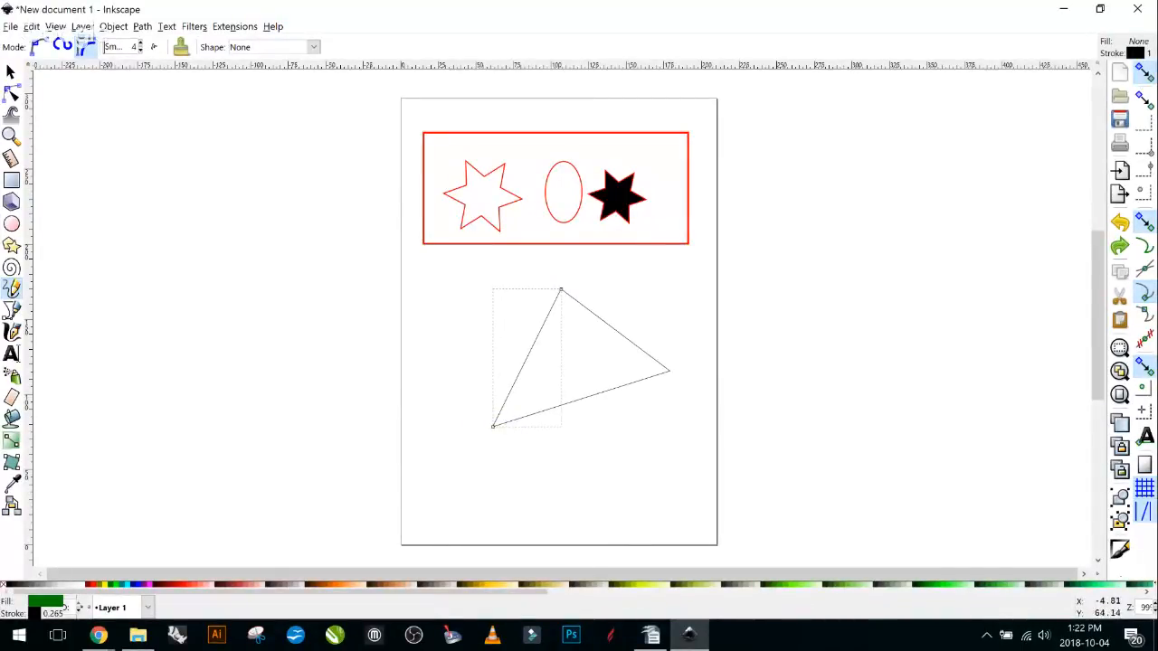
Redraw the closing side, try a red fill, then undo to remove the triangle lines.
left_click(11, 71)
left_click(724, 416)
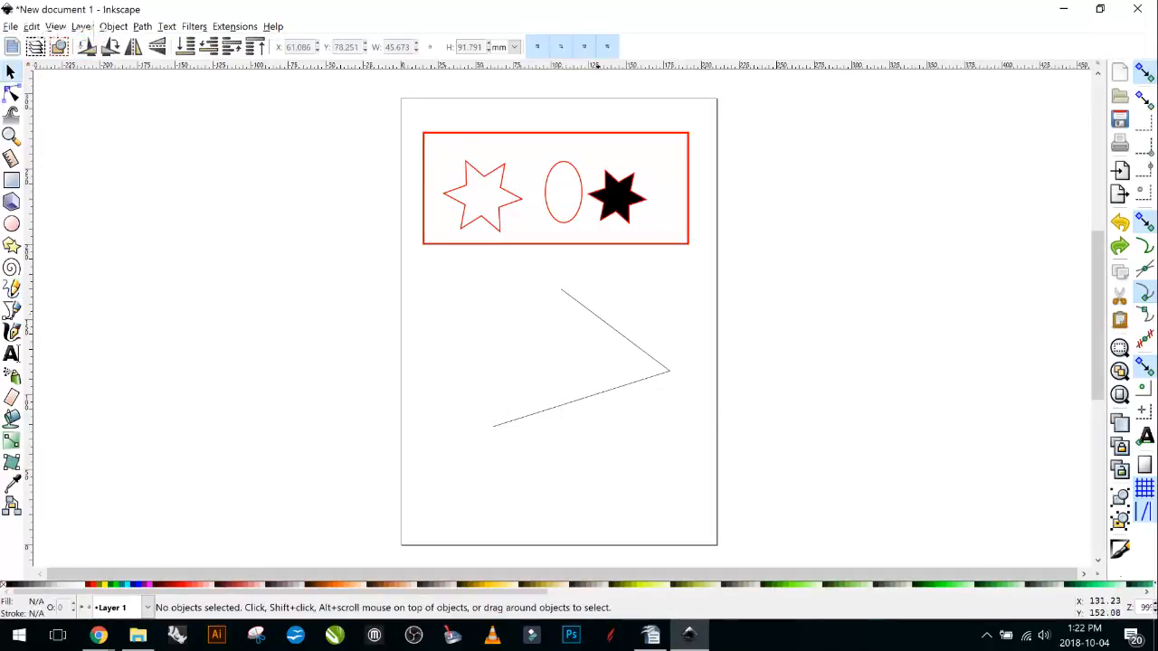
left_click(12, 288)
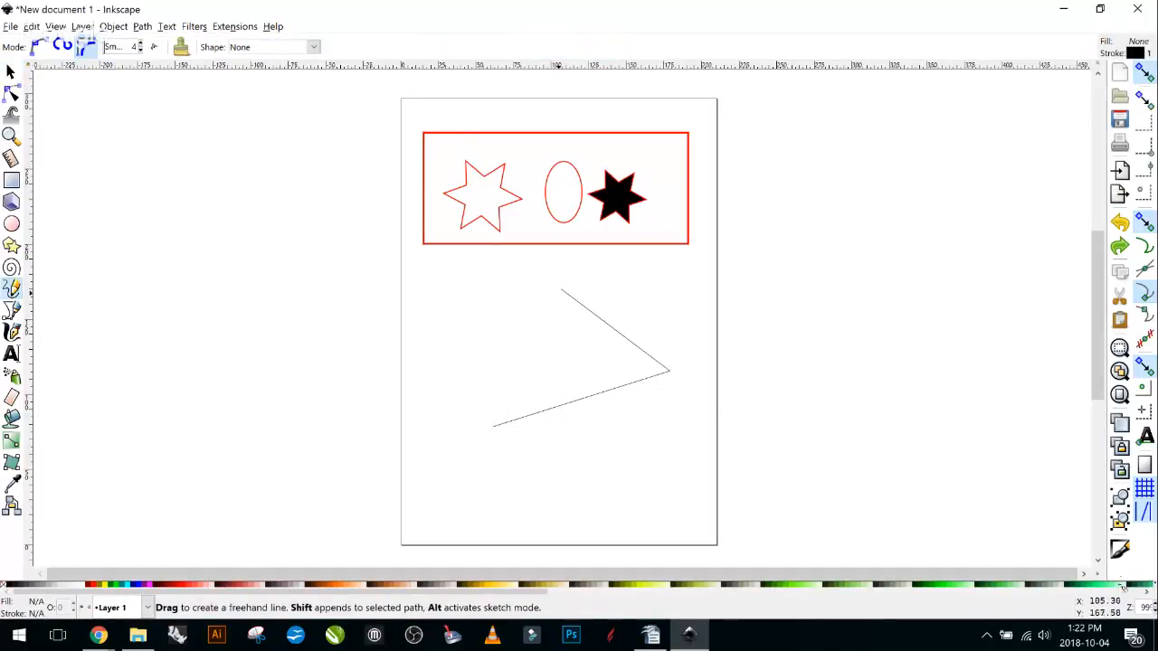
left_click_drag(561, 289, 493, 425)
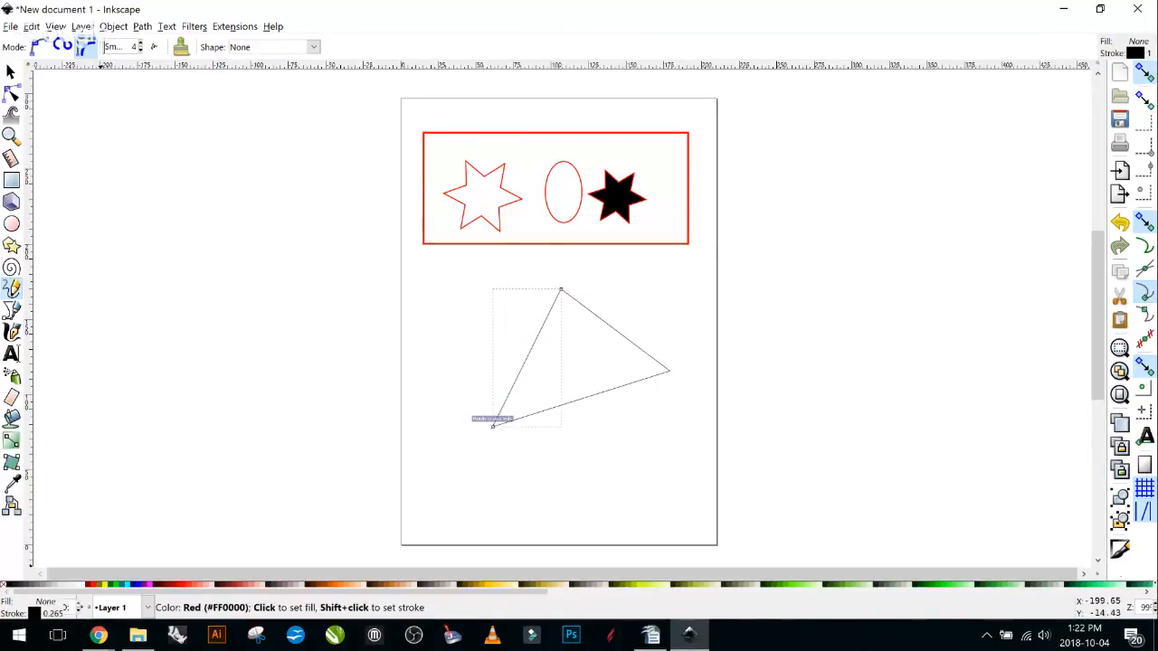
left_click(92, 584)
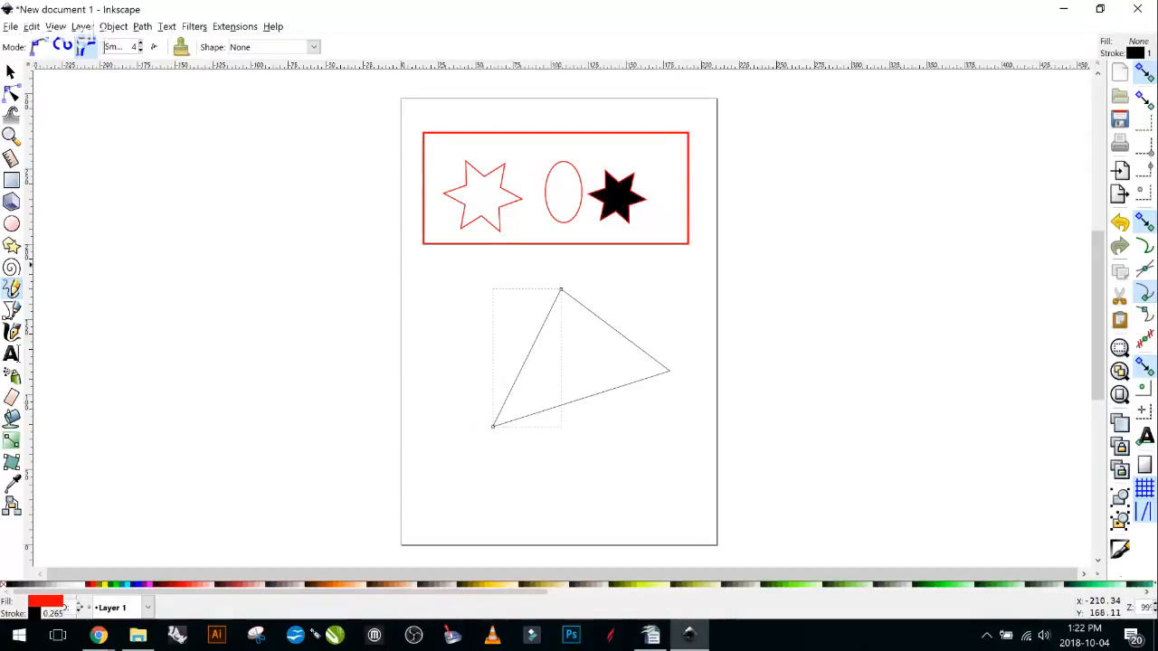
left_click(11, 73)
key("ctrl+z")
key("ctrl+z")
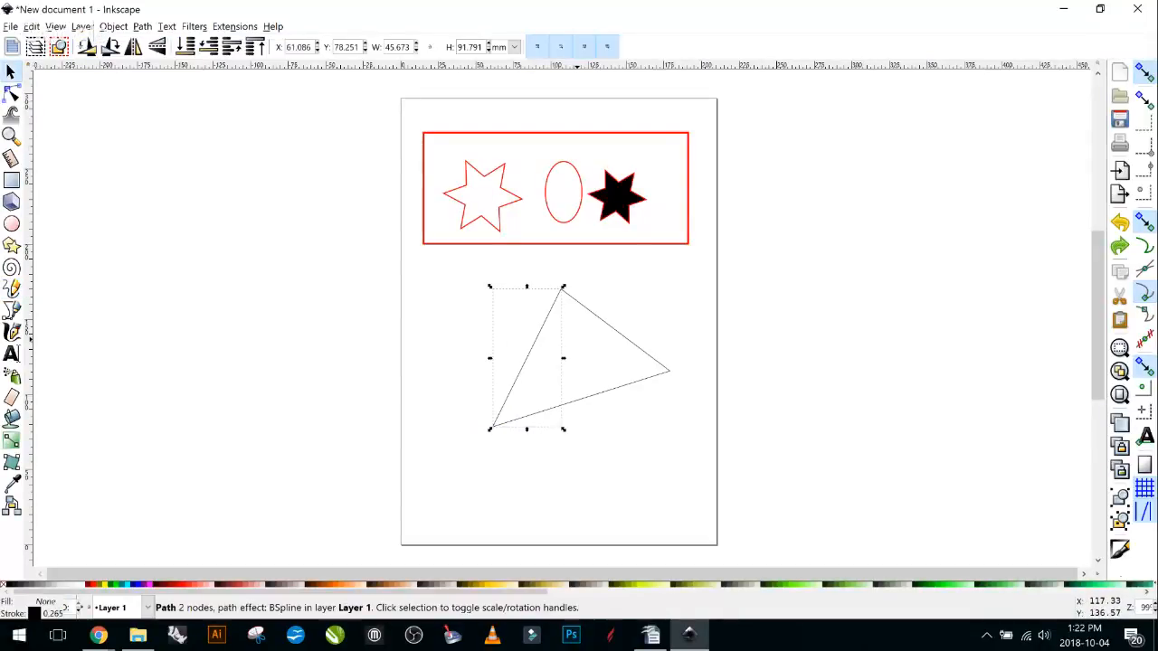
key("ctrl+z")
key("ctrl+z")
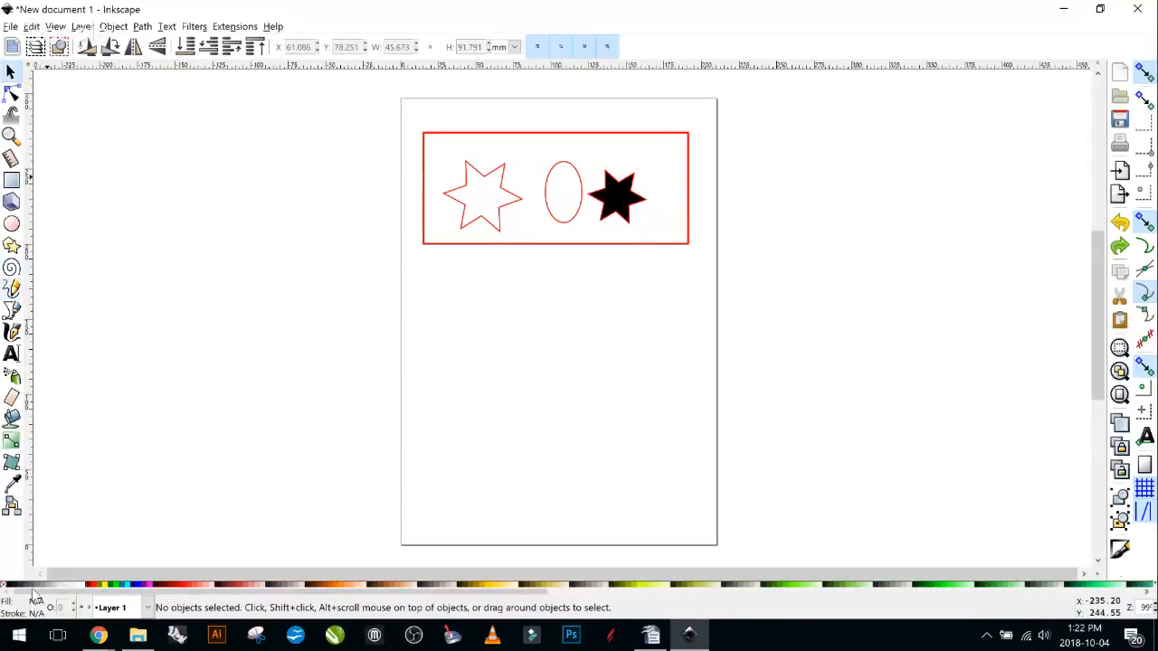
Draw a closed three-point Pencil triangle at the page's lower right and fill it Navy.
left_click(12, 288)
left_click(628, 469)
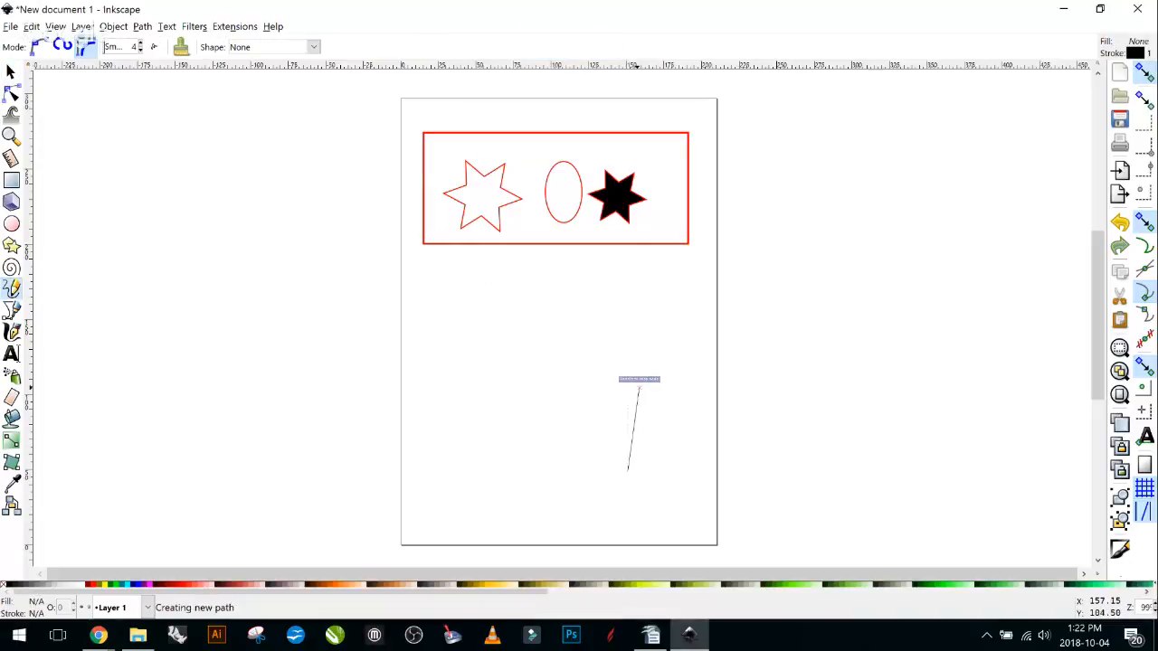
left_click(561, 374)
left_click(561, 374)
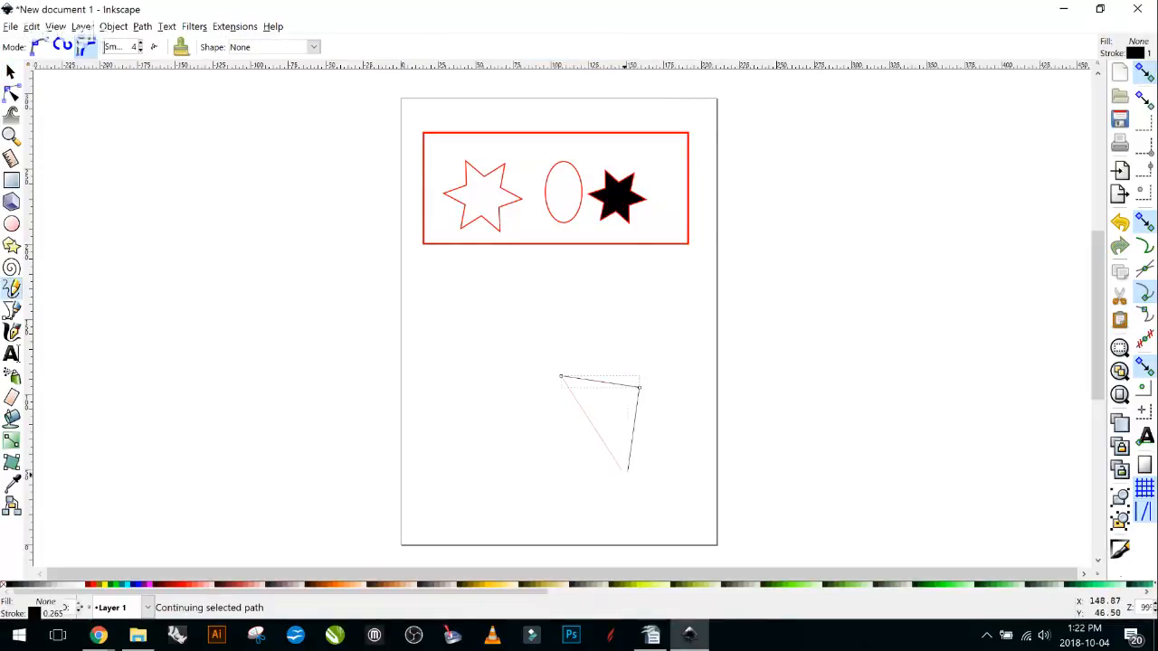
left_click(628, 469)
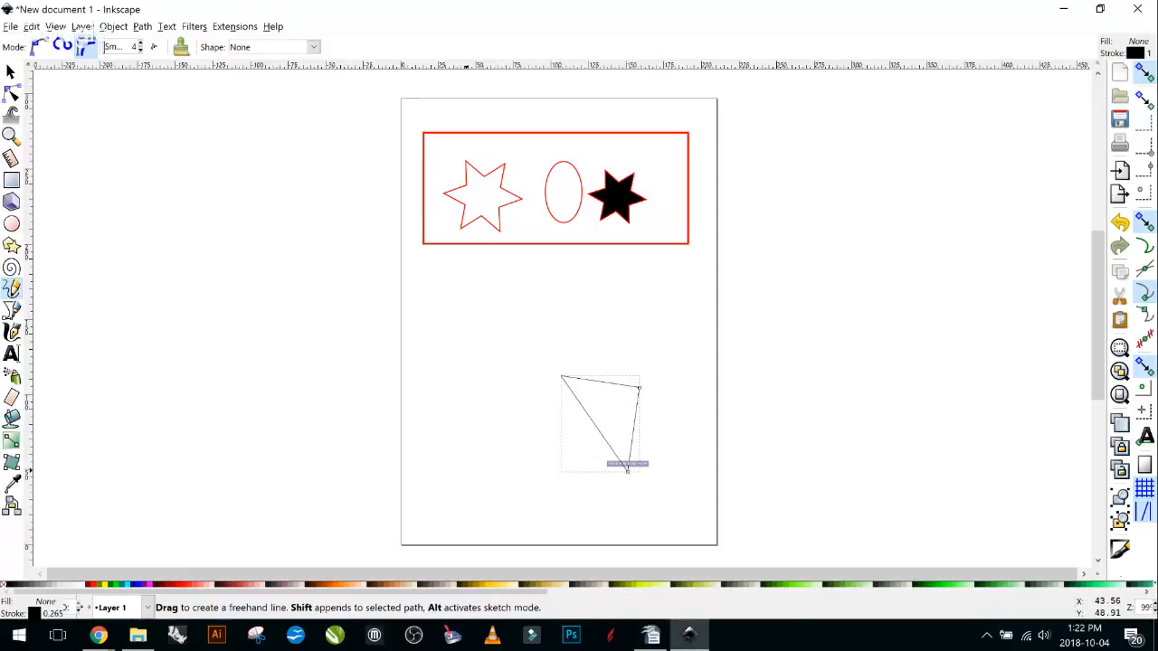
left_click(133, 584)
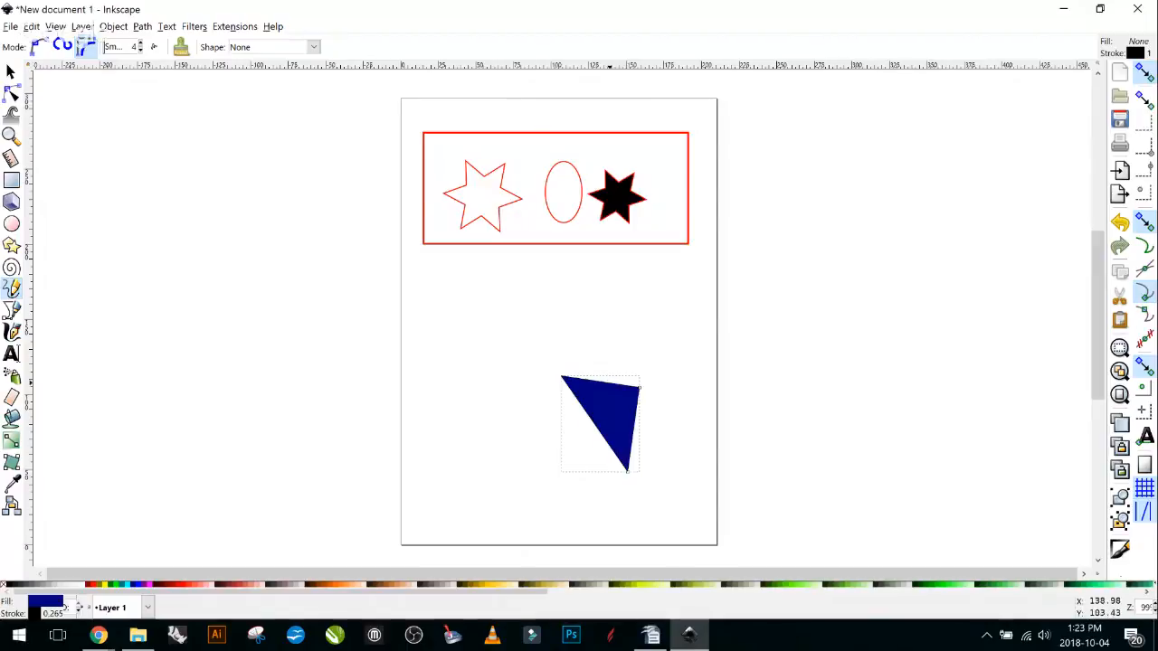
left_click(12, 310)
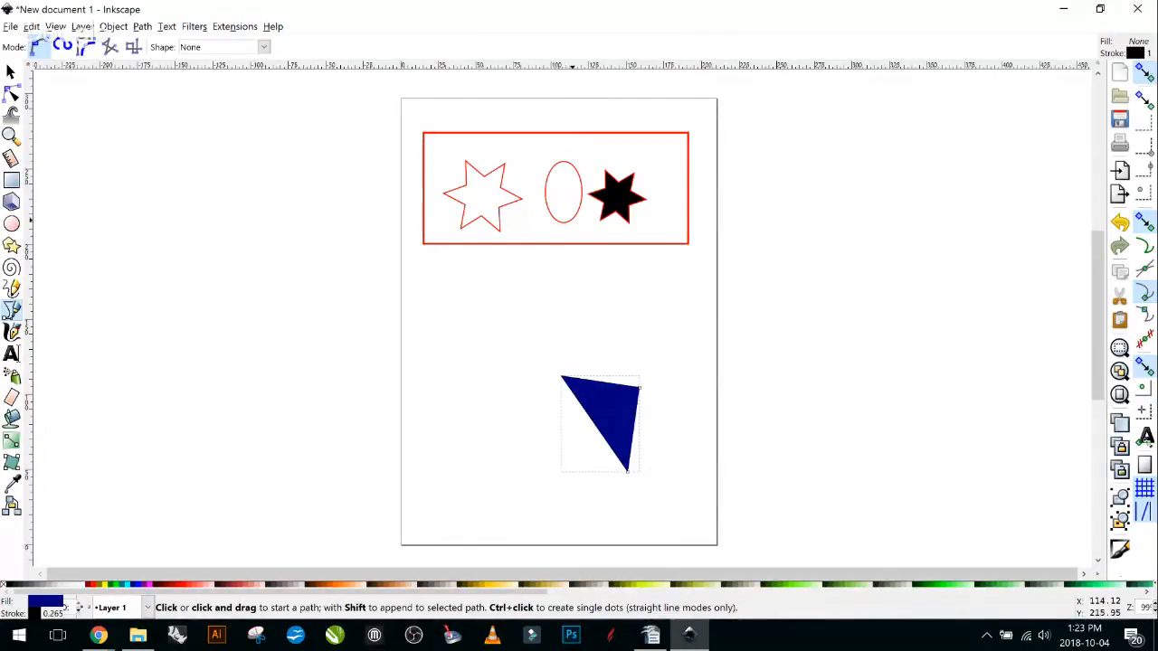
Draw a closed, unfilled Bezier triangle in mid-page above the navy triangle.
left_click(438, 359)
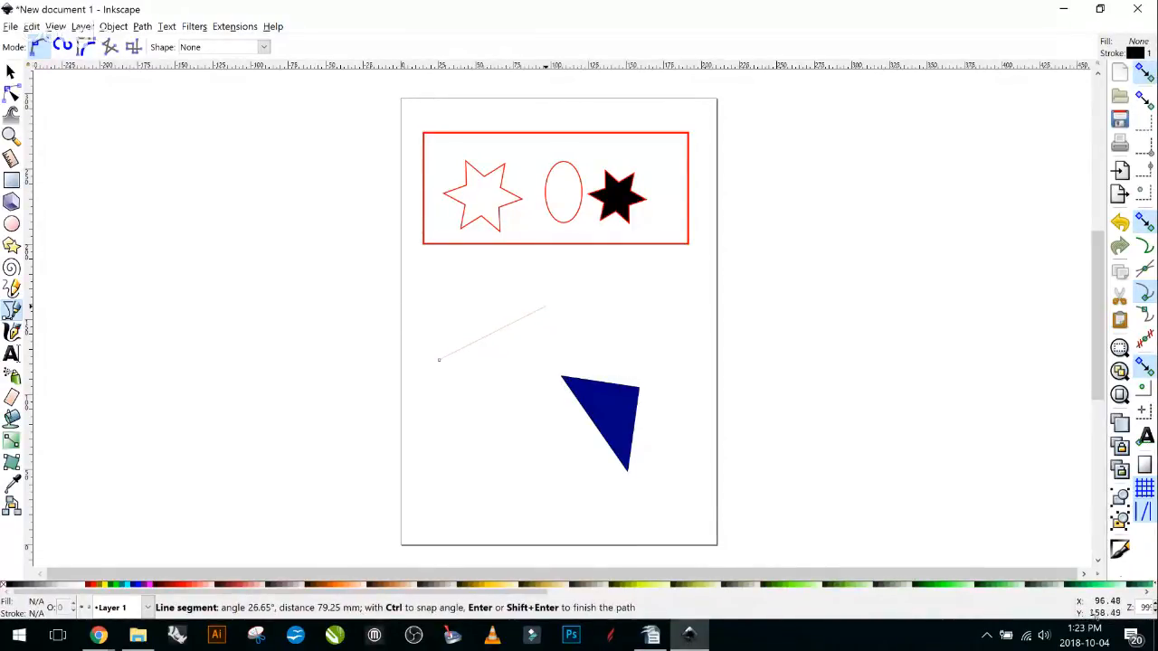
left_click(545, 307)
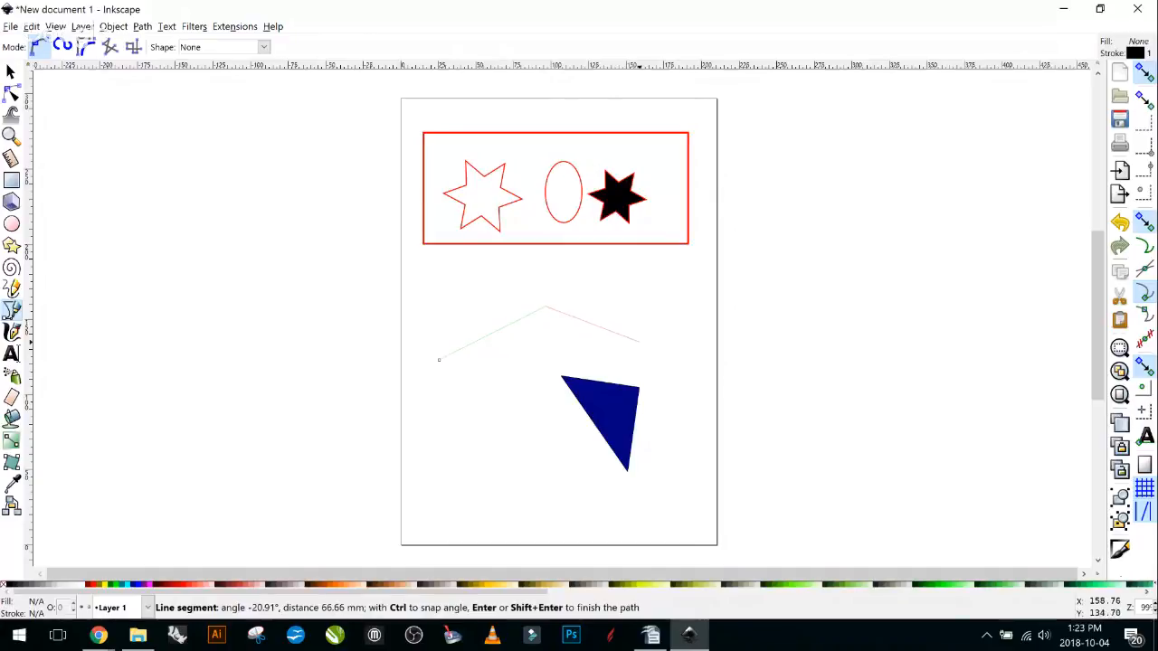
left_click(639, 342)
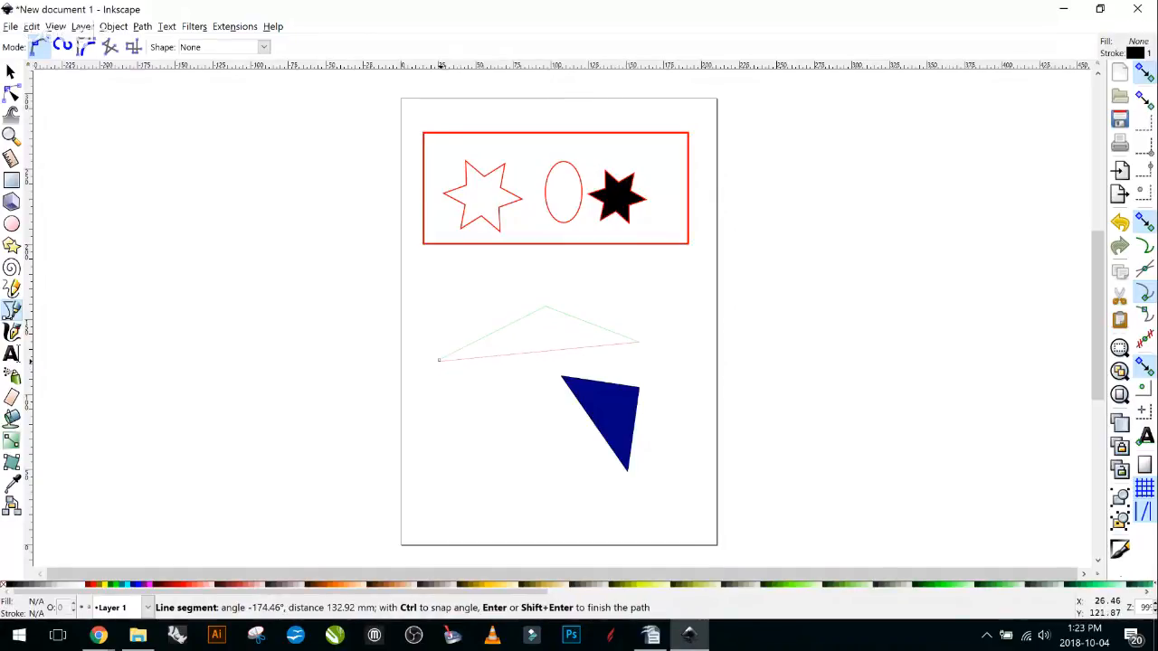
left_click(439, 360)
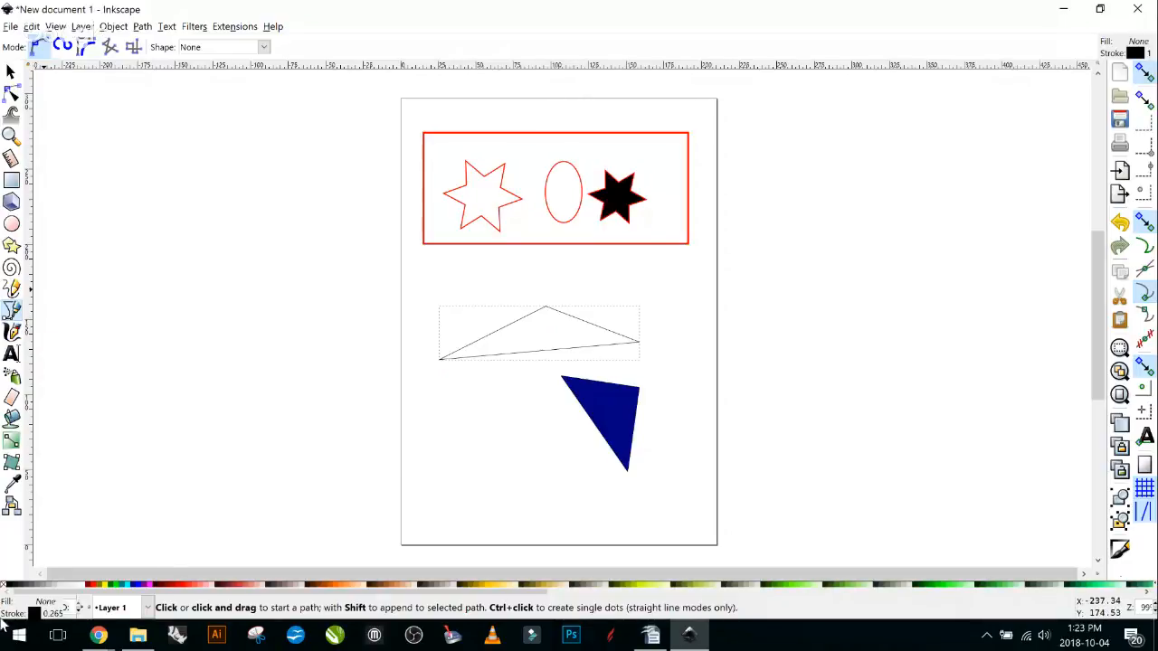
left_click(484, 520)
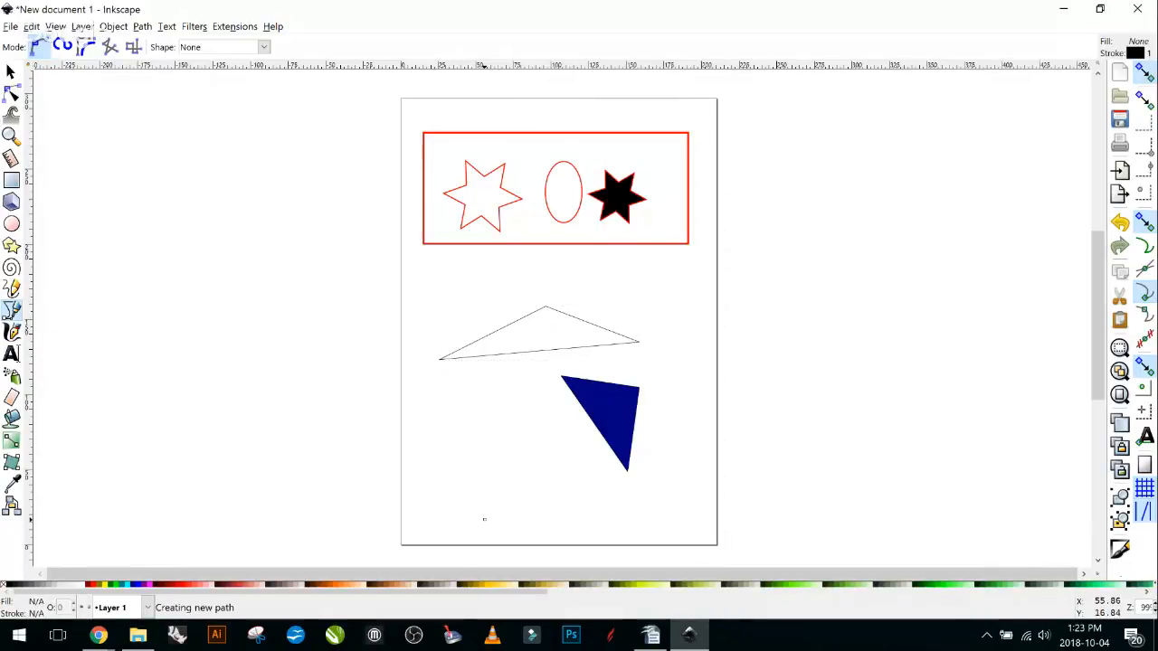
Draw a closed curved Bezier blob near the page bottom and fill it black.
left_click_drag(484, 519, 453, 453)
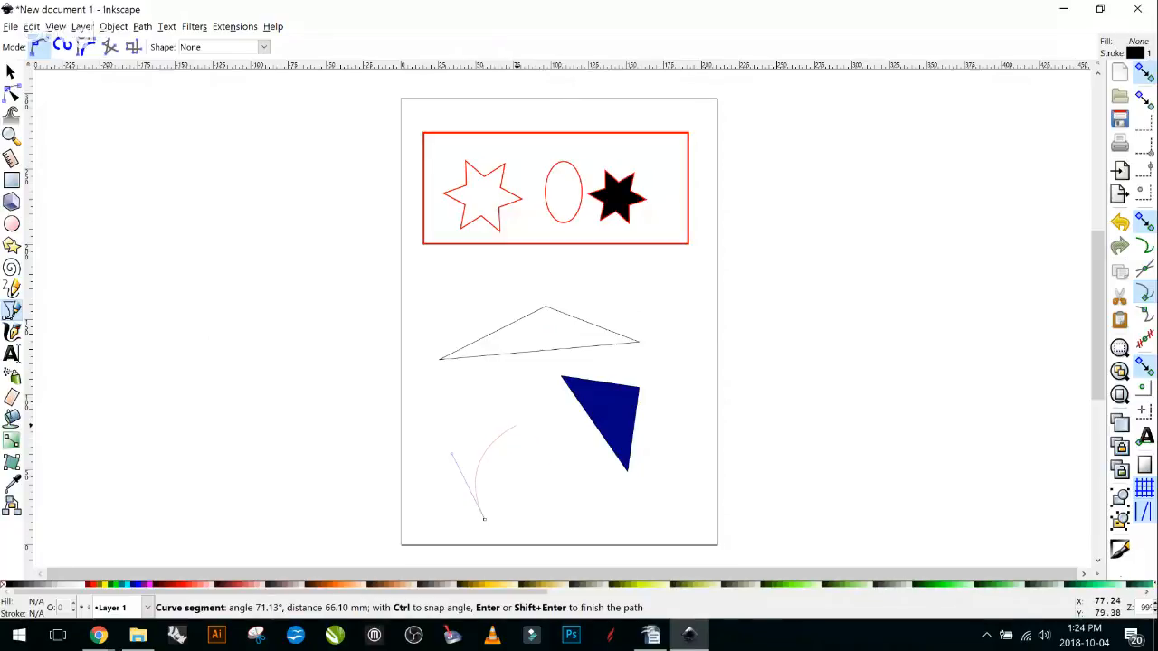
left_click(516, 425)
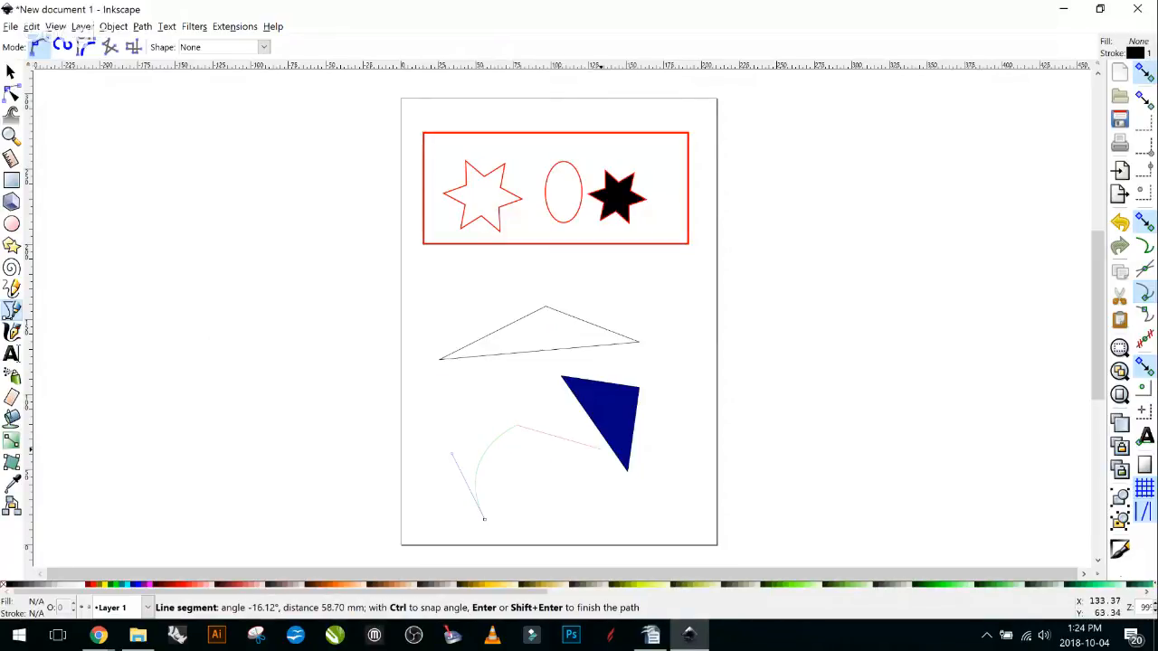
left_click_drag(595, 451, 609, 513)
left_click_drag(541, 529, 501, 529)
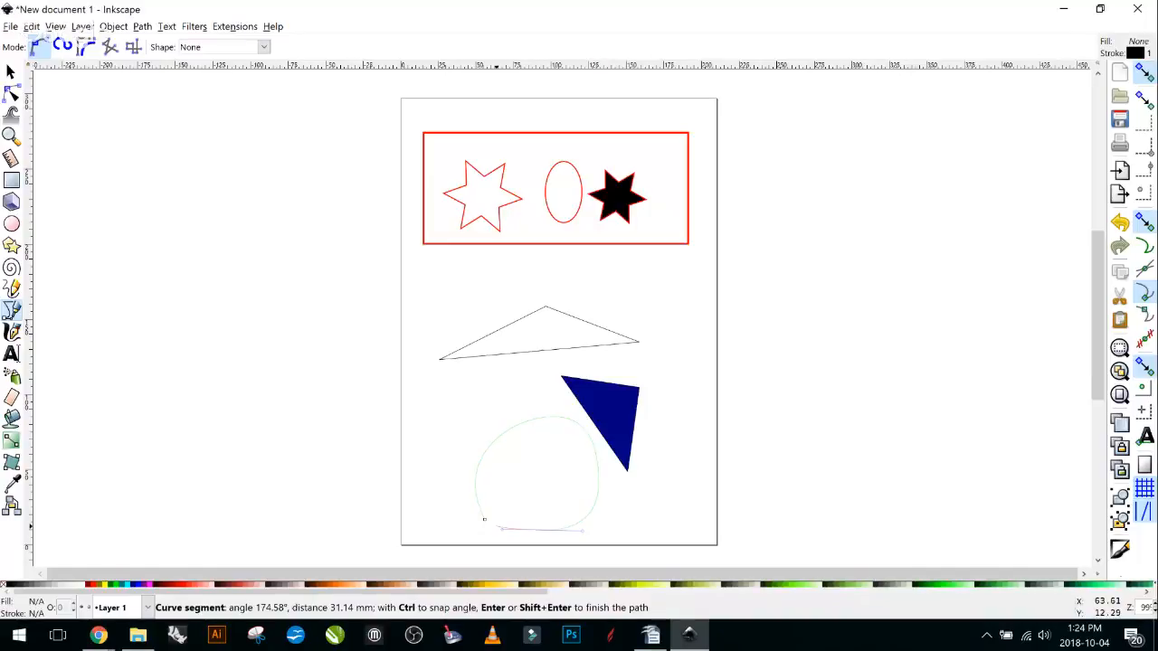
left_click(484, 520)
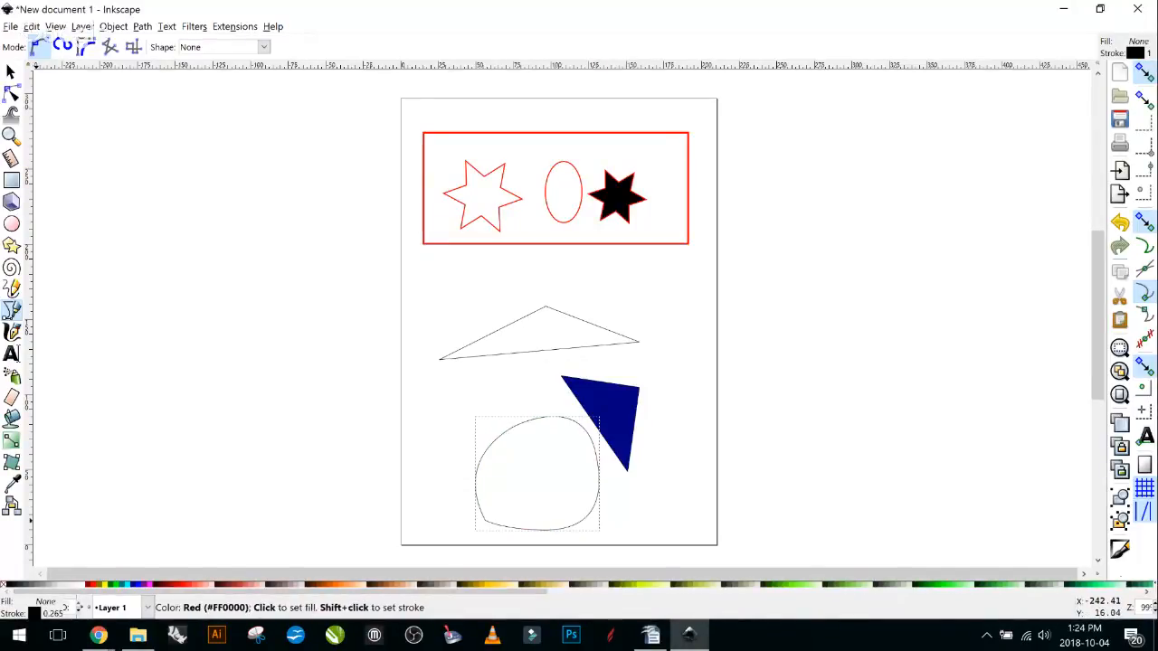
left_click(18, 586)
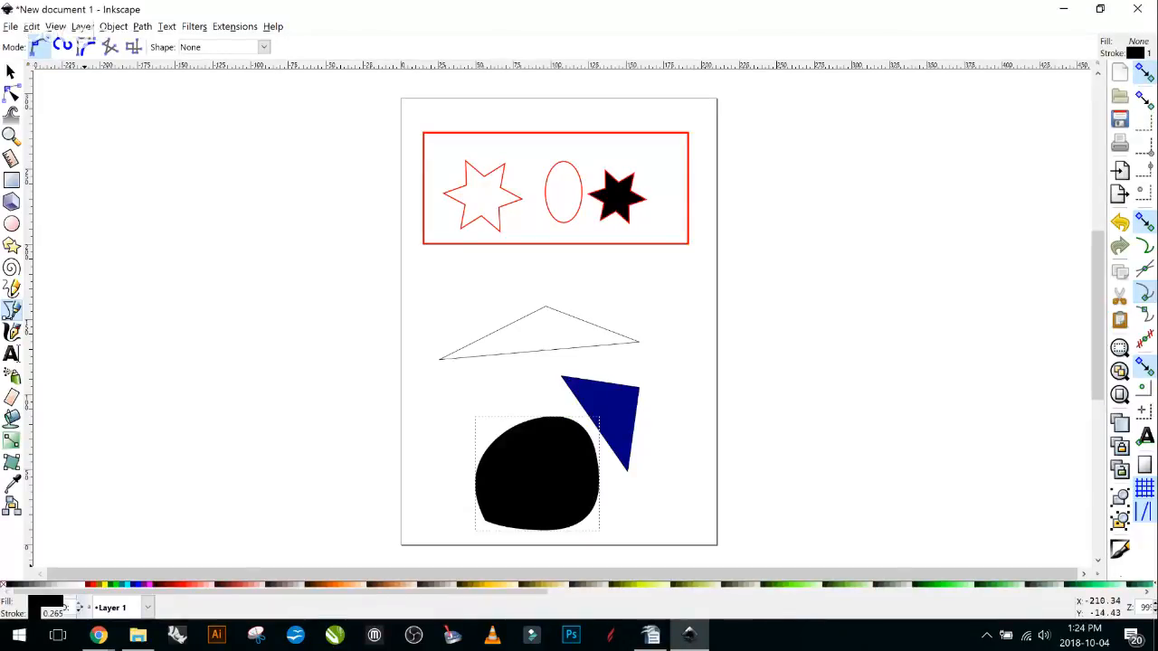
key("ctrl+shift+f")
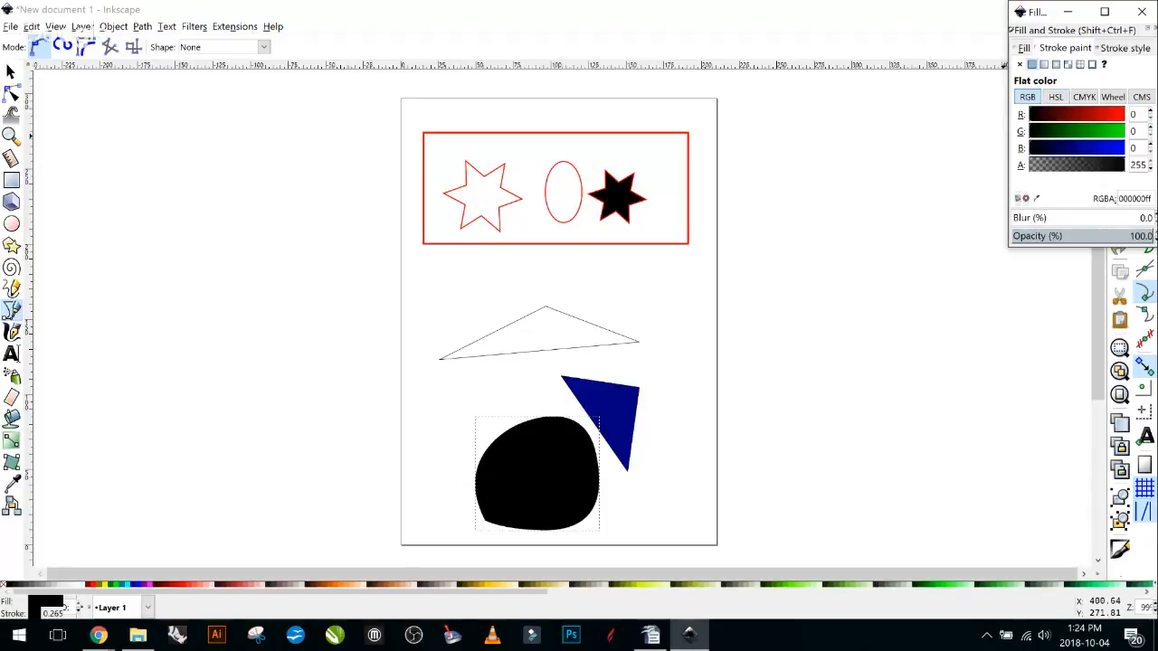
Set the blob's stroke paint to red (R 255) with a 0.465 mm width.
left_click_drag(1032, 115, 1125, 115)
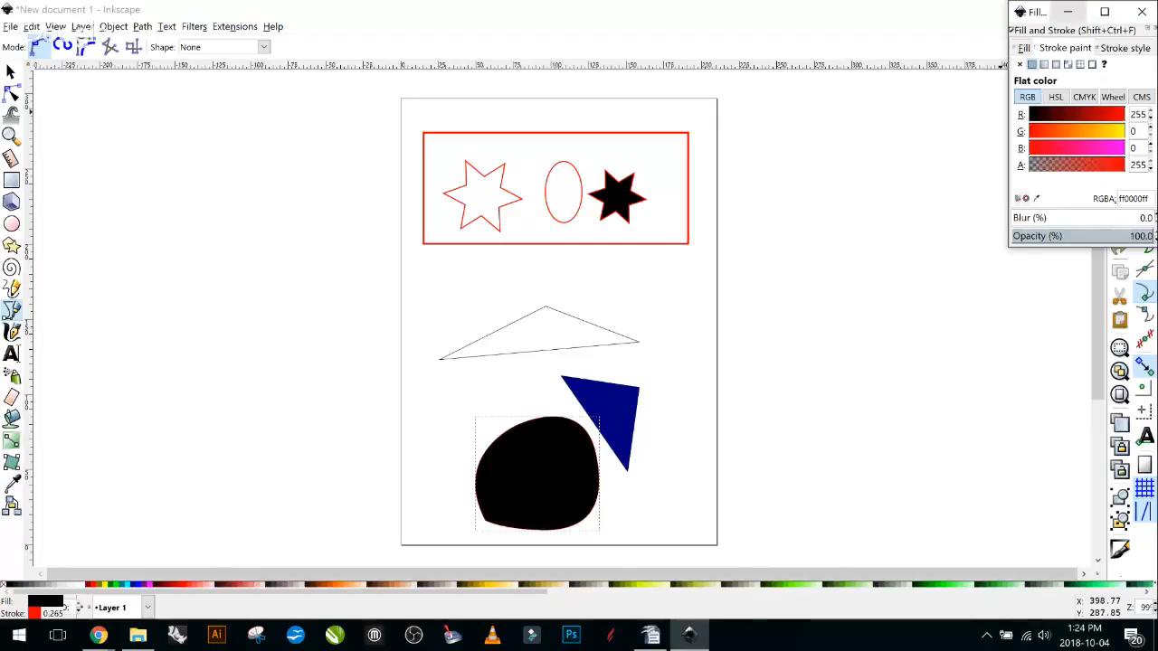
left_click(1125, 48)
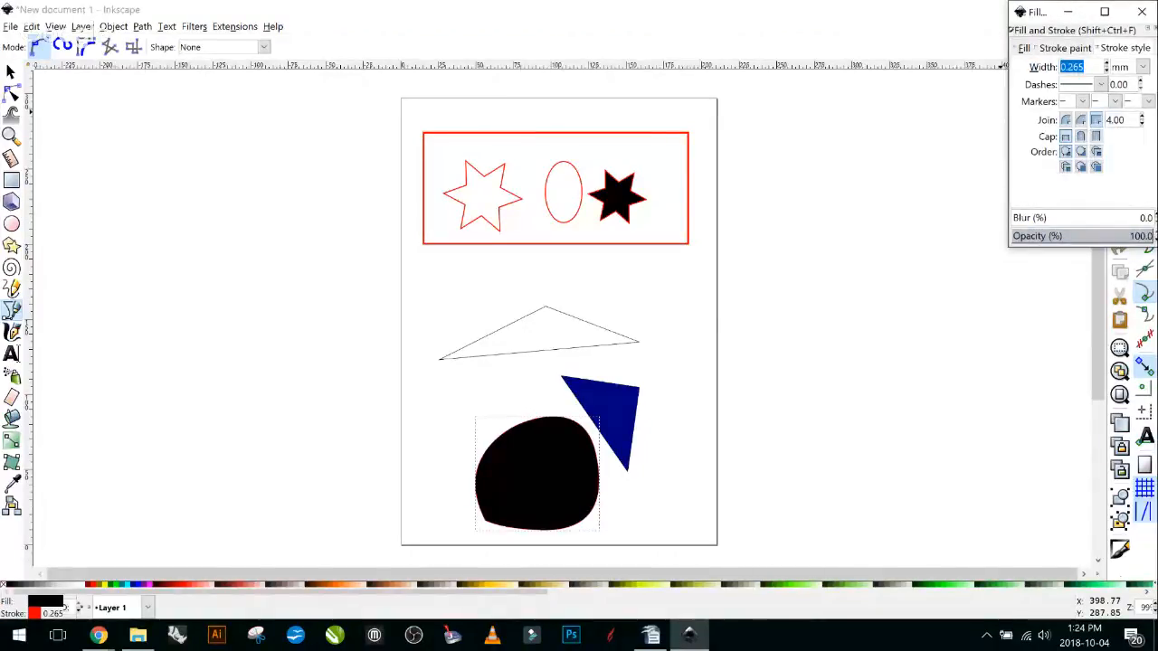
left_click(1106, 63)
left_click(1106, 63)
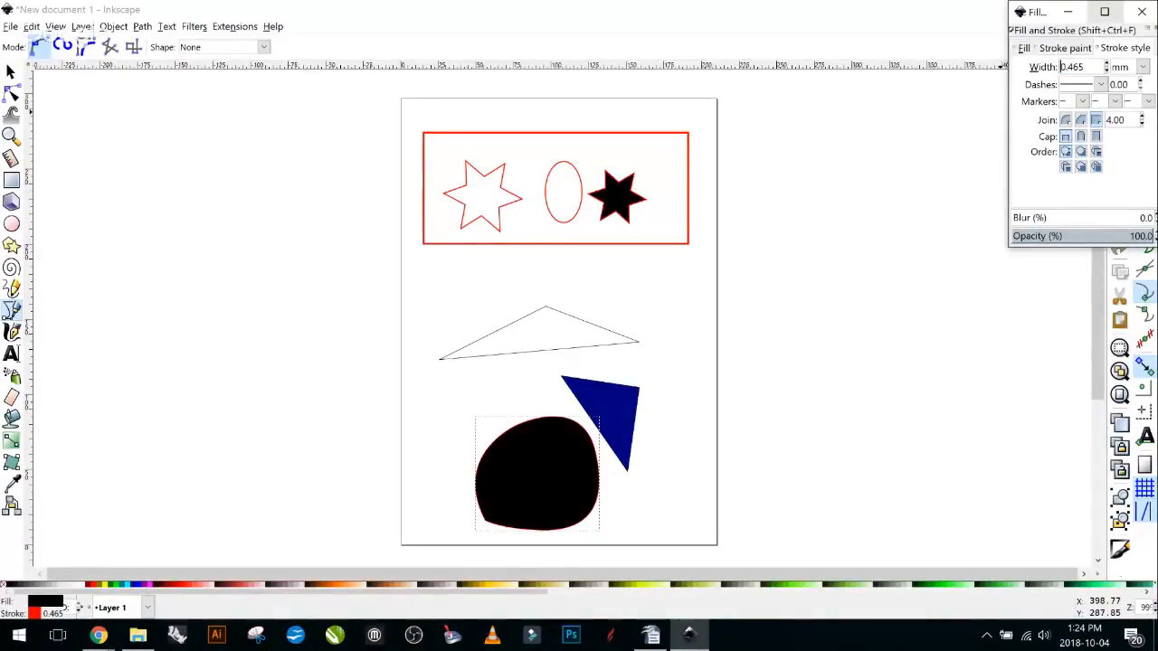
left_click(1141, 11)
left_click(11, 72)
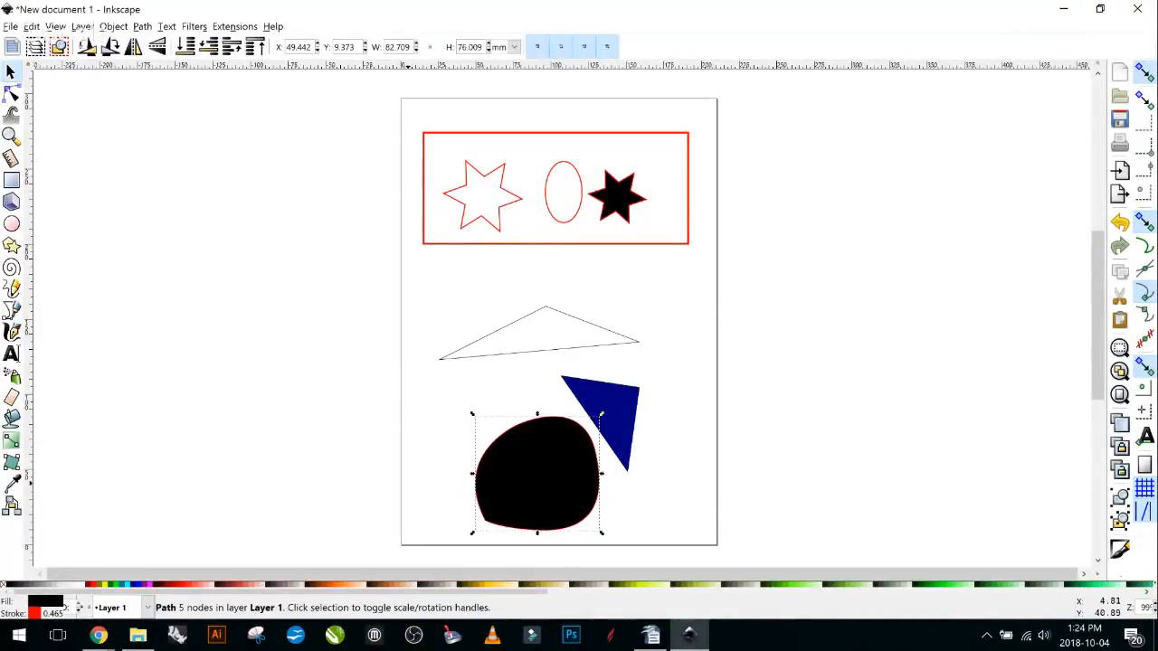
Move the black blob to the lower left beside the navy triangle, lowering the system volume meanwhile.
left_click_drag(537, 470, 319, 349)
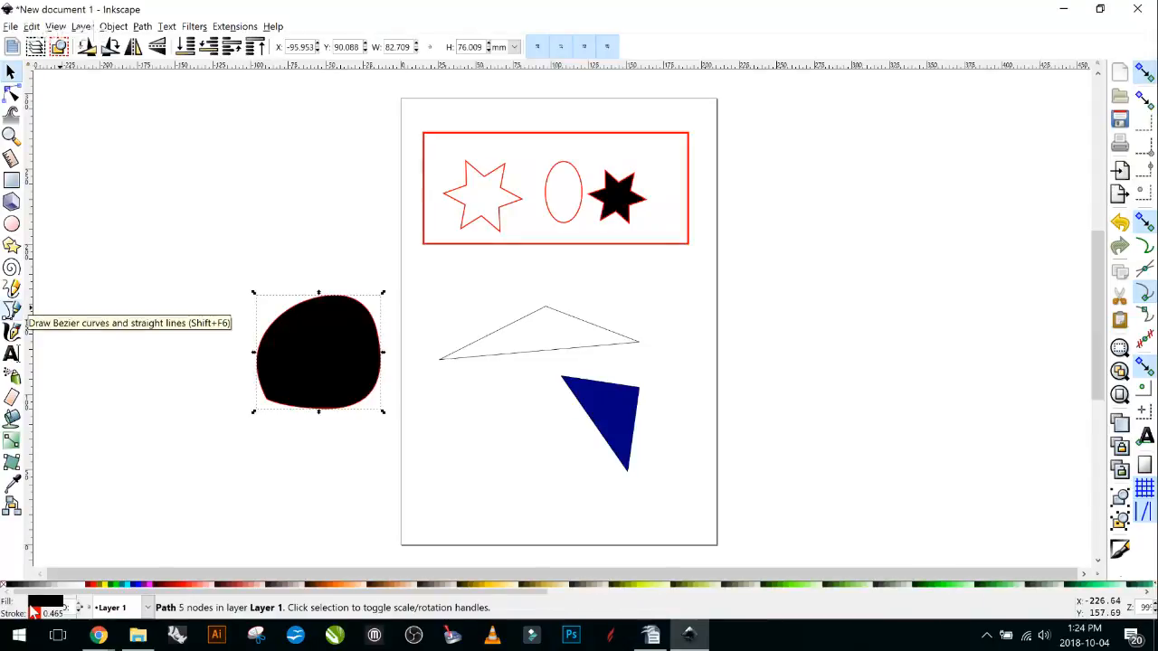
left_click_drag(373, 380, 724, 325)
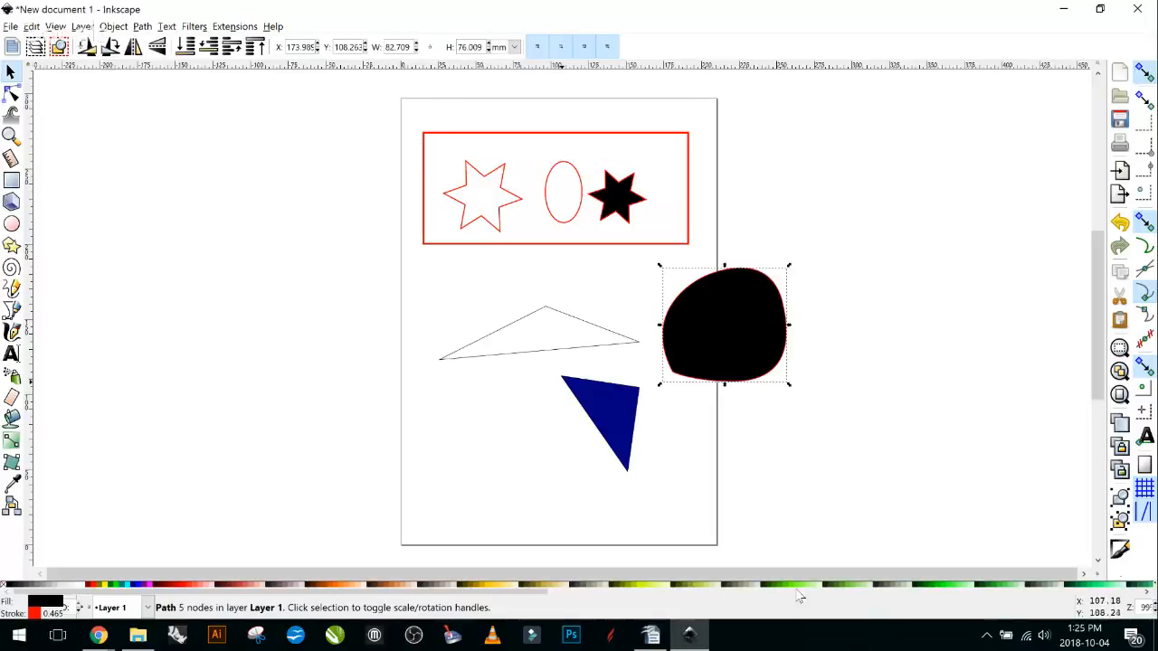
left_click(98, 635)
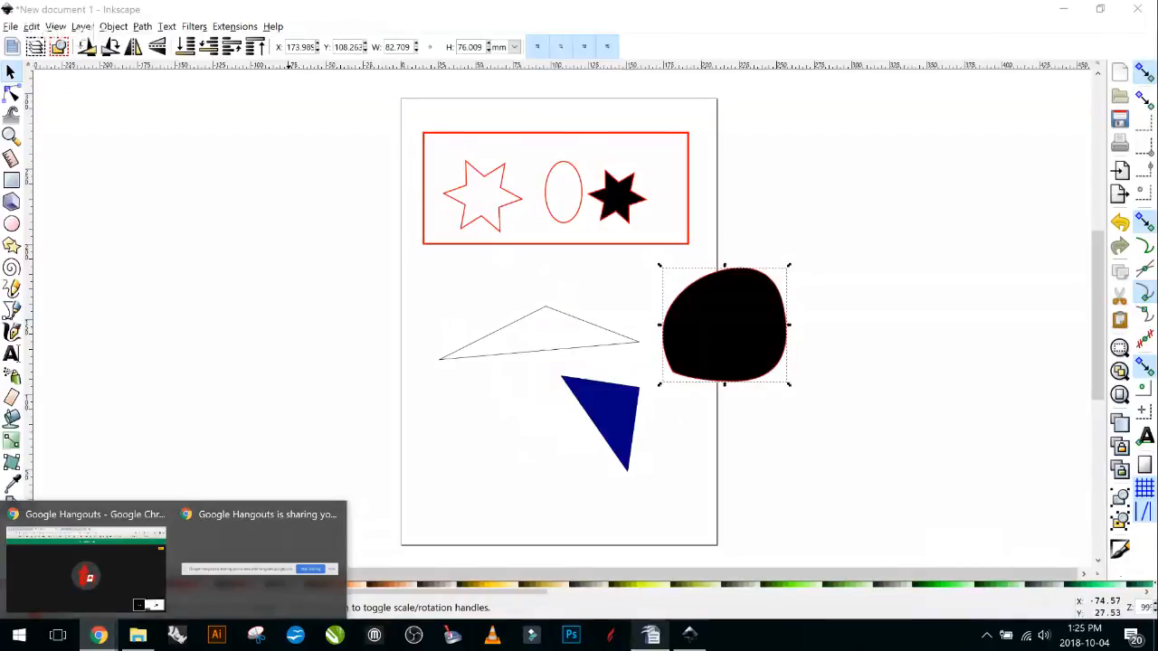
left_click(689, 635)
key("XF86AudioMute")
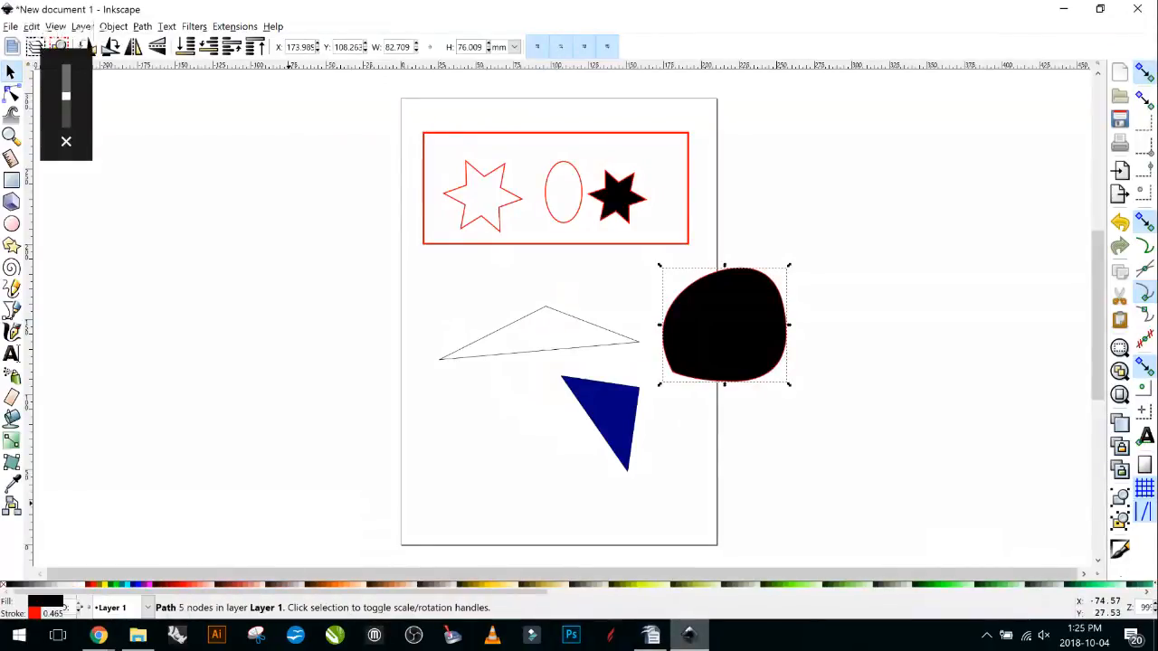
key("XF86AudioLowerVolume")
key("XF86AudioLowerVolume")
key("XF86AudioLowerVolume")
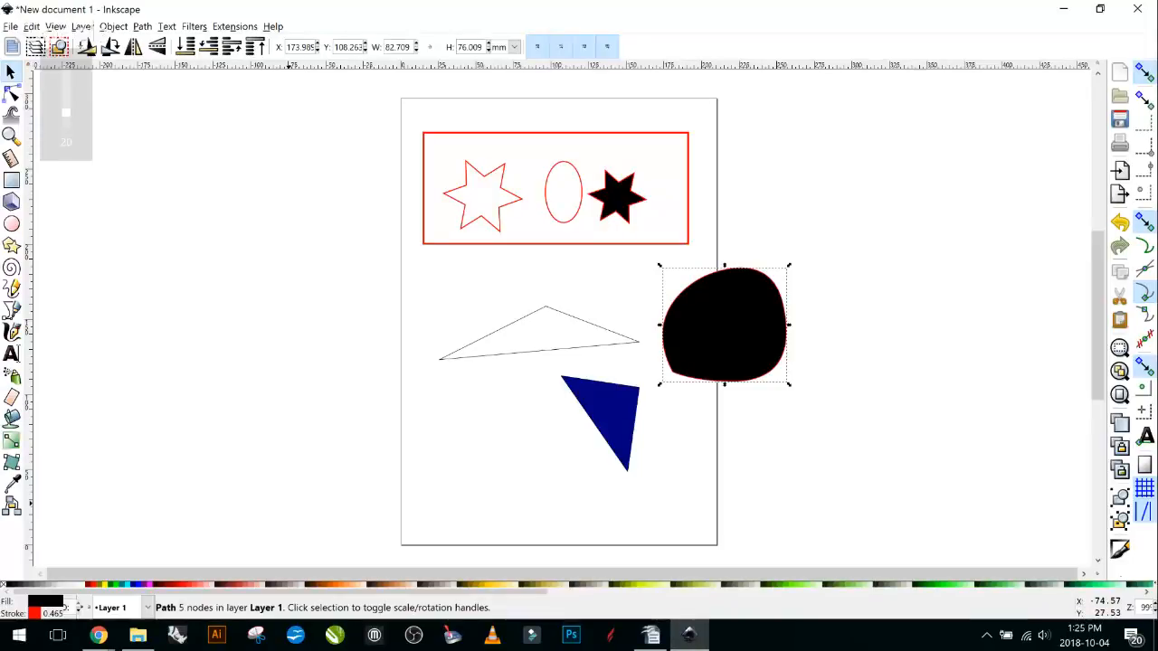
key("XF86AudioLowerVolume")
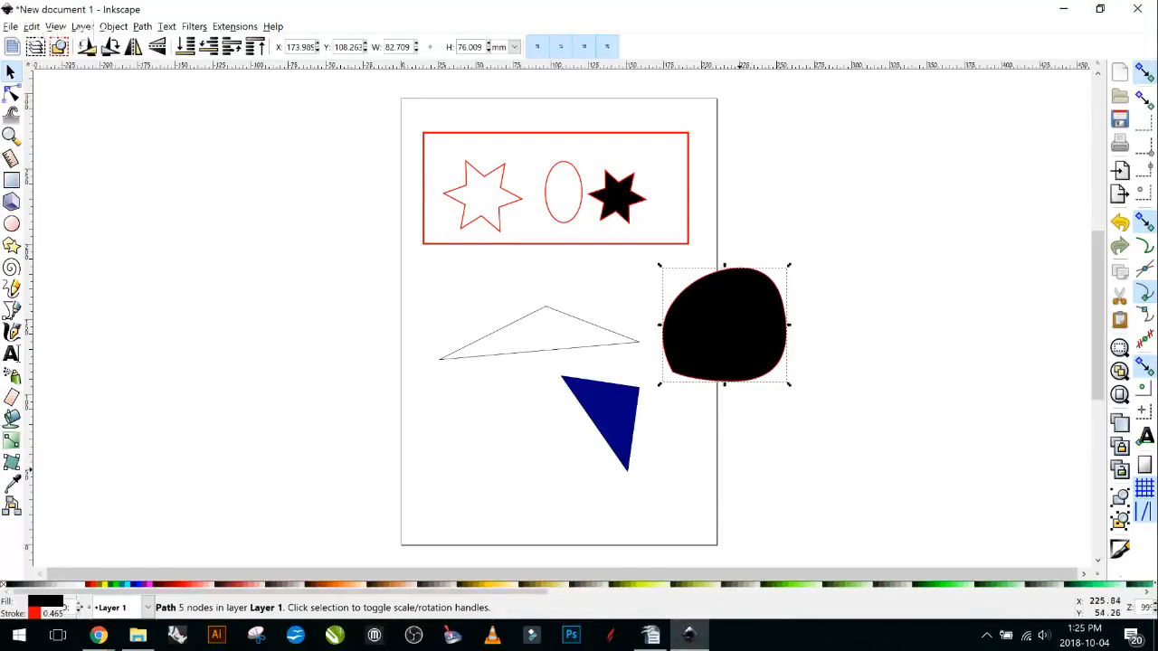
key("XF86AudioLowerVolume")
key("XF86AudioLowerVolume")
left_click_drag(737, 318, 514, 452)
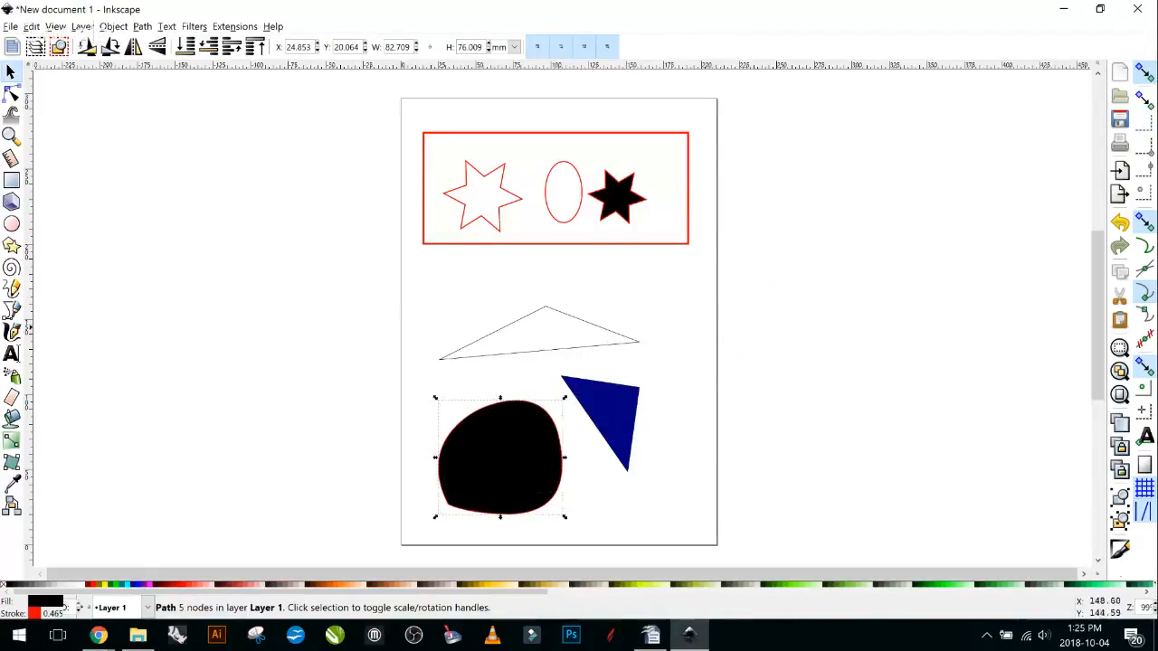
key("Escape")
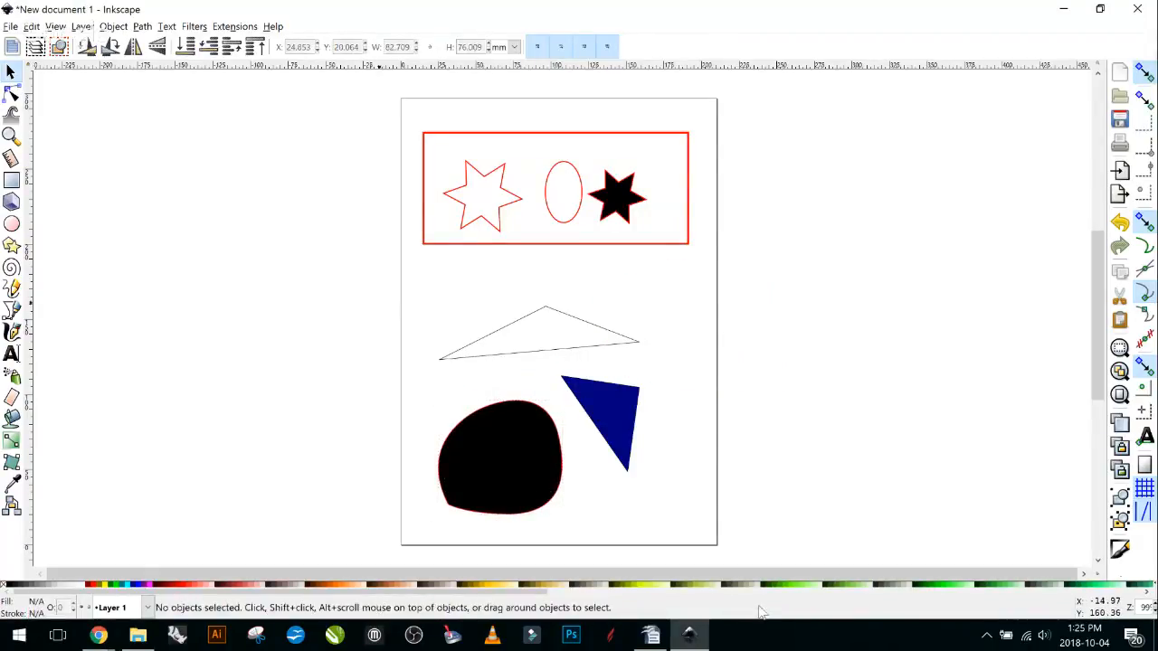
Try selecting the blob and navy triangle, then clear and Tab-select the outlined triangle.
scroll(811, 434, "down", 1)
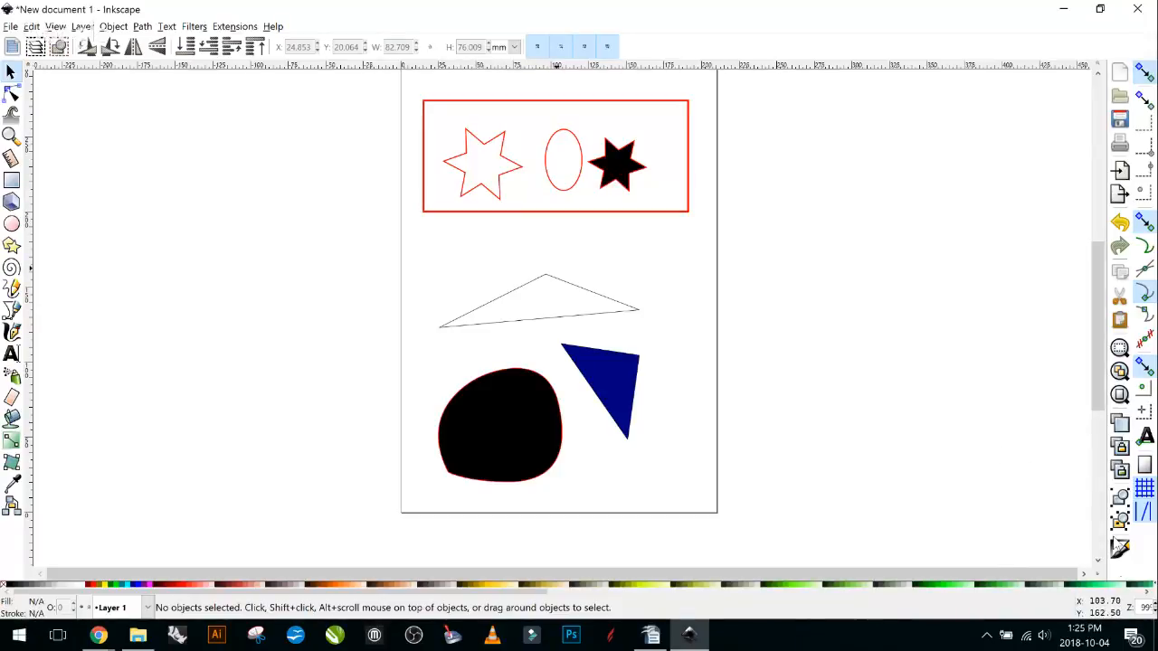
scroll(563, 317, "up", 1)
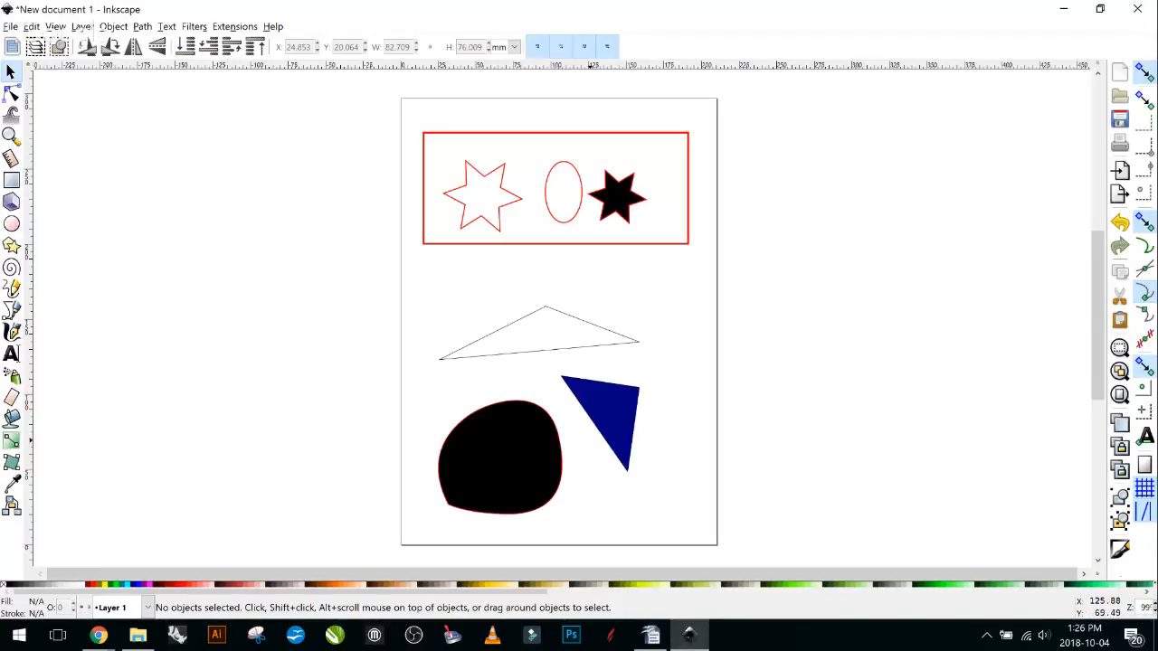
left_click(538, 417)
left_click(619, 402)
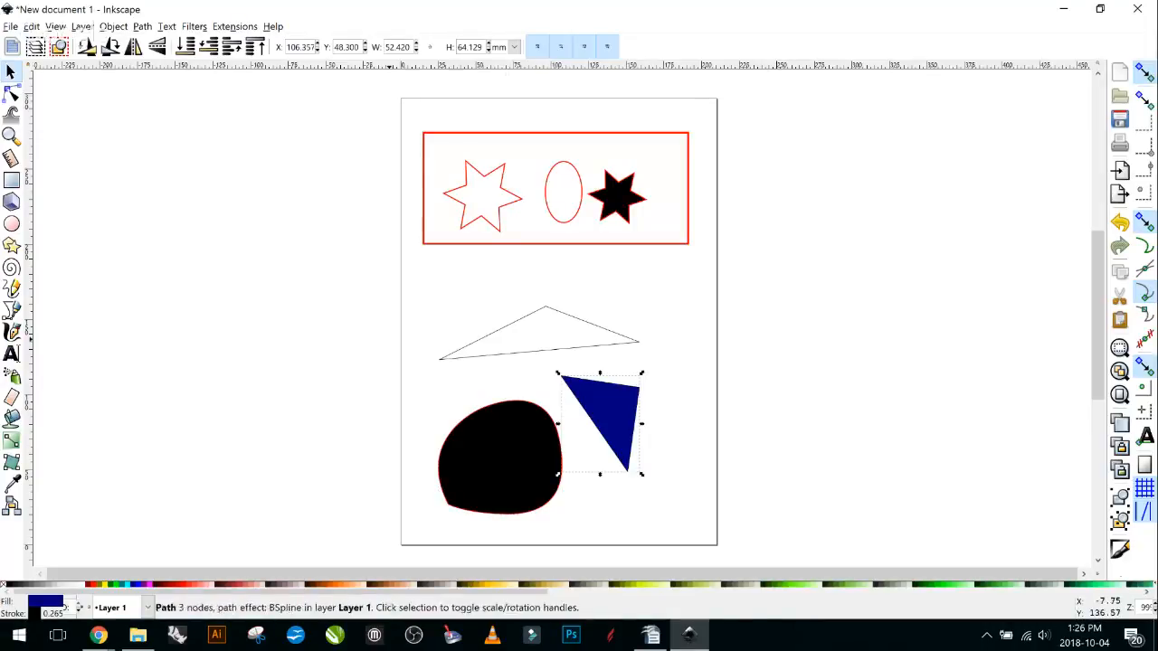
key("Escape")
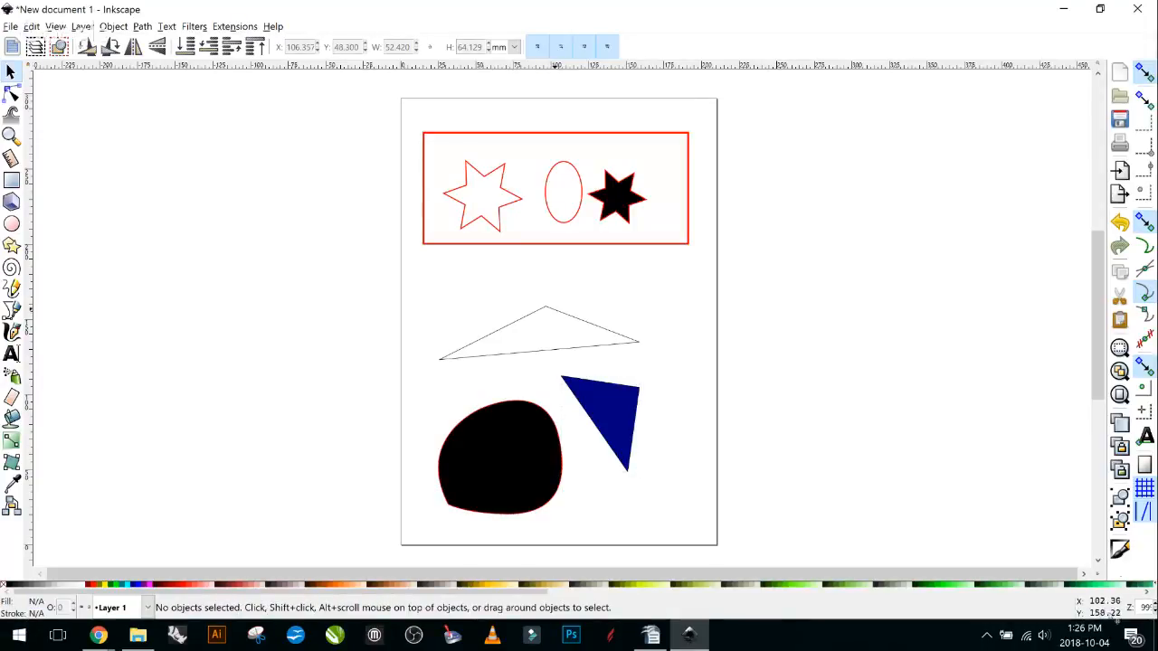
key("Tab")
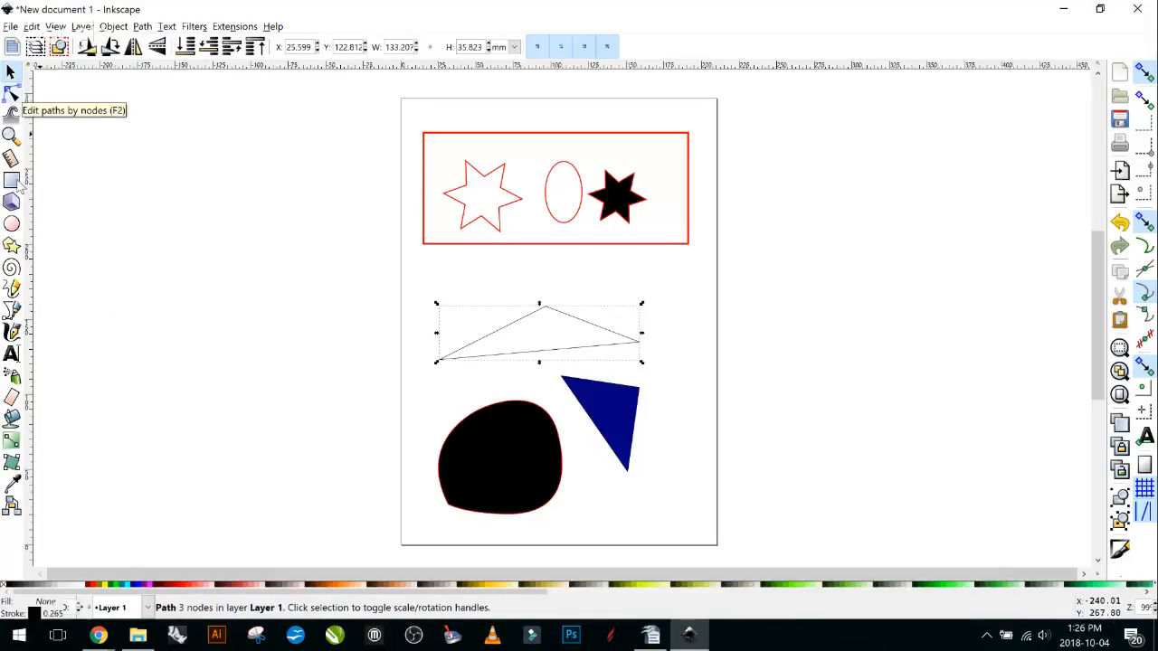
In node editing, move the outline triangle's top corner to the left.
key("F2")
left_click(561, 313)
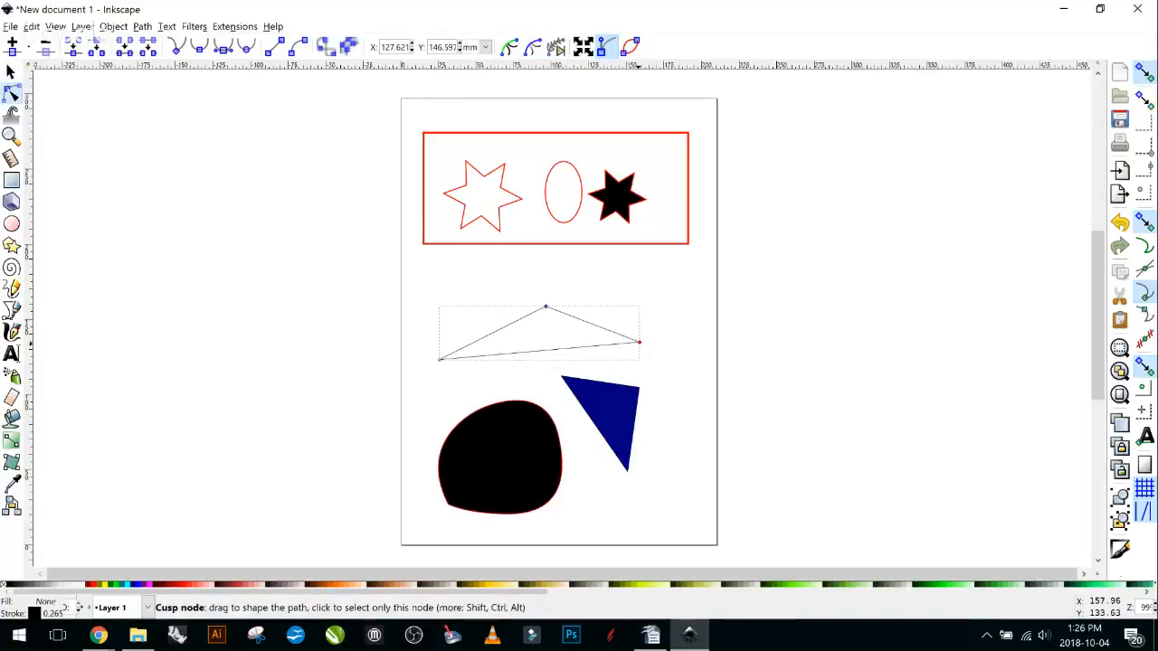
scroll(664, 365, "up", 2)
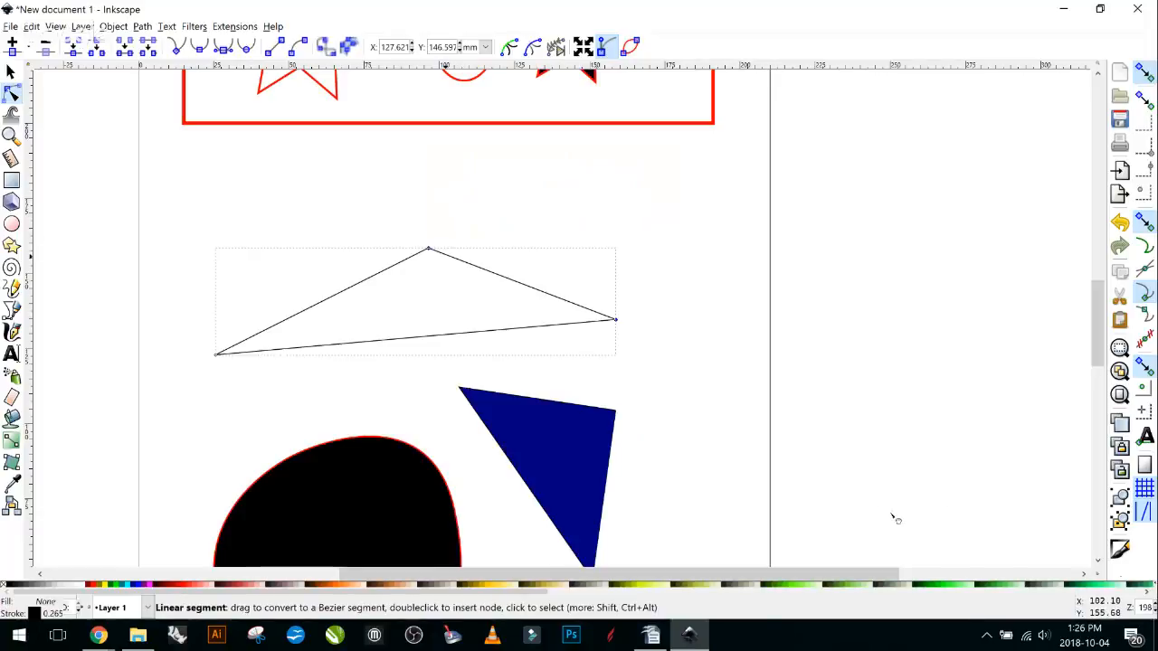
mouse_move(429, 248)
left_mouse_down()
mouse_move(408, 232)
mouse_move(284, 261)
mouse_move(282, 200)
mouse_move(481, 191)
mouse_move(711, 217)
mouse_move(386, 261)
left_mouse_up()
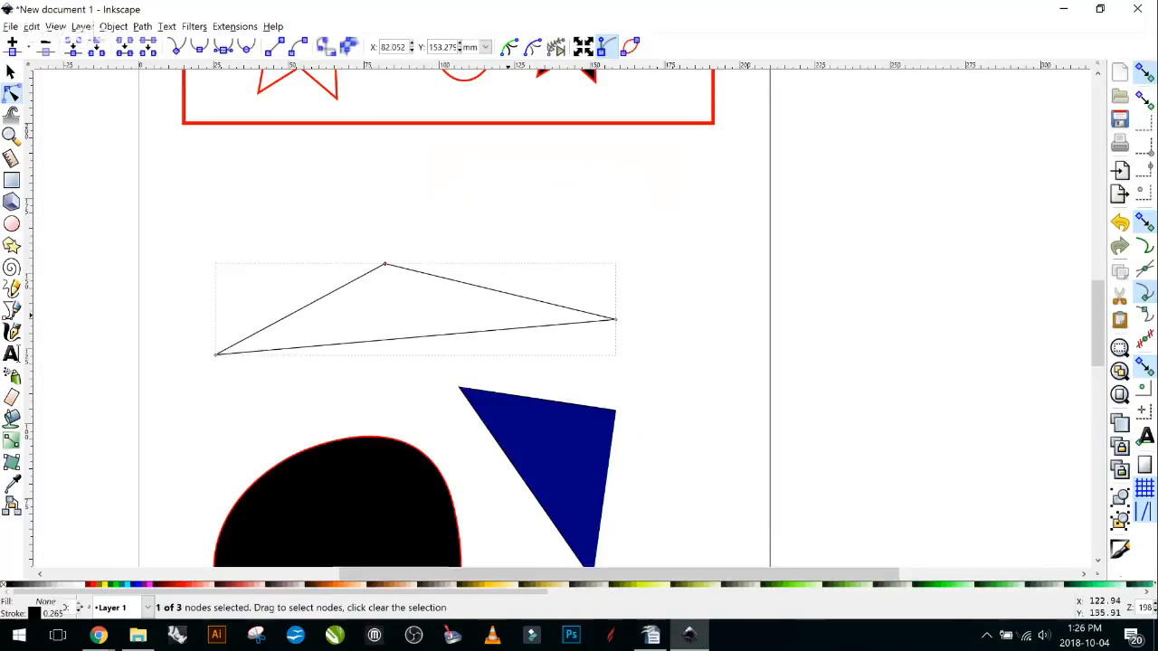
scroll(441, 366, "down", 3)
Drag the blob's right node, its handle and the right curve so that side bulges outward.
left_click(443, 371)
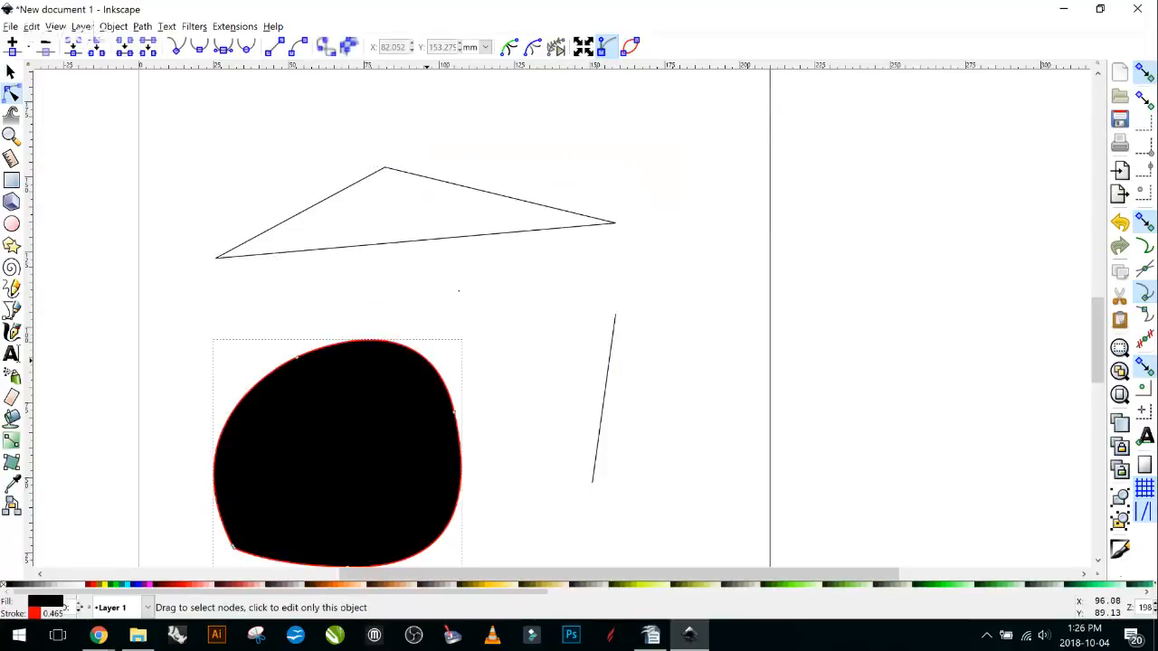
scroll(452, 380, "down", 3)
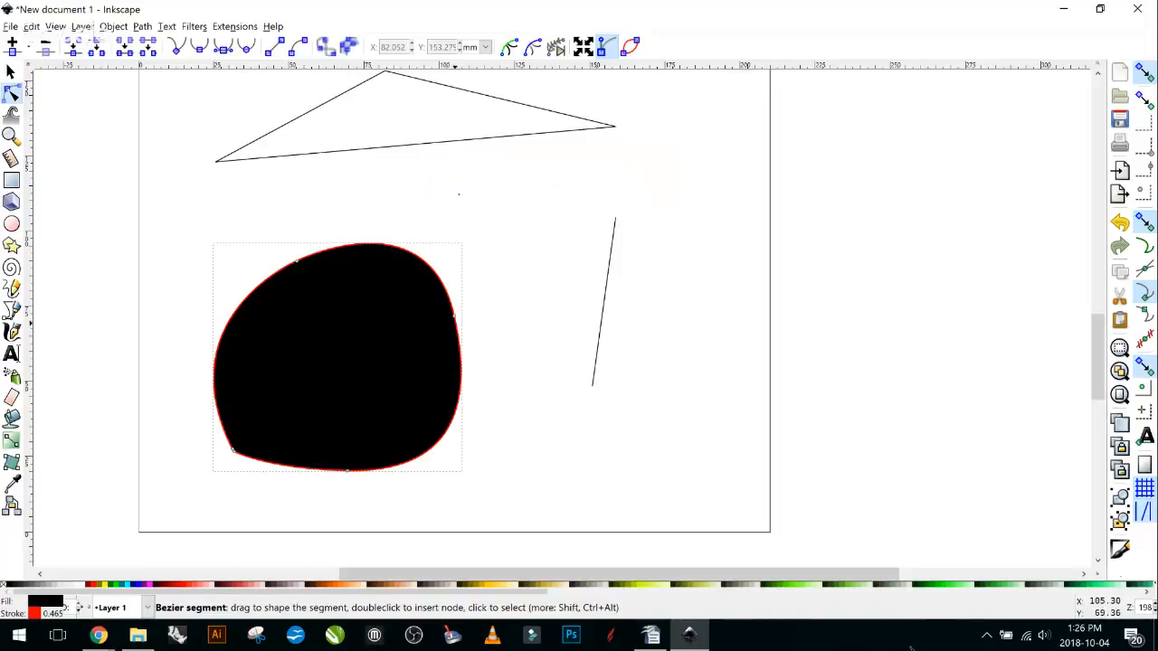
left_click(453, 315)
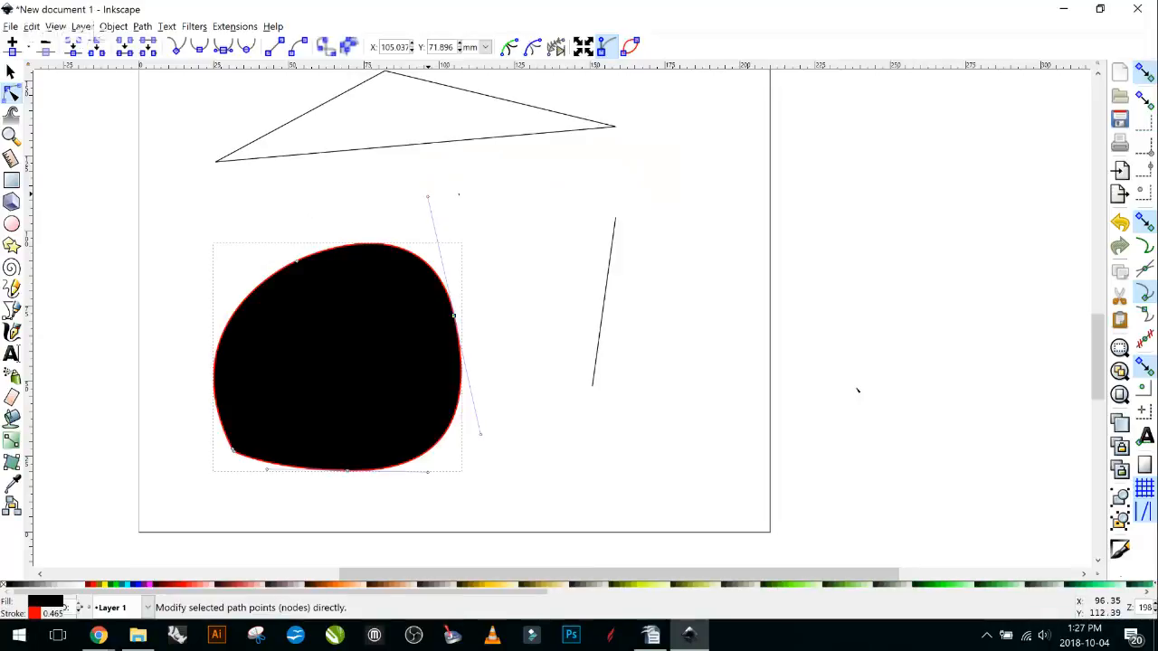
mouse_move(454, 316)
left_mouse_down()
mouse_move(496, 300)
mouse_move(462, 332)
left_mouse_up()
mouse_move(435, 213)
left_mouse_down()
mouse_move(451, 272)
mouse_move(418, 176)
mouse_move(318, 163)
mouse_move(435, 182)
mouse_move(464, 274)
mouse_move(386, 292)
mouse_move(374, 214)
mouse_move(408, 180)
mouse_move(440, 219)
left_mouse_up()
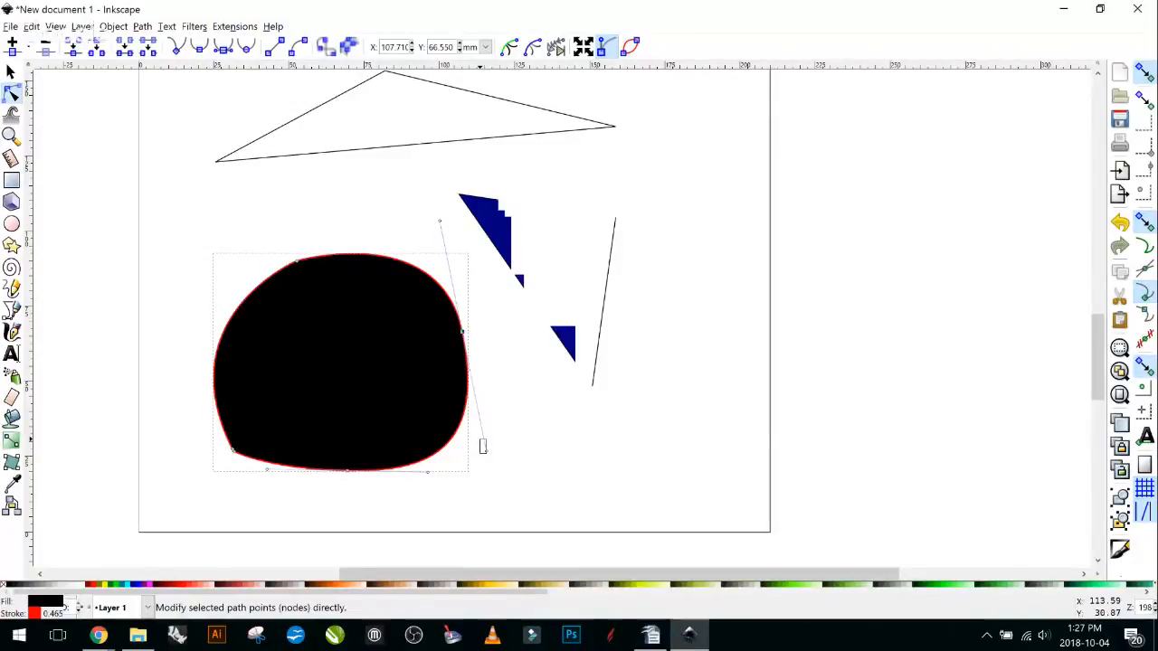
left_click(480, 441)
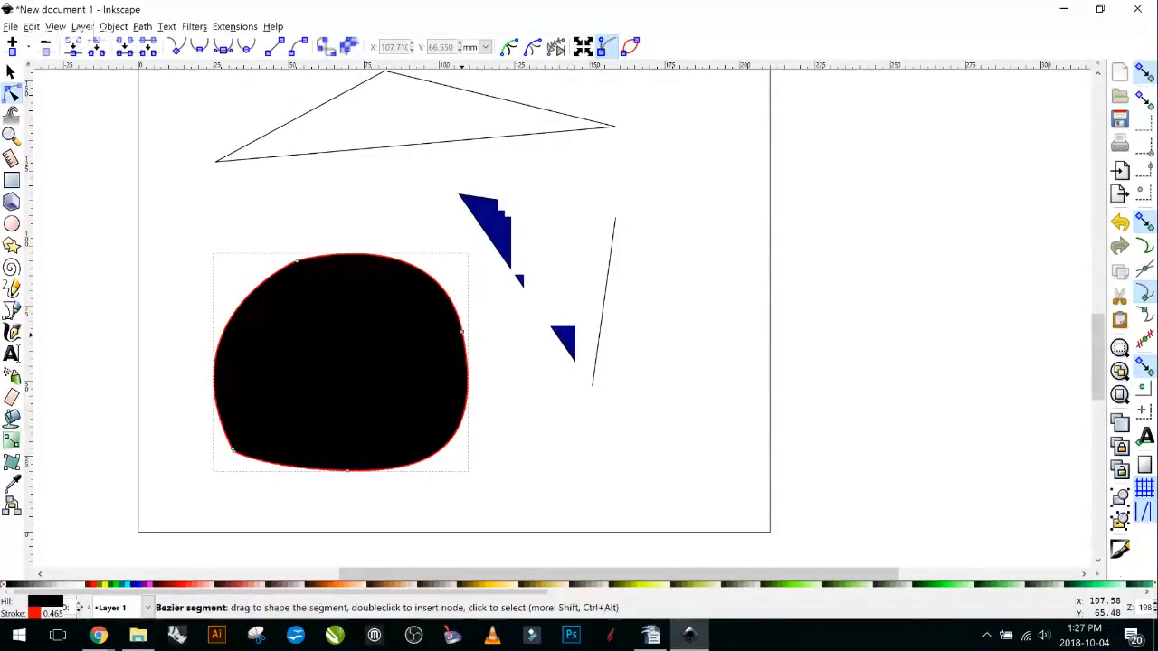
left_click(462, 398)
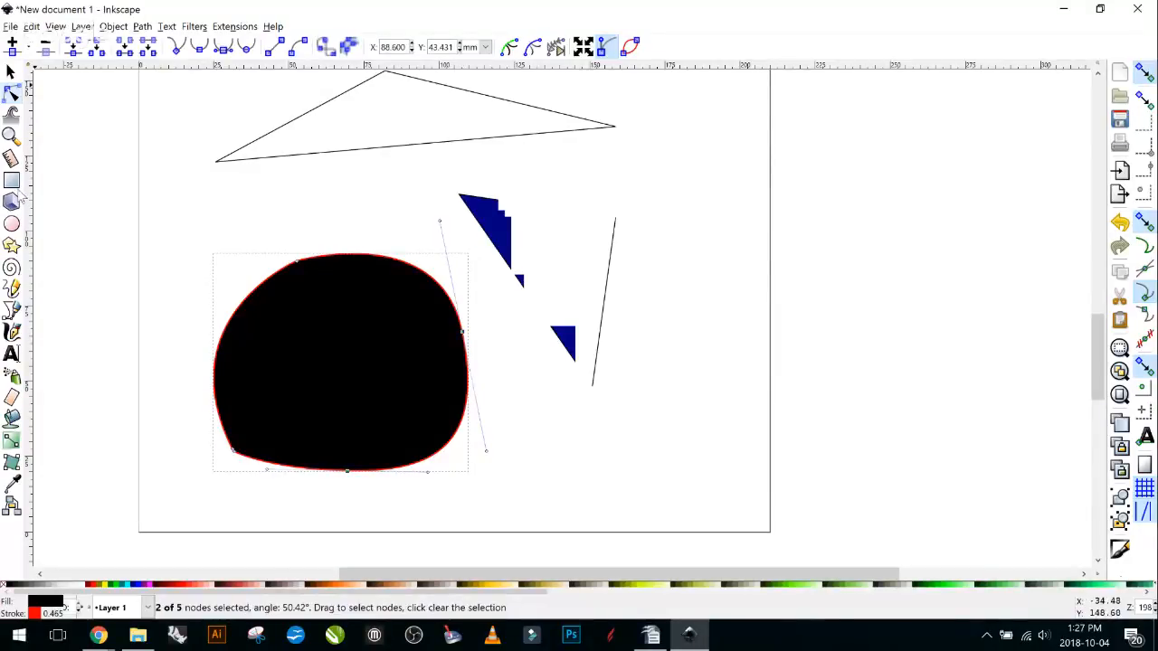
mouse_move(486, 450)
left_mouse_down()
mouse_move(506, 424)
mouse_move(466, 362)
mouse_move(483, 406)
mouse_move(507, 426)
mouse_move(495, 447)
left_mouse_up()
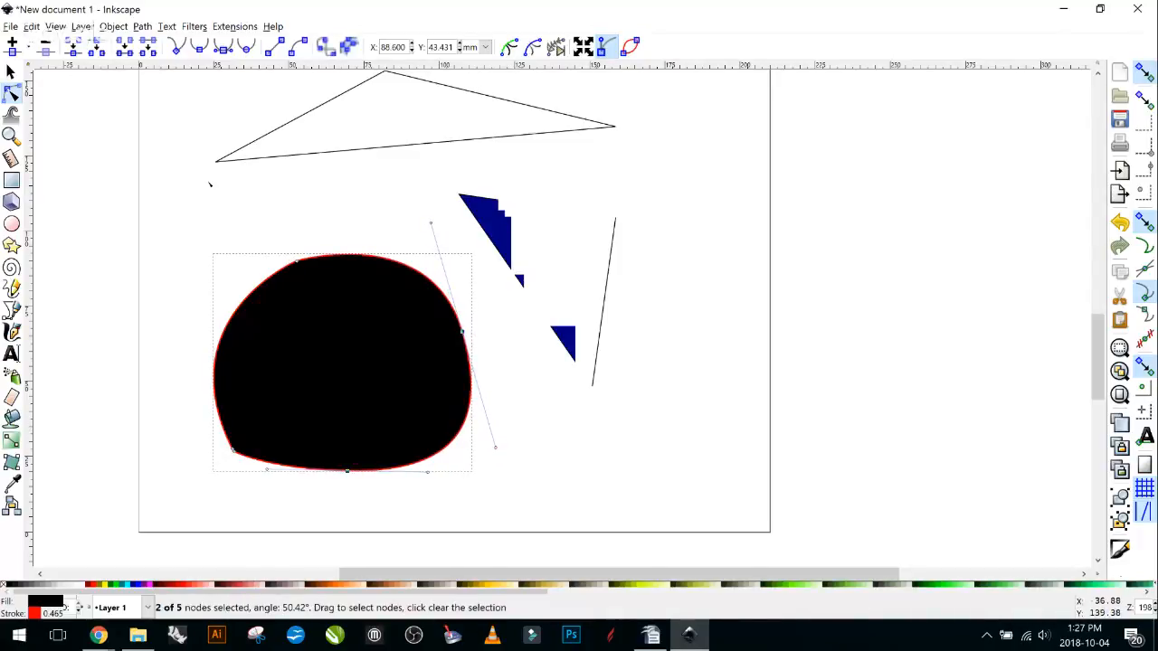
left_click(12, 72)
scroll(862, 526, "down", 3)
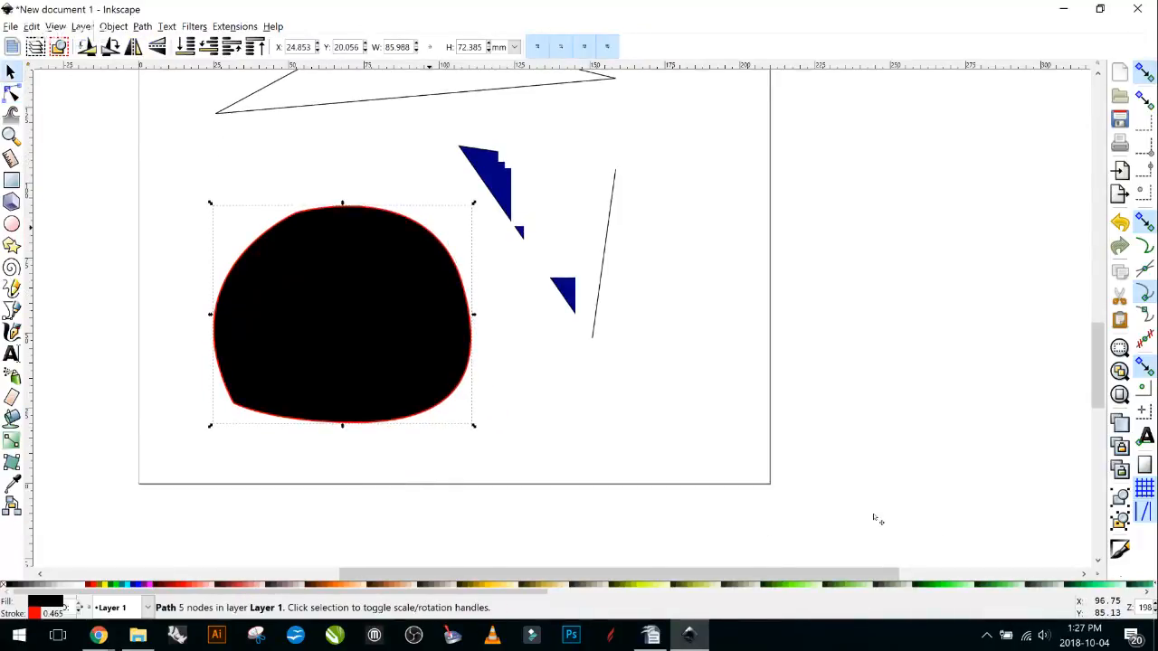
Zoom out and delete the outline star, the ellipse and the filled star.
scroll(877, 520, "up", 3)
scroll(959, 460, "down", 1)
scroll(1008, 513, "down", 2)
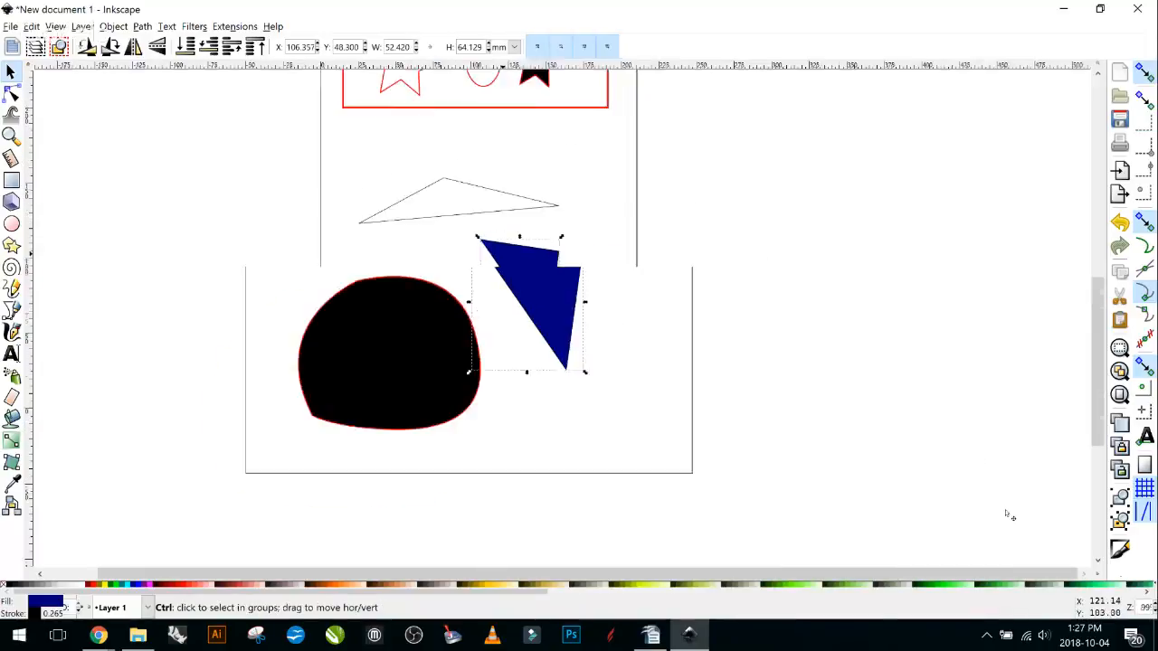
scroll(1008, 513, "down", 2)
key("Tab")
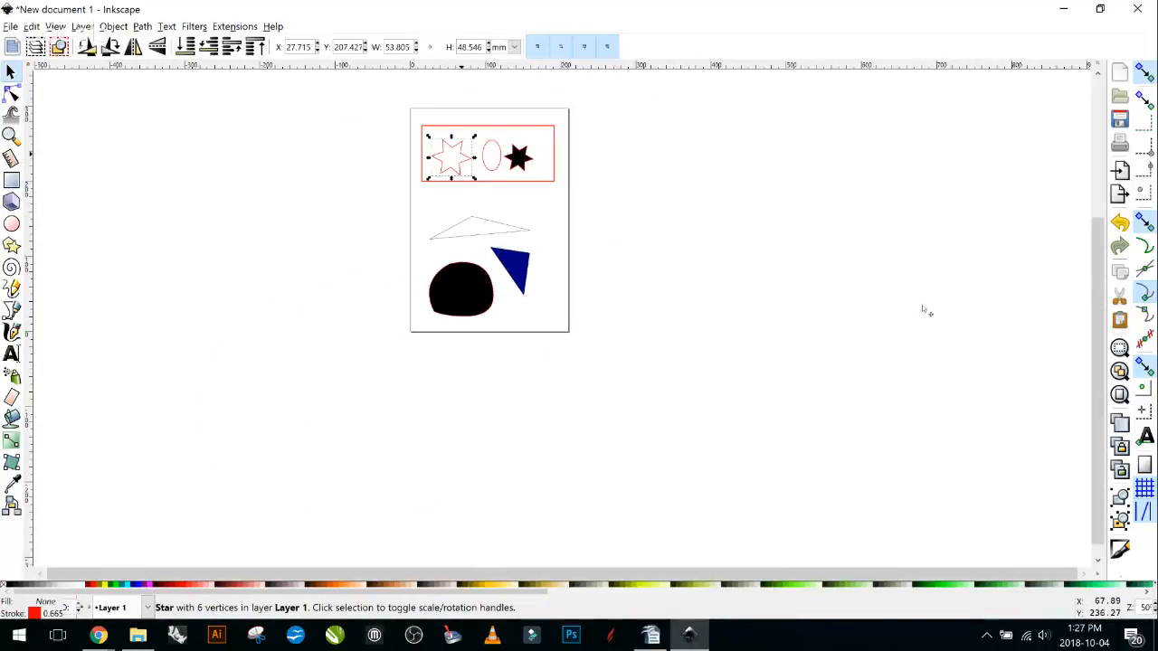
key("Delete")
key("Tab")
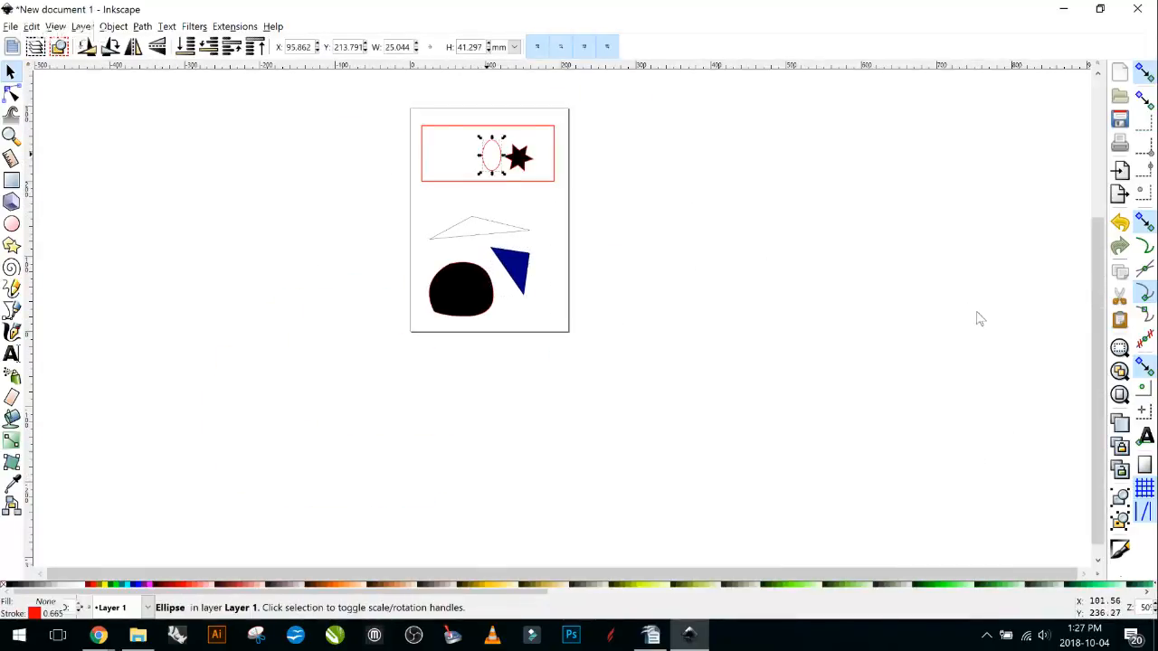
key("Delete")
key("Tab")
key("Delete")
Delete the thin outline triangle, blue triangle, thin leftover path and black blob.
key("Tab")
key("Delete")
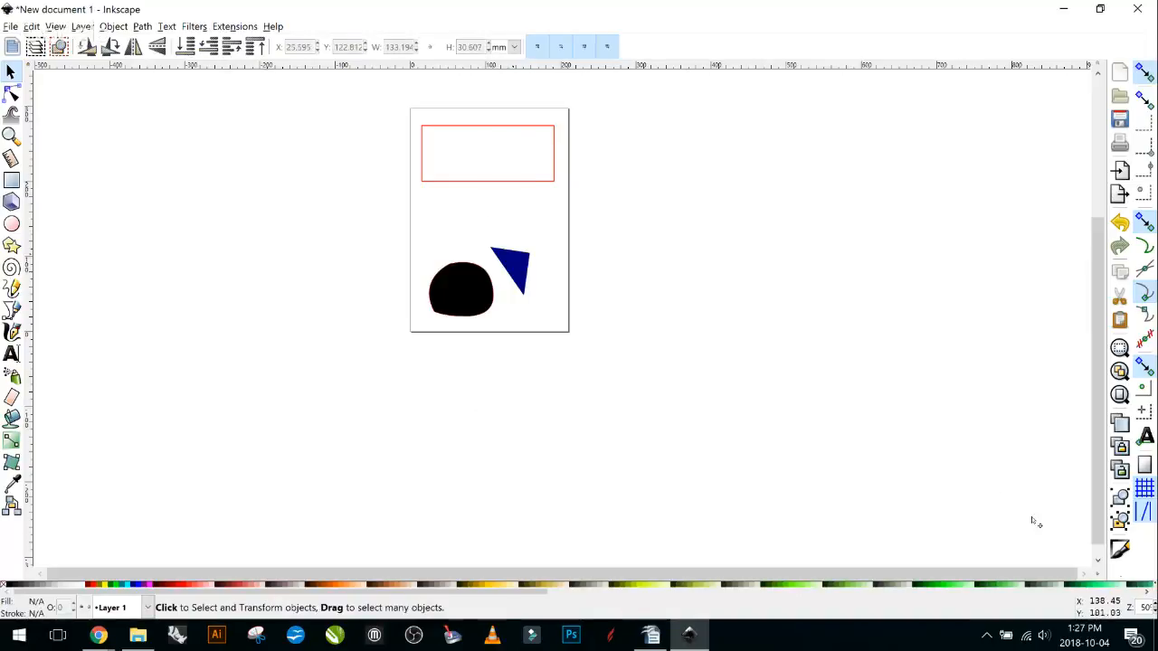
key("Tab")
key("Delete")
key("Tab")
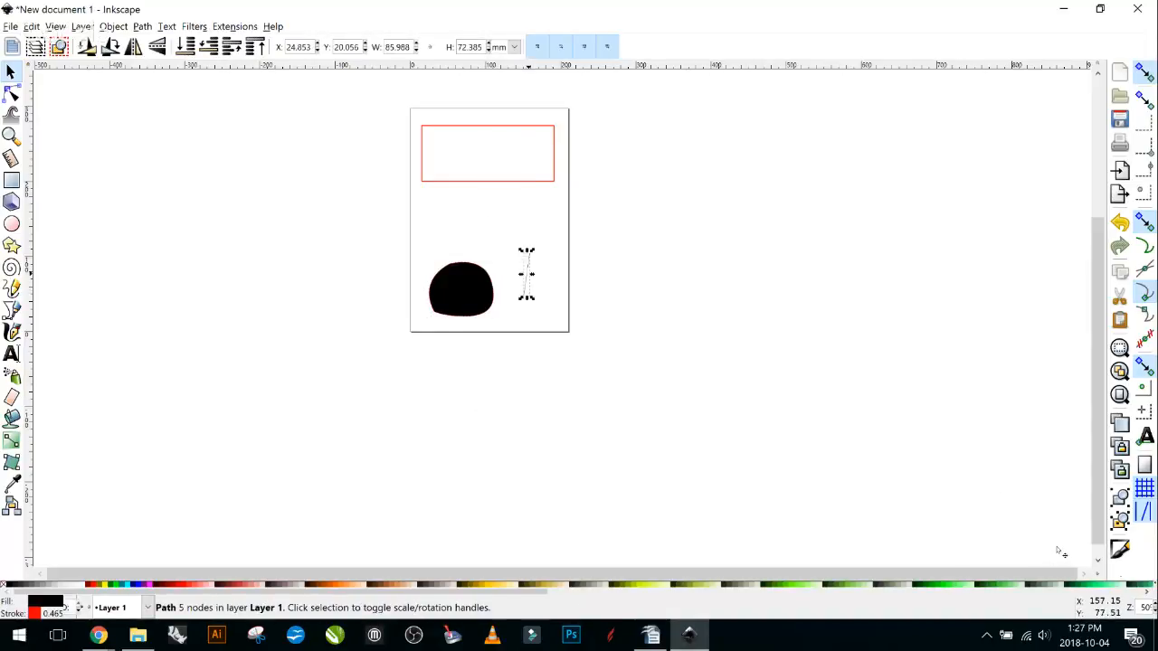
key("Delete")
key("Tab")
key("Delete")
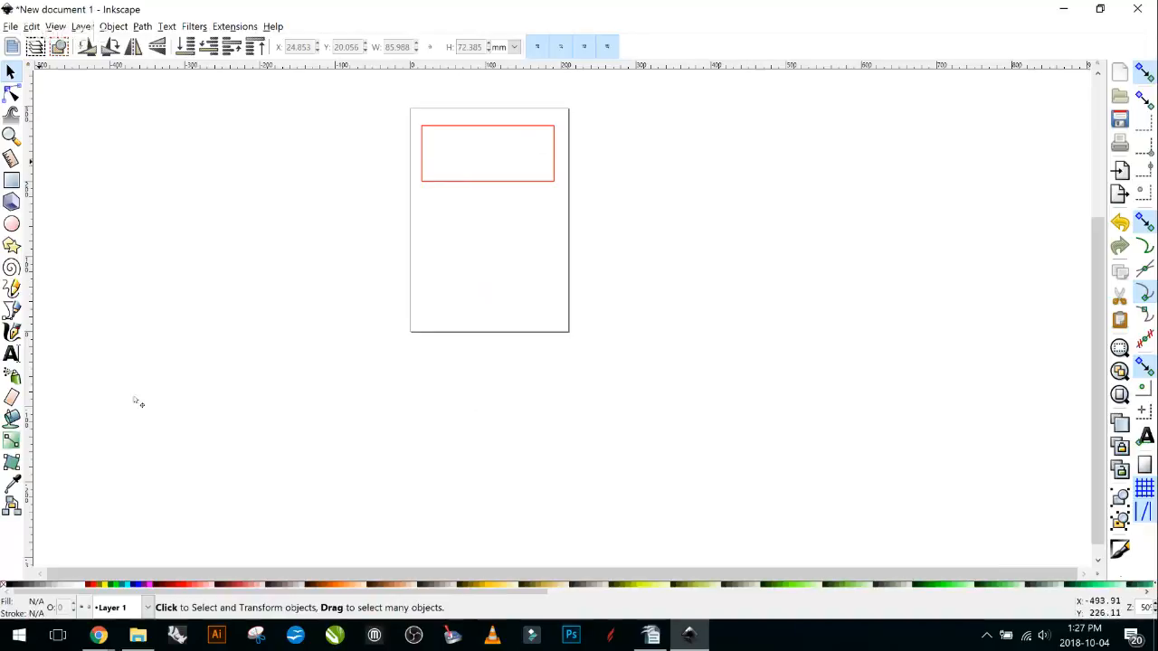
scroll(896, 328, "up", 2)
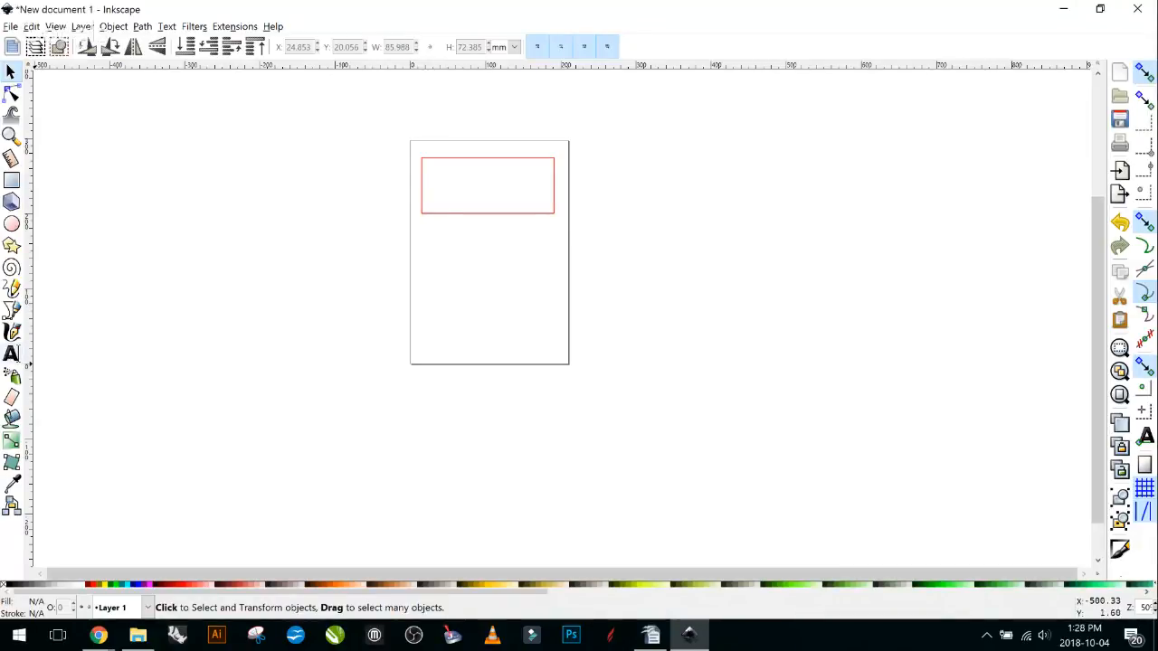
Type the word 'Trotec' inside the red rectangle with the Text tool.
left_click(11, 354)
left_click(434, 193)
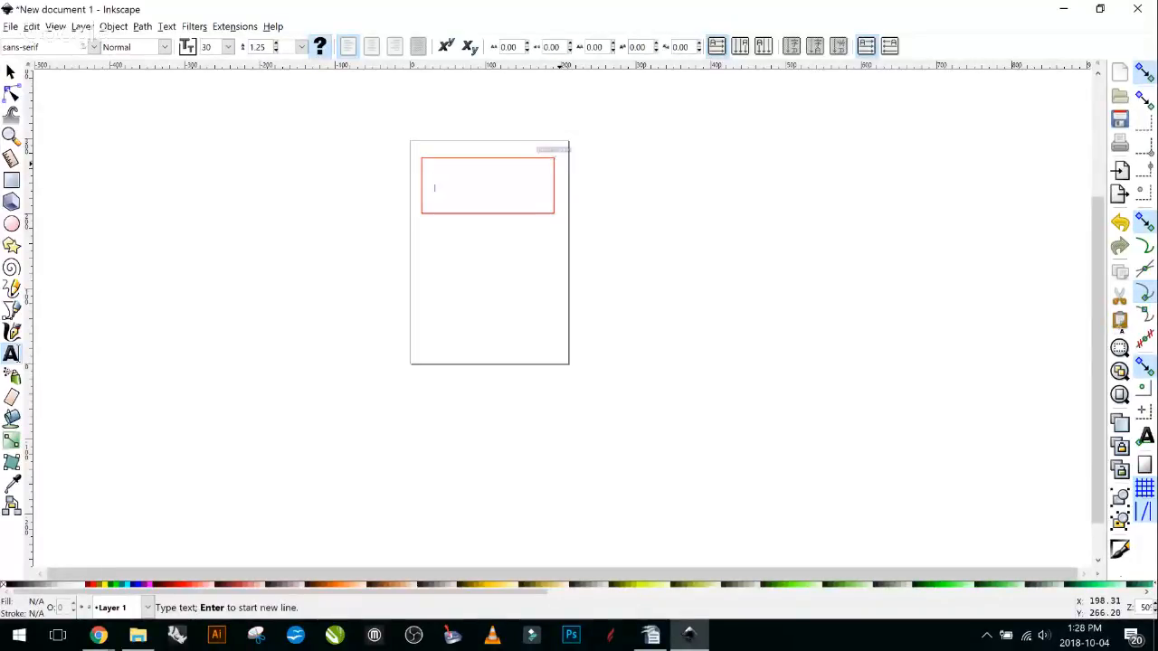
type("Trotec")
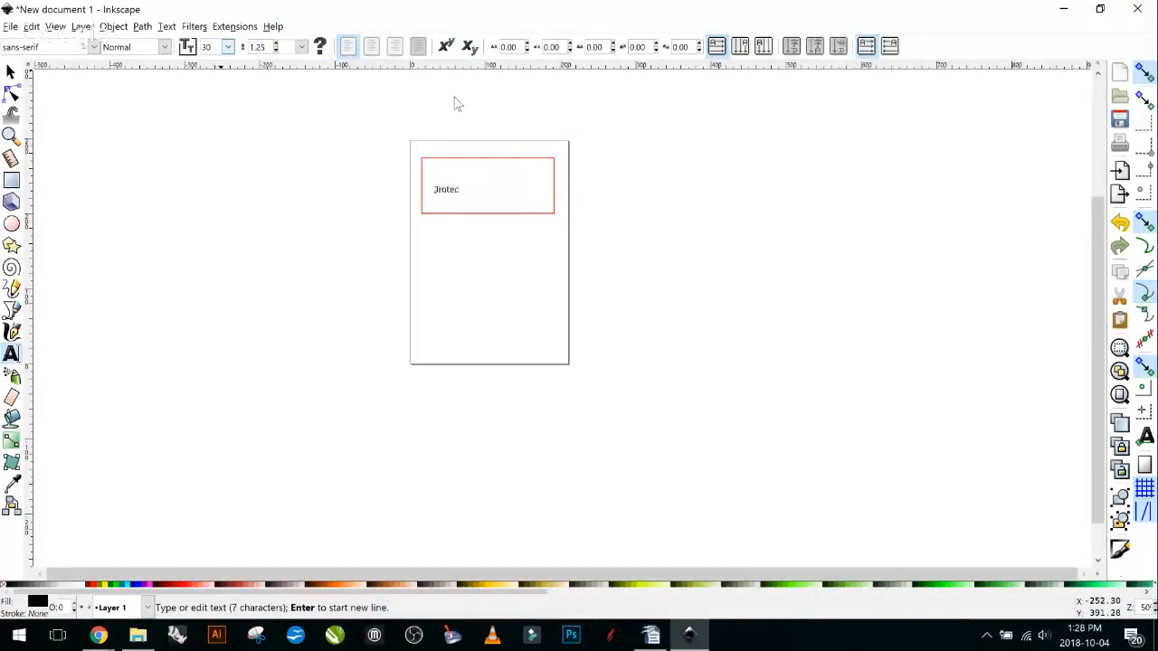
Make the Trotec text 48 pt Bold, then return to the selection tool.
left_click(276, 44)
left_click(228, 47)
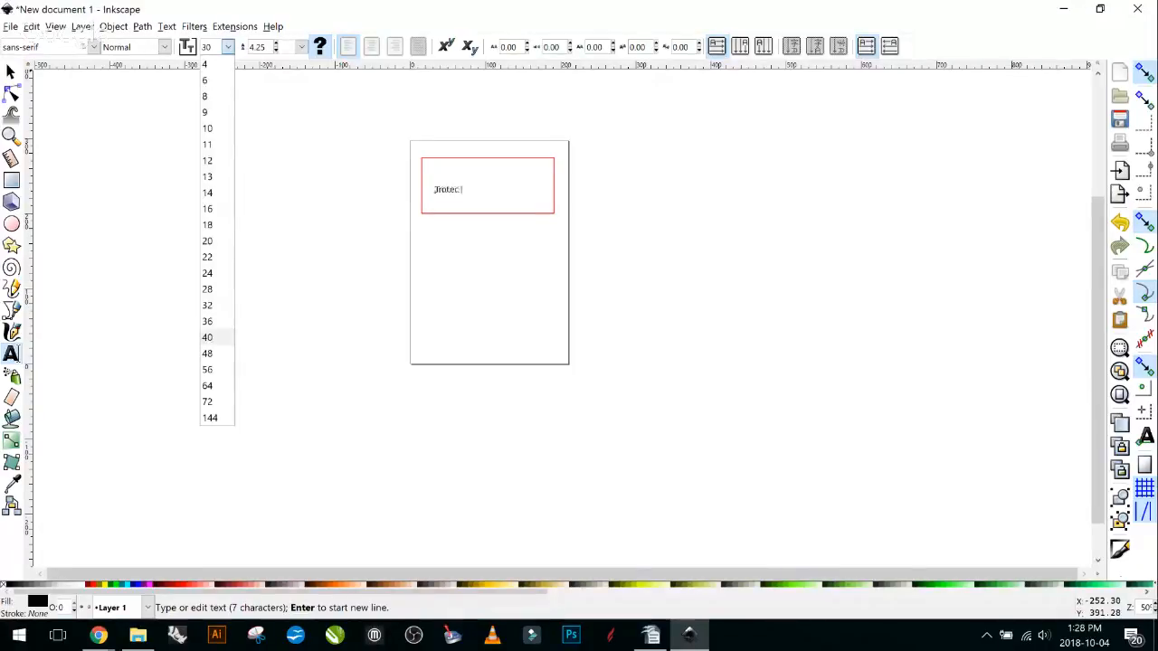
left_click(207, 335)
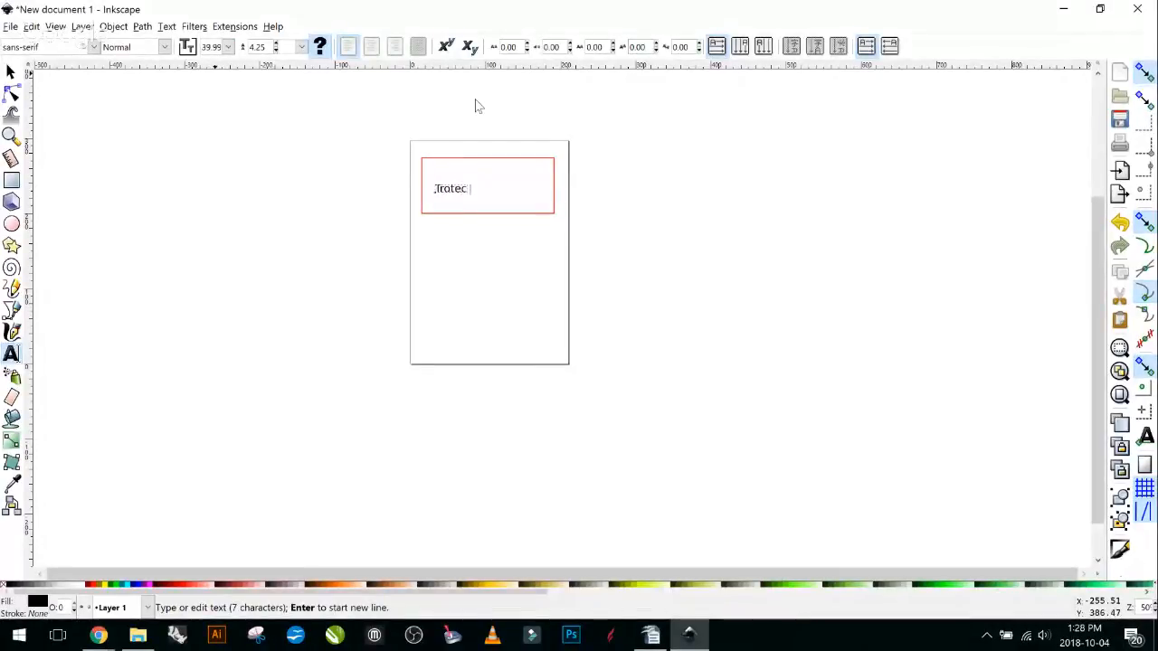
left_click(228, 47)
left_click(207, 353)
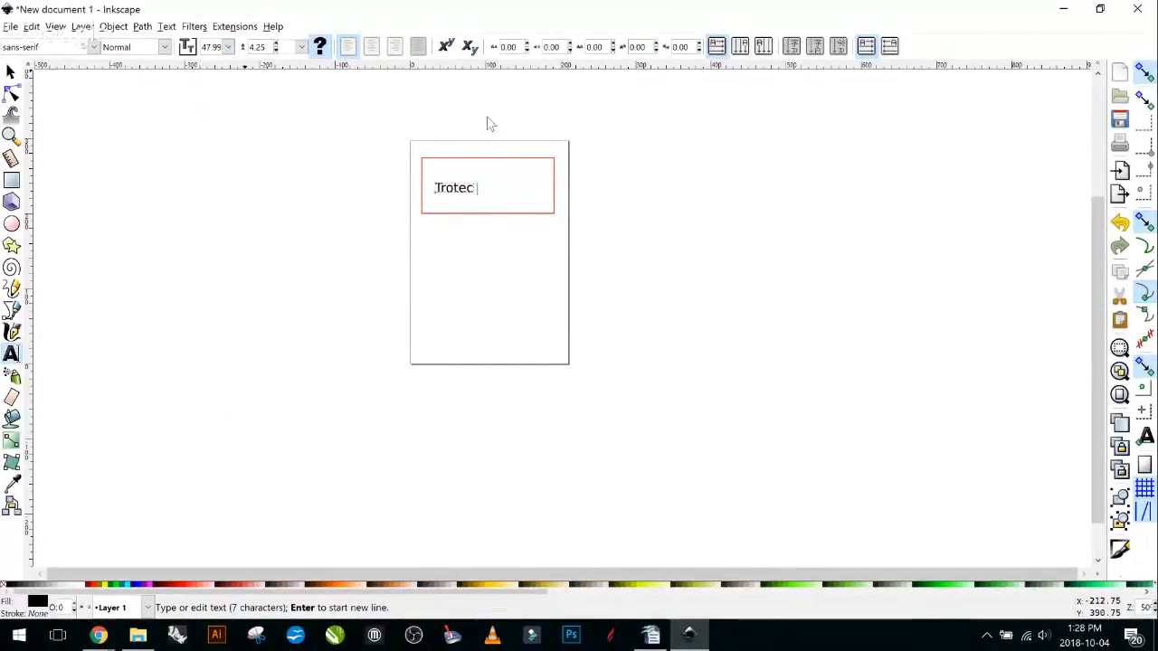
left_click(165, 47)
key("Return")
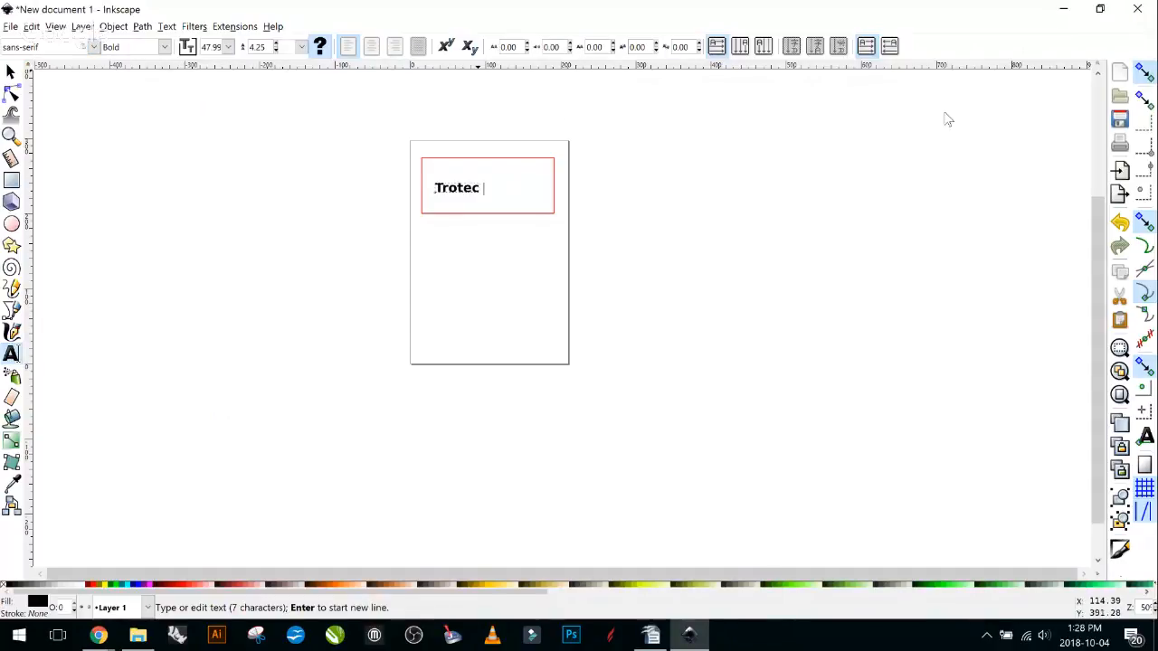
left_click(12, 71)
scroll(968, 377, "up", 2)
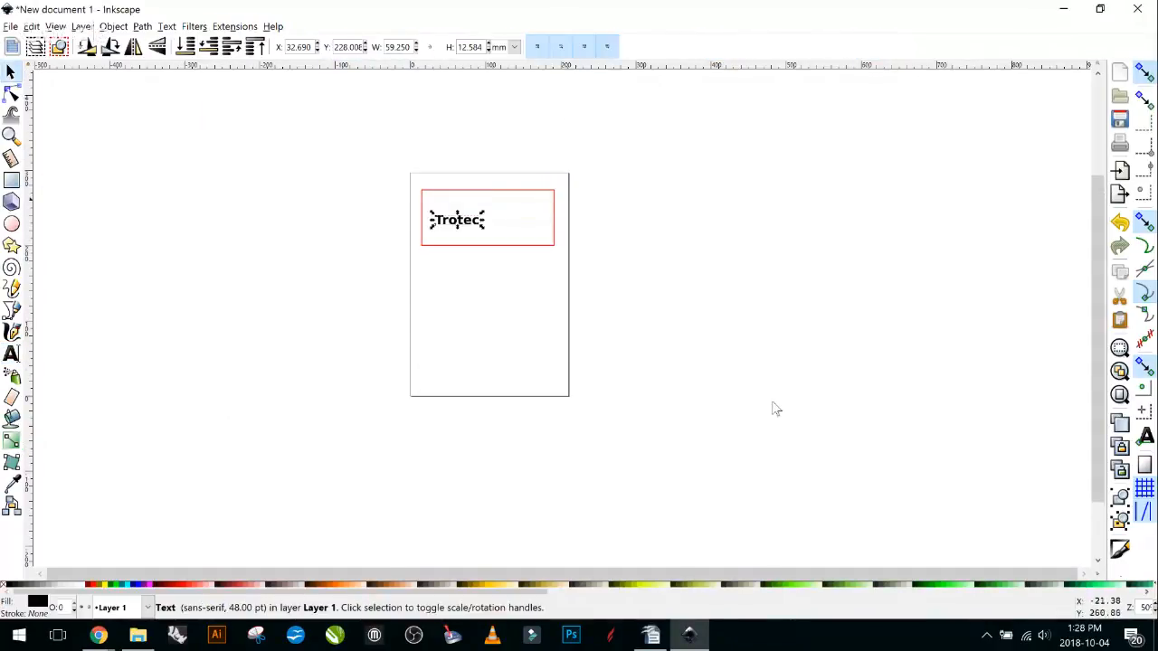
Select the Trotec text and open its Fill and Stroke dialog with Shift+Ctrl+F.
left_click(754, 346)
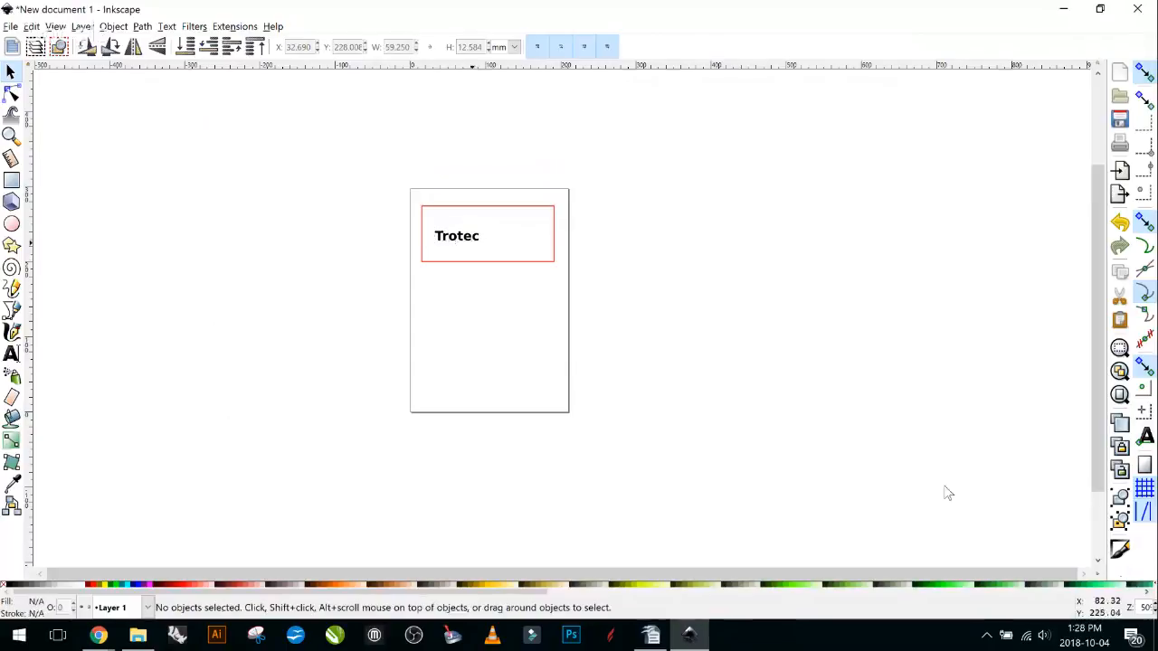
left_click(465, 239)
right_click(465, 239)
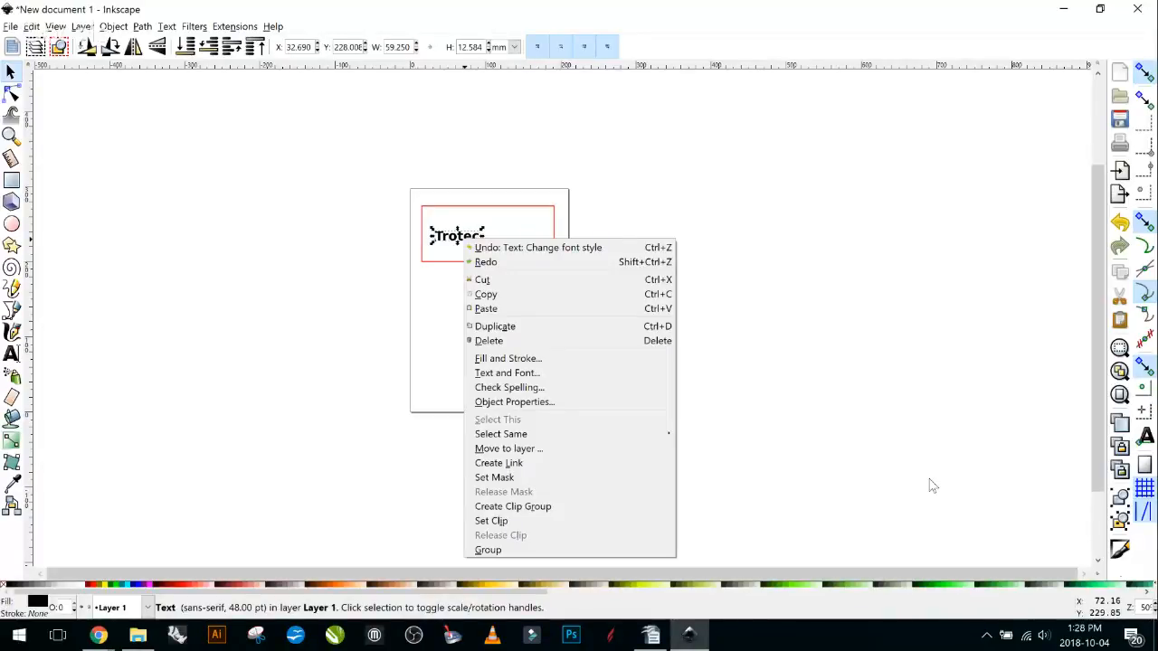
left_click(327, 240)
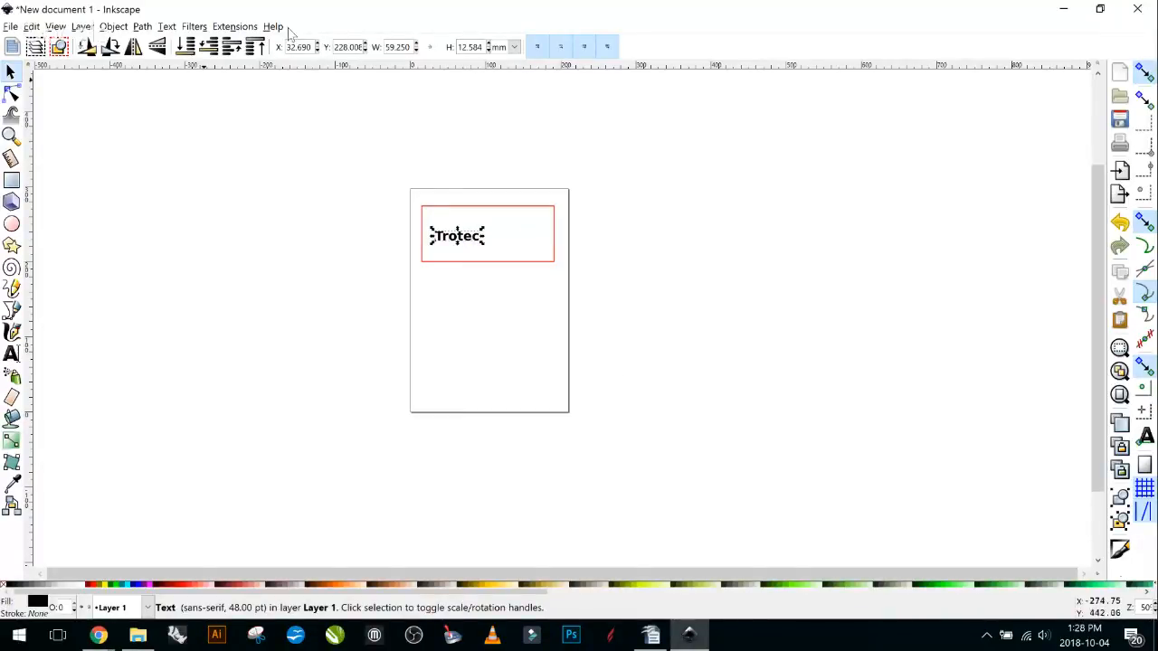
left_click(114, 28)
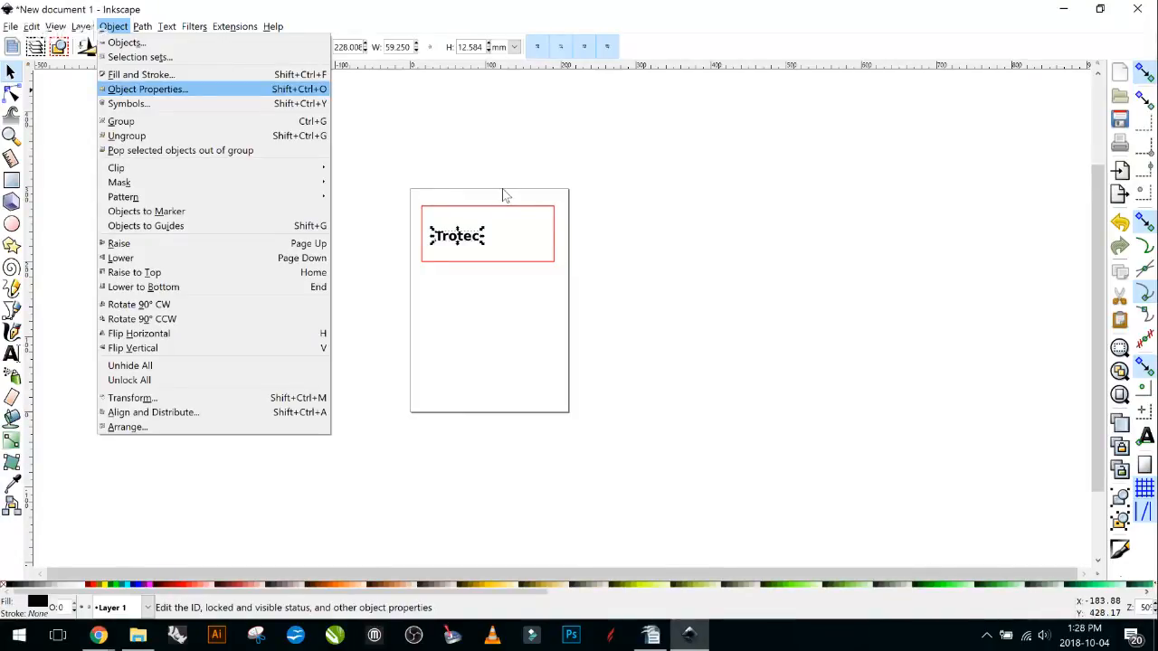
left_click(621, 195)
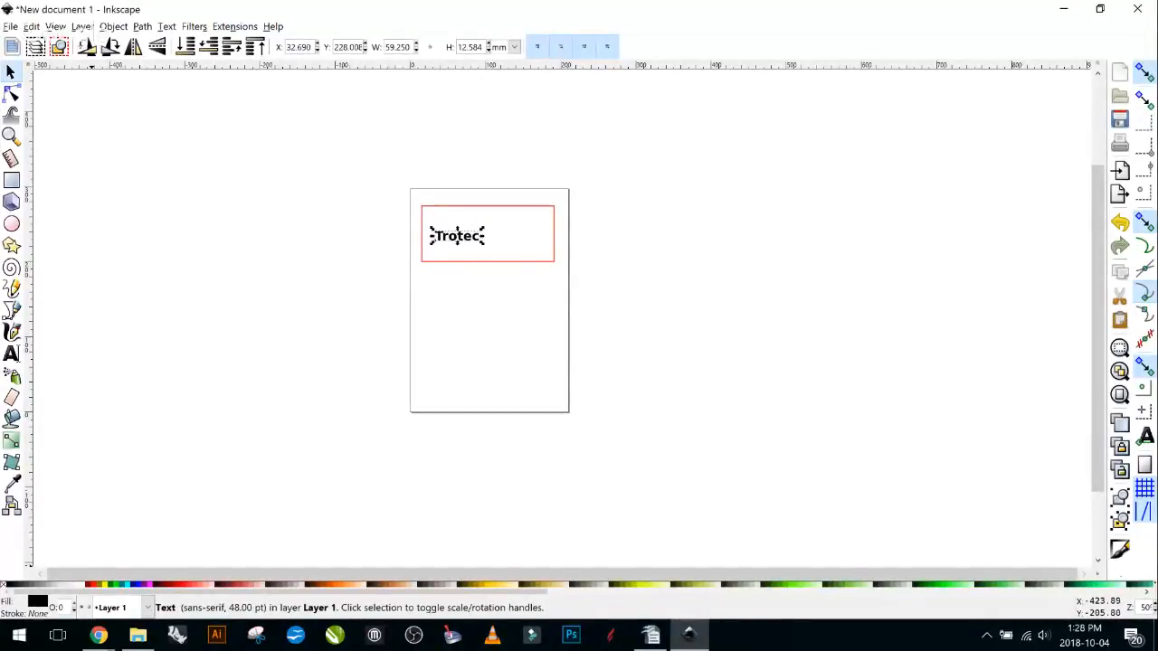
key("ctrl+shift+f")
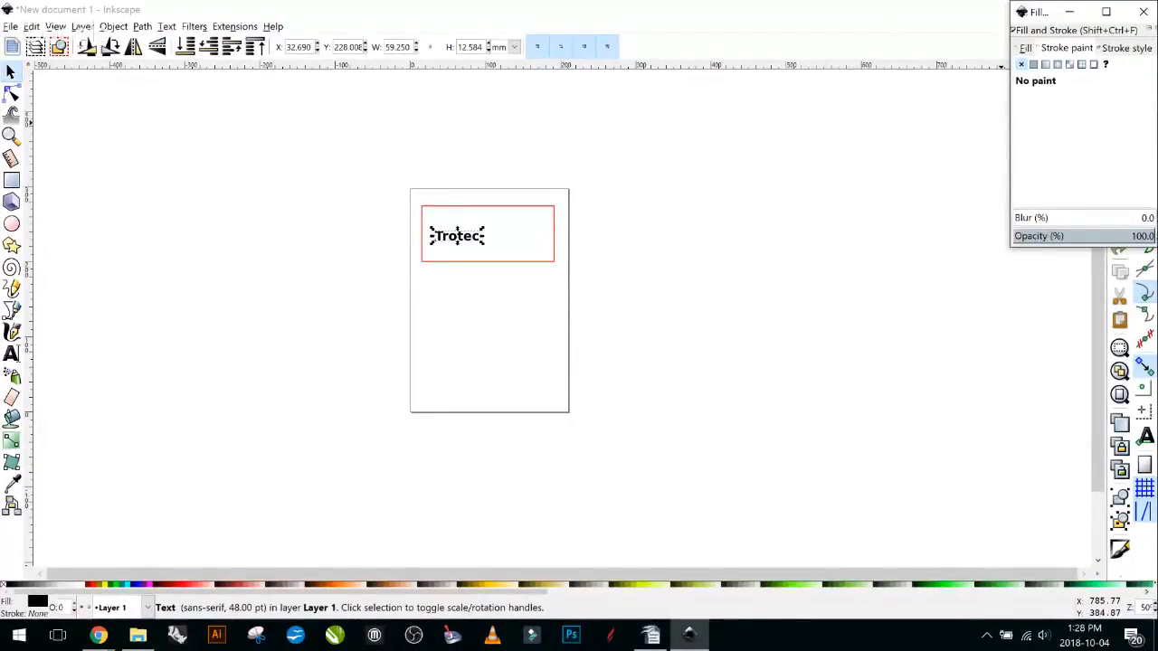
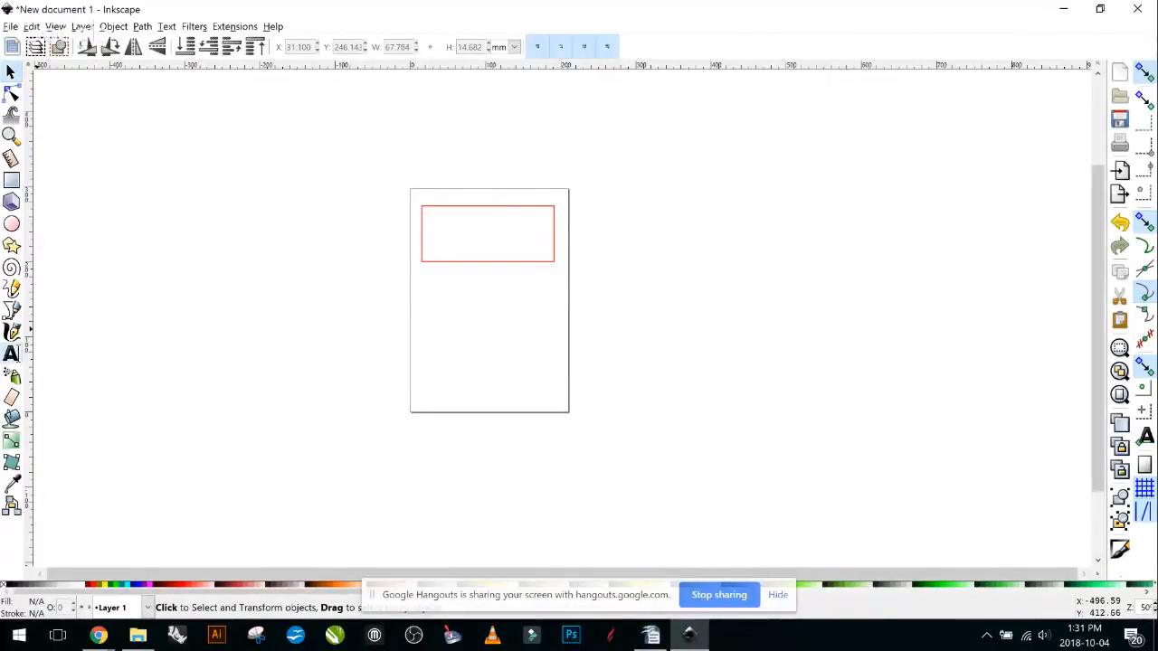
Add the word 'Trotec' inside the red rectangle using the Text tool.
left_click(11, 352)
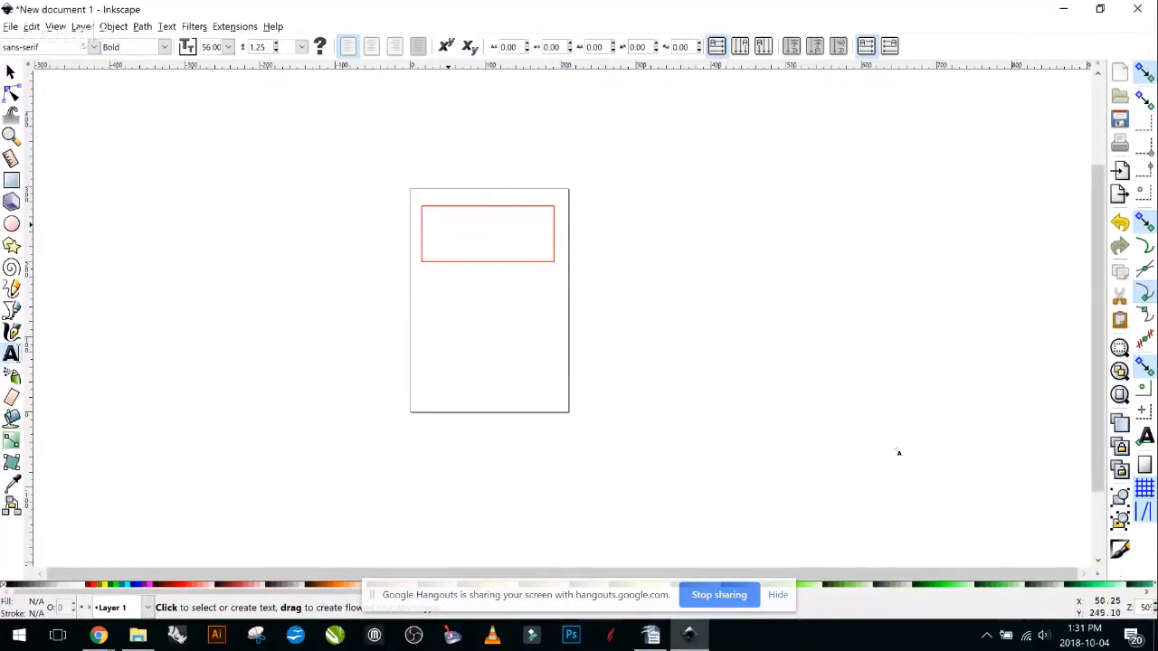
left_click(442, 225)
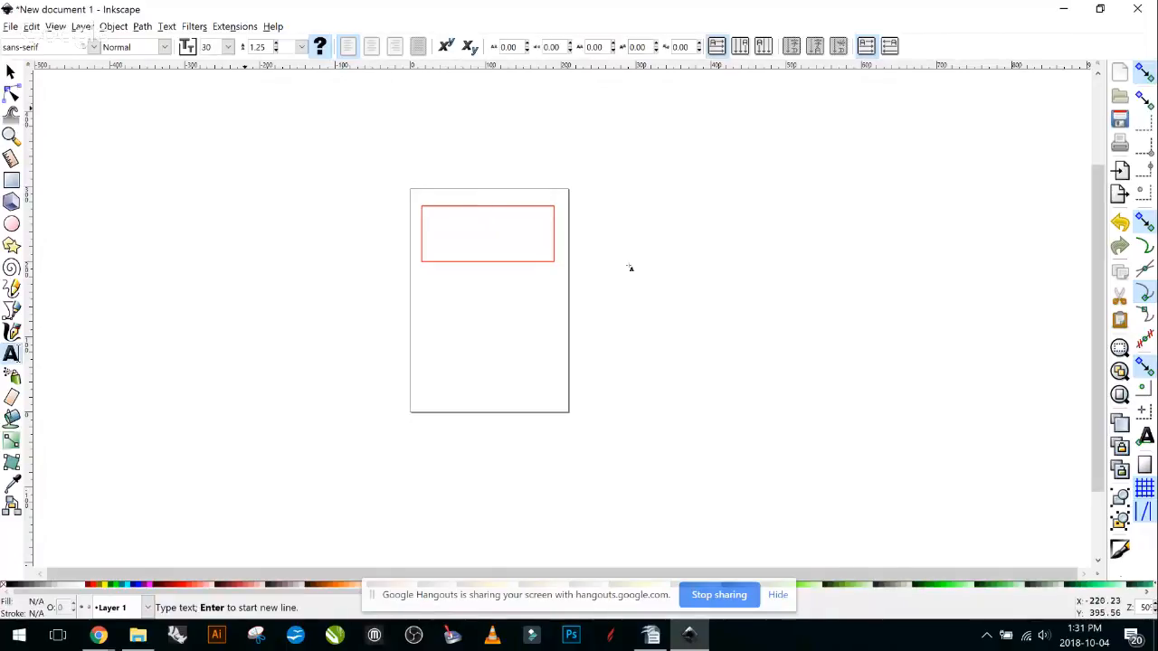
type("Trotec")
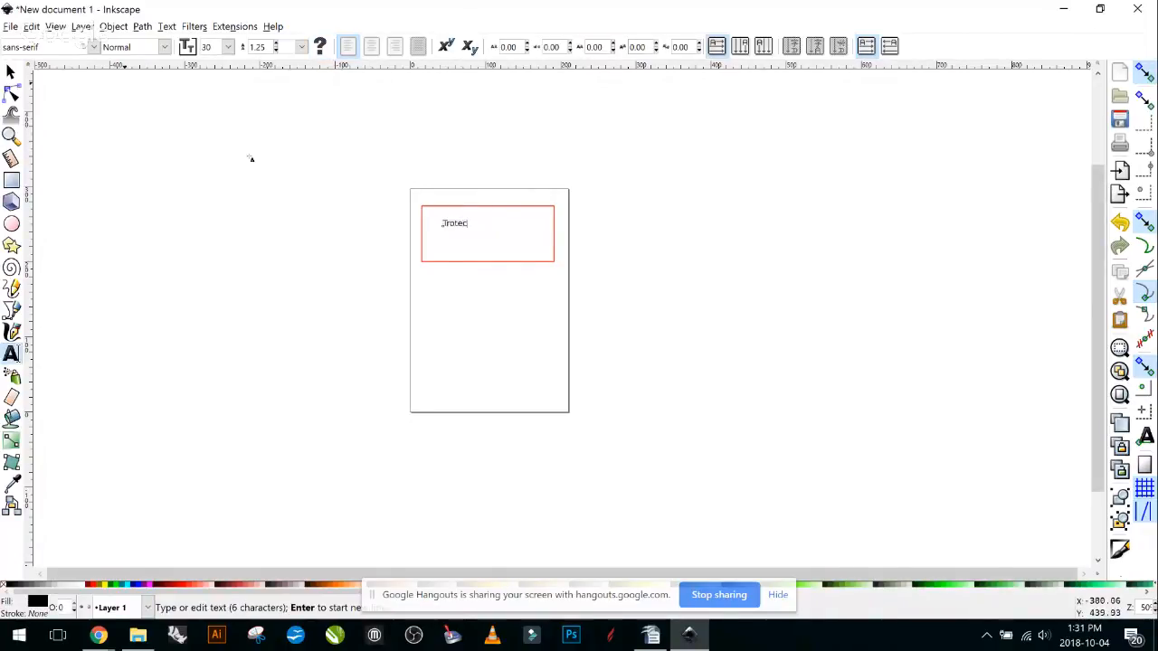
Make the Trotec text Bold at 56 pt.
left_click(164, 46)
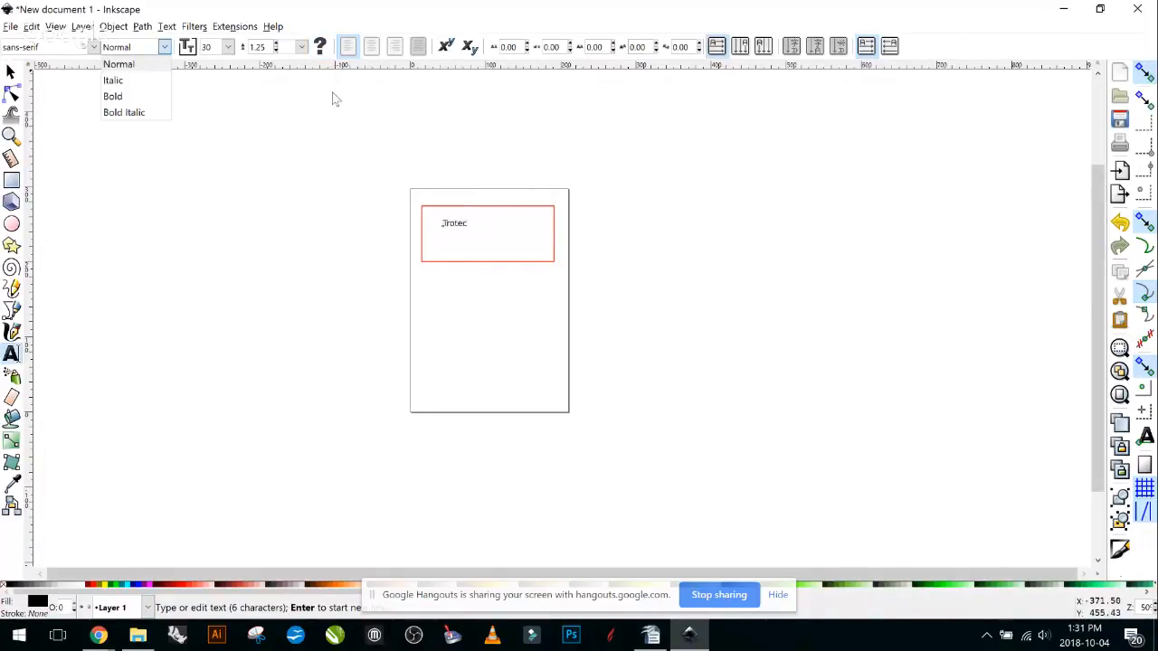
left_click(142, 97)
left_click(228, 46)
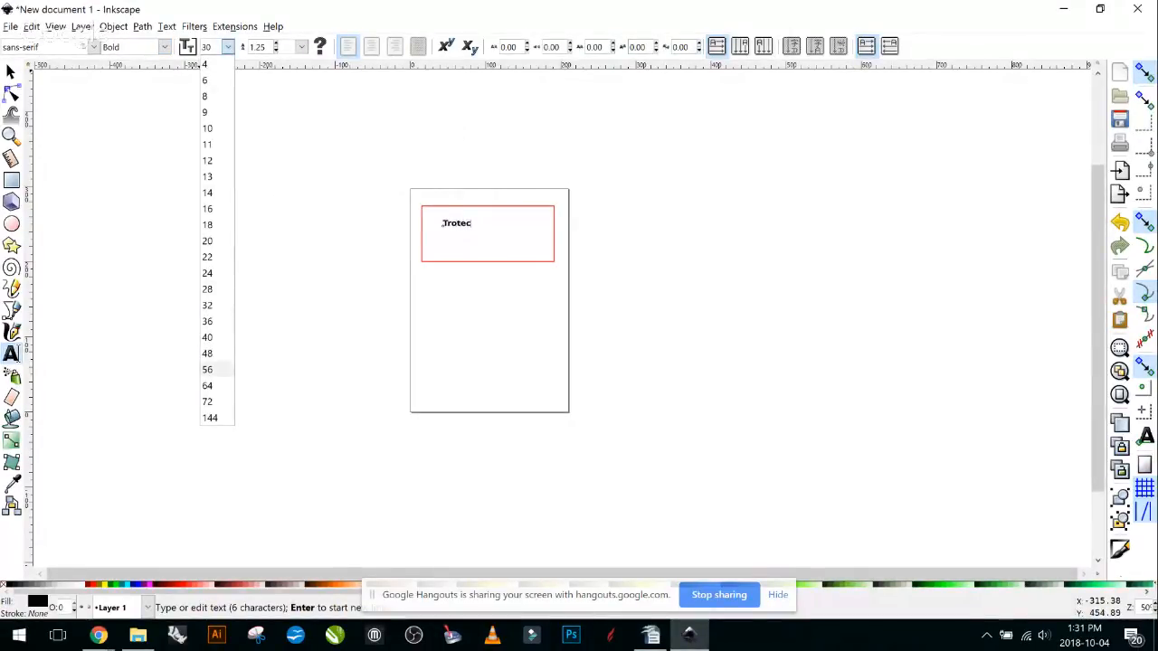
left_click(217, 369)
Select the Trotec text and bring up its Fill and Stroke settings.
left_click(11, 71)
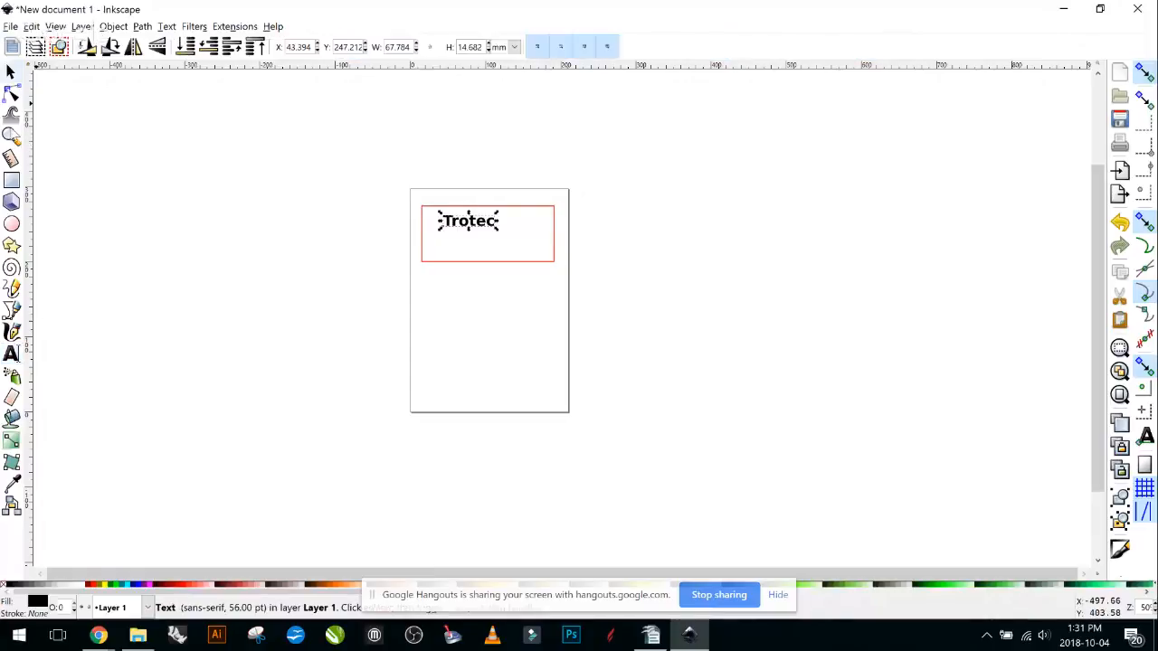
key("XF86AudioLowerVolume")
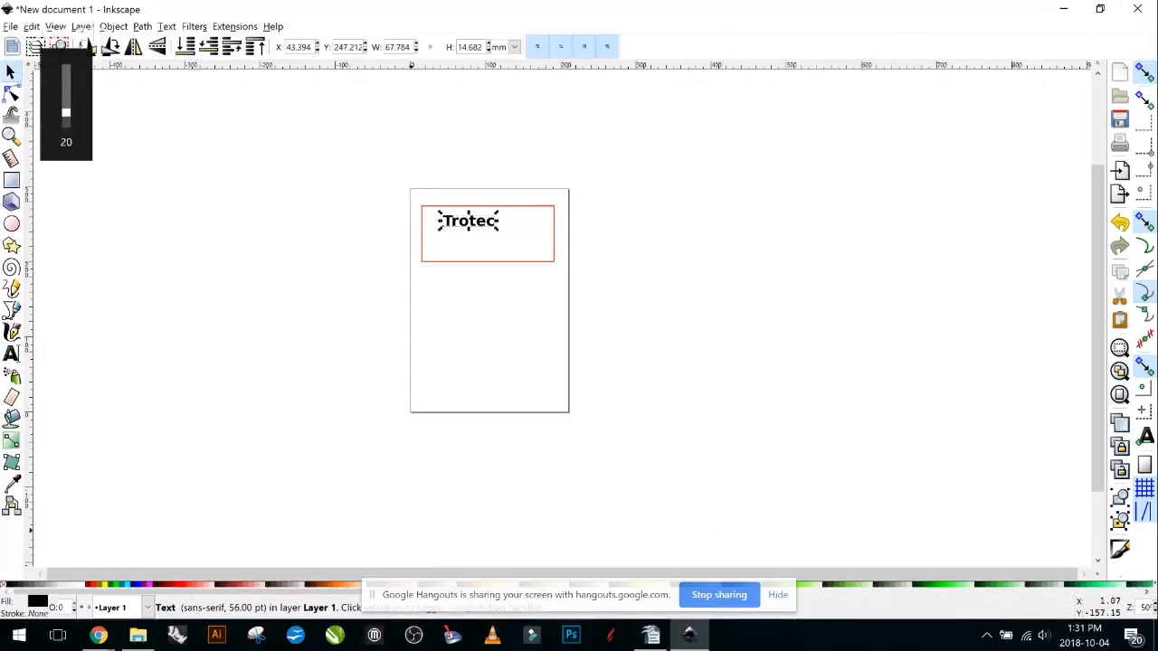
key("shift+ctrl+f")
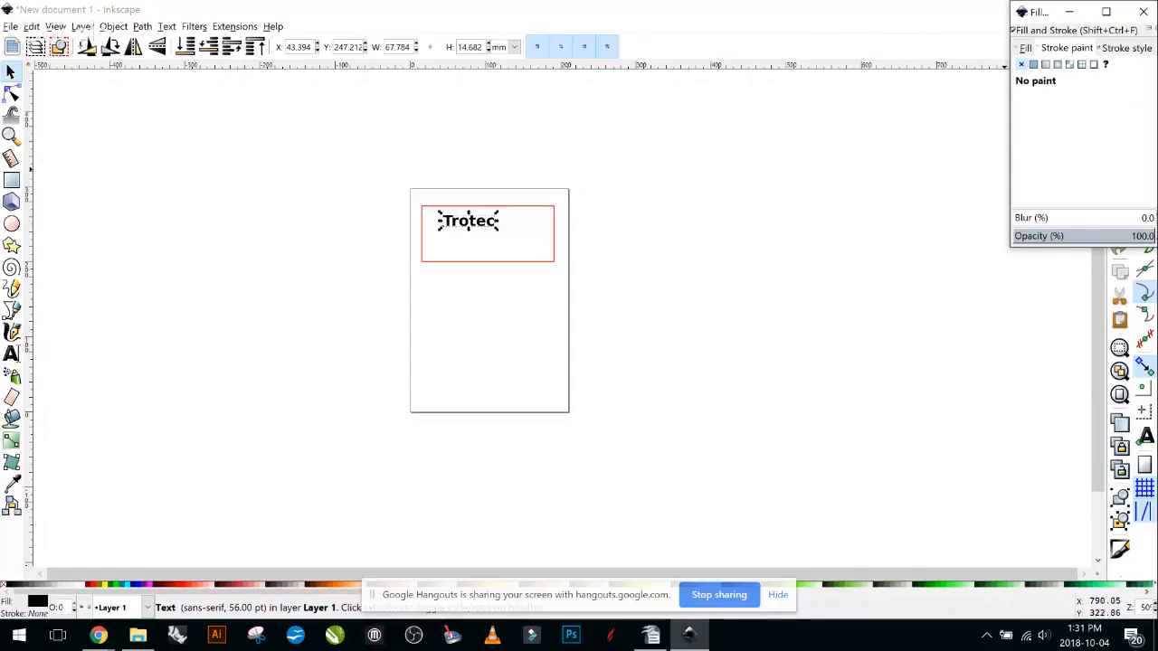
Give the Trotec text a flat red stroke and try widths of 0.165 and 0.065 mm.
left_click(1033, 64)
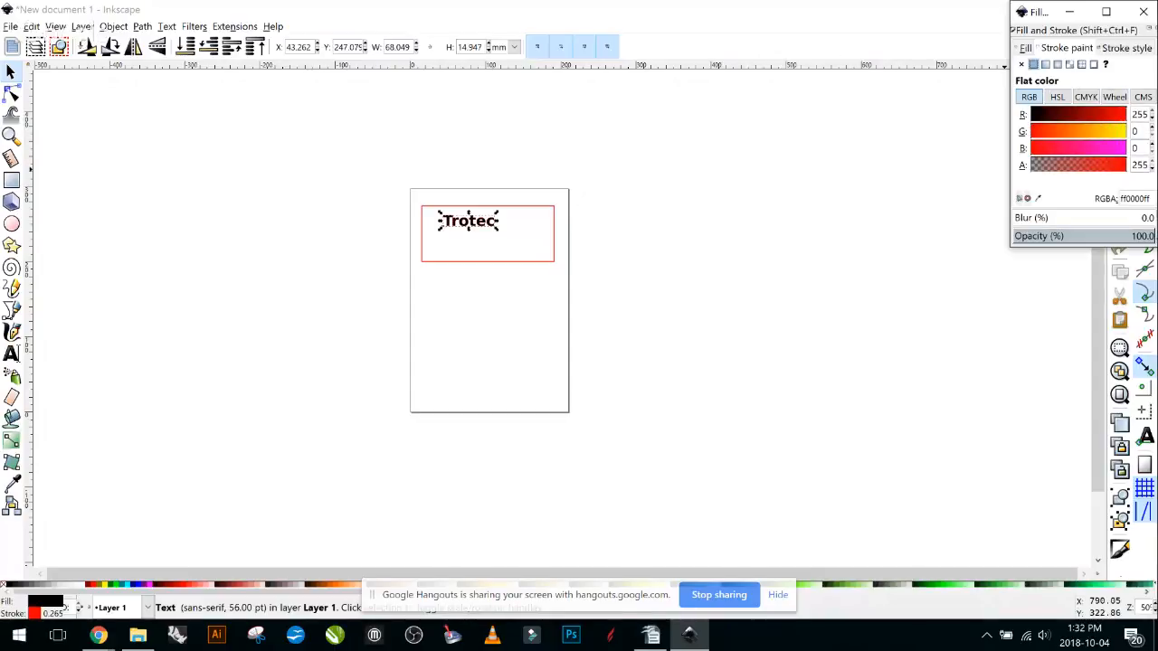
left_click(1126, 48)
type("0.165")
key("Return")
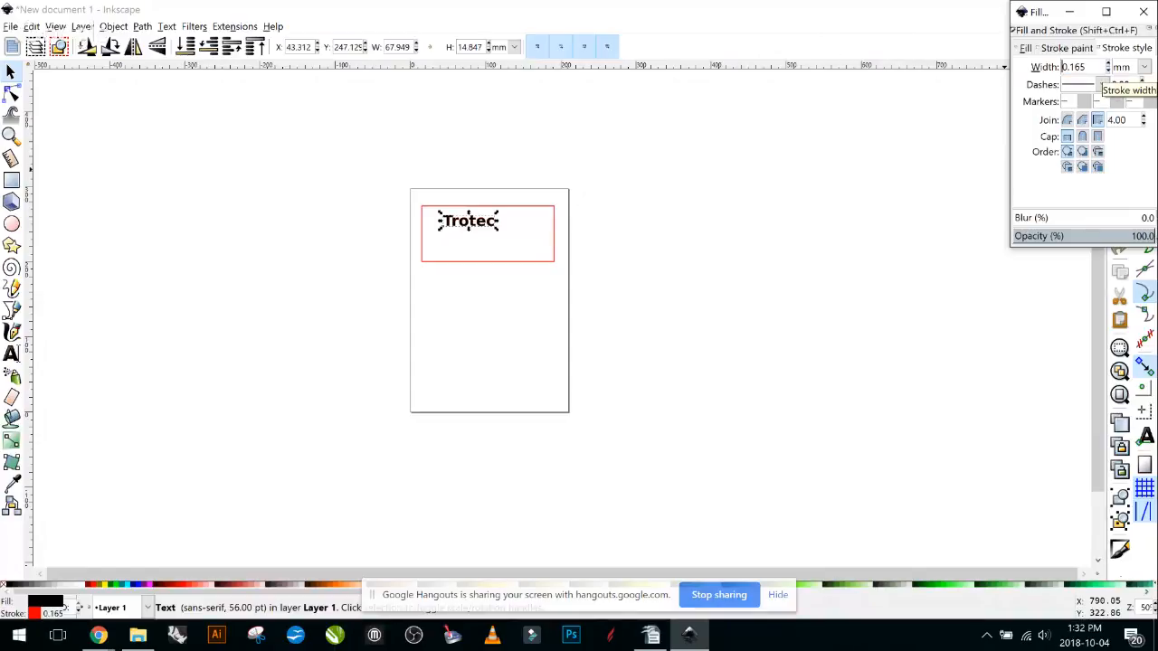
left_click(1109, 70)
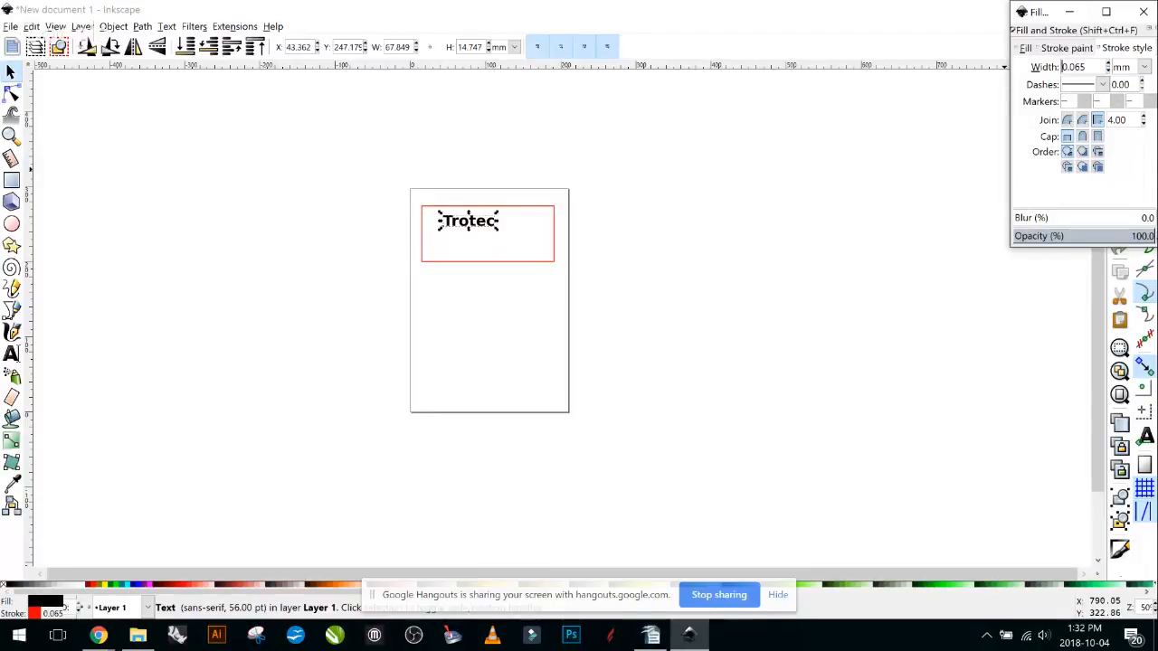
Reselect the text and try thicker stroke widths of 5.165, 4.265 and 3.565 mm.
left_click(882, 461)
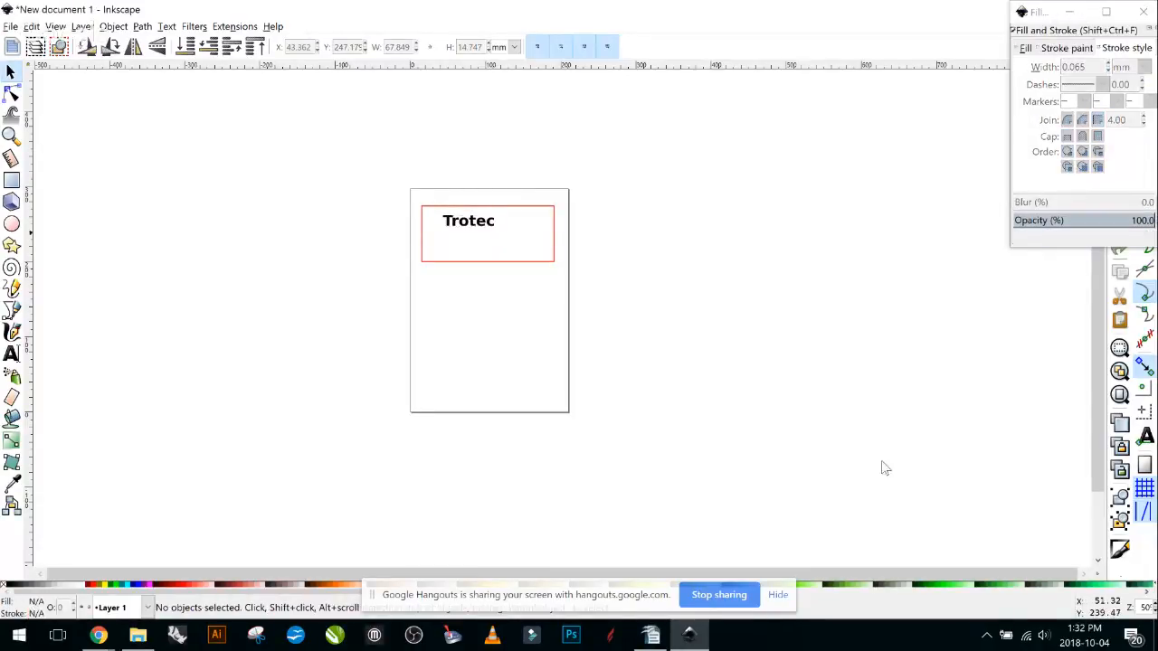
key("Tab")
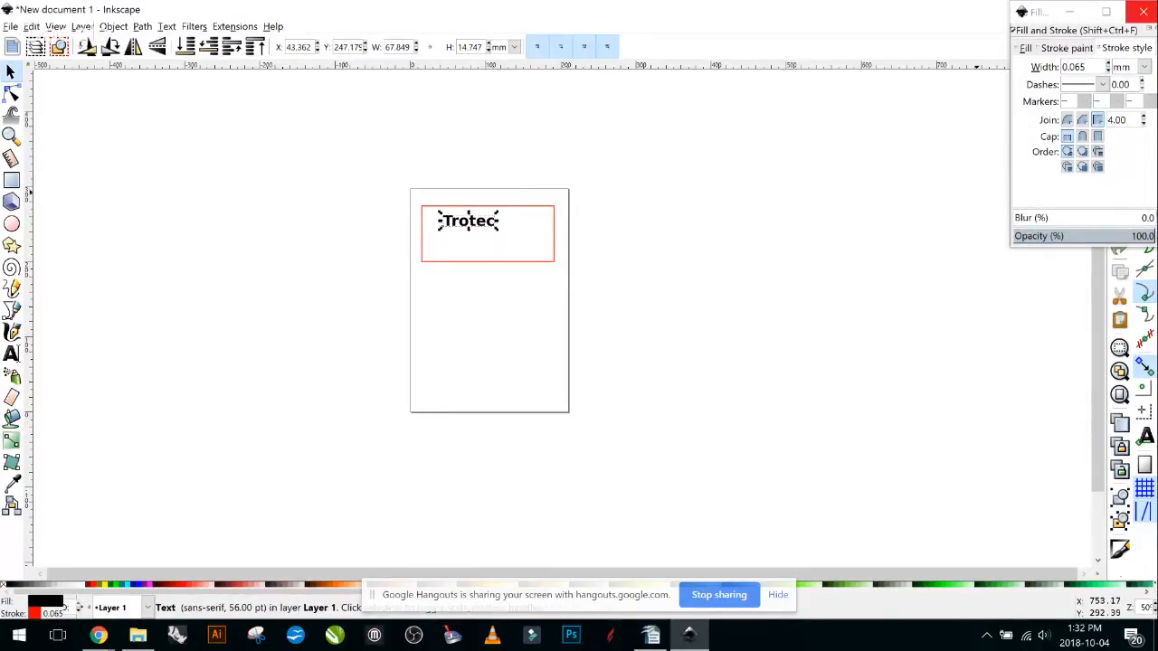
left_click(1040, 12)
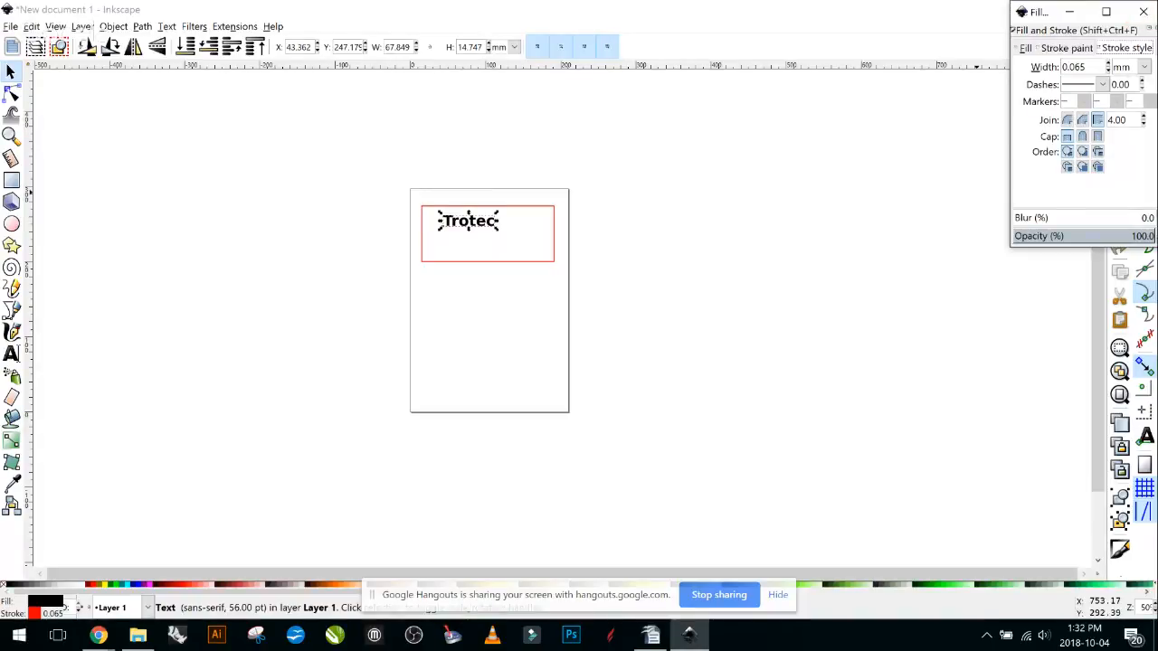
left_click(1067, 48)
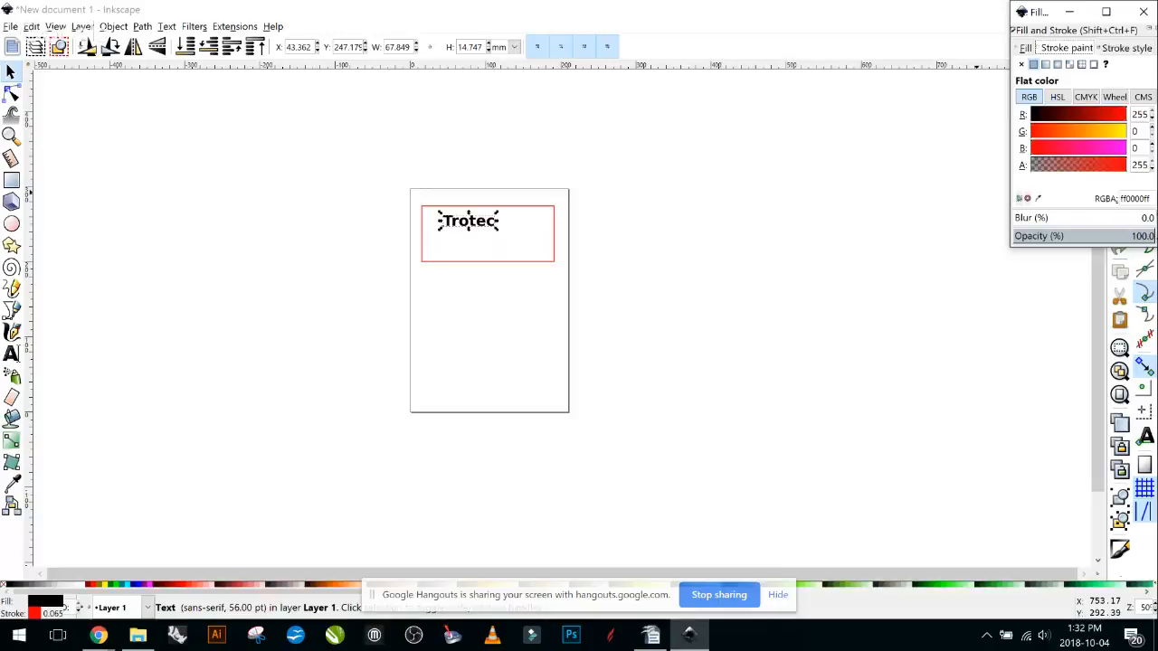
left_click(1126, 48)
left_click(1108, 64)
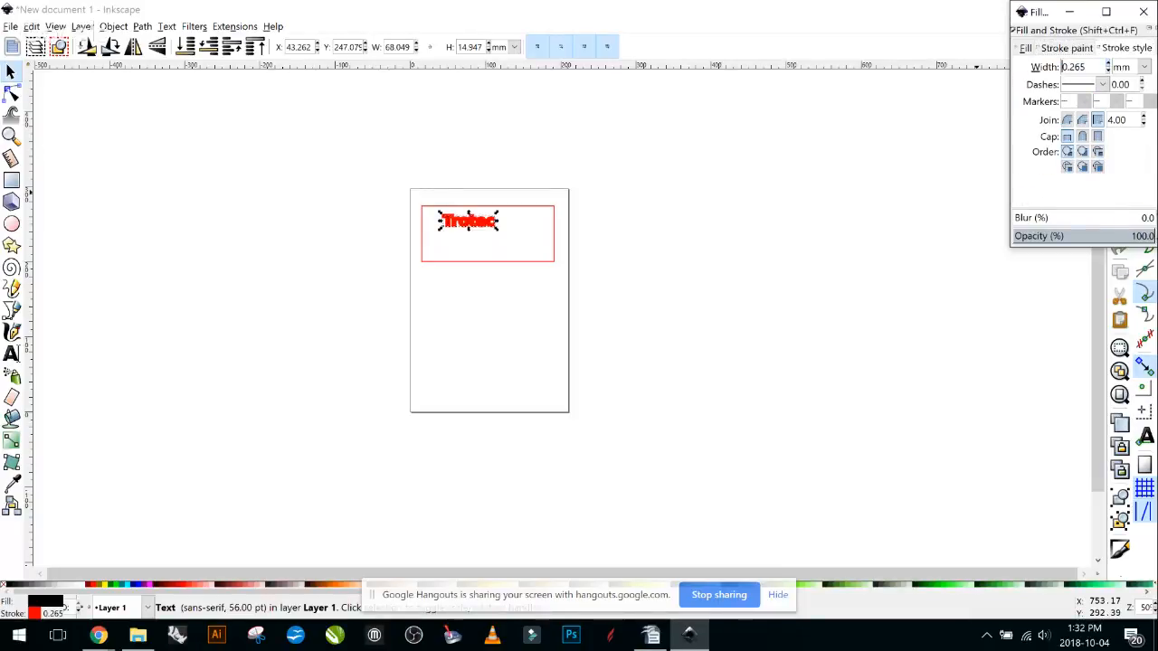
left_click(1108, 69)
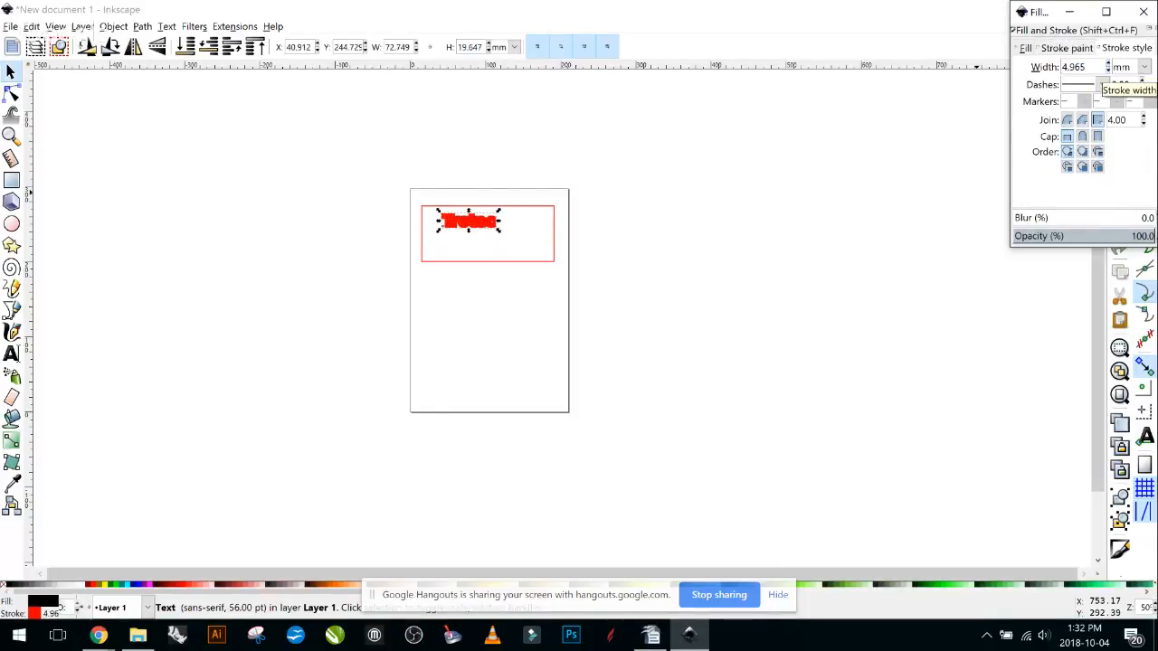
left_click(1108, 70)
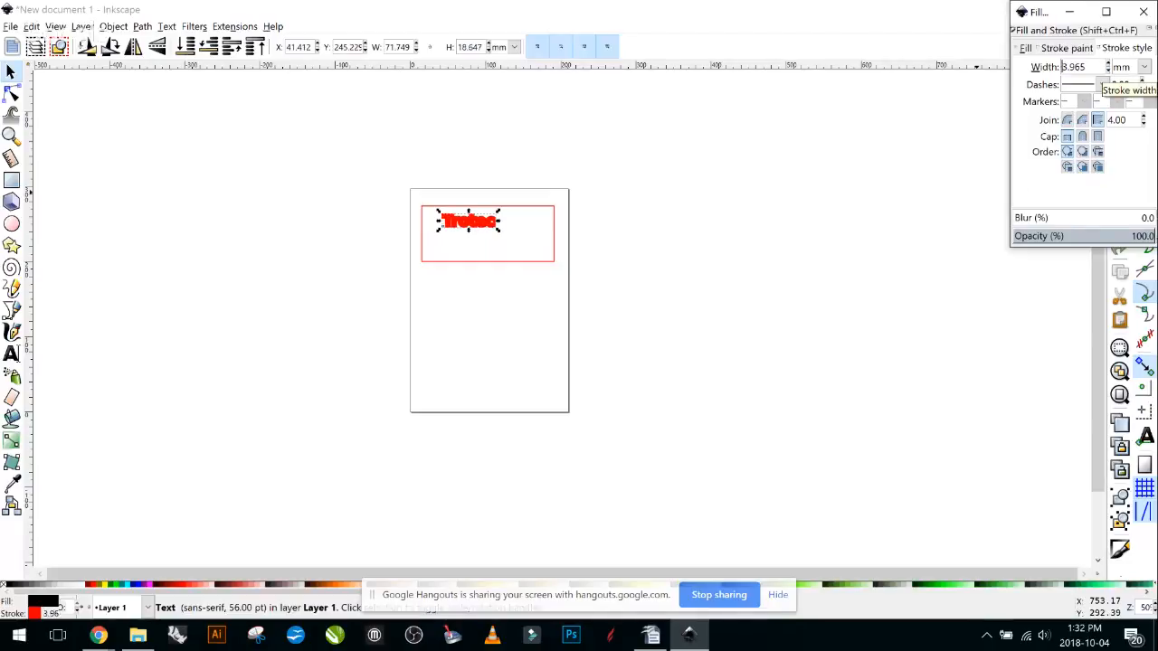
Check the black fill and red stroke, then set the stroke width to 1 mm.
left_click(1066, 48)
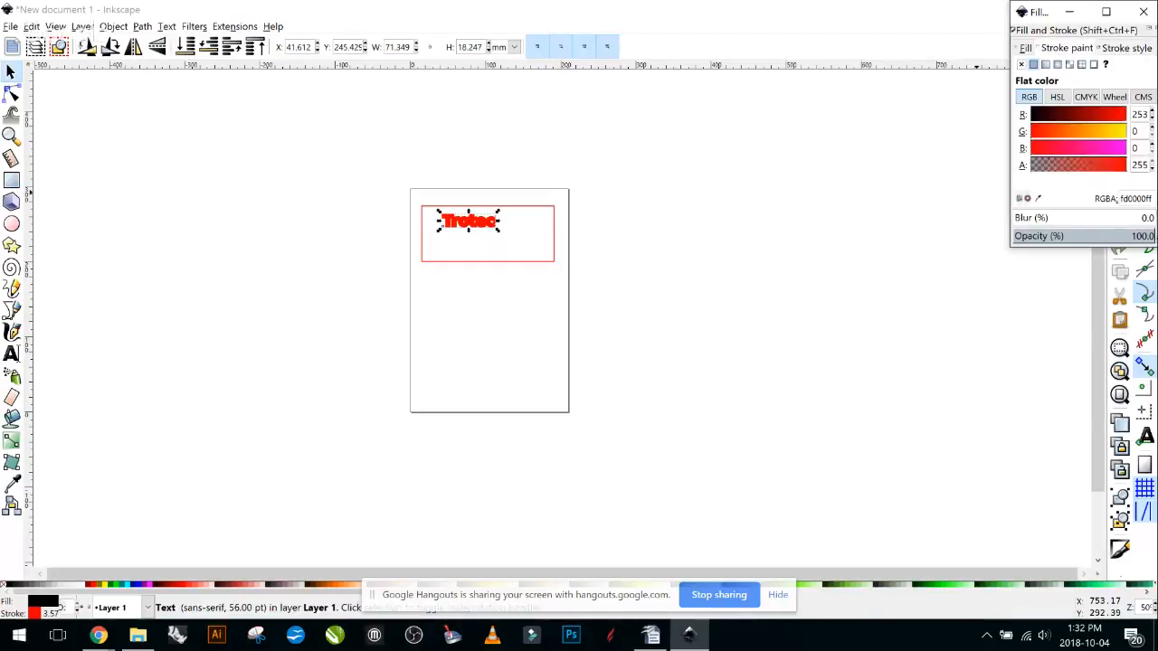
left_click(1026, 48)
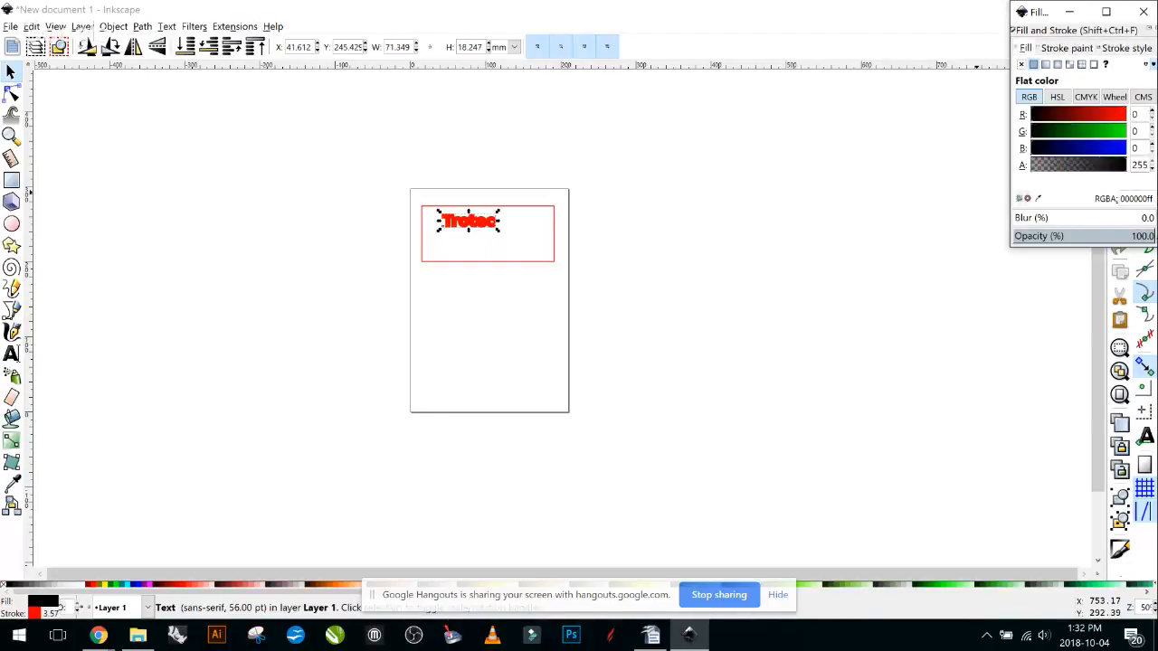
left_click(1067, 48)
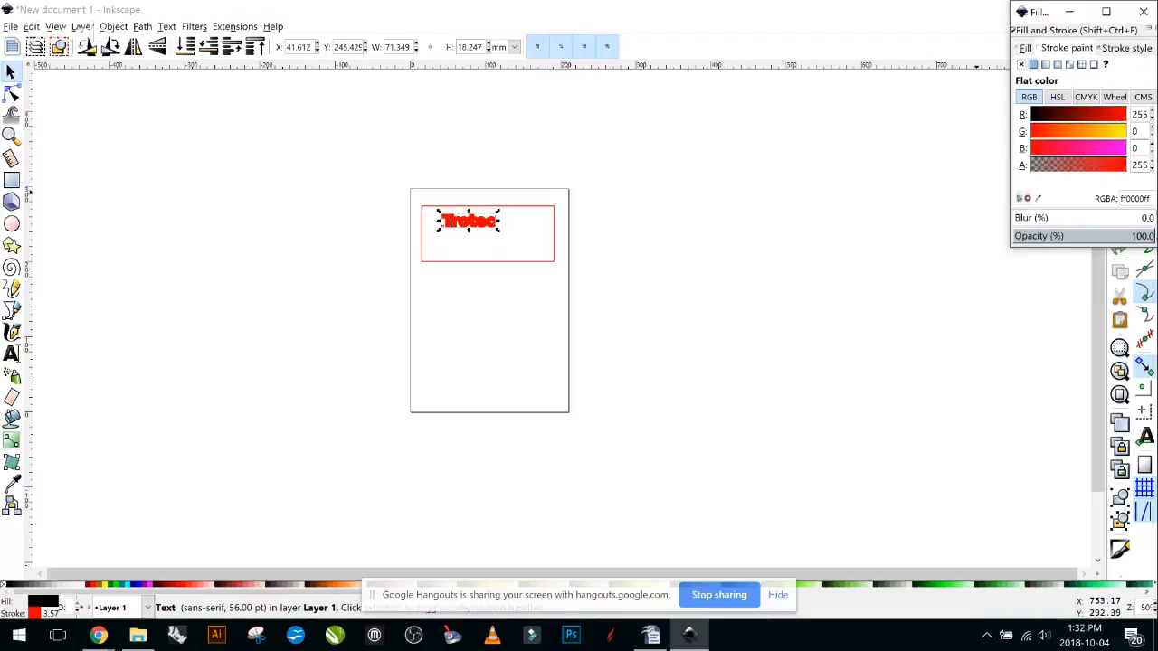
left_click(1126, 48)
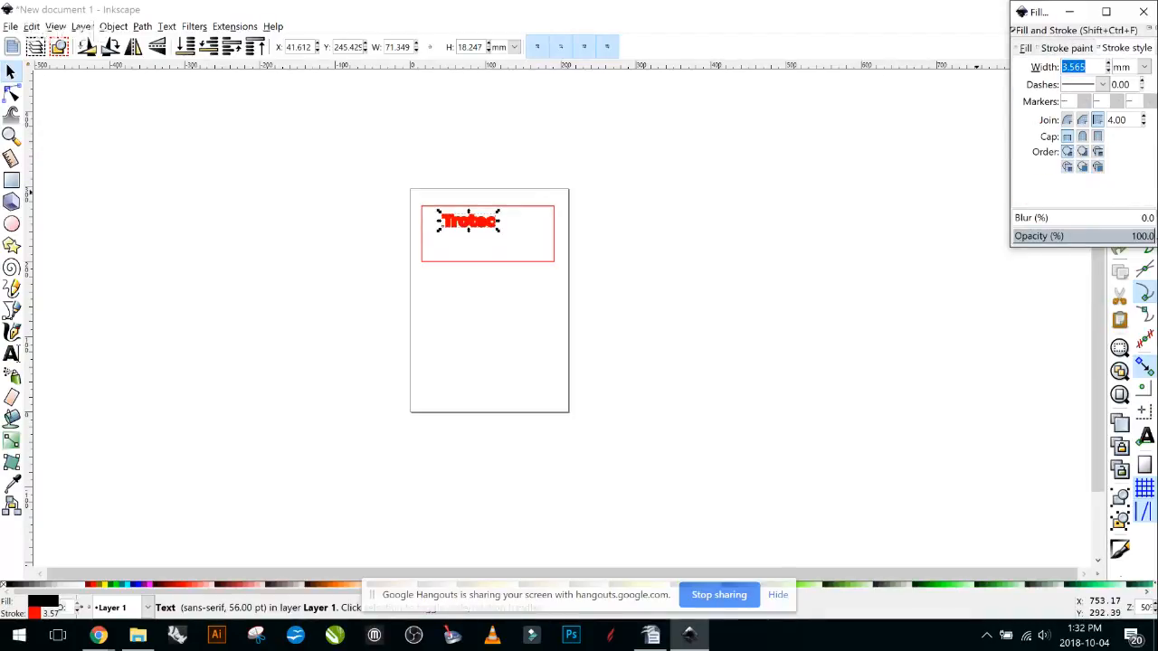
type("0.01")
key("Return")
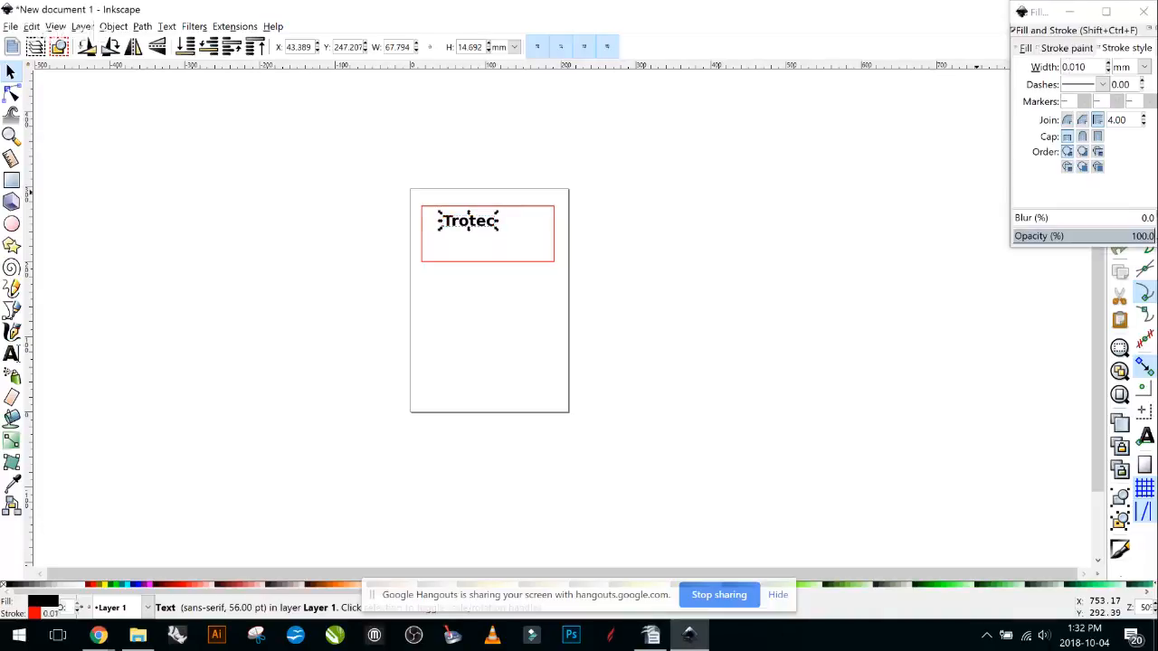
double_click(1074, 67)
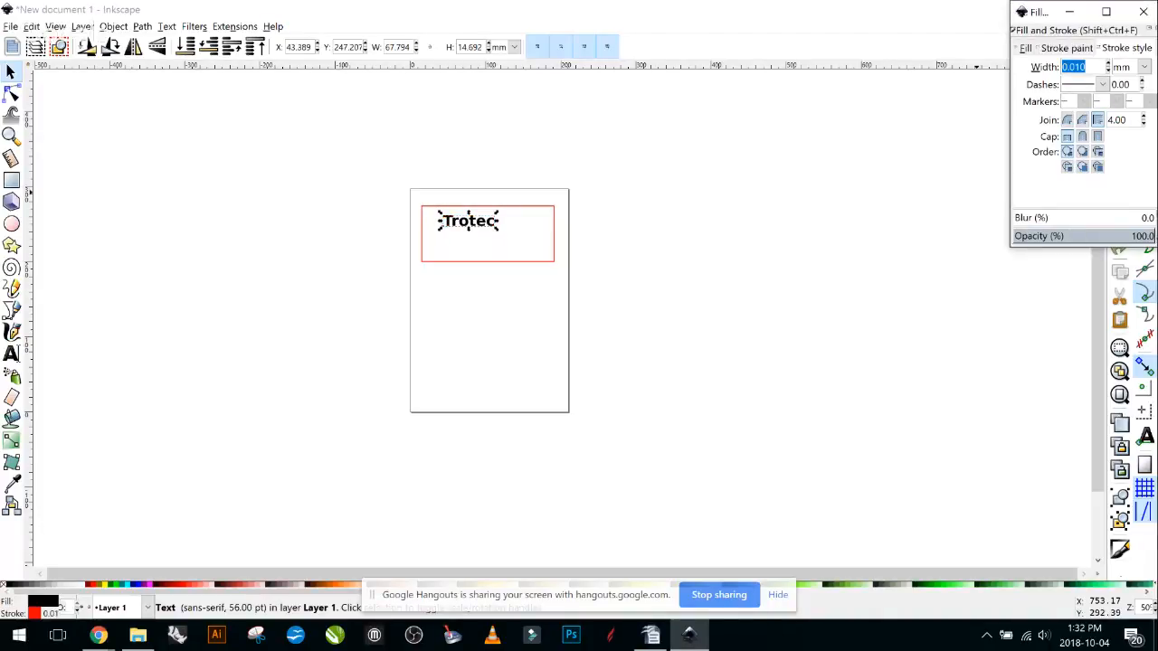
type("1")
key("Return")
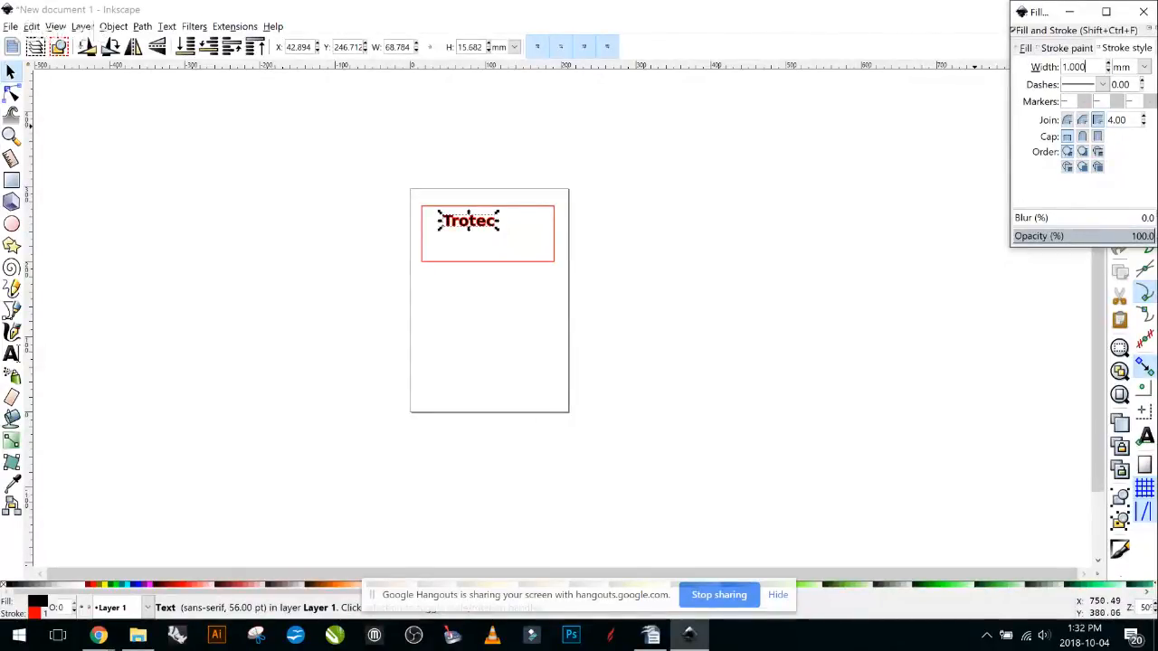
scroll(917, 468, "up", 1)
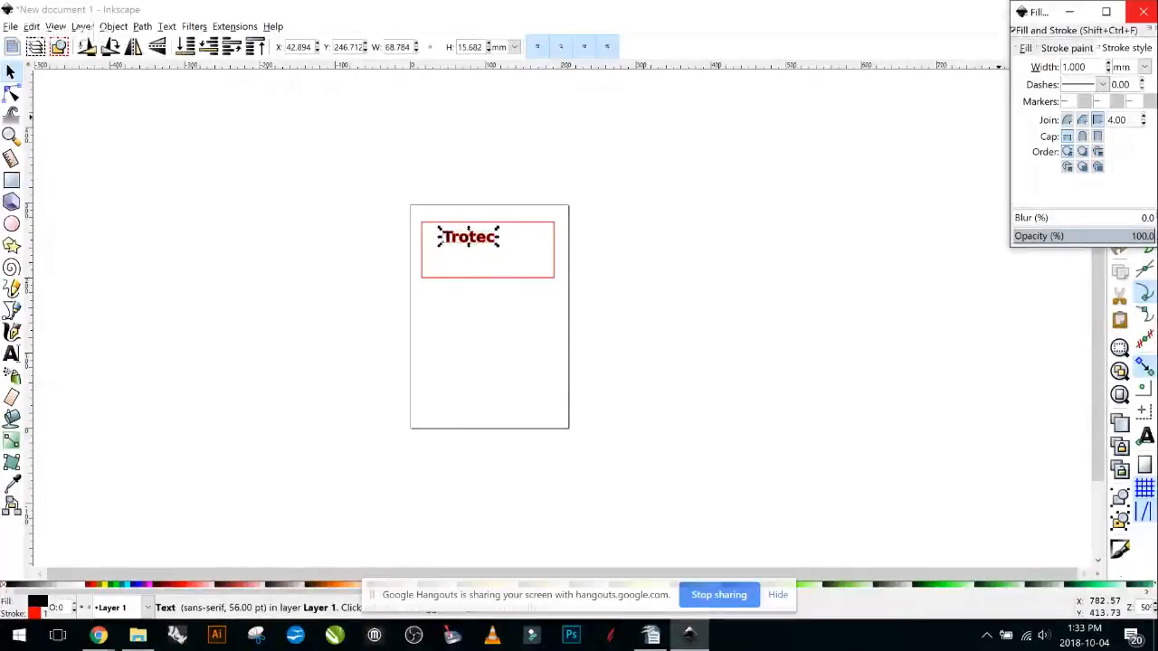
Draw a six-pointed star right of Trotec and remove its fill, leaving a red outline.
left_click(1142, 12)
scroll(519, 311, "up", 2)
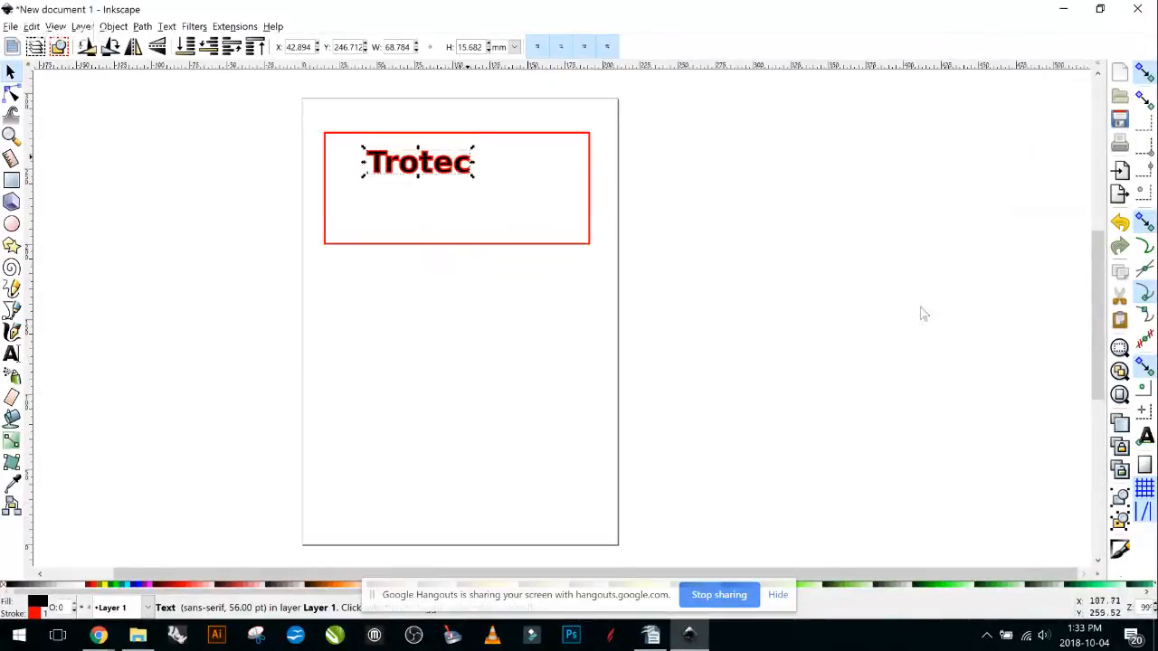
scroll(919, 307, "up", 2)
left_click(657, 247)
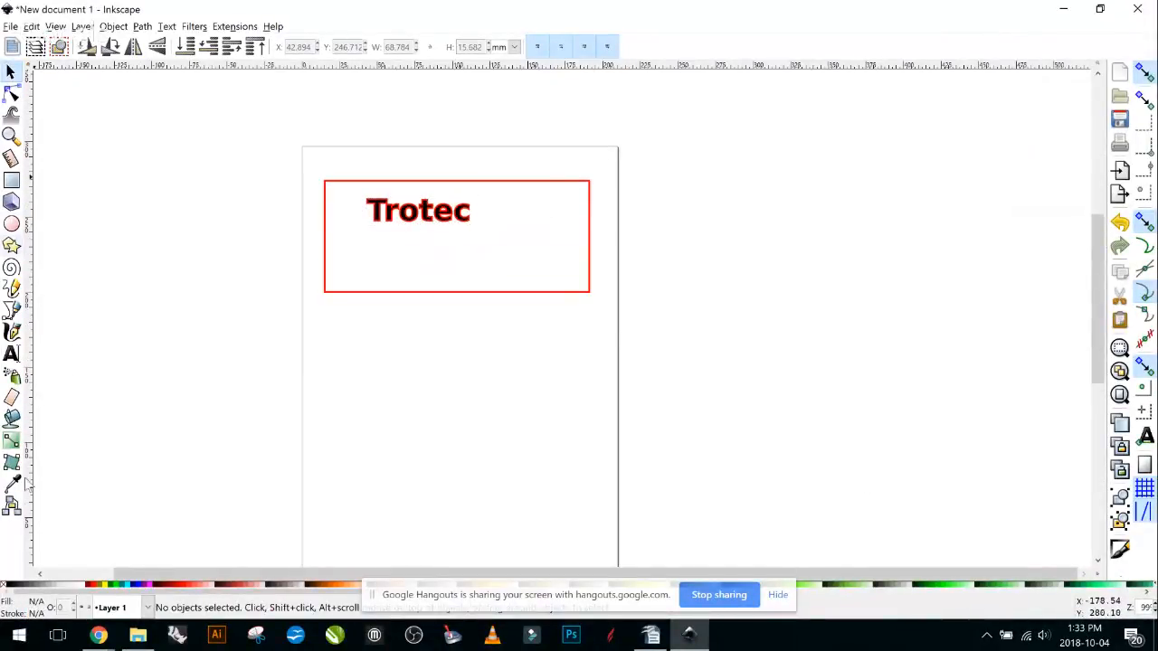
left_click(12, 245)
left_click_drag(528, 231, 536, 268)
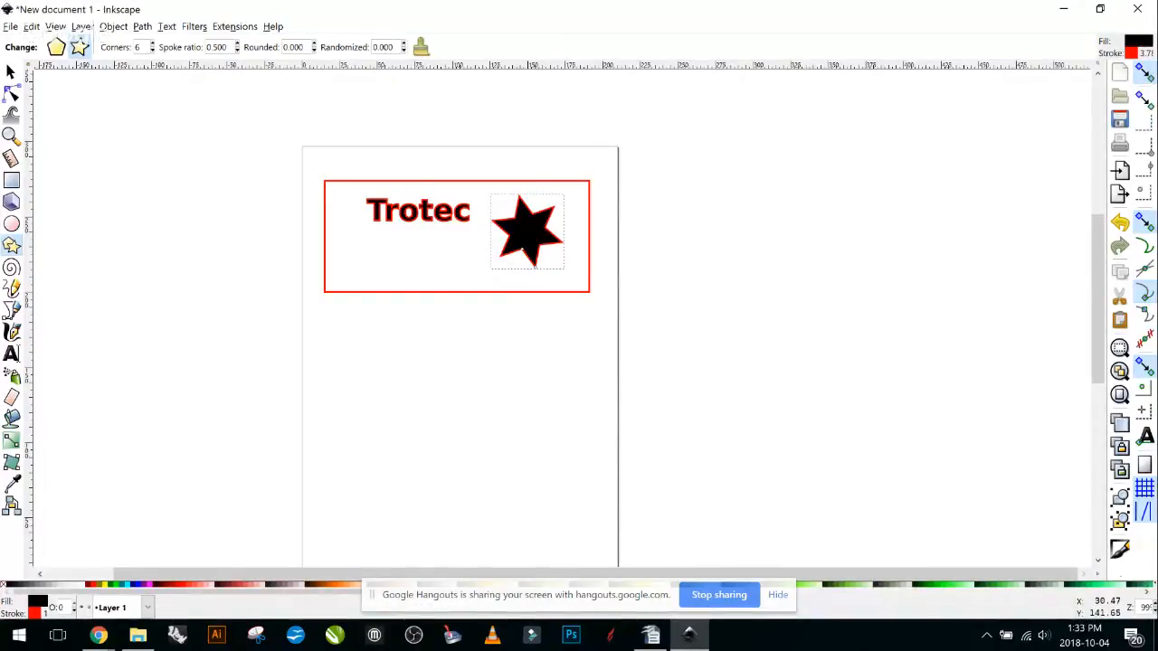
key("ctrl+shift+f")
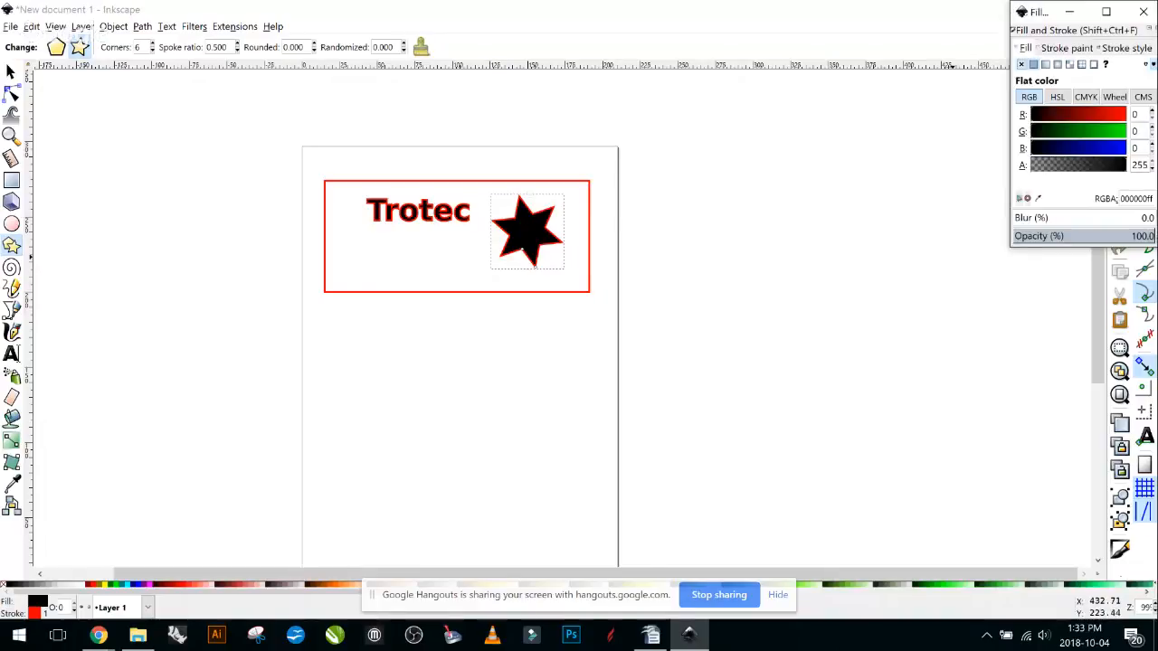
left_click(1021, 65)
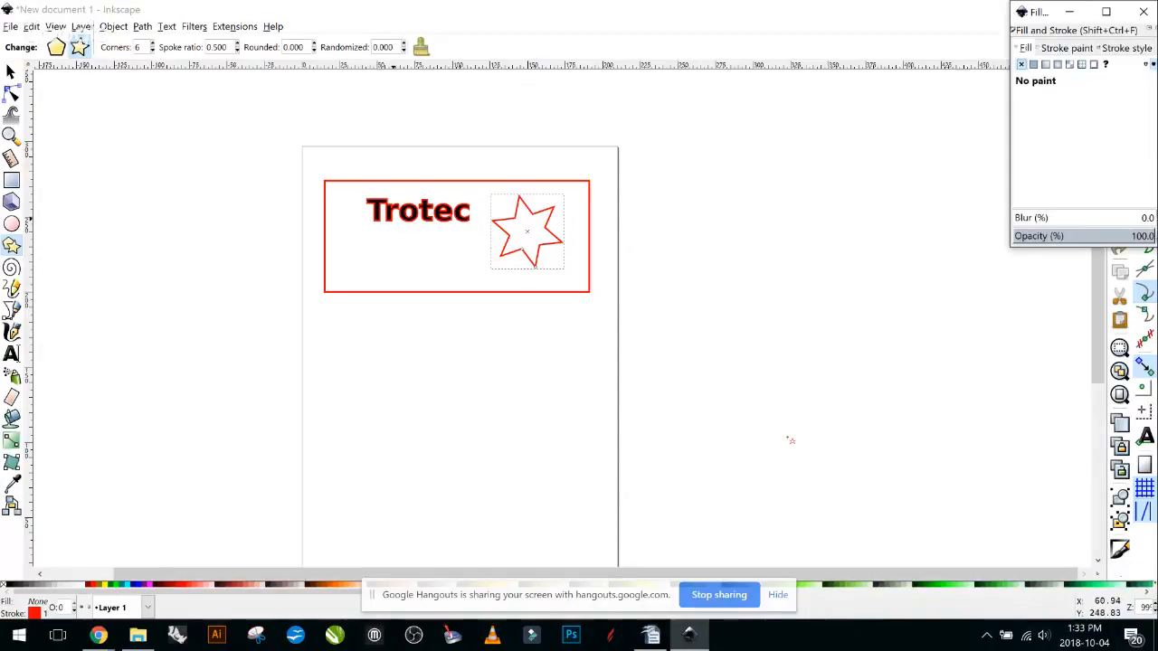
Reselect the Trotec text and set its stroke paint to none.
key("s")
key("Tab")
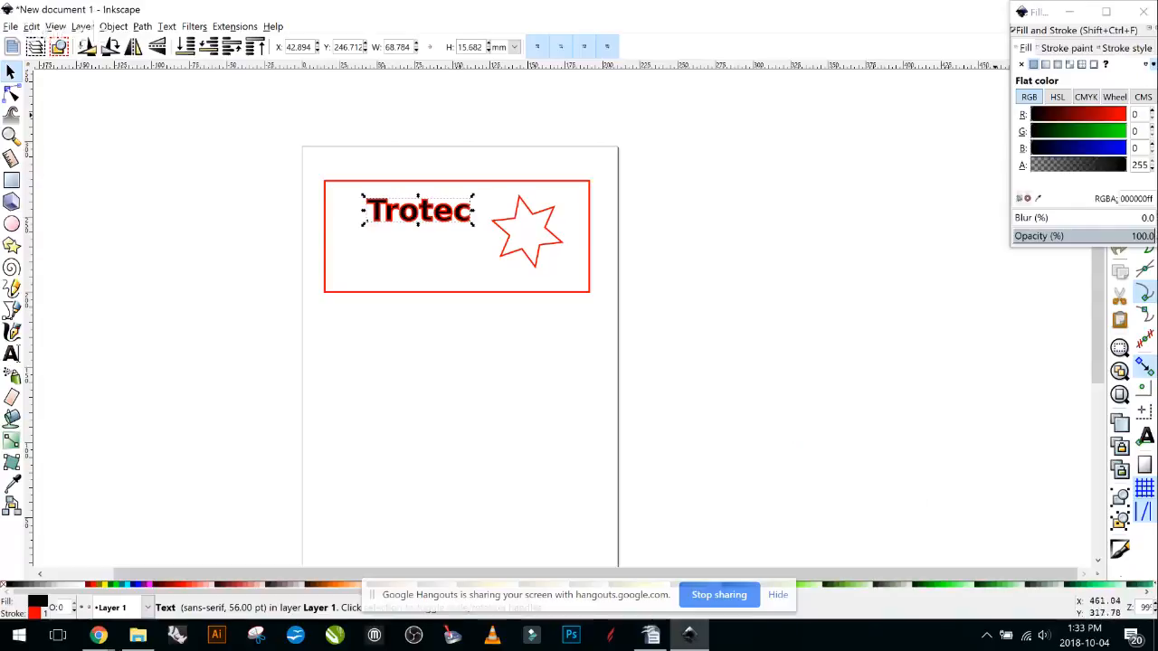
left_click(1067, 48)
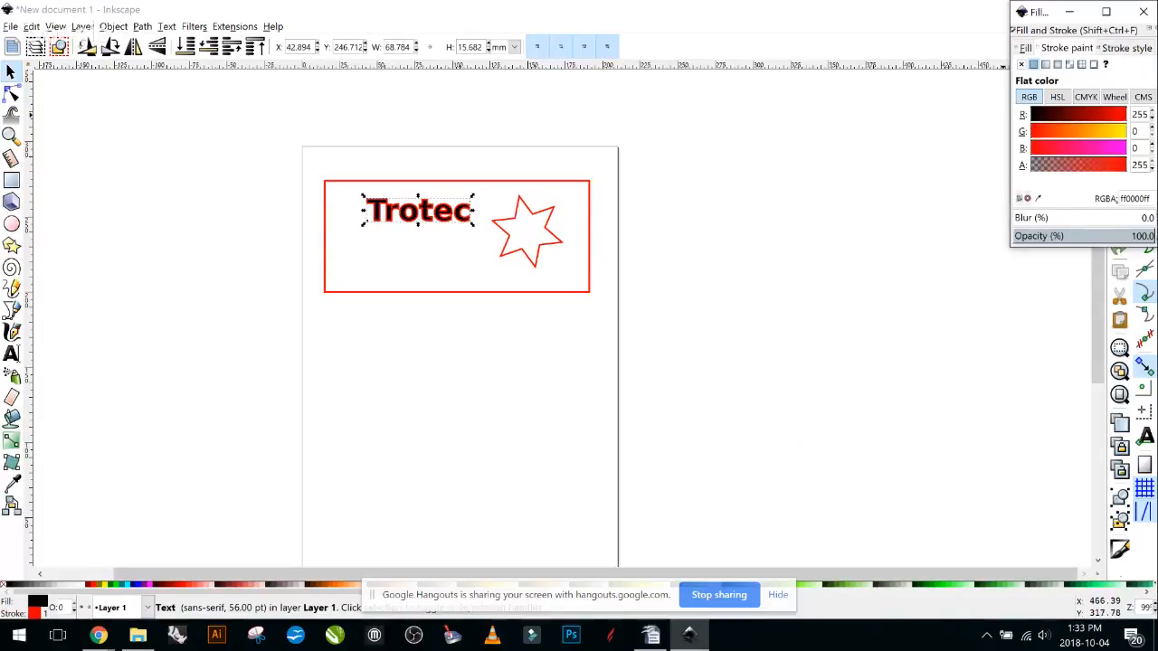
left_click(1022, 64)
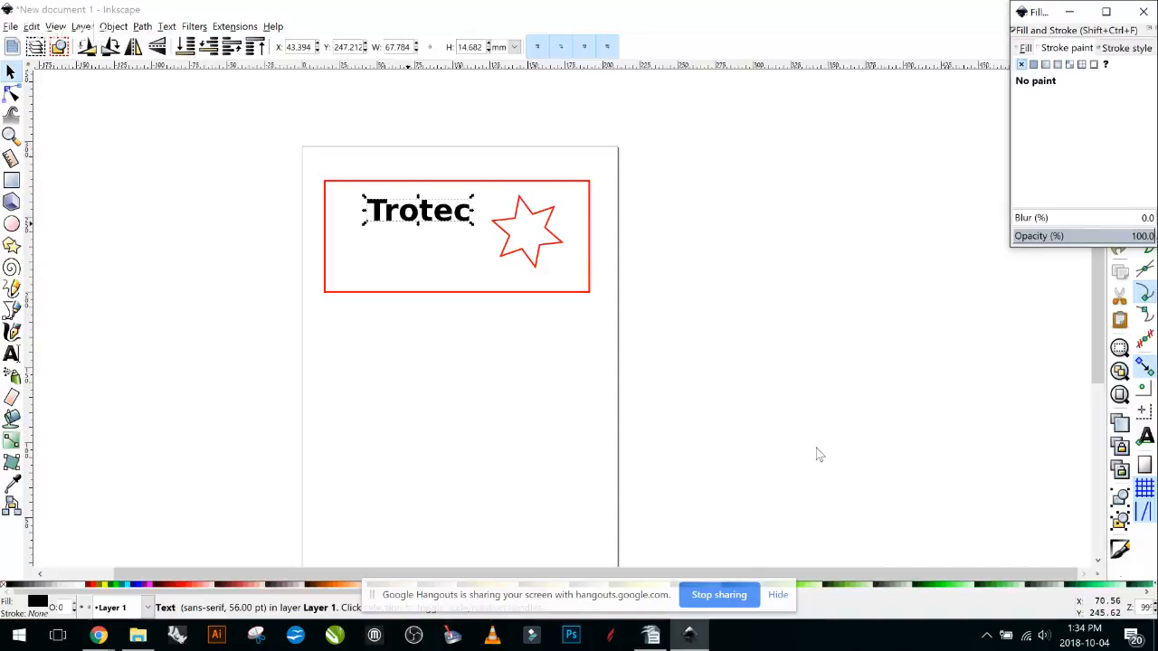
Place a copy of the star below Trotec on the left and make its outline blue (R 0, B 255).
right_click(507, 243)
key("Down")
key("Down")
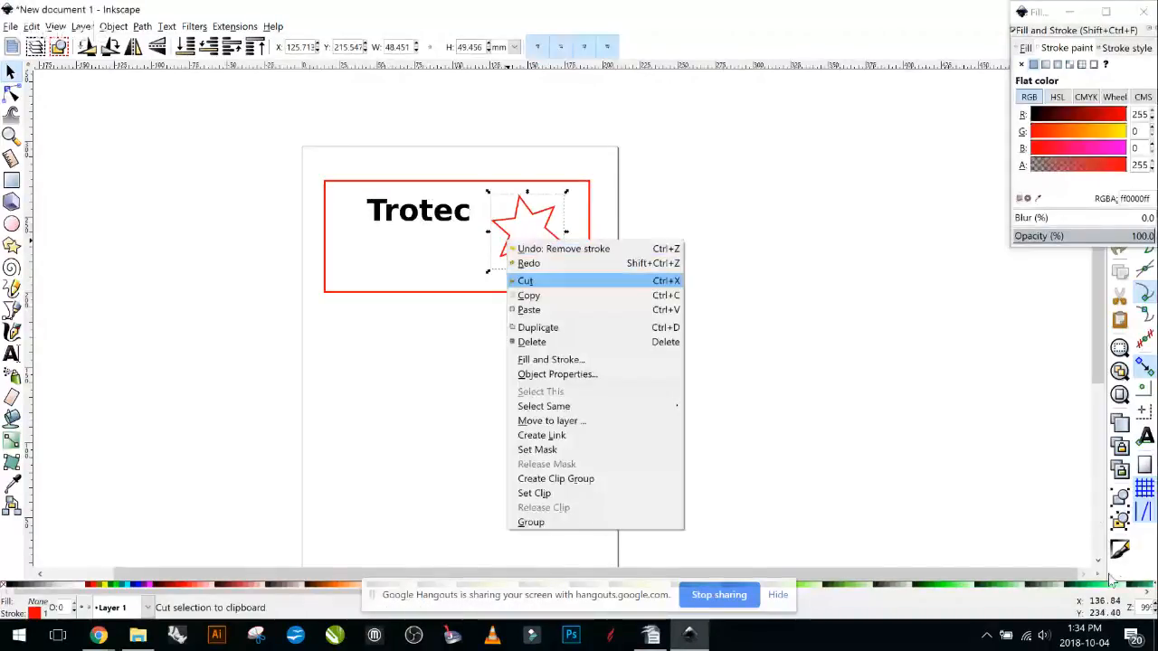
key("Escape")
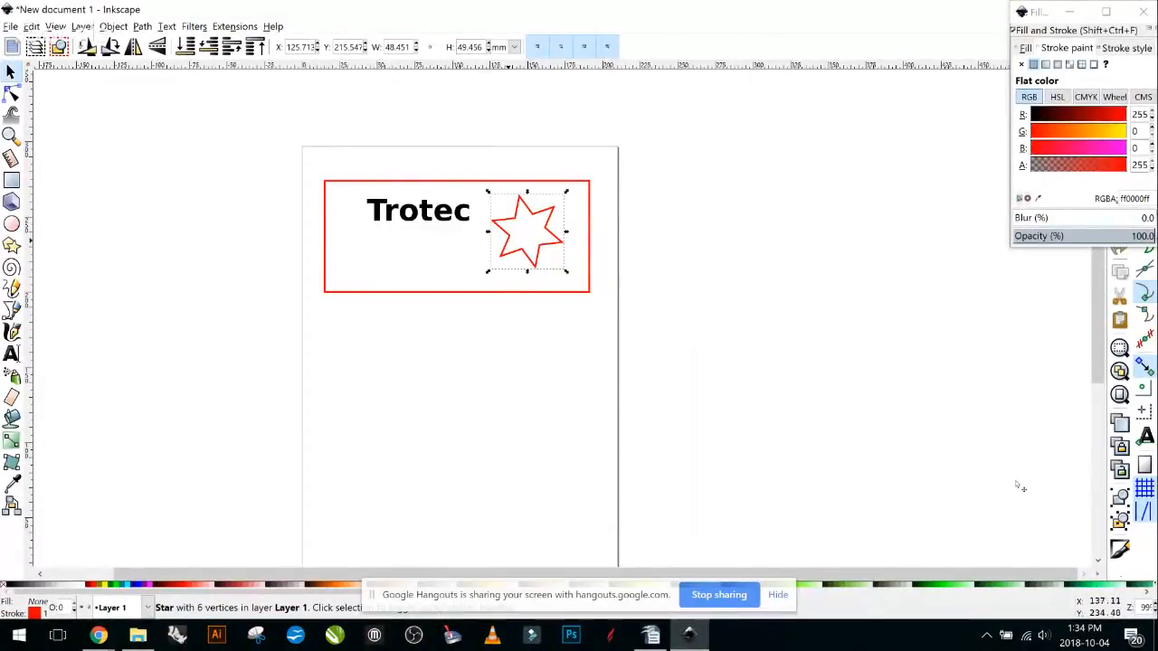
left_click_drag(508, 242, 346, 262)
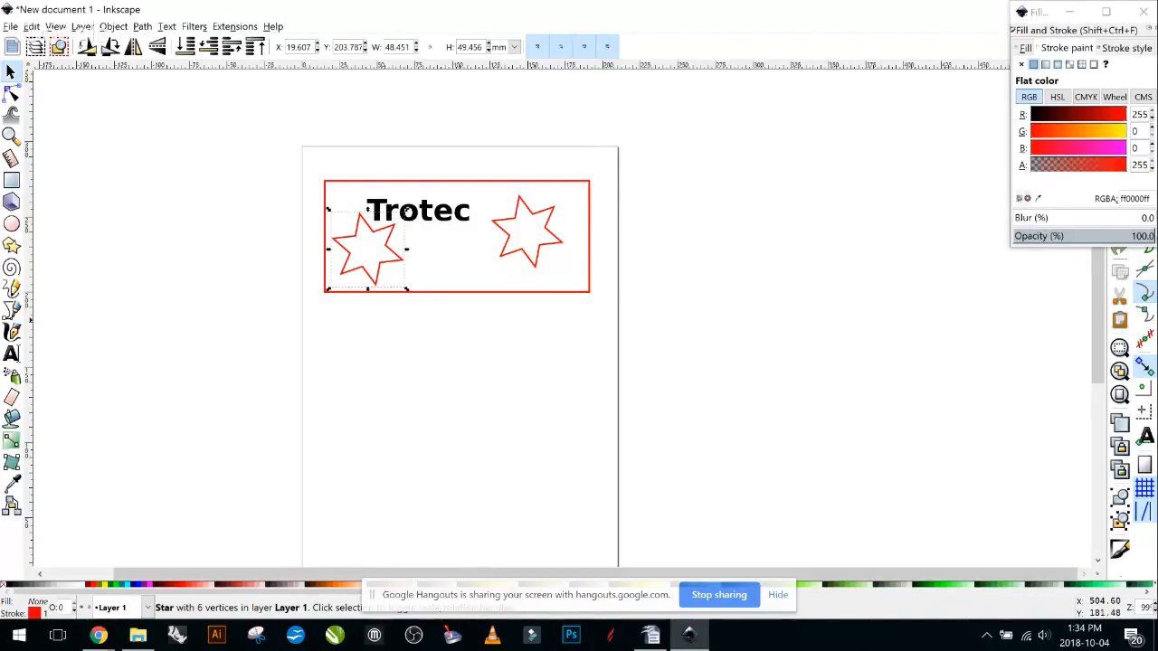
left_click(1125, 148)
left_click(1065, 115)
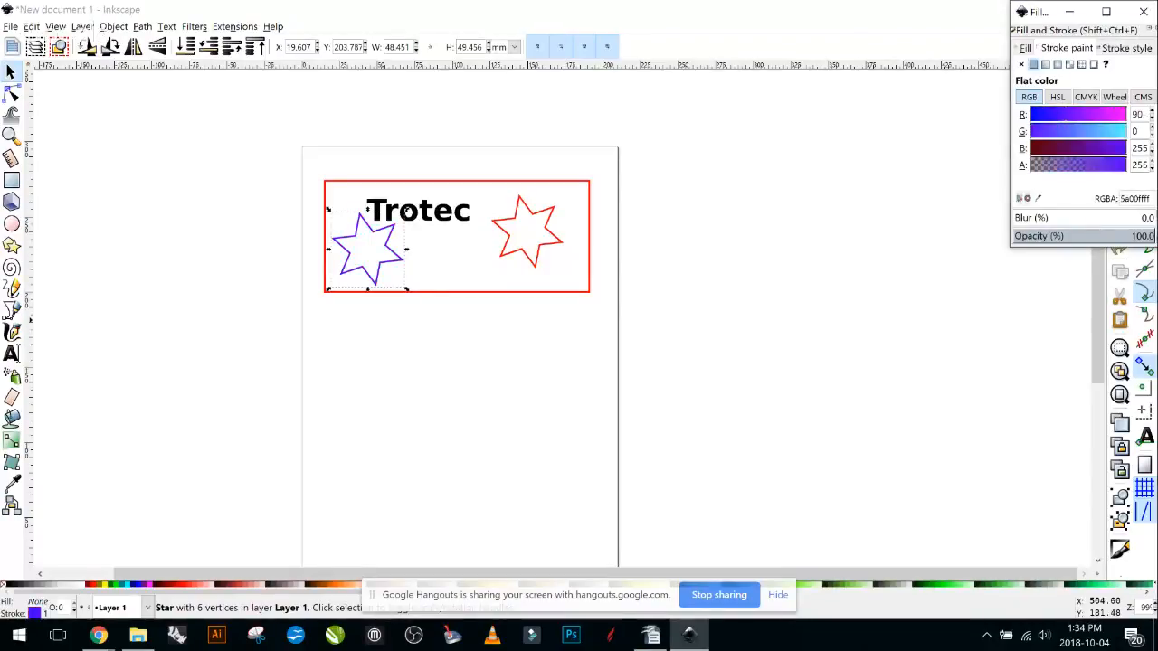
left_click_drag(1065, 115, 1030, 115)
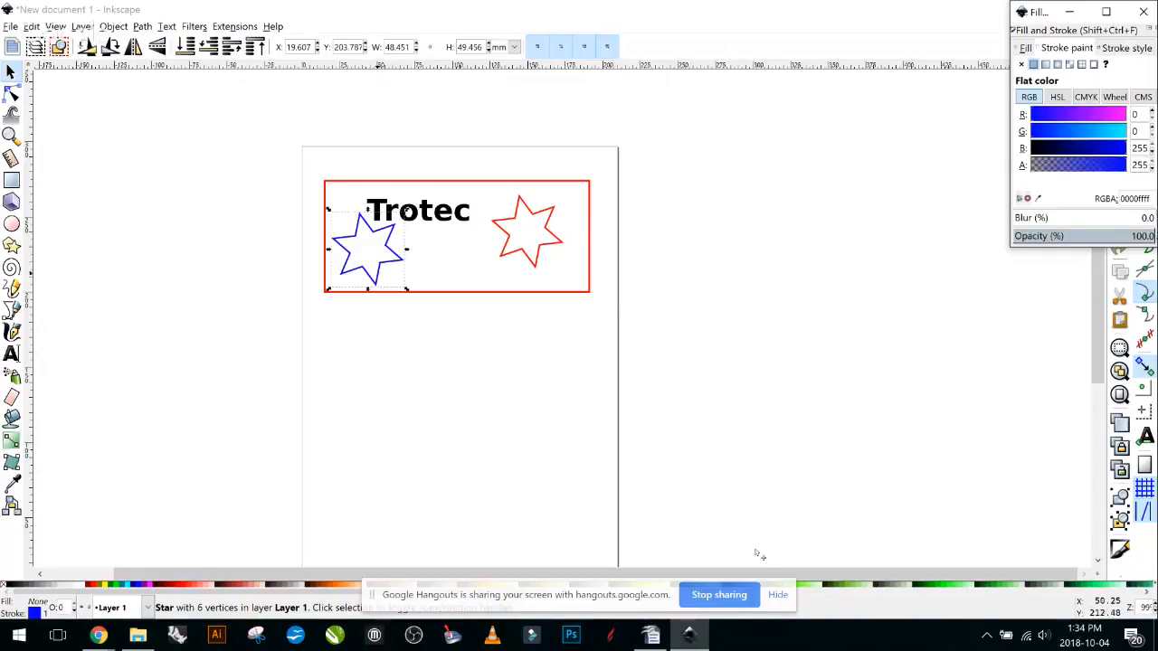
left_click(440, 325)
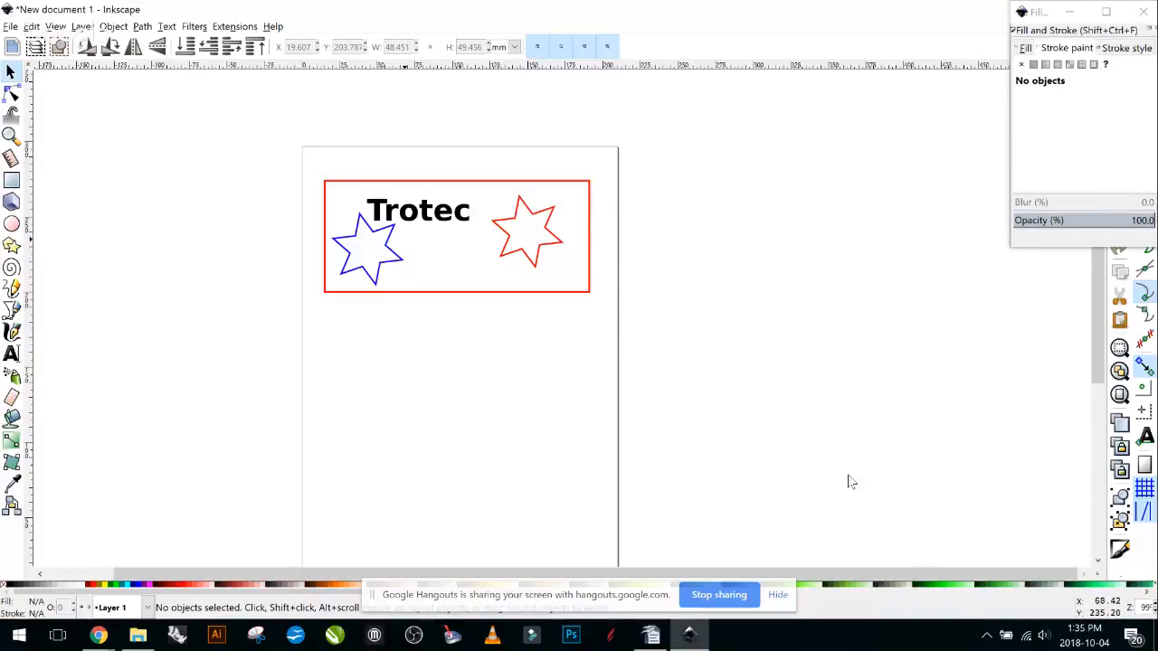
scroll(685, 564, "down", 1)
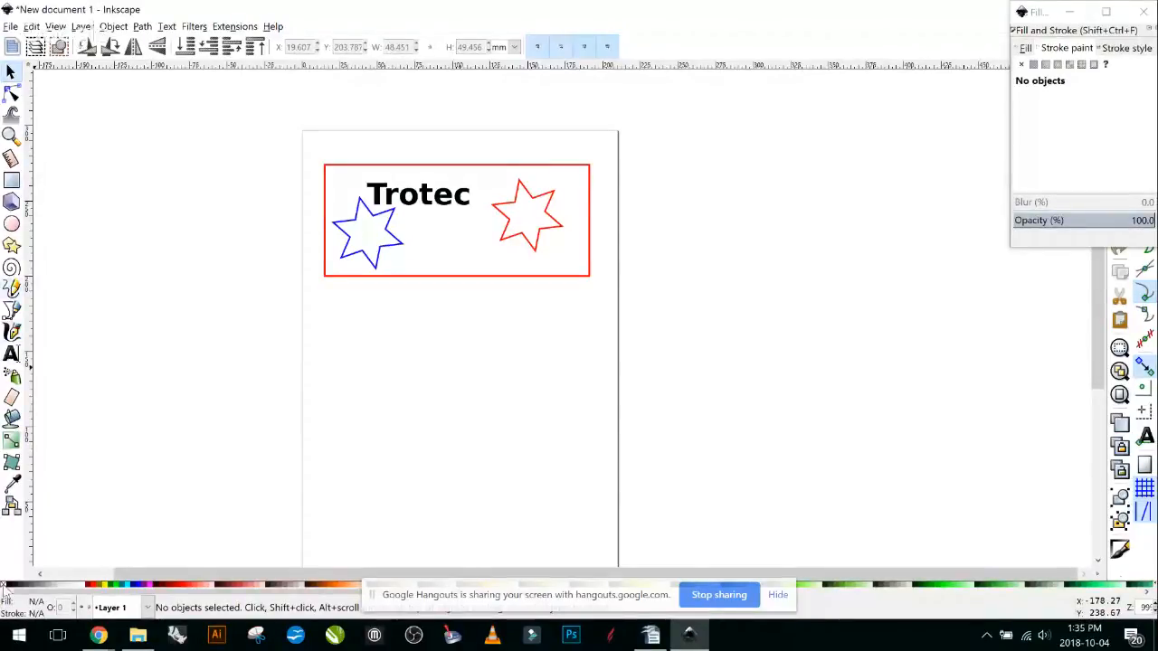
left_click(12, 287)
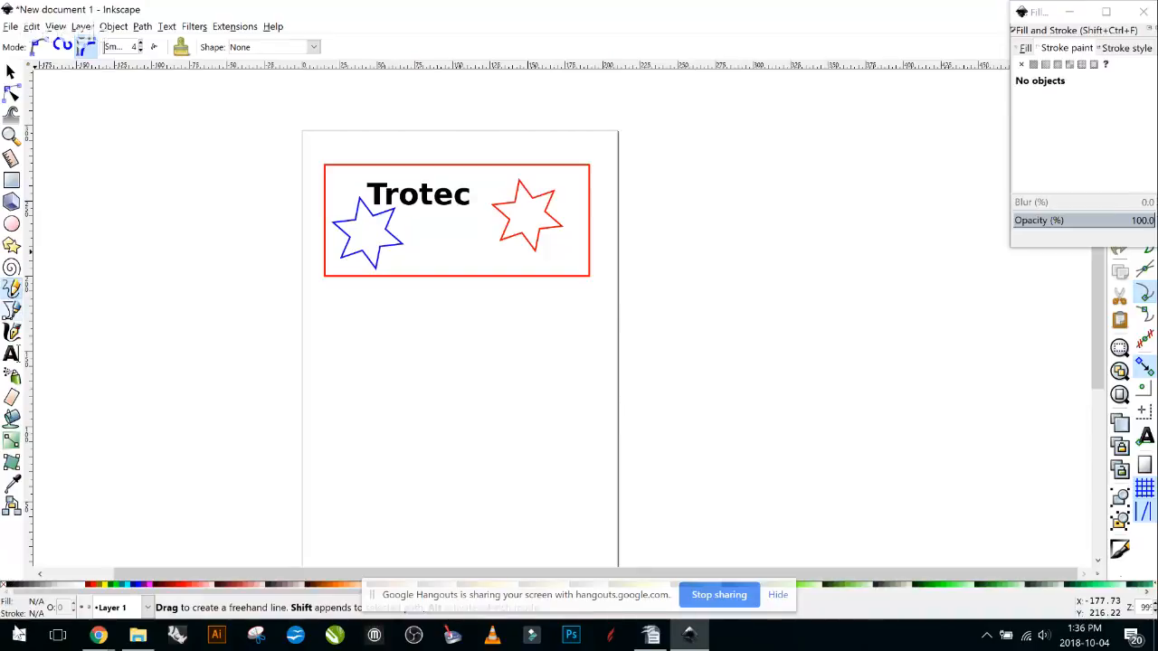
Draw a straight Bezier line under Trotec and give it a 2 mm stroke width.
key("b")
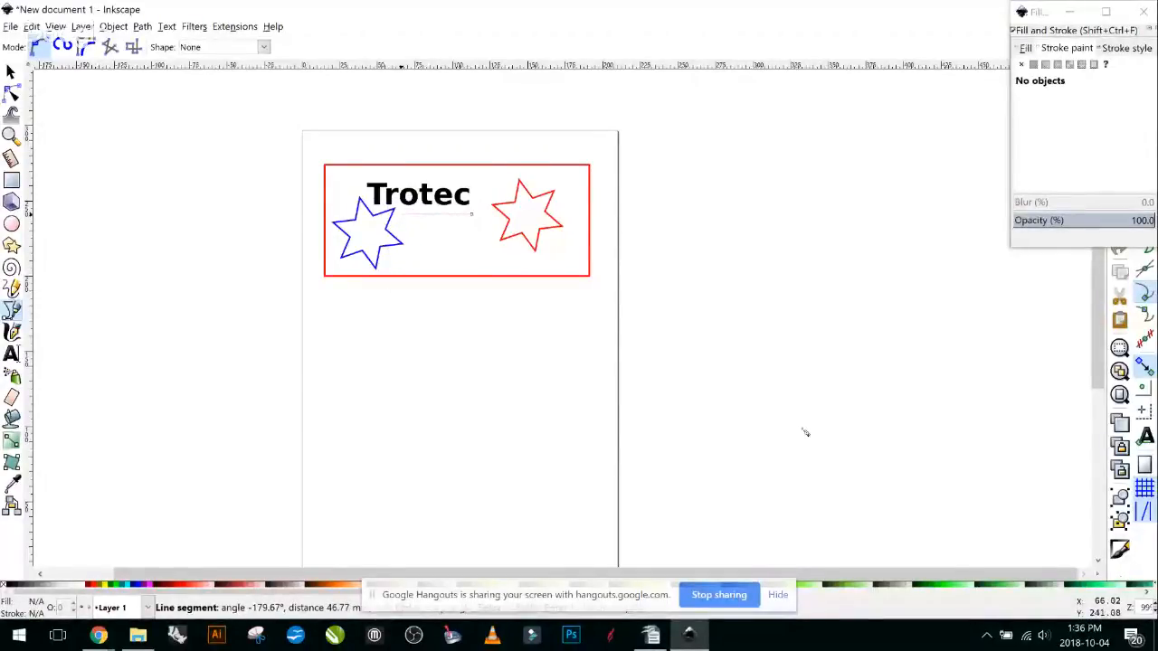
double_click(402, 215)
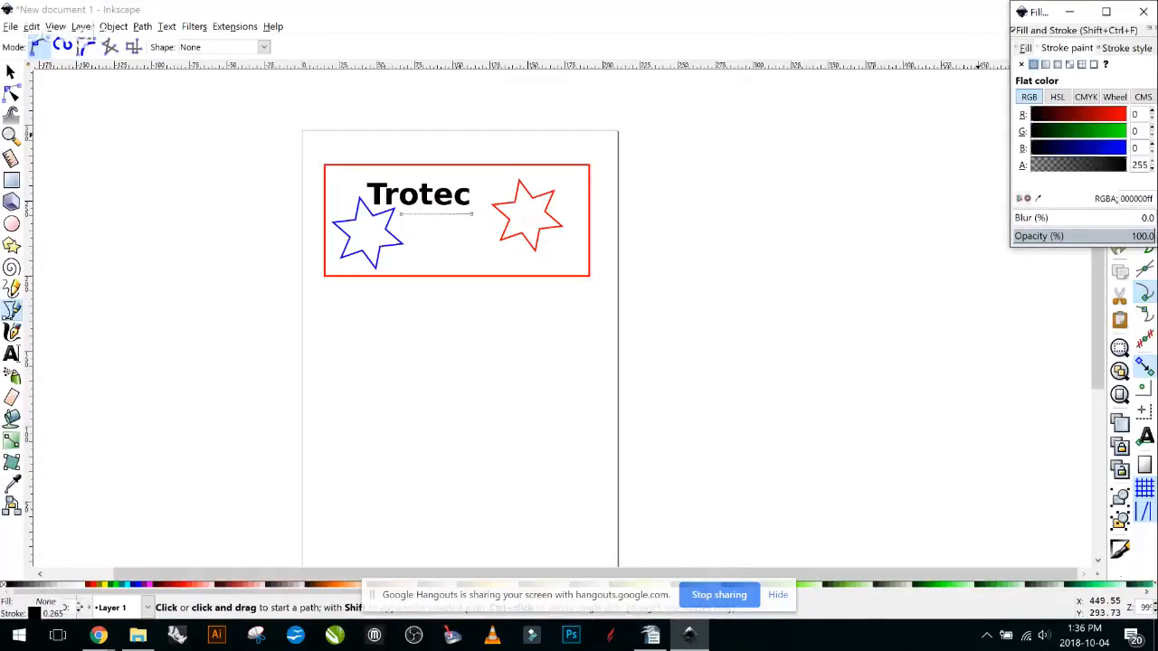
left_click(1126, 48)
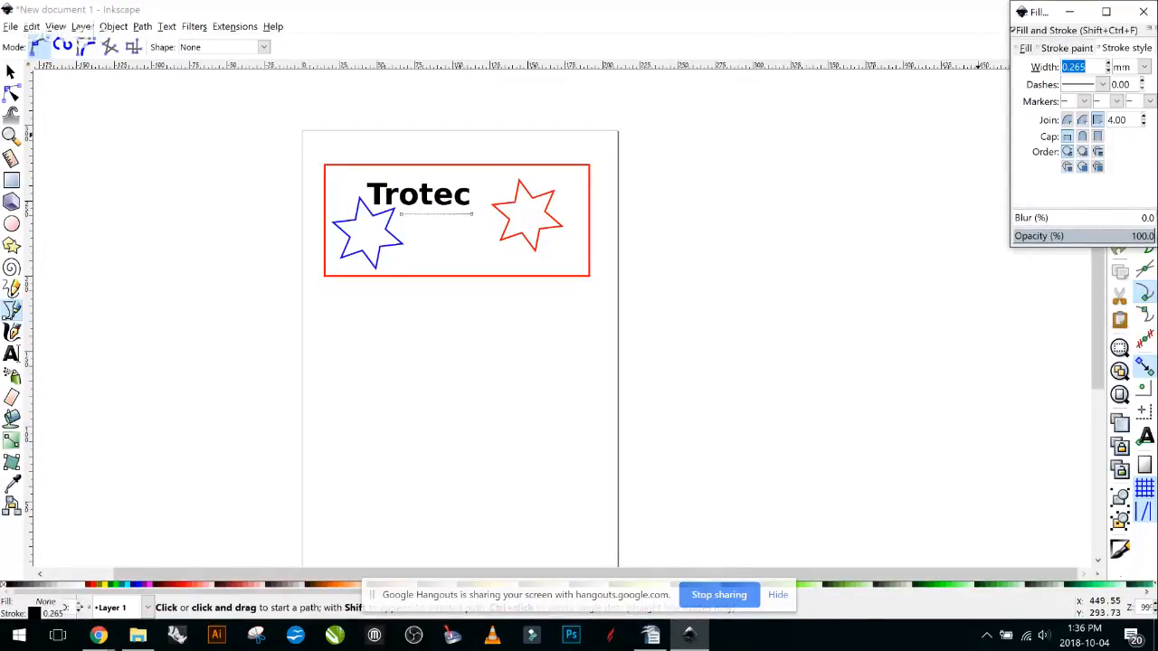
type("5")
key("Return")
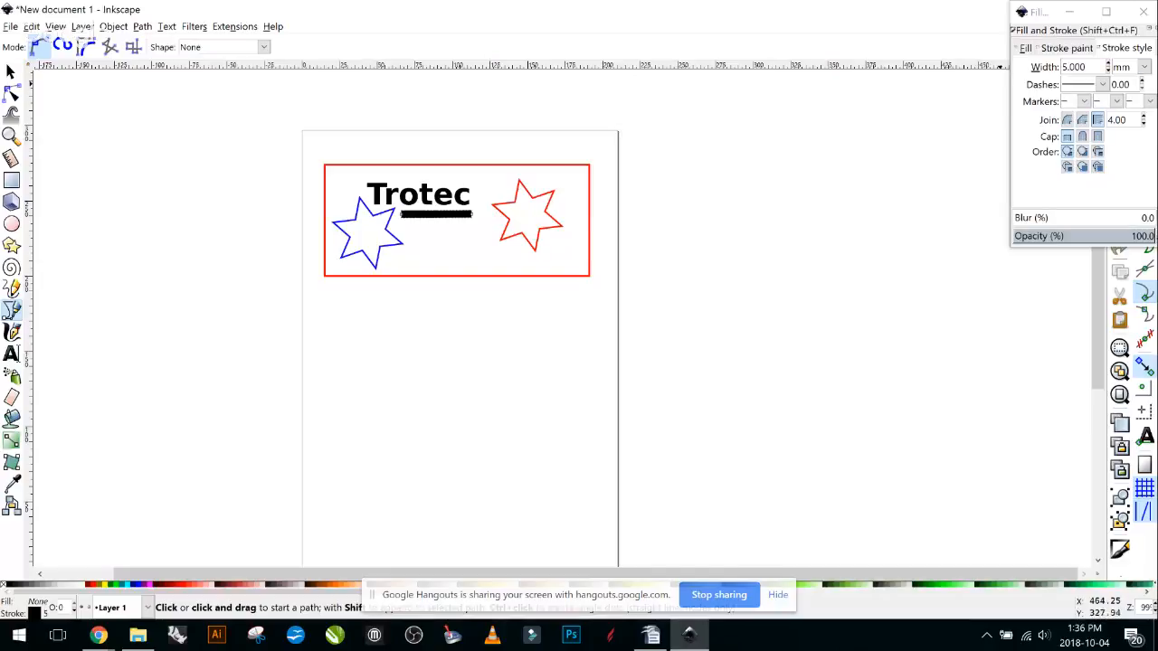
type("2")
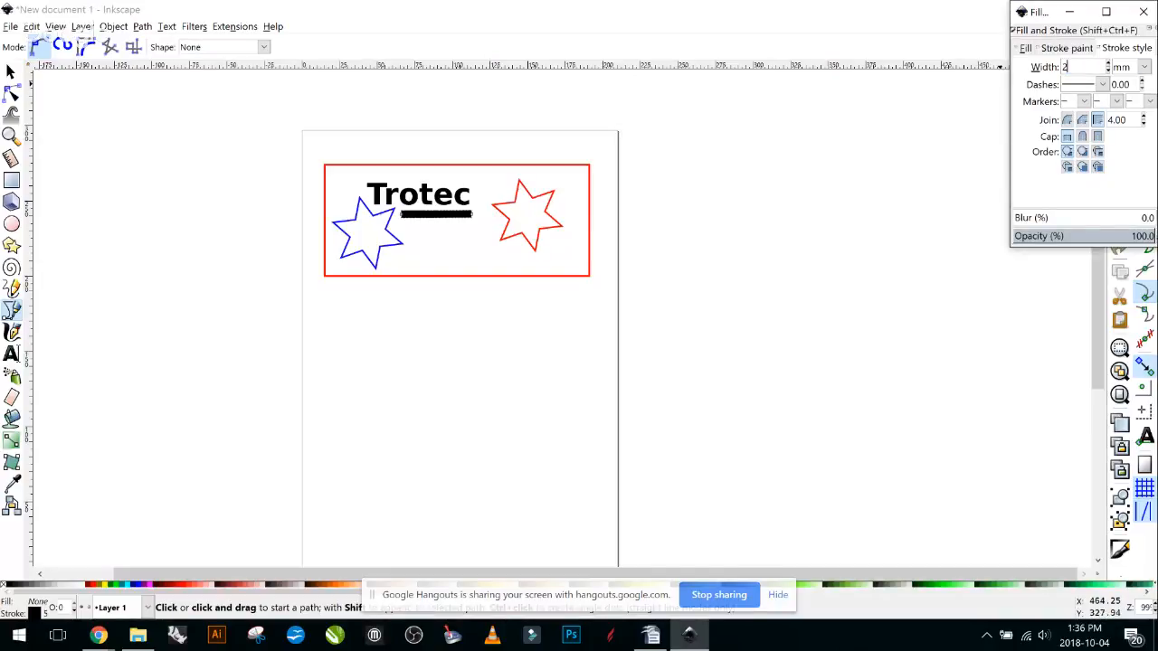
key("Return")
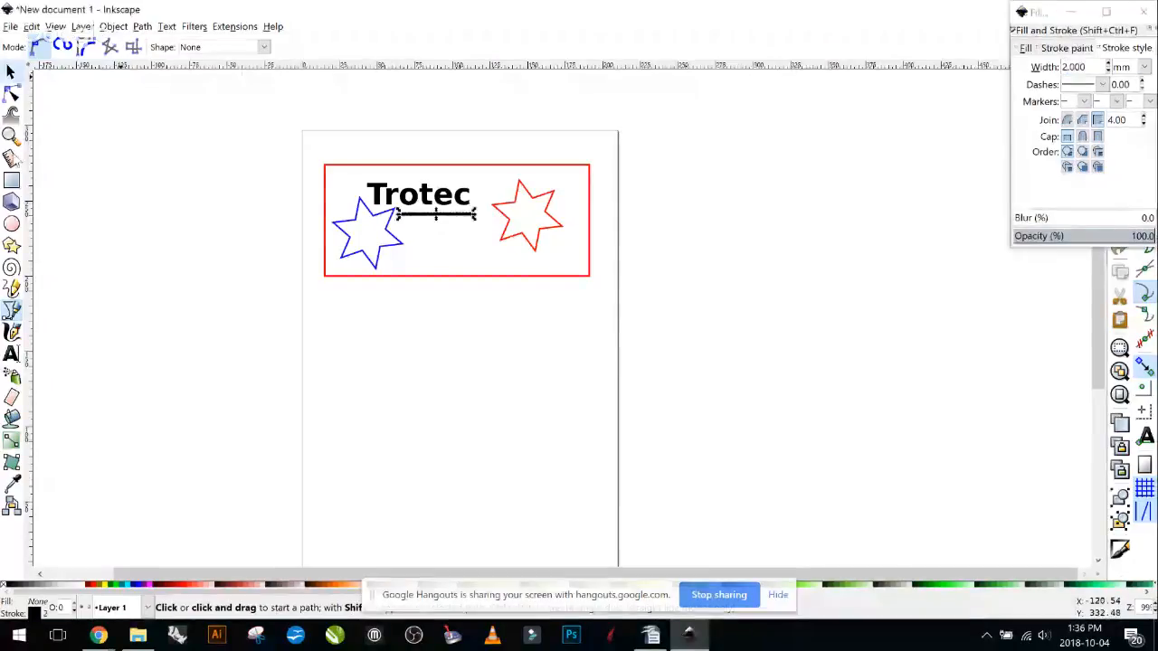
left_click(11, 72)
left_click(476, 302)
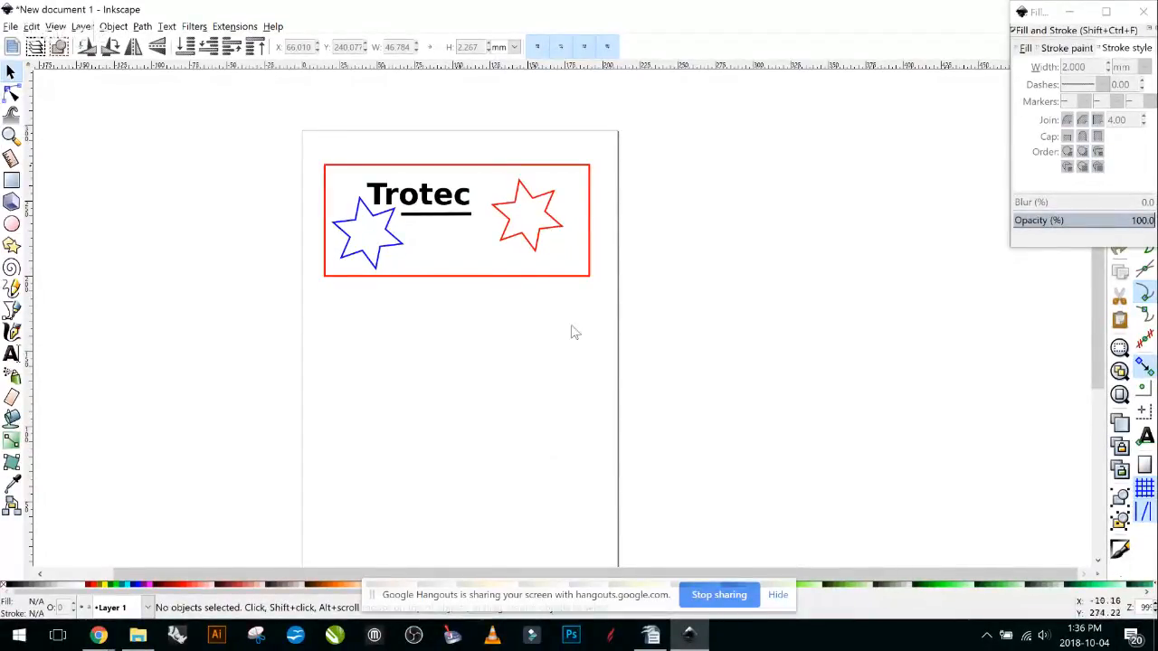
Move all badge objects lower on the page, then draw a small circle near the top-left corner.
left_click_drag(284, 148, 684, 323)
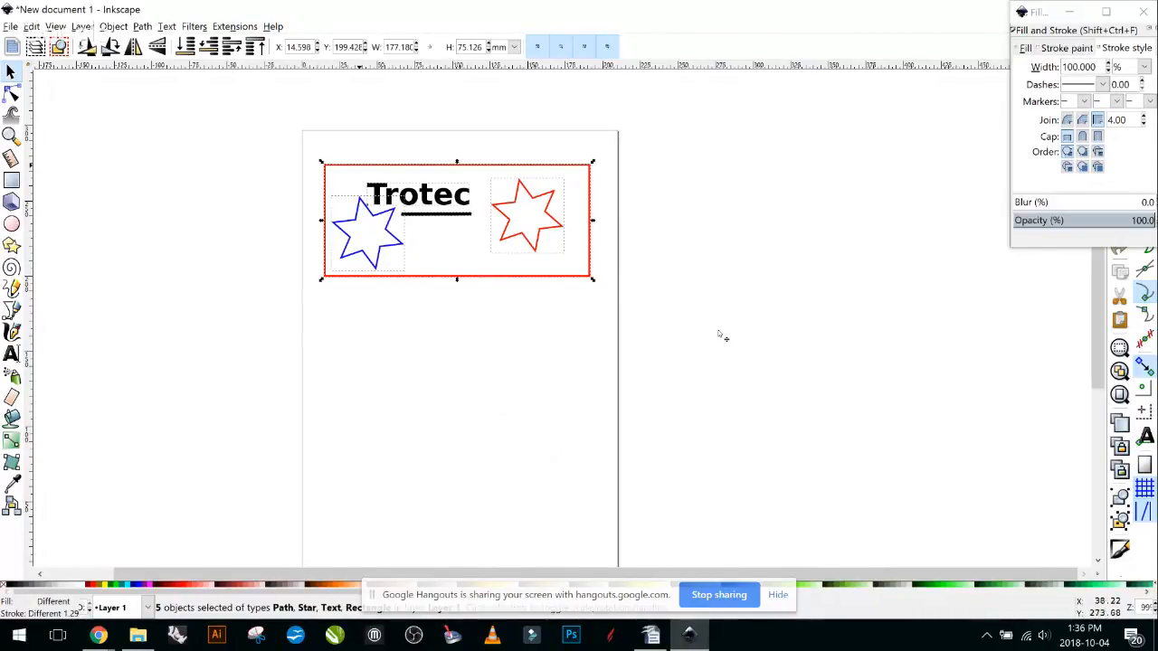
left_click_drag(721, 338, 731, 575)
left_click(874, 350)
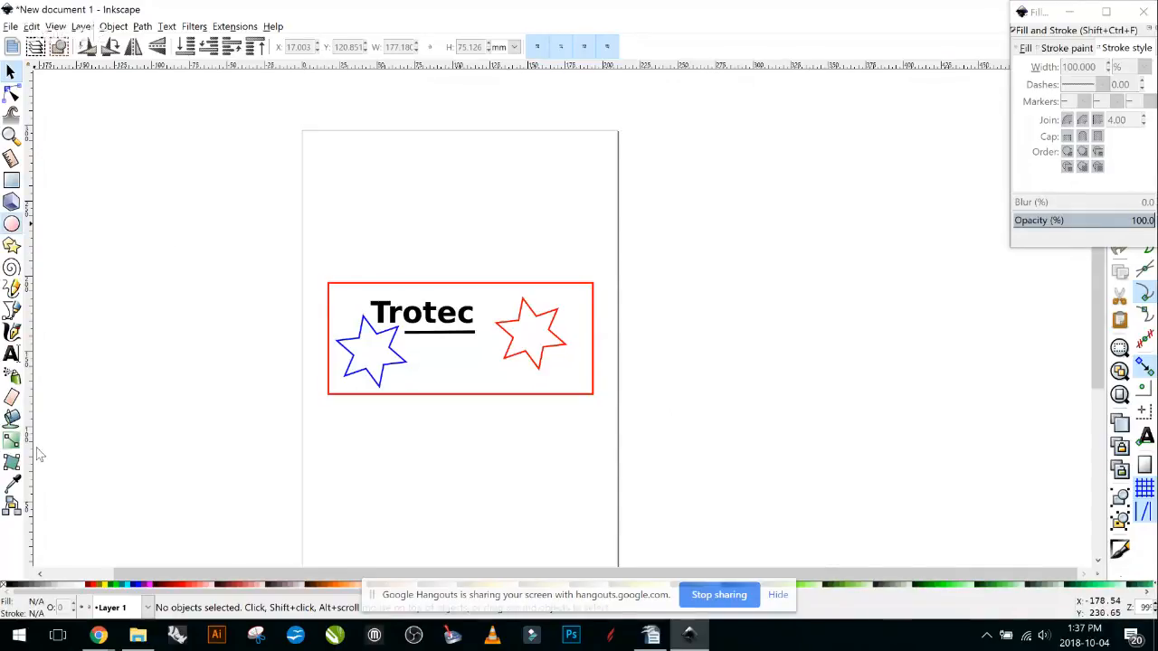
left_click(12, 223)
mouse_move(319, 150)
left_mouse_down()
mouse_move(358, 188)
mouse_move(341, 172)
left_mouse_up()
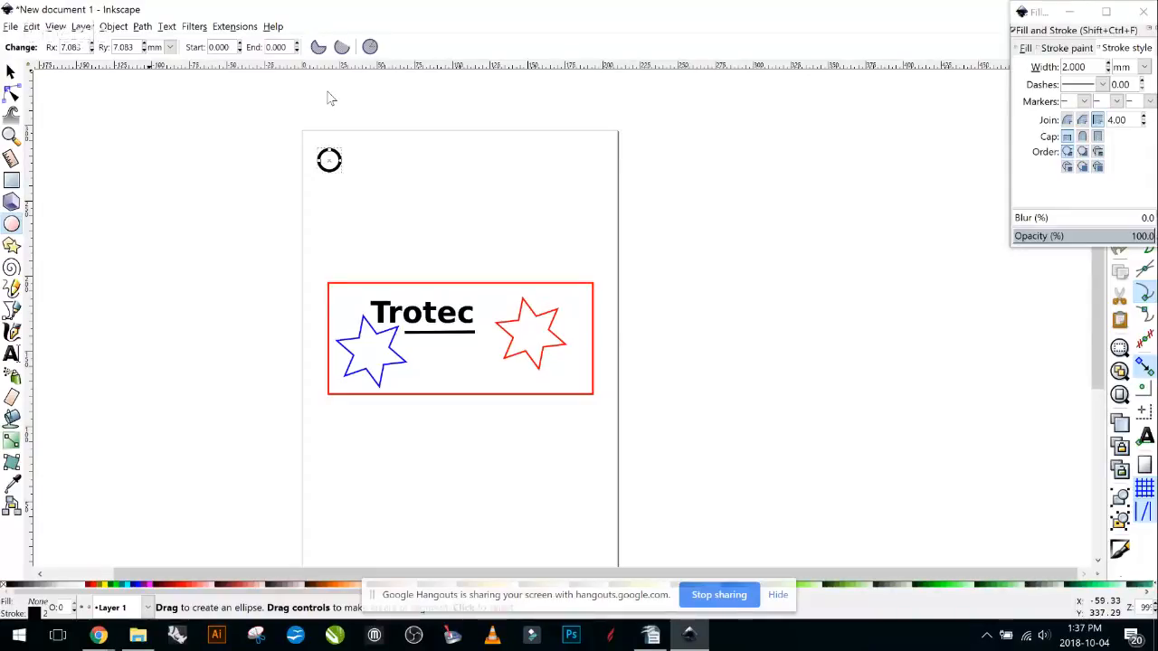
Set the circle's Rx and Ry both to 0.25 in.
left_click(170, 47)
left_click(164, 69)
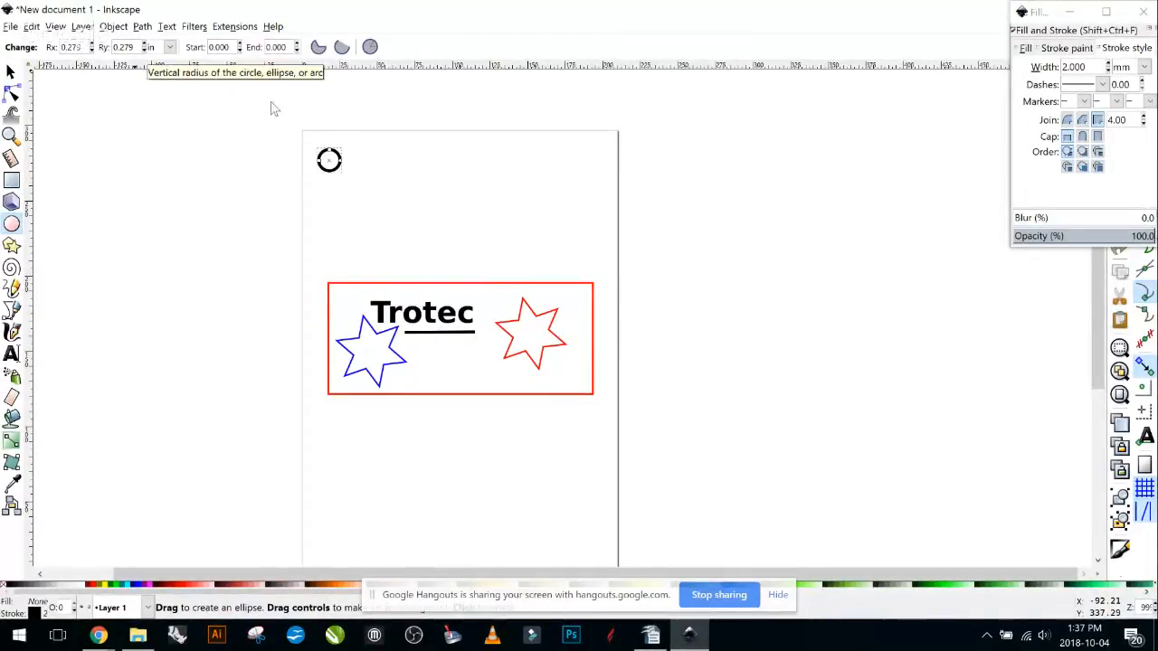
left_click(127, 47)
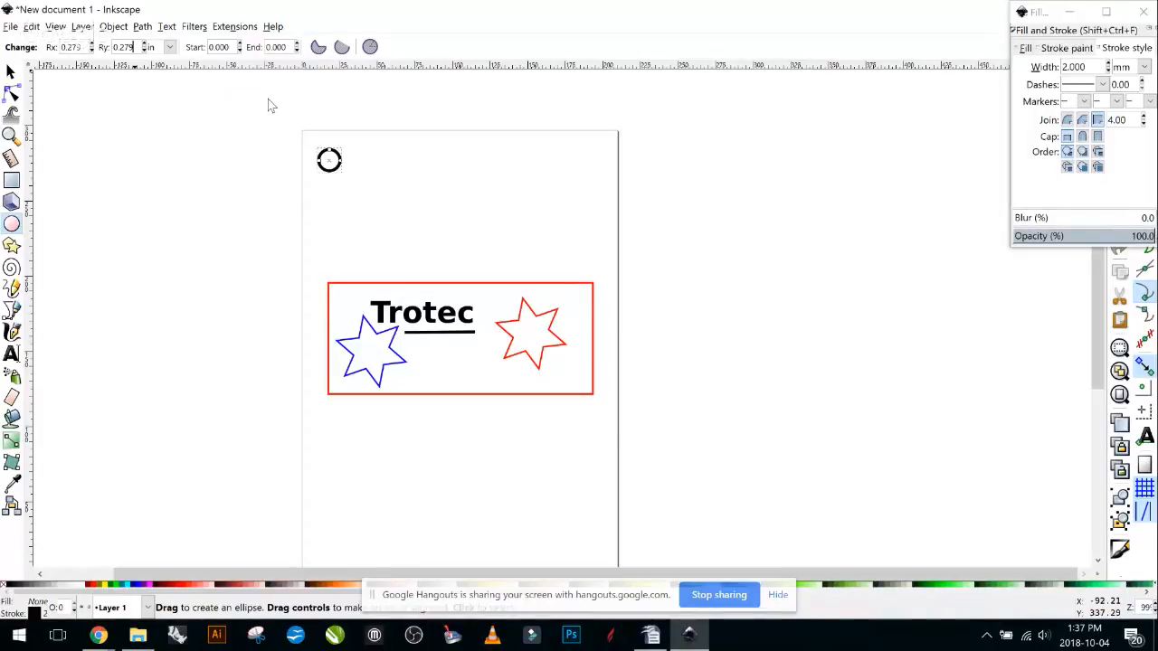
key("ctrl+a")
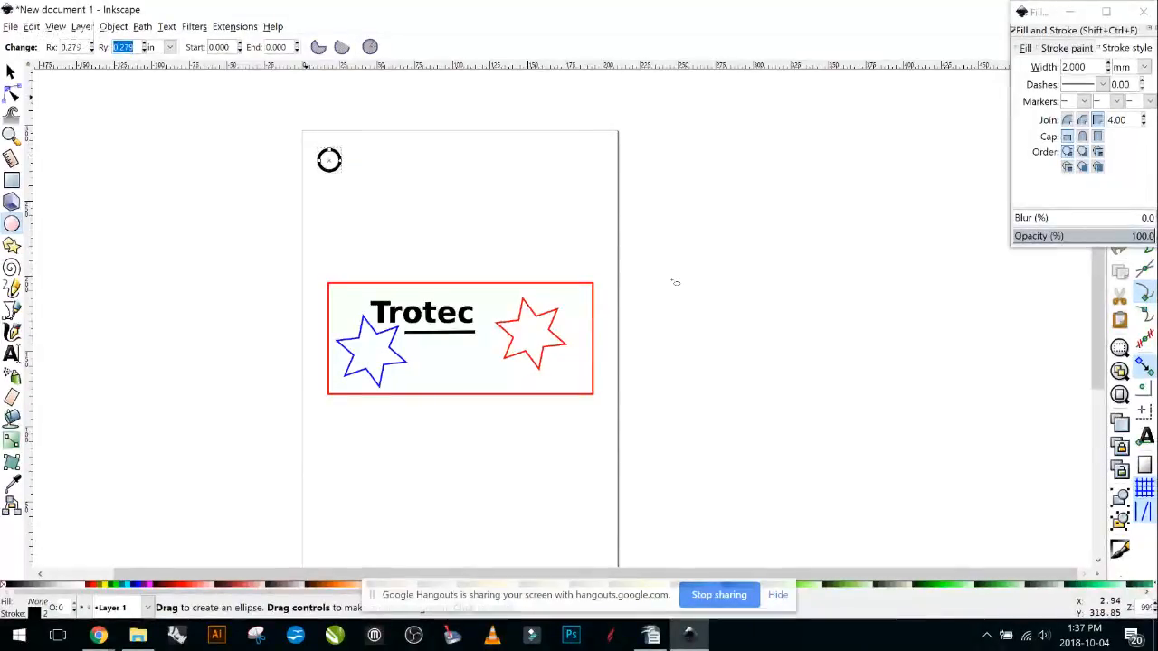
type("25")
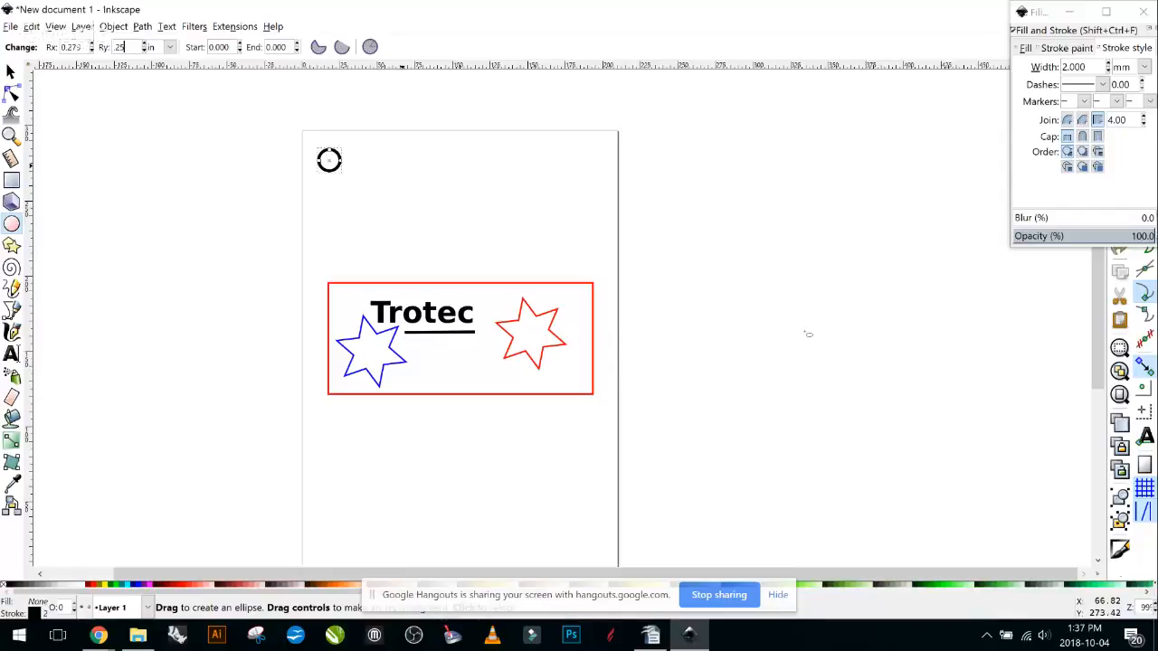
key("Return")
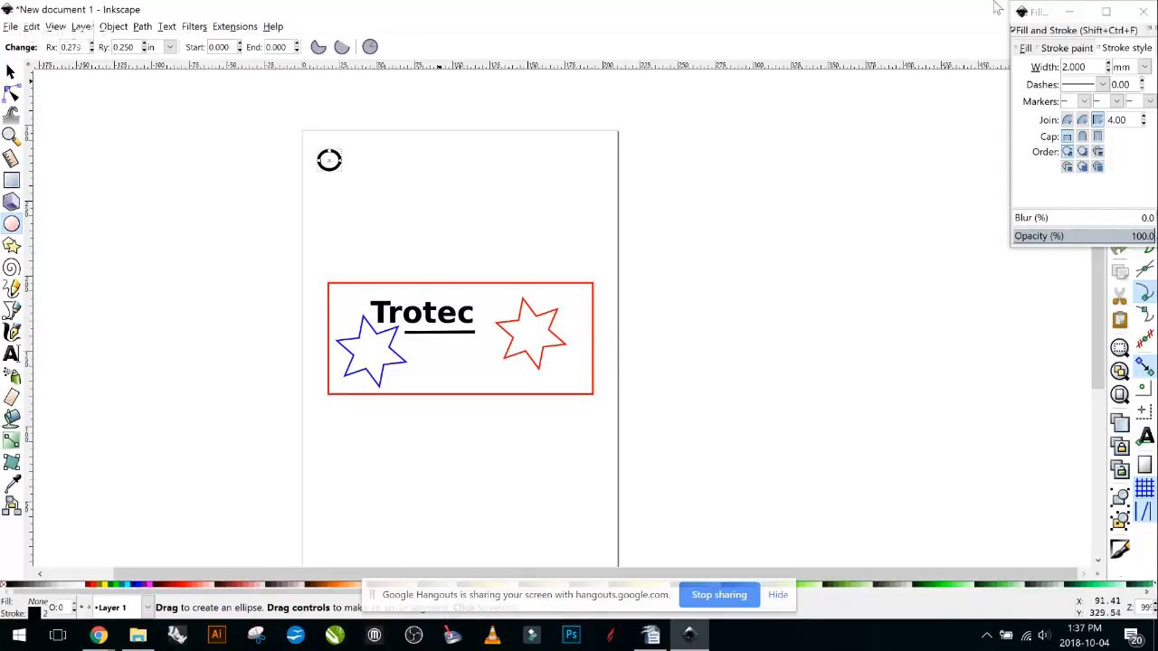
left_click(92, 49)
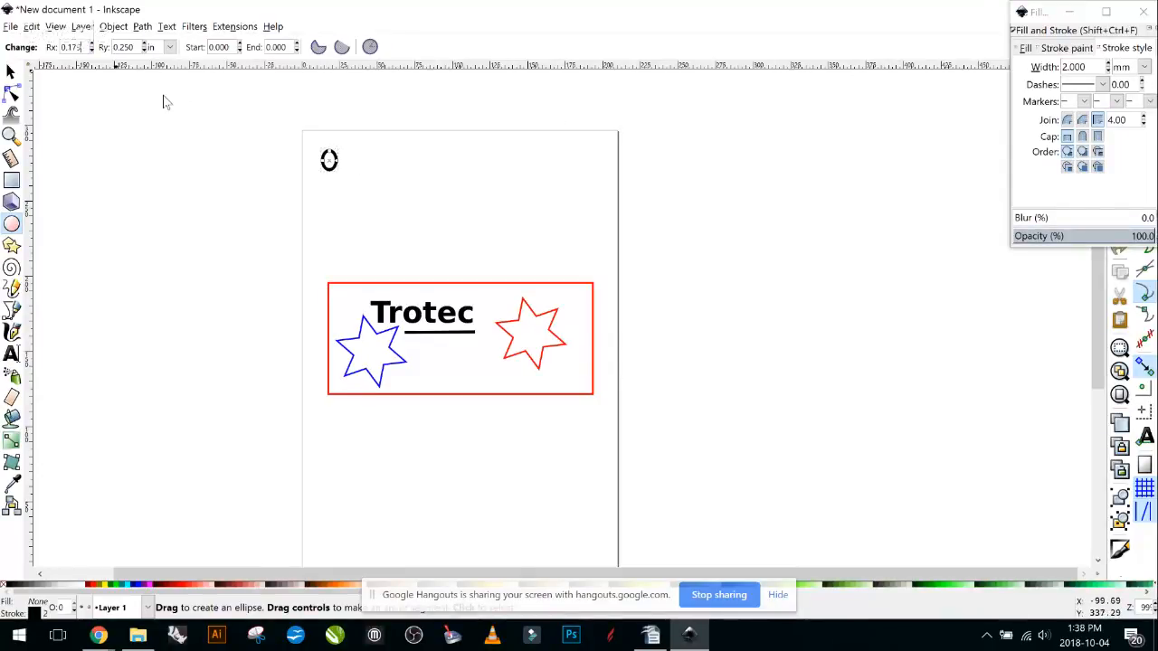
left_click_drag(82, 47, 59, 47)
type(".25")
key("Return")
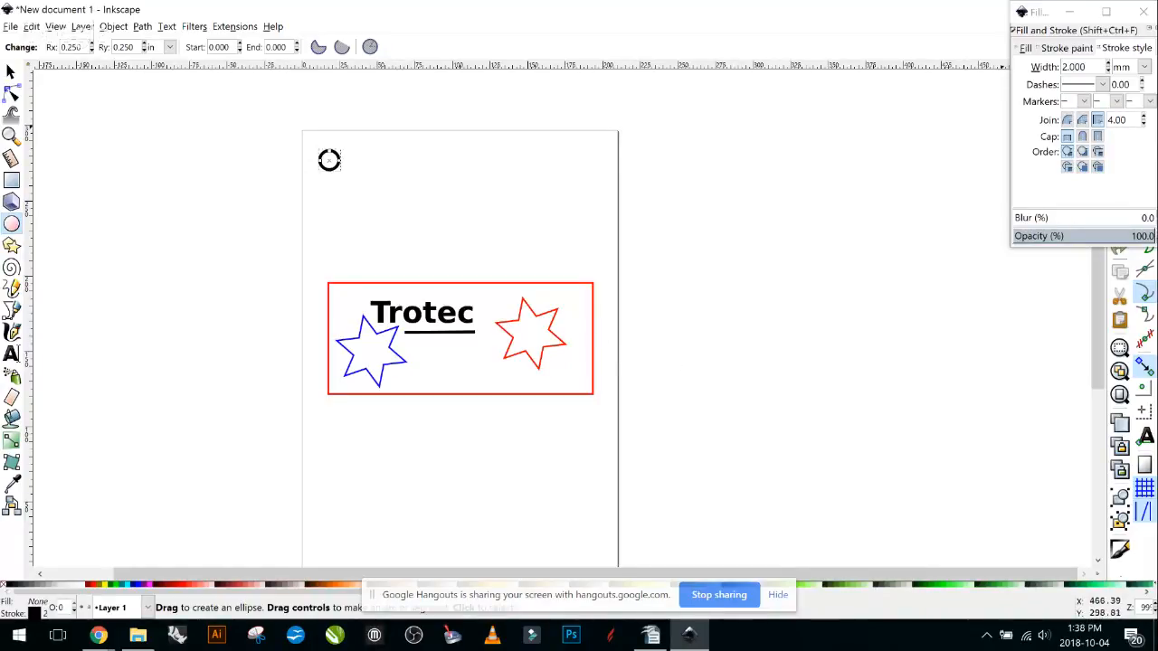
Give the circle a flat black fill.
key("shift+ctrl+f")
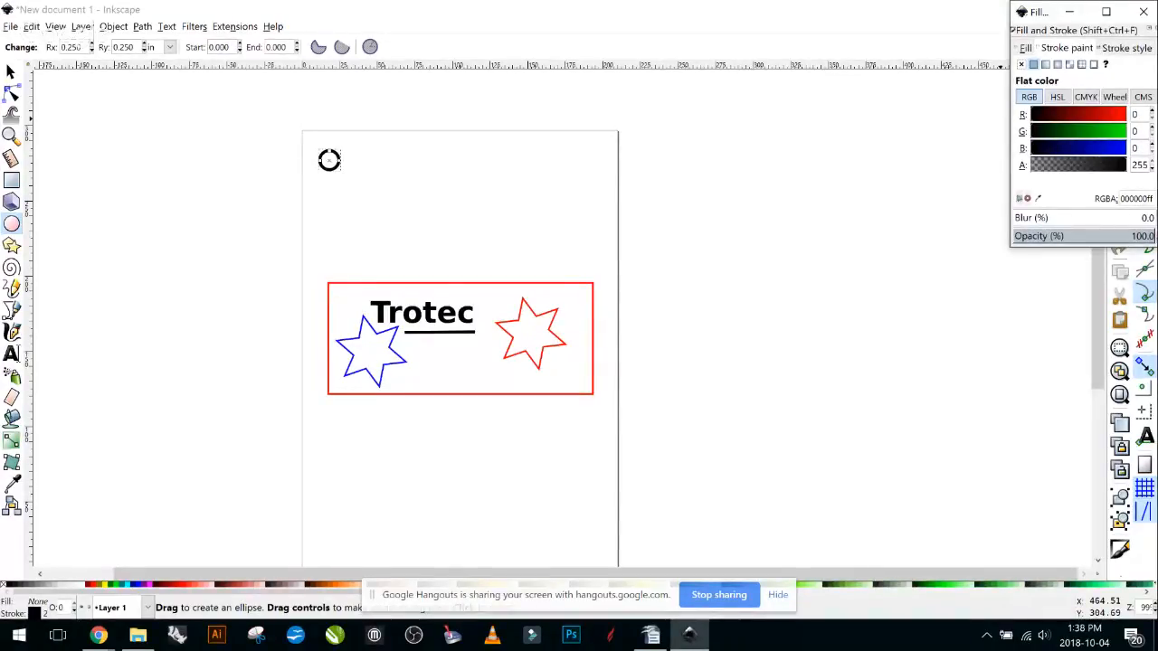
left_click(1022, 64)
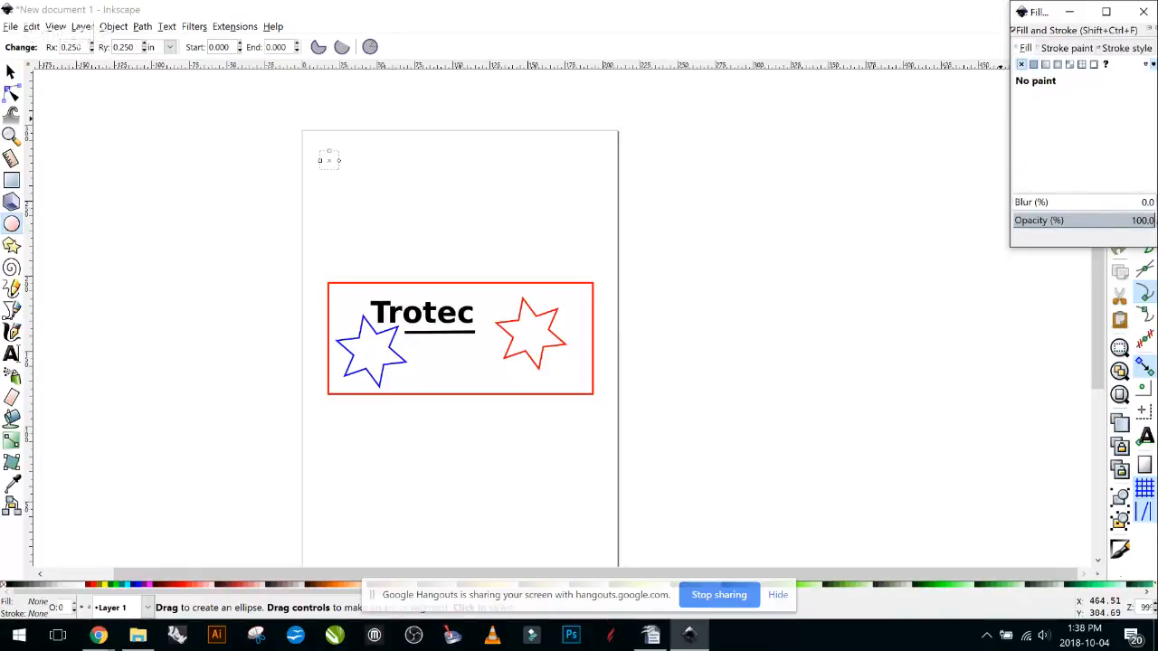
left_click(1033, 64)
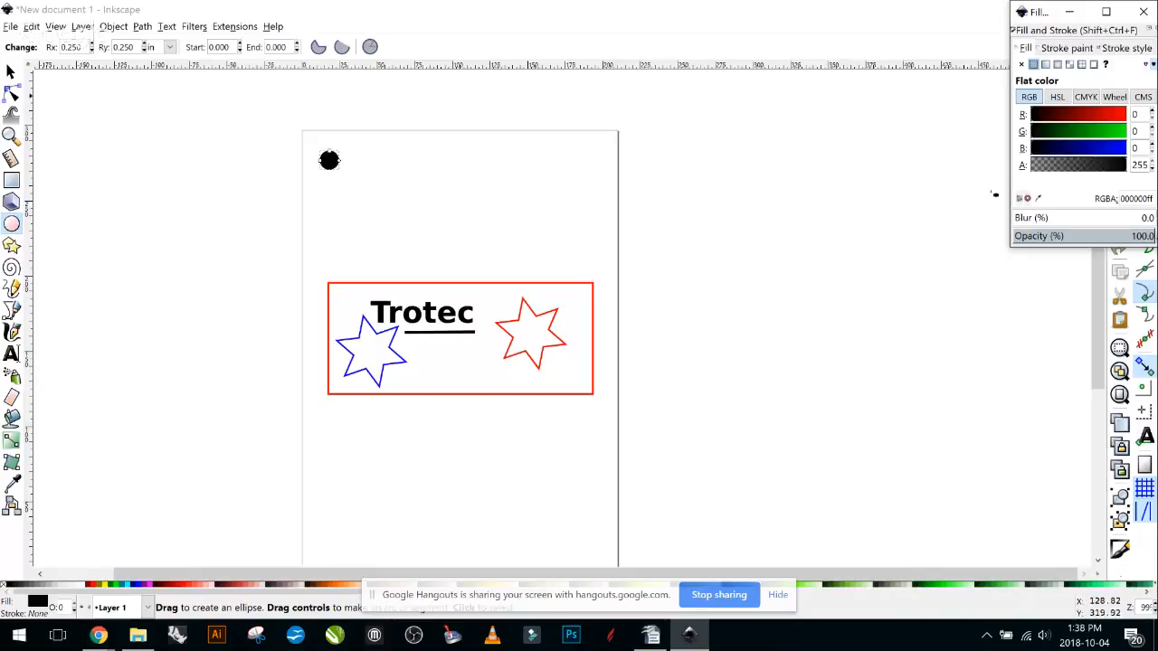
Duplicate the black circle and move the copy to the page's top-right corner.
left_click(11, 72)
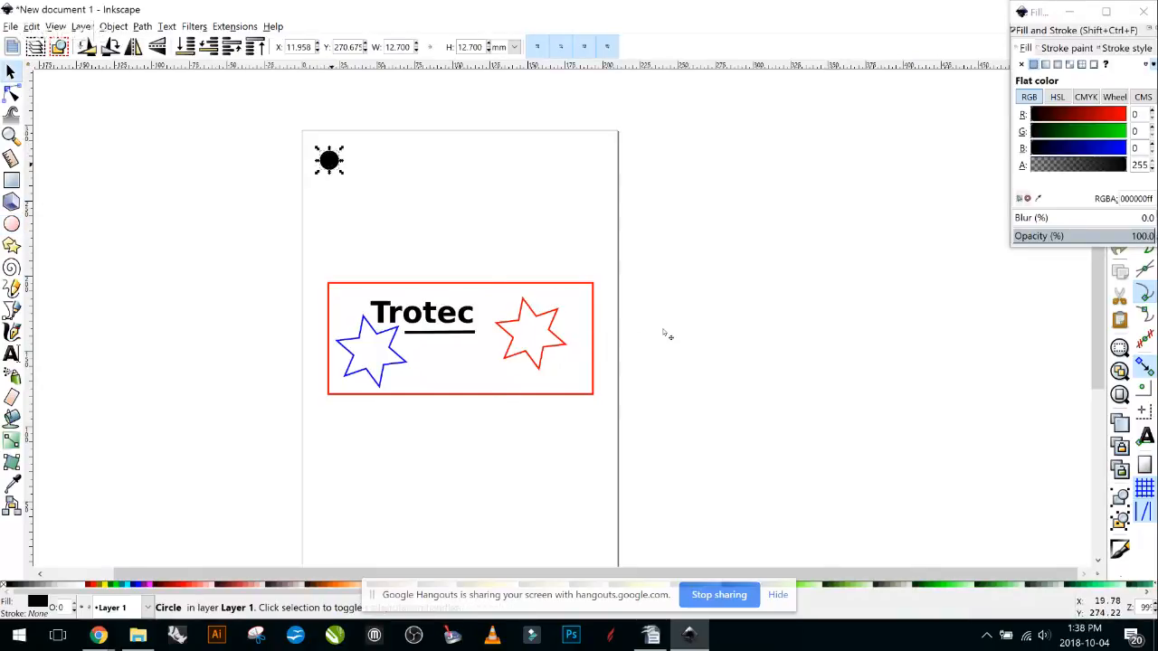
right_click(331, 164)
key("Down")
key("Down")
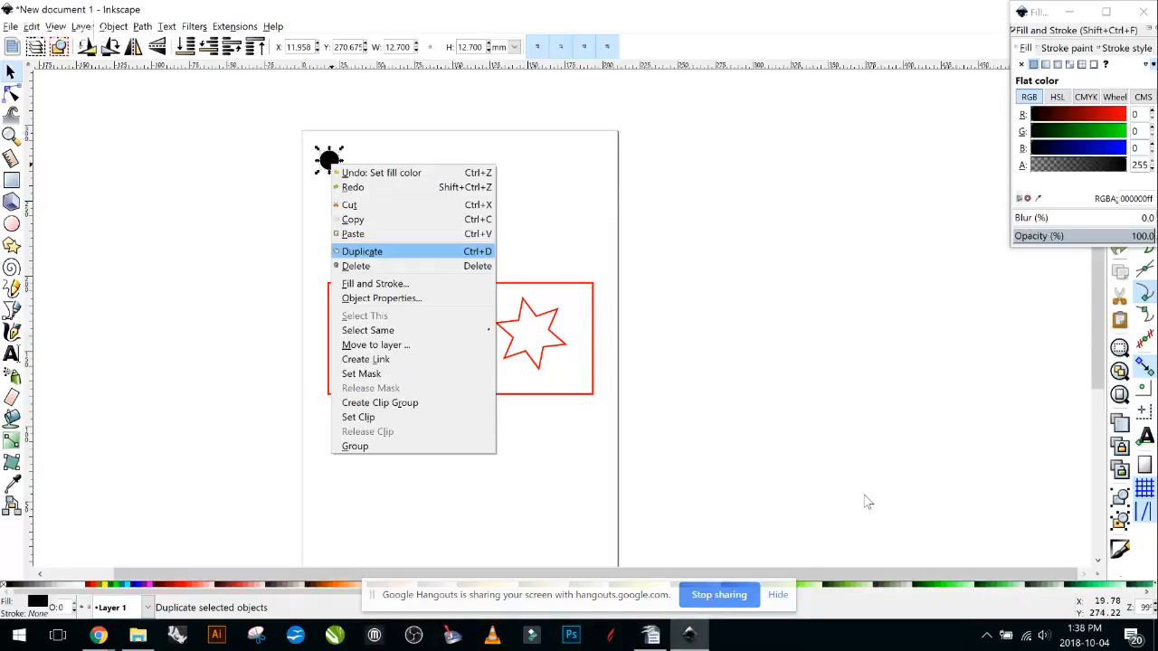
left_click(867, 501)
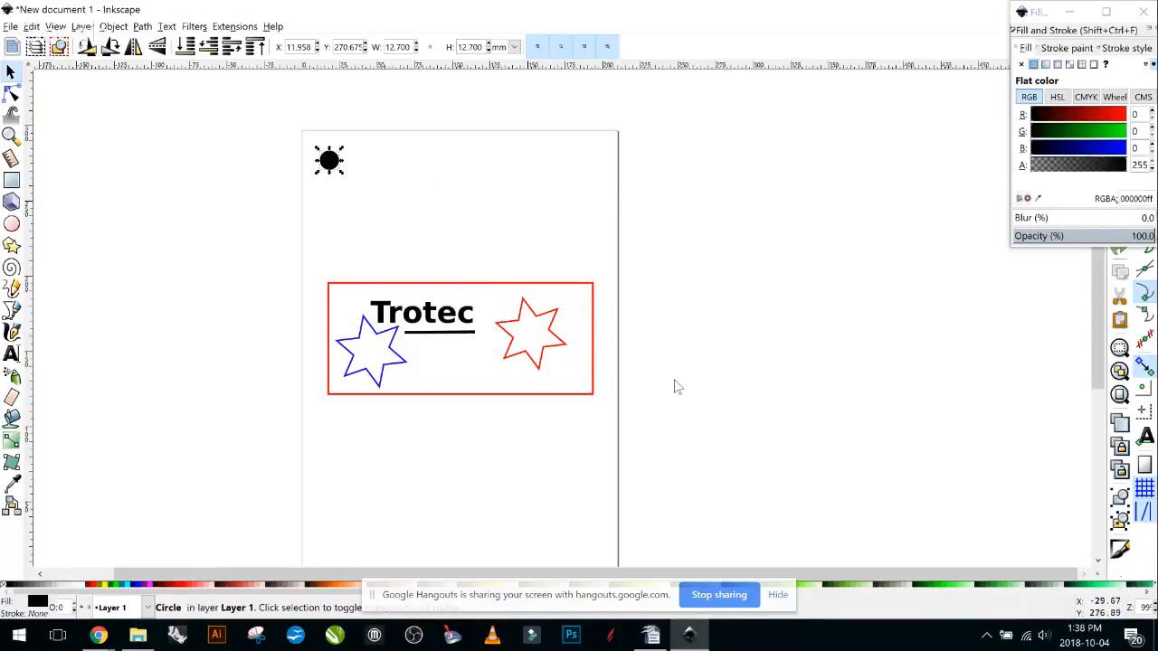
left_click_drag(332, 162, 595, 161)
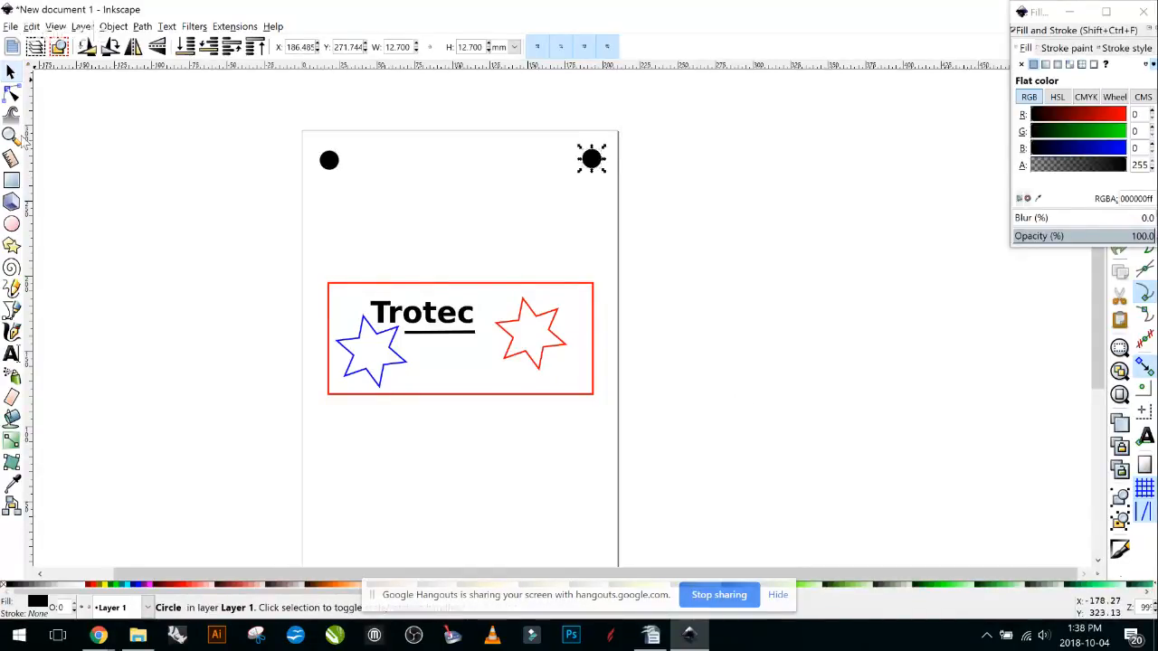
left_click(1056, 480)
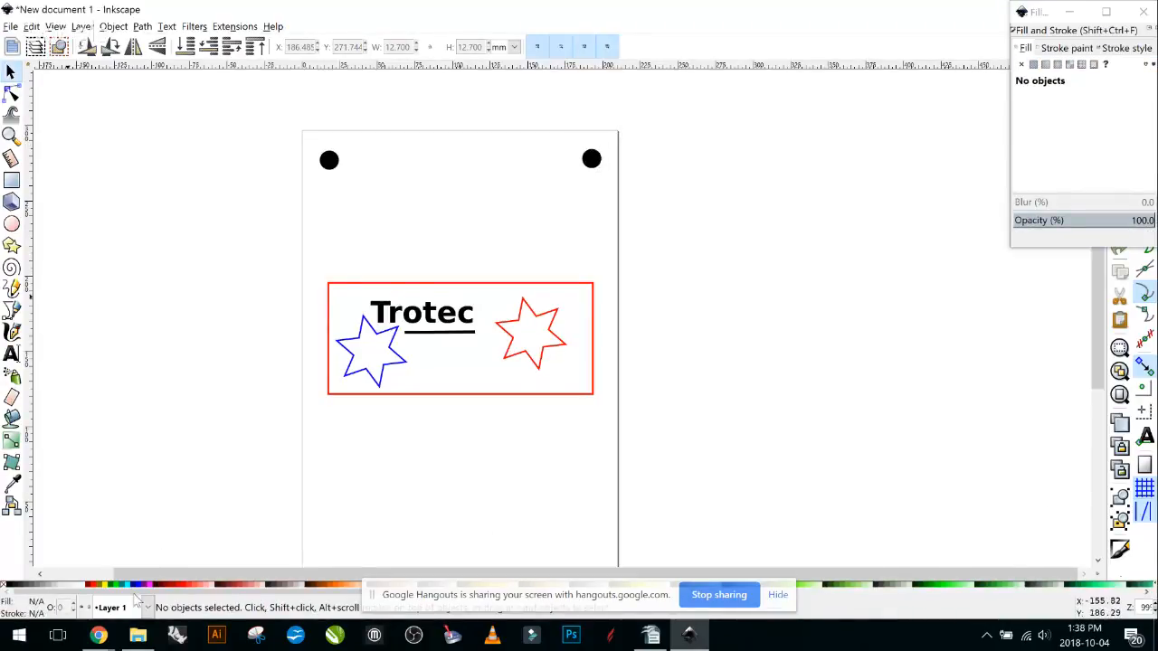
Duplicate both top circles and drag the copies down to the bottom corners.
left_click(329, 158)
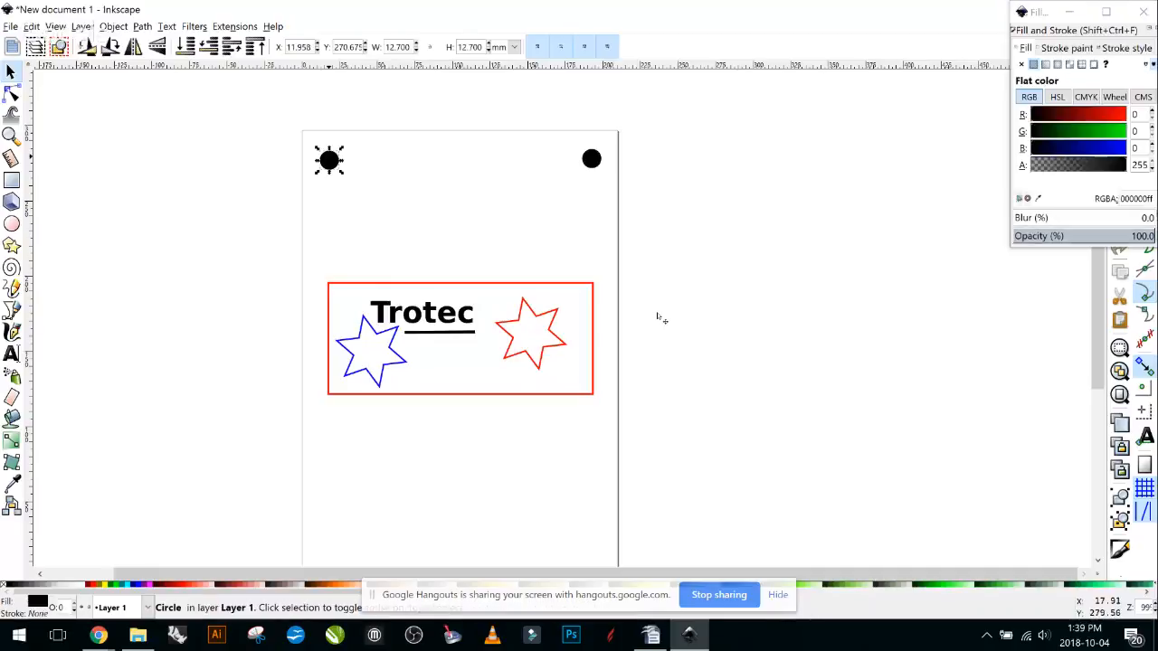
left_click(591, 159, "shift")
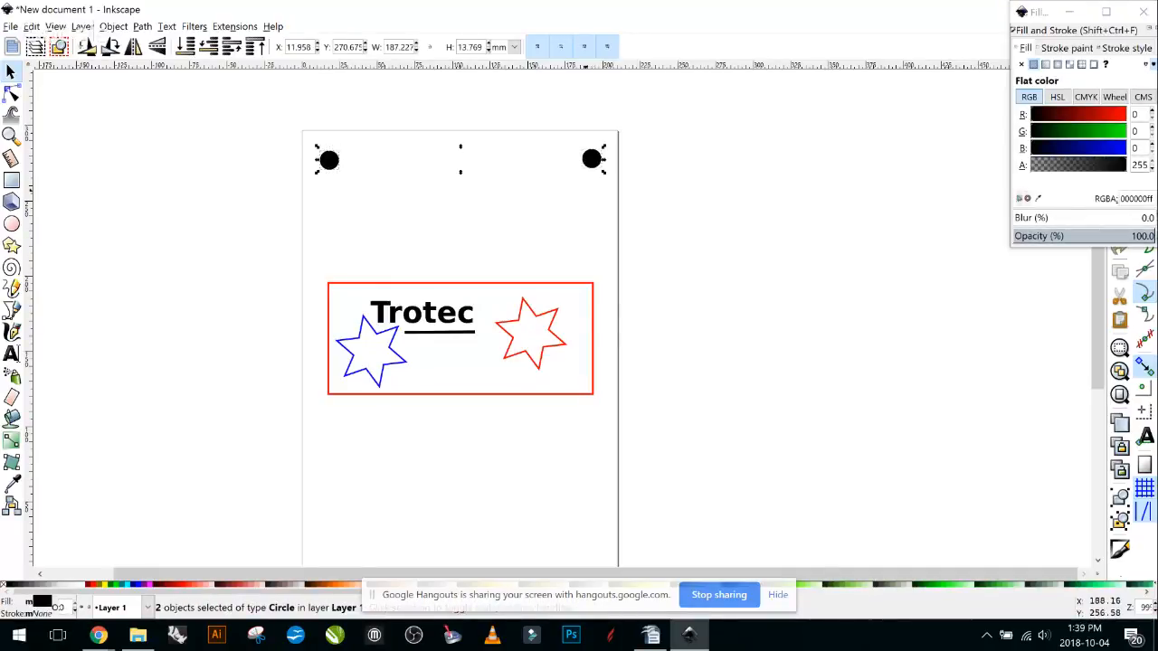
right_click(324, 166)
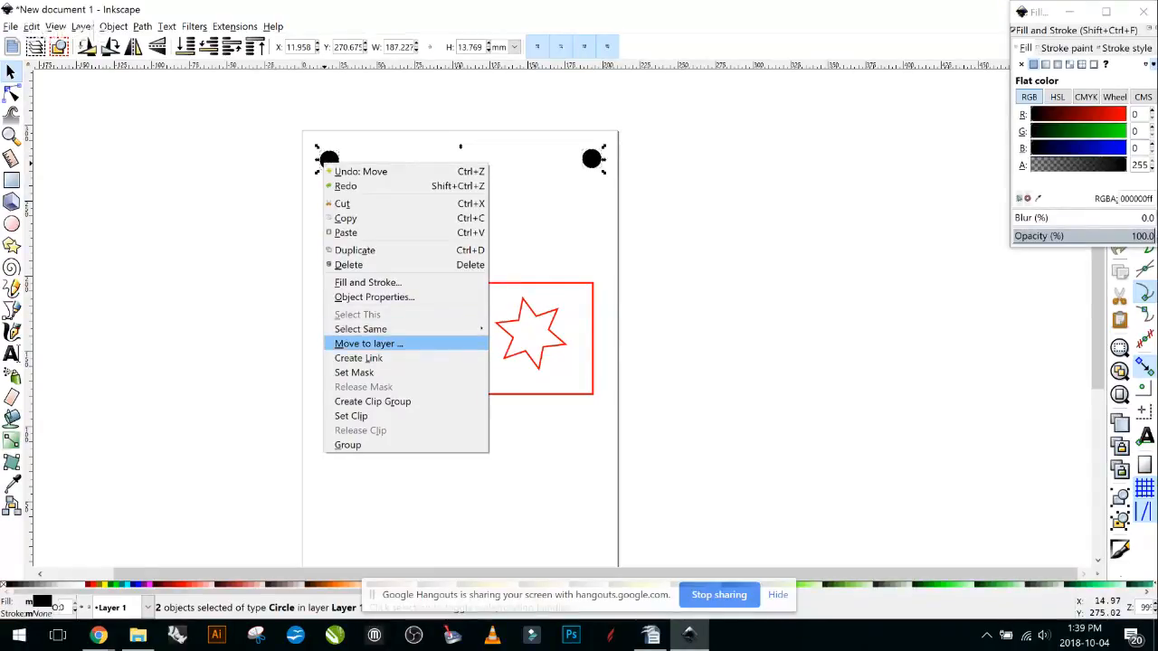
left_click(354, 251)
scroll(344, 181, "down", 1)
left_click_drag(334, 129, 334, 522)
left_click(708, 321)
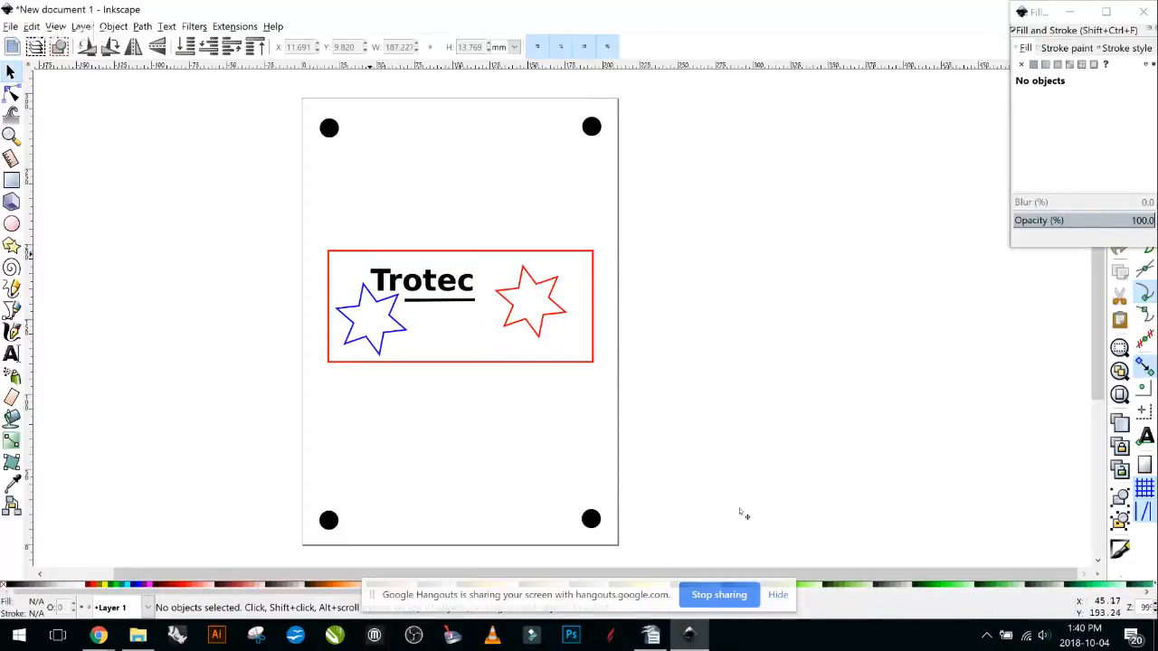
Close the Fill and Stroke dialog, glance at Chrome, then bring up the Object menu.
left_click(1142, 11)
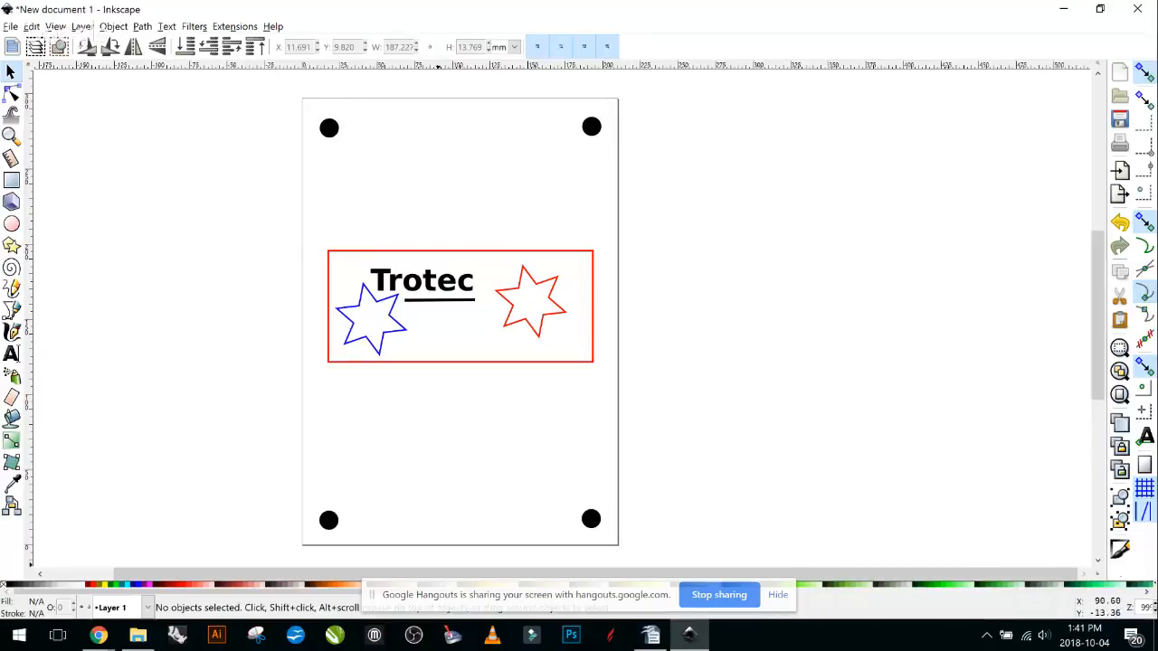
left_click(98, 635)
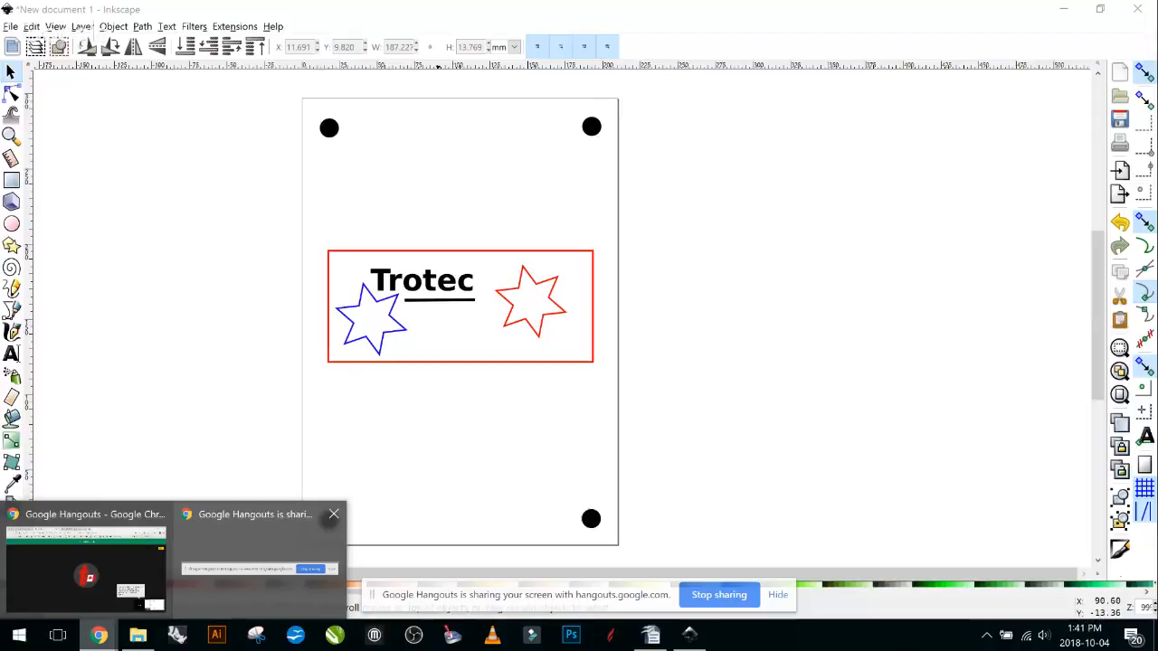
mouse_move(260, 568)
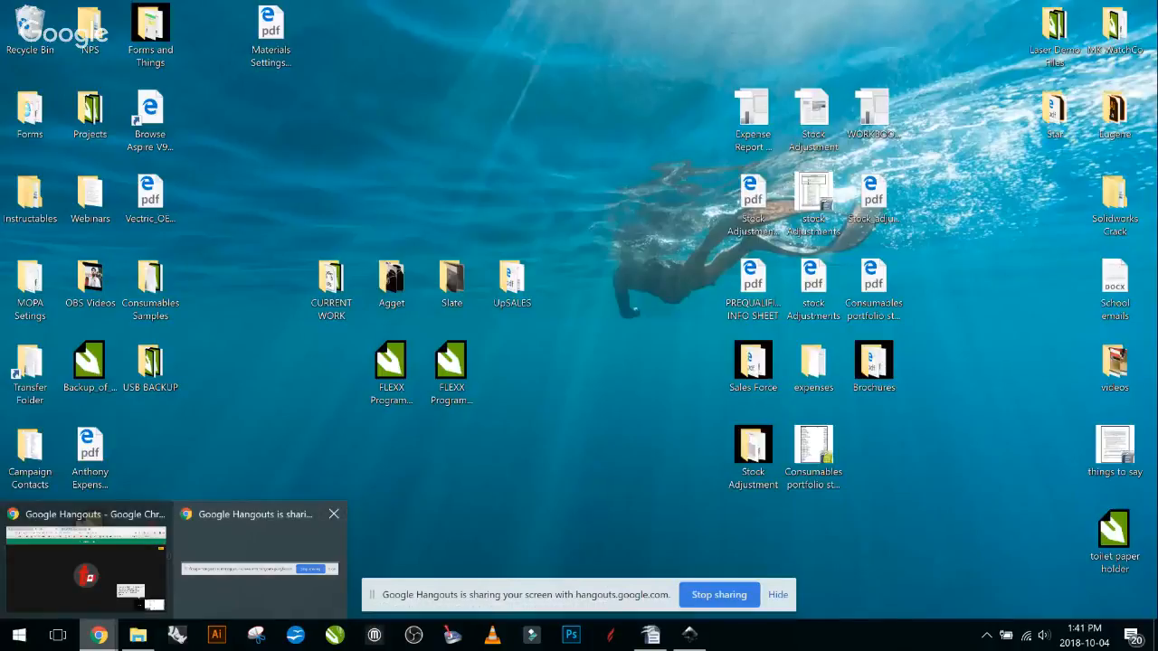
mouse_move(86, 569)
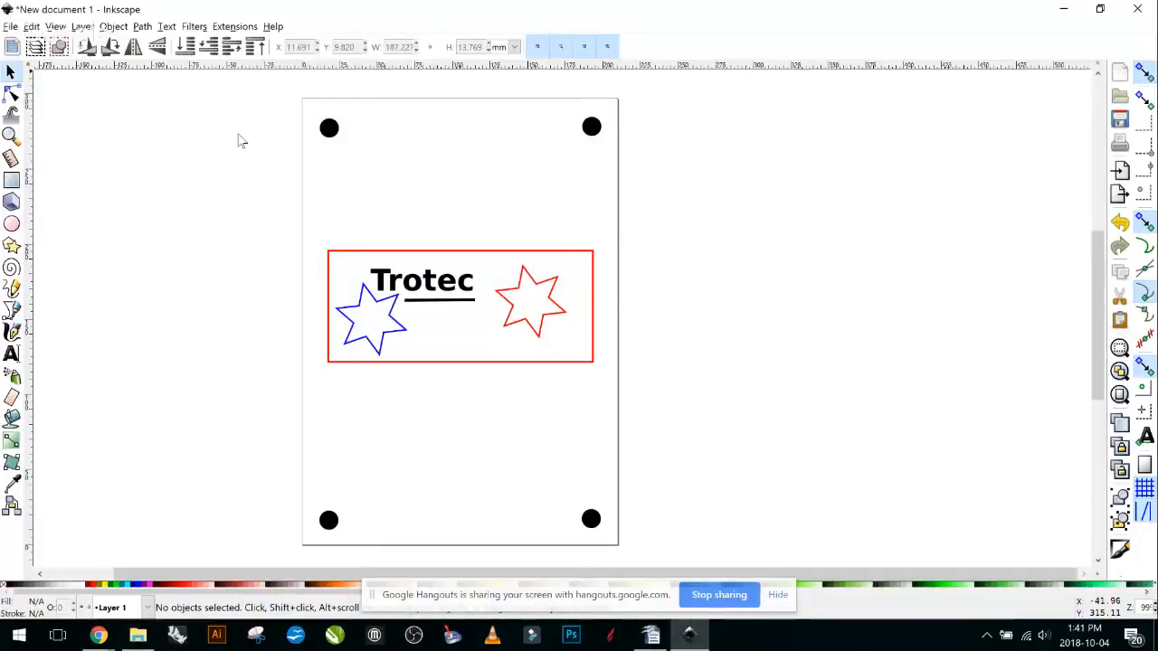
key("alt+o")
key("Down")
key("Down")
key("Down")
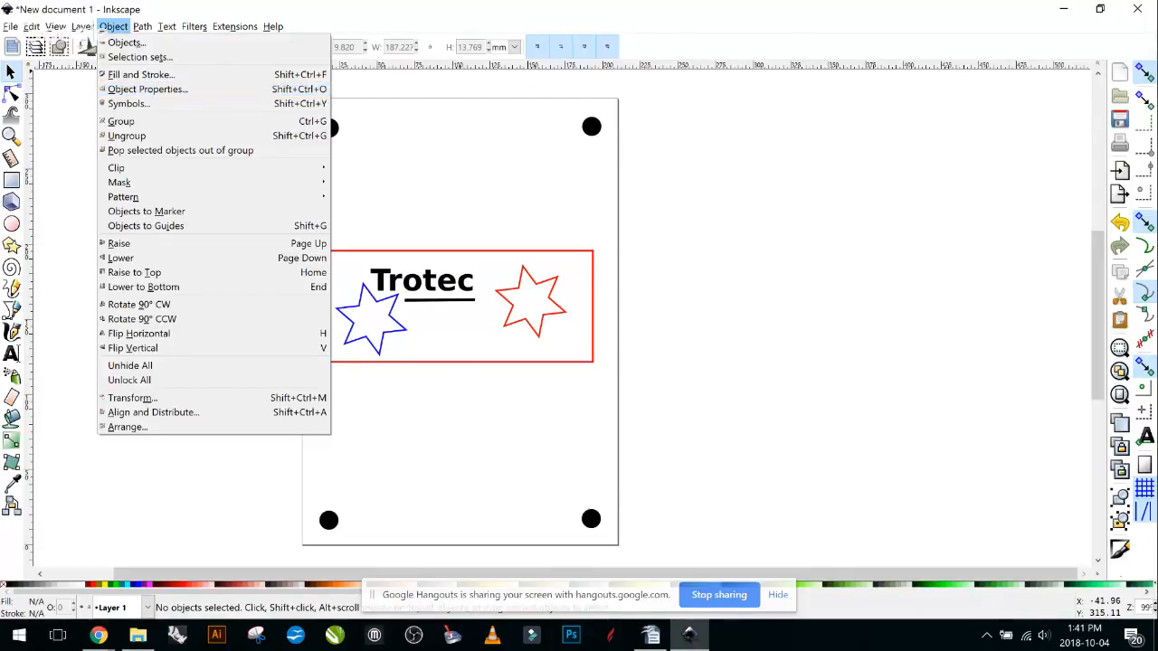
Make the top-right circle's fill transparent and give it a flat black stroke.
left_click(142, 75)
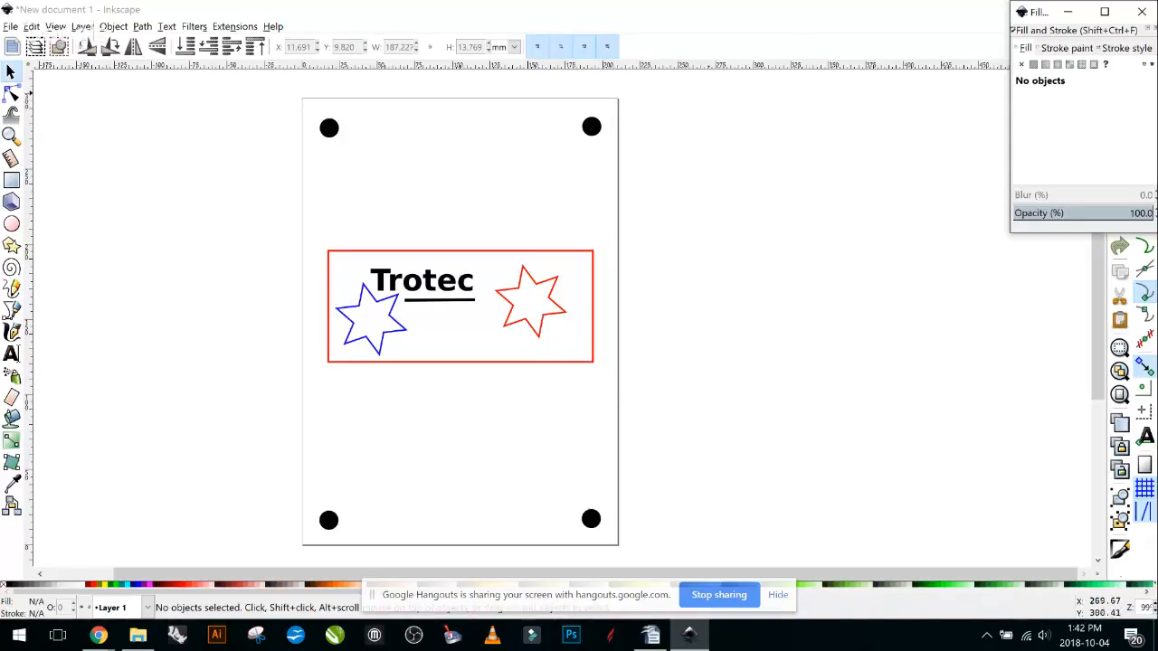
left_click(592, 126)
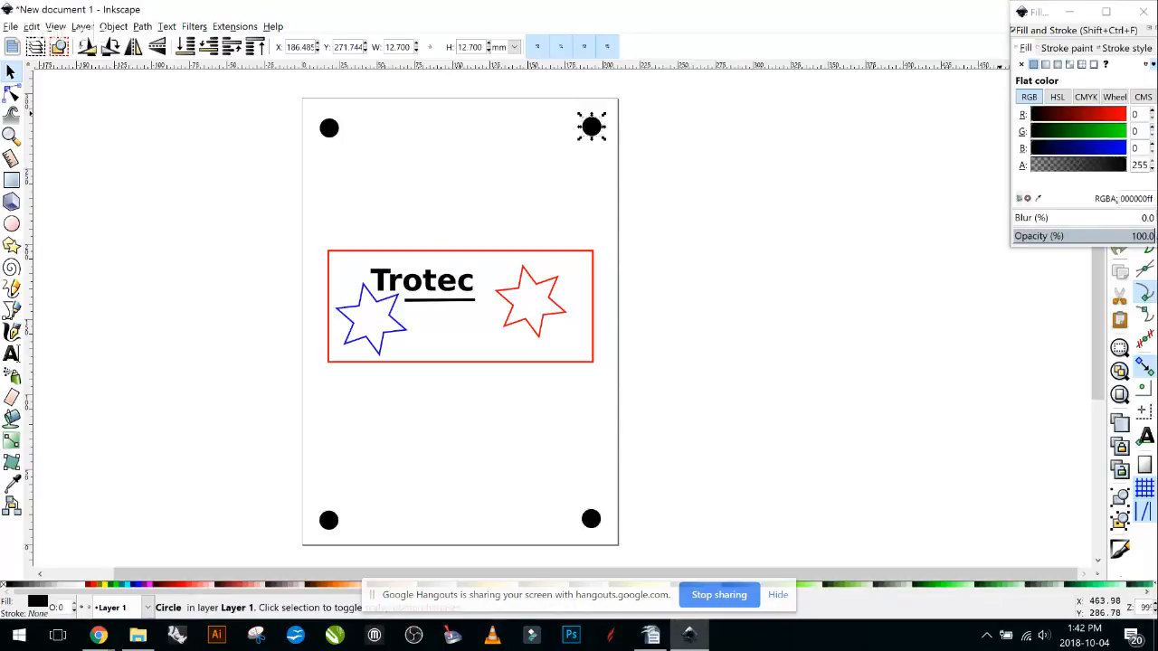
left_click(1032, 164)
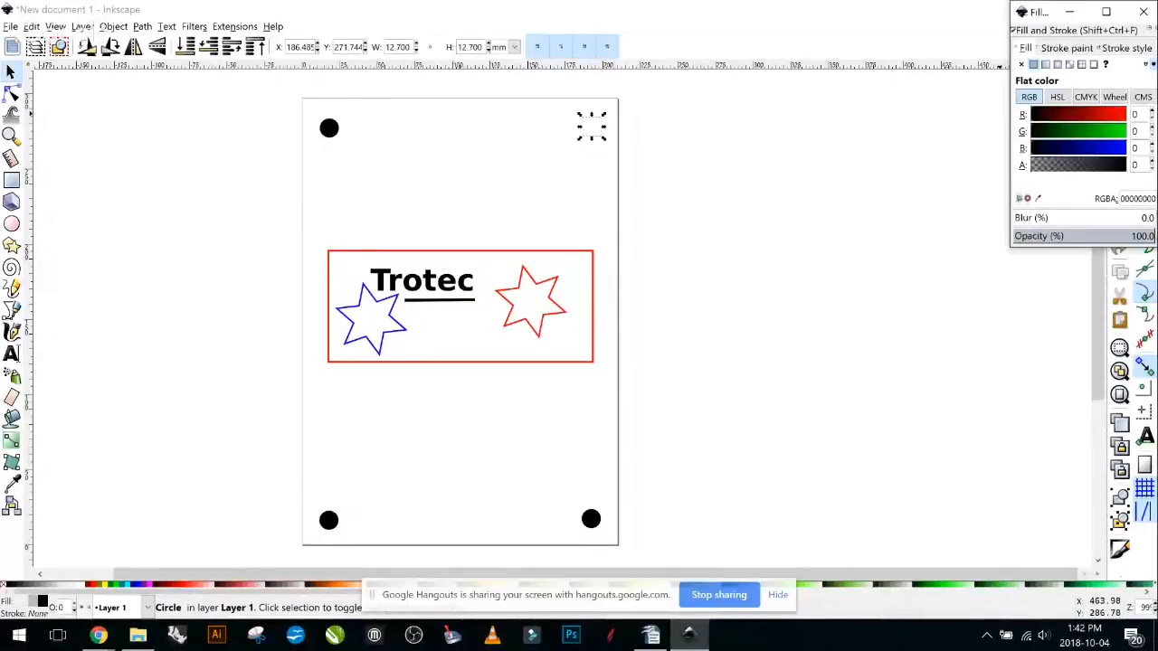
left_click(1067, 48)
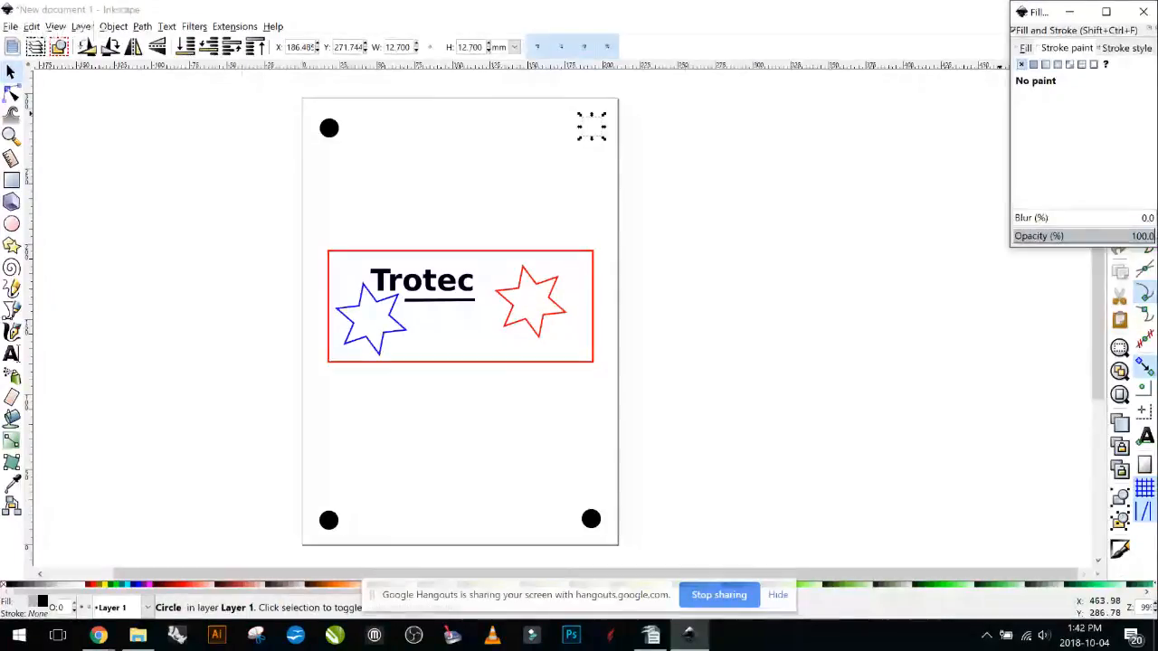
left_click(1033, 64)
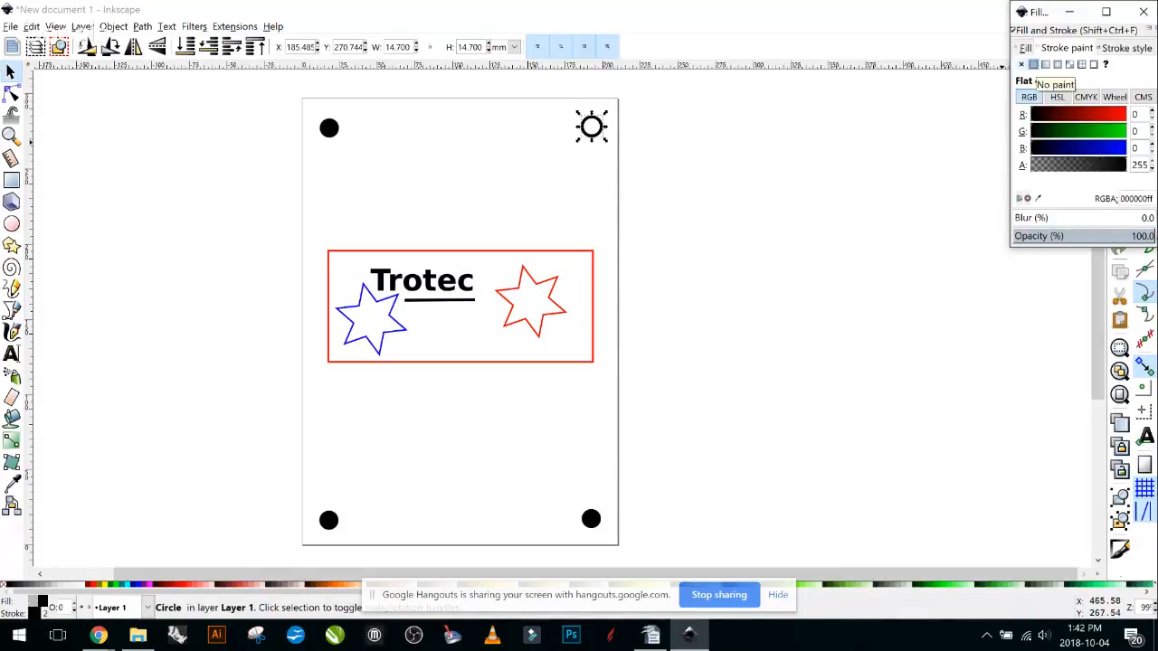
Remove the top-right circle's stroke so it shows as a solid black dot like the other three, then deselect.
left_click(1021, 64)
left_click(1025, 48)
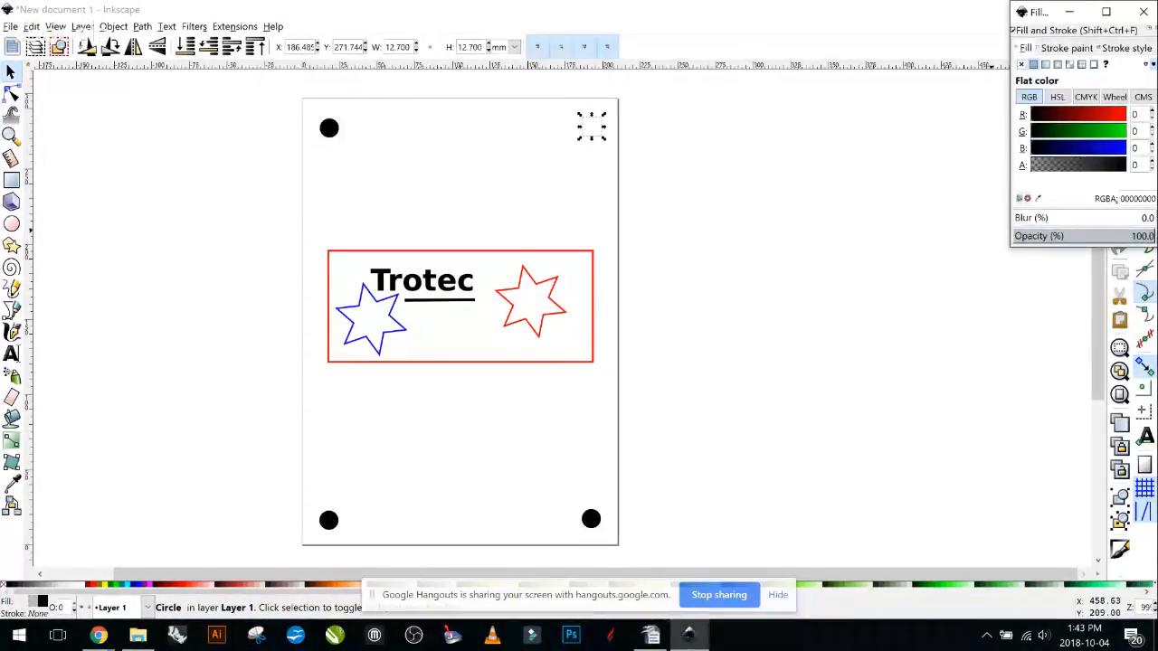
left_click(1144, 12)
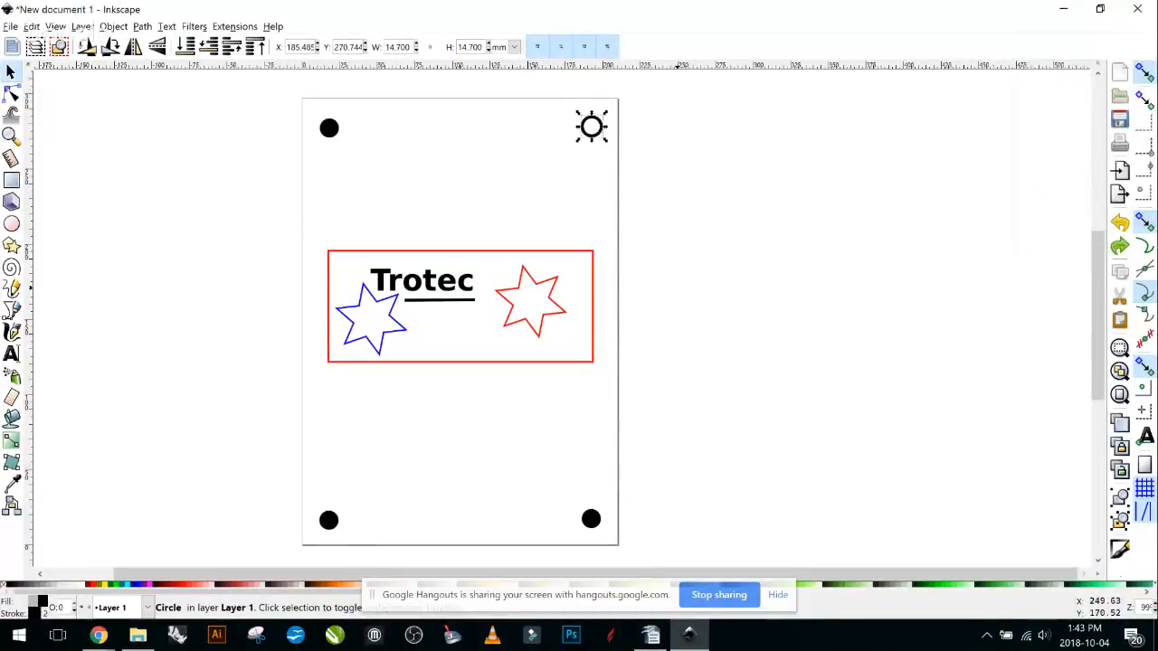
key("ctrl+z")
left_click(925, 282)
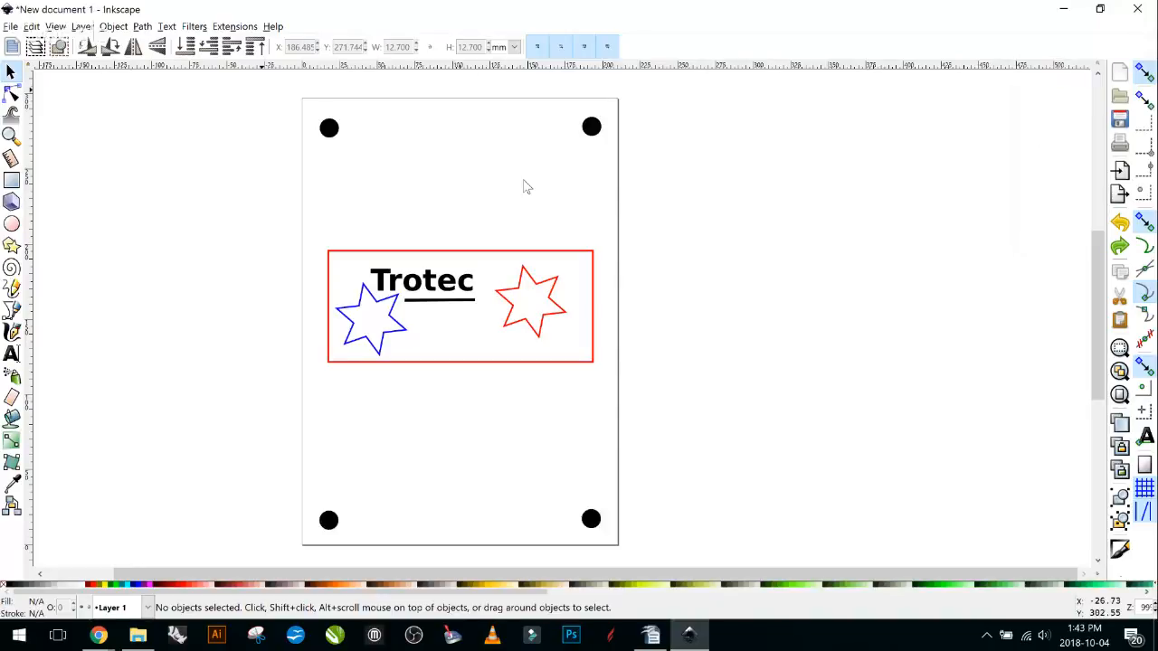
Start printing the badge with Trotec Engraver v10.6.1 as the printer.
left_click(11, 27)
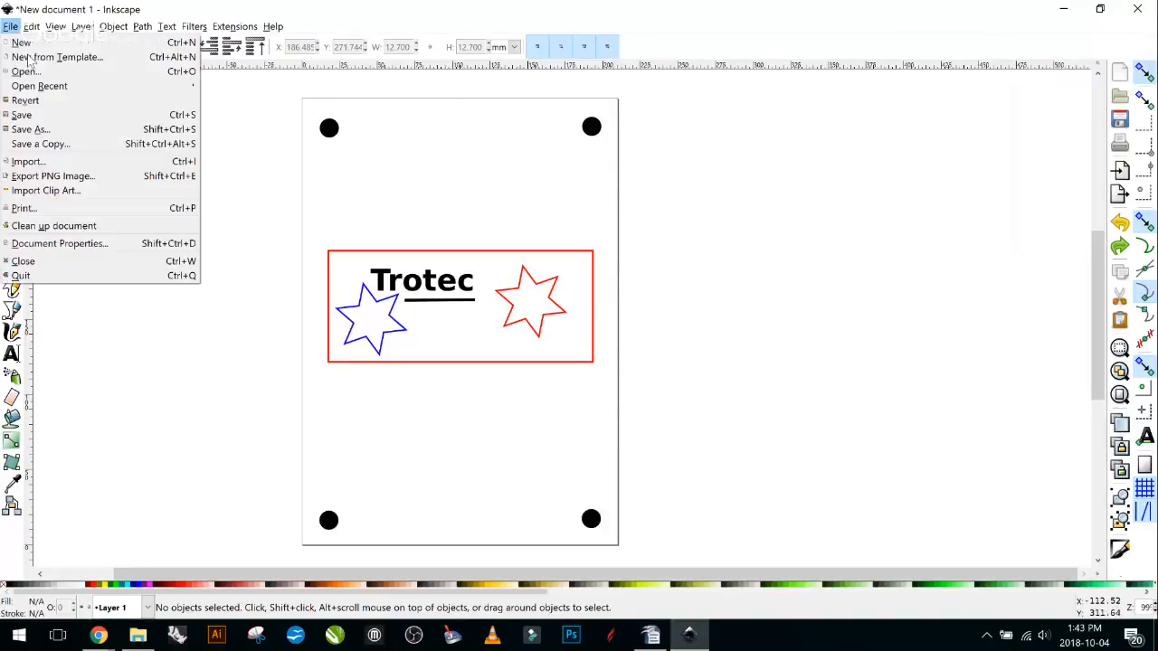
left_click(112, 436)
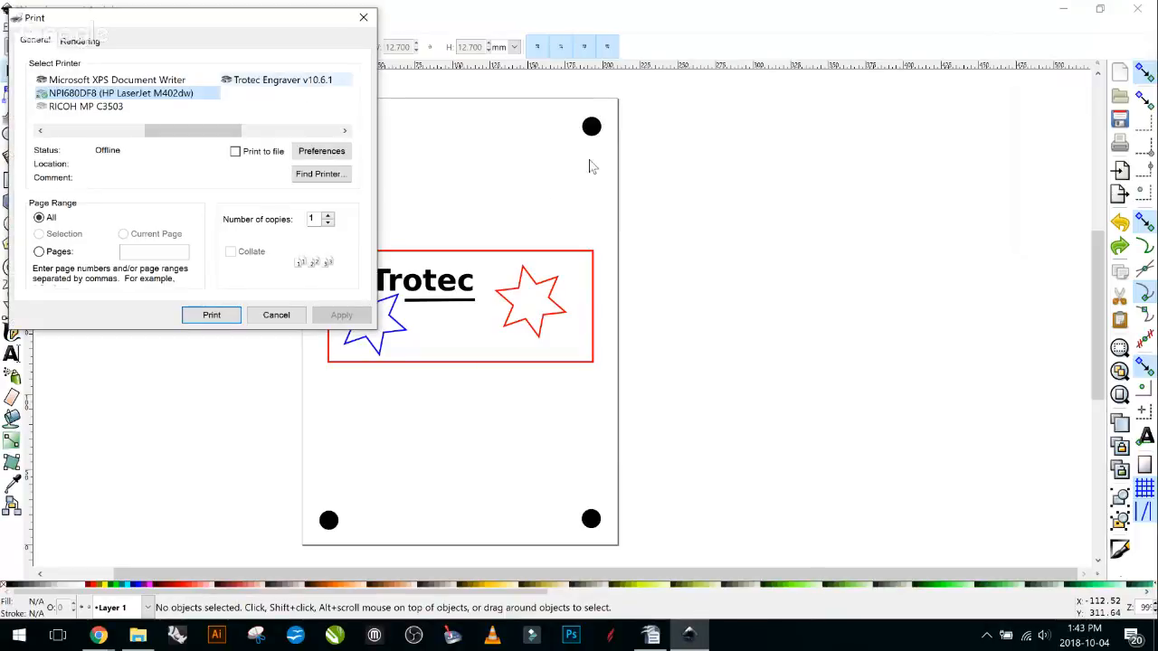
left_click(296, 81)
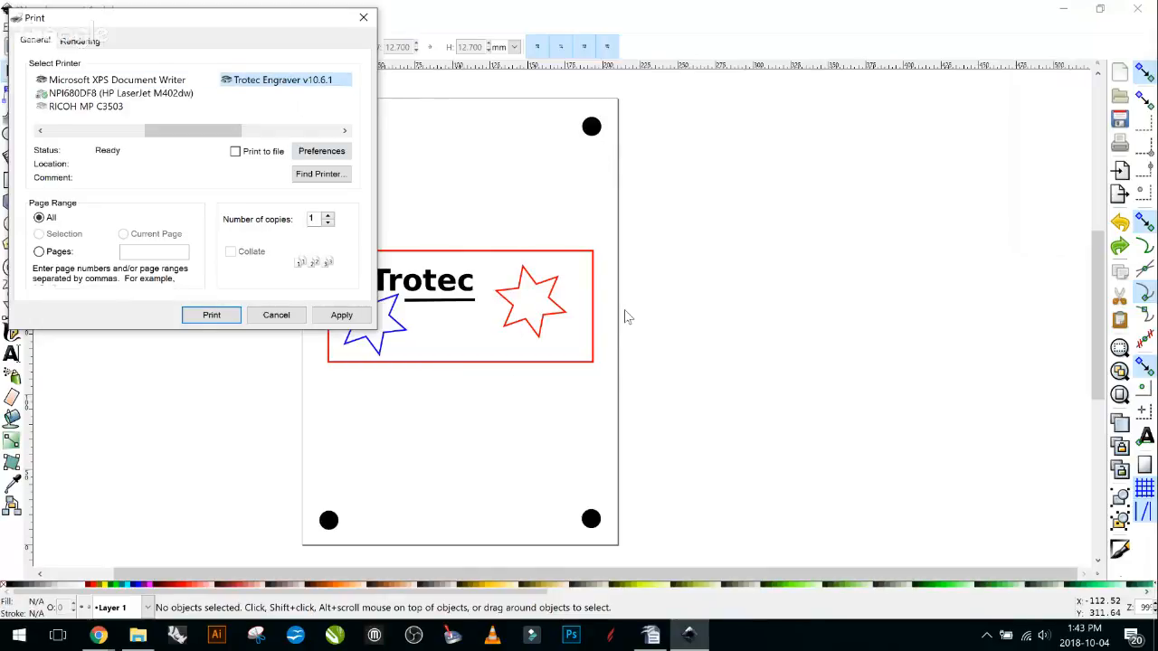
Set the job width to 9 inches in the engraver's printing preferences.
left_click(315, 152)
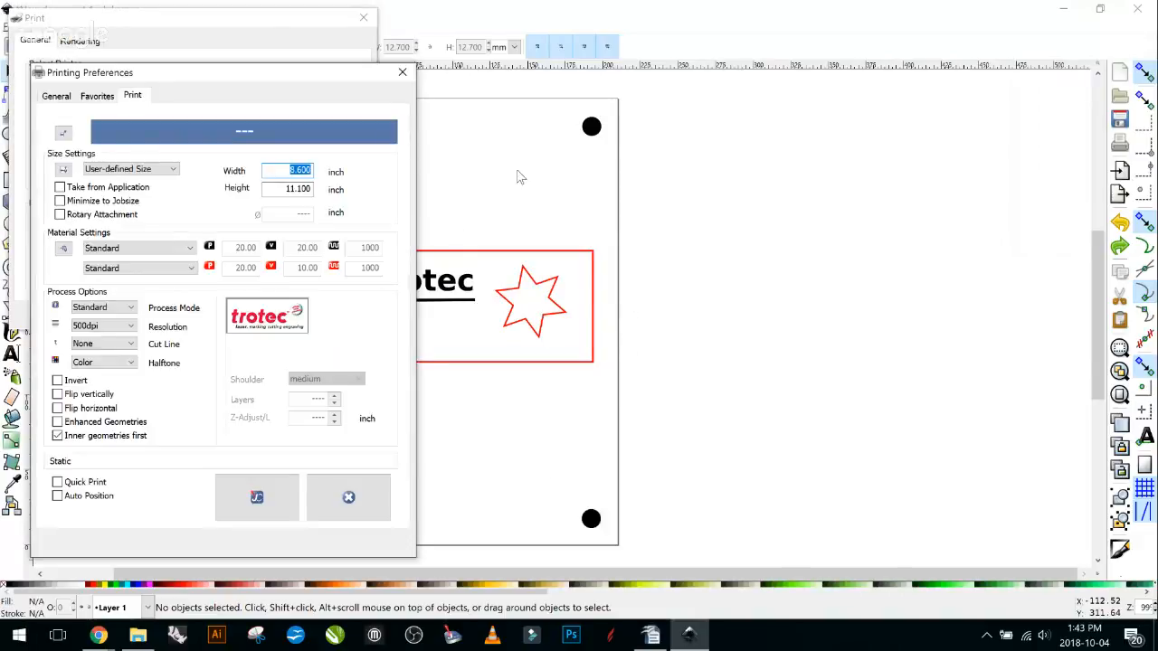
left_click_drag(261, 81, 865, 63)
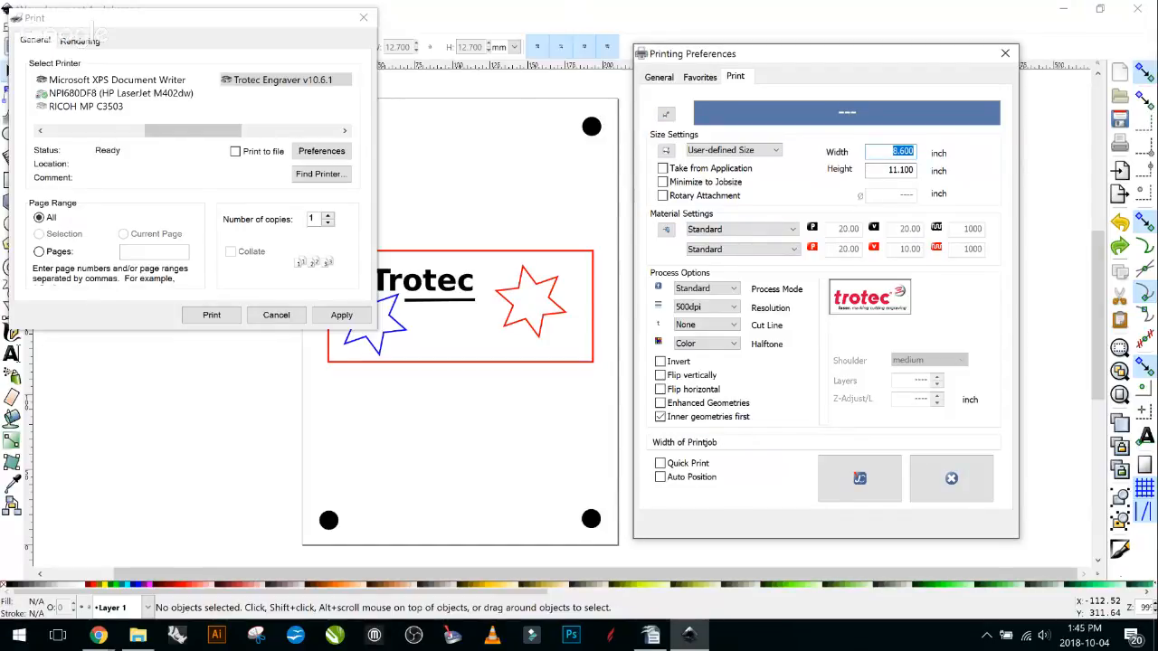
type("9")
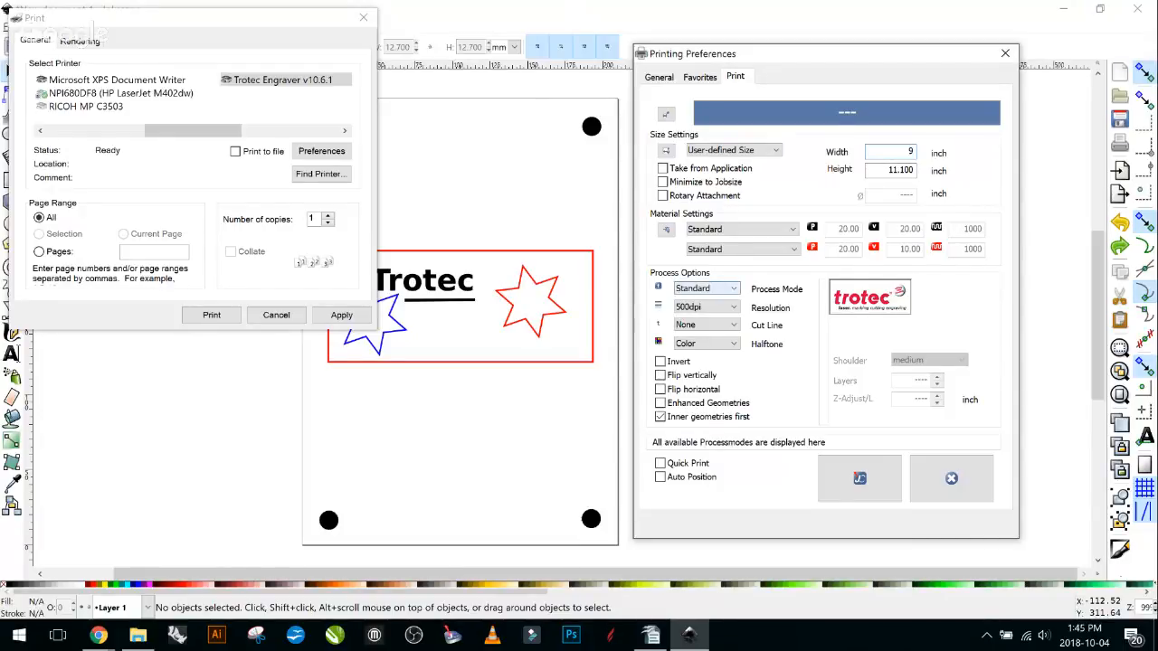
left_click(708, 288)
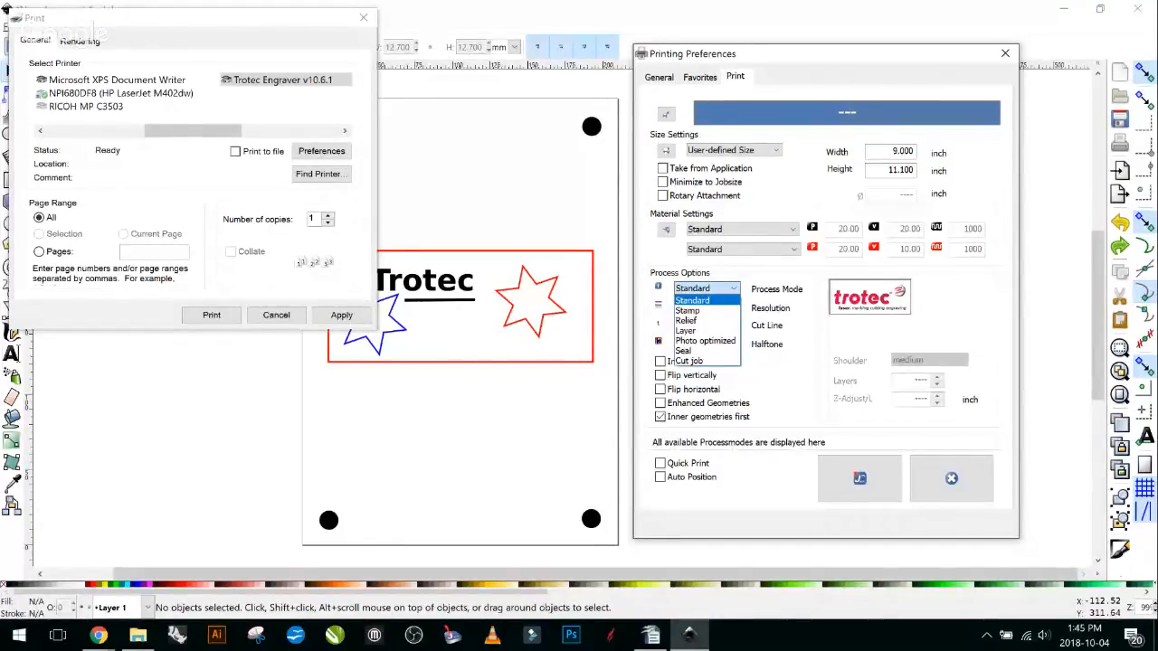
Review the Process Mode and Halftone lists, keeping Standard mode and Color halftone.
key("Escape")
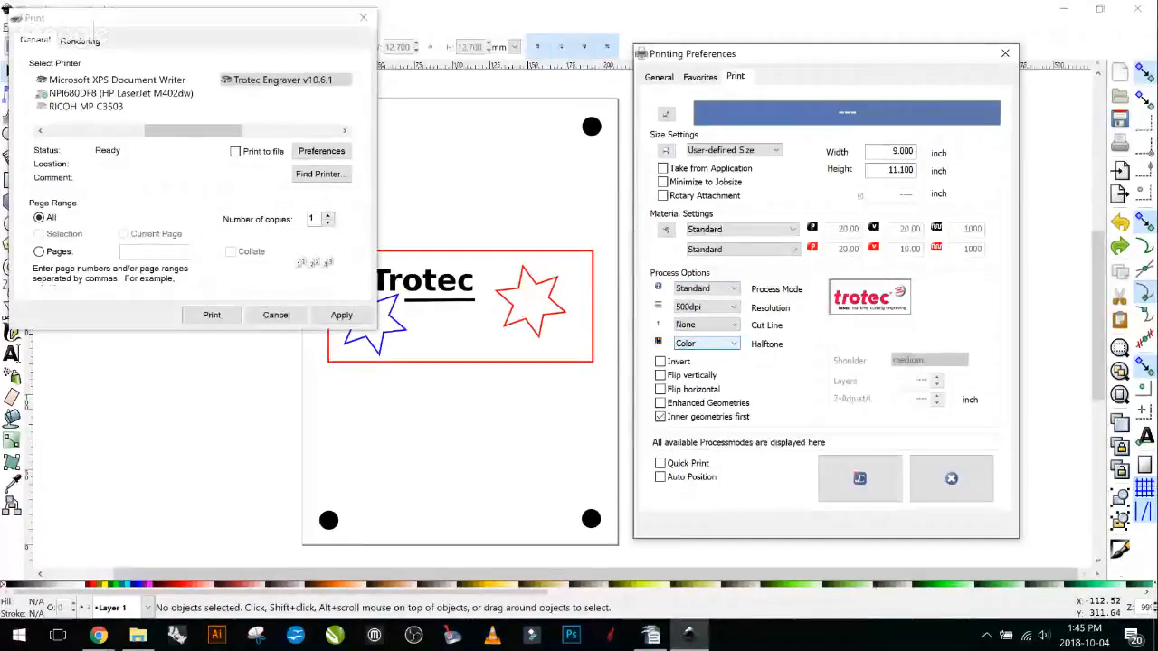
left_click(705, 344)
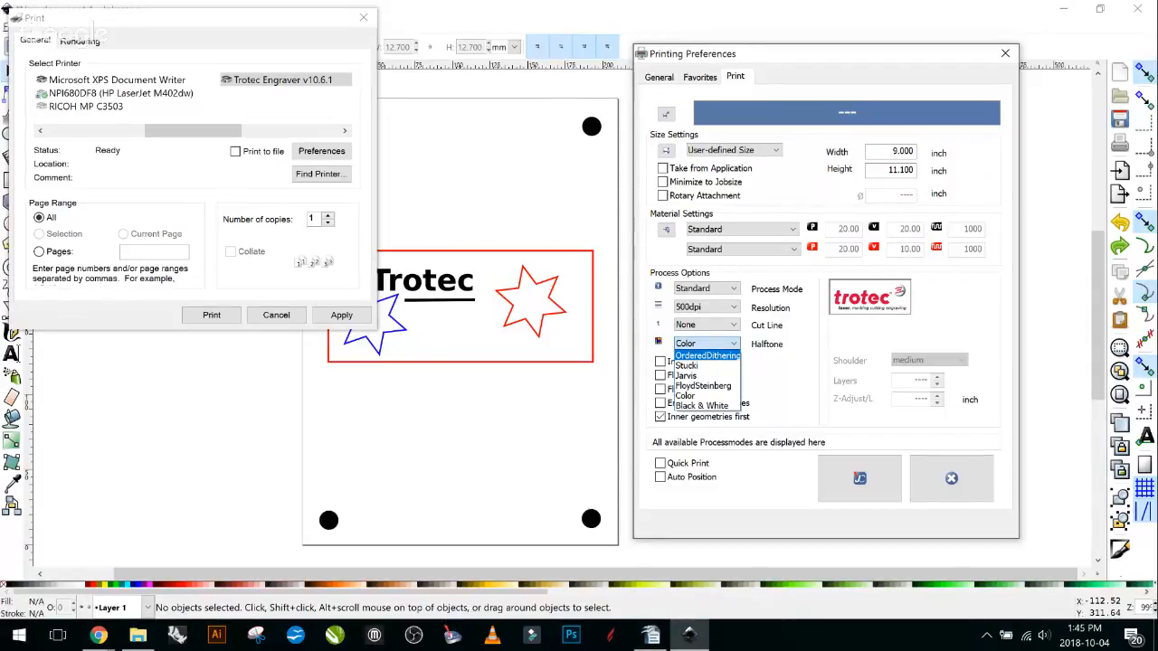
key("Down")
key("Up")
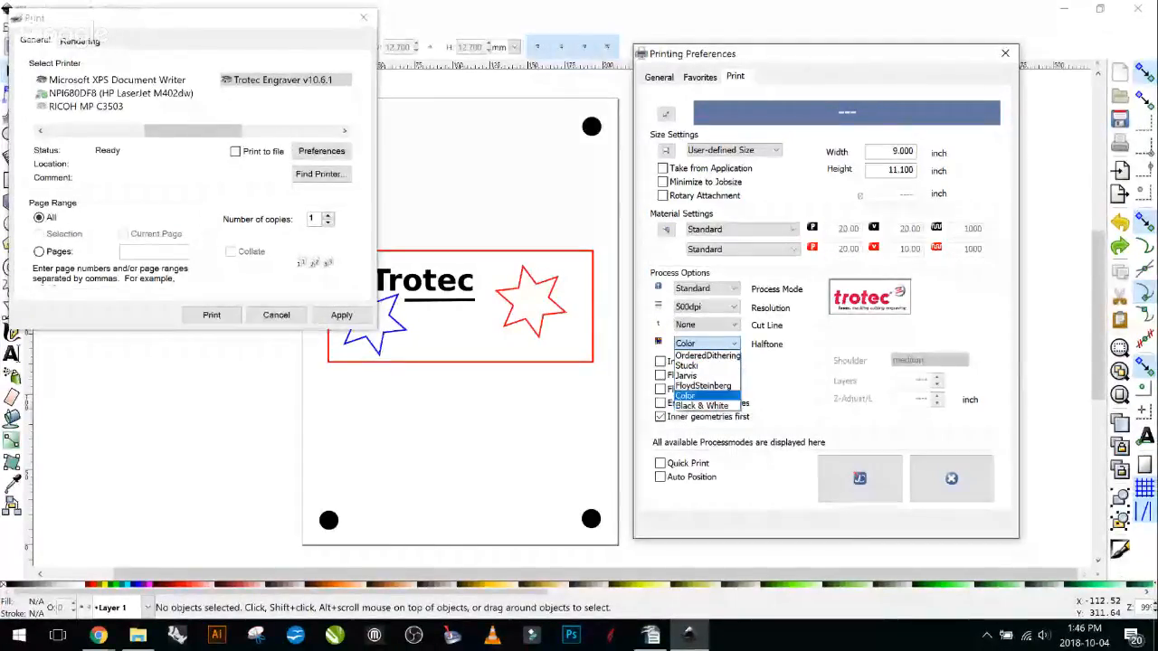
left_click(701, 396)
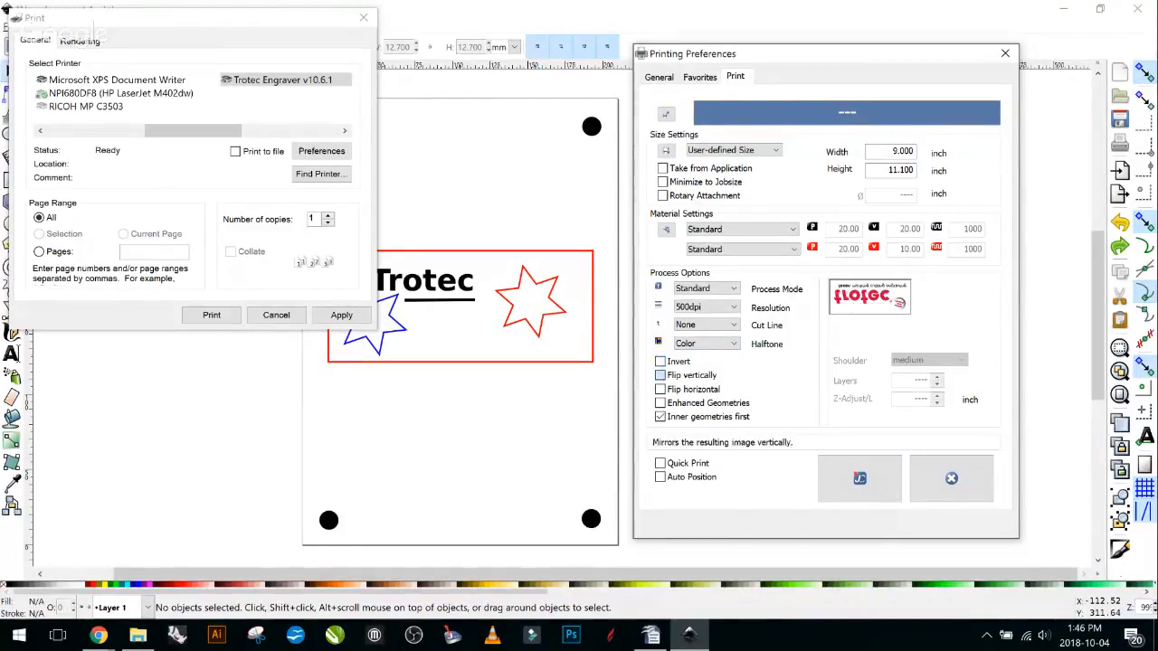
left_click(660, 375)
left_click(661, 375)
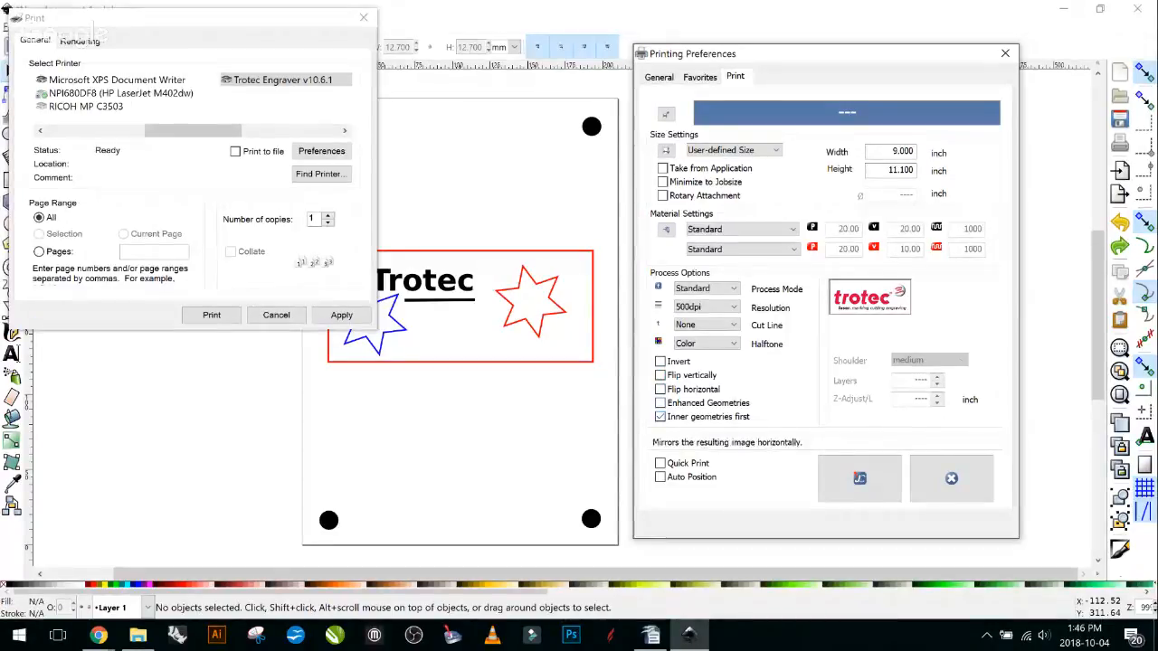
left_click(661, 389)
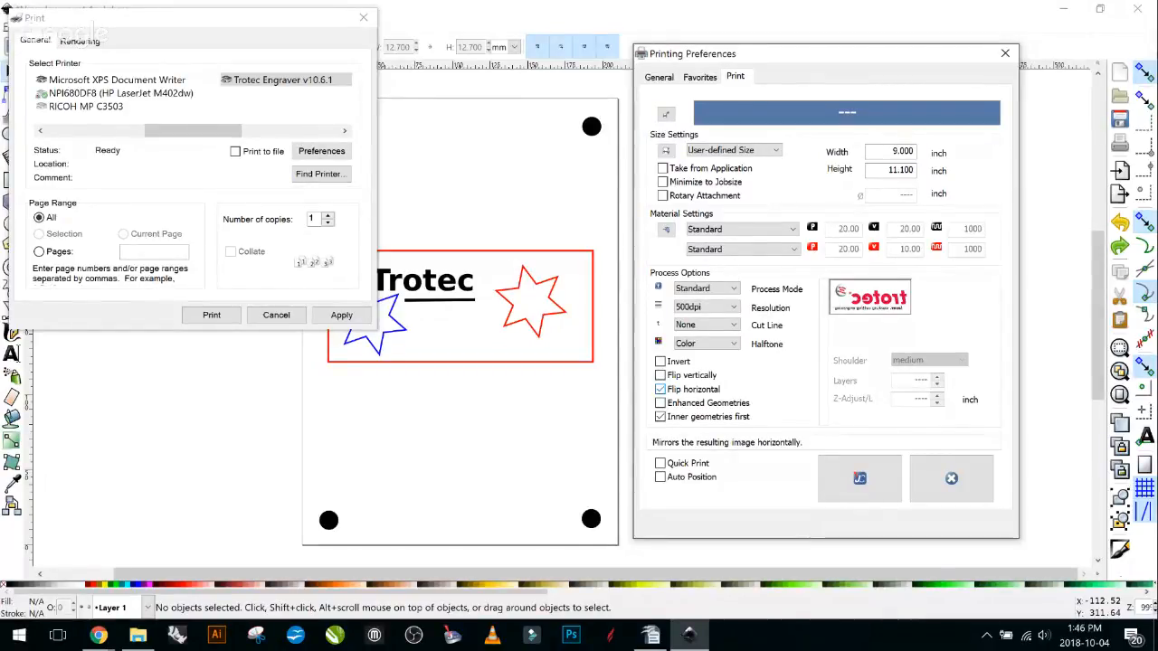
left_click(660, 389)
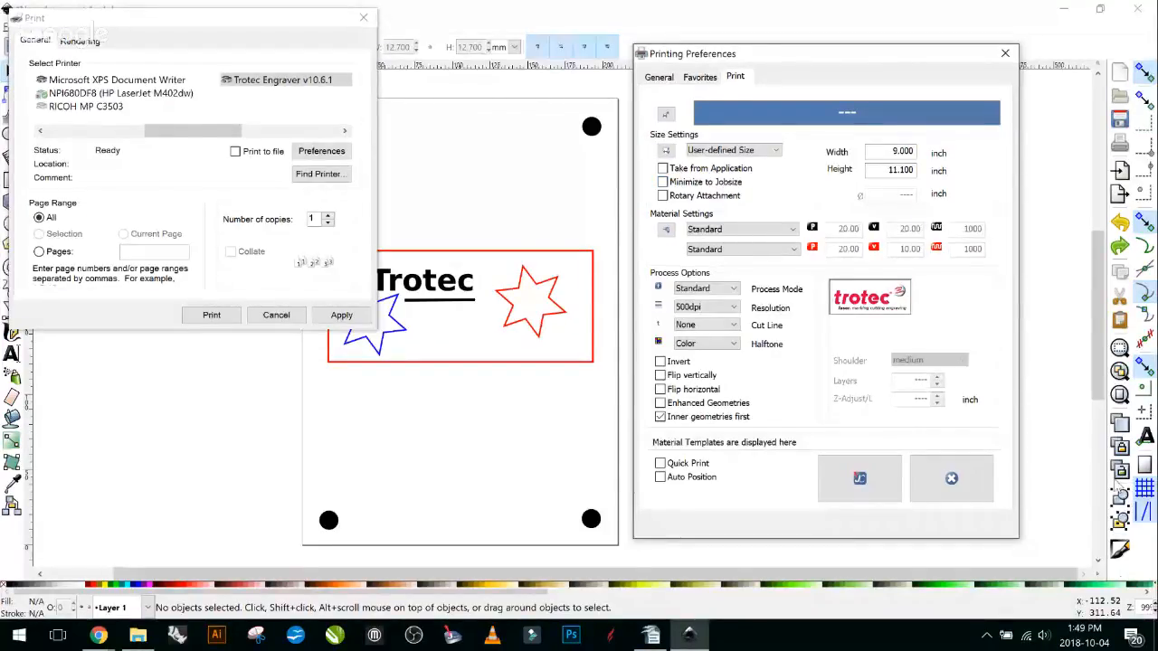
Look through the engraver's preference pages, then close the printing preferences.
left_click(659, 78)
left_click(699, 78)
left_click(736, 77)
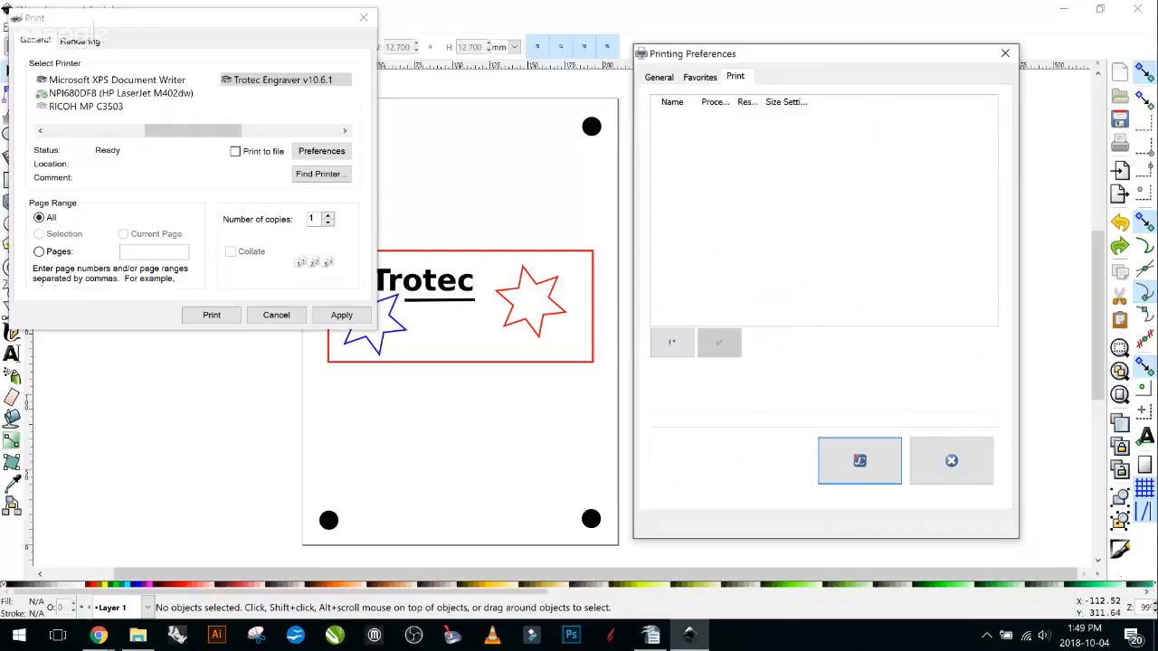
left_click(860, 461)
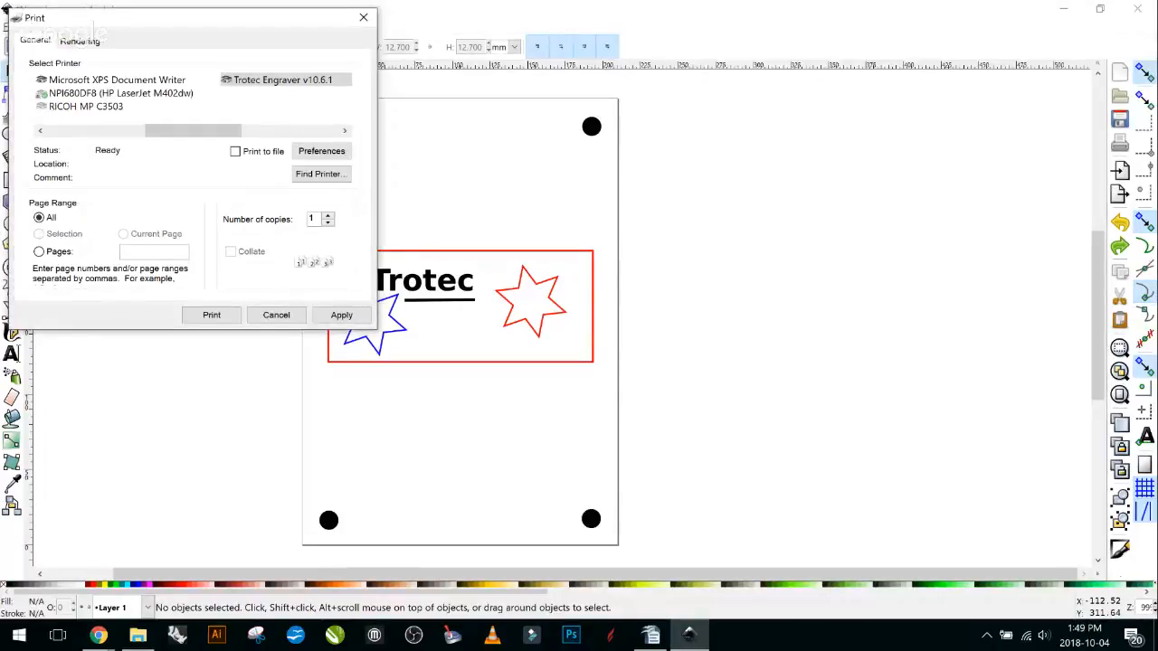
Reselect the Trotec Engraver, recheck its preferences, and show the Vector rendering options.
left_click_drag(223, 18, 878, 68)
left_click(937, 127)
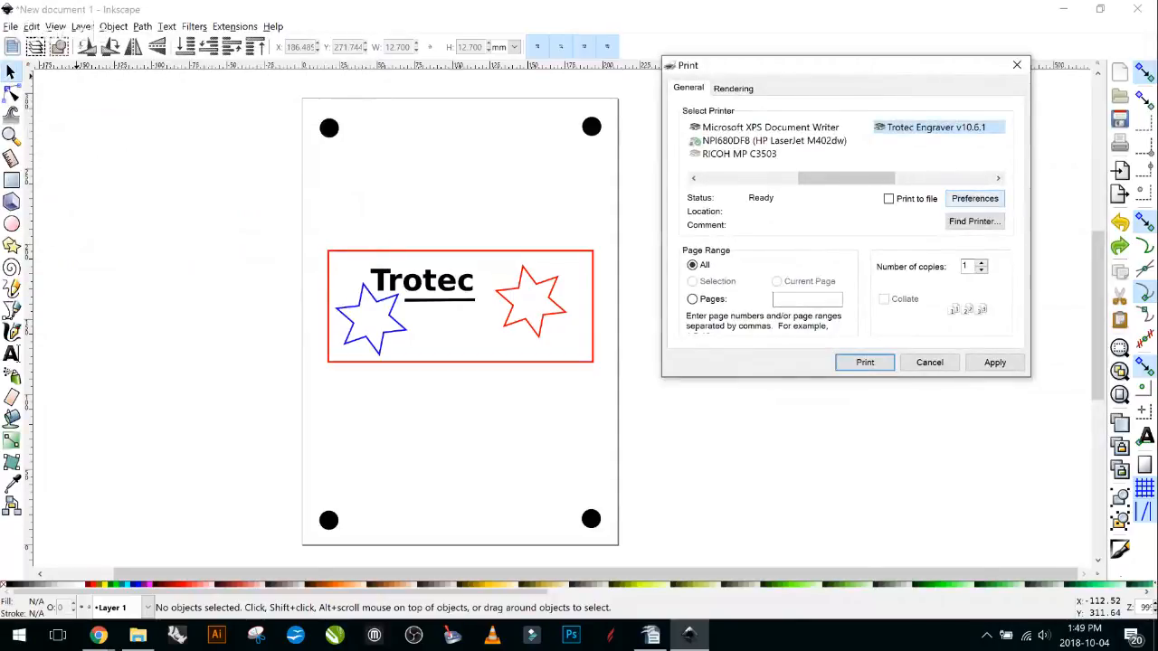
left_click(975, 199)
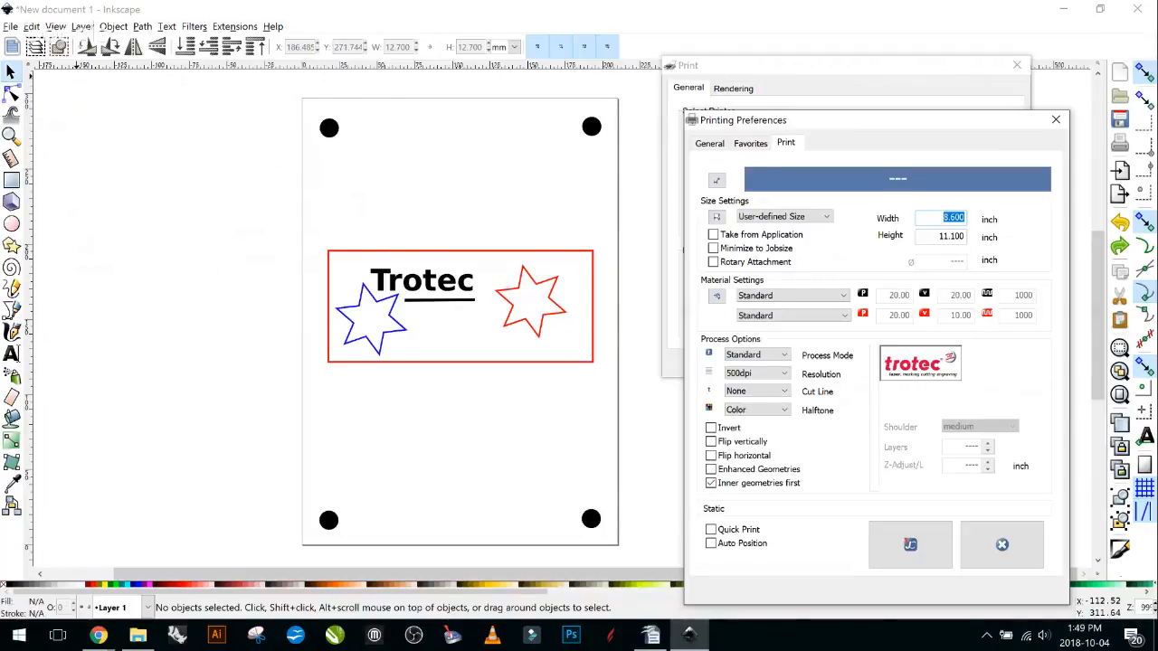
left_click(910, 543)
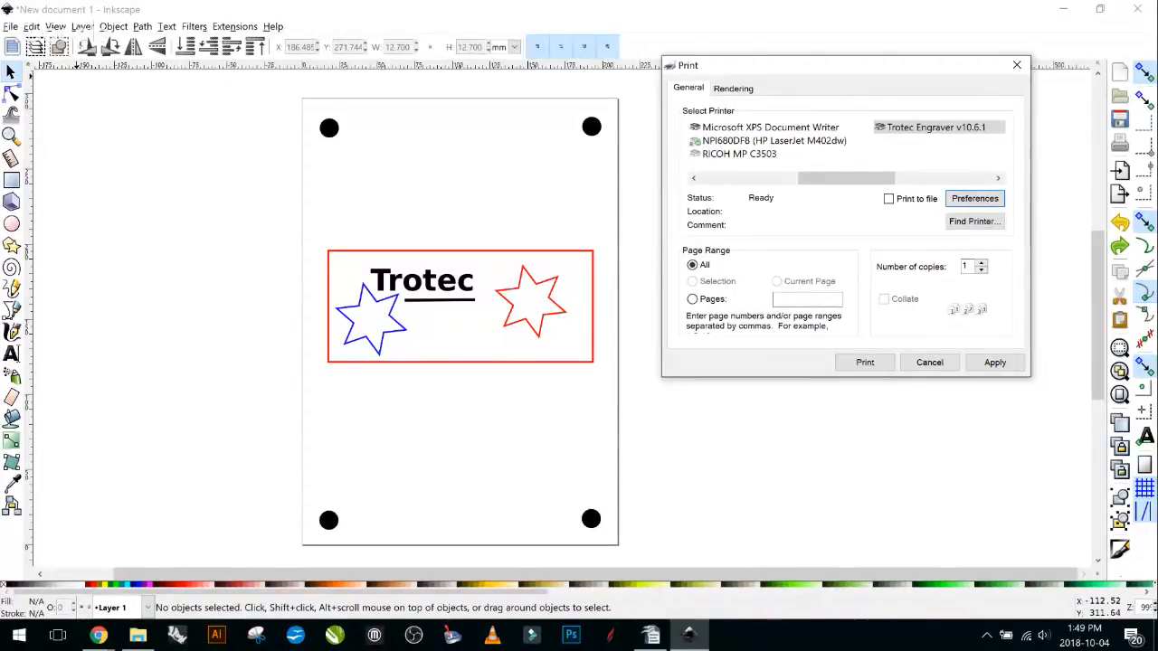
left_click(733, 89)
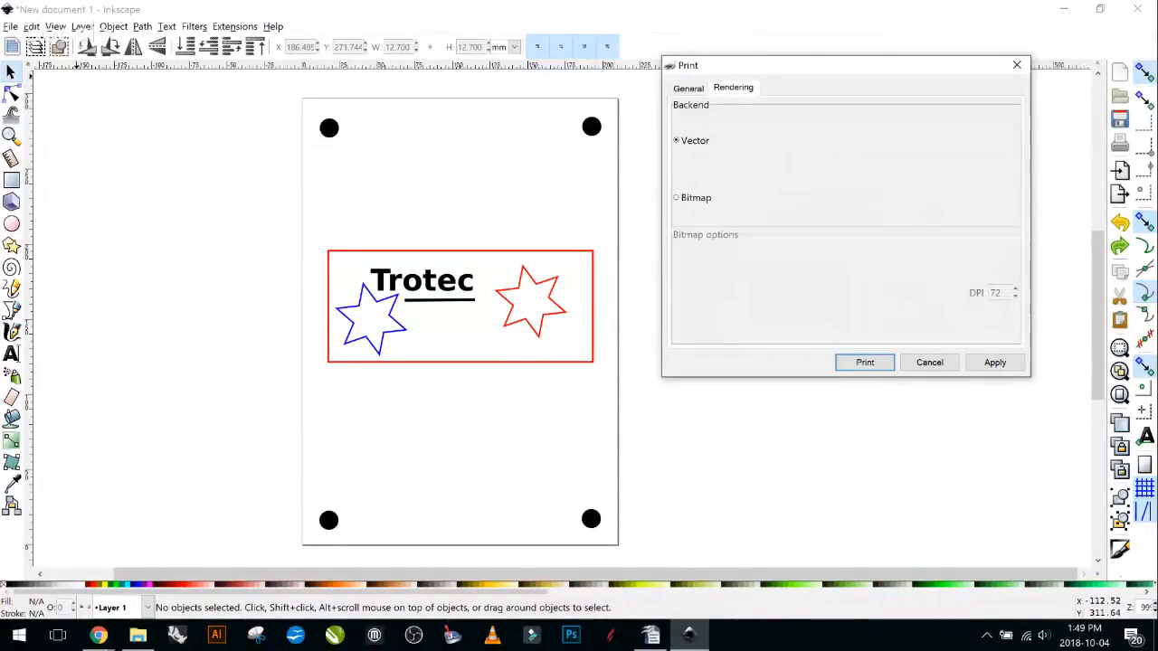
Return the Print dialog to its General page and scroll the printer list left.
left_click(689, 89)
left_click_drag(797, 66, 771, 40)
left_click_drag(822, 152, 721, 152)
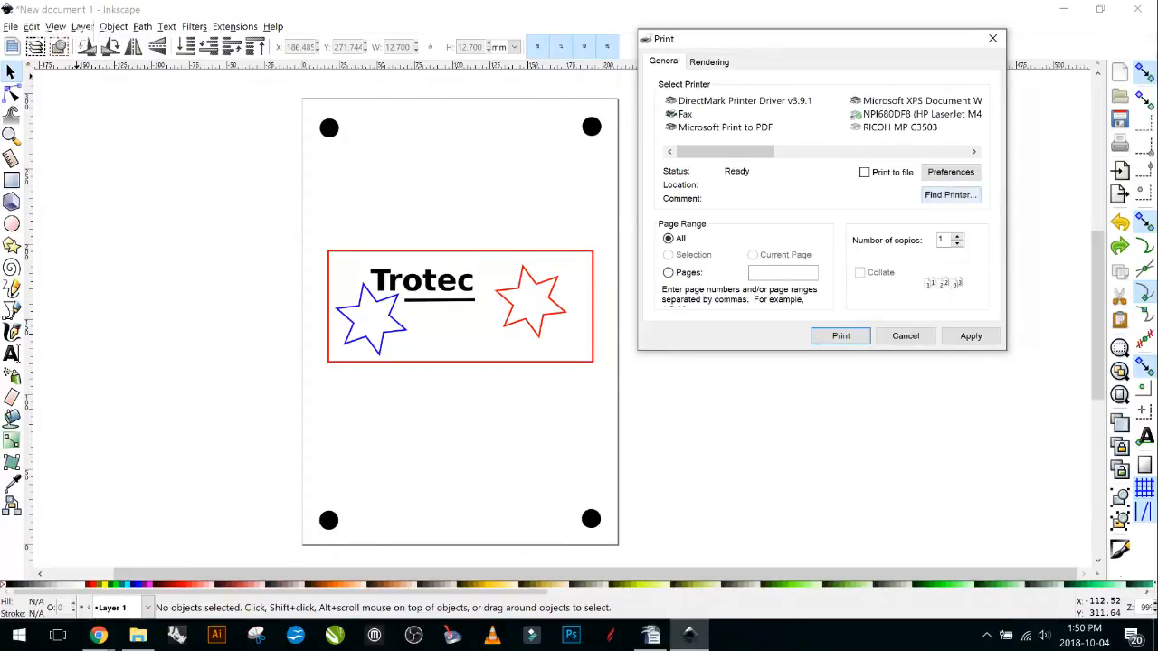
Select Trotec Engraver v10.6.1, review its printing preferences, and accept them with OK.
left_click(951, 172)
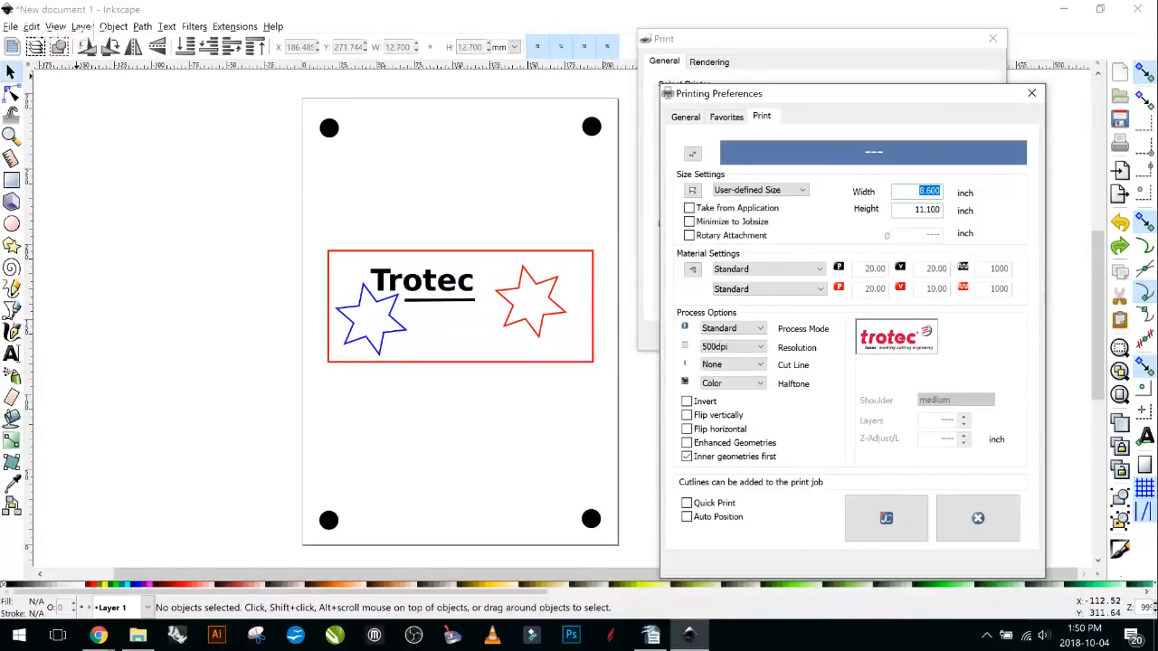
key("Return")
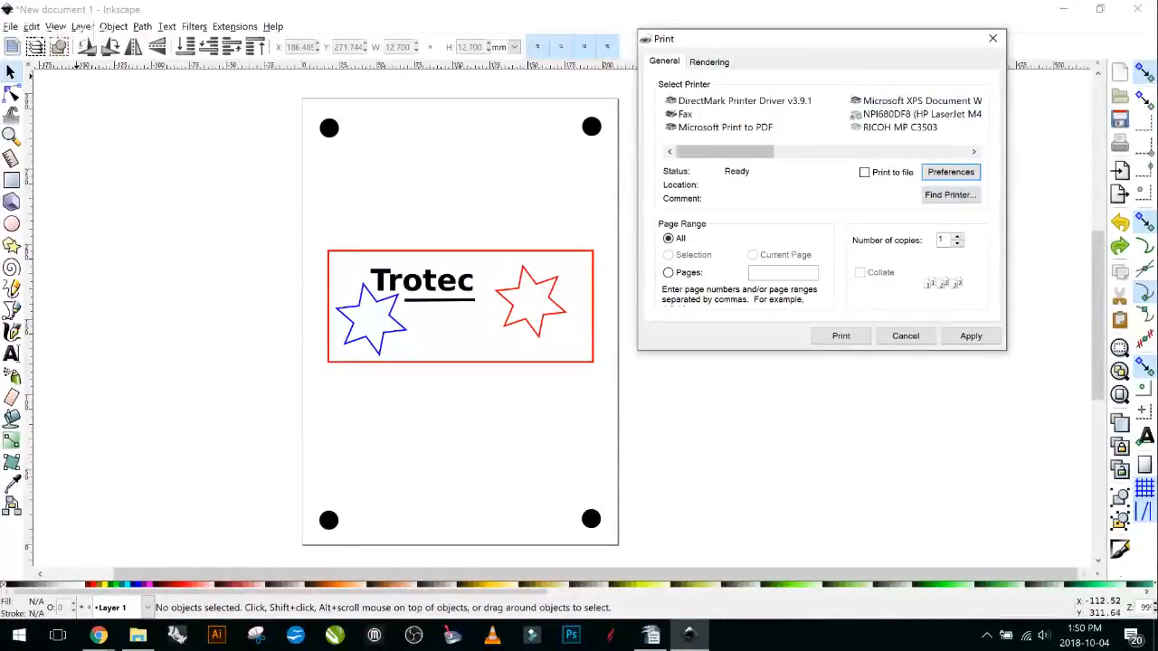
left_click_drag(726, 152, 842, 152)
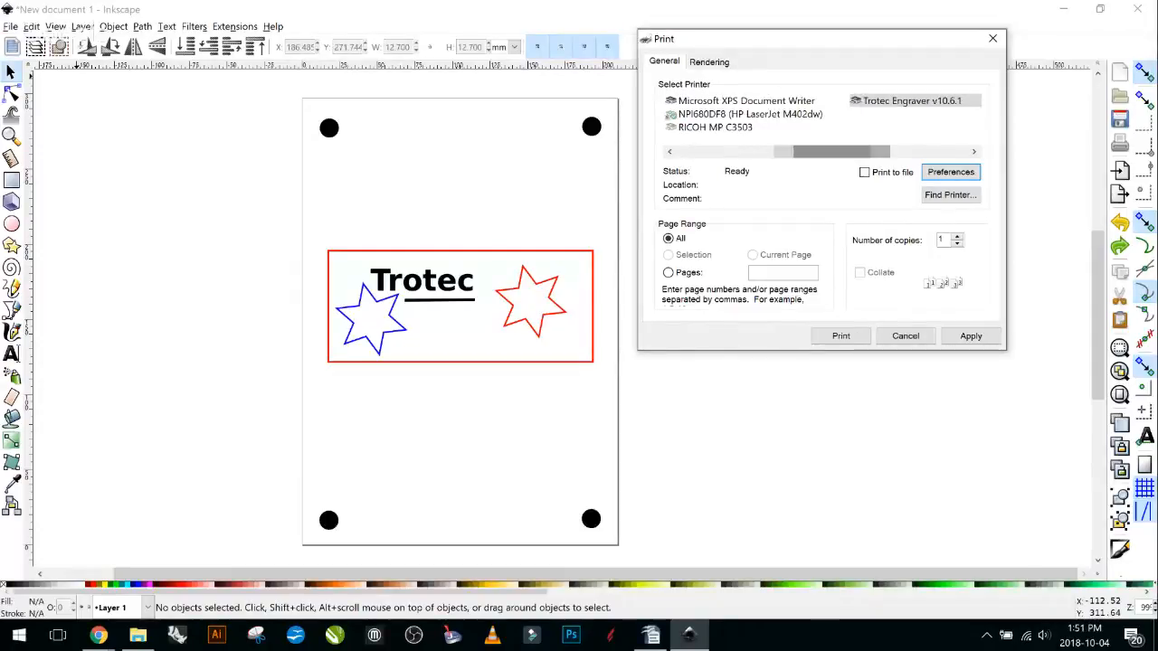
left_click(912, 101)
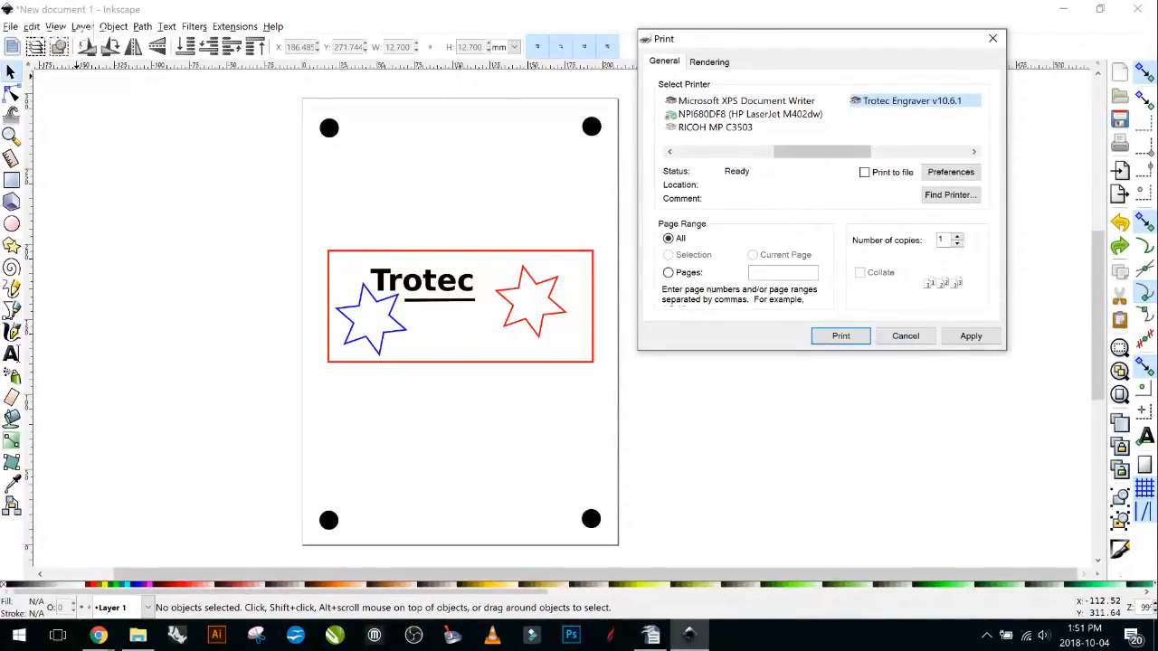
left_click(951, 172)
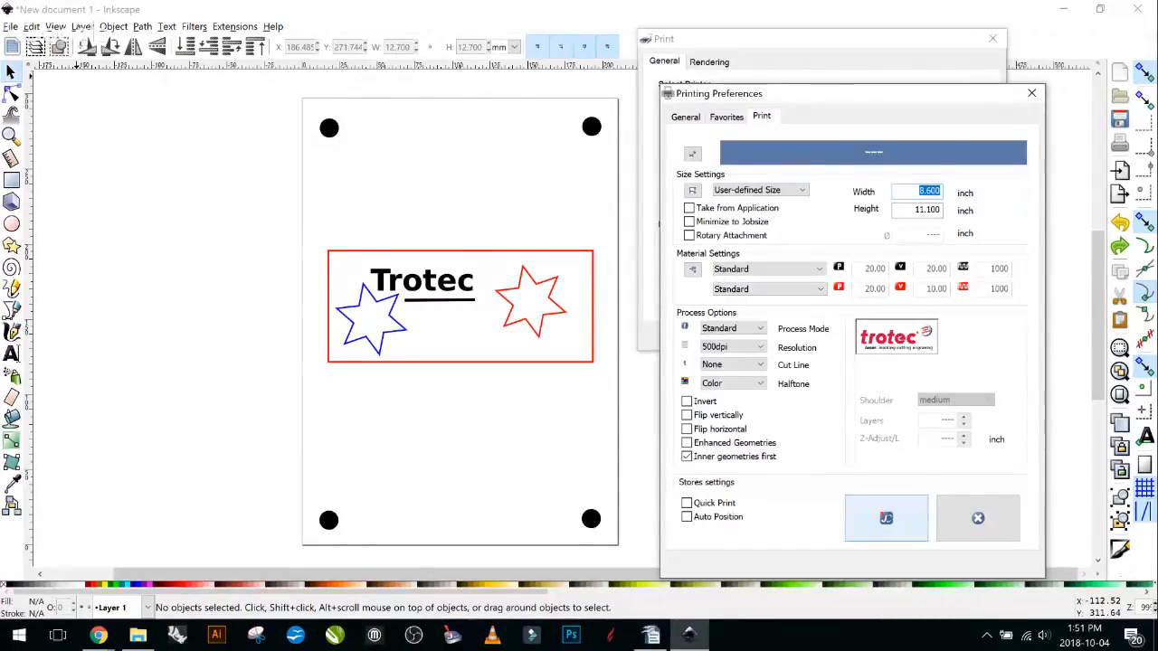
left_click(886, 517)
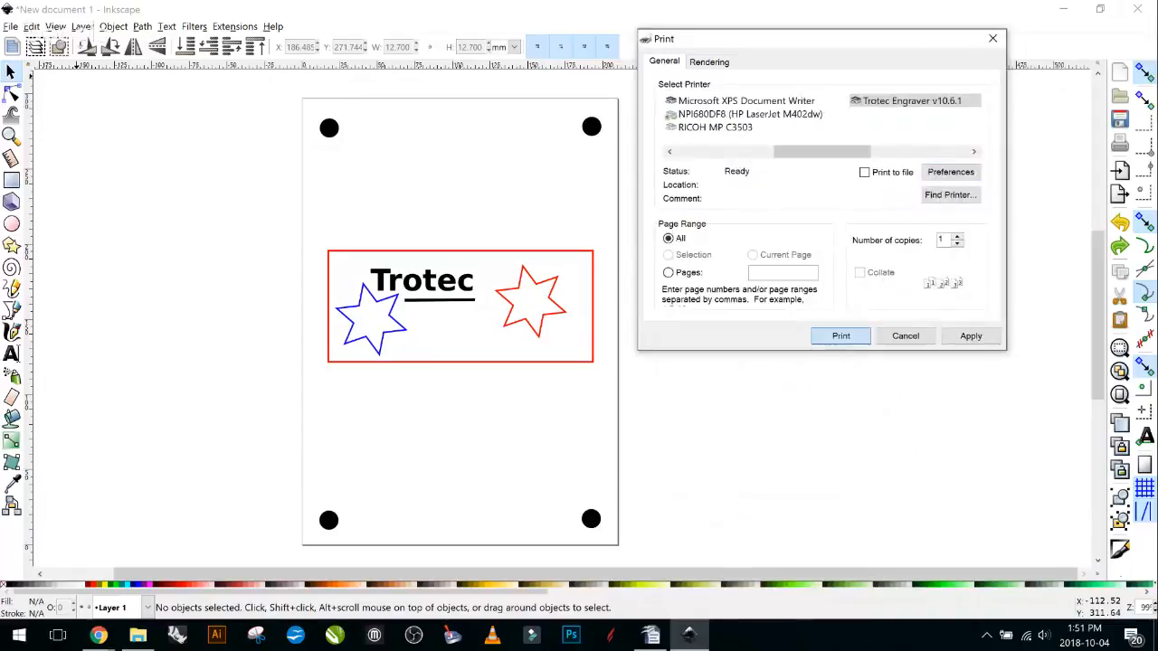
Print the badge to the Trotec Engraver, then cancel the extra Print dialog that reopened.
left_click(841, 335)
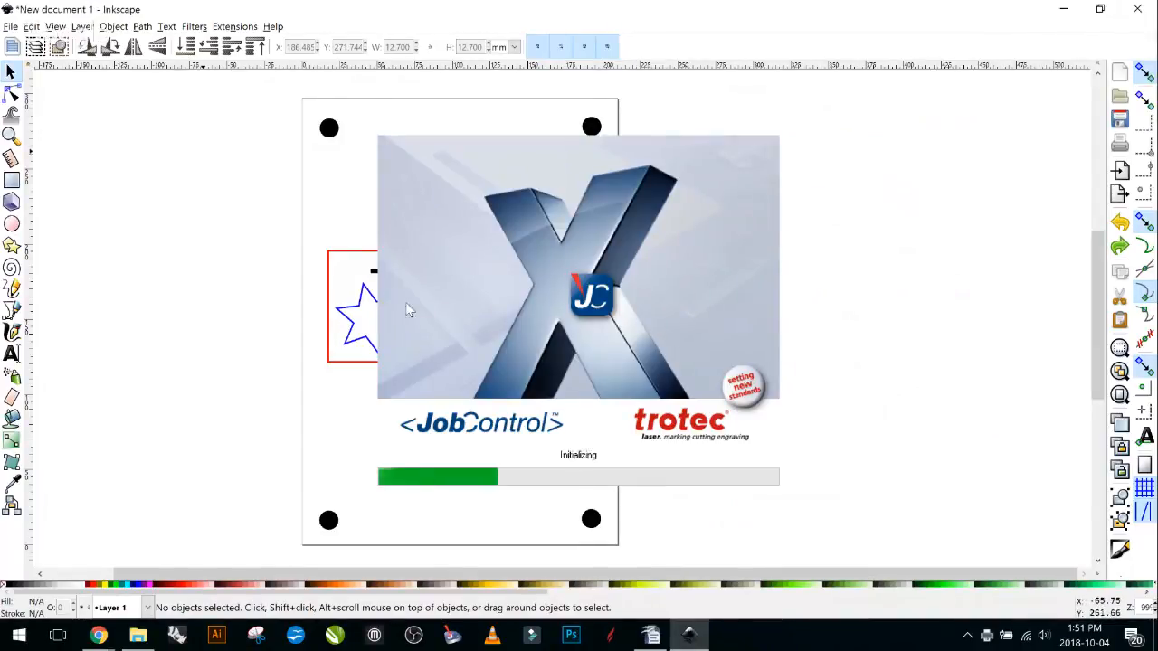
left_click(10, 26)
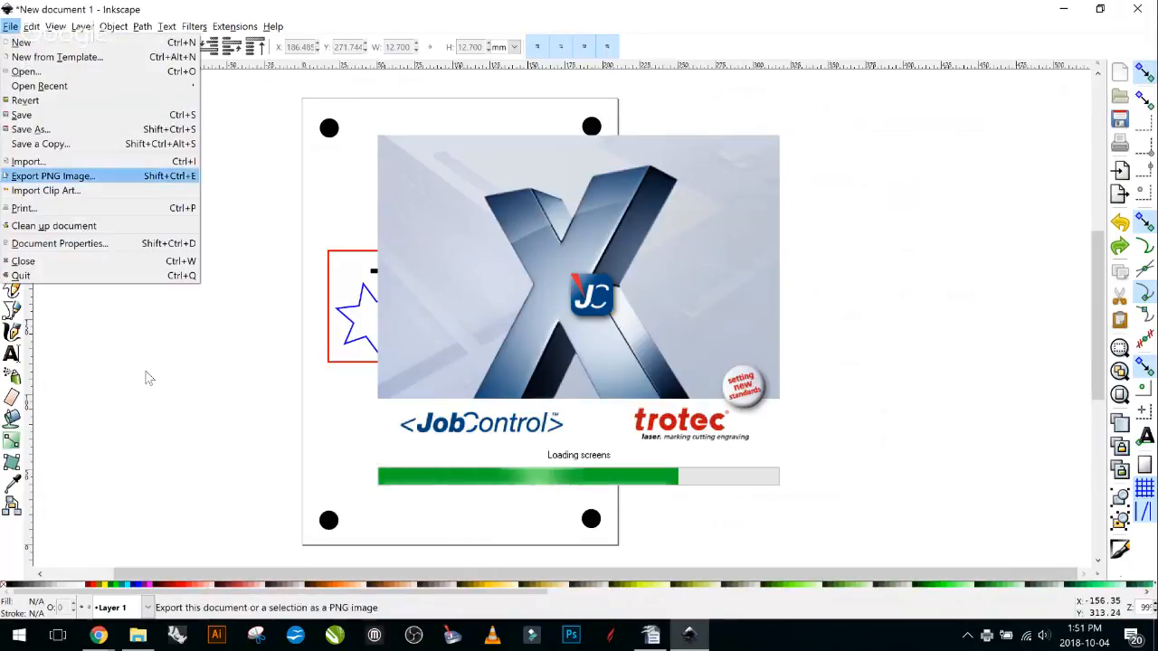
key("Down")
key("Down")
key("Return")
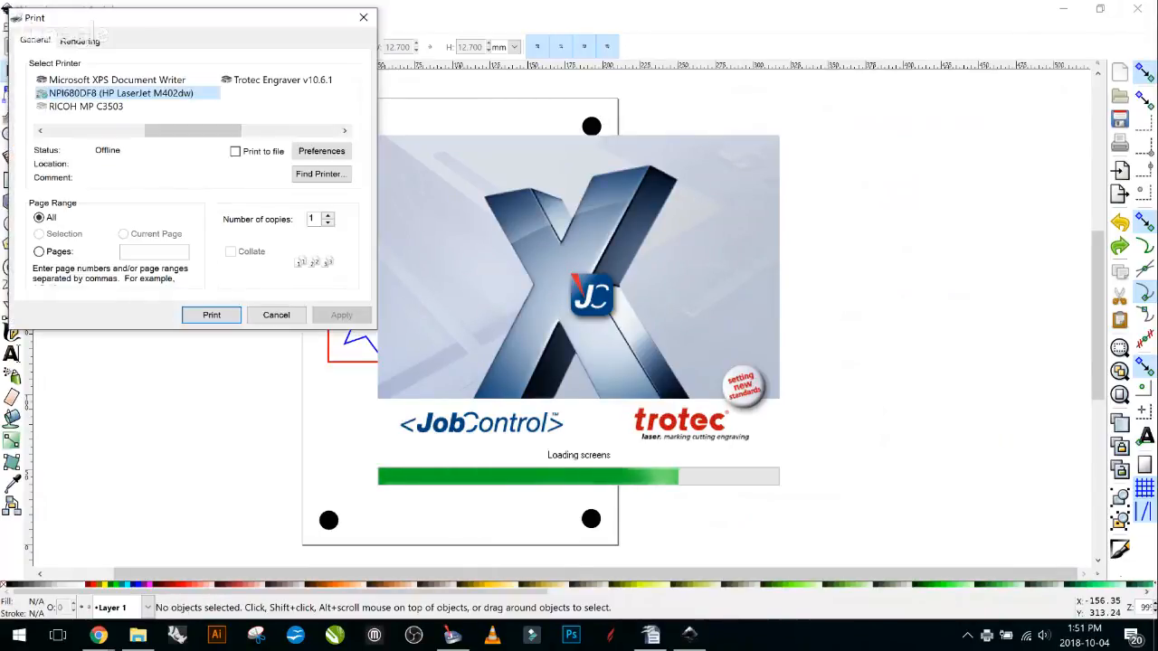
left_click(275, 315)
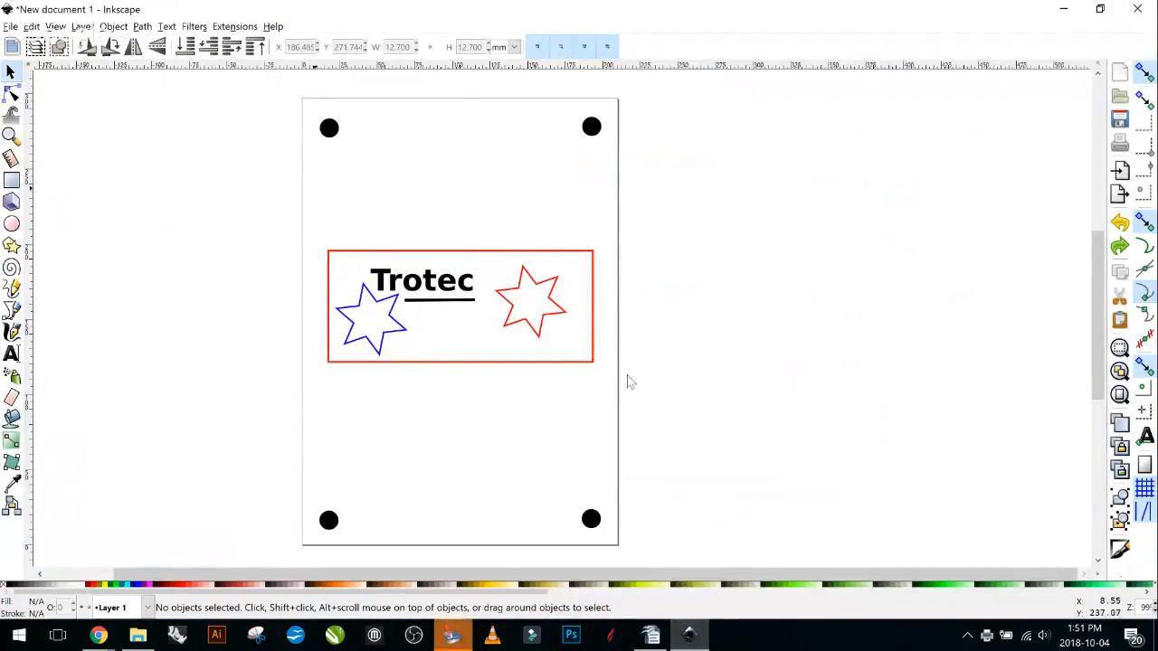
Rubber-band select all badge objects and open Print from the commands bar.
left_click_drag(260, 212, 651, 423)
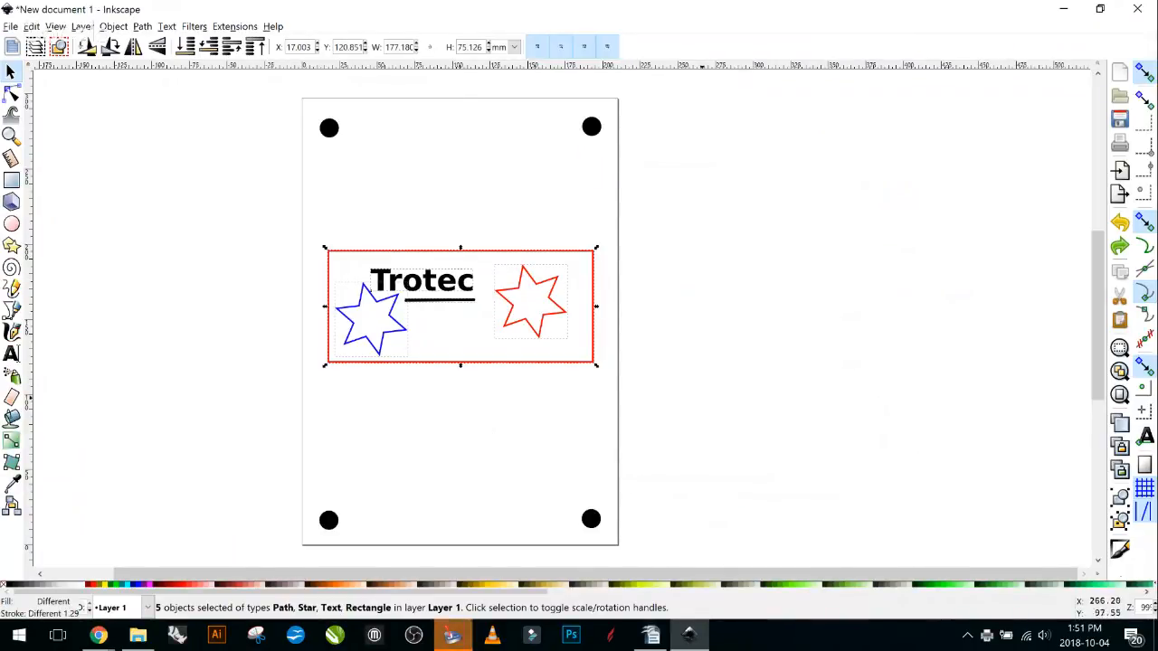
left_click(550, 326)
left_click(544, 318)
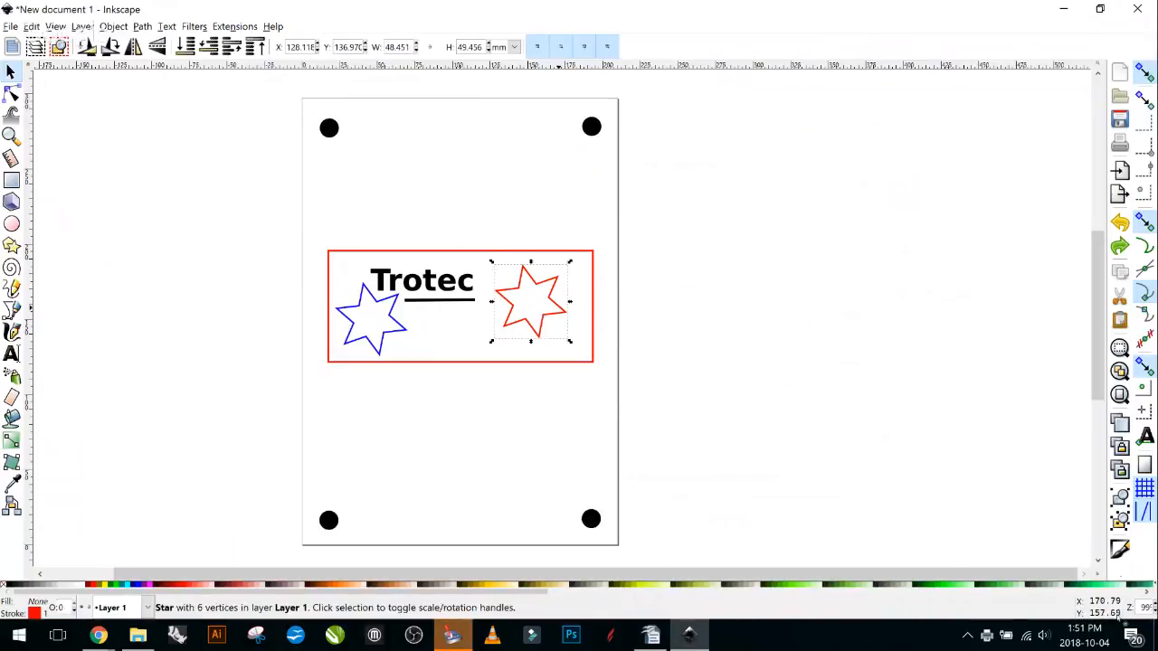
left_click(652, 209)
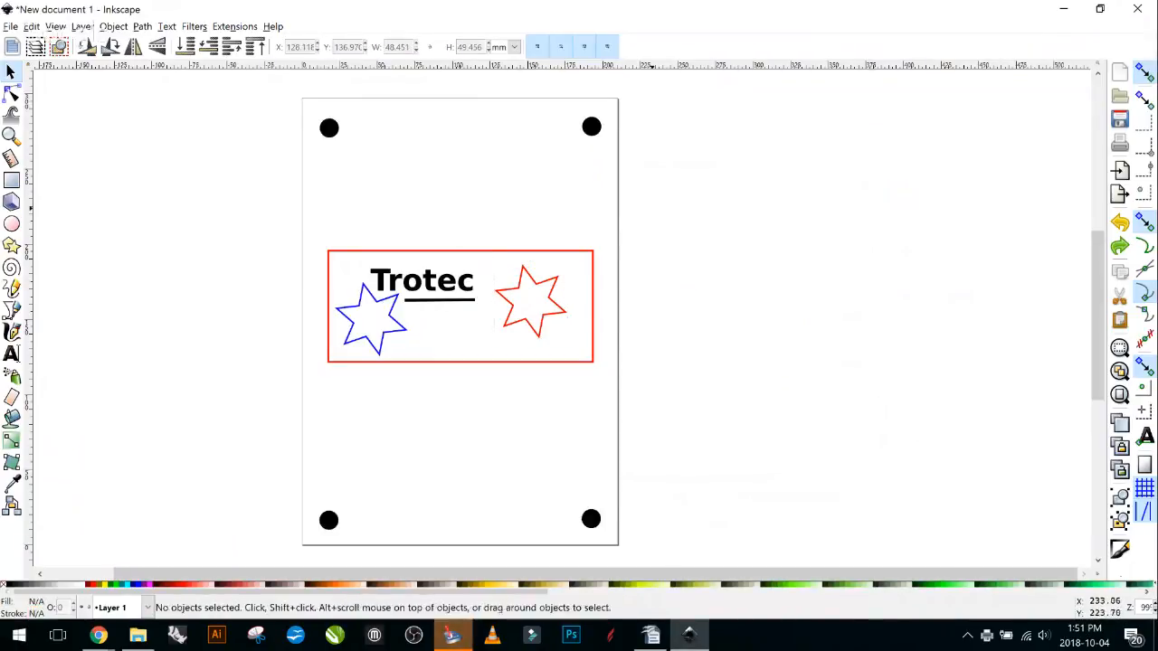
left_click_drag(652, 209, 286, 383)
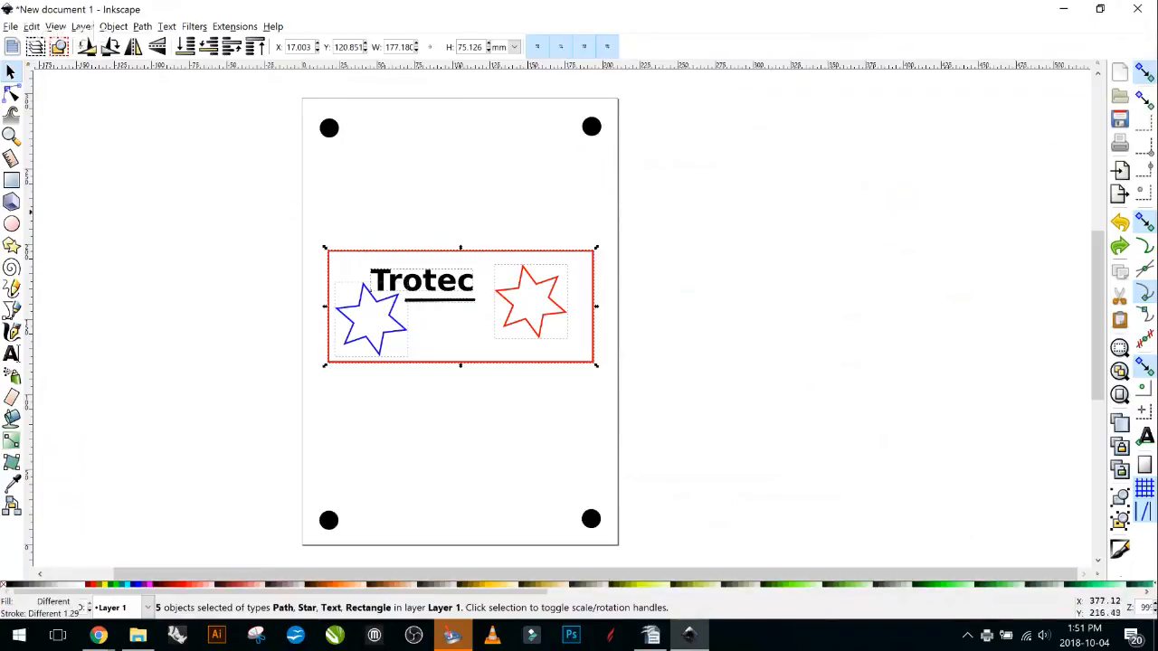
left_click(1120, 142)
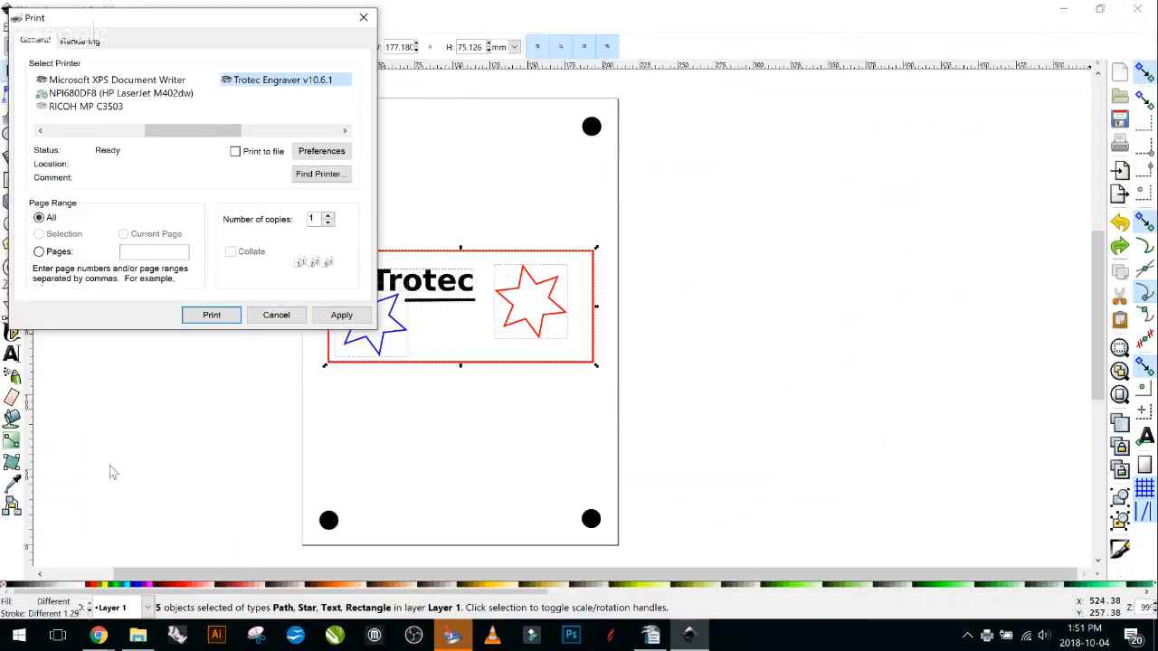
Cancel the Print dialog and reselect the badge's red star.
left_click_drag(177, 20, 806, 77)
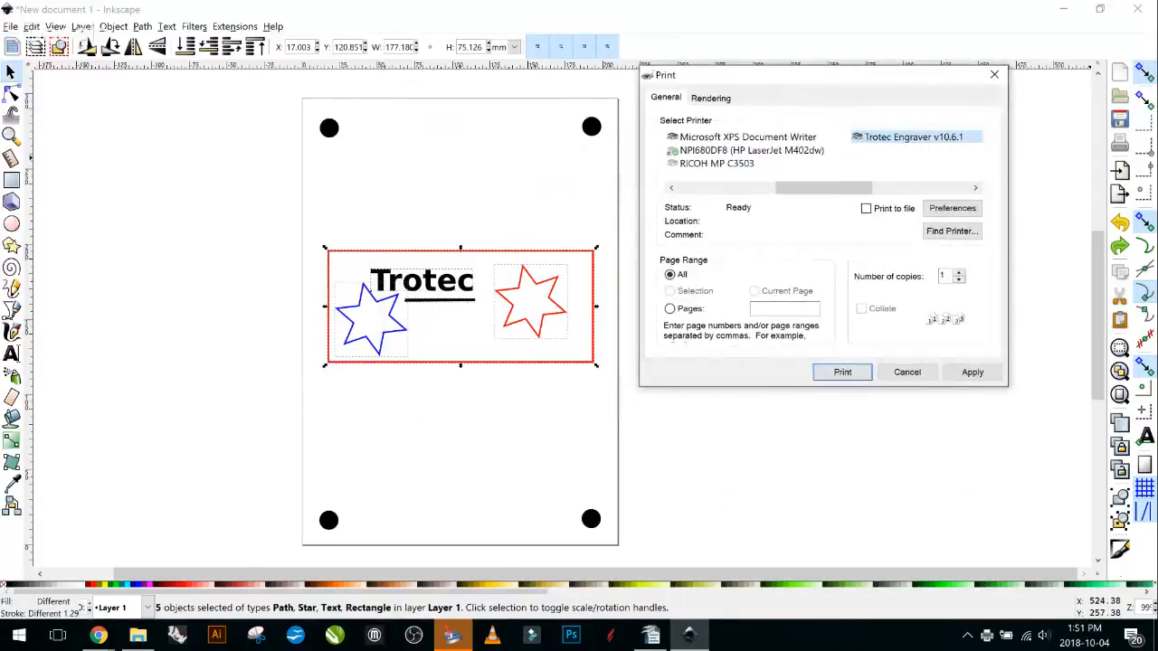
left_click(905, 371)
left_click(800, 318)
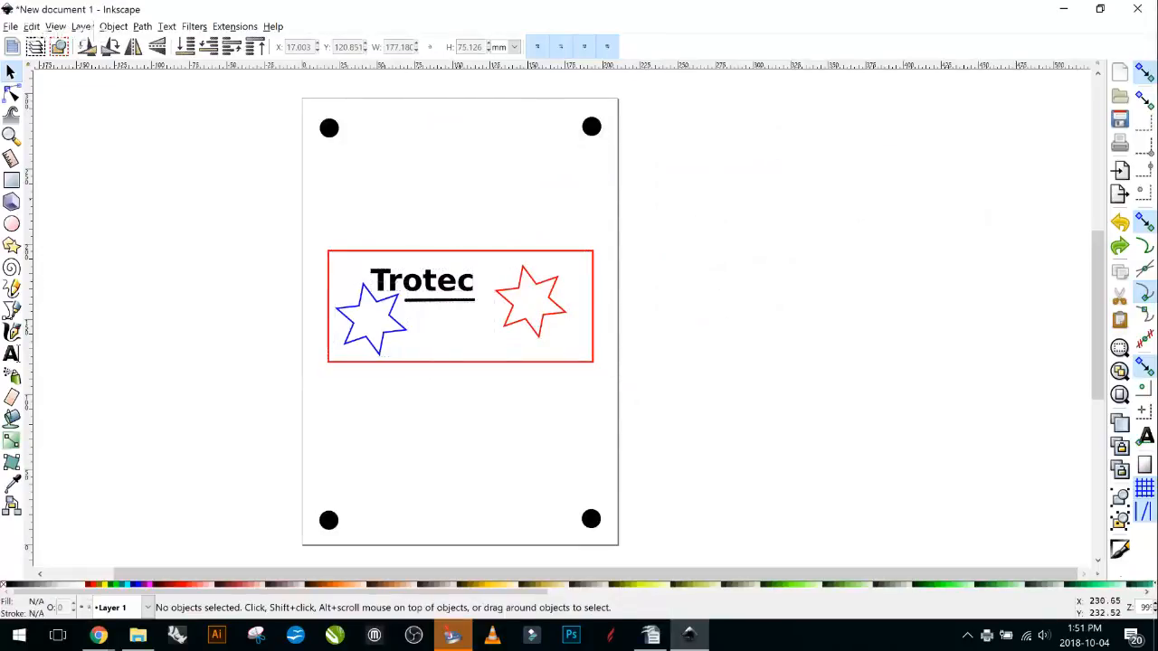
left_click(558, 281)
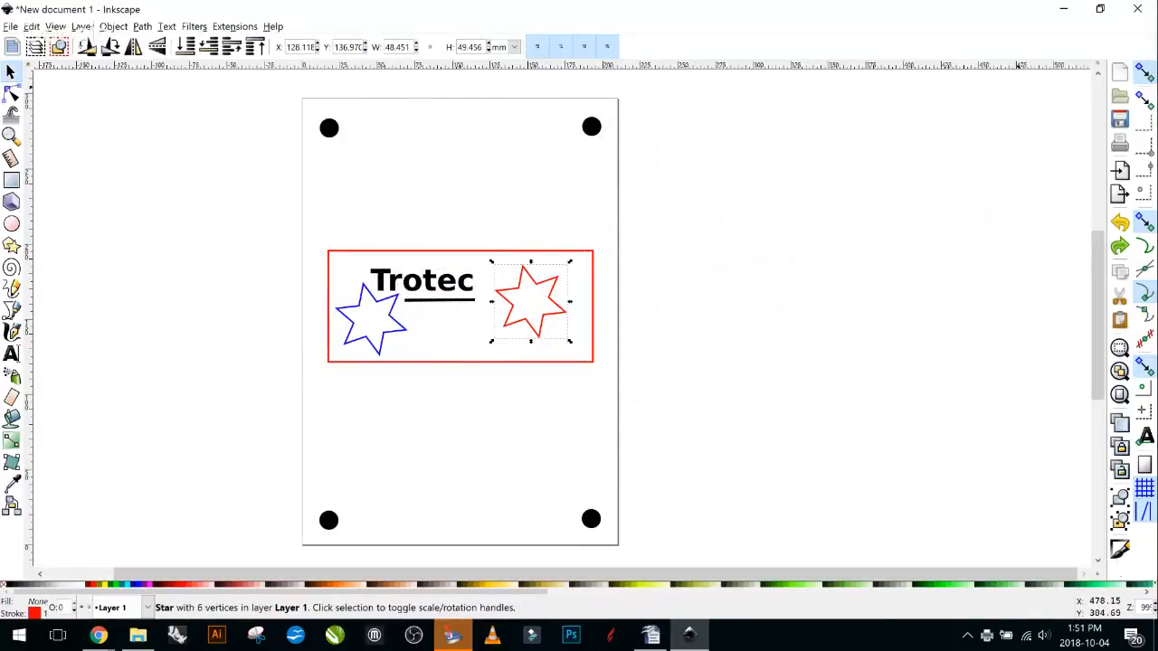
Print to Trotec Engraver v10.6.1 so the job arrives in JobControl.
left_click(1120, 142)
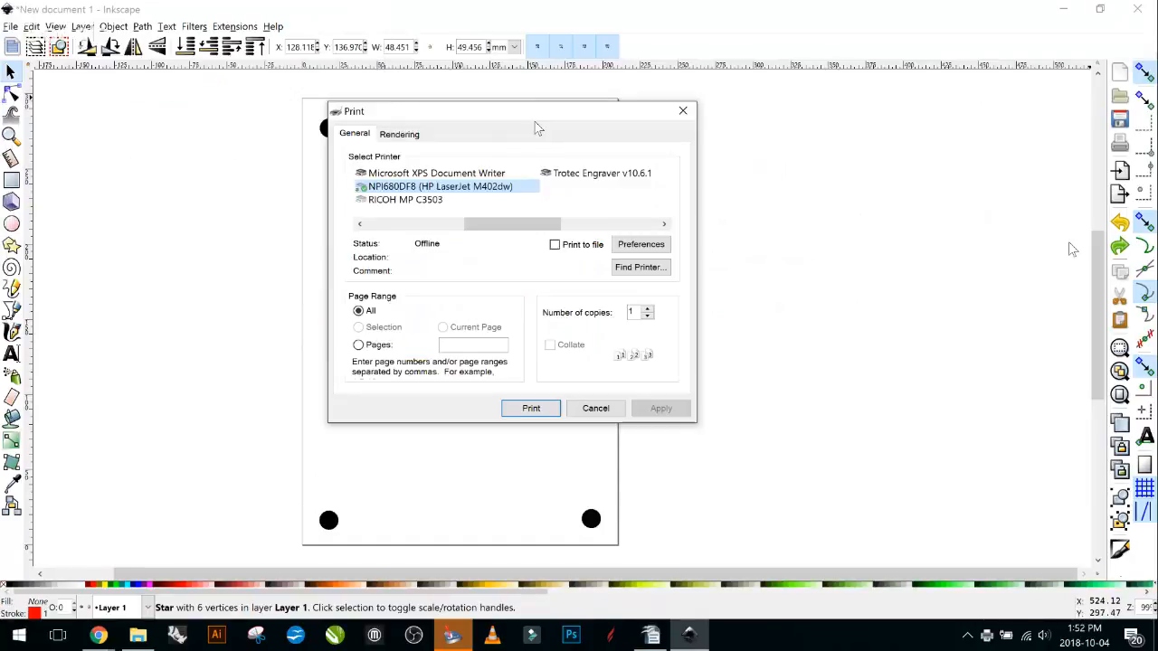
left_click_drag(537, 128, 854, 96)
left_click(946, 149)
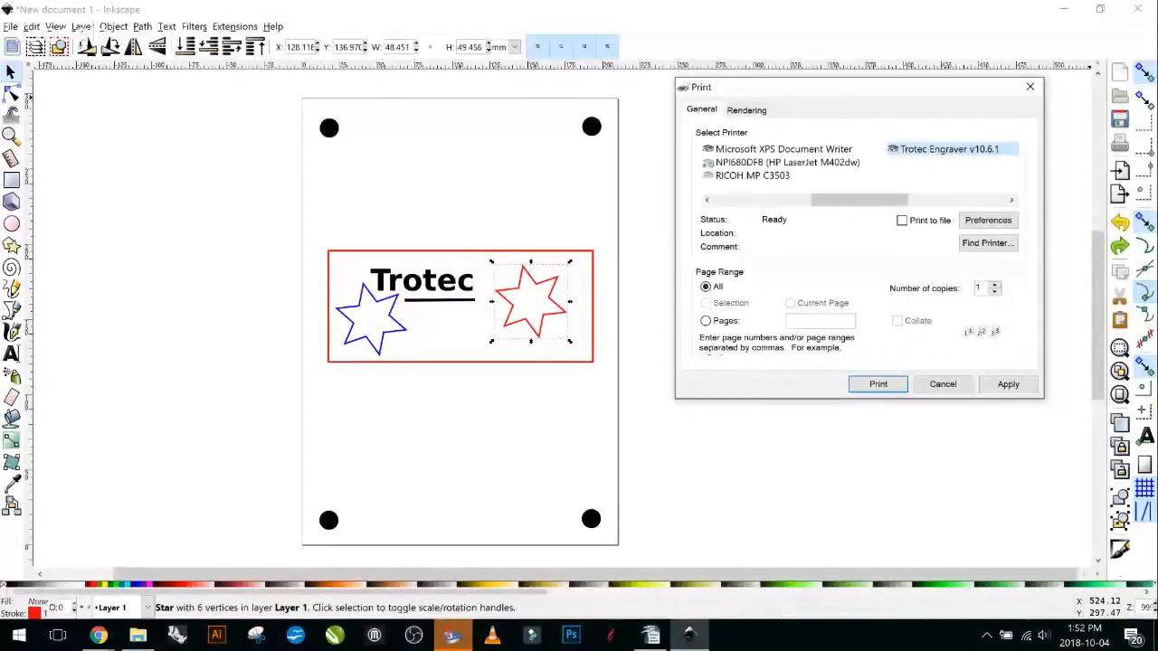
left_click(877, 385)
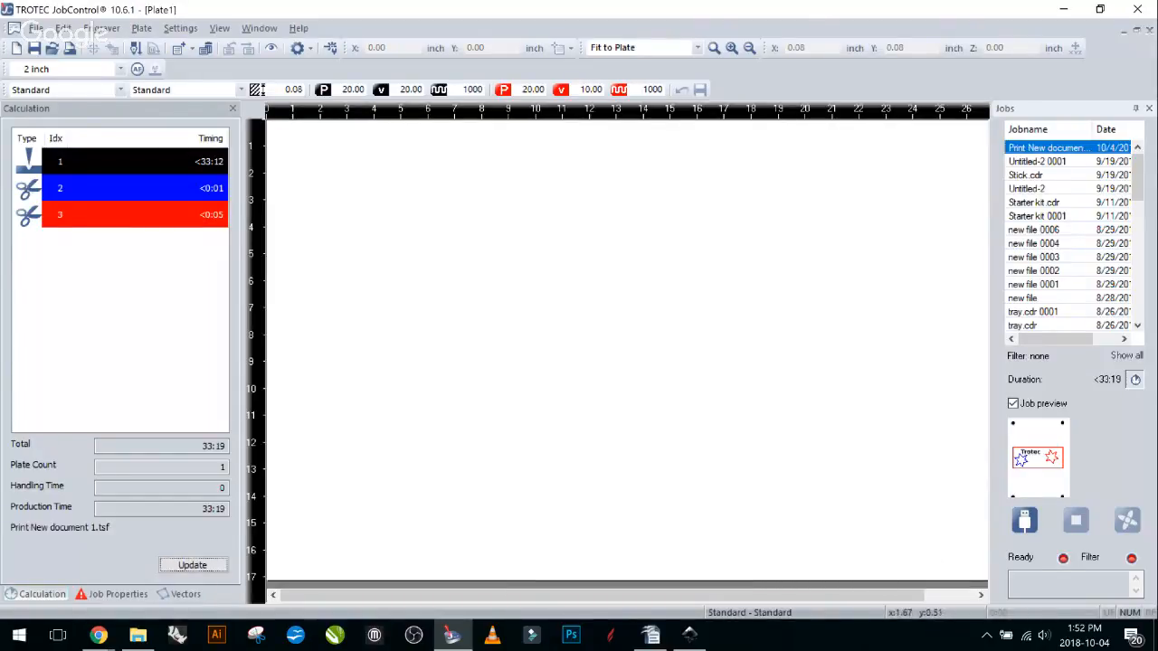
scroll(708, 389, "down", 2)
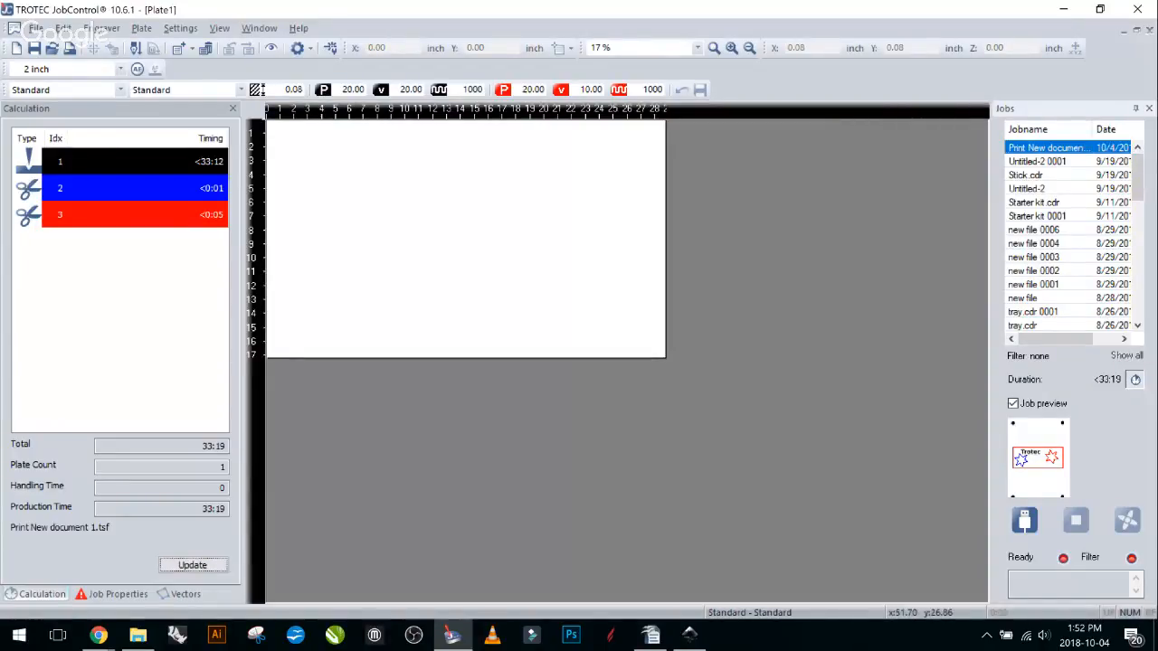
scroll(1068, 235, "down", 3)
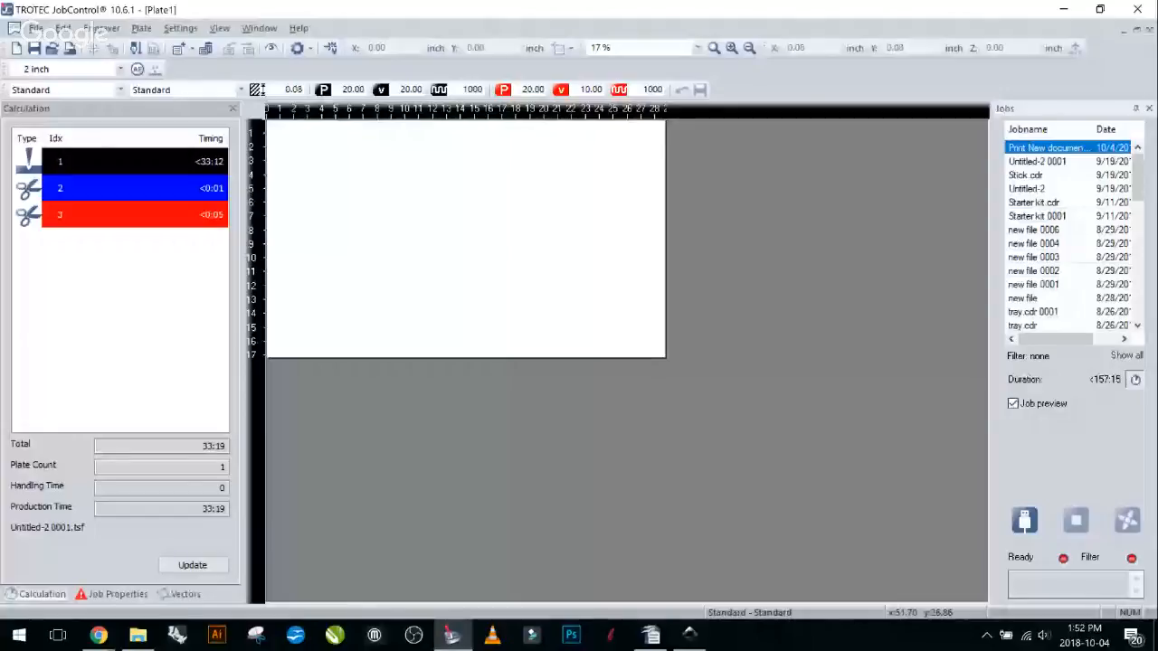
Drag the Print New document 1 job onto the plate's top-left corner and show its artwork with Ctrl+I.
left_click_drag(1072, 147, 389, 151)
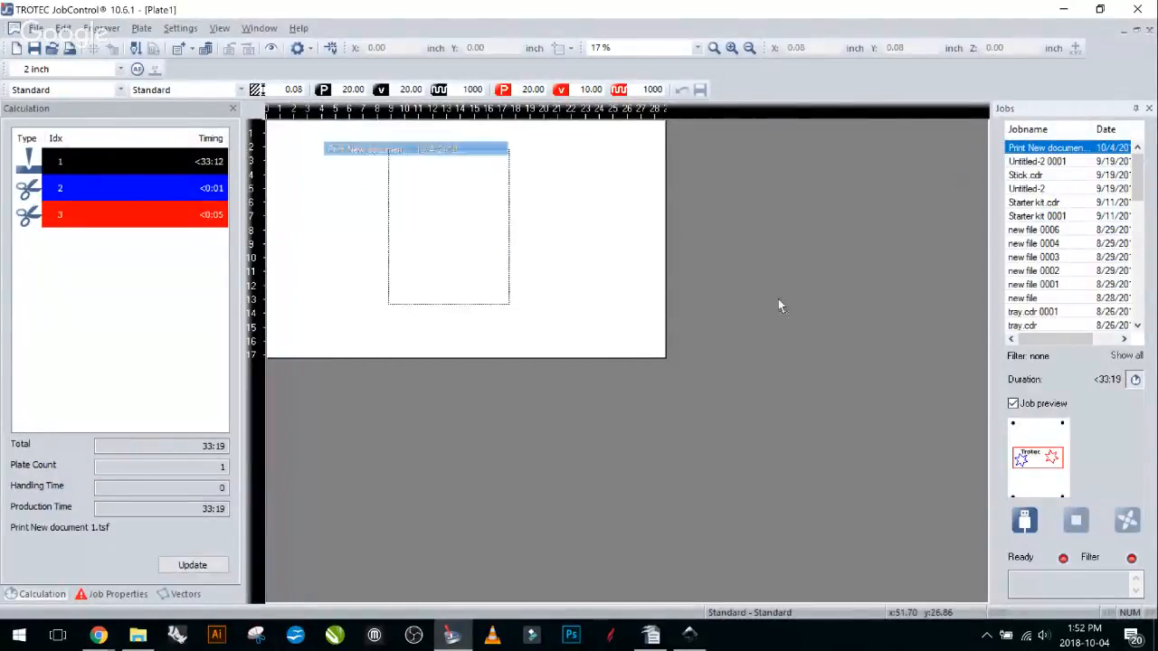
left_click_drag(448, 227, 1068, 226)
double_click(1068, 148)
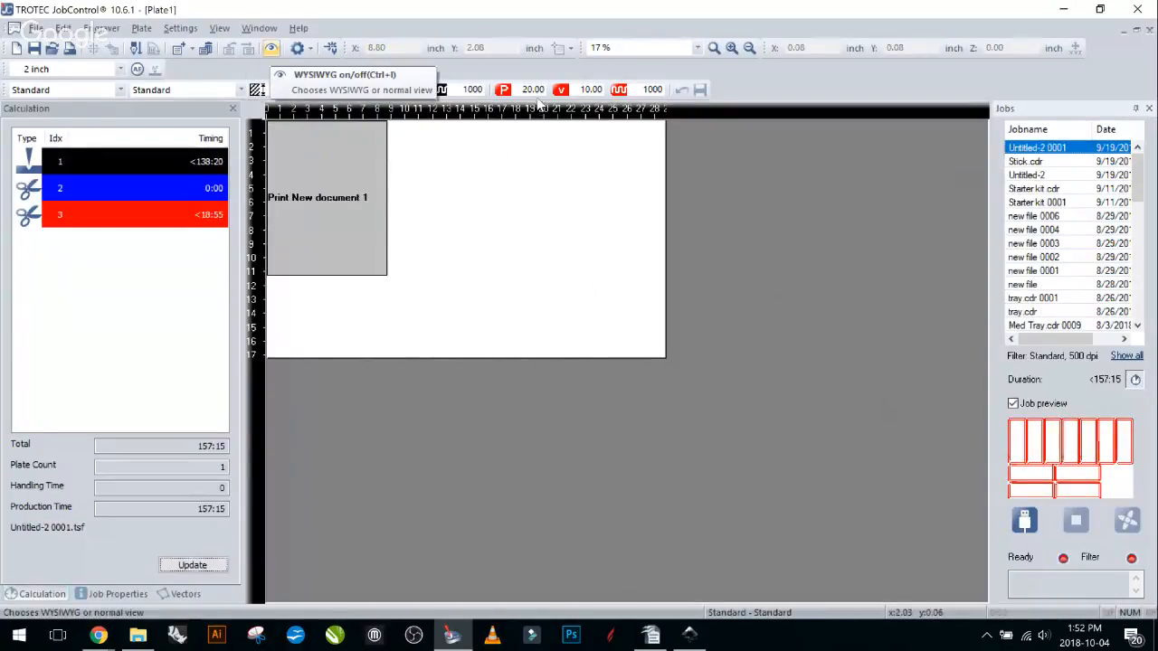
key("ctrl+i")
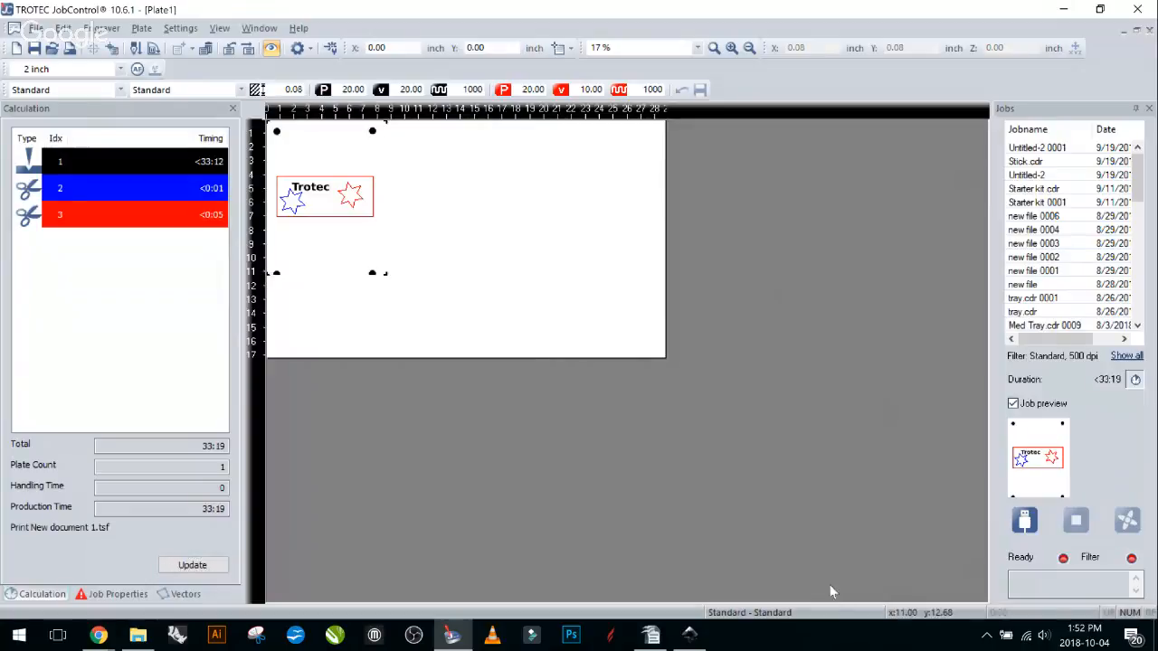
Deselect the badge job, change colour 3's process in the material template, and zoom out to 17%.
scroll(630, 402, "up", 2)
left_click(653, 307)
right_click(653, 307)
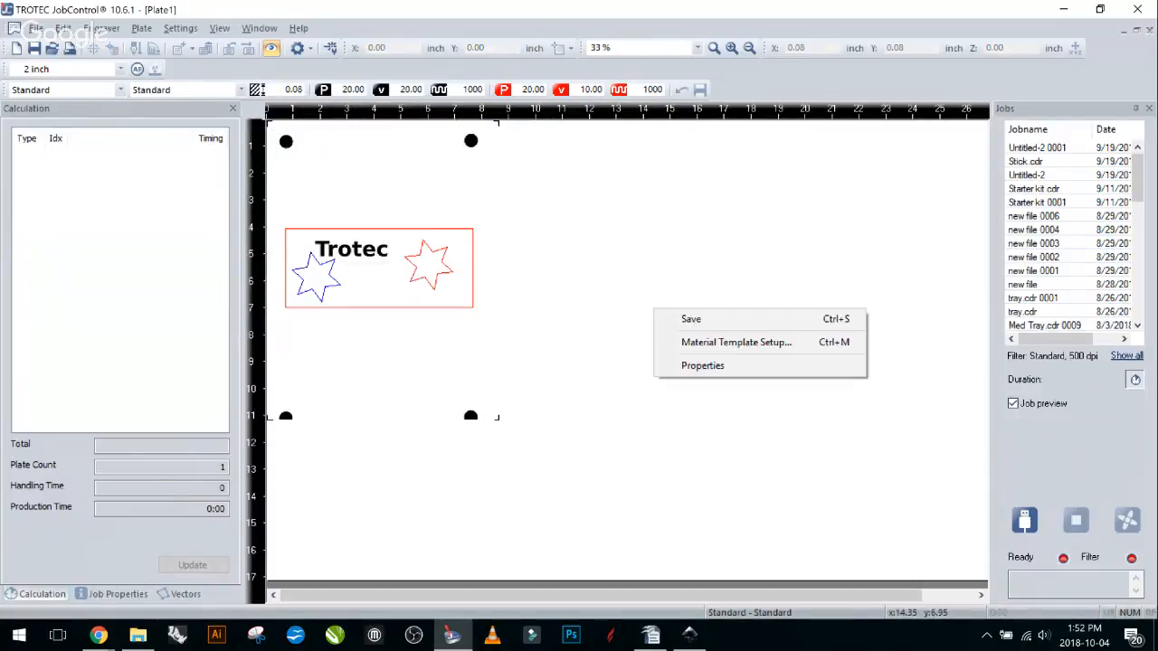
left_click(629, 253)
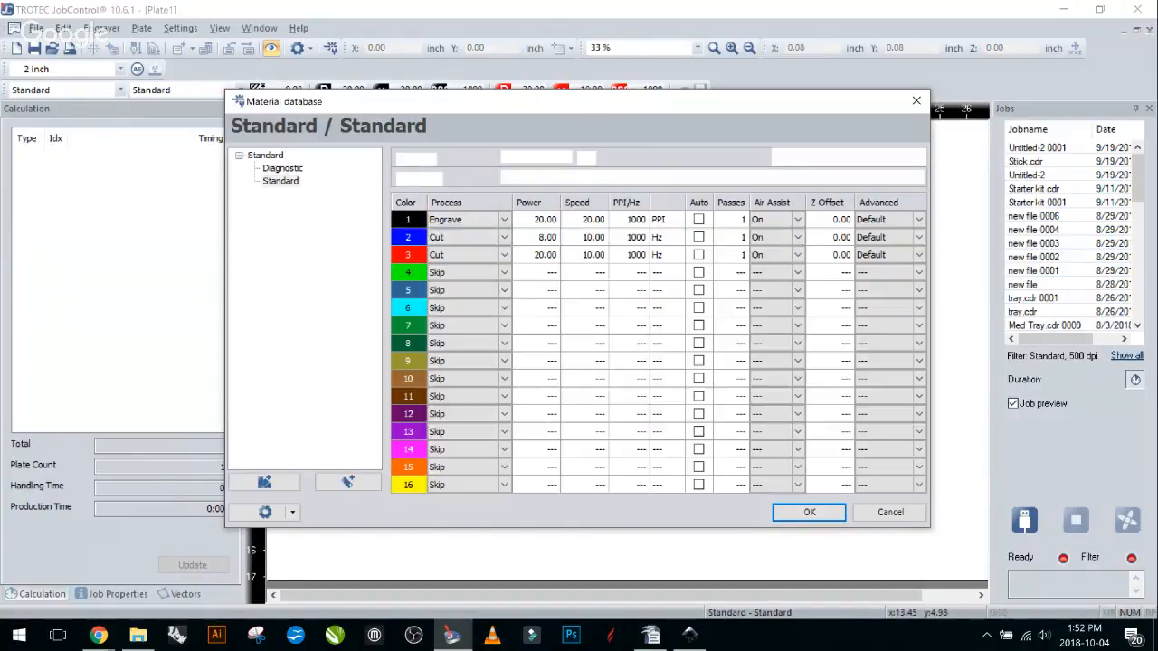
key("Down")
key("Down")
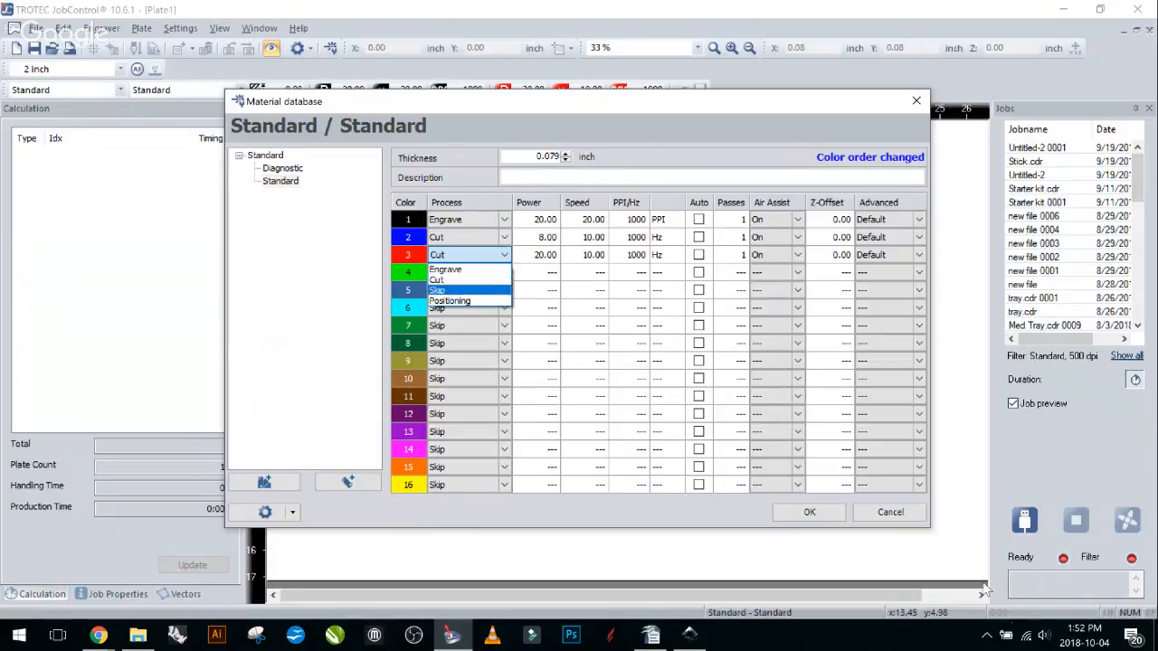
key("Return")
key("Return")
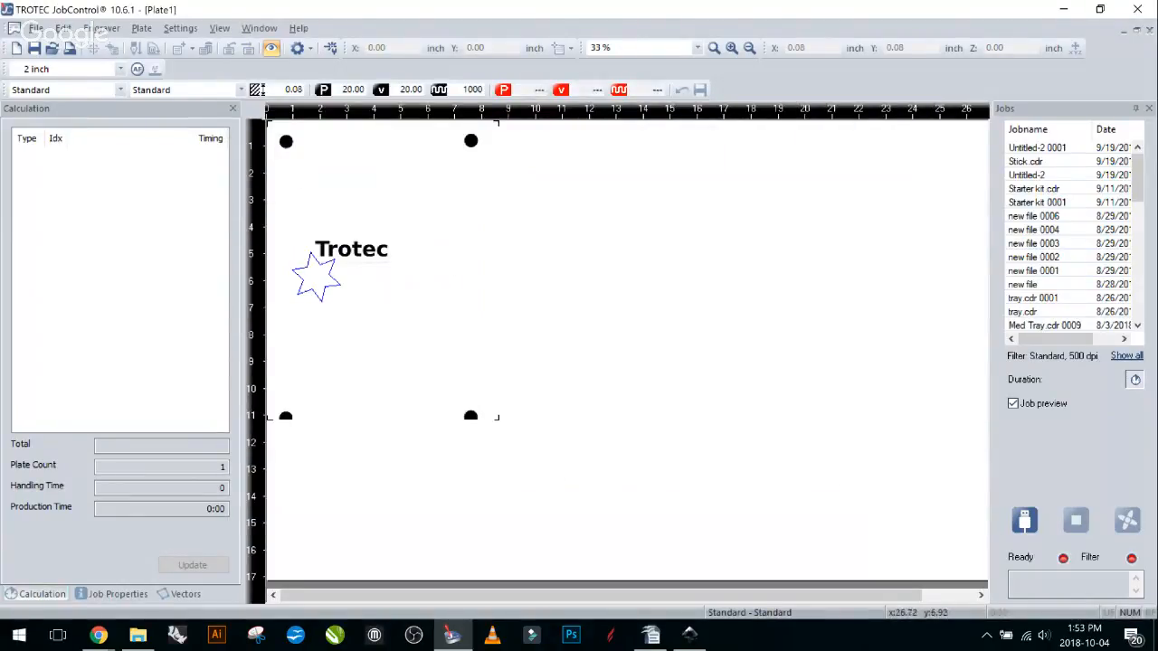
scroll(854, 333, "down", 1)
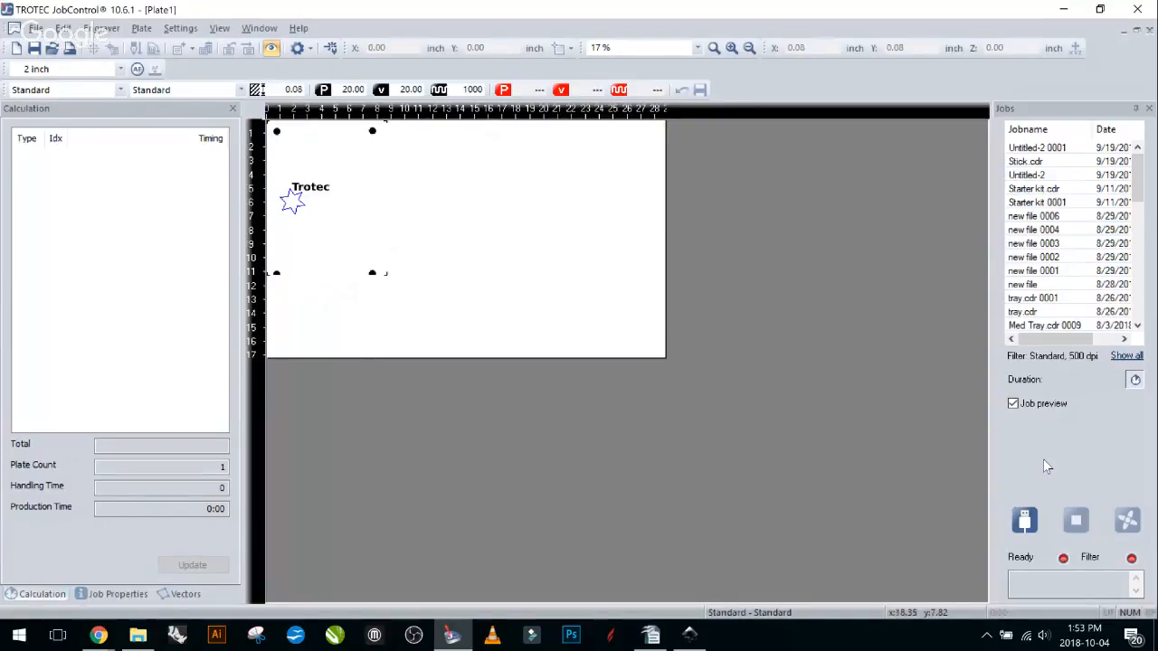
Open the Standard material database and move its window aside to uncover the badge on the plate.
left_click(1052, 362)
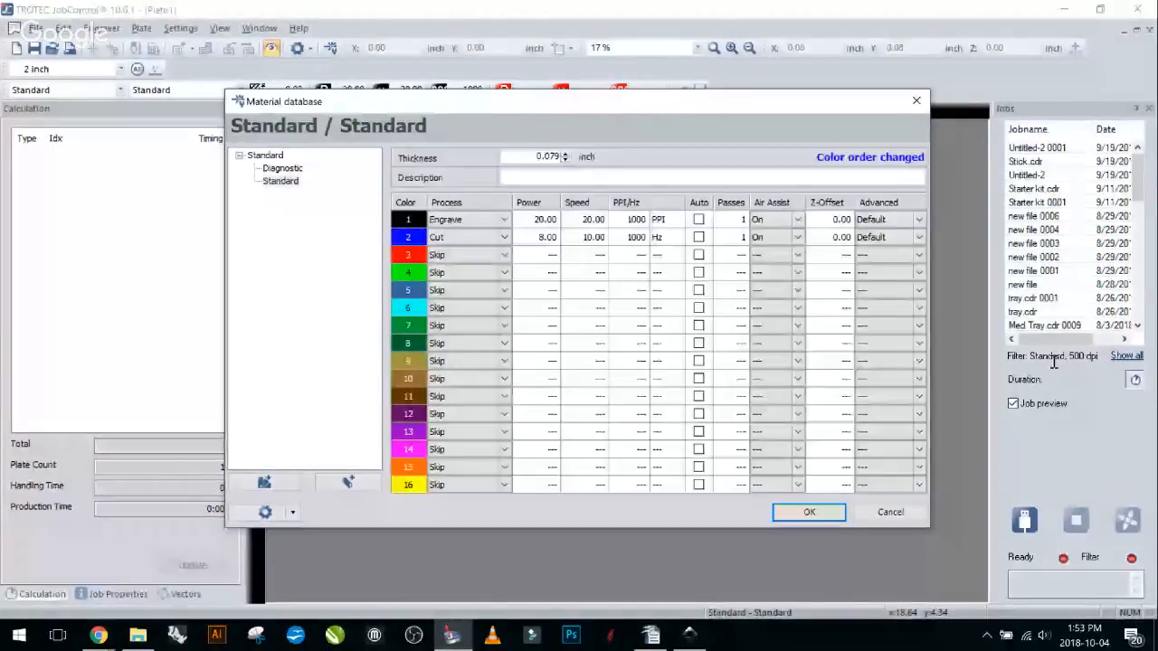
left_click_drag(403, 111, 327, 59)
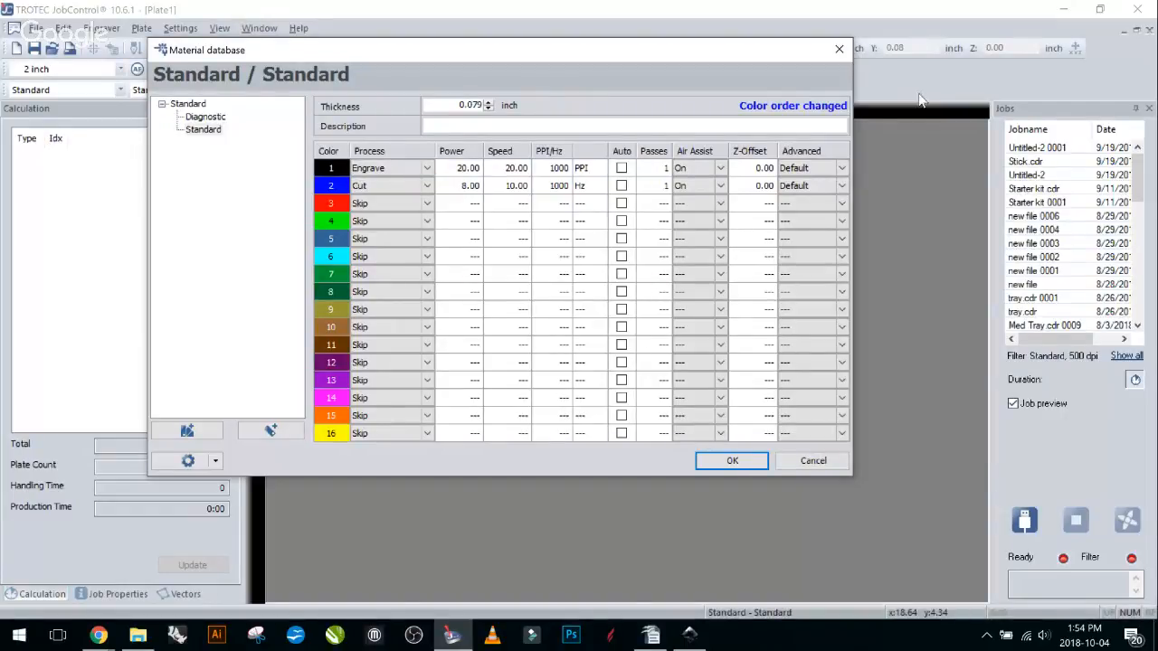
left_click_drag(534, 49, 1022, 88)
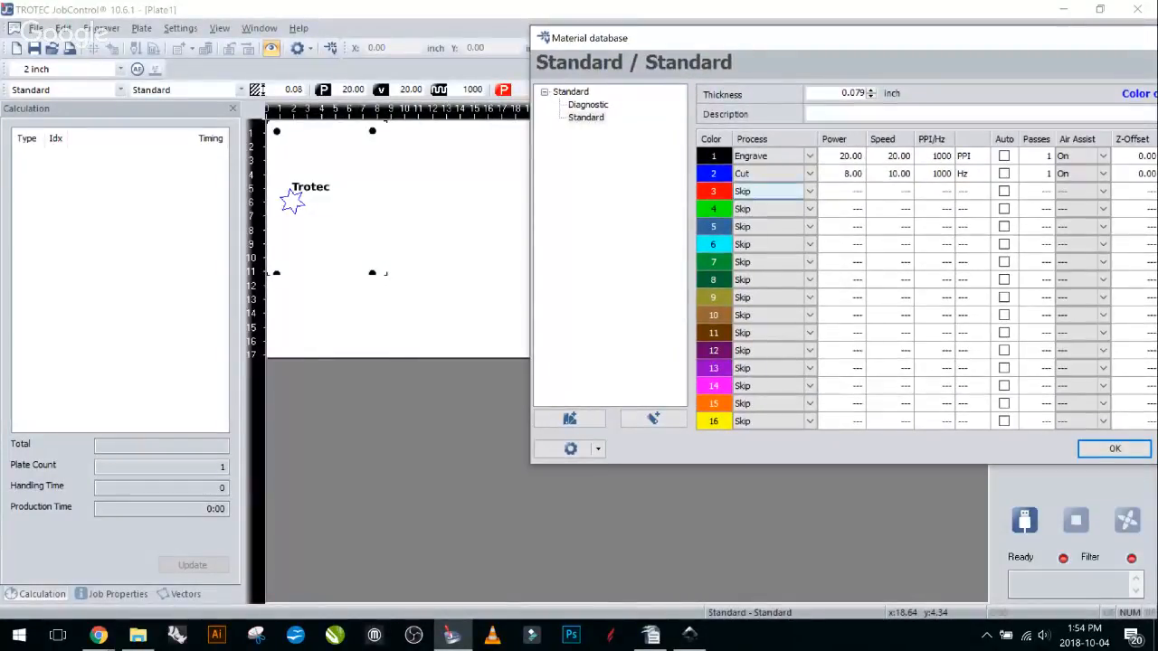
Set the red colour (row 3) process to Cut at 20 power.
left_click(781, 191)
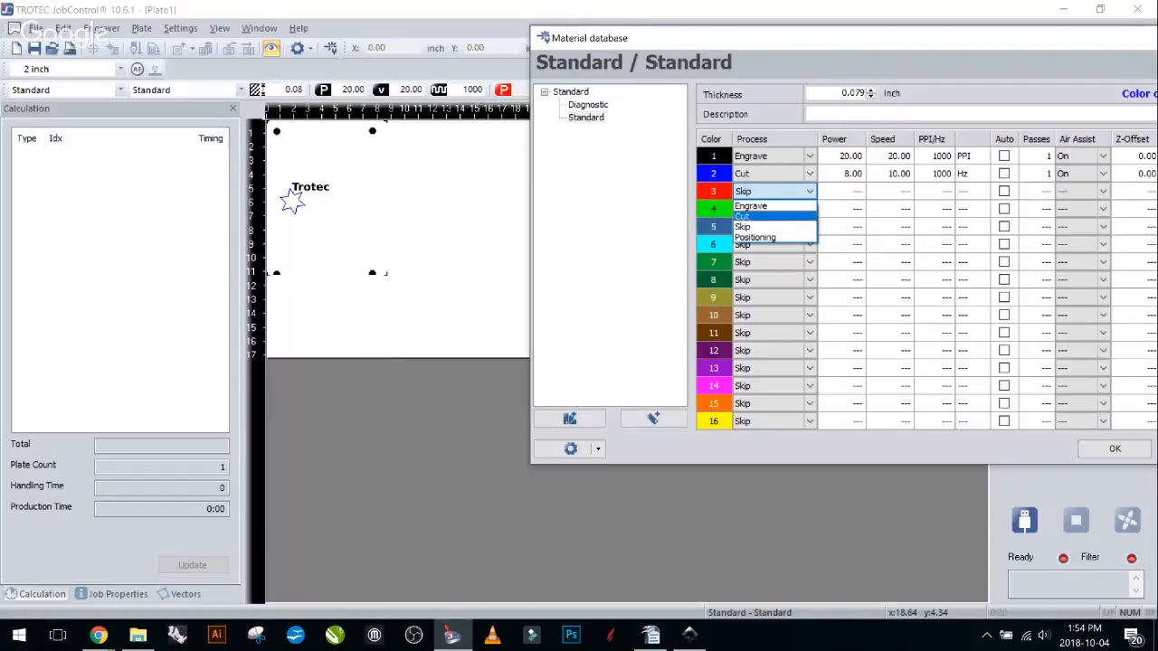
left_click(763, 216)
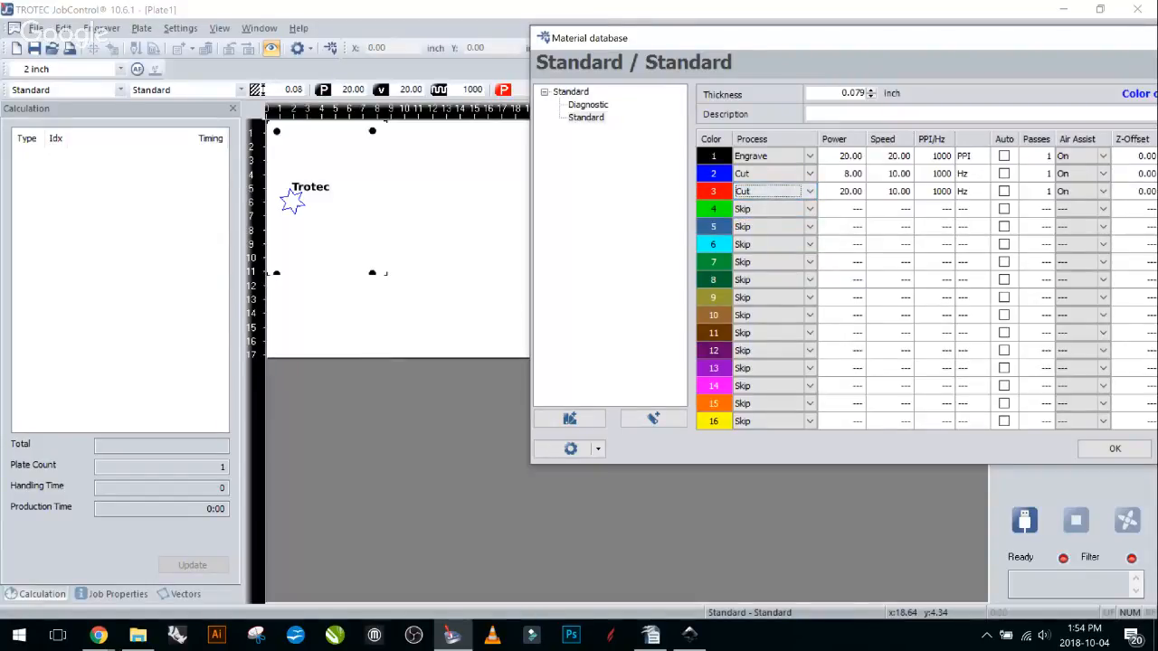
left_click_drag(782, 43, 725, 42)
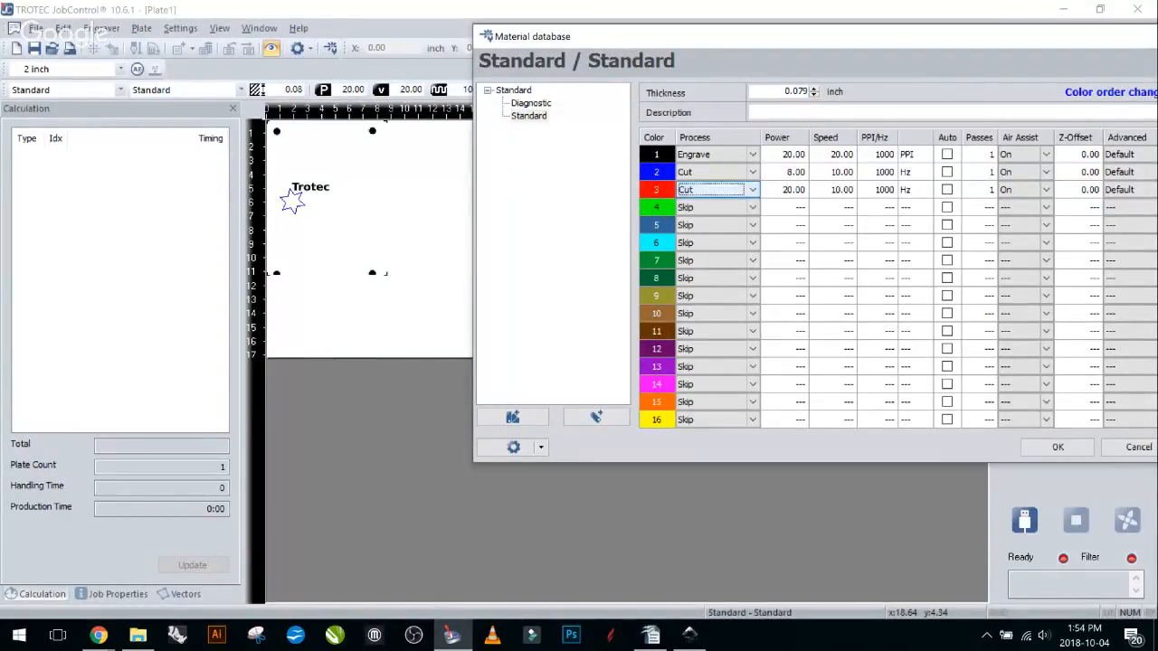
left_click(752, 190)
left_click(706, 214)
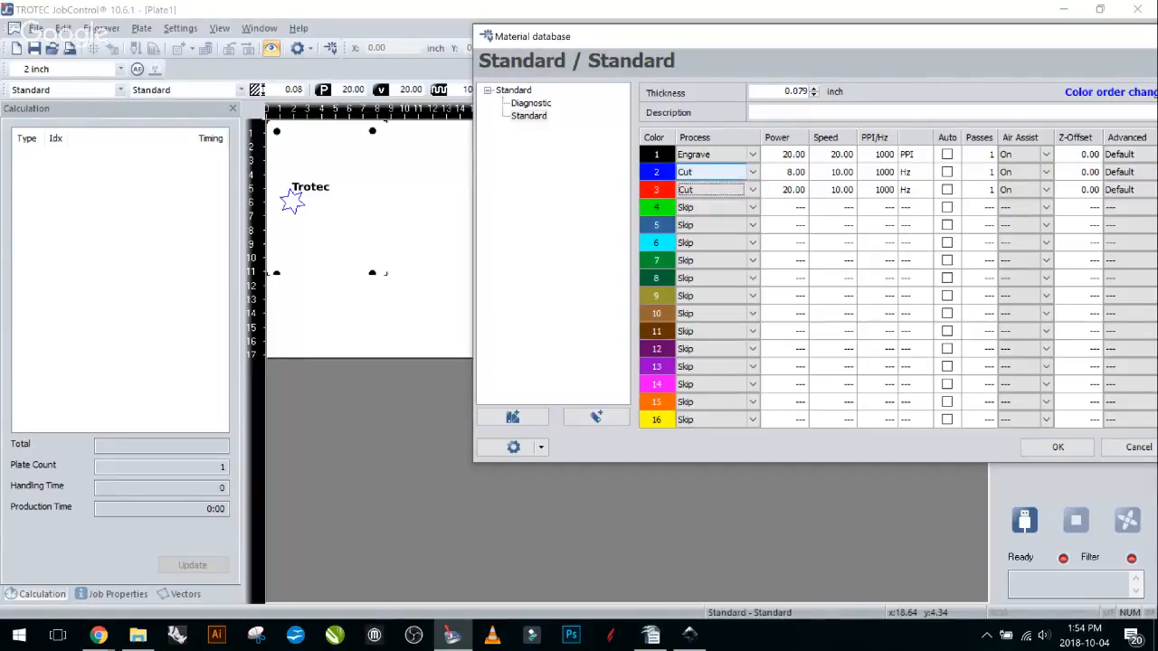
left_click_drag(851, 37, 667, 38)
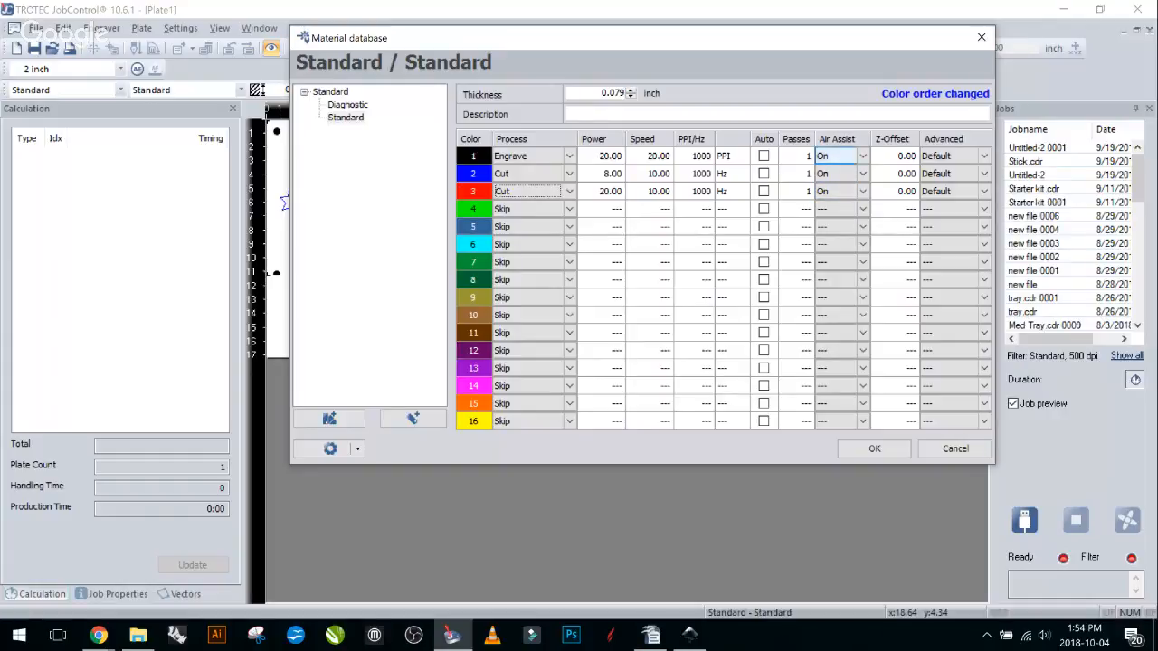
Turn air assist off for the black engraving (colour 1) and apply the material settings.
left_click(842, 155)
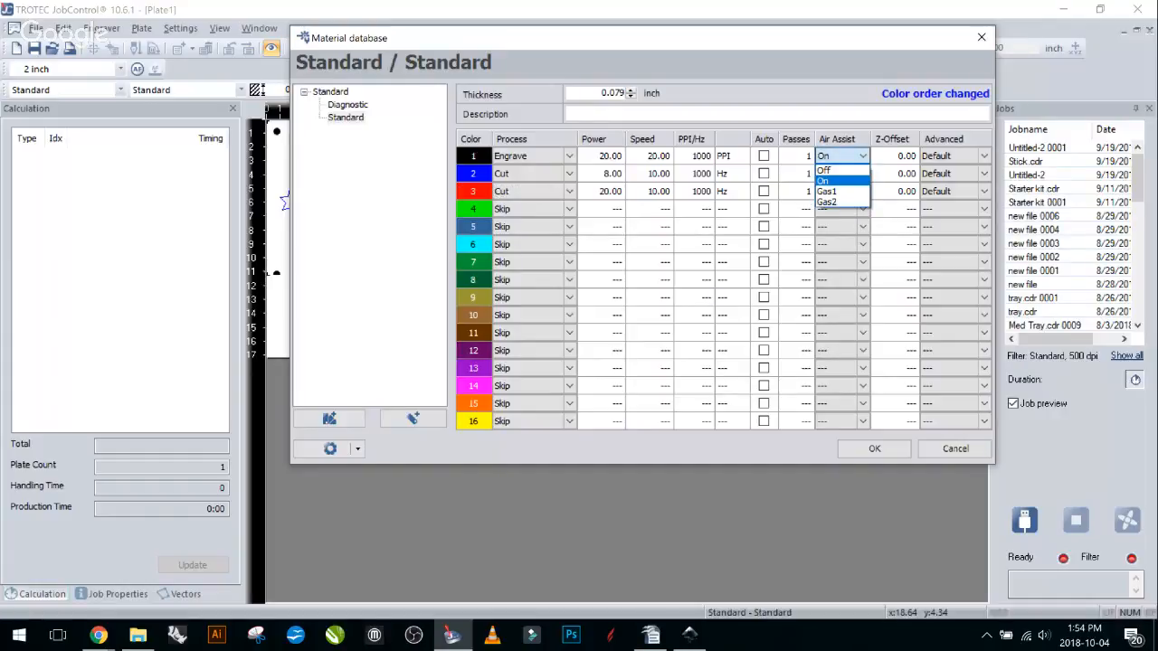
left_click(834, 170)
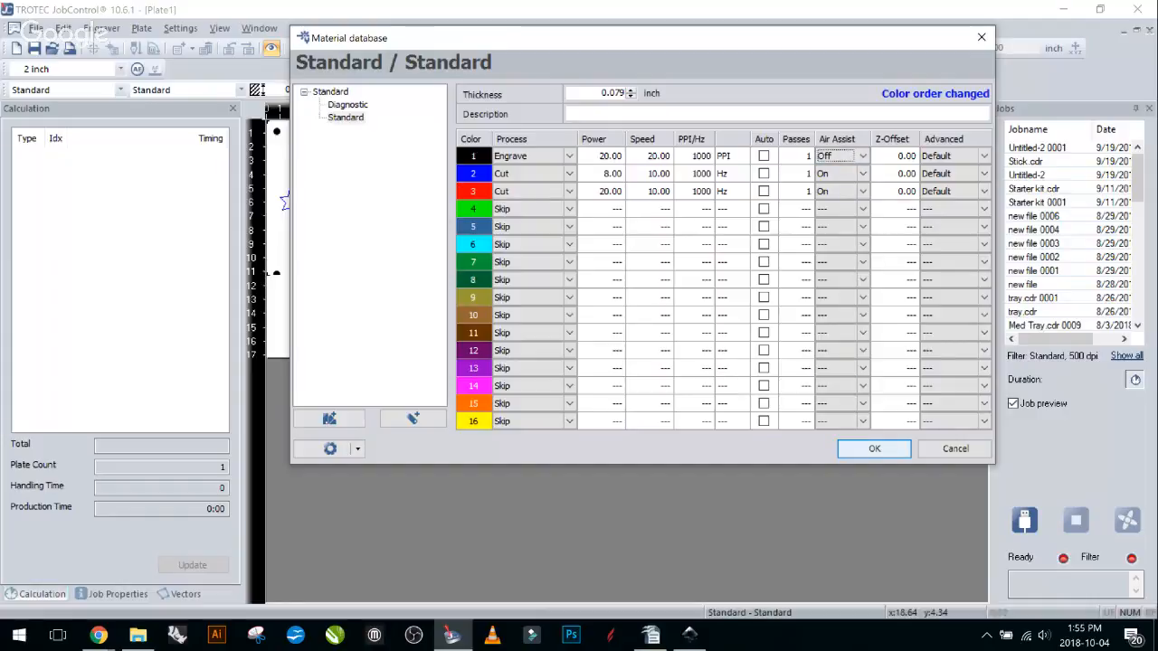
left_click(874, 449)
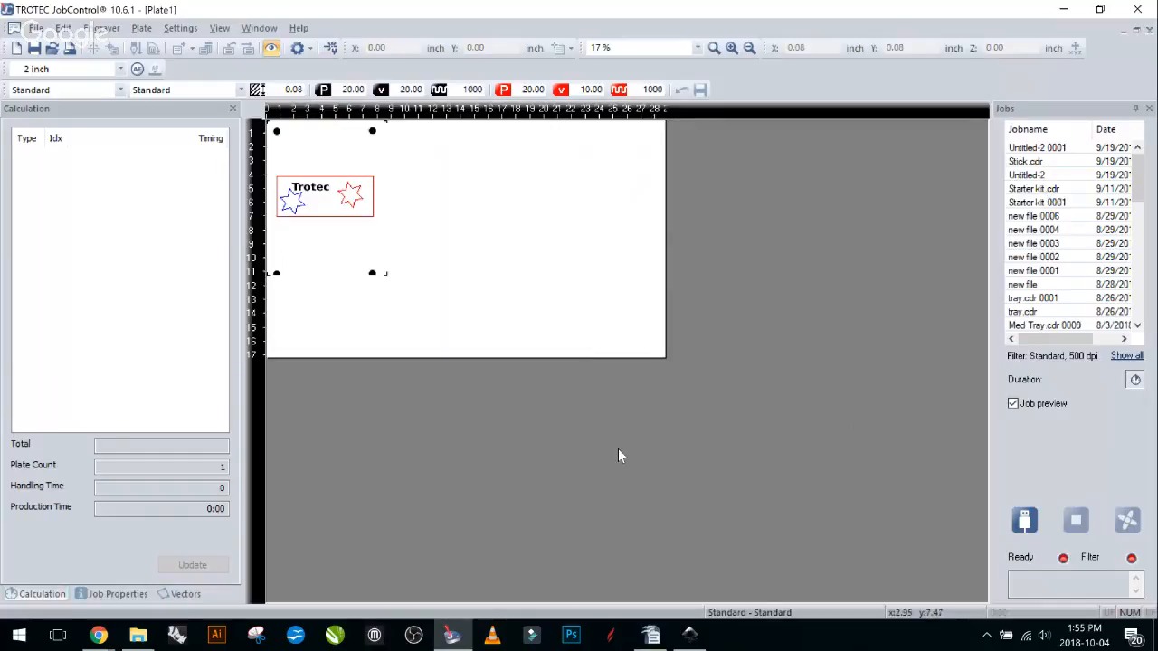
Zoom to 33%, select the badge job, and recalculate: engrave 2:39, cuts 0:01 and 0:03, total 2:43.
scroll(769, 374, "up", 1)
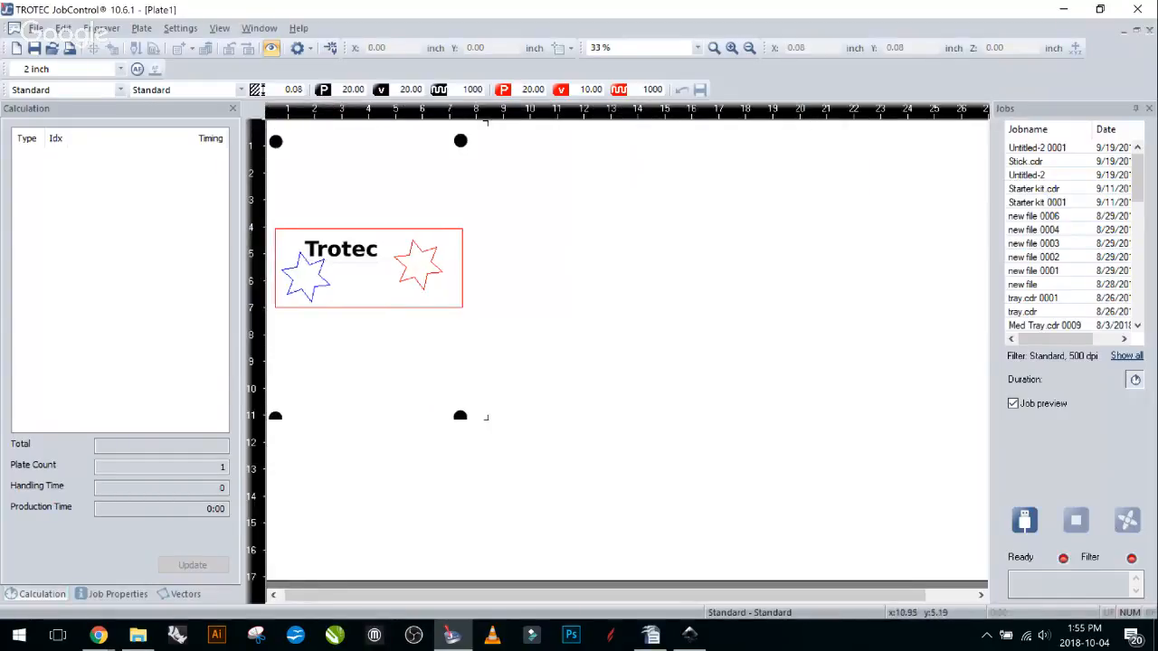
middle_click(628, 255)
middle_click(988, 502)
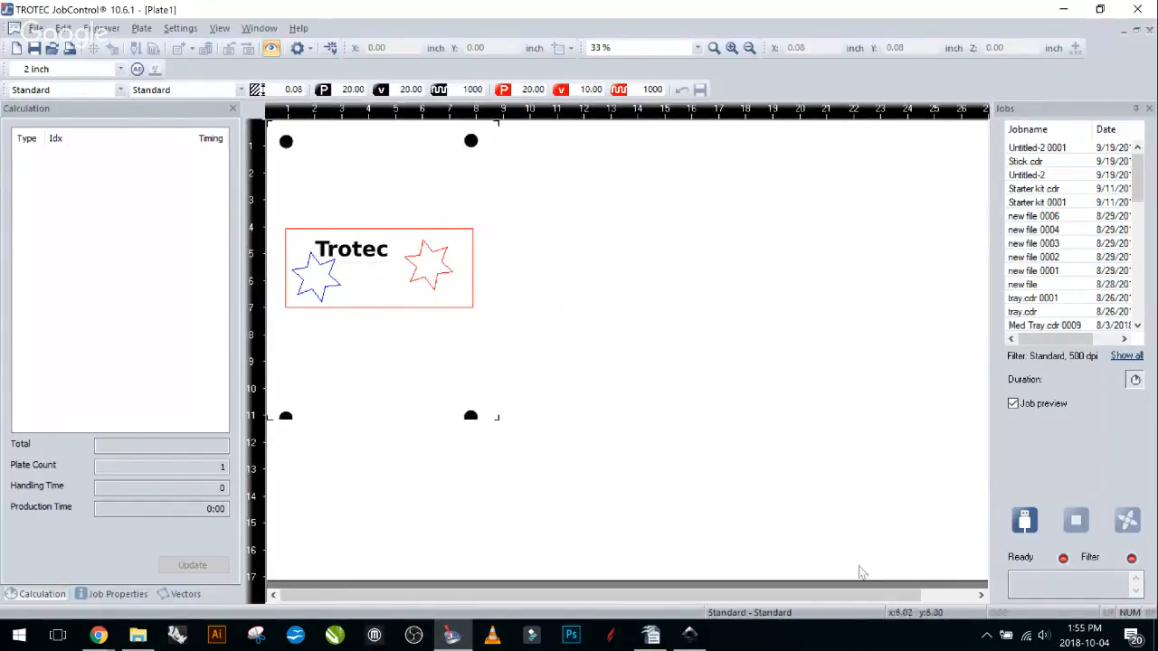
left_click(450, 339)
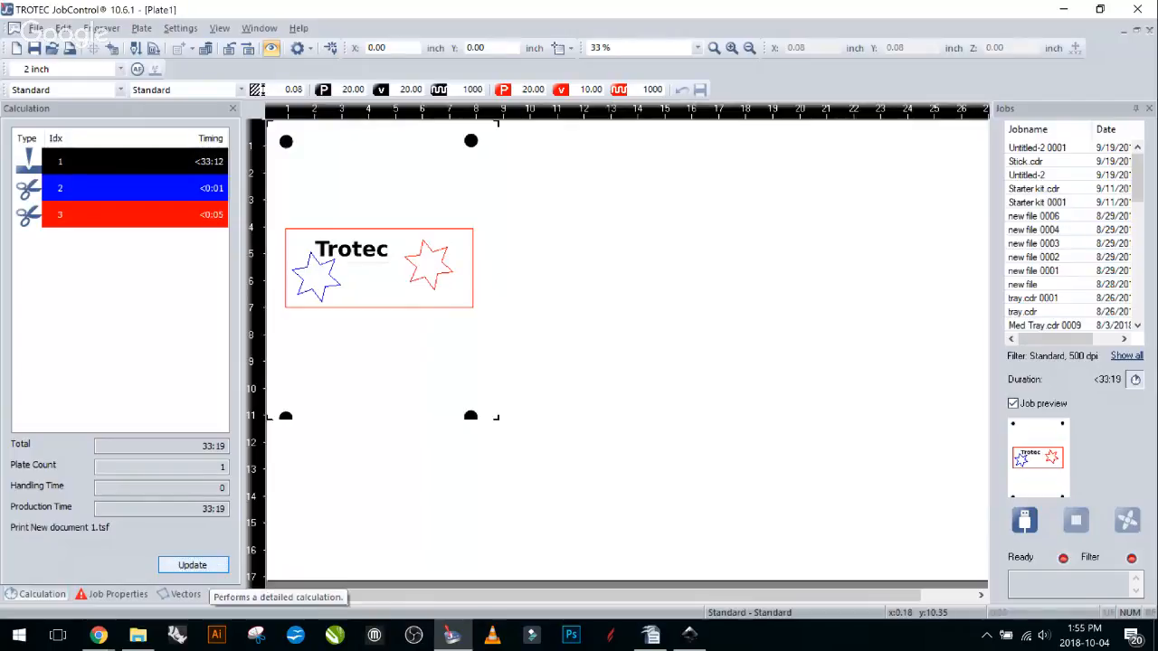
left_click(193, 566)
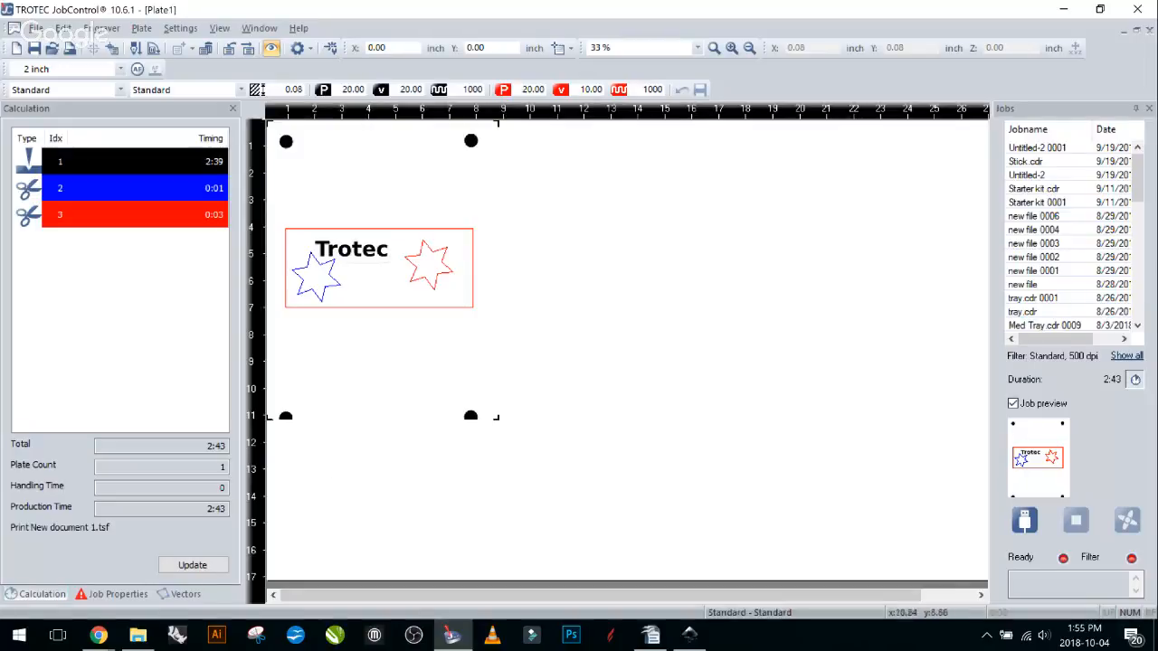
Reopen the material database and move the red colour row ahead of blue.
left_click(726, 278)
double_click(725, 278)
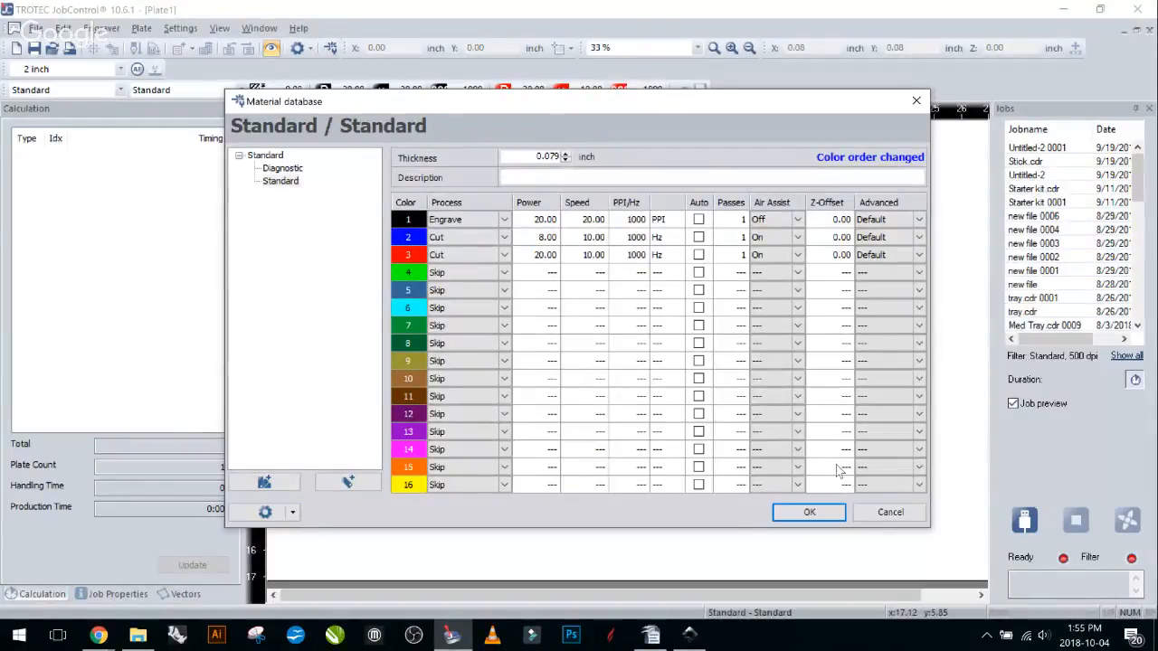
mouse_move(413, 237)
left_mouse_down()
mouse_move(414, 255)
mouse_move(413, 237)
left_mouse_up()
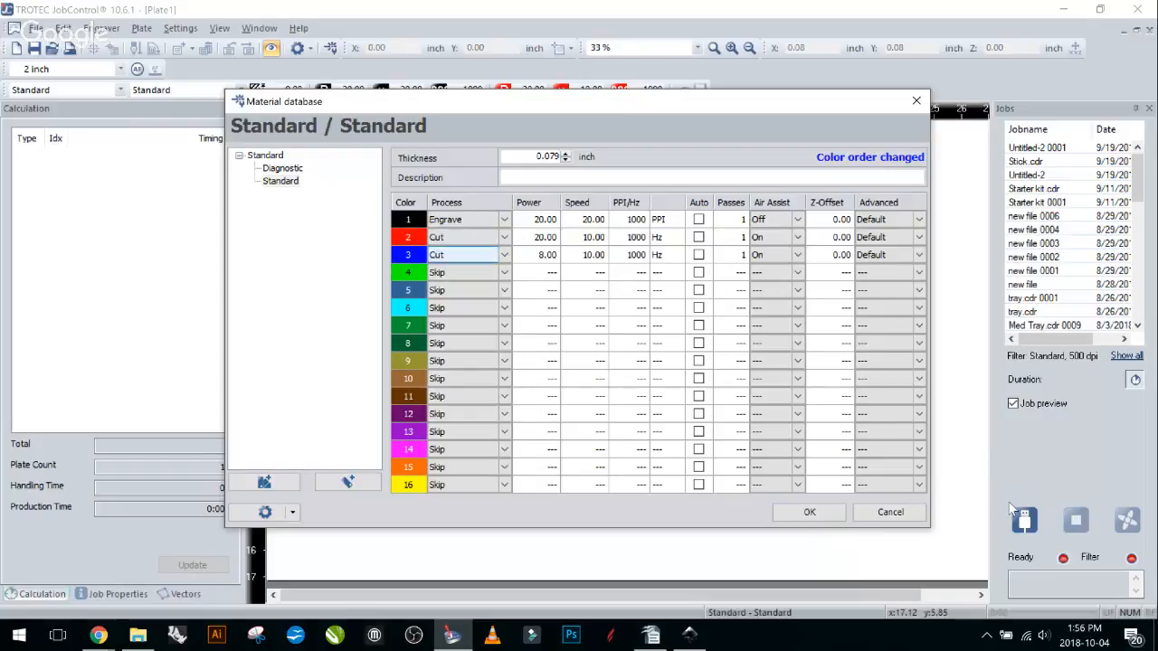
Toggle the blue colour's process to Skip and back to Cut, then apply the settings.
left_click(503, 255)
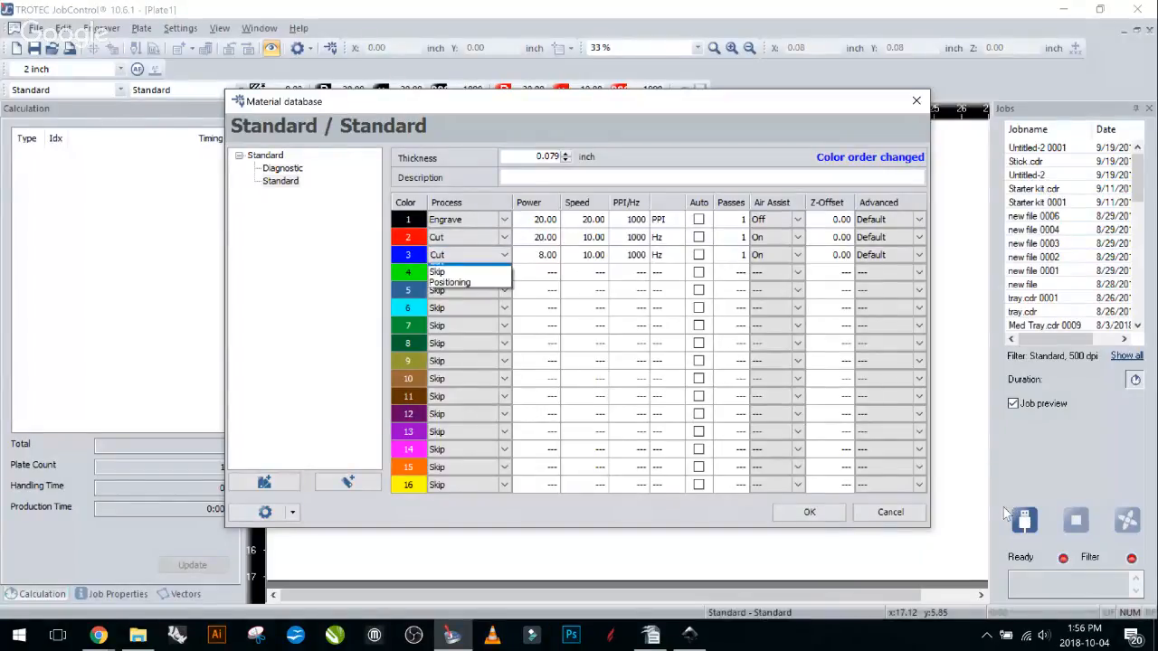
left_click(484, 271)
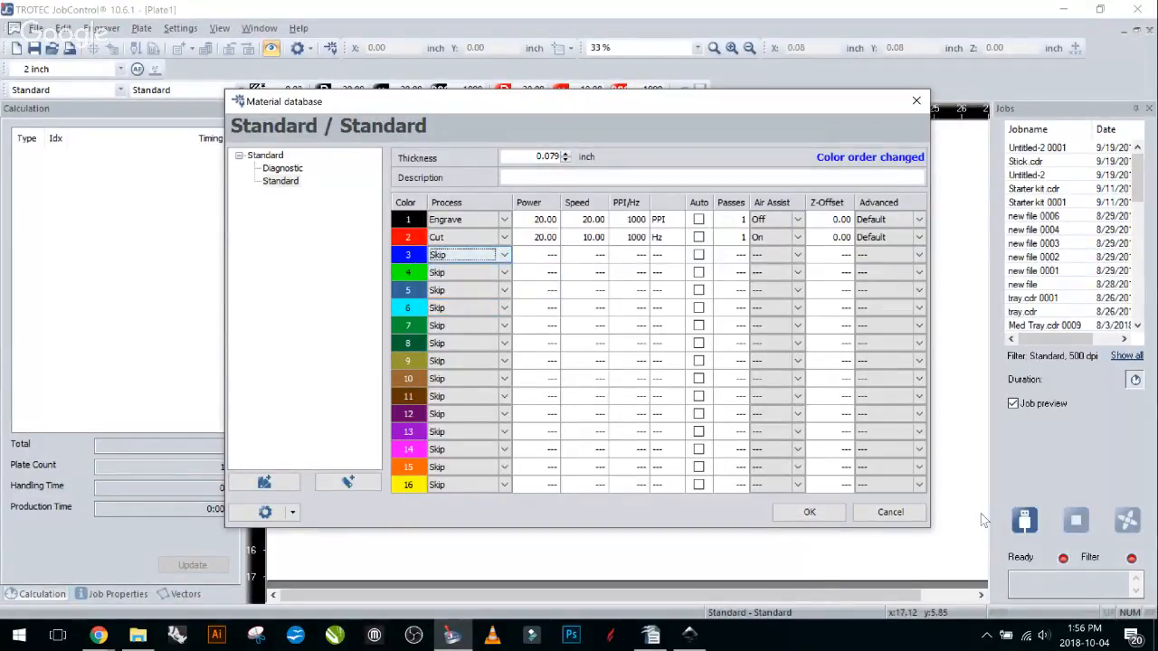
left_click(503, 255)
left_click(480, 280)
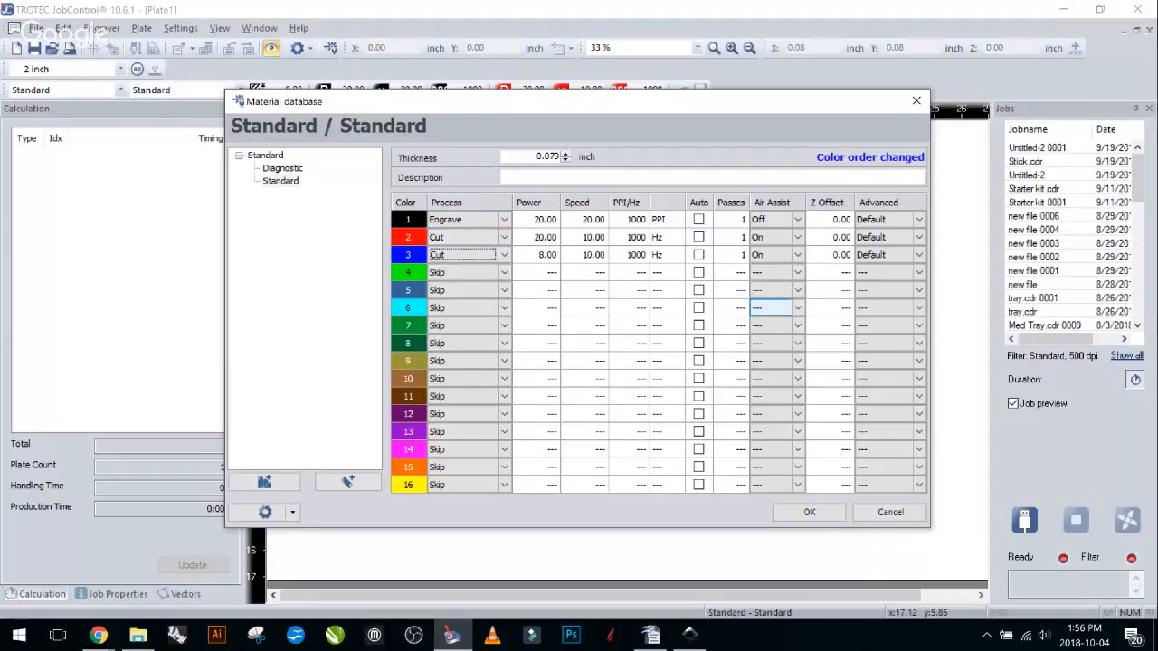
left_click(808, 513)
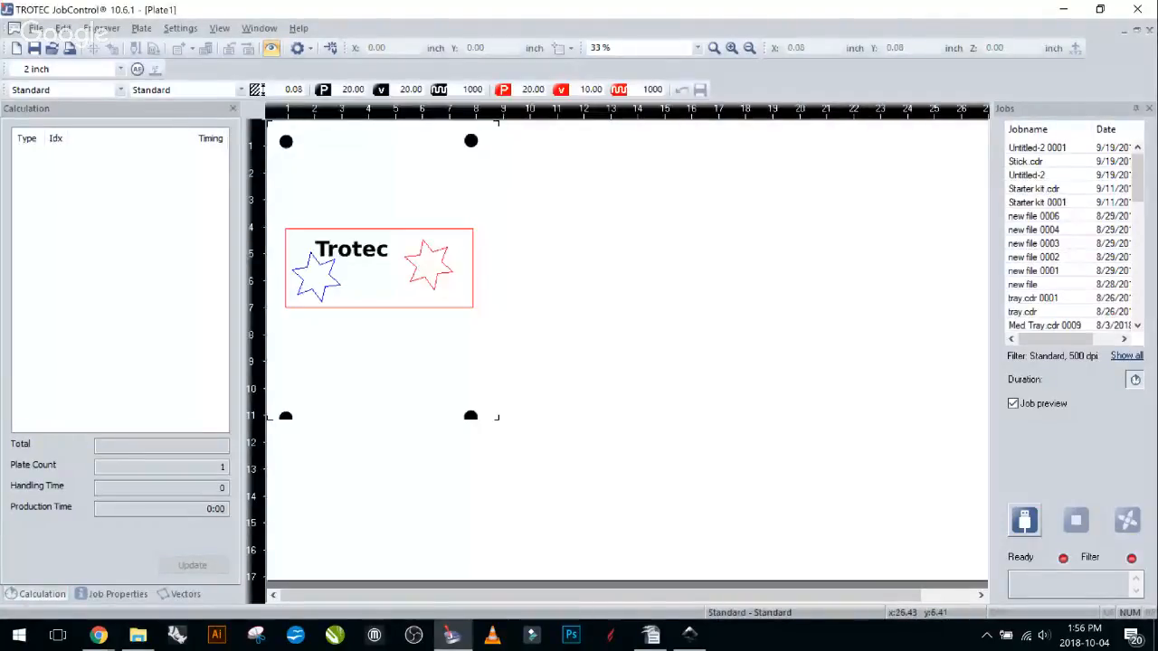
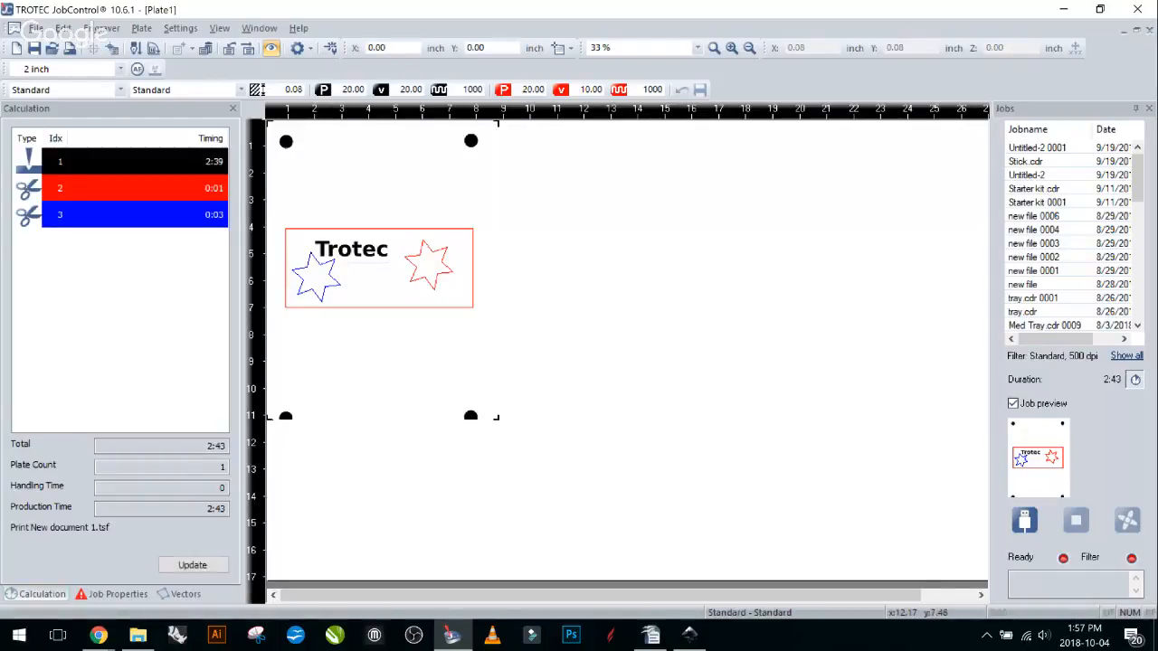
Move the badge job on the plate to X 10.77 in, Y 1.58 in, then return to Inkscape.
left_click(509, 353)
left_click(470, 351)
mouse_move(400, 277)
left_mouse_down()
mouse_move(488, 308)
mouse_move(583, 315)
left_mouse_up()
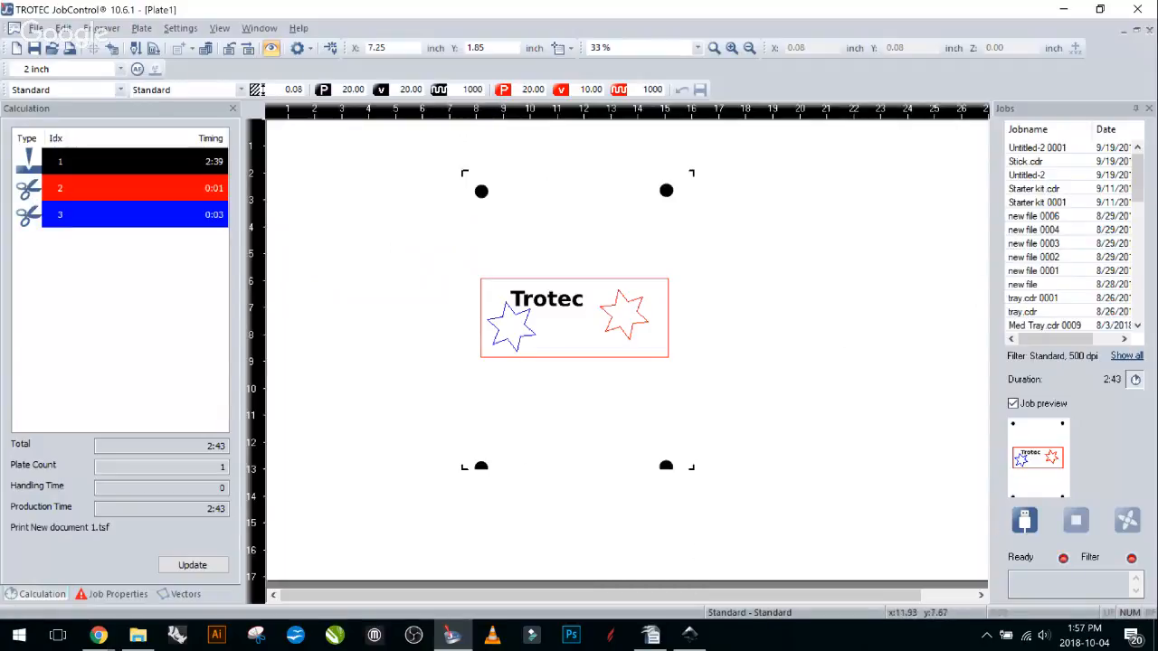
left_click_drag(581, 326, 573, 328)
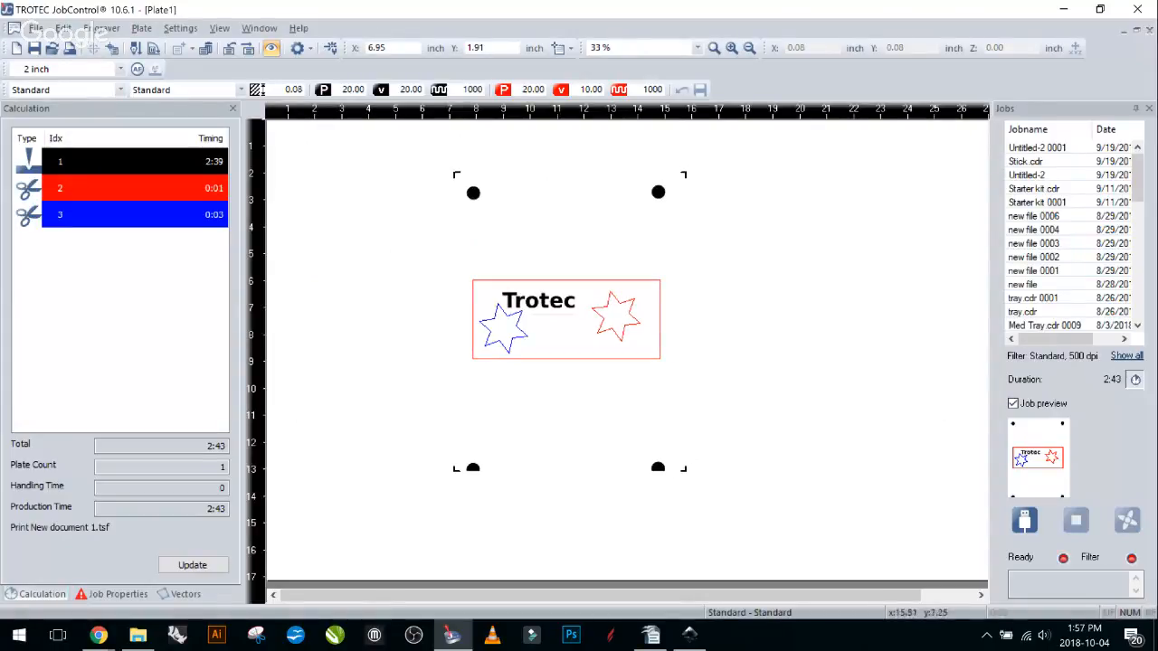
left_click_drag(589, 335, 396, 284)
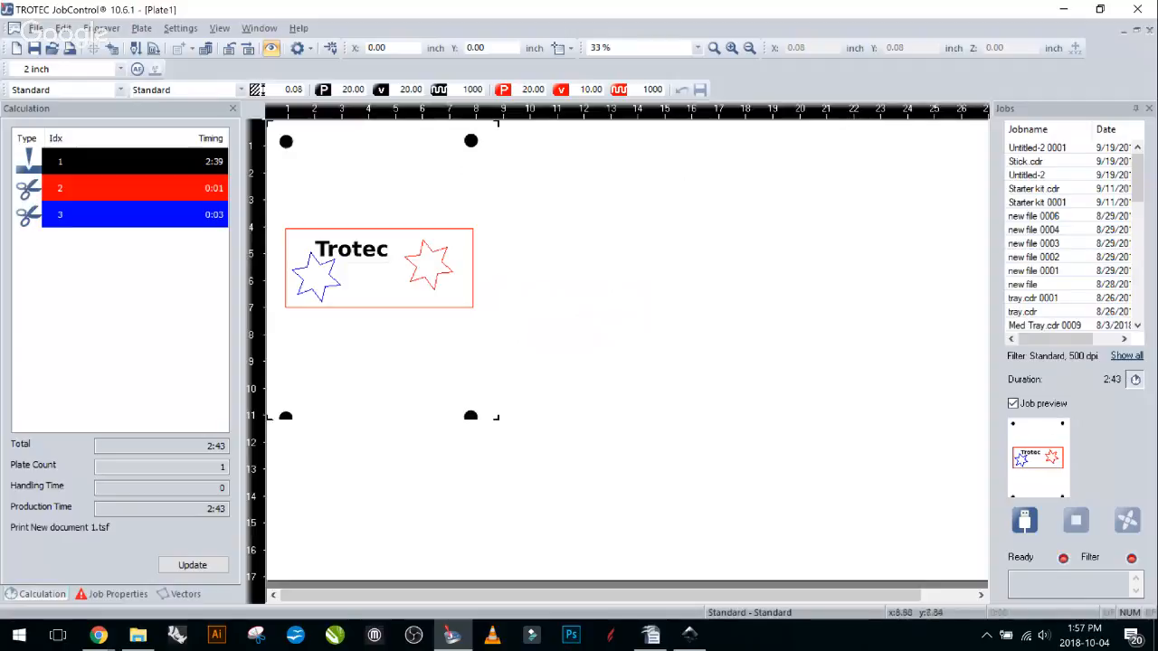
left_click_drag(302, 244, 558, 275)
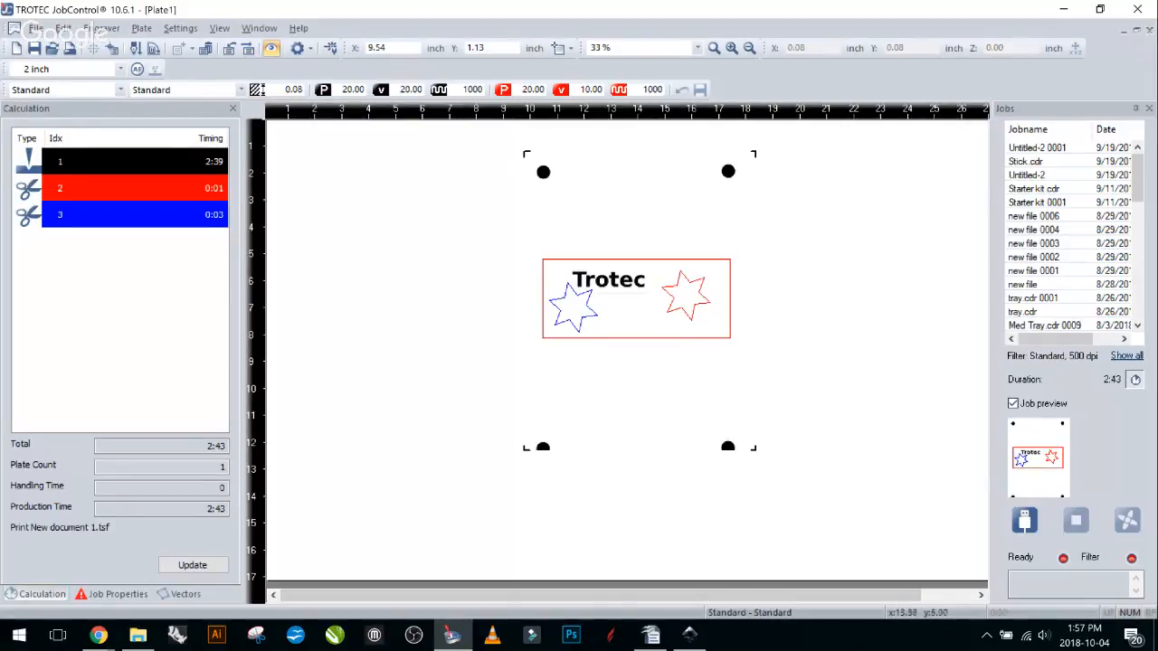
left_click_drag(641, 305, 267, 126)
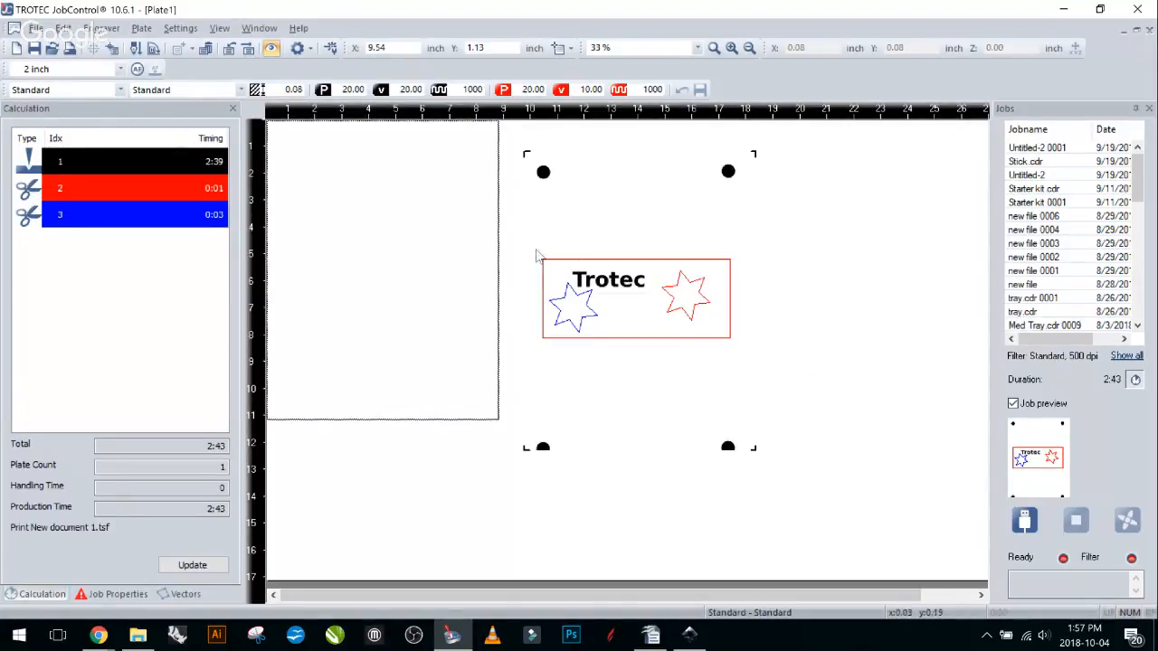
left_click_drag(535, 250, 673, 317)
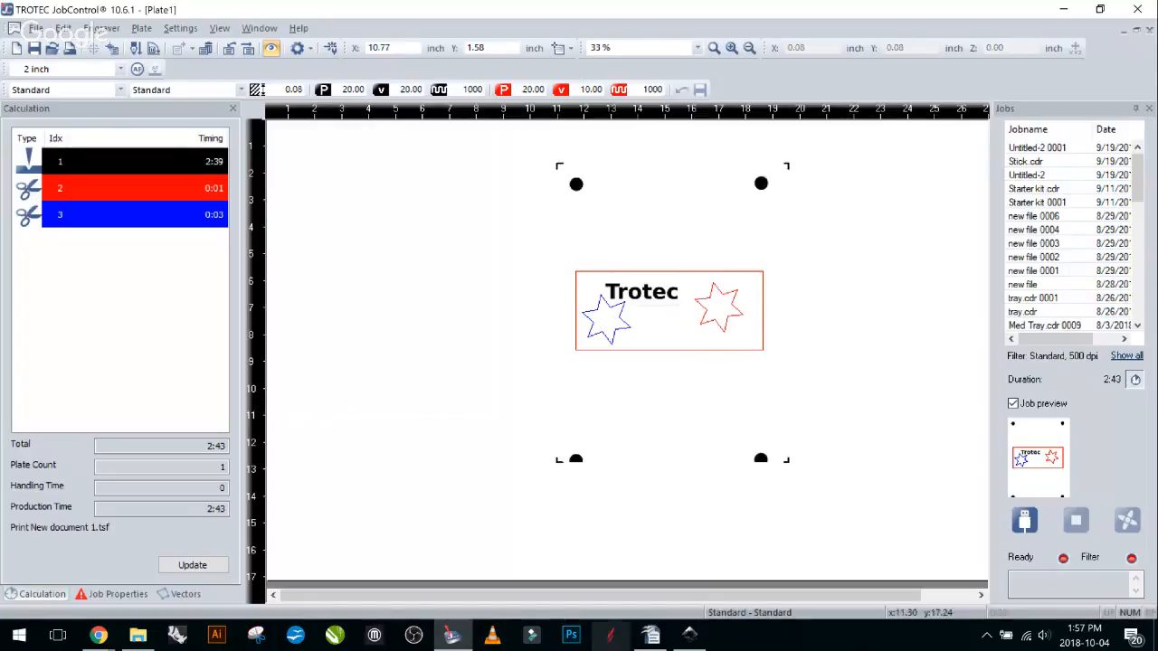
left_click(689, 635)
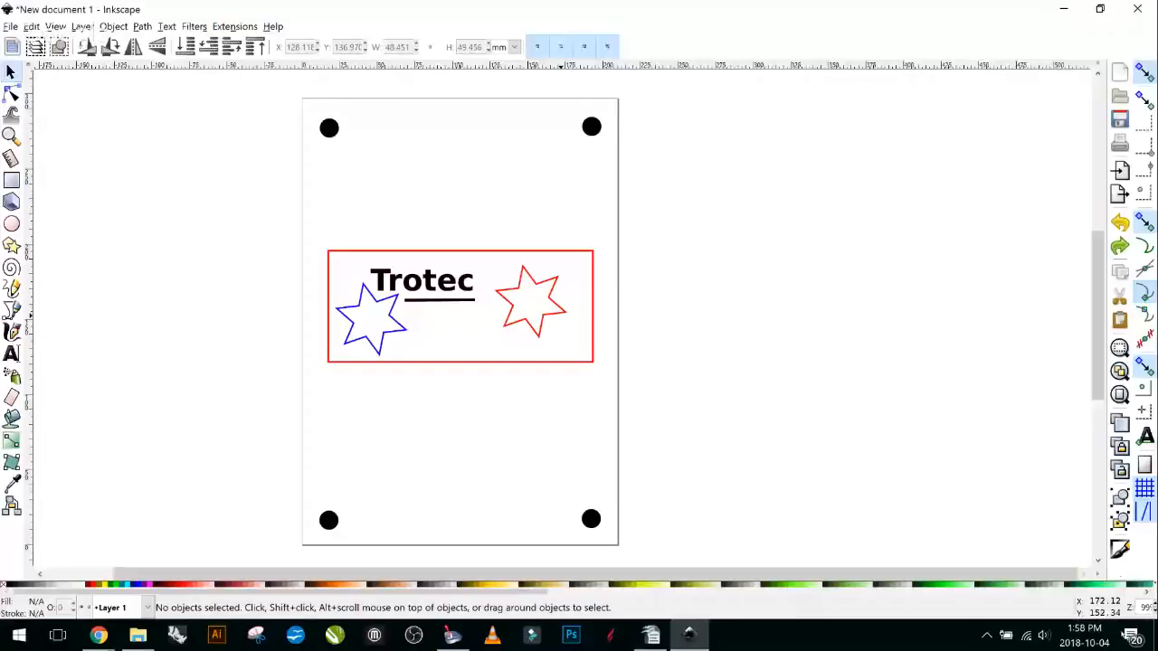
Select the red star and pick the Trotec Engraver v10.6.1 printer in the print dialog.
left_click(538, 284)
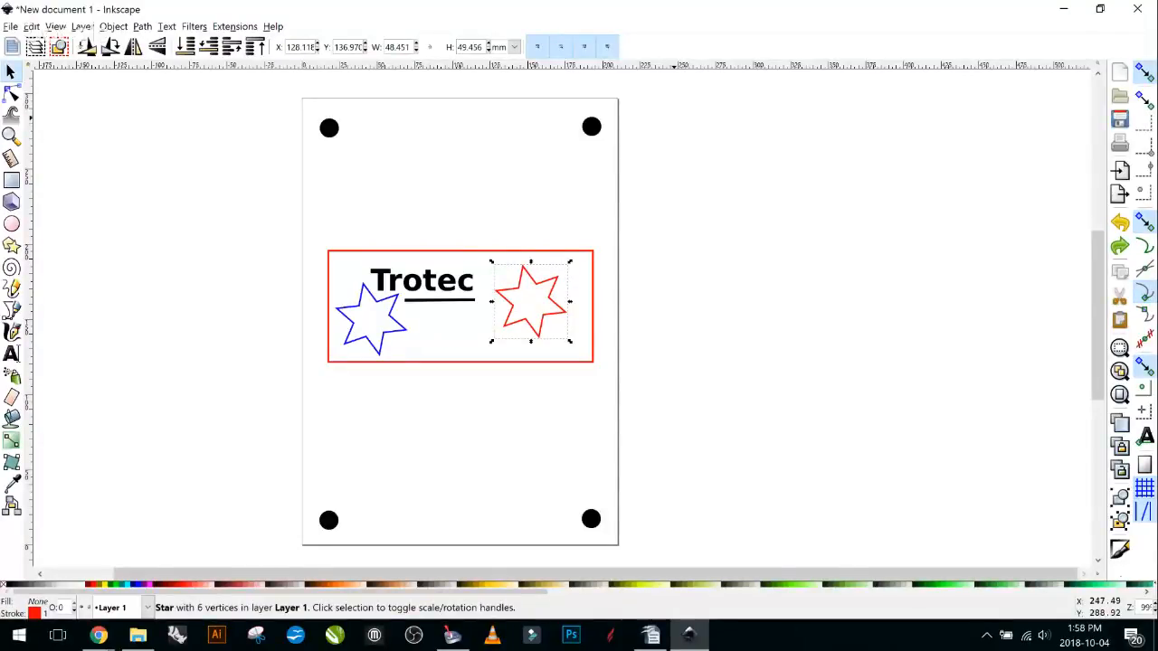
left_click(10, 27)
left_click(24, 208)
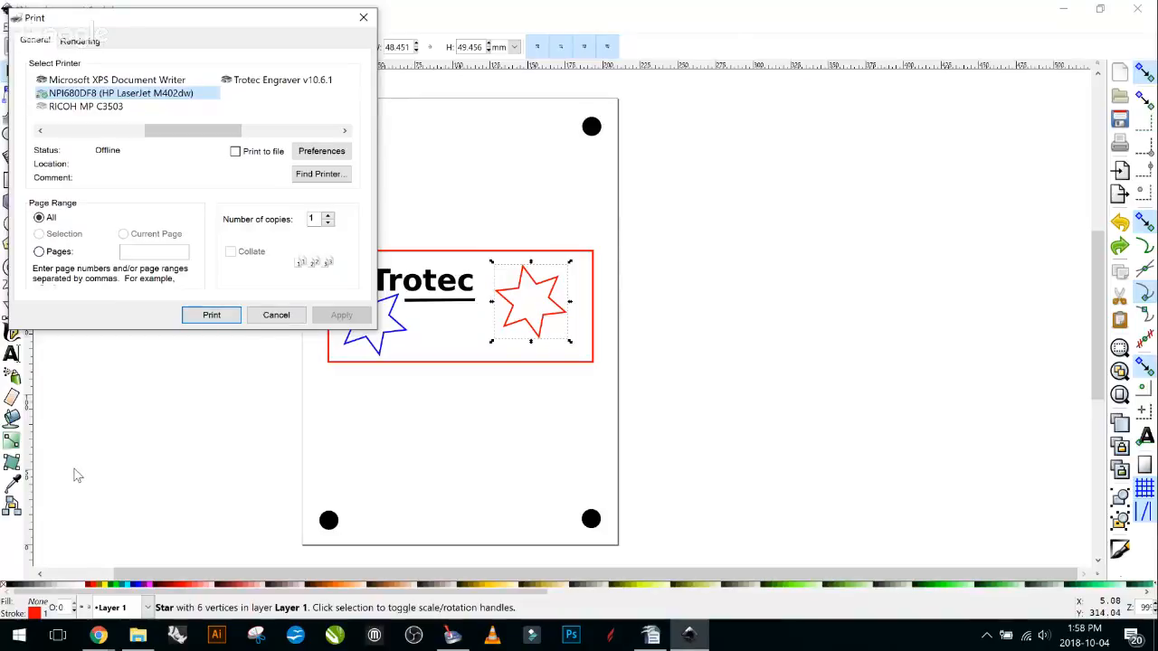
left_click(280, 80)
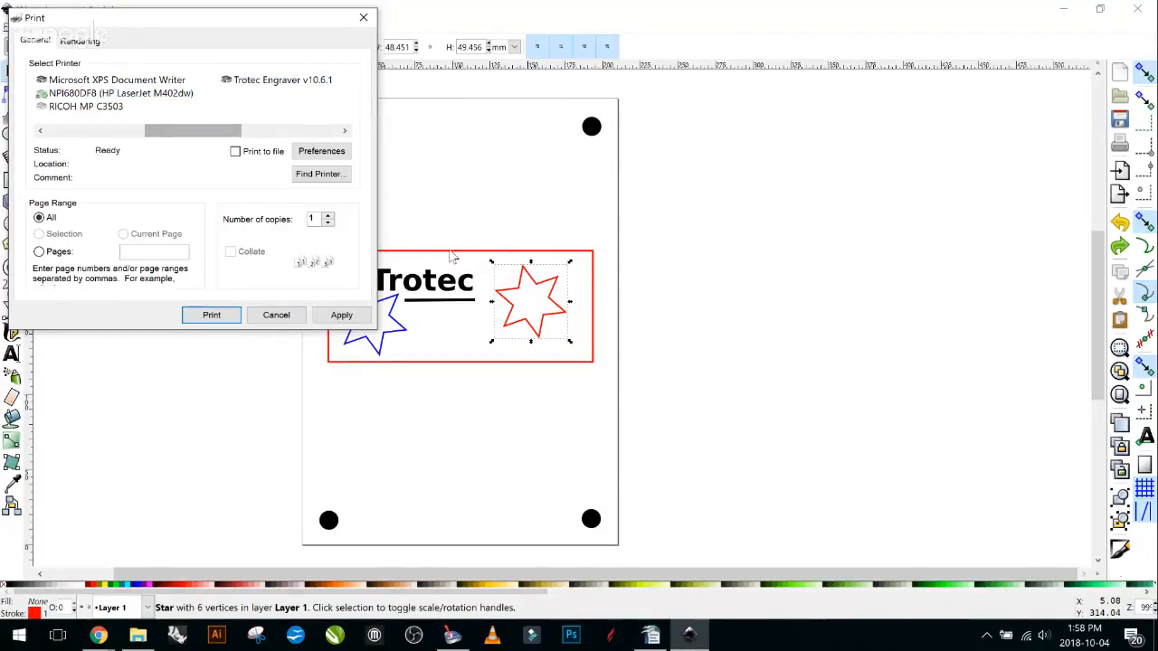
left_click_drag(650, 257, 704, 258)
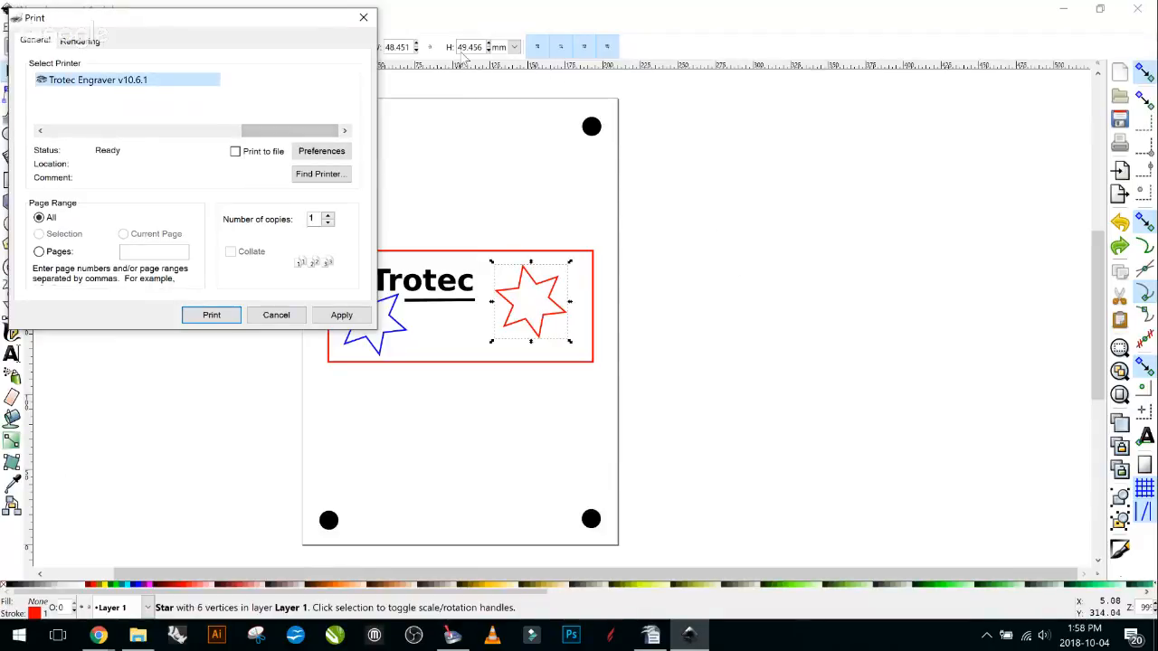
left_click_drag(231, 31, 323, 36)
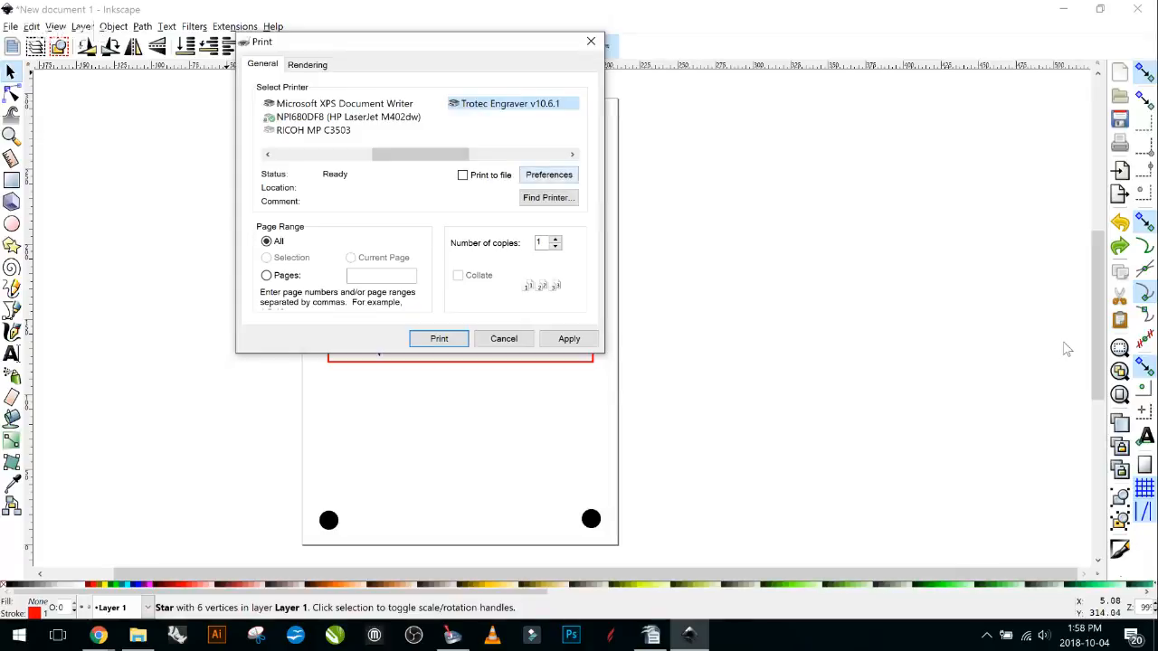
Turn on Minimize to Jobsize in the engraver preferences and print the badge.
left_click(545, 174)
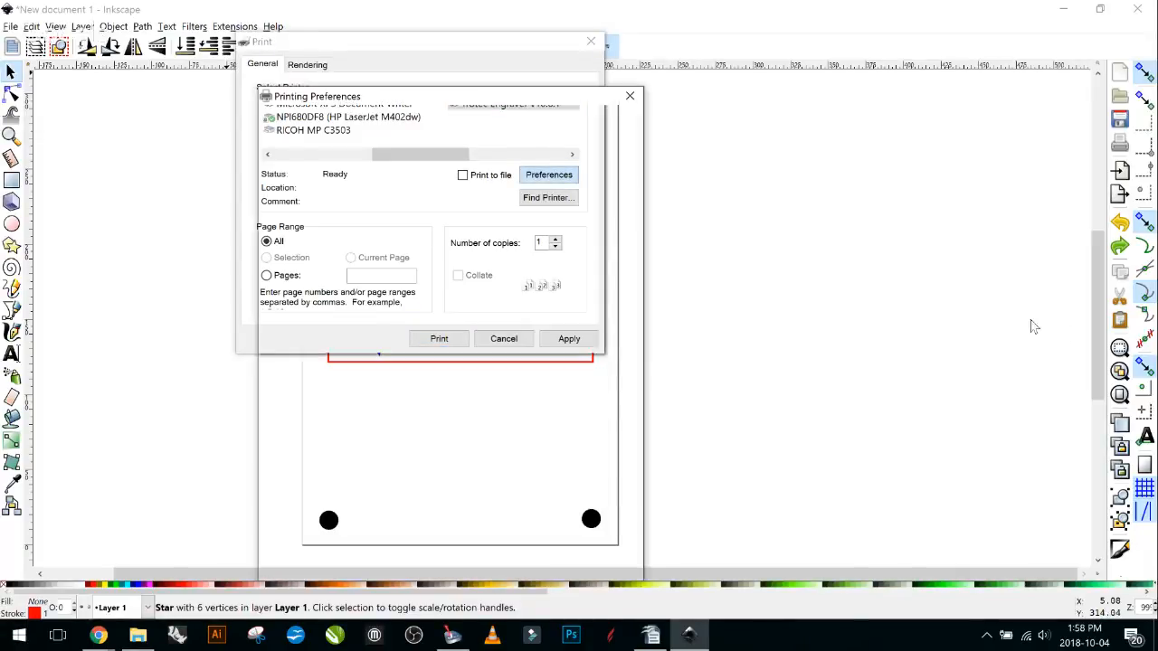
left_click(287, 224)
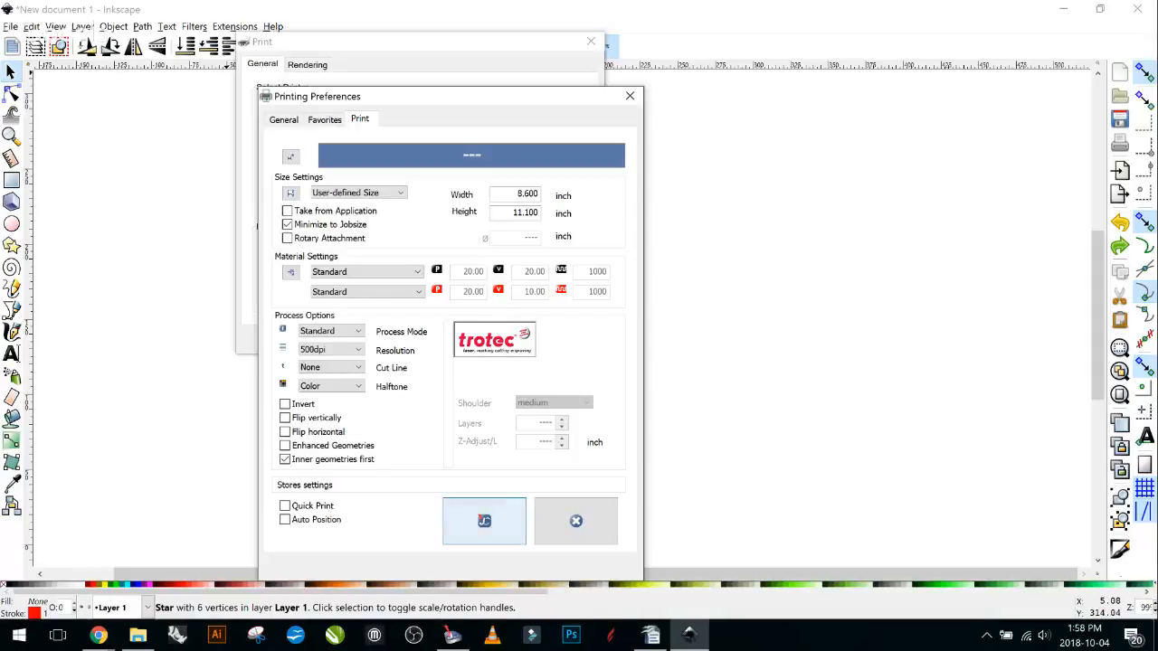
left_click(489, 520)
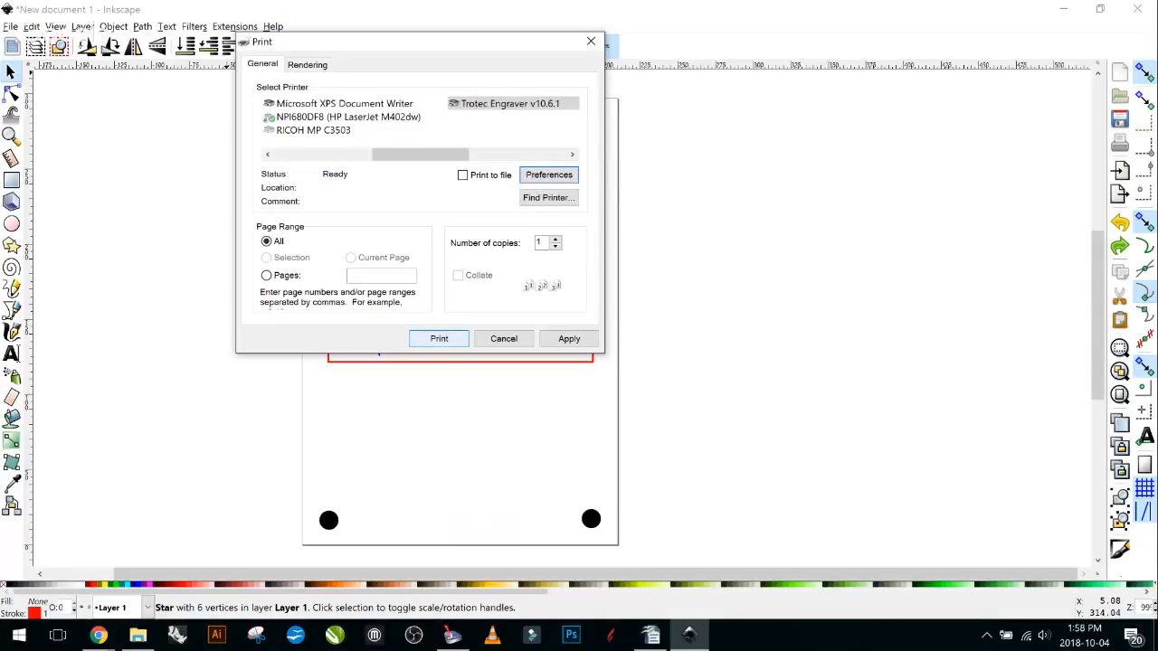
left_click(439, 338)
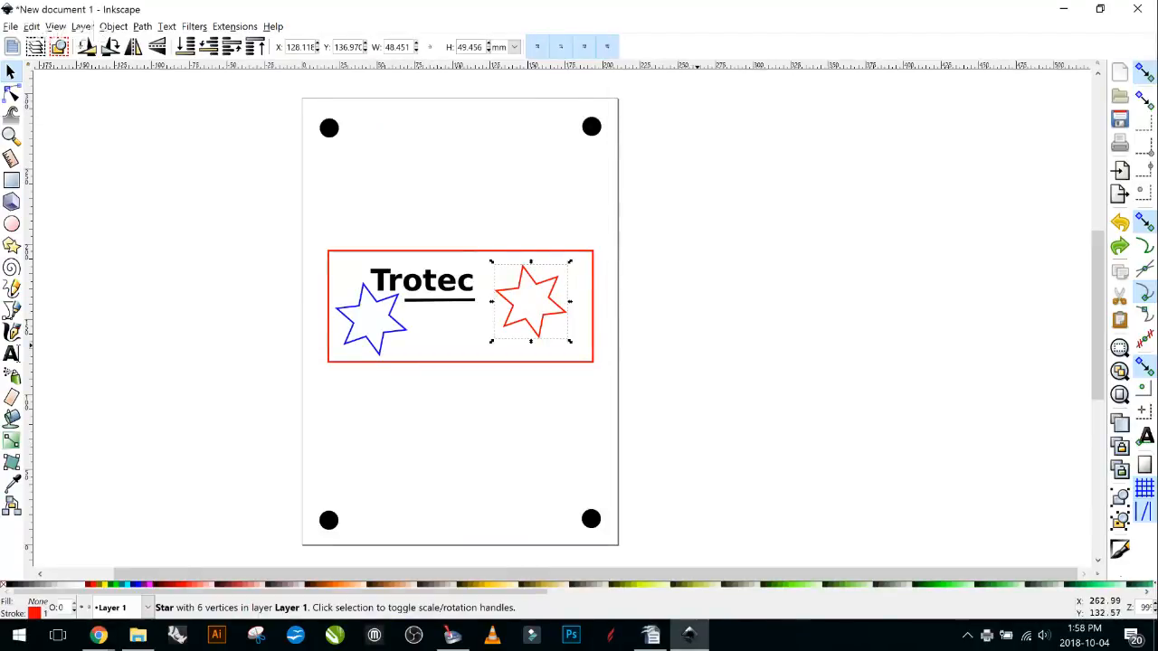
Deselect the red star and briefly check JobControl for the new job.
left_click(736, 329)
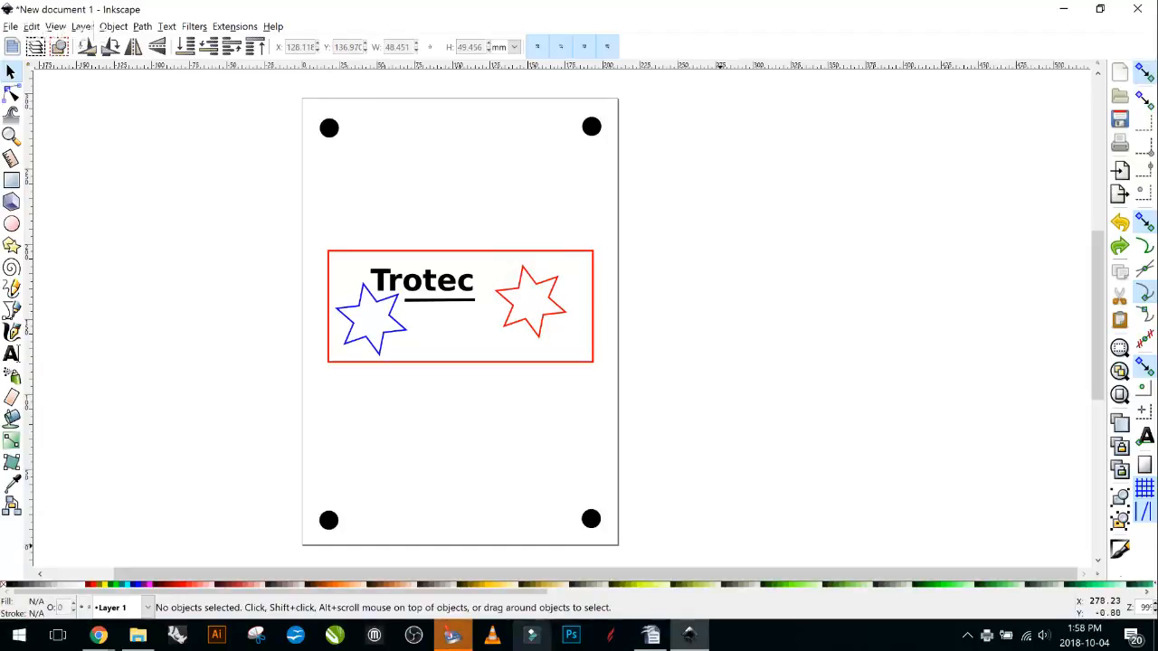
left_click(453, 635)
left_click(454, 636)
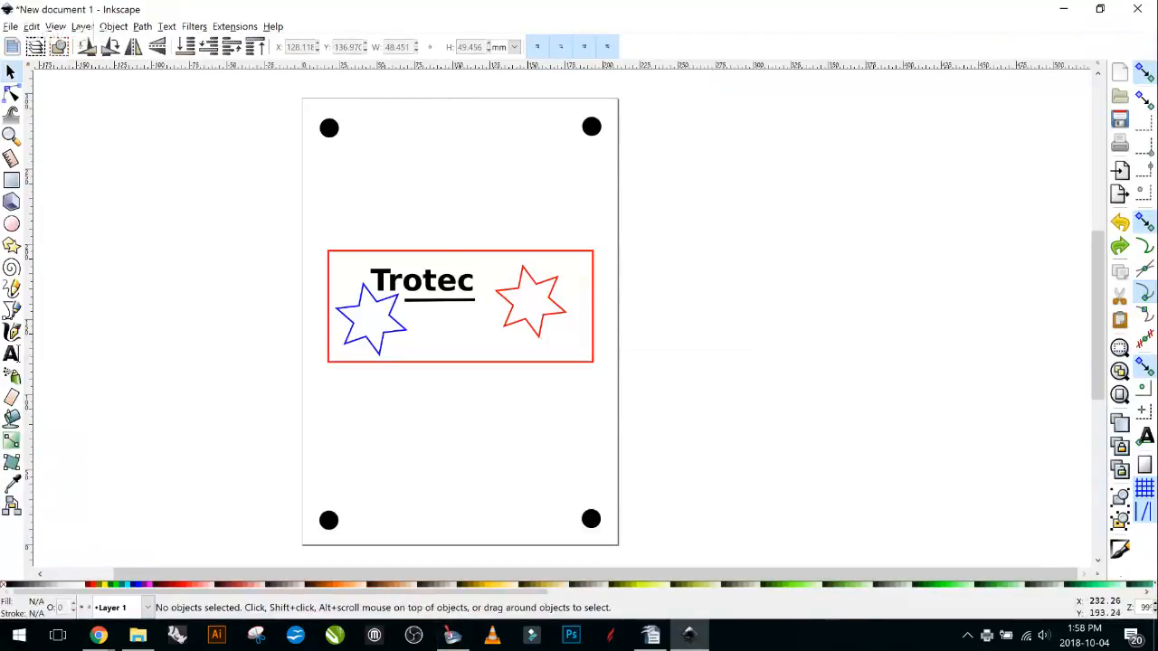
Select all five badge objects, open Move to Layer, then view the printed job in JobControl.
left_click_drag(646, 208, 255, 411)
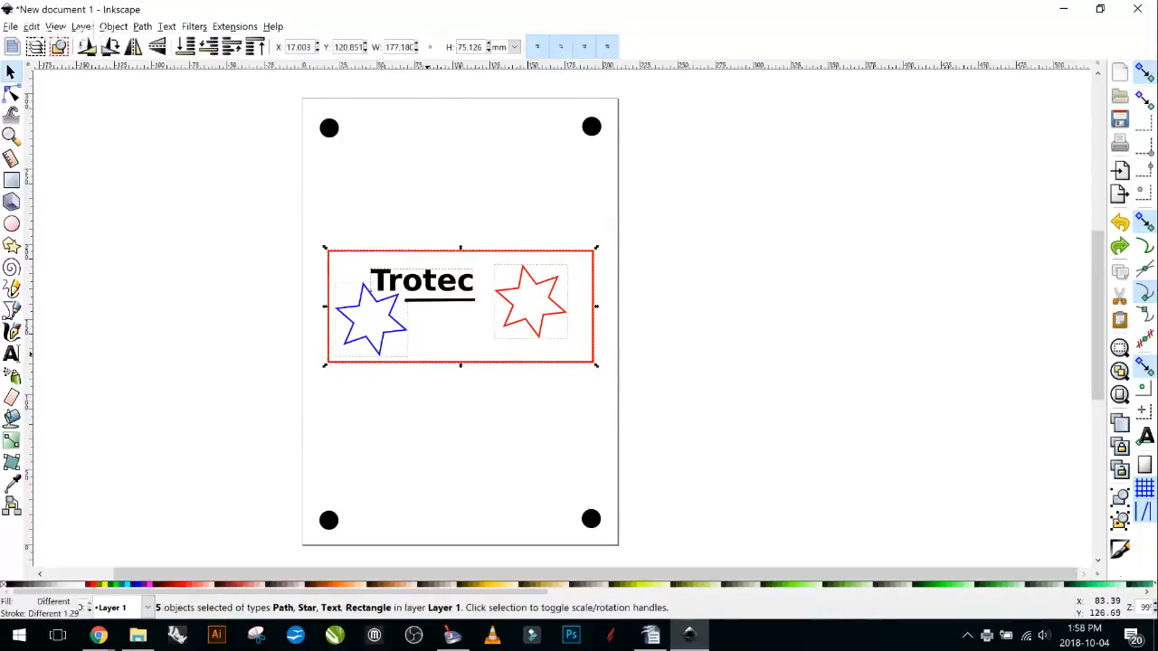
right_click(435, 76)
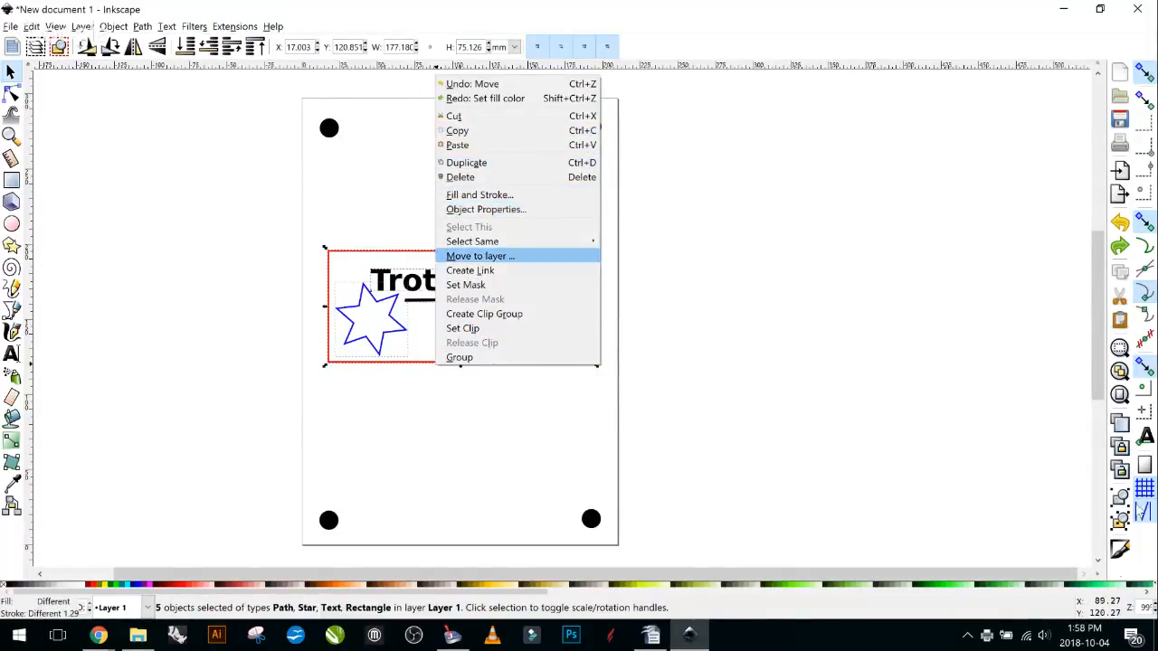
left_click(481, 256)
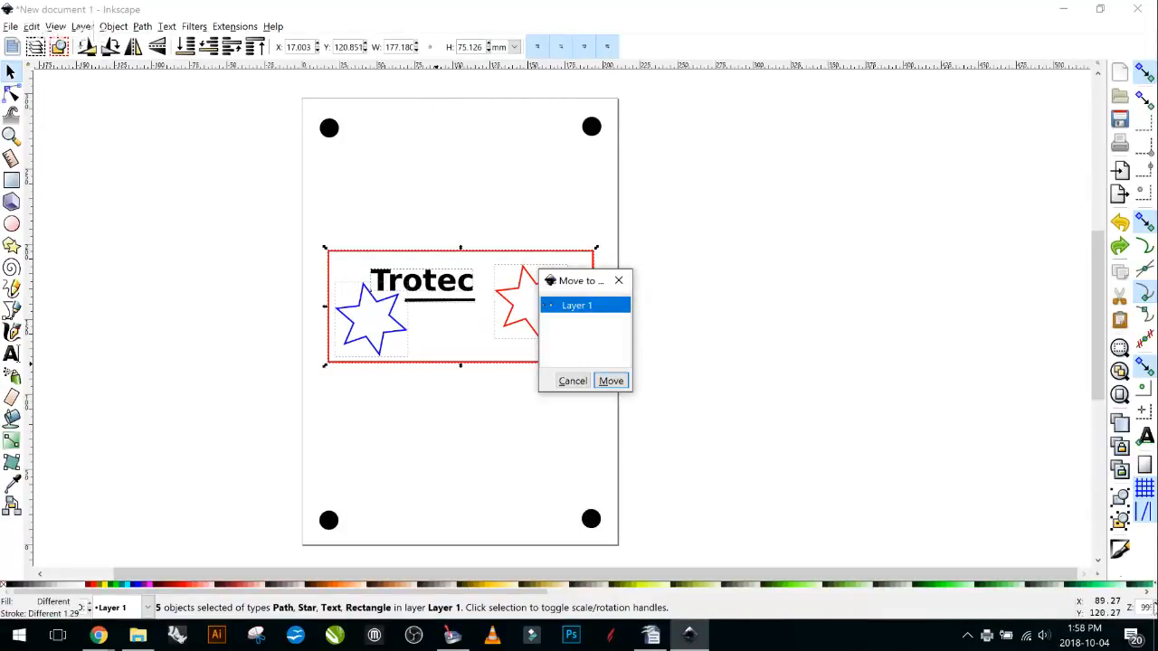
left_click_drag(572, 283, 817, 125)
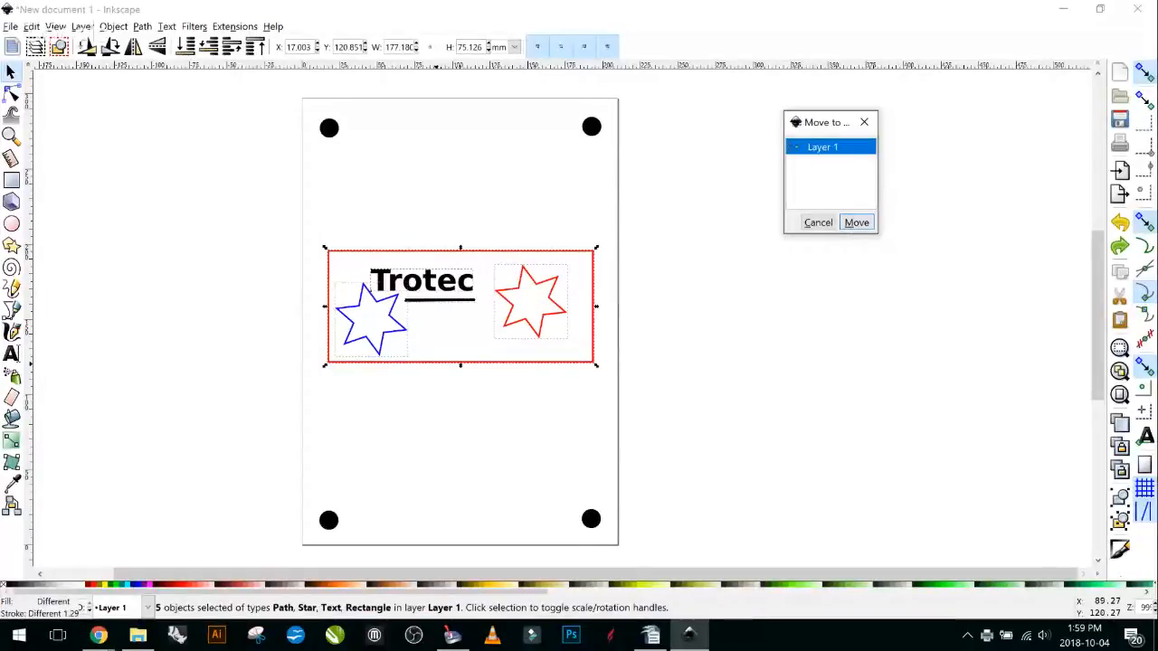
left_click(453, 635)
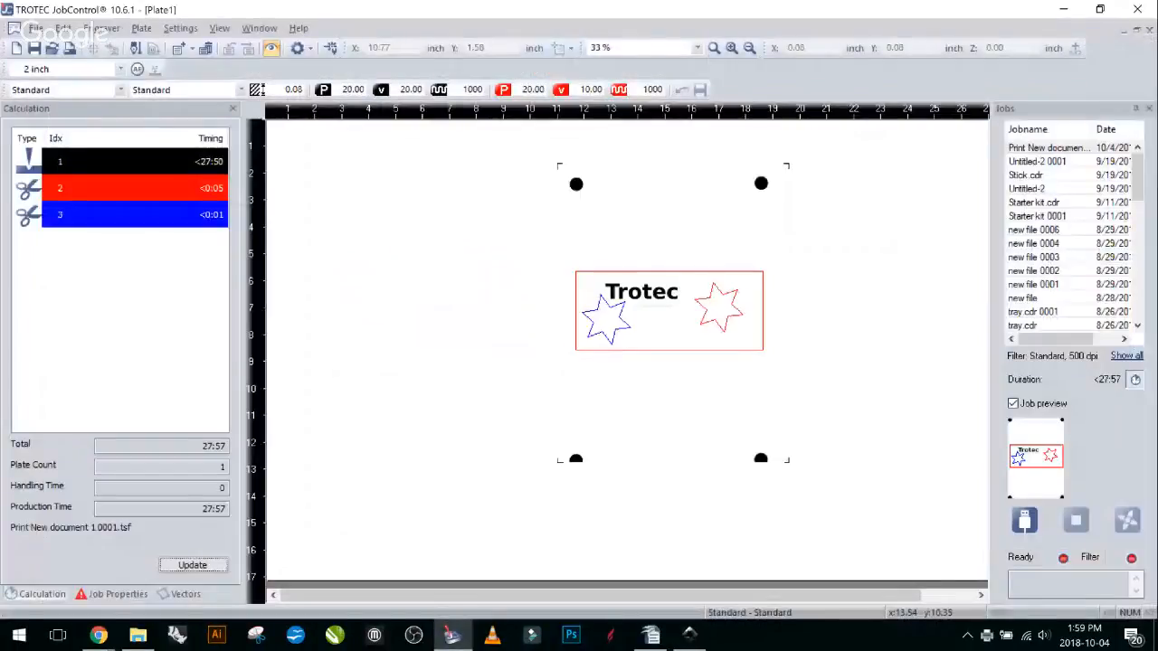
Return the job from the plate to the list and delete the duplicate Print New document job.
left_click_drag(669, 312, 1053, 284)
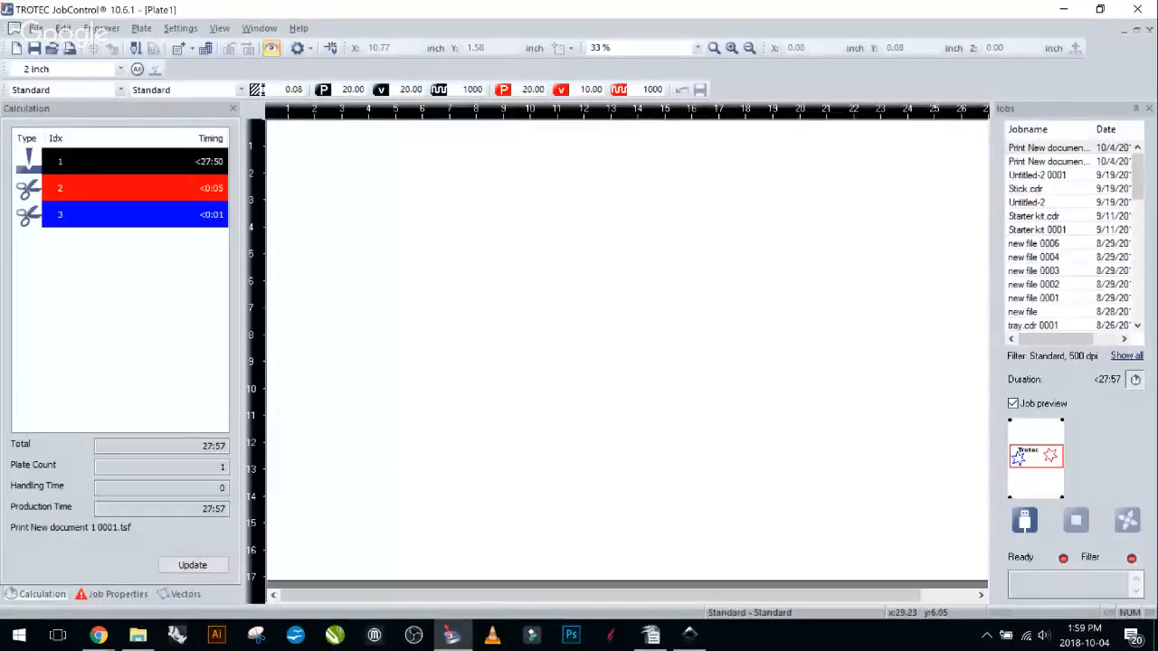
left_click(1050, 147)
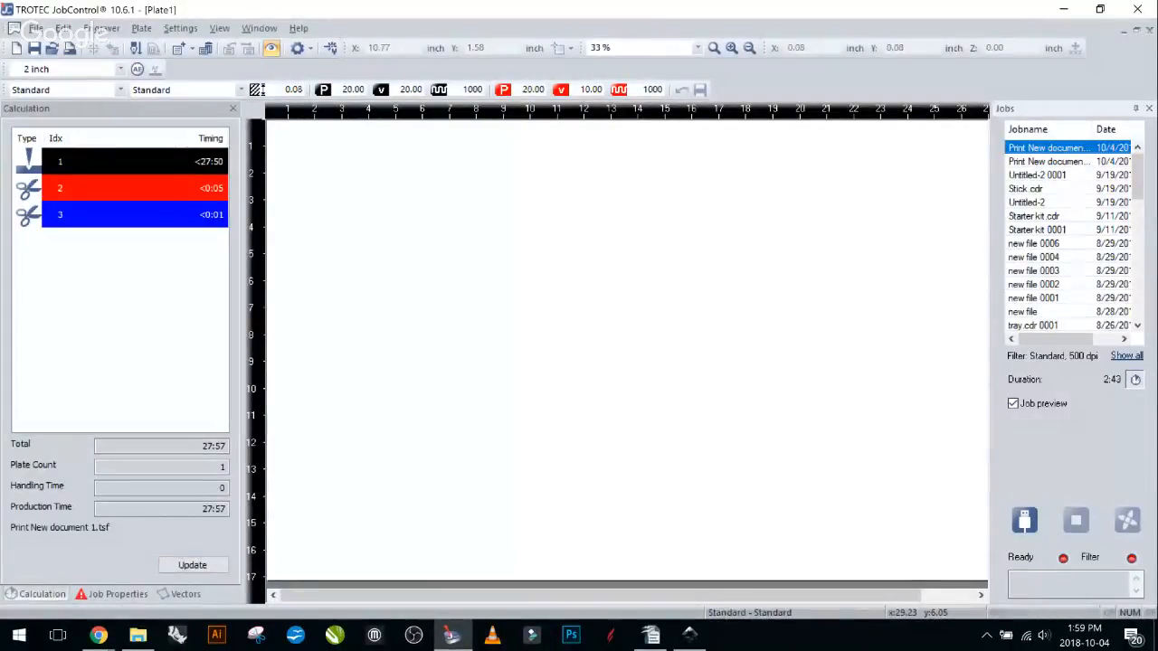
left_click(1049, 161)
left_click(1049, 147)
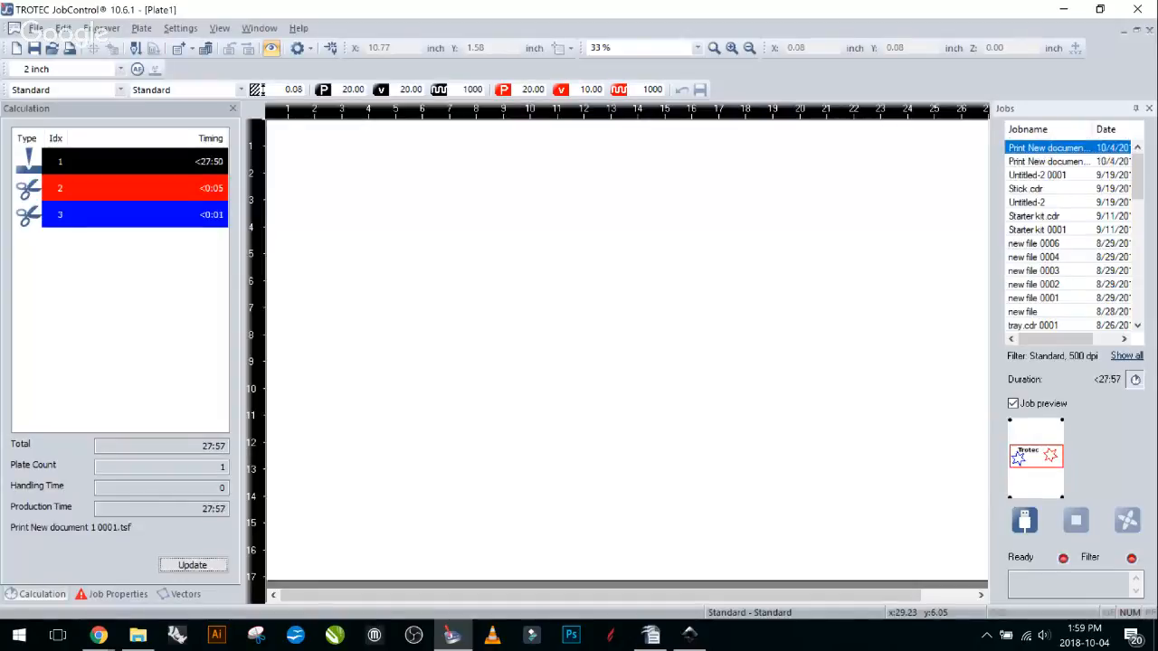
left_click(1050, 161)
key("Delete")
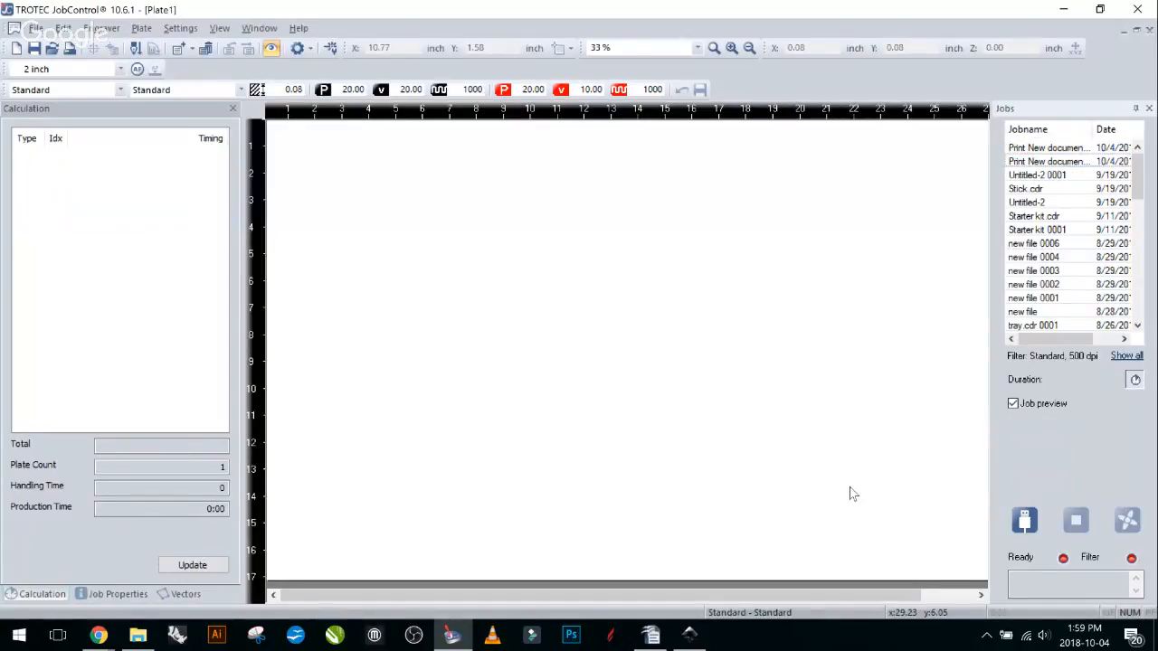
Select the badge job on the plate, letting the time recalculate to 2:43, then return to Inkscape.
left_click(400, 382)
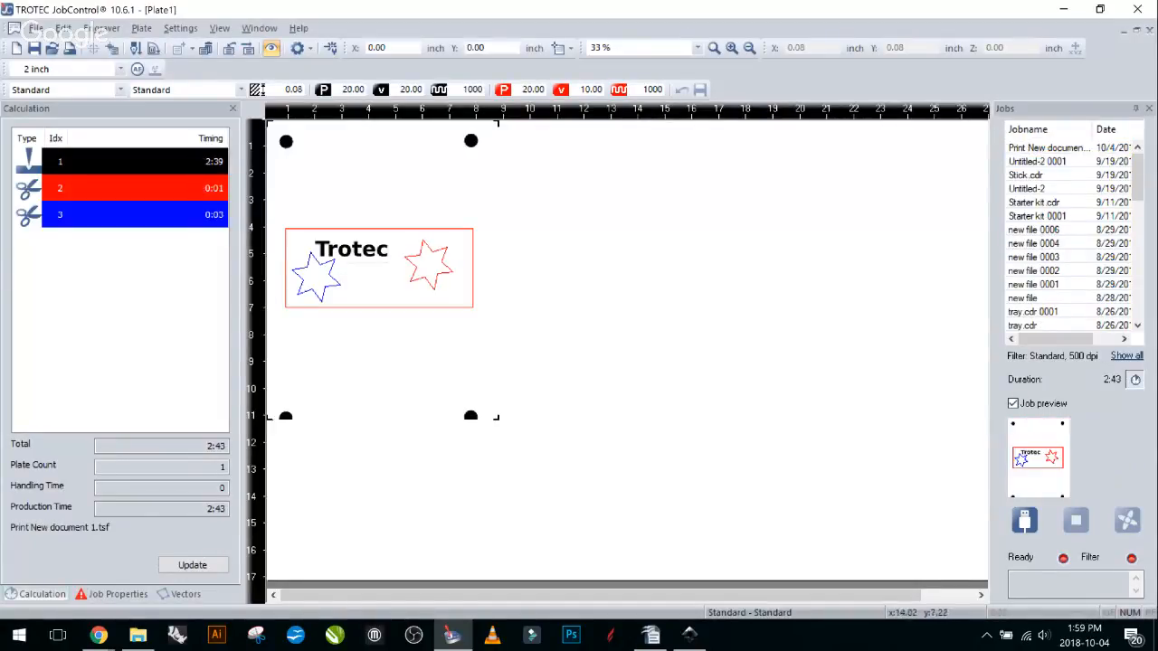
scroll(744, 448, "down", 1)
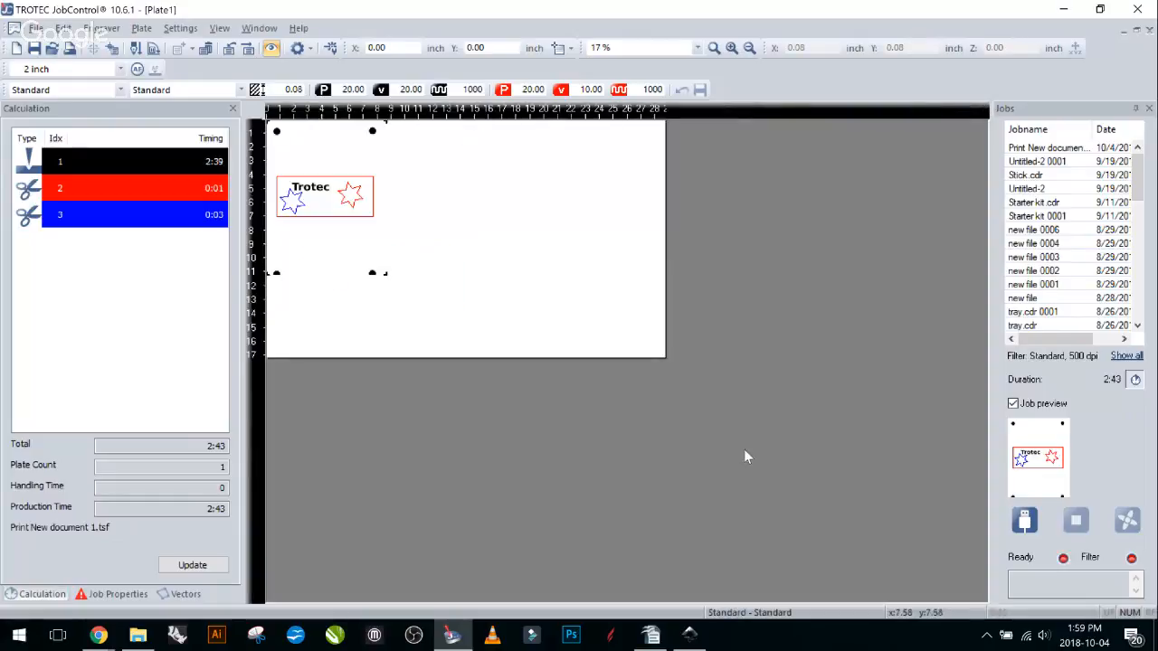
scroll(608, 466, "up", 1)
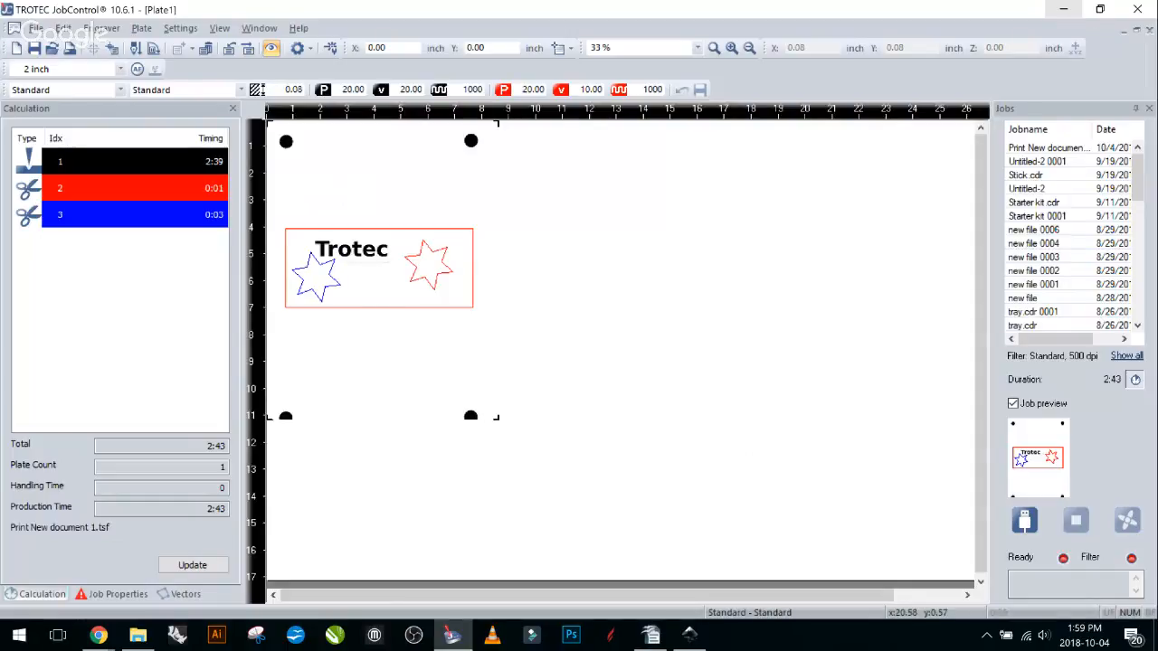
left_click(1063, 9)
Deselect the drawing, then move the badge job from the JobControl plate back into the Jobs list.
left_click(864, 121)
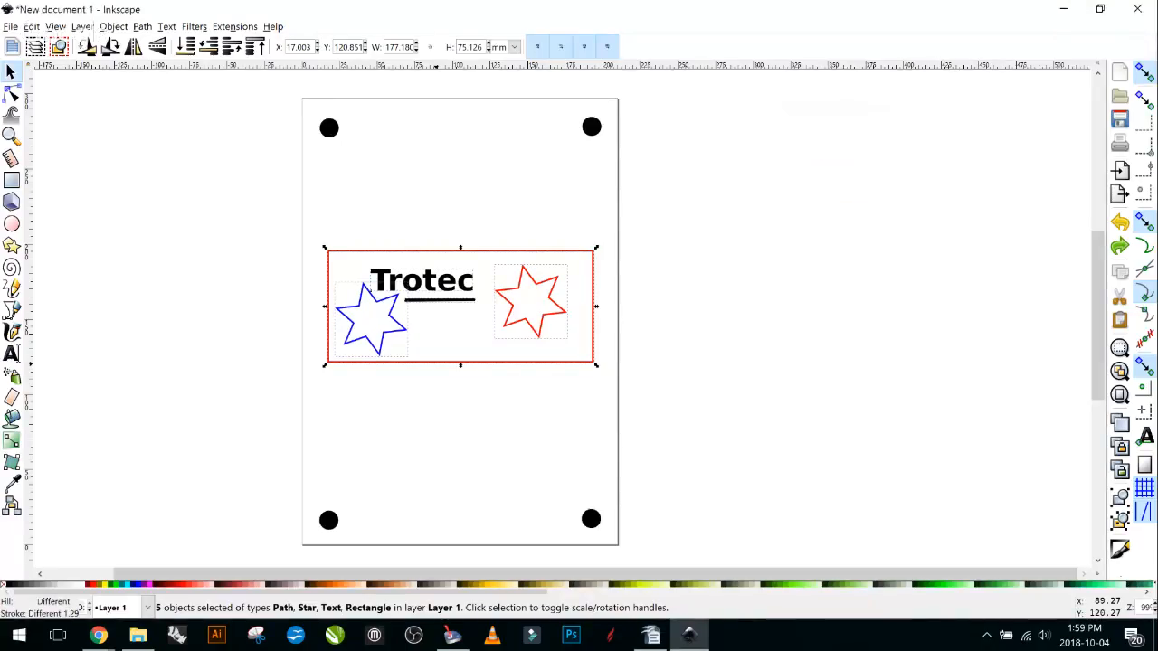
left_click(800, 377)
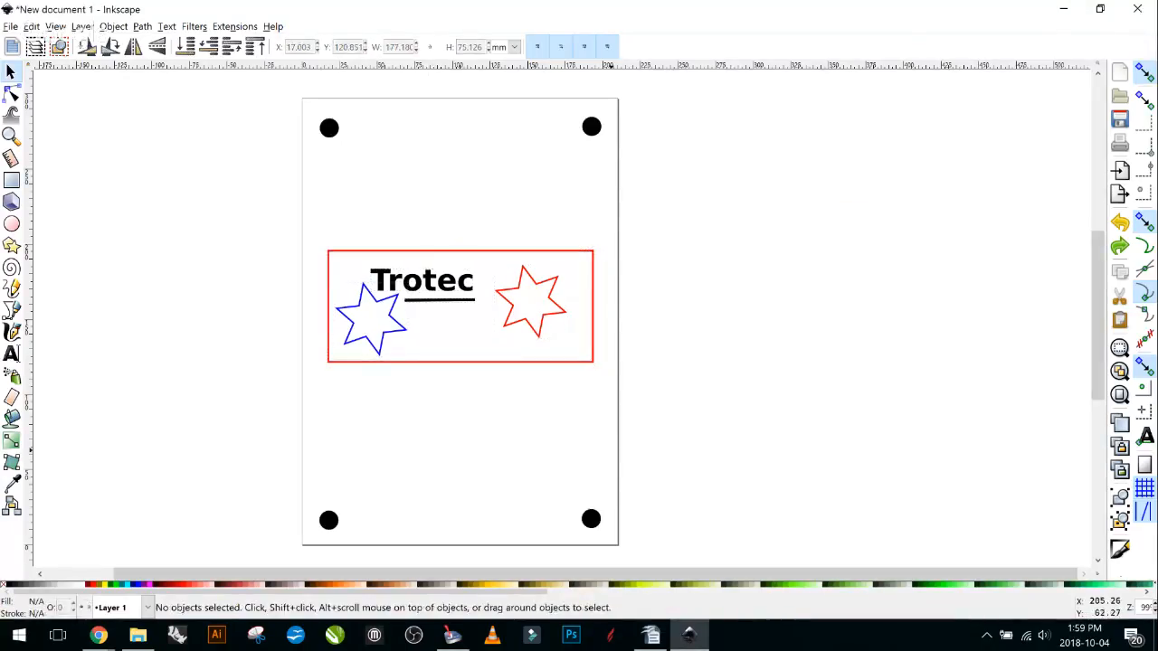
left_click(452, 636)
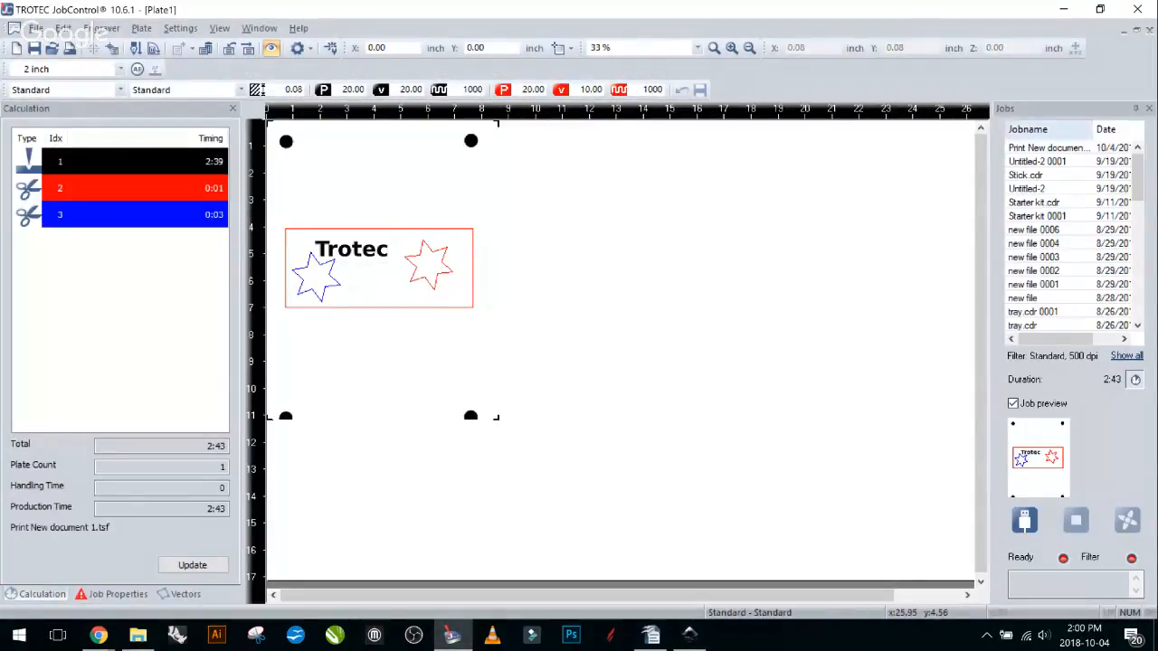
left_click_drag(484, 217, 569, 248)
left_click_drag(569, 247, 1047, 250)
left_click(1049, 162)
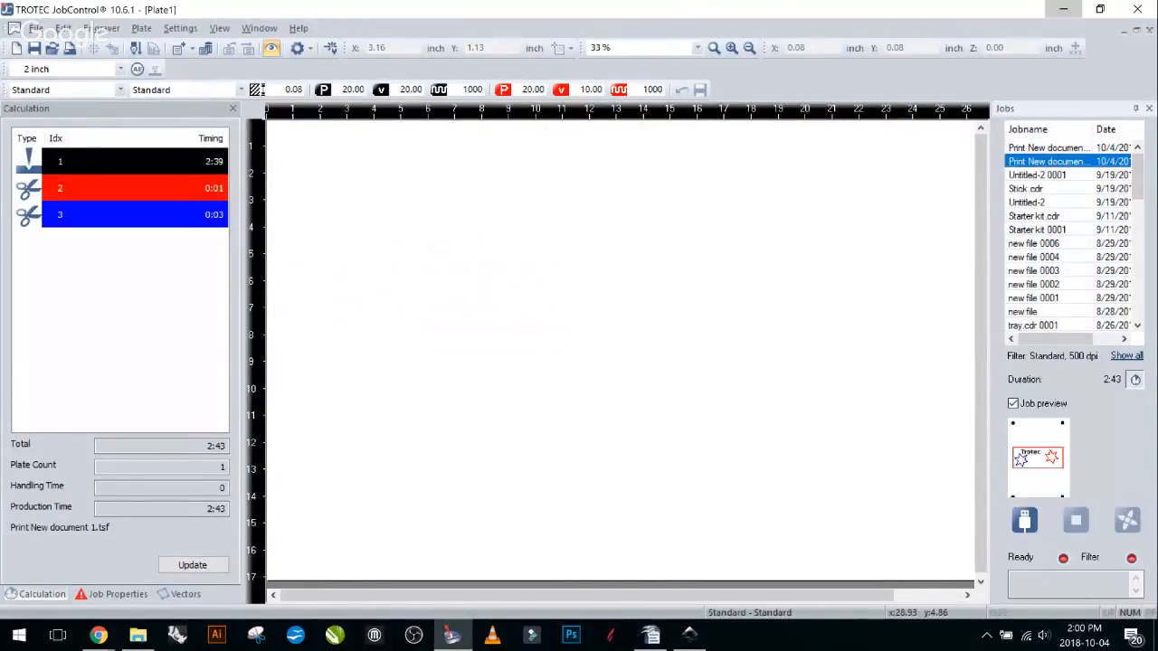
In Inkscape, select the framed badge with its text and stars.
left_click(690, 635)
left_click_drag(669, 553, 295, 83)
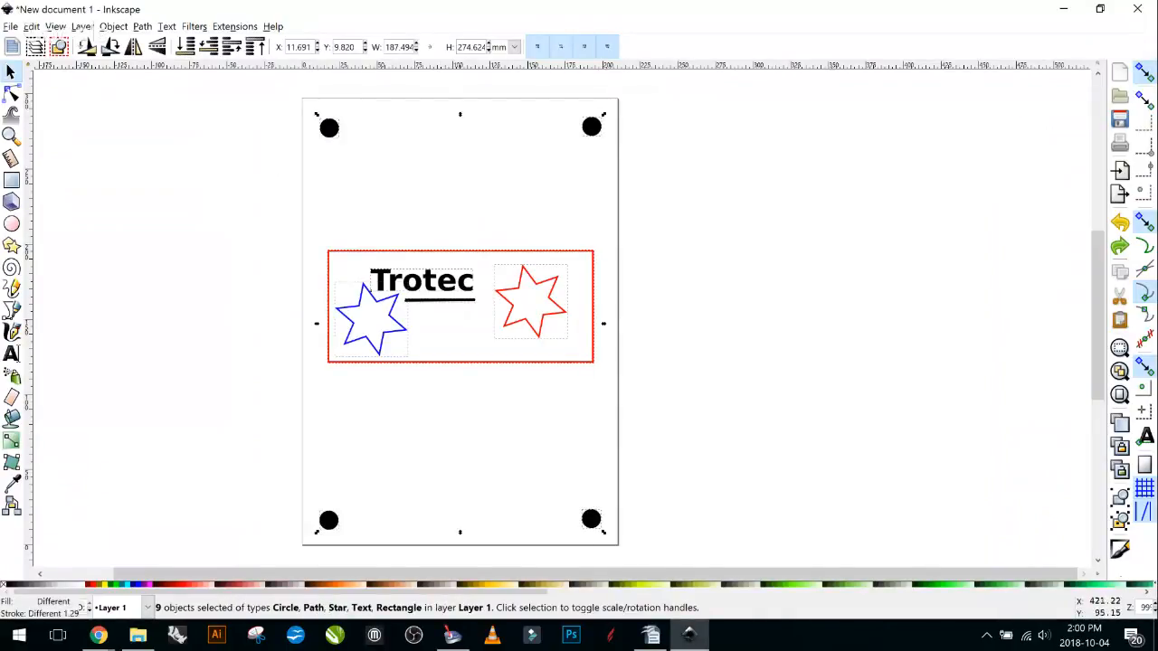
left_click_drag(637, 195, 203, 424)
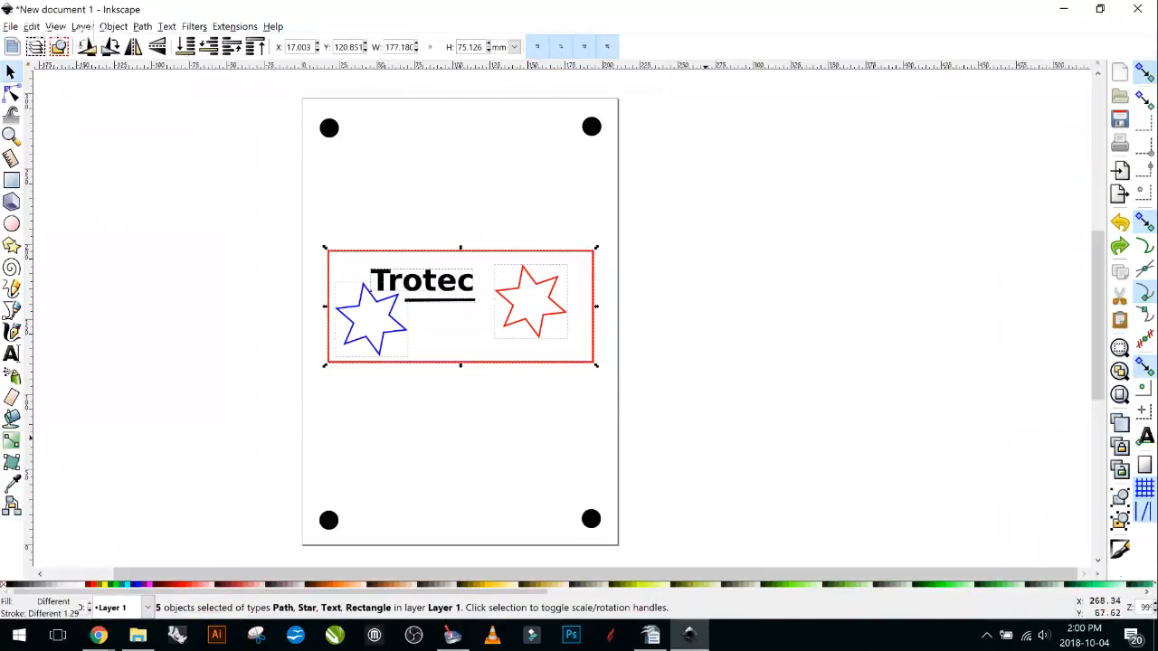
Show the A4 page size in Document Properties in inches: 8.26772 × 11.69291.
left_click(1120, 575)
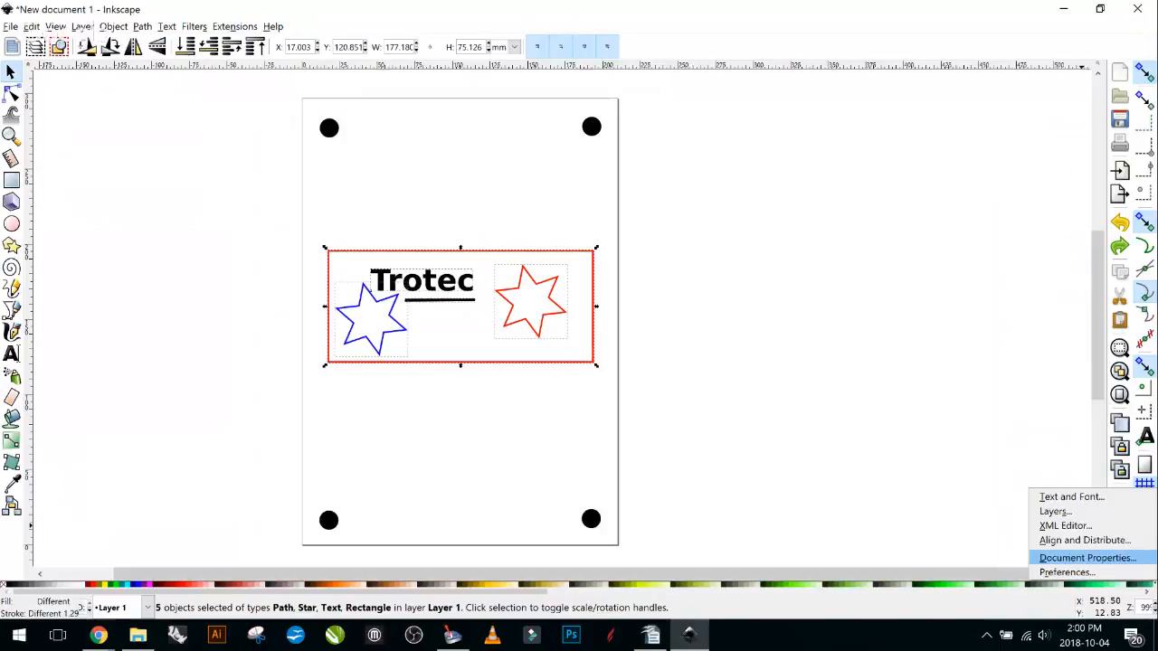
left_click(1086, 558)
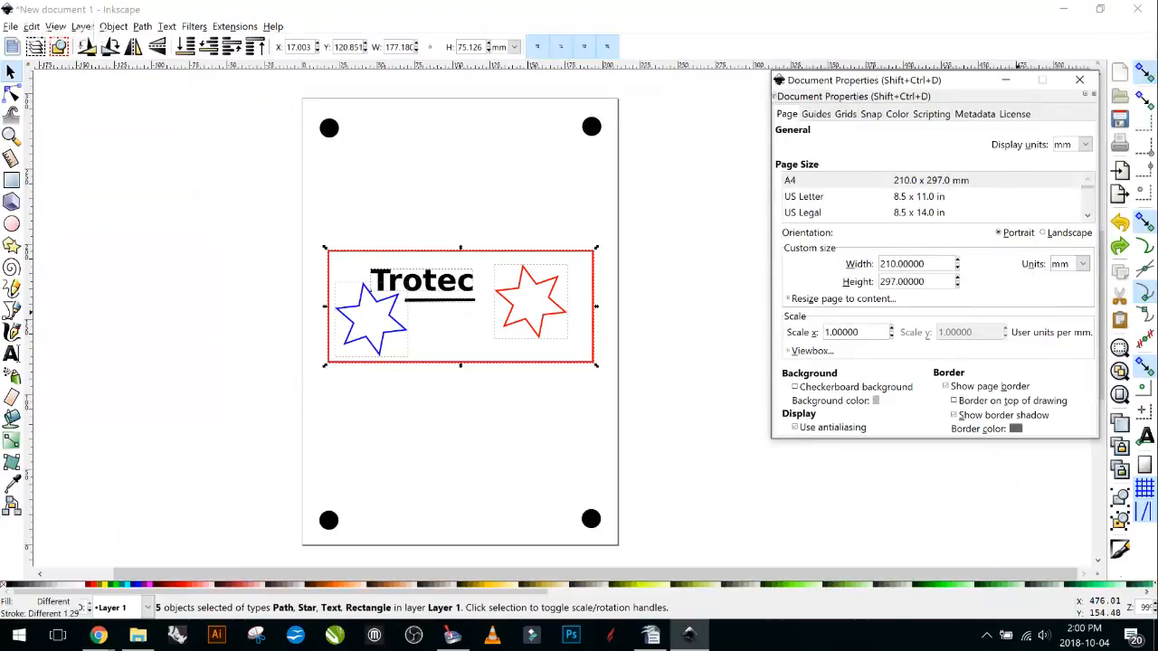
left_click(1083, 264)
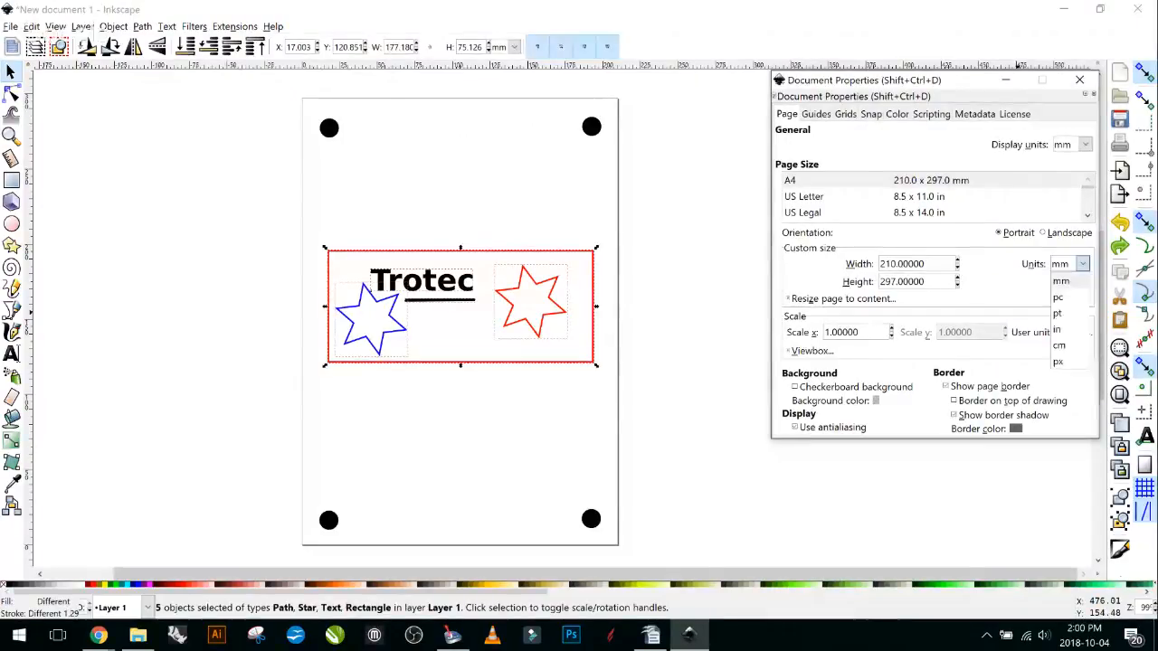
left_click(1057, 329)
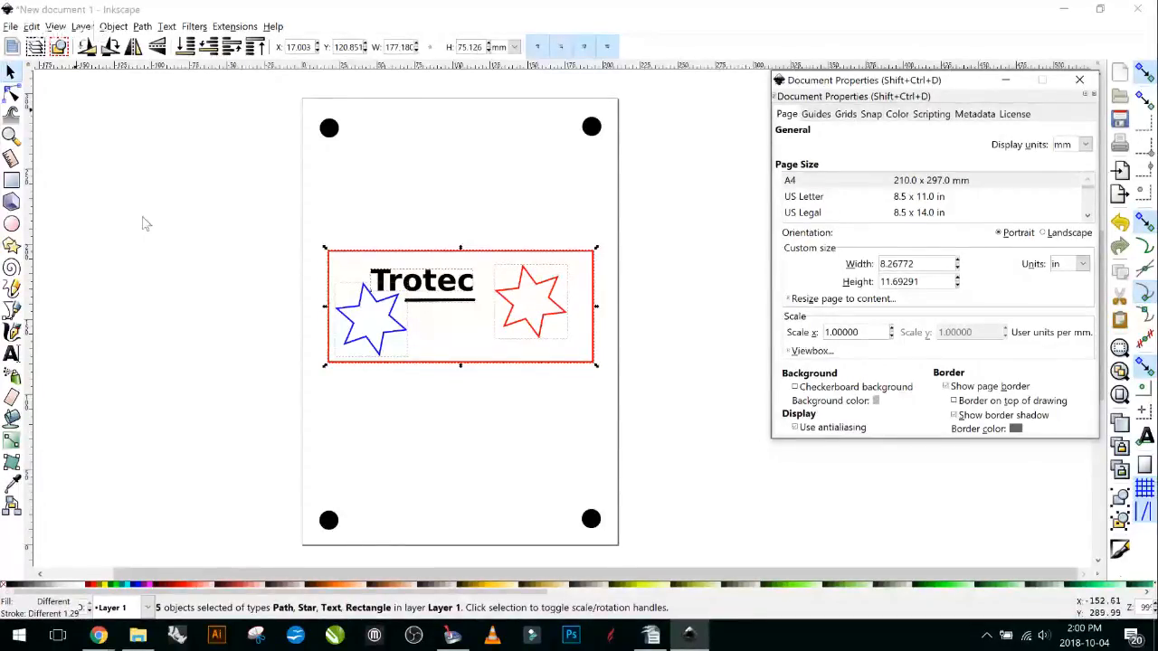
left_click(1120, 142)
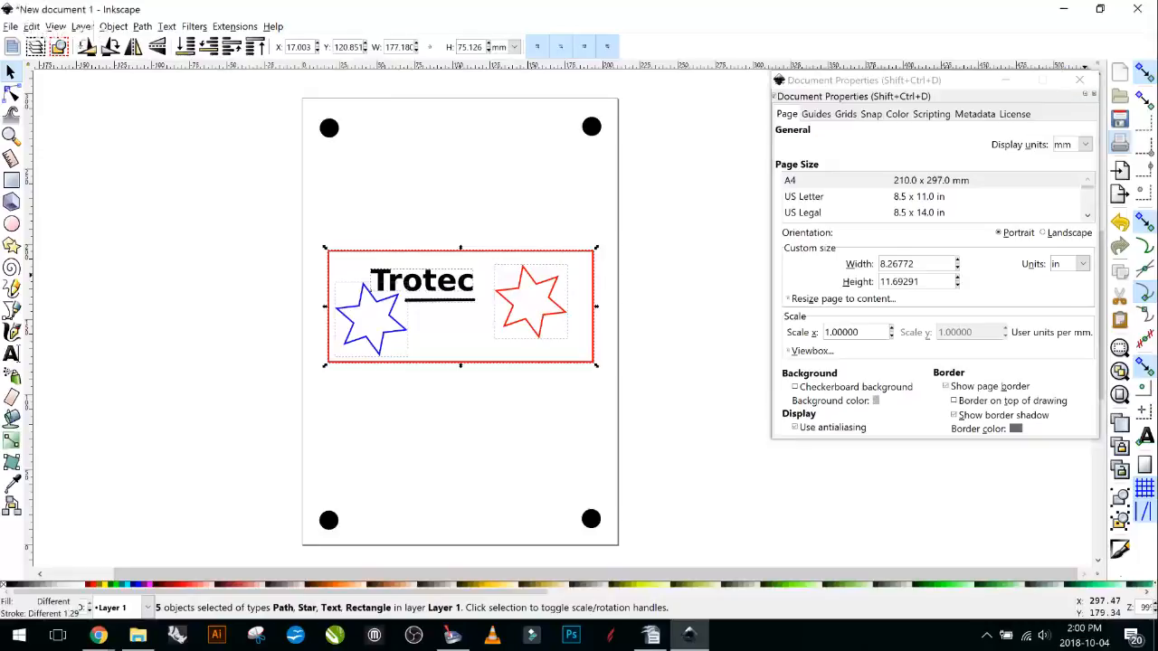
Print the badge to the Trotec Engraver at 8.600 × 12.000 in with Minimize to Jobsize off.
left_click(284, 80)
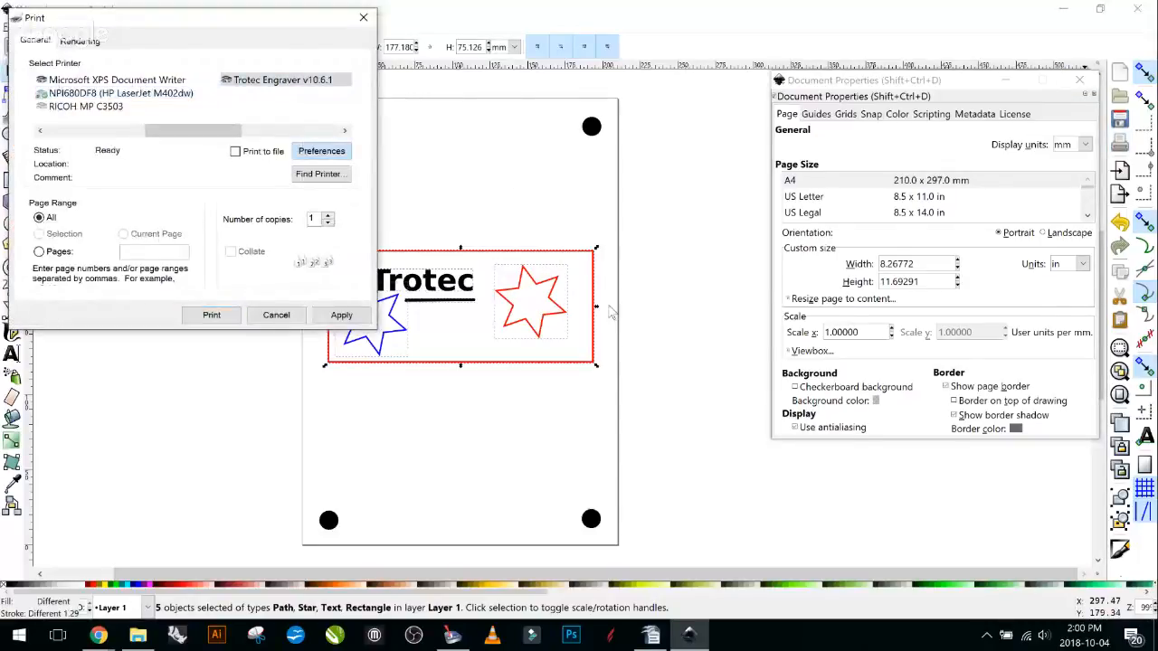
left_click(321, 151)
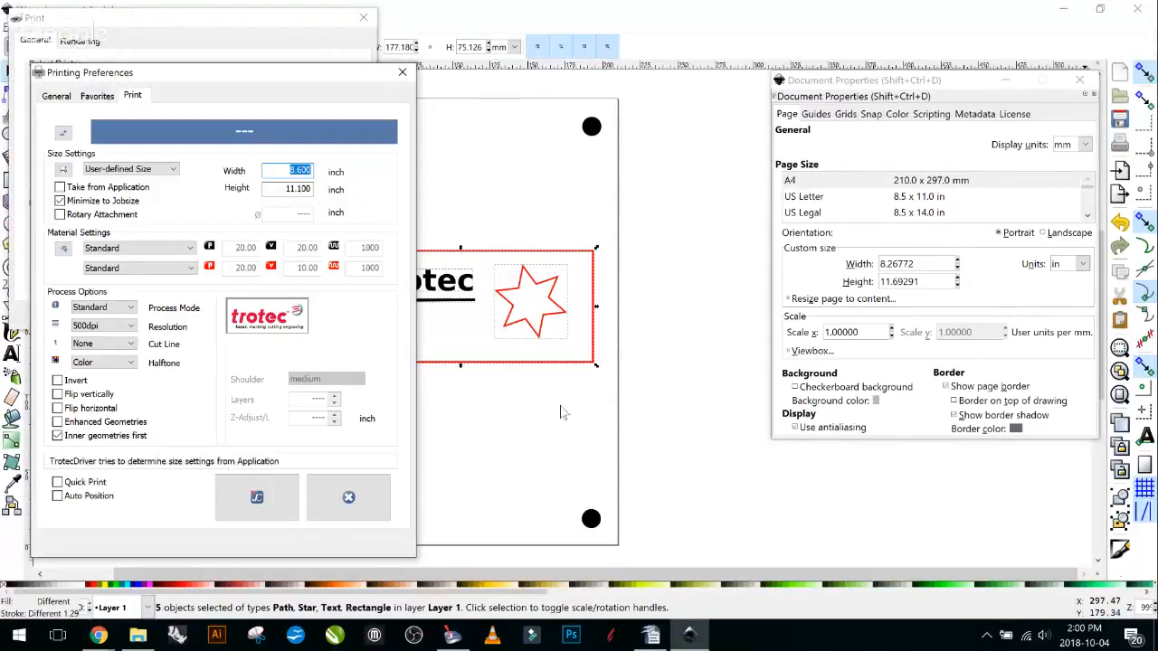
key("Tab")
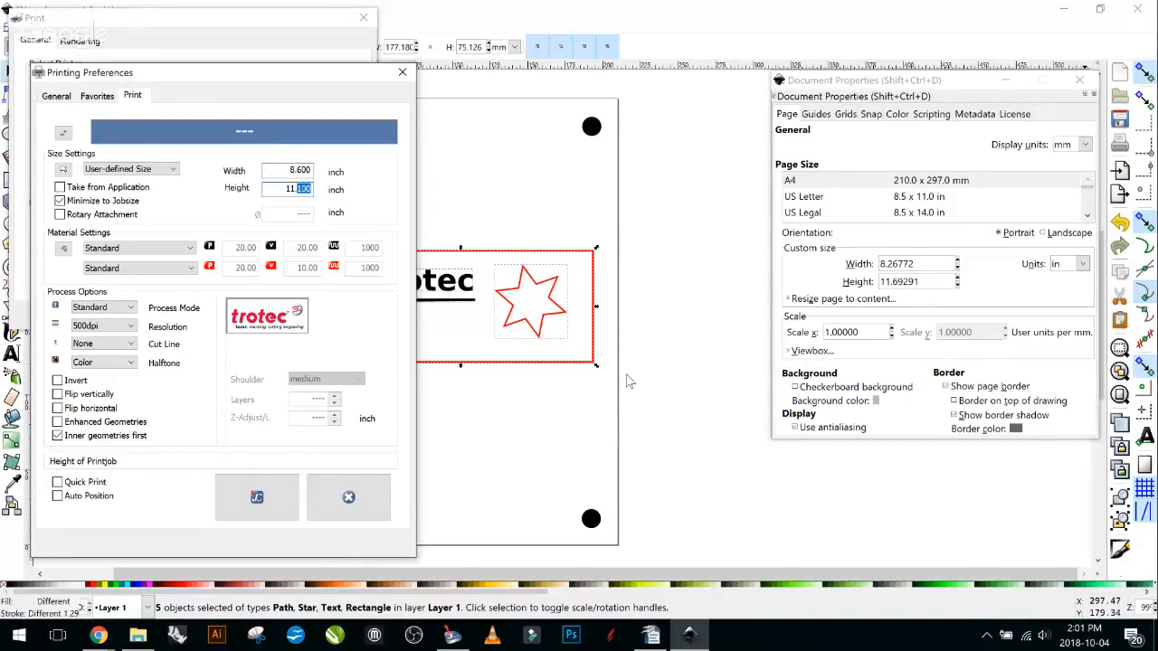
key("BackSpace")
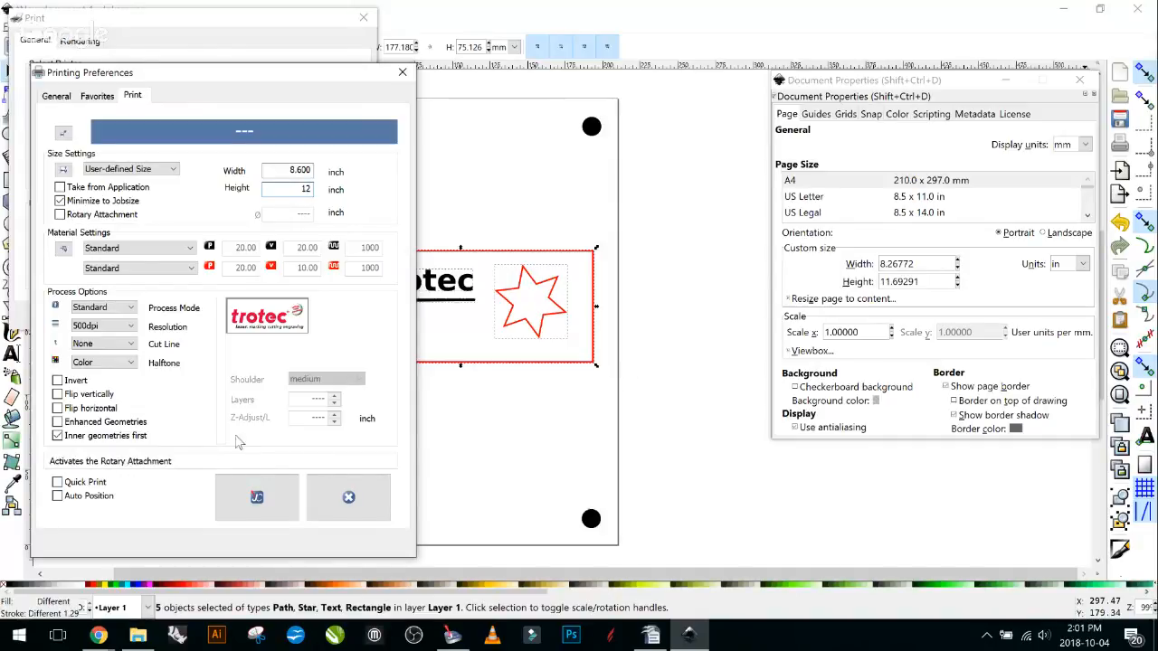
left_click(60, 200)
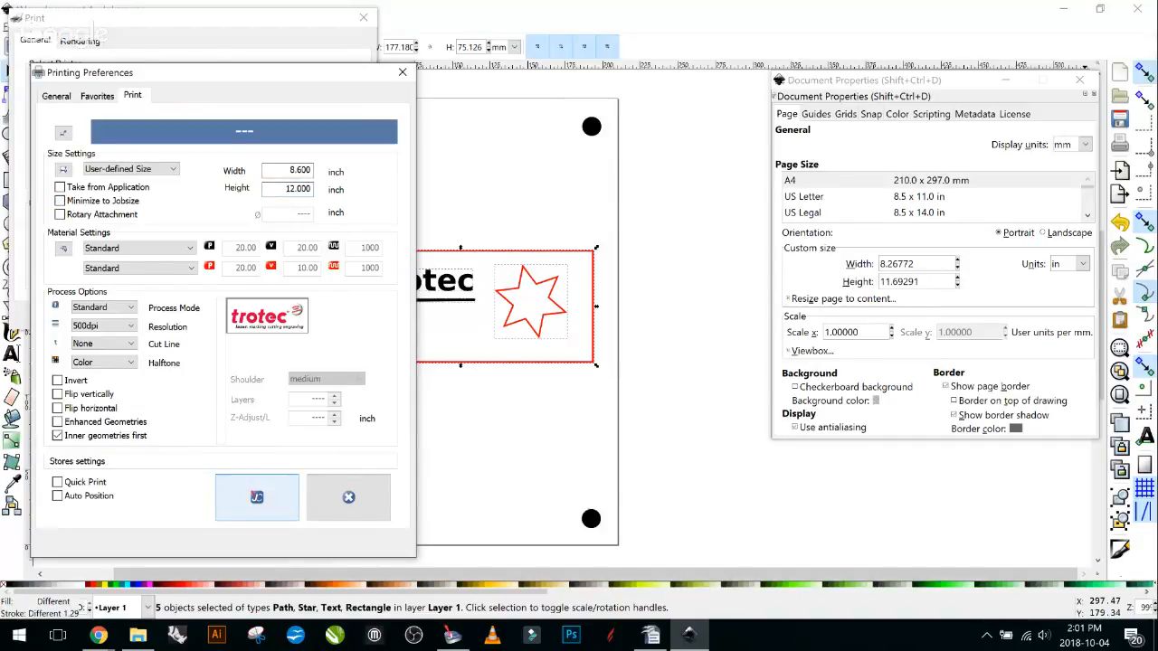
left_click(257, 497)
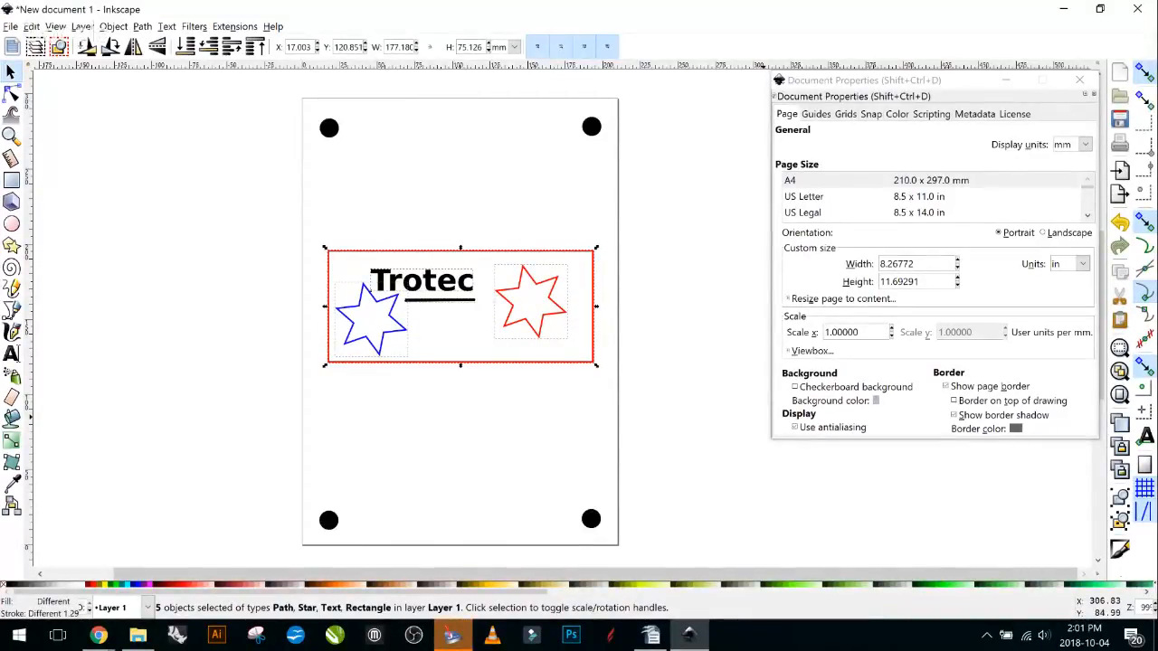
left_click(451, 635)
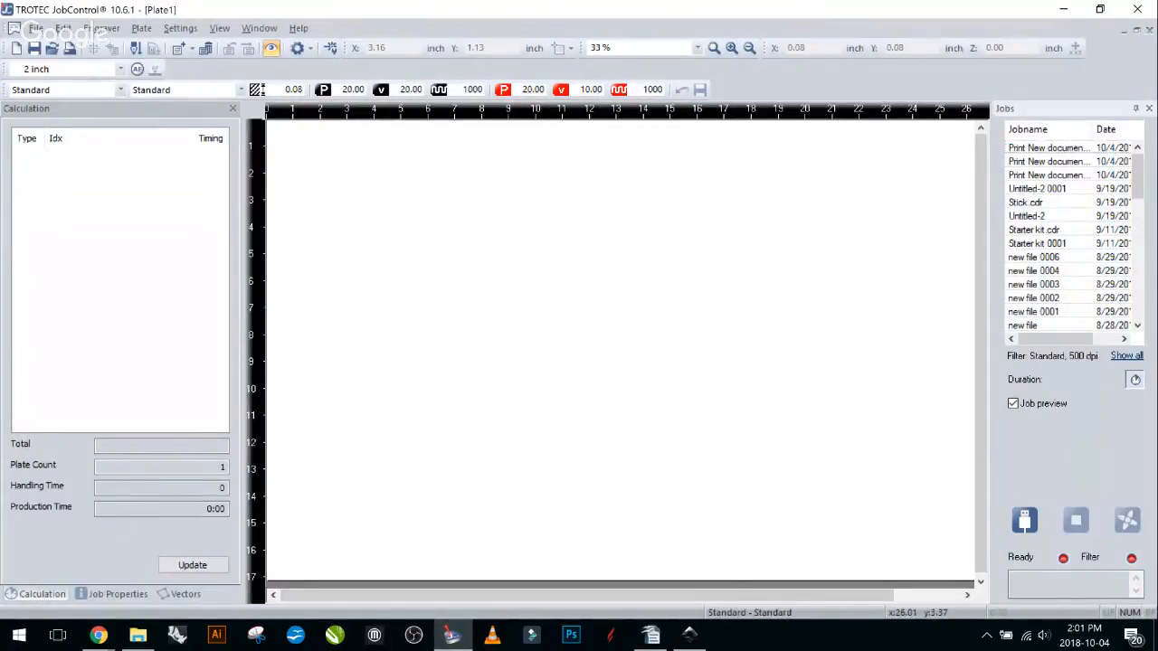
Place the new badge job with its four black marks on the plate, then go back to Inkscape.
double_click(1049, 149)
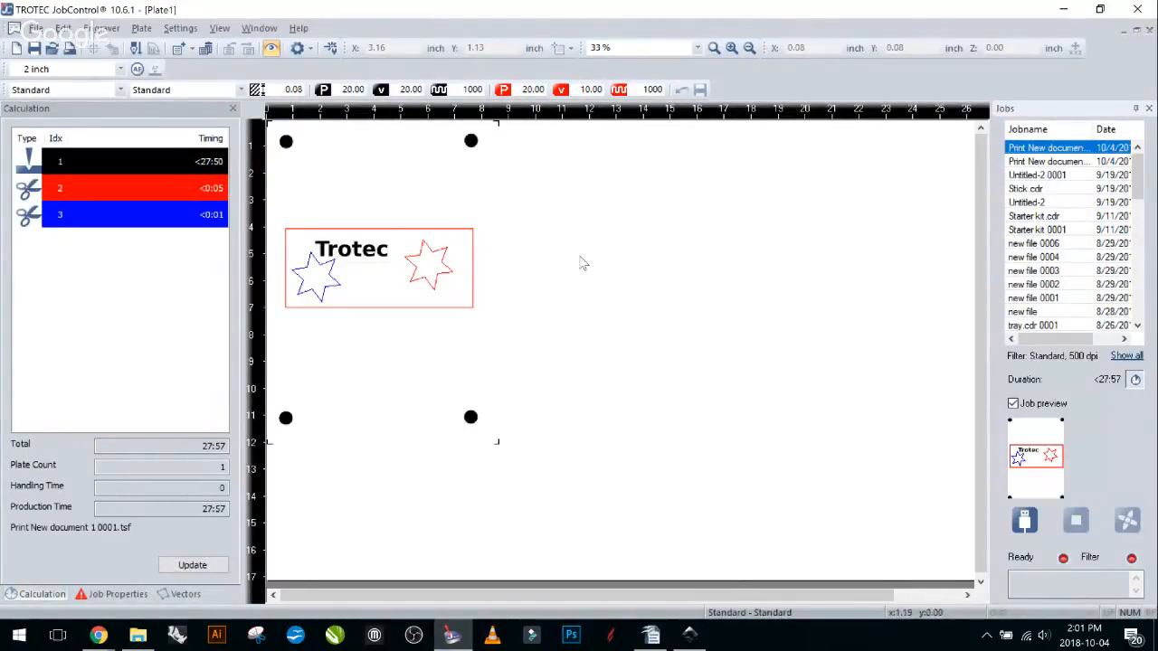
left_click(453, 635)
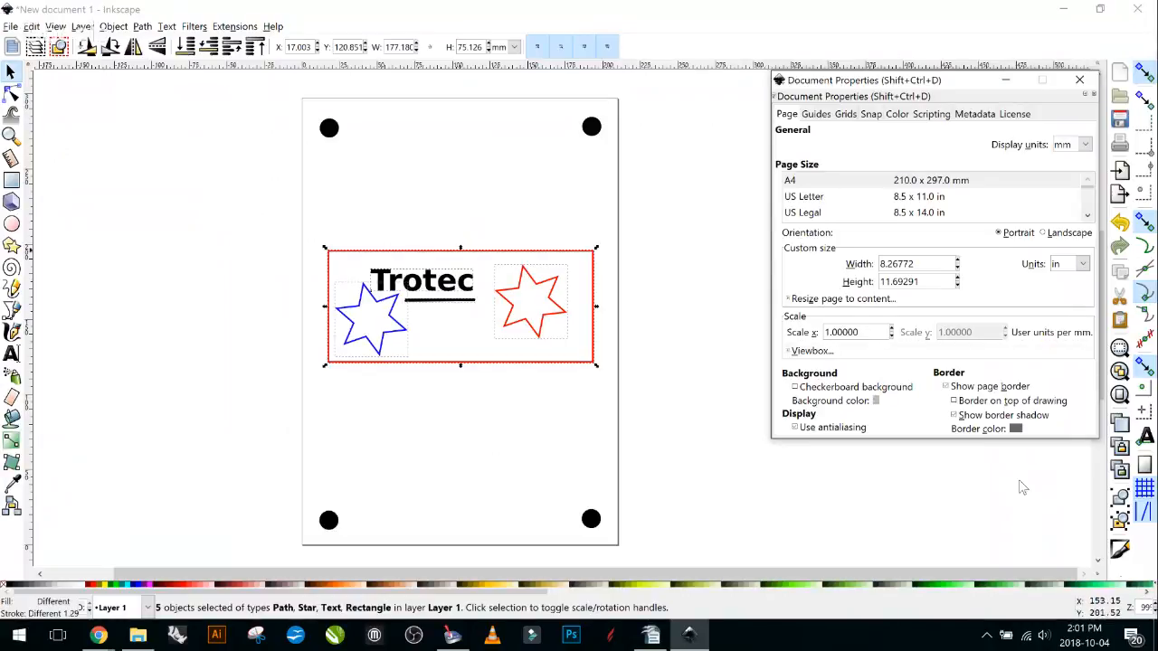
Deselect the badge, browse the Guides, Grids, Snap and Color sections, then minimize Inkscape.
left_click(552, 442)
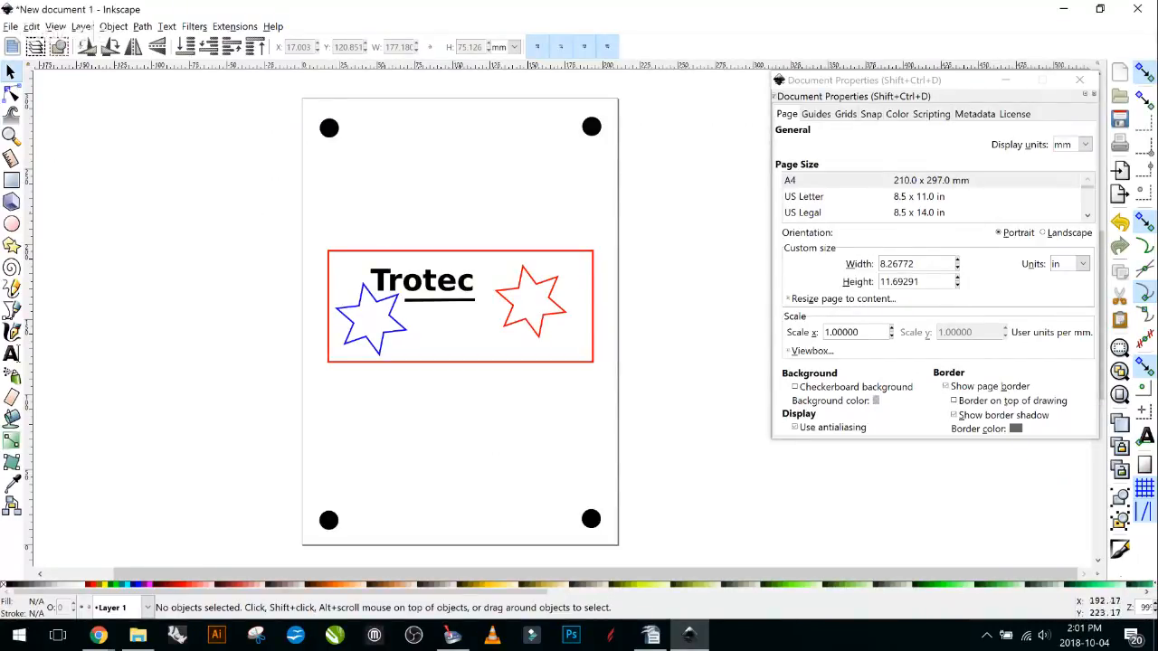
left_click(815, 114)
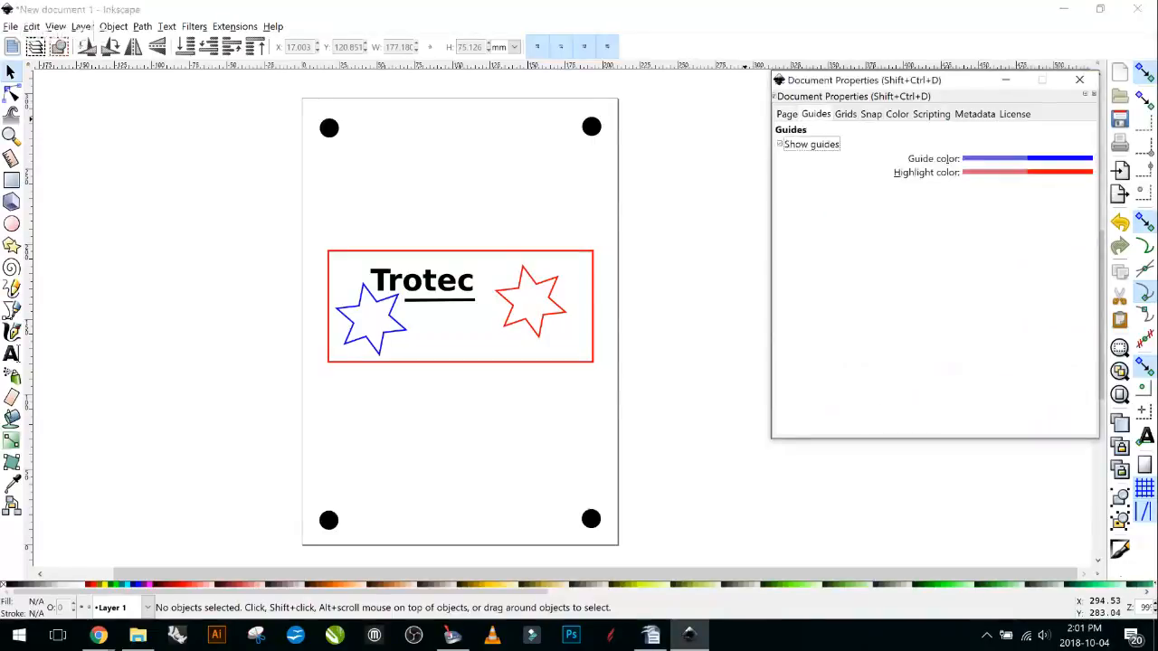
left_click(846, 114)
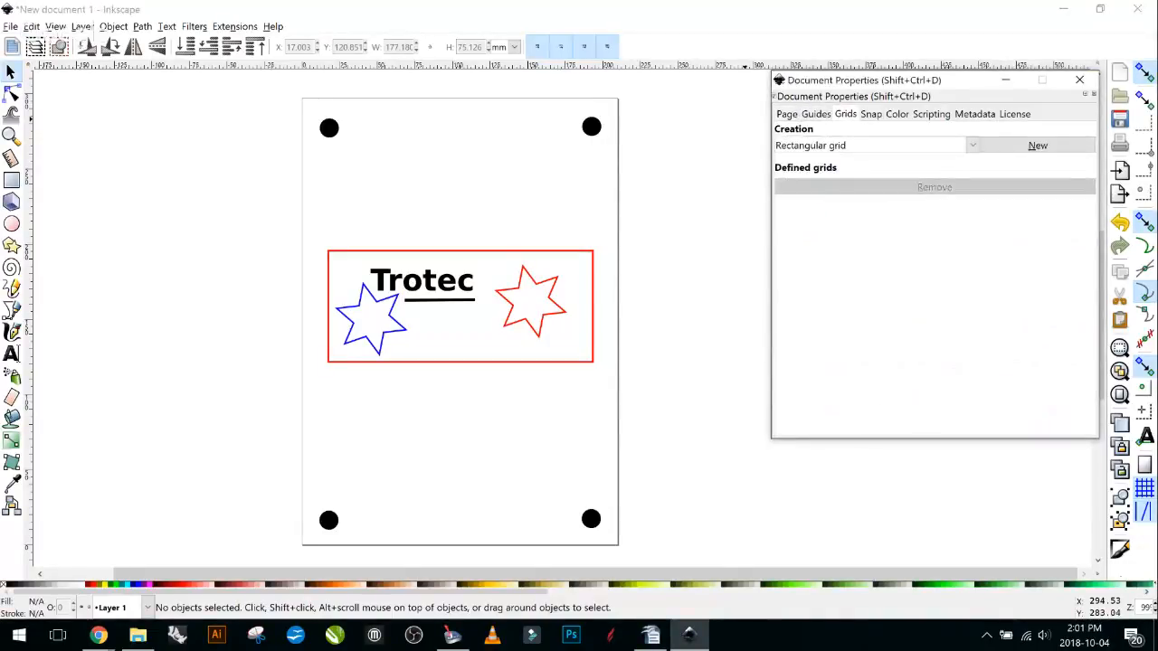
left_click(871, 114)
left_click(897, 114)
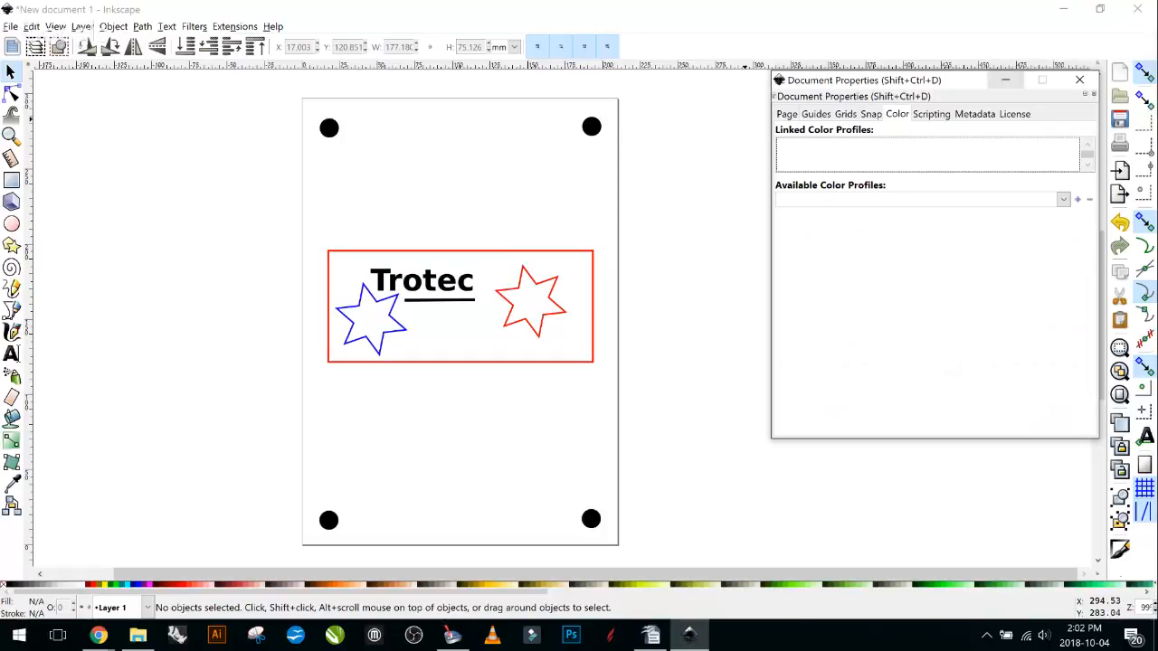
left_click_drag(1027, 80, 1026, 98)
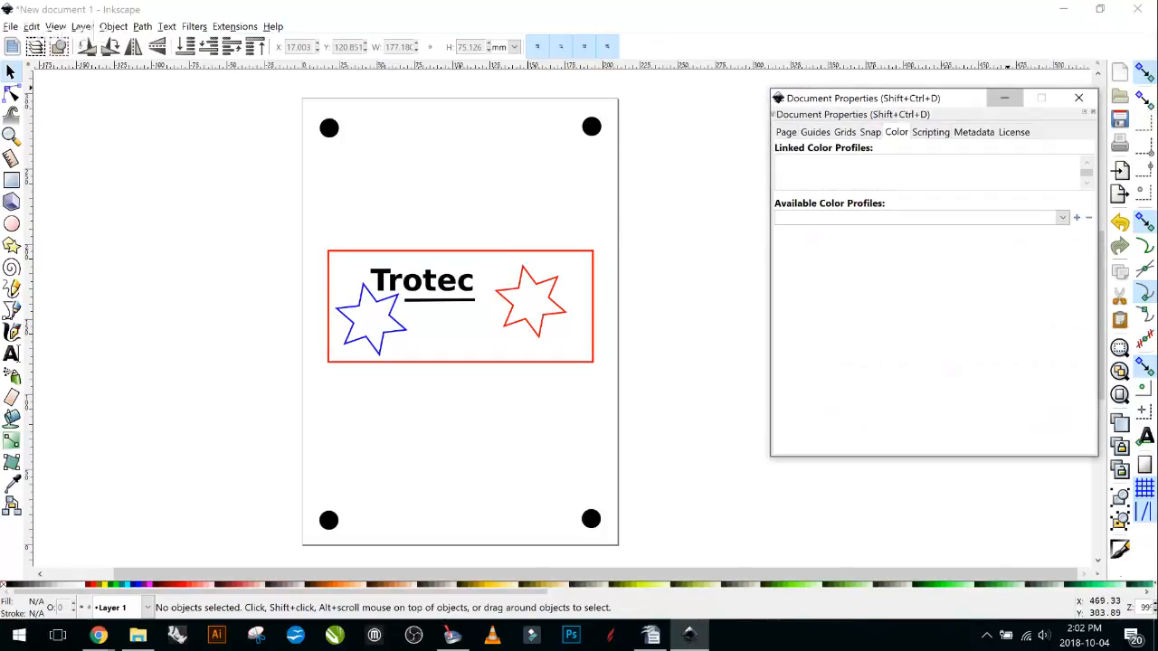
left_click(1004, 97)
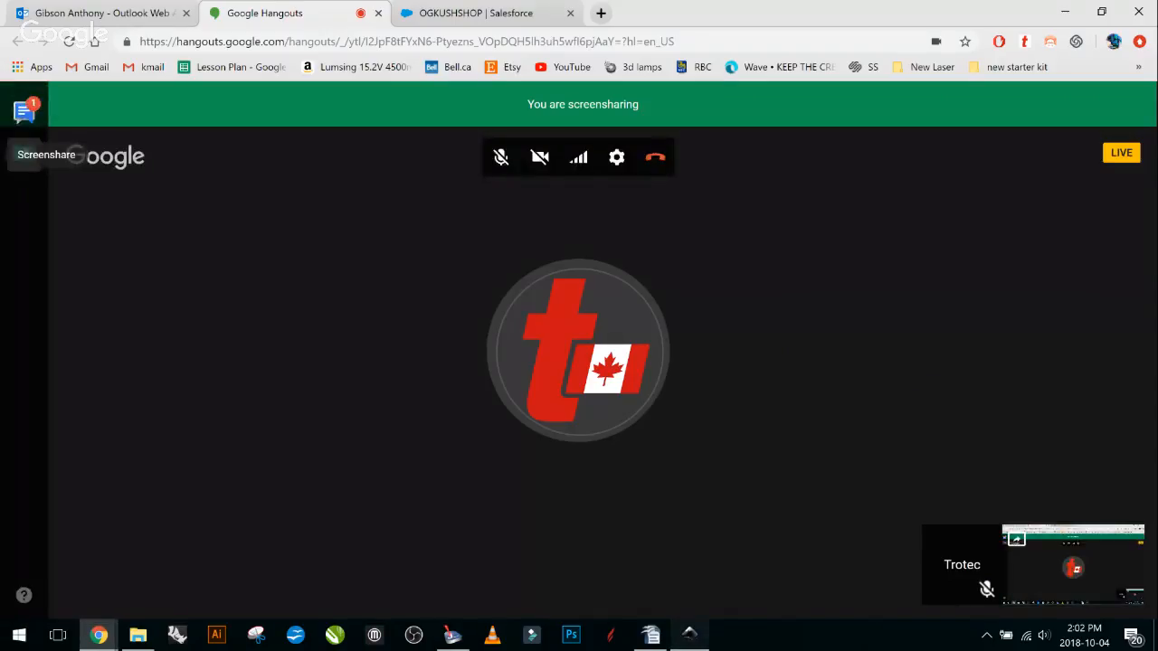
Restore the Inkscape badge document in front of the Hangouts call.
left_click(689, 635)
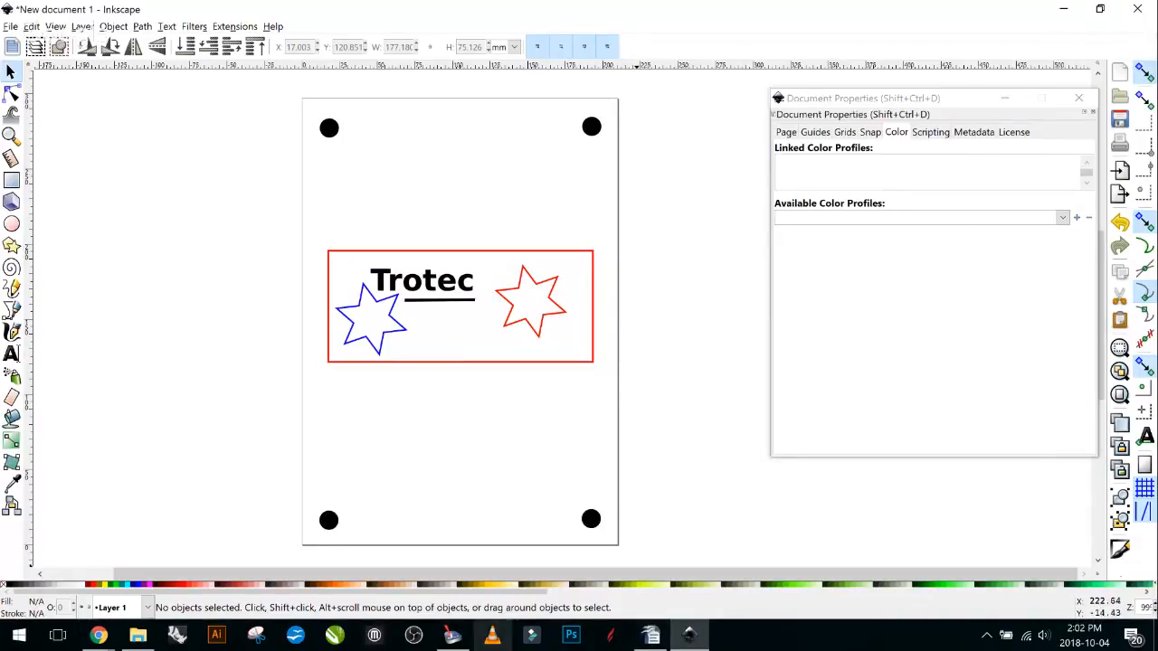
Bring Trotec JobControl forward and deselect the badge job on the plate.
left_click(453, 636)
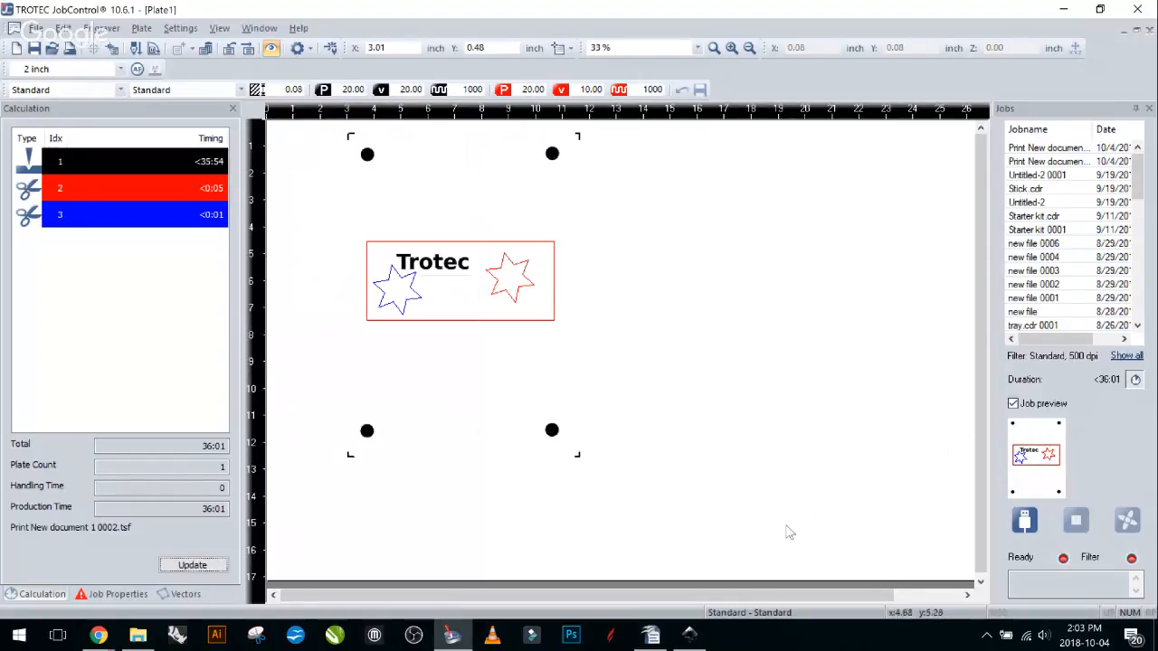
left_click(794, 289)
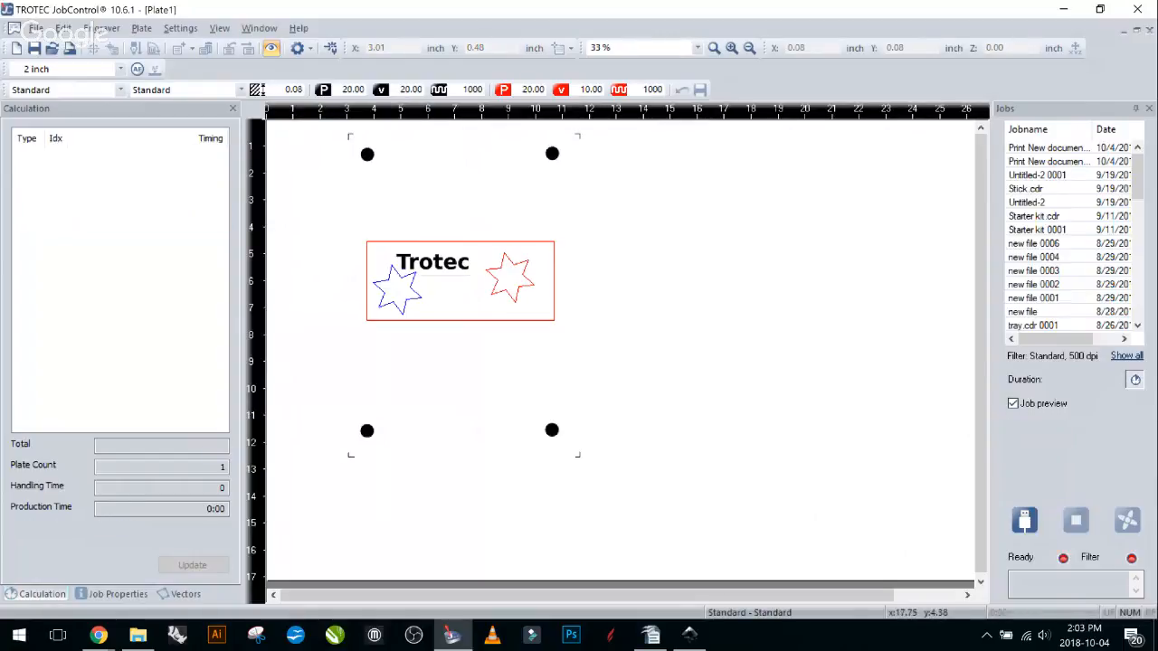
Change color 1 (black) from Engrave to Positioning in the Standard material settings and confirm.
double_click(745, 237)
left_click_drag(507, 106, 667, 103)
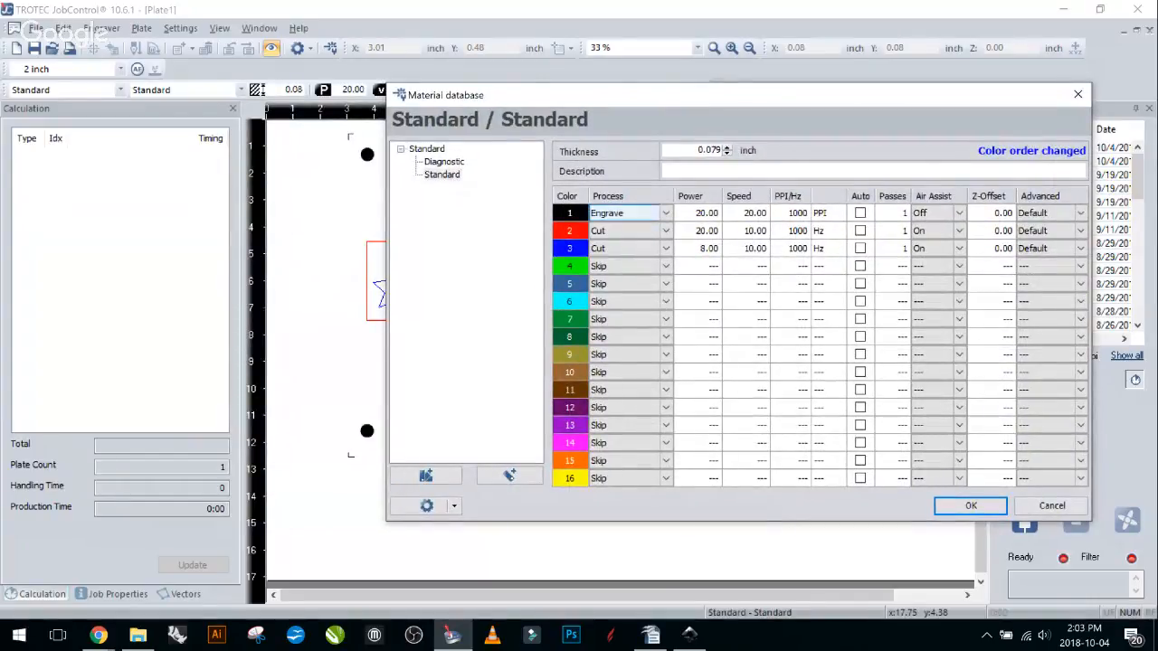
left_click_drag(609, 101, 757, 96)
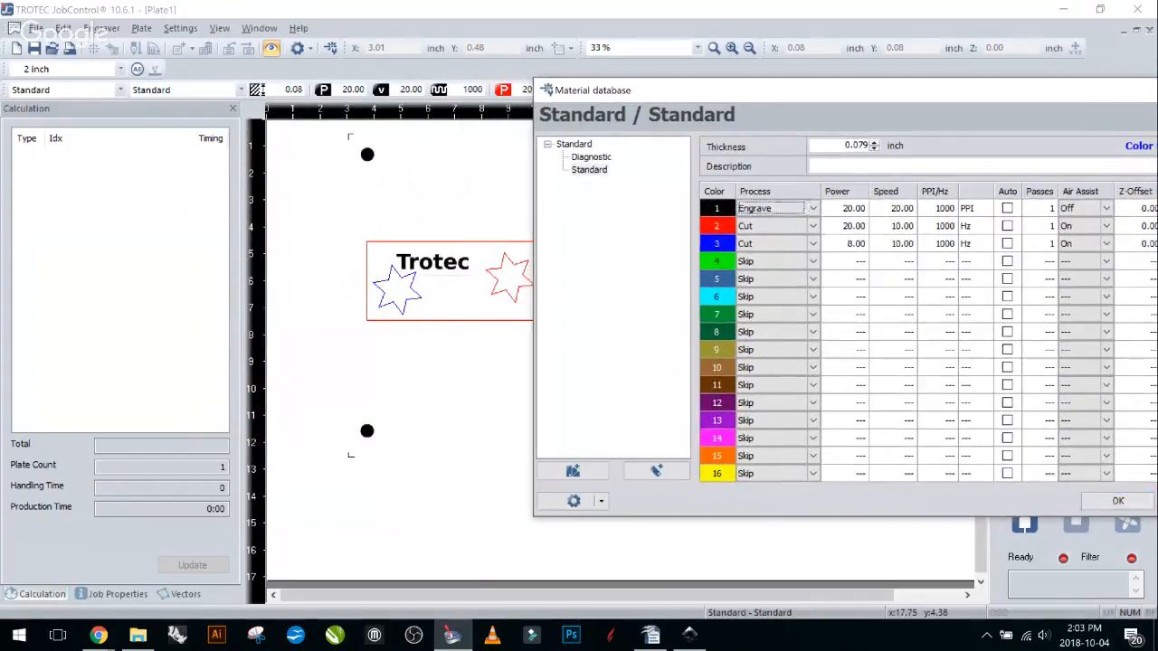
left_click(789, 209)
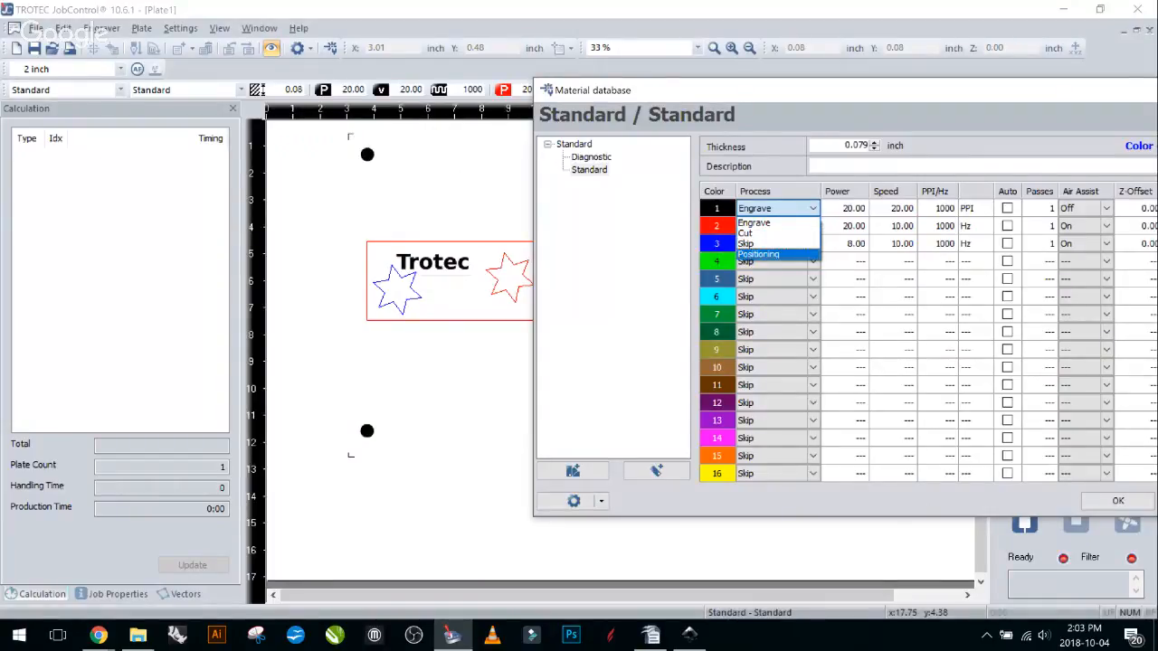
left_click(758, 254)
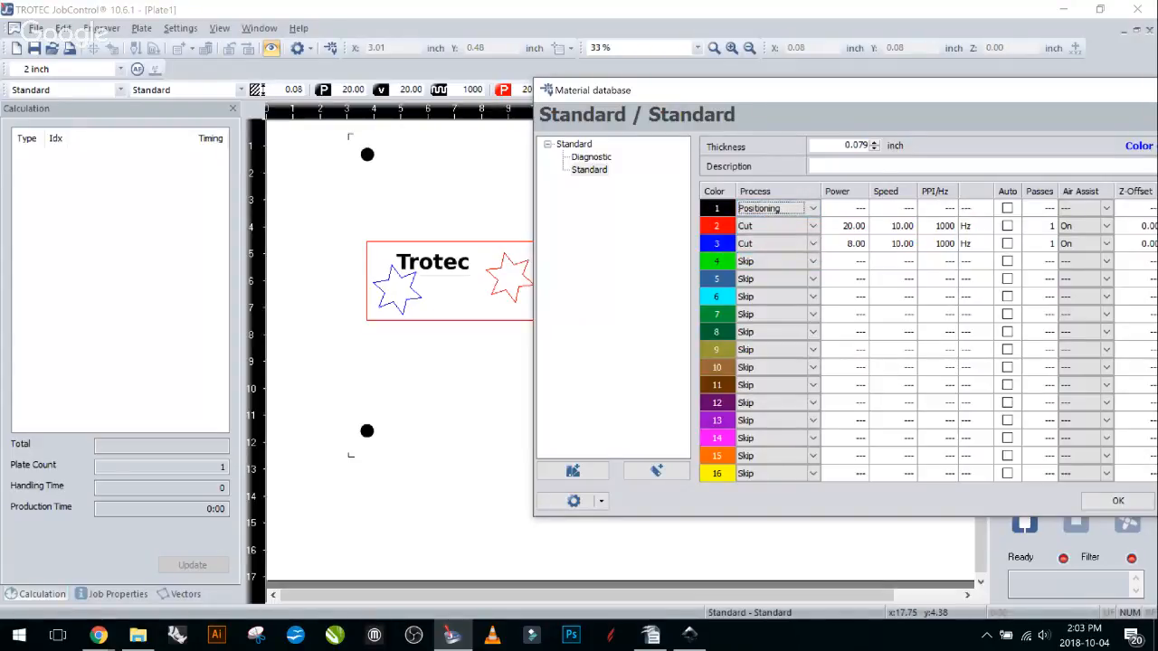
left_click_drag(842, 96, 789, 98)
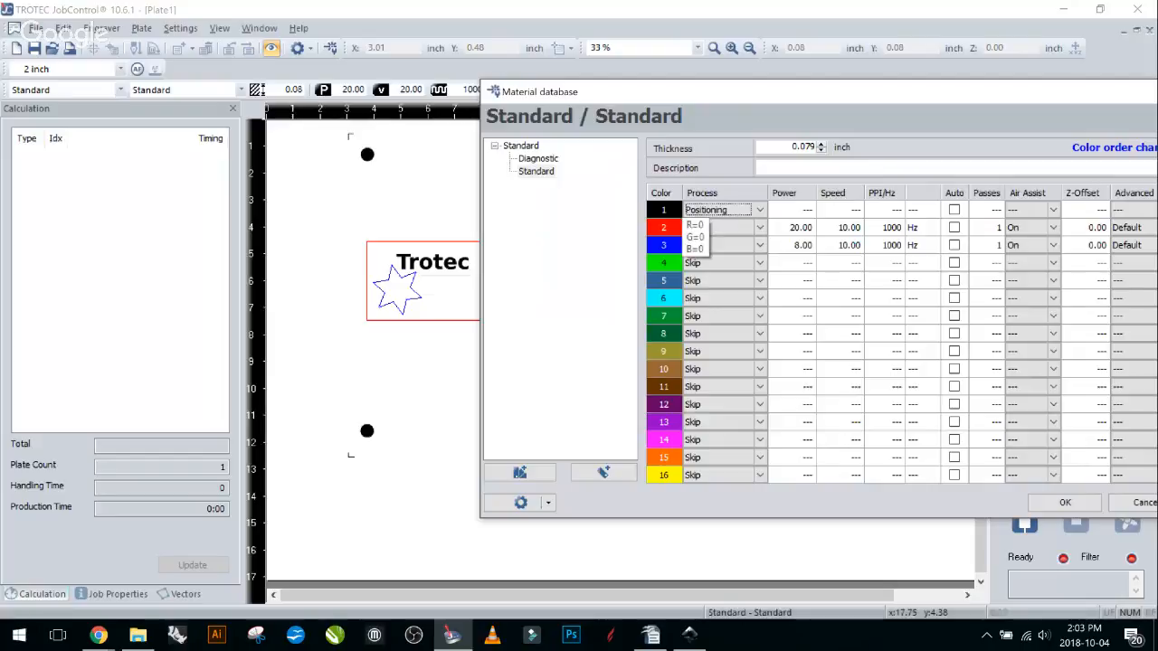
left_click_drag(696, 93, 832, 90)
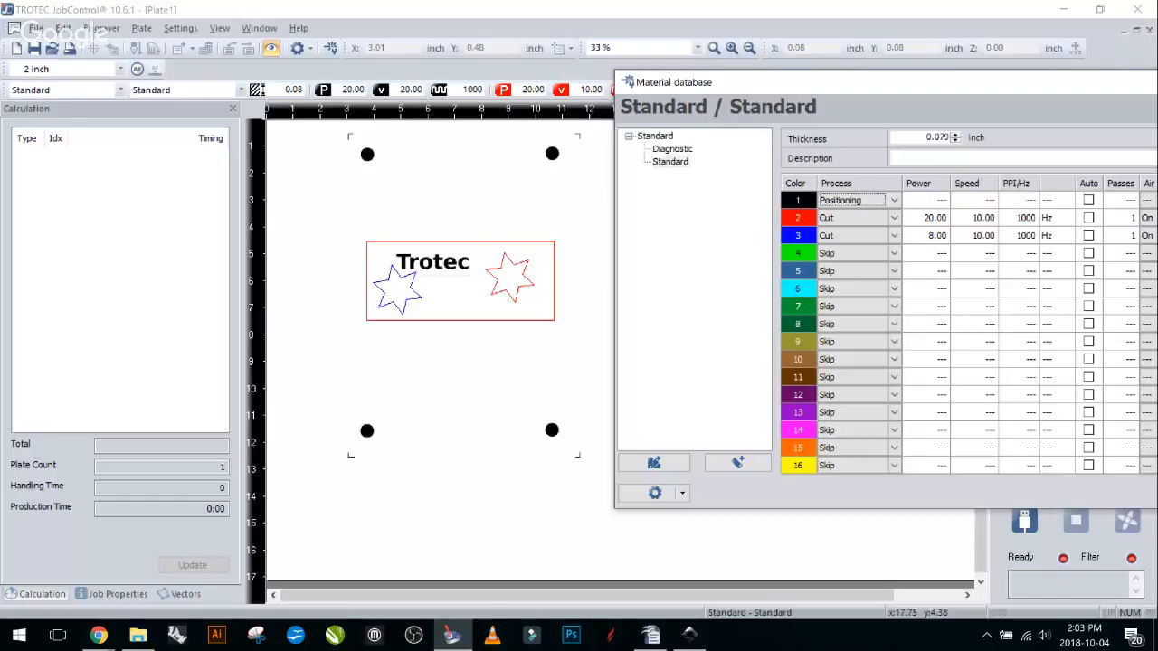
left_click_drag(892, 93, 427, 104)
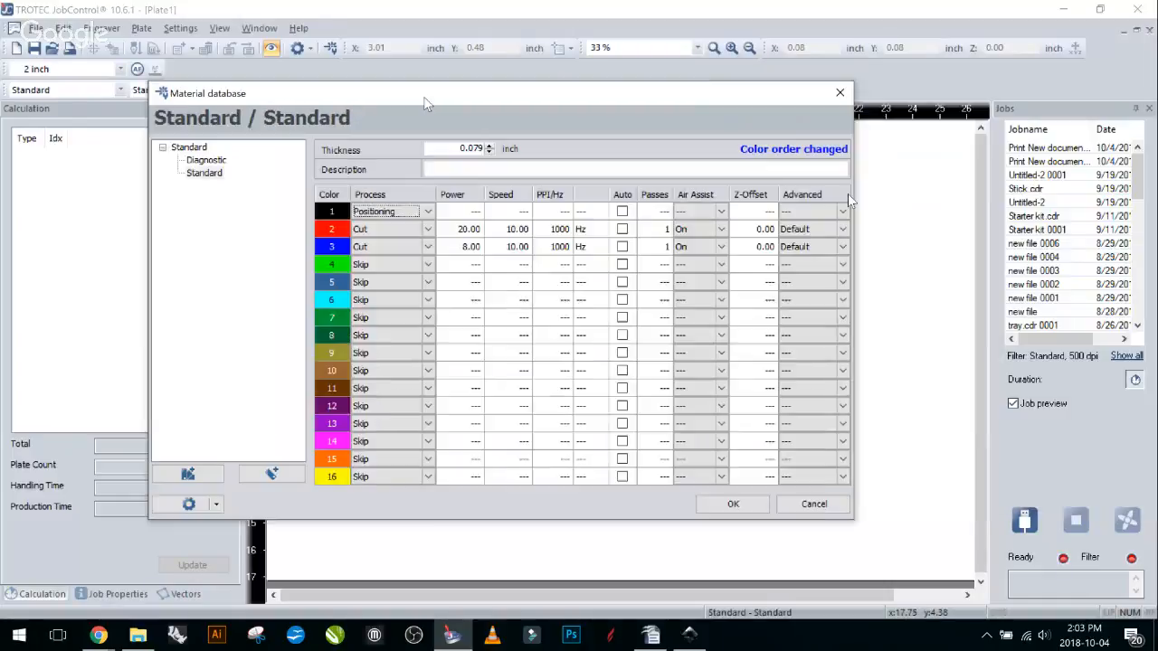
left_click(840, 93)
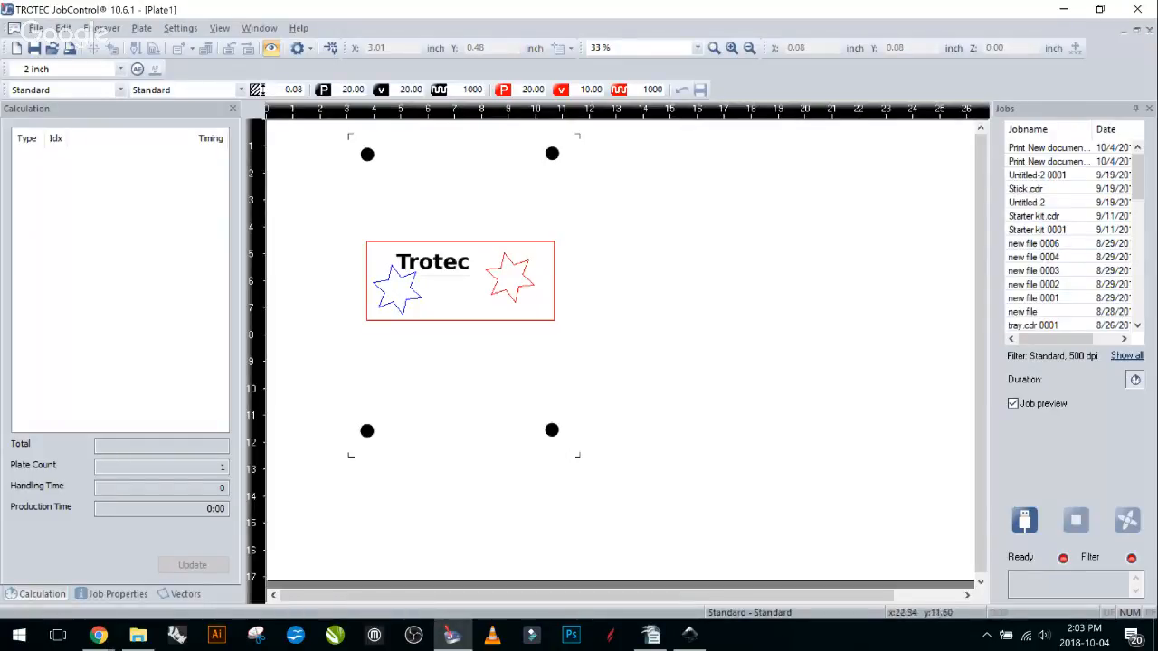
Close Inkscape's Document Properties dialog, then bring the Google Hangouts call to the front.
mouse_move(452, 635)
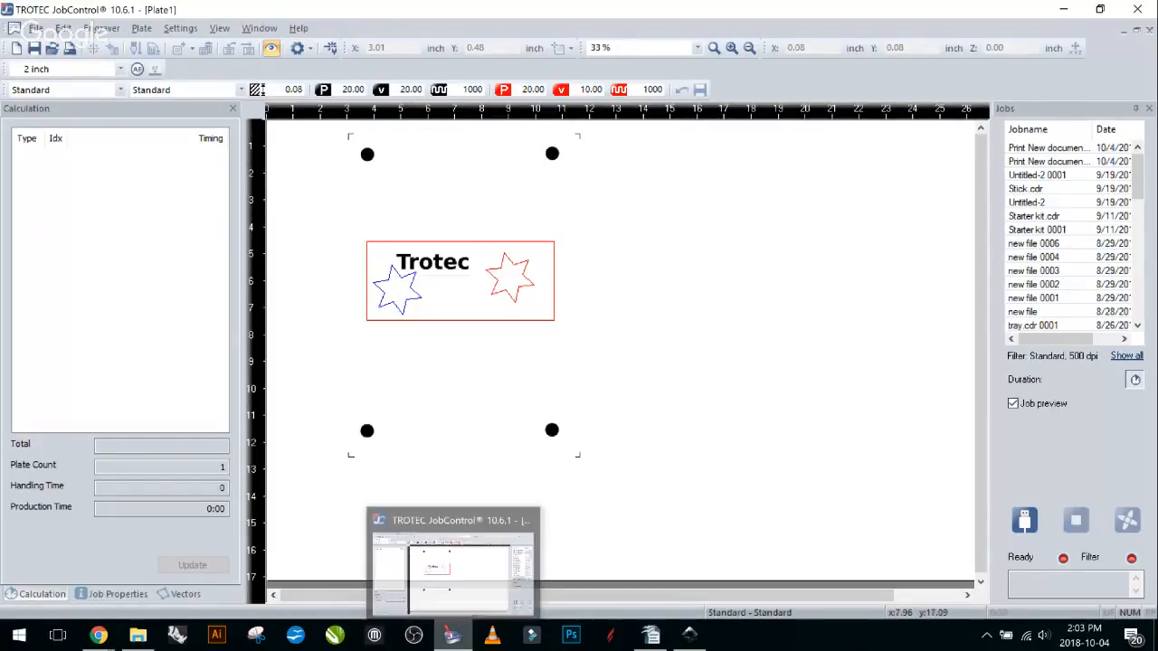
left_click(451, 635)
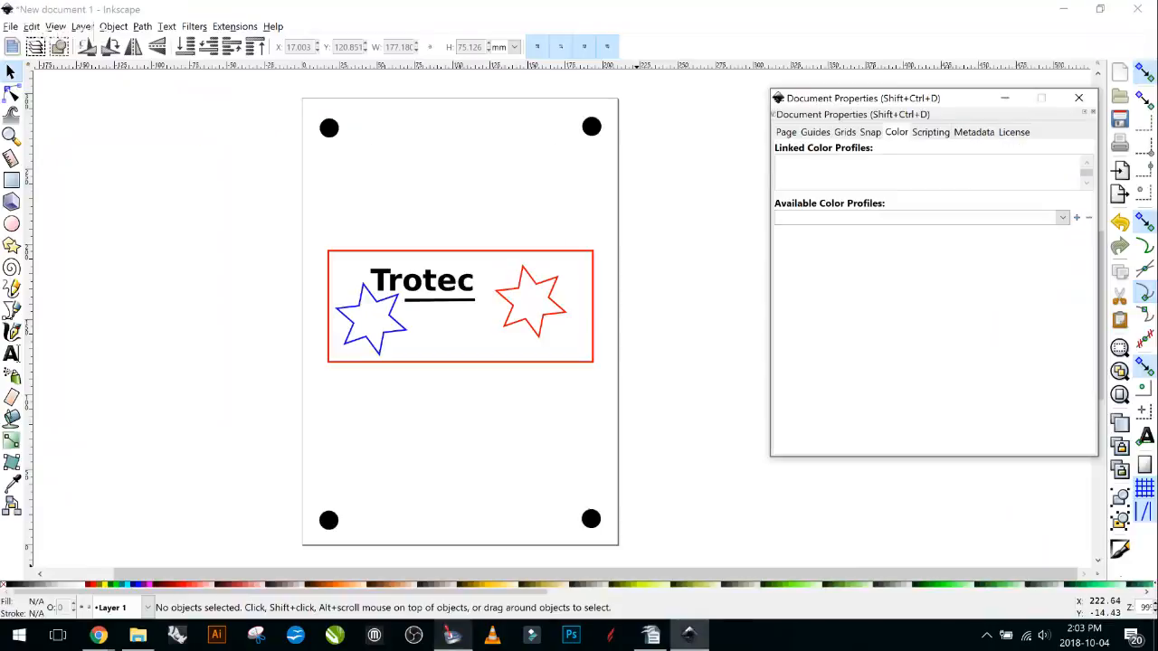
left_click(1078, 97)
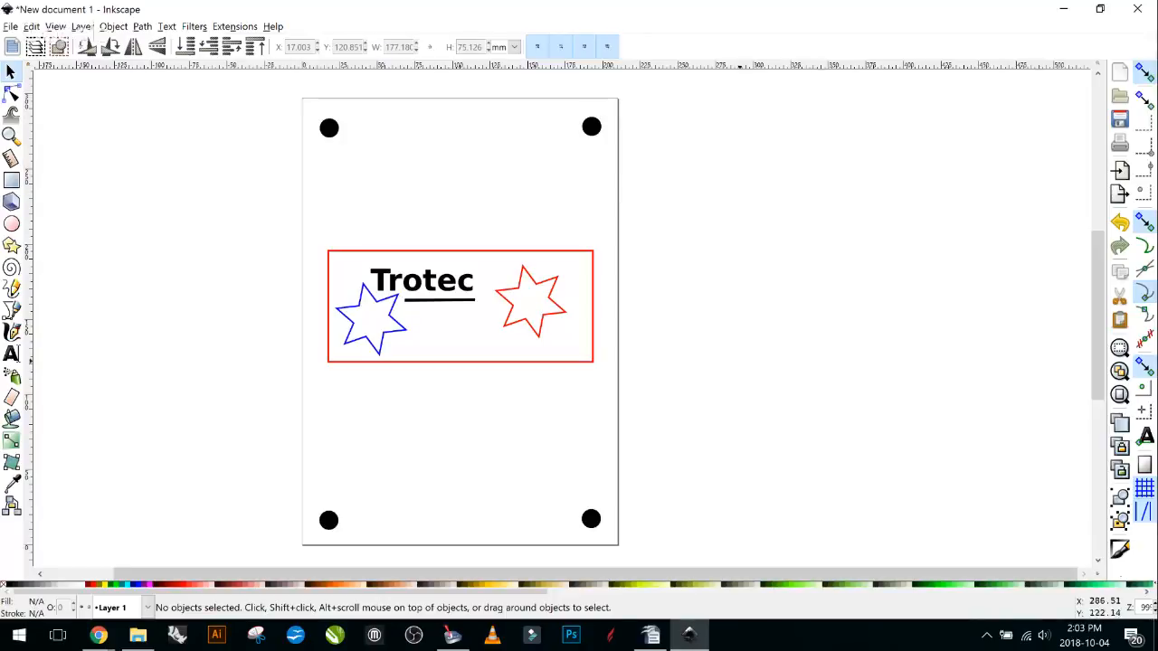
left_click(693, 636)
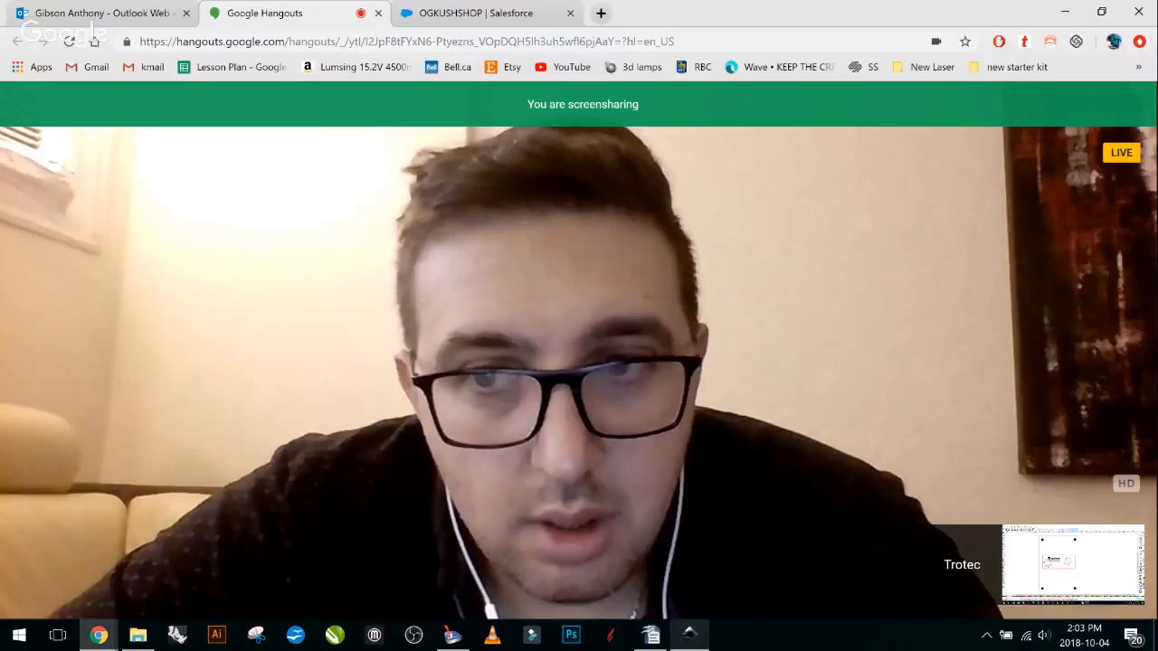